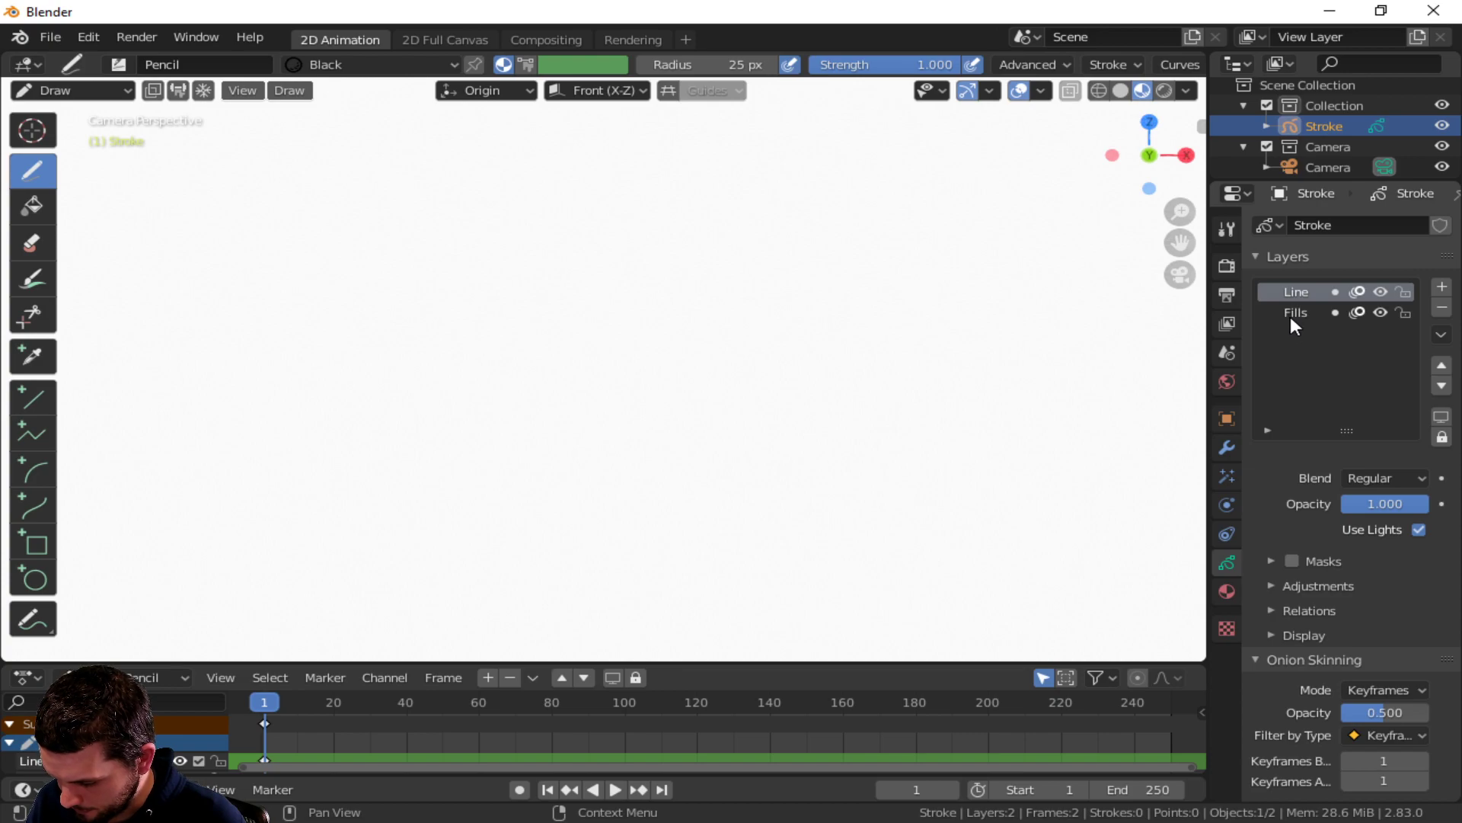
- Delete the Fills layer and rename the Line layer to "hed"
{"action": "left_click", "coordinate": [1295, 314]}
{"action": "left_click", "coordinate": [1442, 306]}
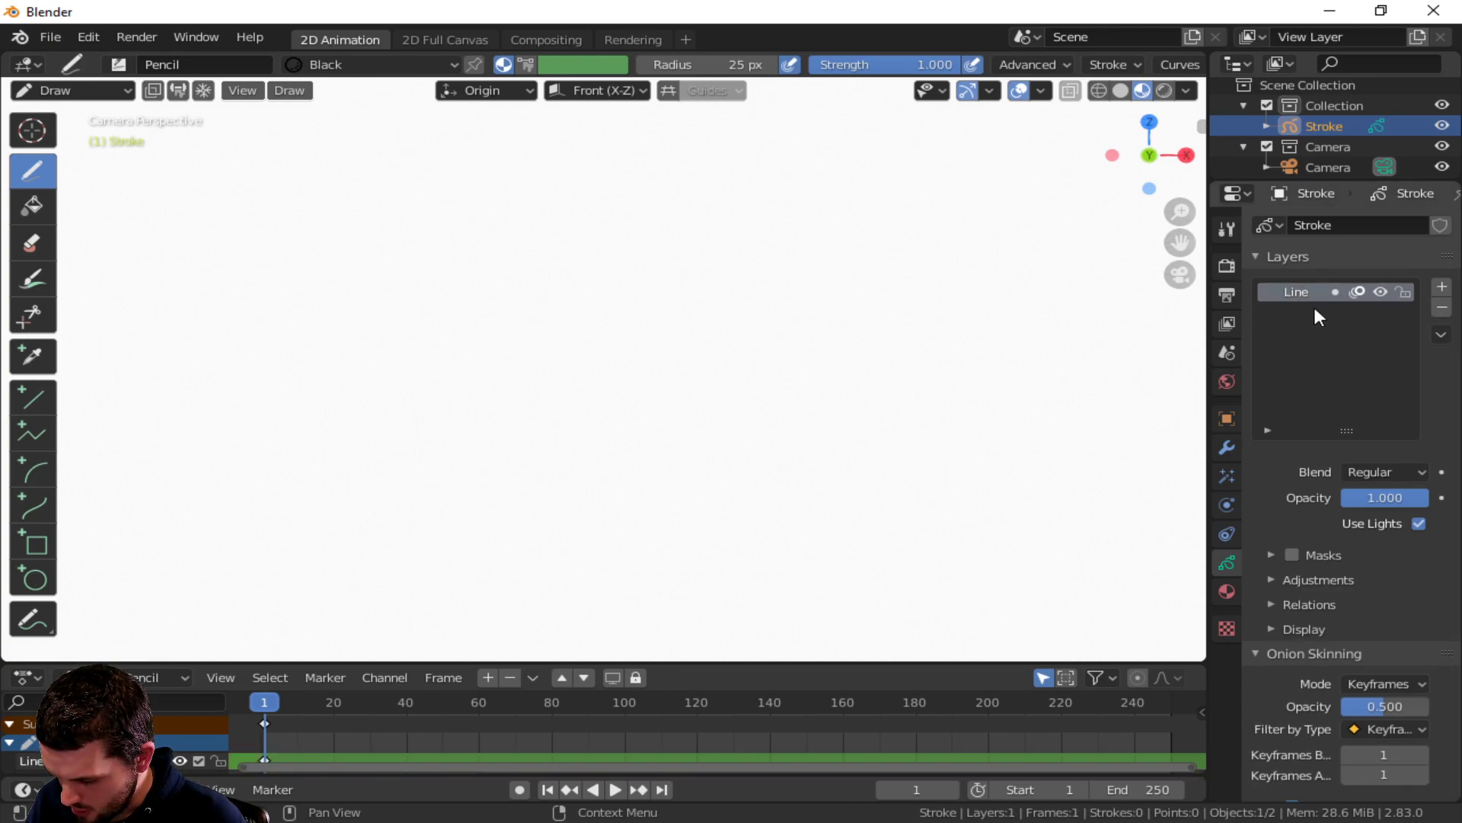
{"action": "double_click", "coordinate": [1296, 291]}
{"action": "key", "text": "End"}
{"action": "type", "text": "s"}
{"action": "key", "text": "ctrl+a"}
{"action": "type", "text": "hed"}
{"action": "key", "text": "Return"}
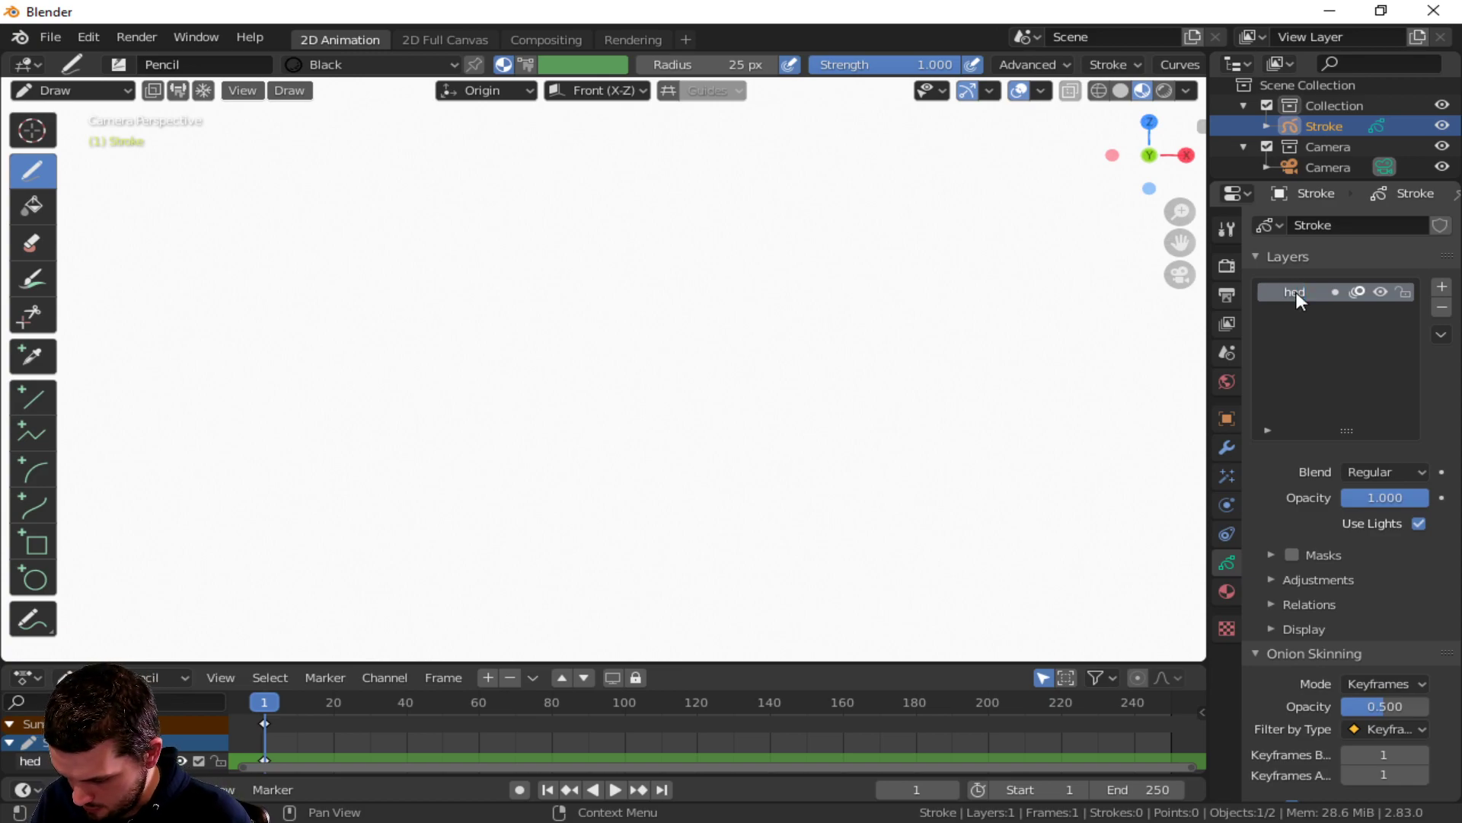
- Remove all of the stroke object's materials except Black
{"action": "left_click", "coordinate": [1226, 590]}
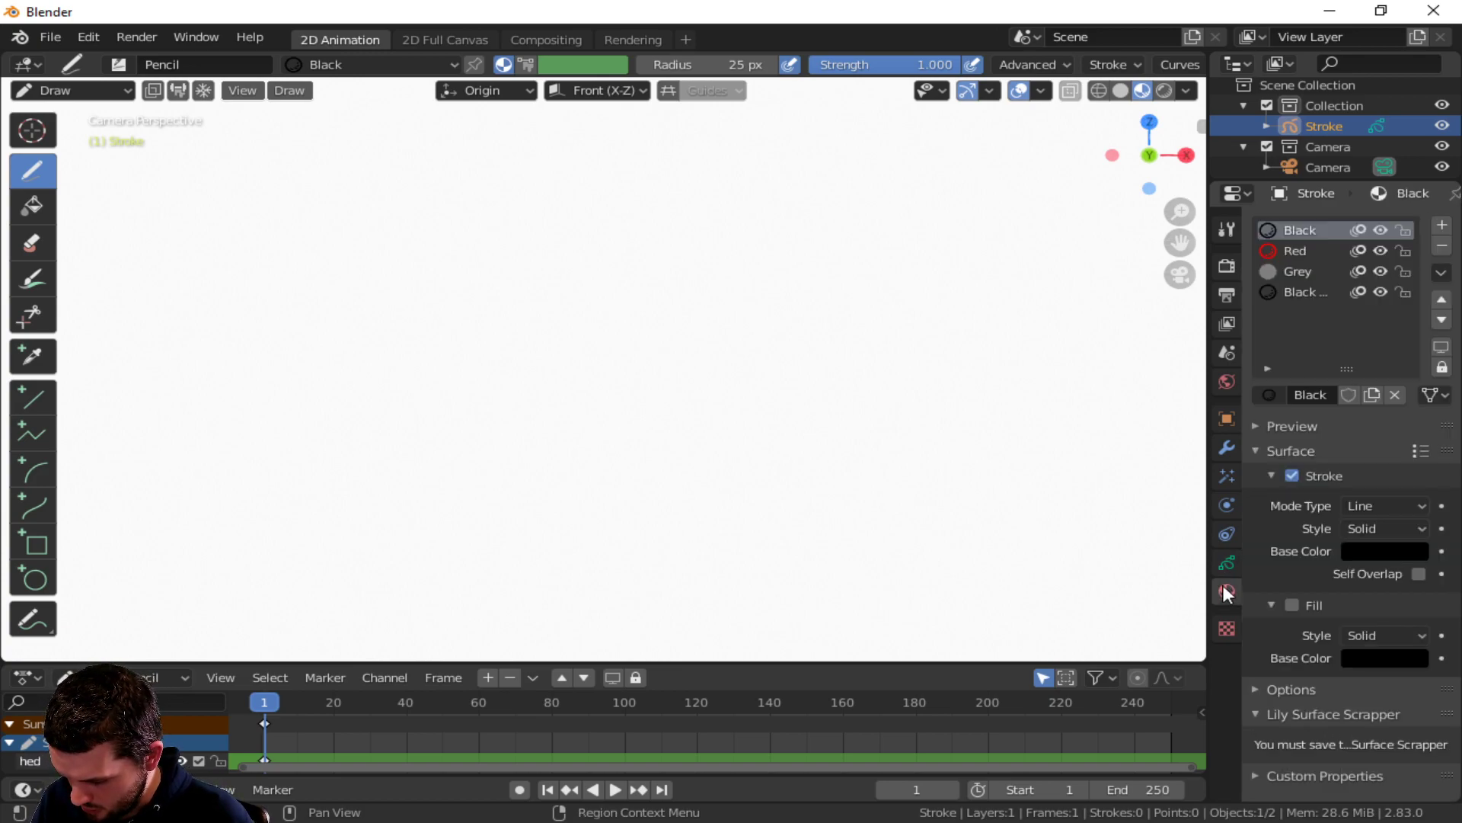
{"action": "left_click", "coordinate": [1314, 257]}
{"action": "left_click", "coordinate": [1444, 247]}
{"action": "left_click", "coordinate": [1444, 248]}
{"action": "left_click", "coordinate": [1444, 248]}
- Add a new material to the stroke object and name it "hed"
{"action": "left_click", "coordinate": [1442, 226]}
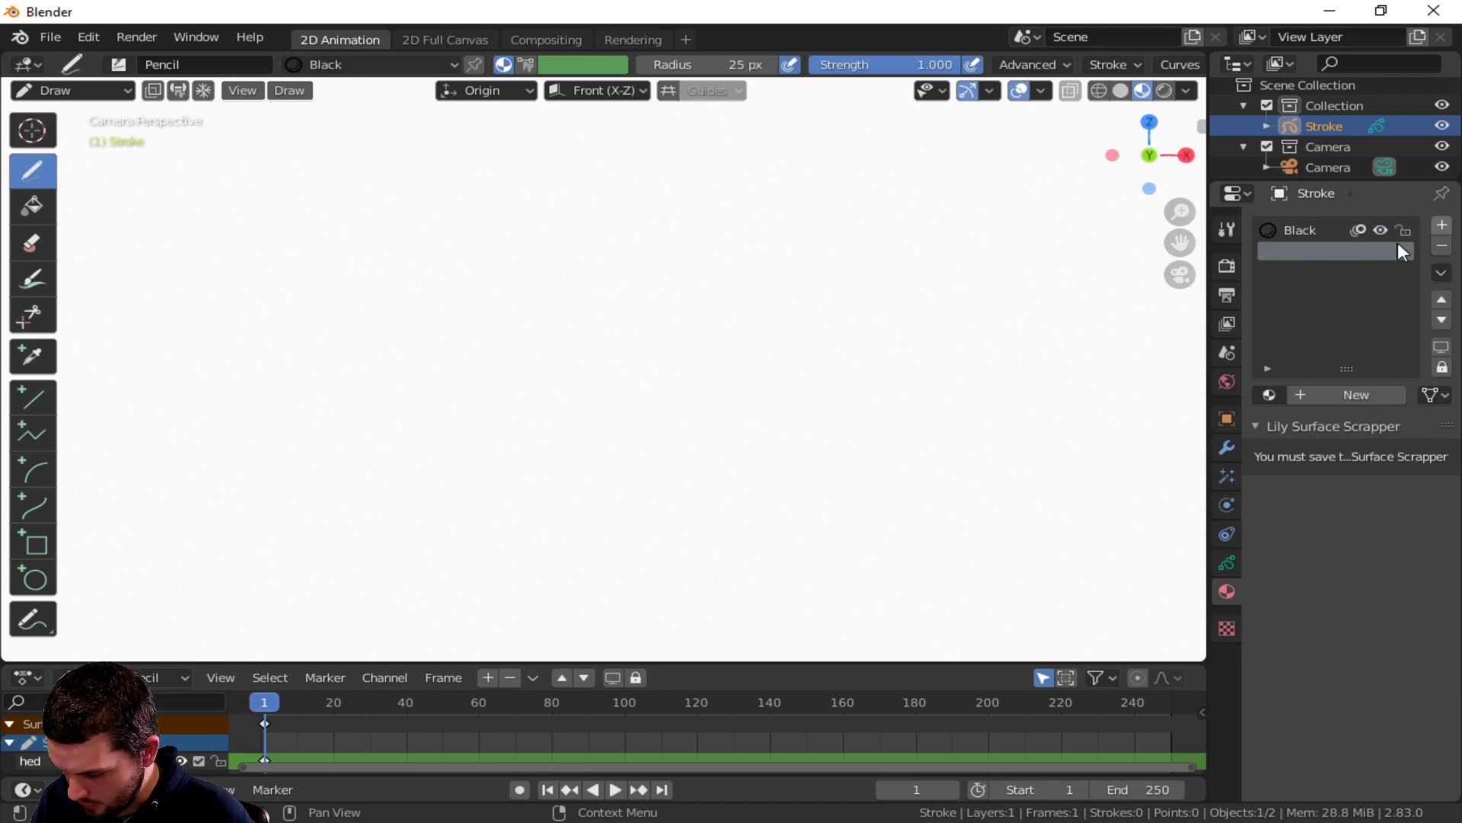
{"action": "left_click", "coordinate": [1305, 392]}
{"action": "double_click", "coordinate": [1305, 252]}
{"action": "type", "text": "hed"}
{"action": "key", "text": "Return"}
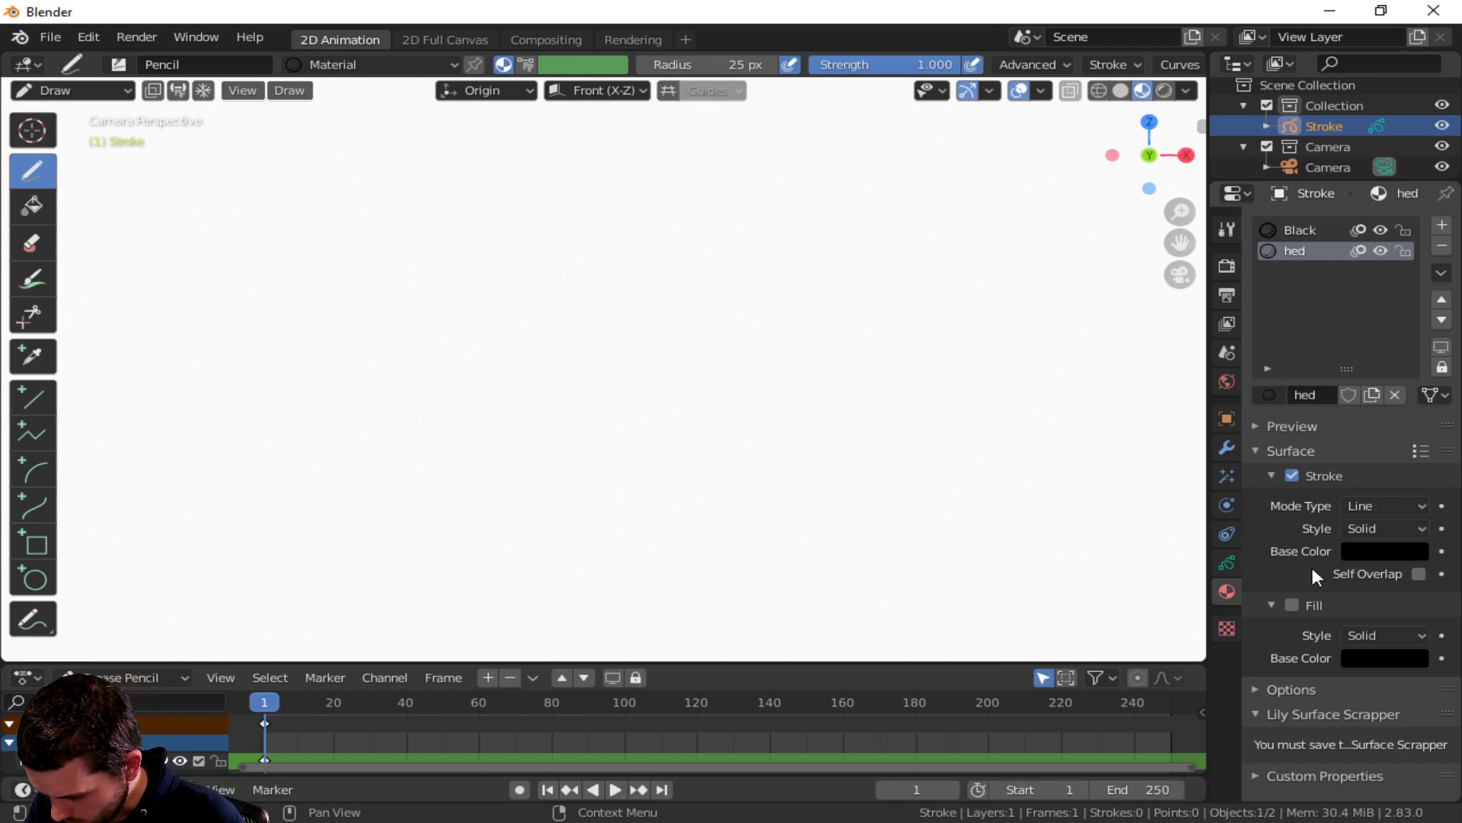
- Enable the fill of the hed material and give it a pink base color with a V of 0.867
{"action": "left_click", "coordinate": [1291, 605]}
{"action": "left_click", "coordinate": [1376, 652]}
{"action": "left_click_drag", "start_coordinate": [1413, 437], "coordinate": [1411, 381]}
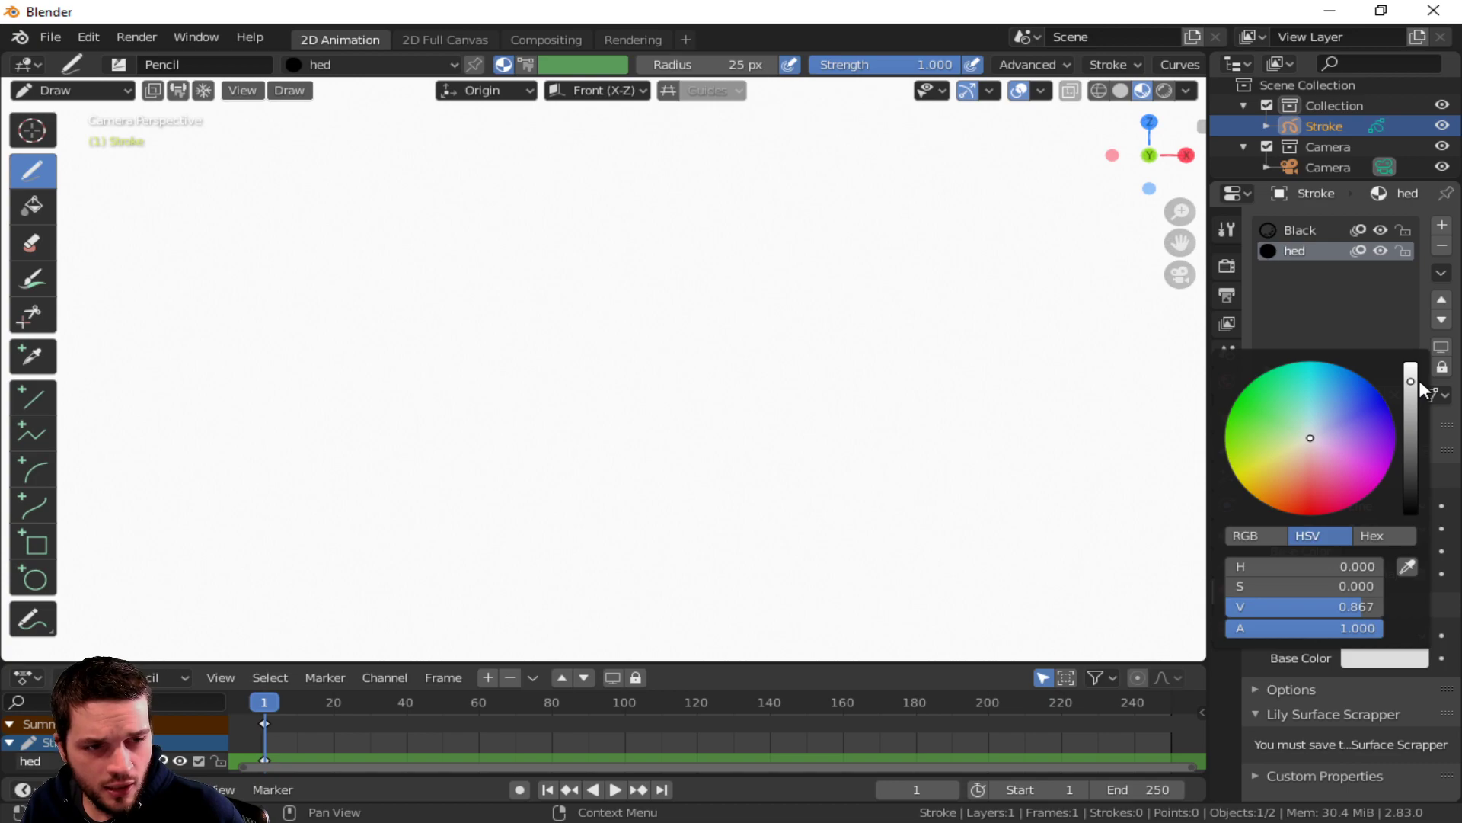
{"action": "mouse_move", "coordinate": [1351, 429]}
{"action": "left_mouse_down"}
{"action": "mouse_move", "coordinate": [1339, 412]}
{"action": "mouse_move", "coordinate": [1321, 420]}
{"action": "mouse_move", "coordinate": [1346, 462]}
{"action": "left_mouse_up"}
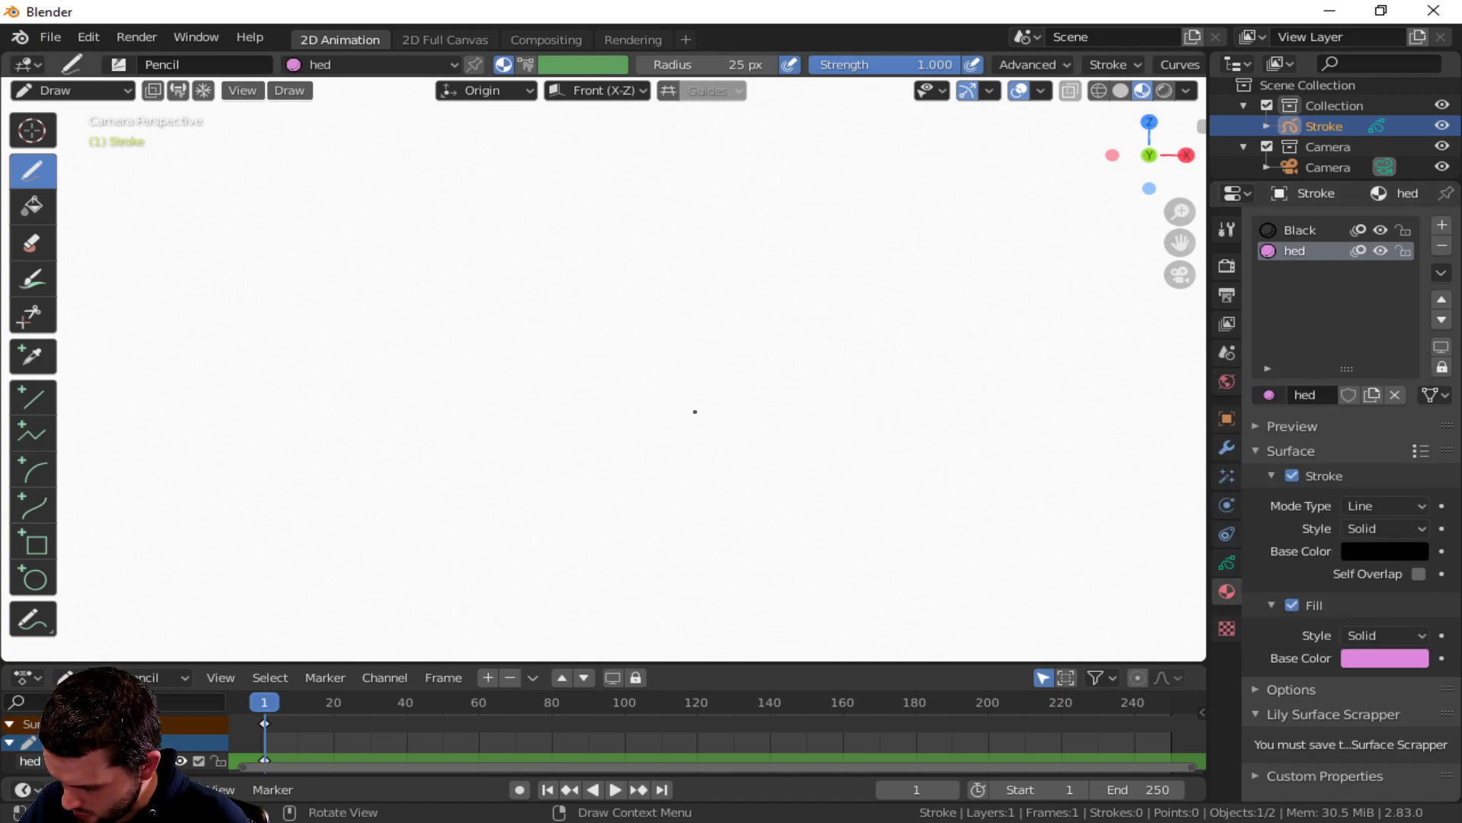
- Try drawing the round pink head freehand in several different shapes and undo each attempt
{"action": "mouse_move", "coordinate": [742, 312]}
{"action": "left_mouse_down"}
{"action": "mouse_move", "coordinate": [733, 282]}
{"action": "mouse_move", "coordinate": [587, 213]}
{"action": "mouse_move", "coordinate": [555, 343]}
{"action": "mouse_move", "coordinate": [710, 404]}
{"action": "mouse_move", "coordinate": [740, 319]}
{"action": "mouse_move", "coordinate": [717, 235]}
{"action": "left_mouse_up"}
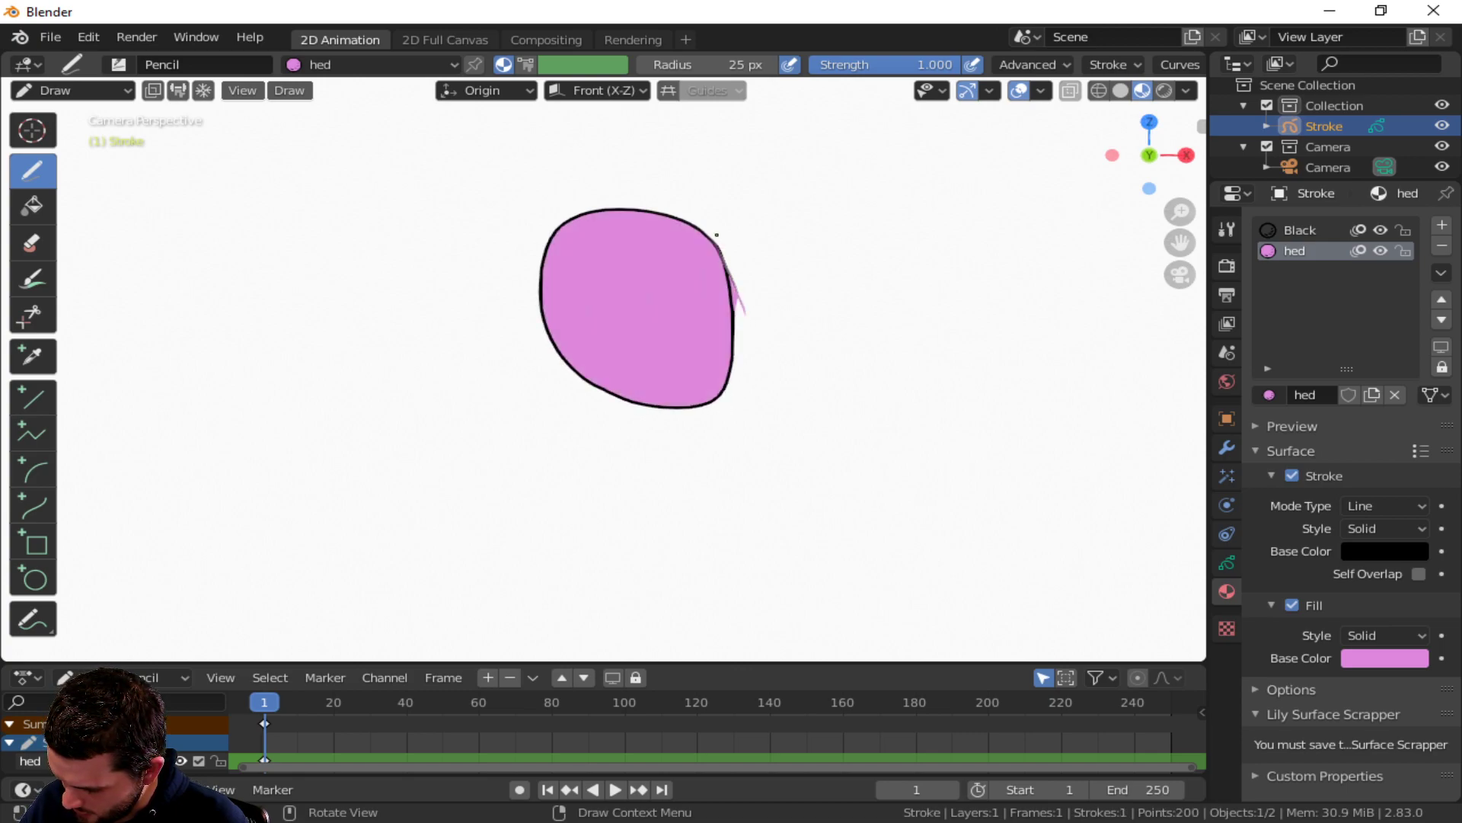
{"action": "key", "text": "ctrl+z"}
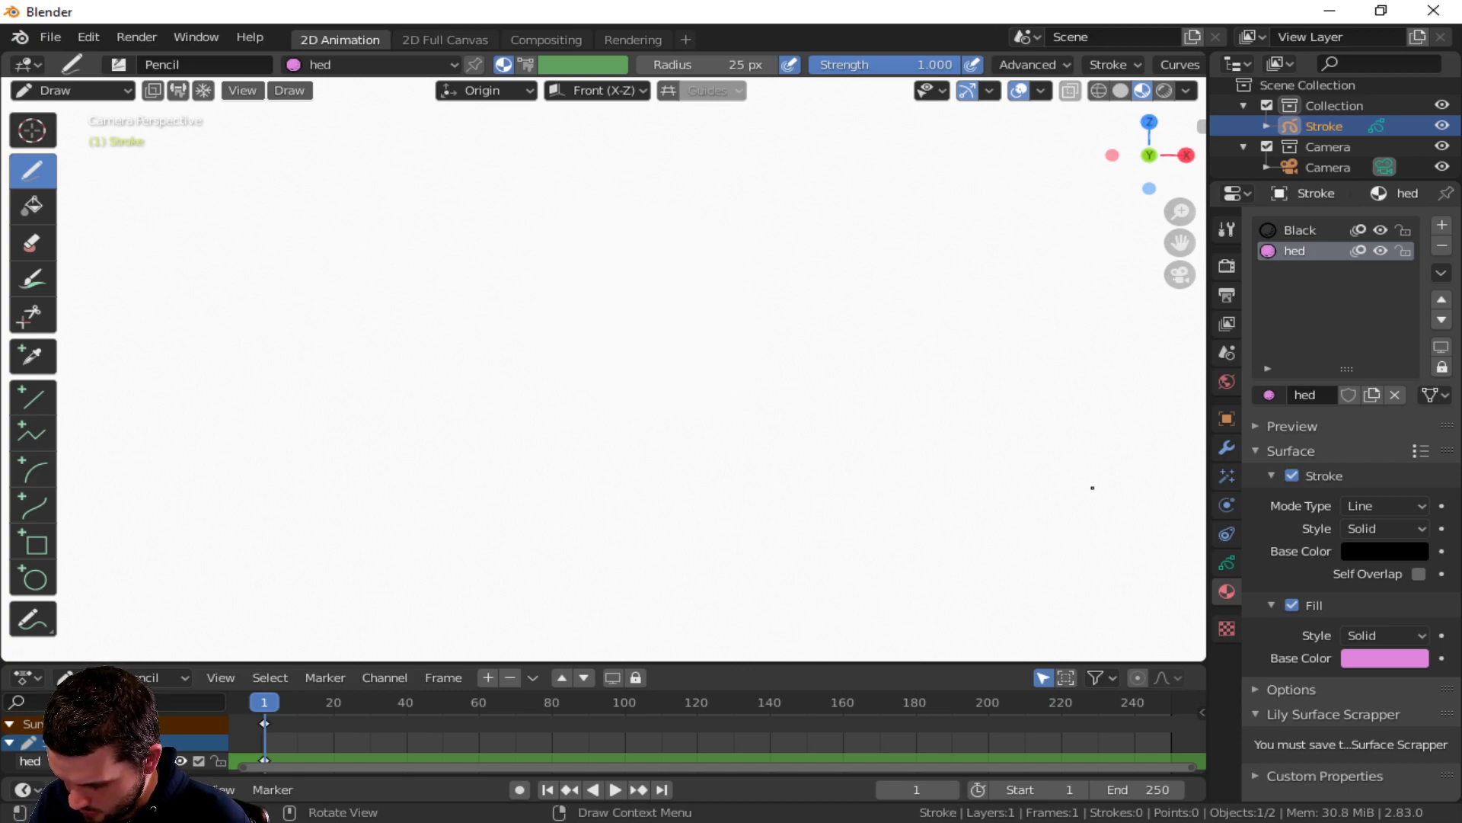
{"action": "mouse_move", "coordinate": [764, 253]}
{"action": "left_mouse_down"}
{"action": "mouse_move", "coordinate": [695, 206]}
{"action": "mouse_move", "coordinate": [574, 369]}
{"action": "mouse_move", "coordinate": [805, 338]}
{"action": "mouse_move", "coordinate": [707, 204]}
{"action": "mouse_move", "coordinate": [620, 203]}
{"action": "left_mouse_up"}
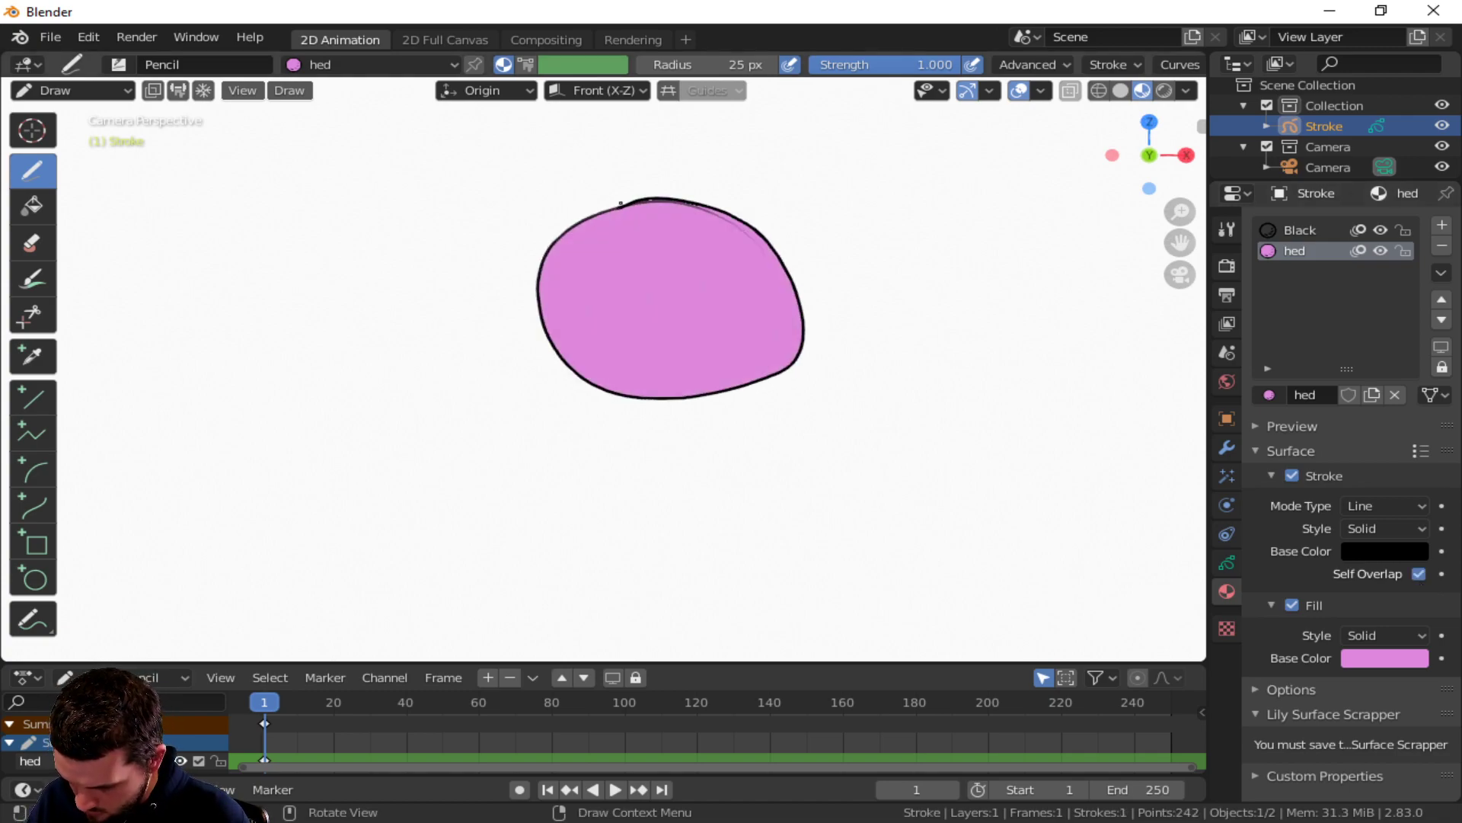
{"action": "key", "text": "ctrl+z"}
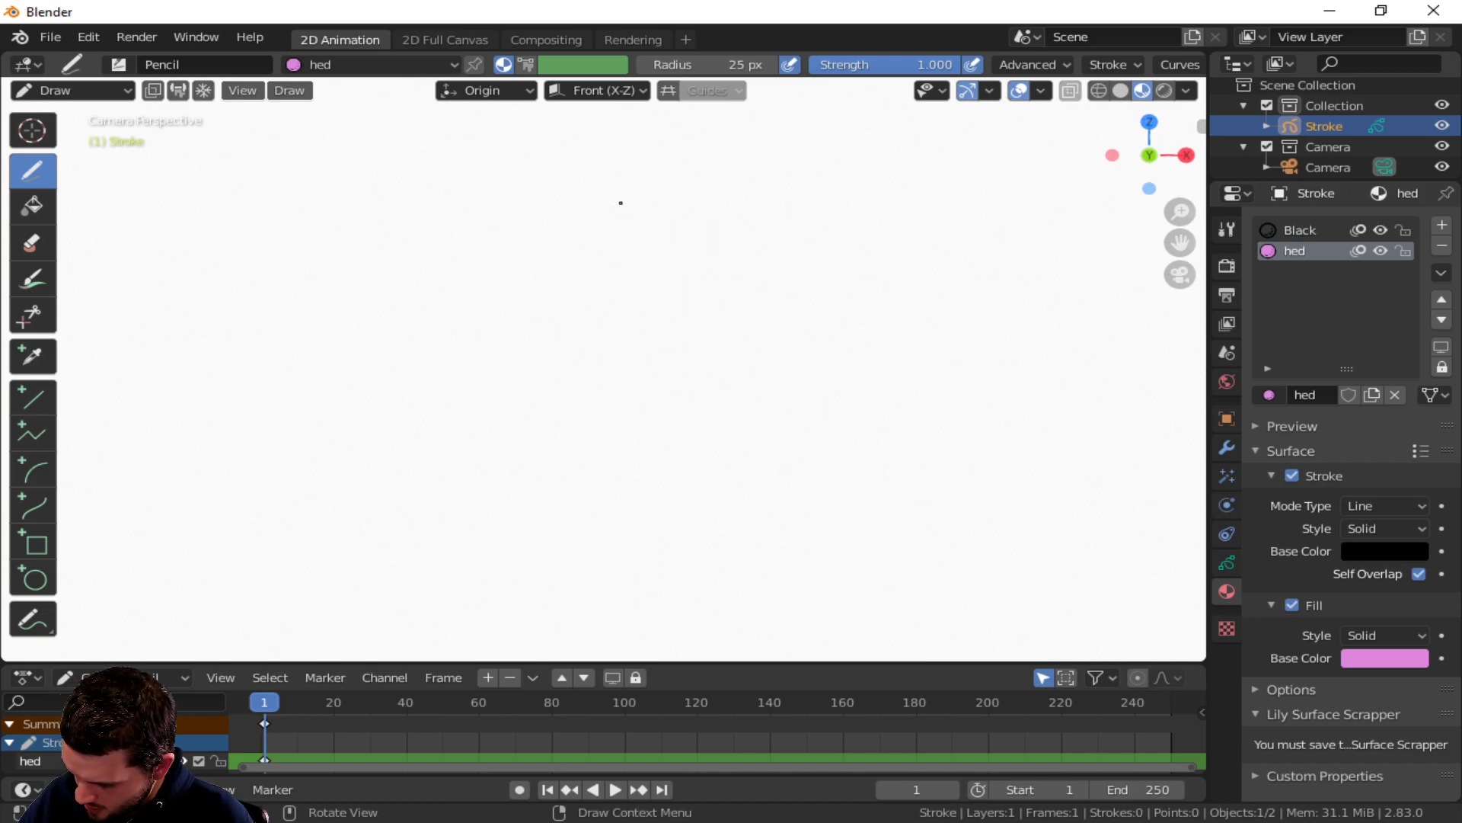
{"action": "mouse_move", "coordinate": [688, 237]}
{"action": "left_mouse_down"}
{"action": "mouse_move", "coordinate": [529, 312]}
{"action": "mouse_move", "coordinate": [708, 252]}
{"action": "mouse_move", "coordinate": [649, 223]}
{"action": "left_mouse_up"}
{"action": "key", "text": "ctrl+z"}
{"action": "mouse_move", "coordinate": [693, 269]}
{"action": "left_mouse_down"}
{"action": "mouse_move", "coordinate": [558, 259]}
{"action": "mouse_move", "coordinate": [745, 375]}
{"action": "mouse_move", "coordinate": [650, 233]}
{"action": "mouse_move", "coordinate": [579, 238]}
{"action": "mouse_move", "coordinate": [556, 262]}
{"action": "left_mouse_up"}
{"action": "key", "text": "ctrl+z"}
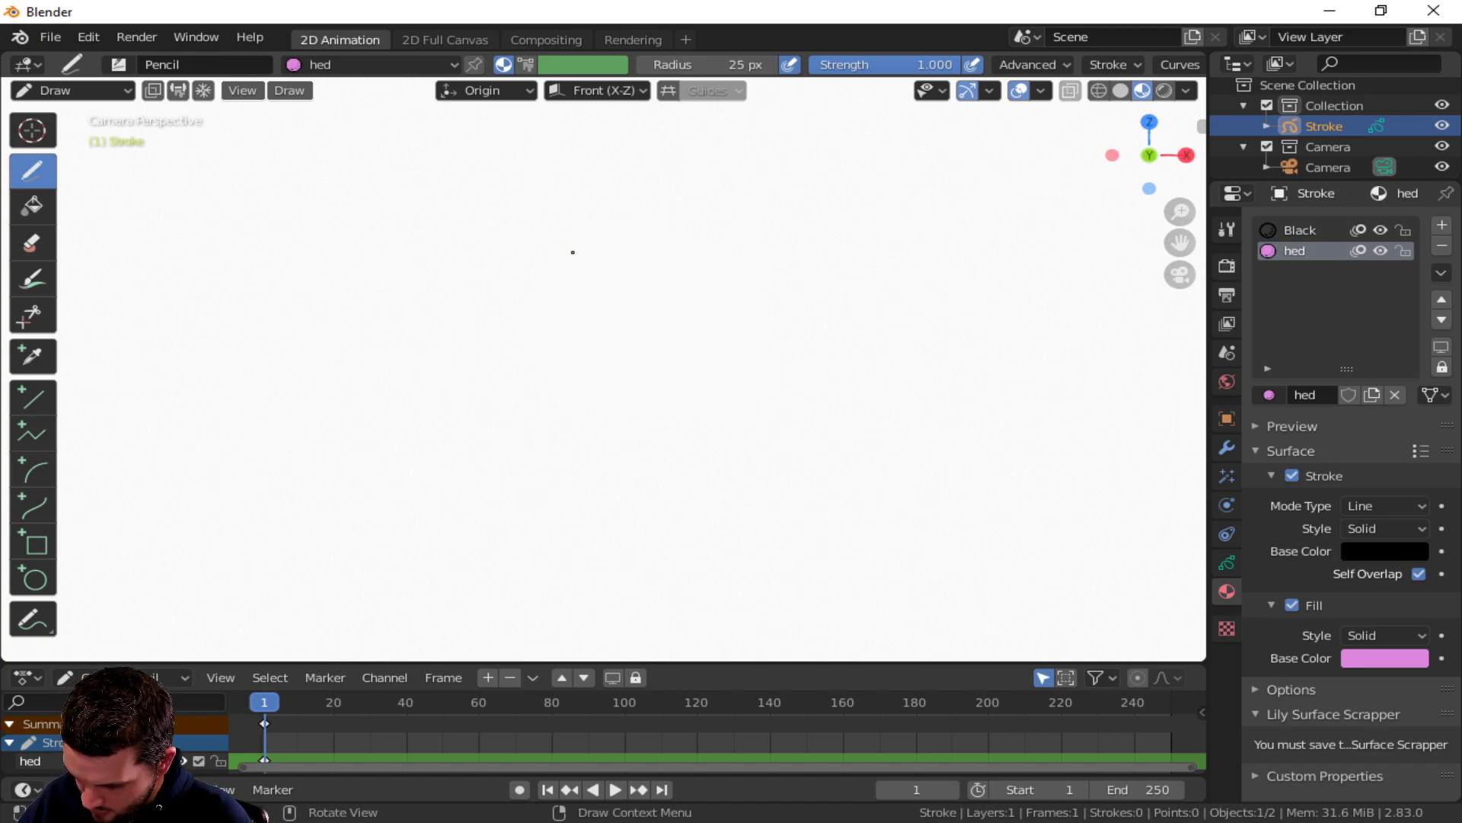
{"action": "mouse_move", "coordinate": [750, 297]}
{"action": "left_mouse_down"}
{"action": "mouse_move", "coordinate": [581, 287]}
{"action": "mouse_move", "coordinate": [754, 398]}
{"action": "mouse_move", "coordinate": [725, 244]}
{"action": "mouse_move", "coordinate": [668, 213]}
{"action": "left_mouse_up"}
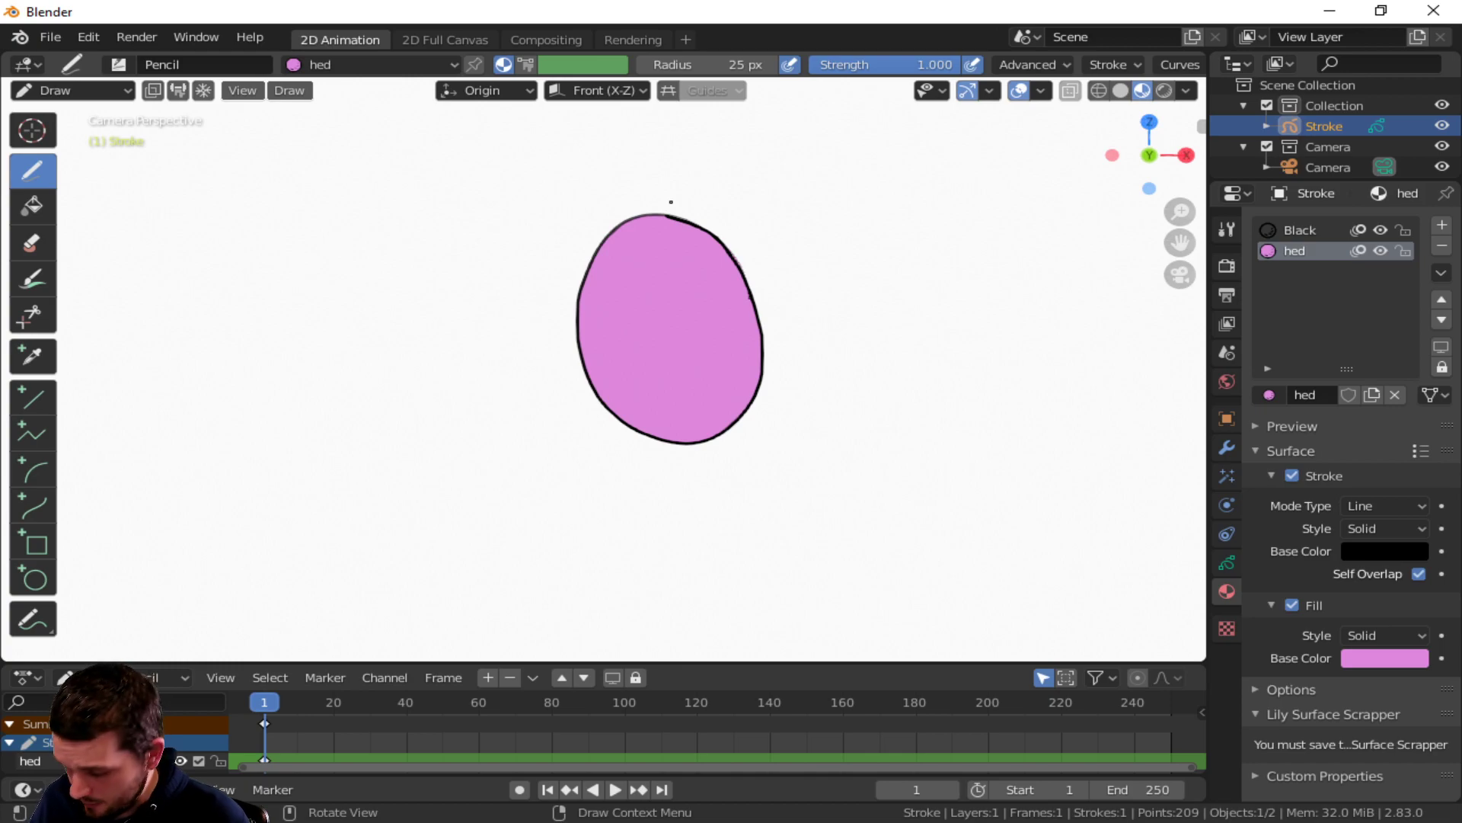
{"action": "scroll", "coordinate": [659, 217], "scroll_direction": "up", "scroll_amount": 2}
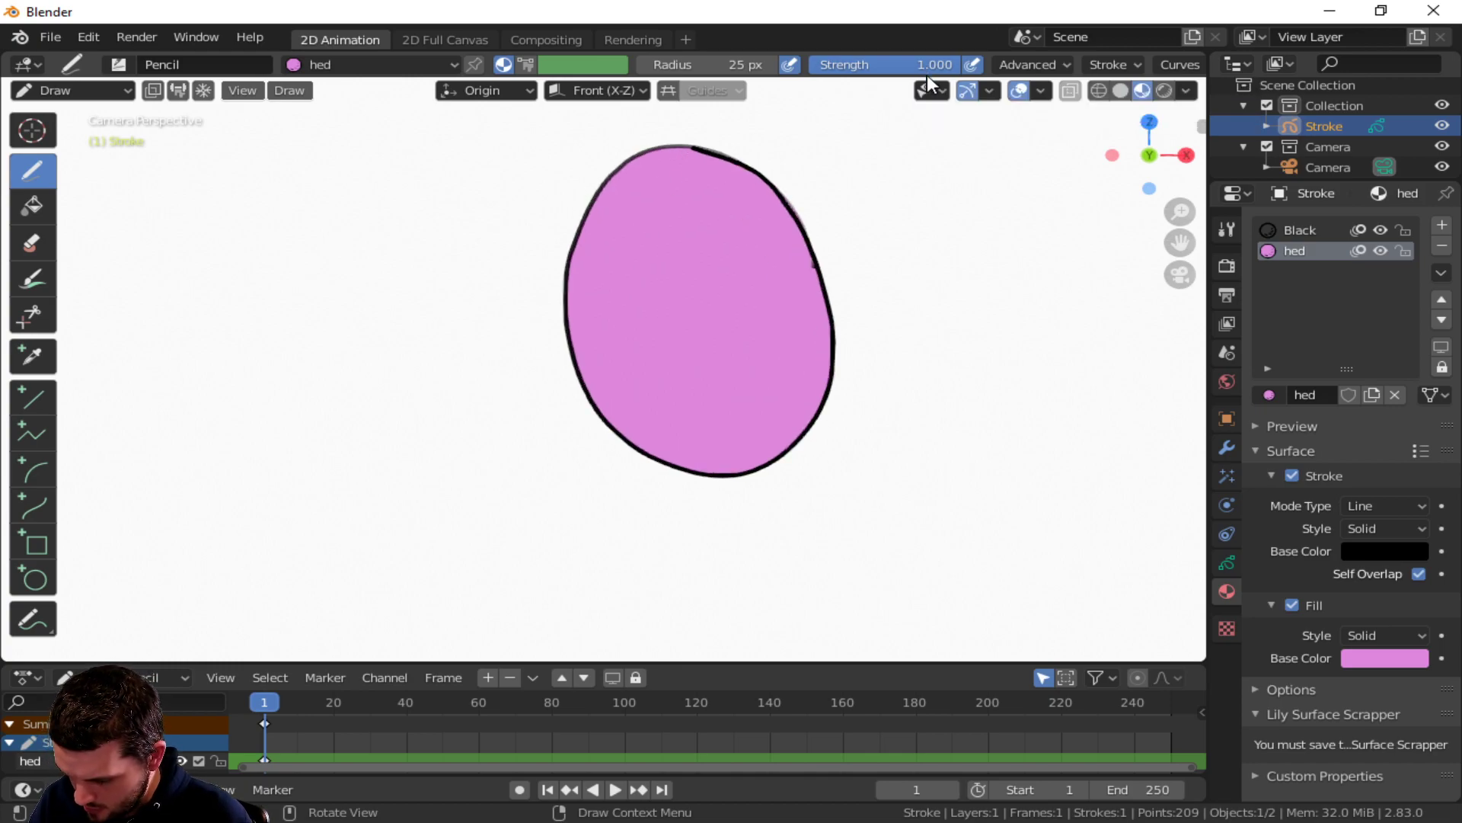
{"action": "key", "text": "ctrl+z"}
- Raise the pencil brush's Active Smooth and adjust its post-processing Smooth value
{"action": "left_click", "coordinate": [1050, 67]}
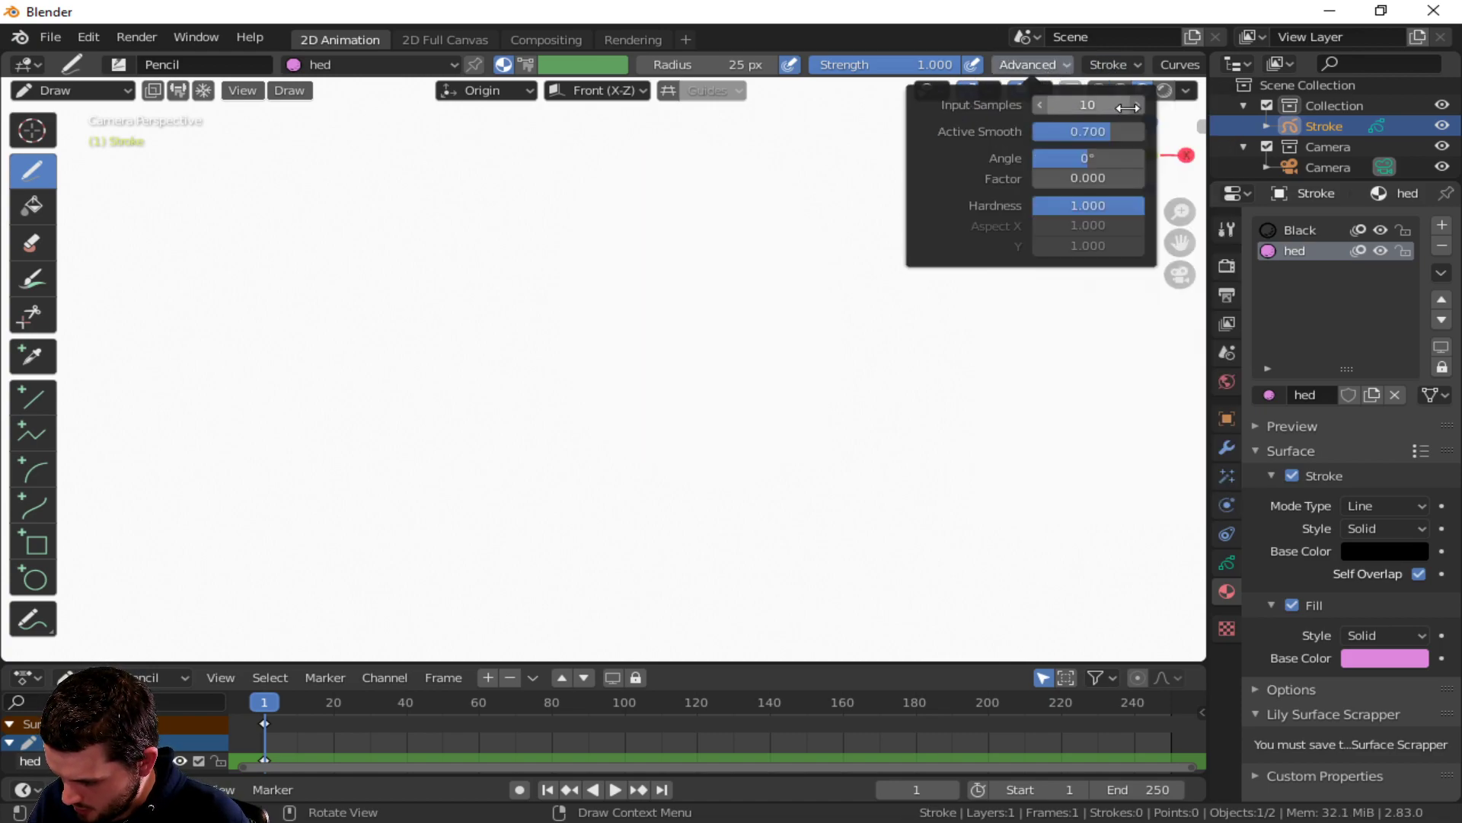
{"action": "left_click_drag", "start_coordinate": [1114, 131], "coordinate": [1125, 131]}
{"action": "mouse_move", "coordinate": [1112, 63]}
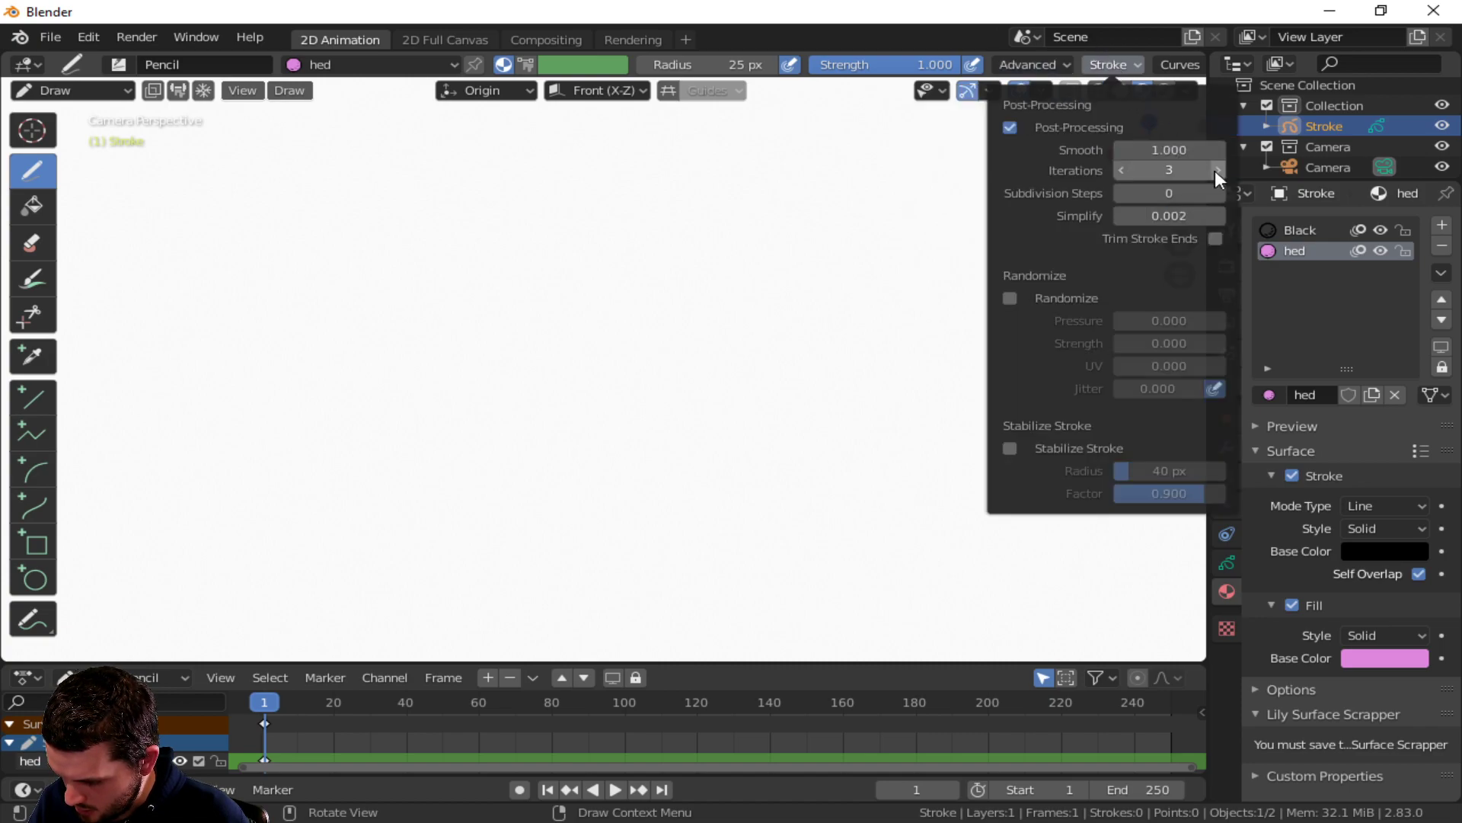
{"action": "left_click_drag", "start_coordinate": [1186, 146], "coordinate": [1191, 145]}
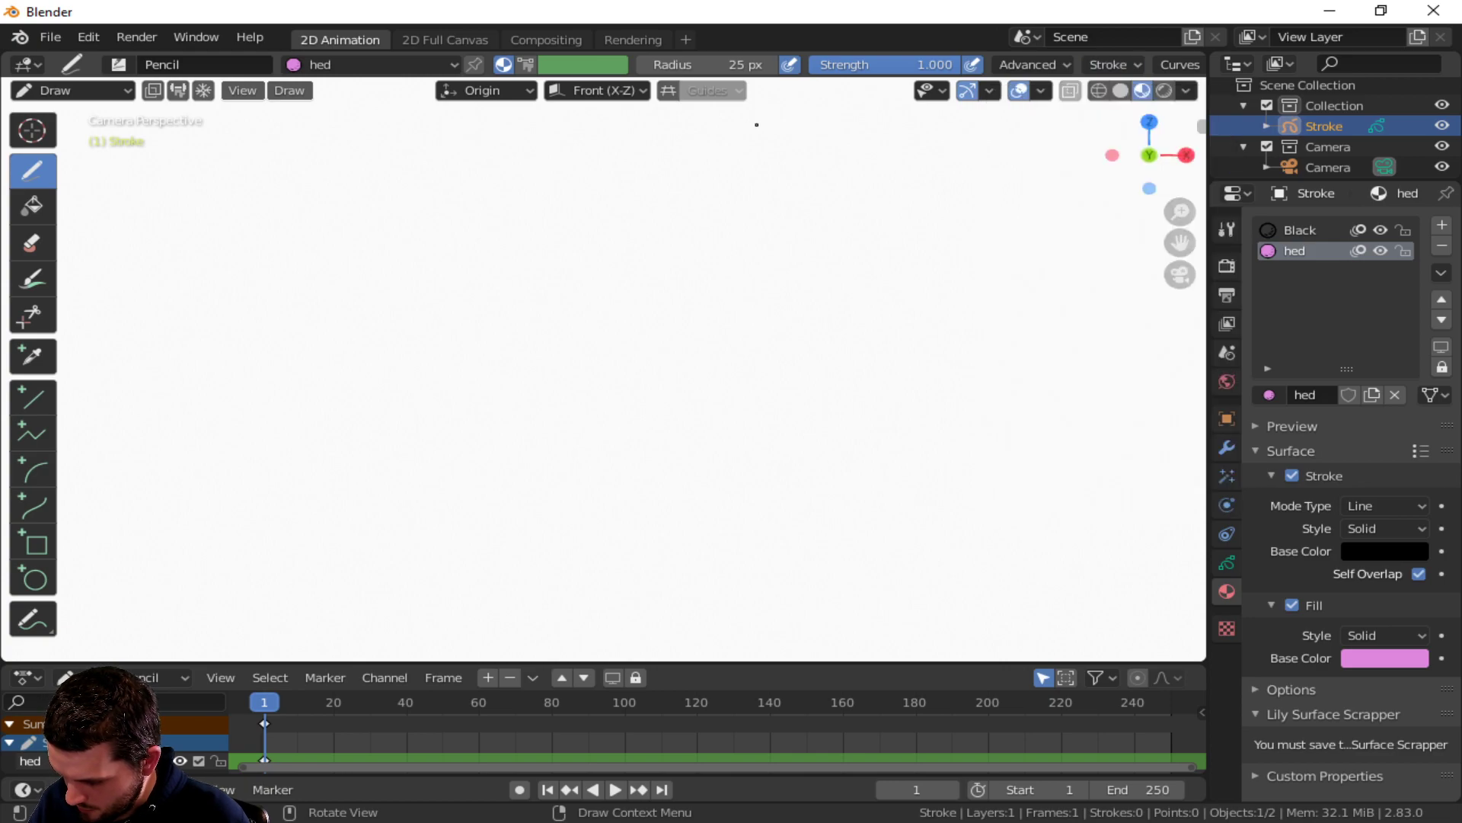
- Draw a large closed circle freehand with the hed material as the head, undoing the first uneven outline
{"action": "mouse_move", "coordinate": [736, 214]}
{"action": "left_mouse_down"}
{"action": "mouse_move", "coordinate": [601, 396]}
{"action": "mouse_move", "coordinate": [803, 232]}
{"action": "mouse_move", "coordinate": [665, 206]}
{"action": "mouse_move", "coordinate": [637, 228]}
{"action": "left_mouse_up"}
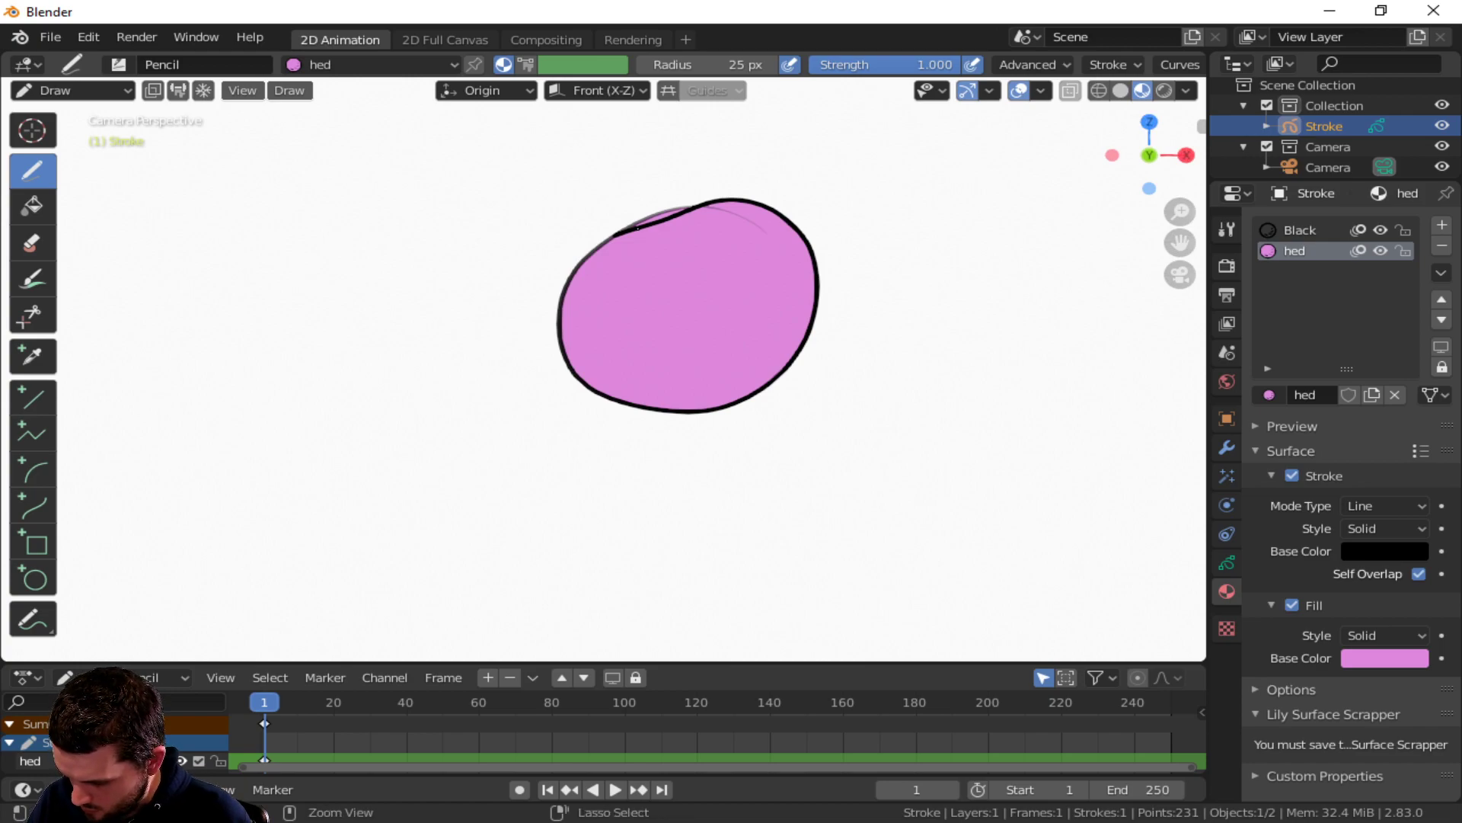
{"action": "key", "text": "ctrl+z"}
{"action": "mouse_move", "coordinate": [660, 166]}
{"action": "left_mouse_down"}
{"action": "mouse_move", "coordinate": [459, 335]}
{"action": "mouse_move", "coordinate": [794, 289]}
{"action": "mouse_move", "coordinate": [568, 144]}
{"action": "mouse_move", "coordinate": [502, 181]}
{"action": "mouse_move", "coordinate": [518, 177]}
{"action": "left_mouse_up"}
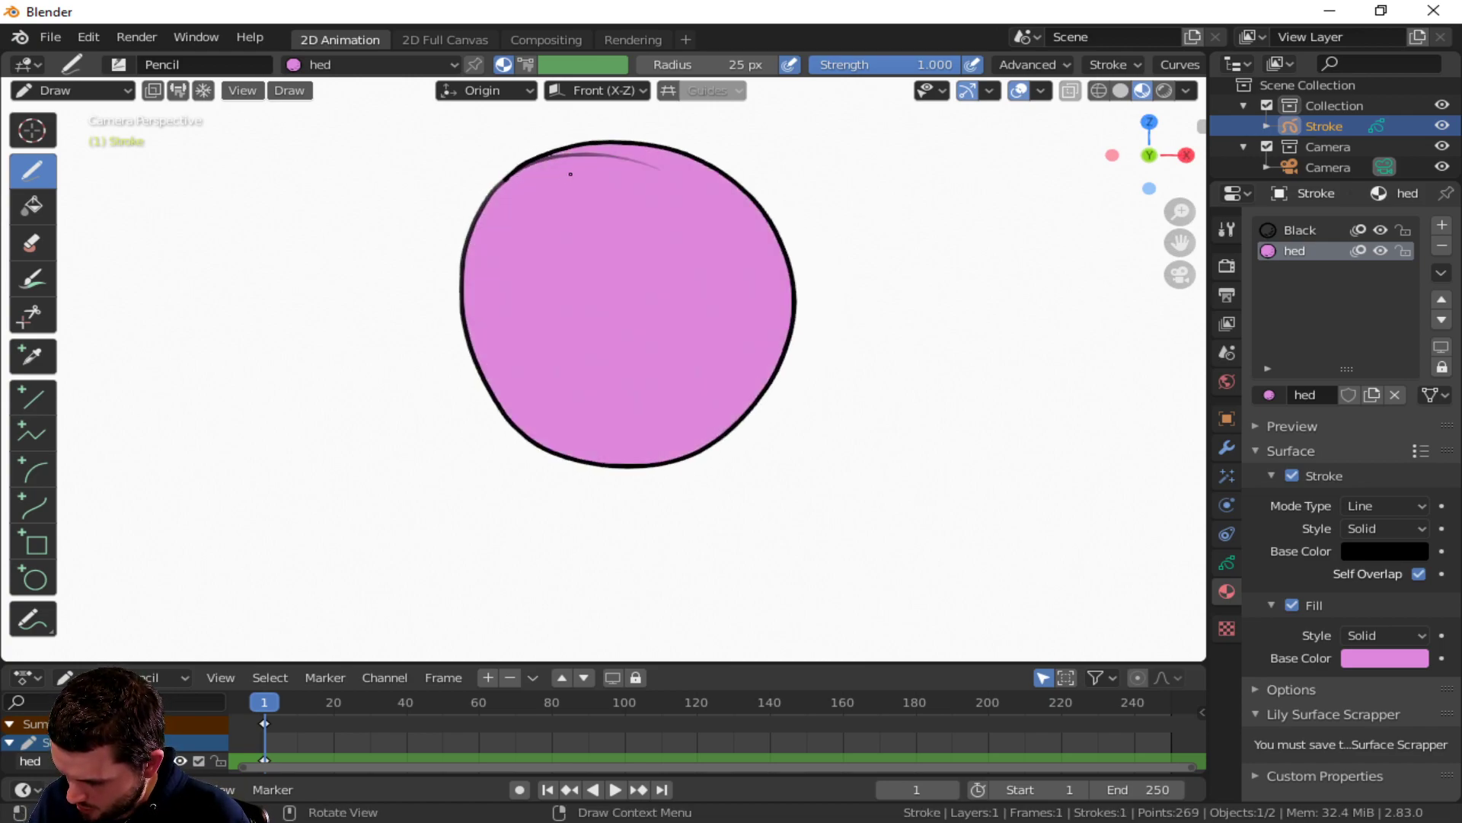
{"action": "scroll", "coordinate": [633, 261], "scroll_direction": "down", "scroll_amount": 2}
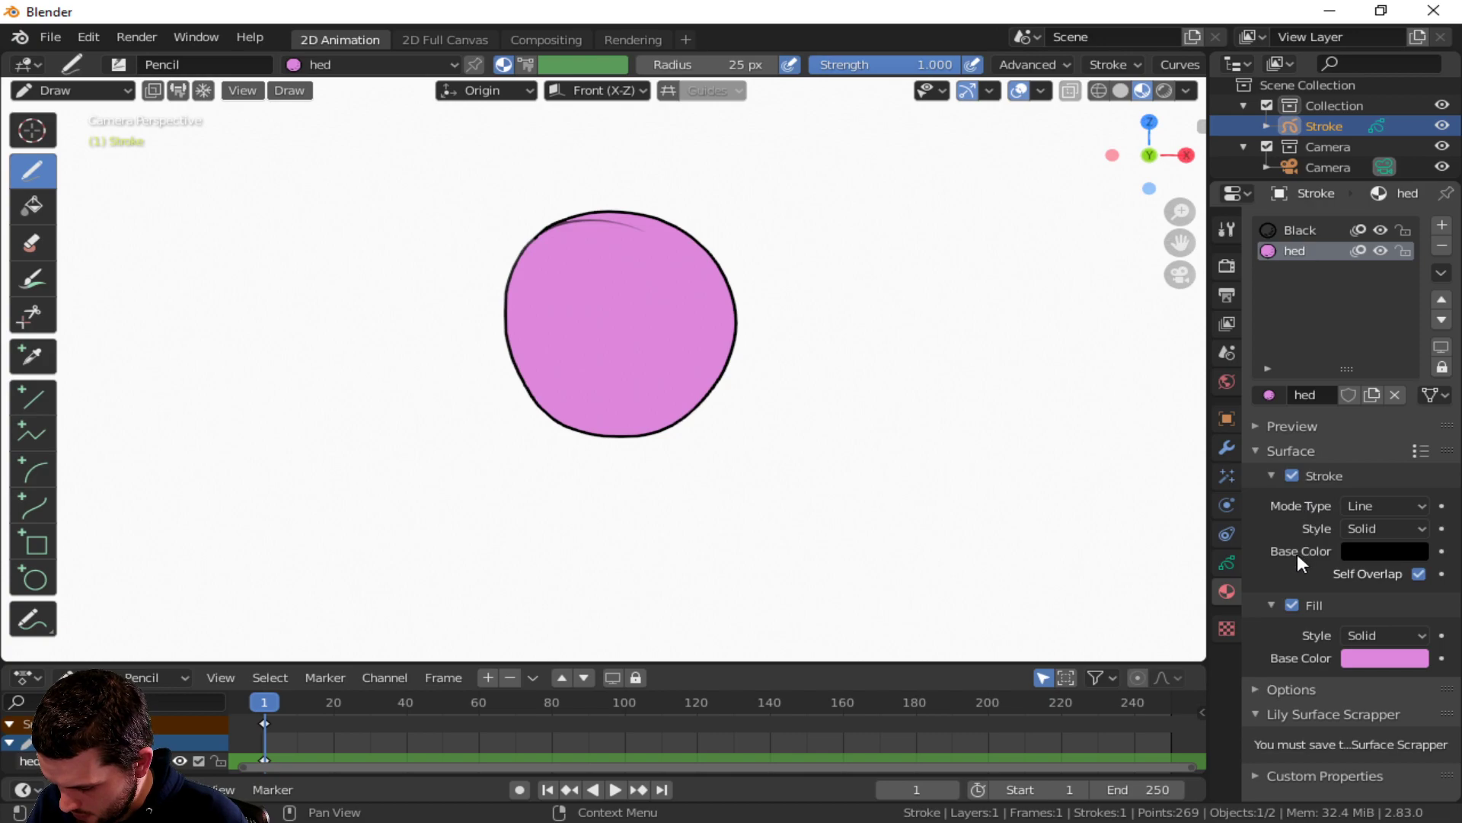
- Create a new material named "eye" with a white fill
{"action": "left_click", "coordinate": [1441, 226]}
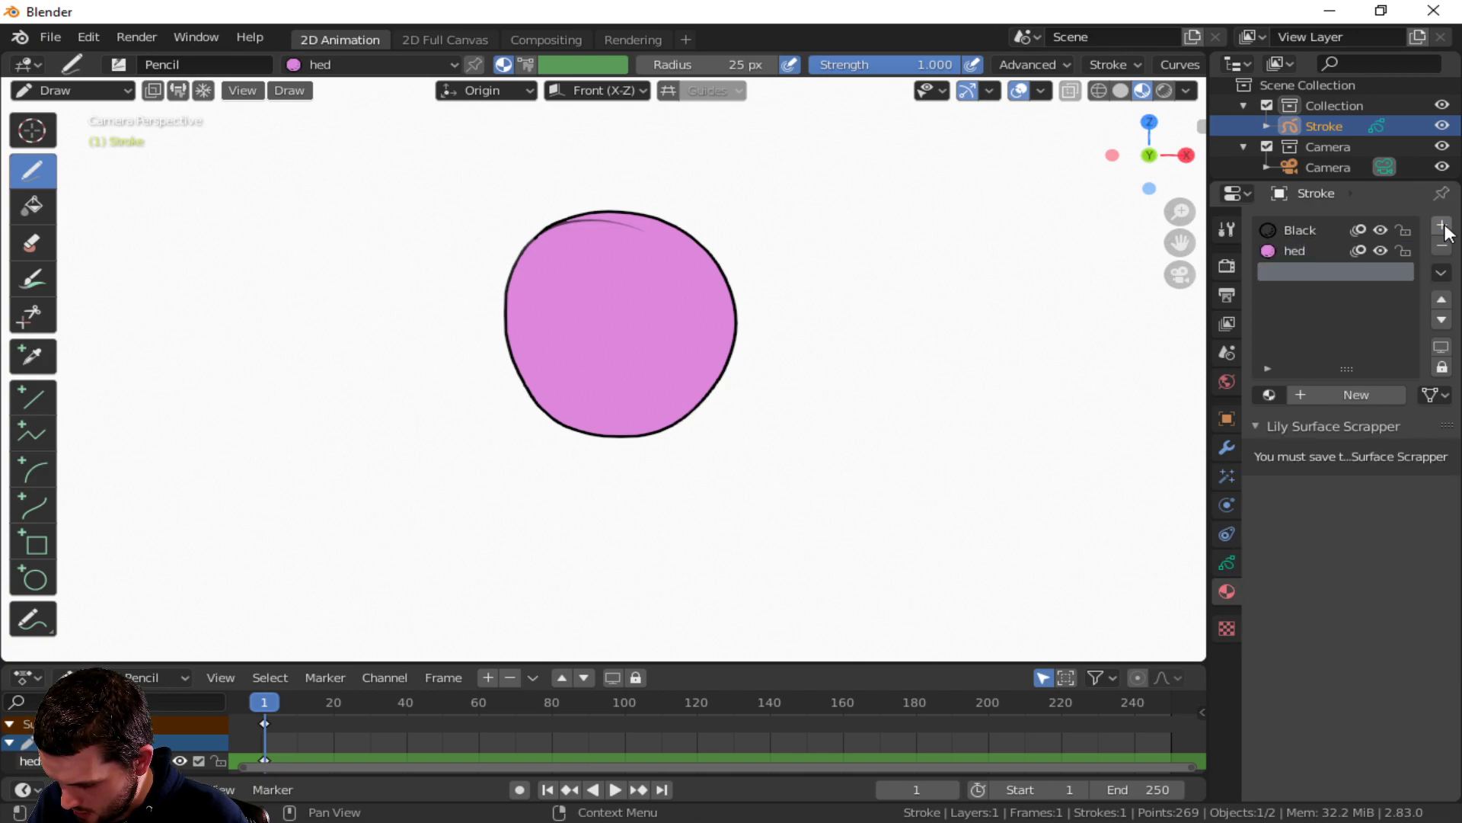
{"action": "left_click", "coordinate": [1342, 398]}
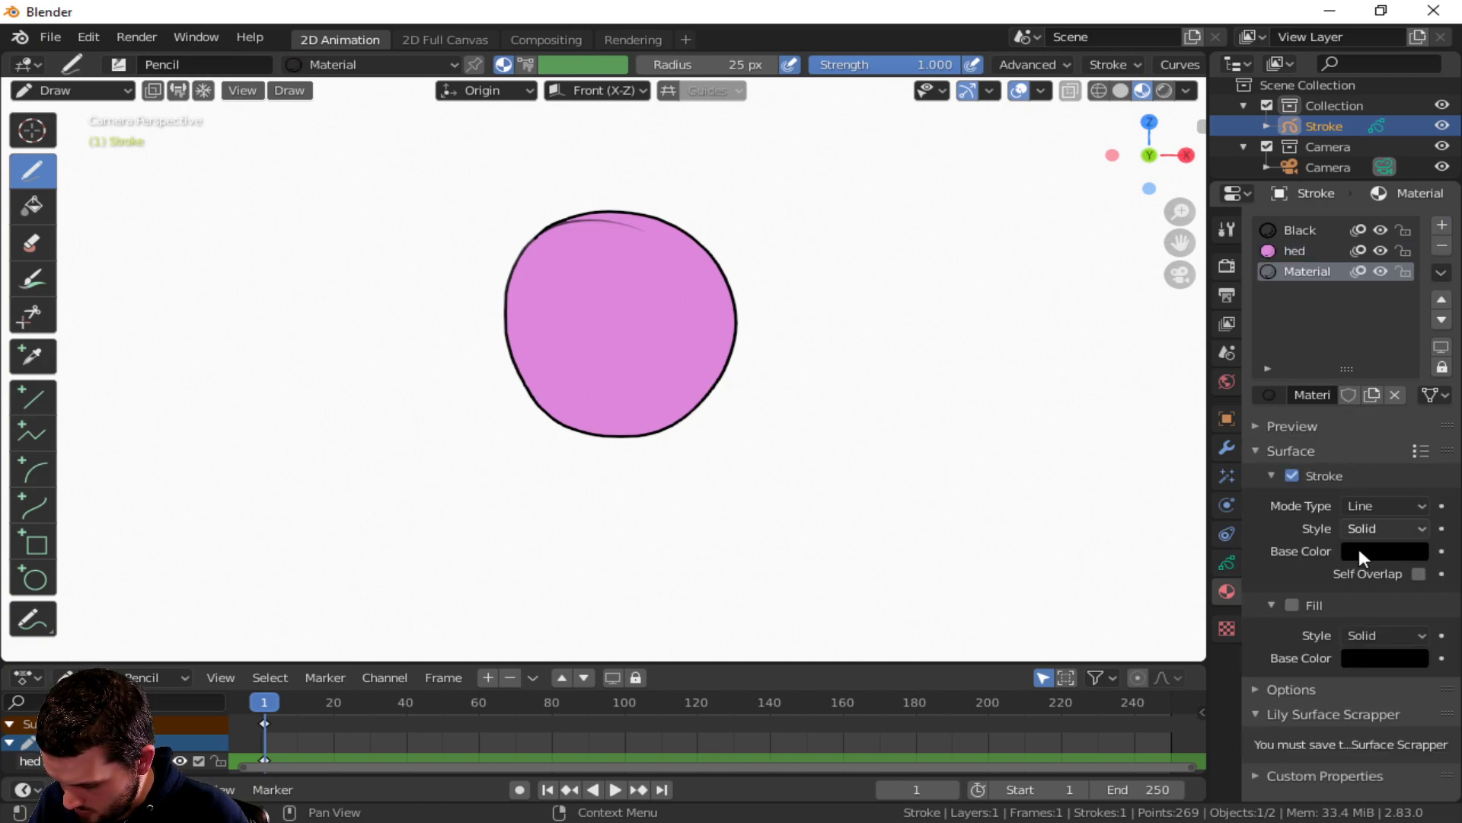
{"action": "left_click", "coordinate": [1368, 656]}
{"action": "left_click_drag", "start_coordinate": [1405, 495], "coordinate": [1405, 365]}
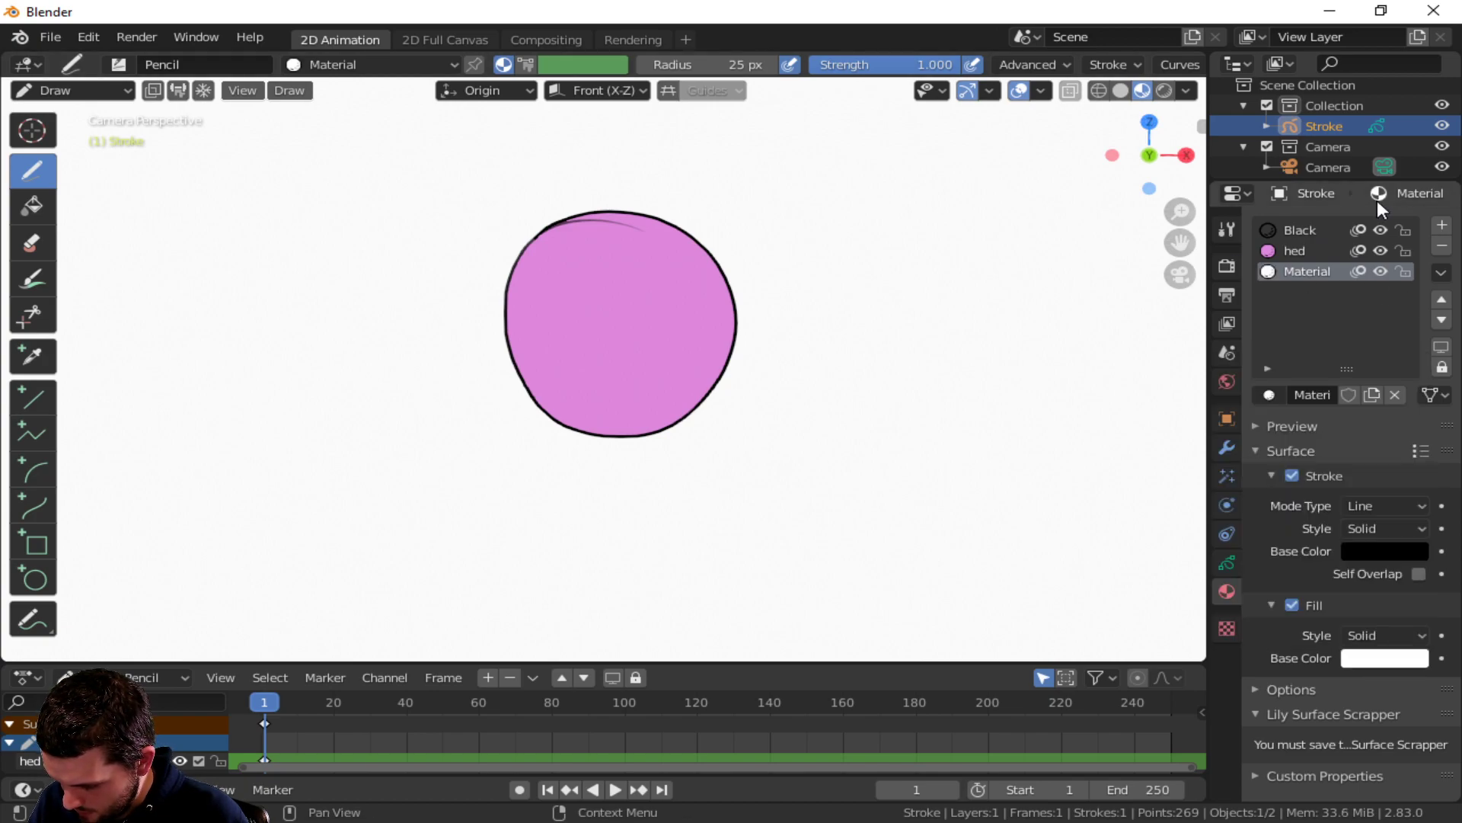
{"action": "type", "text": "eye"}
{"action": "key", "text": "Return"}
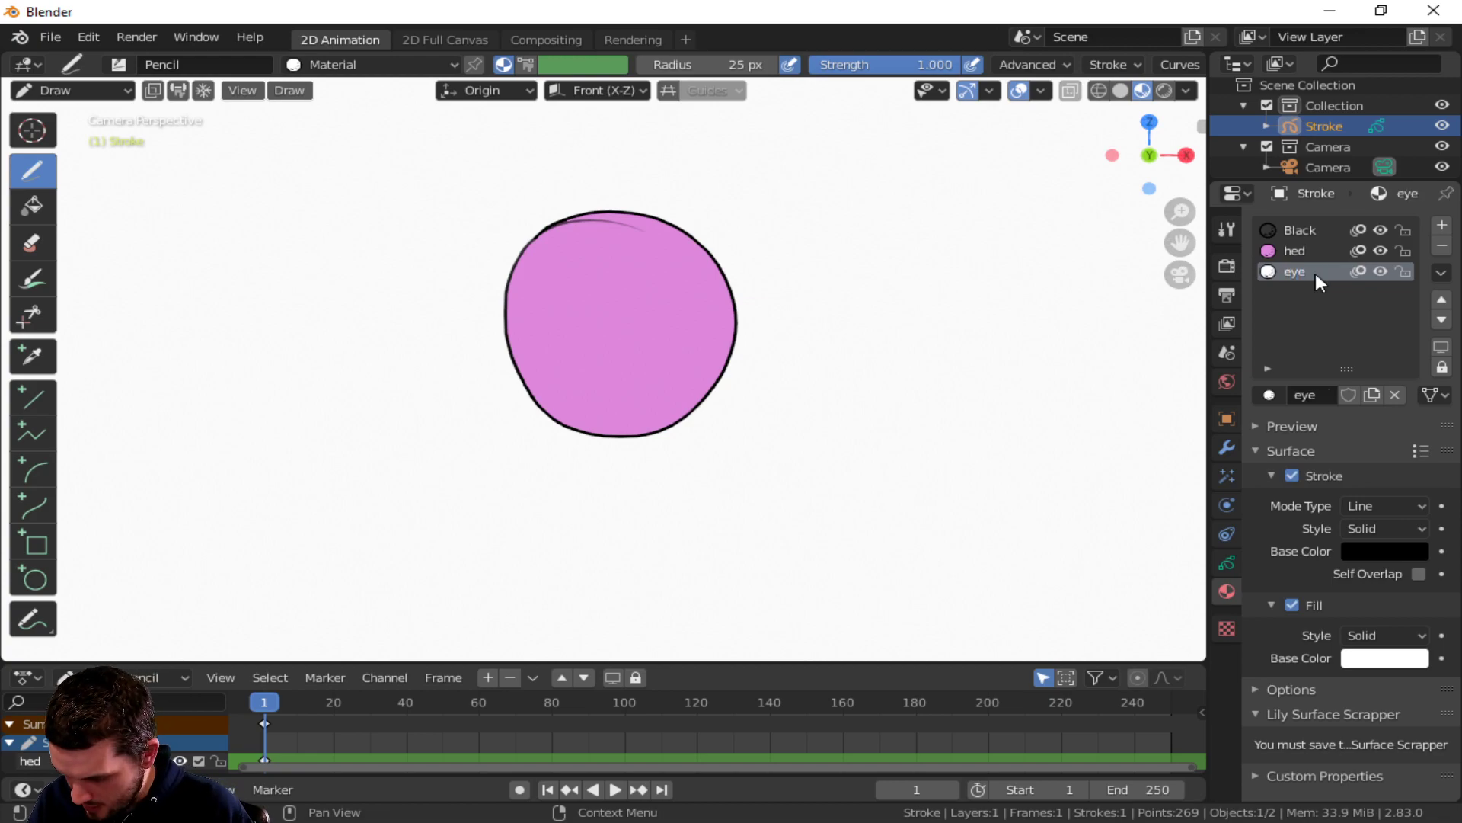
- Create another material named "pupil" with a black fill
{"action": "left_click", "coordinate": [1442, 225]}
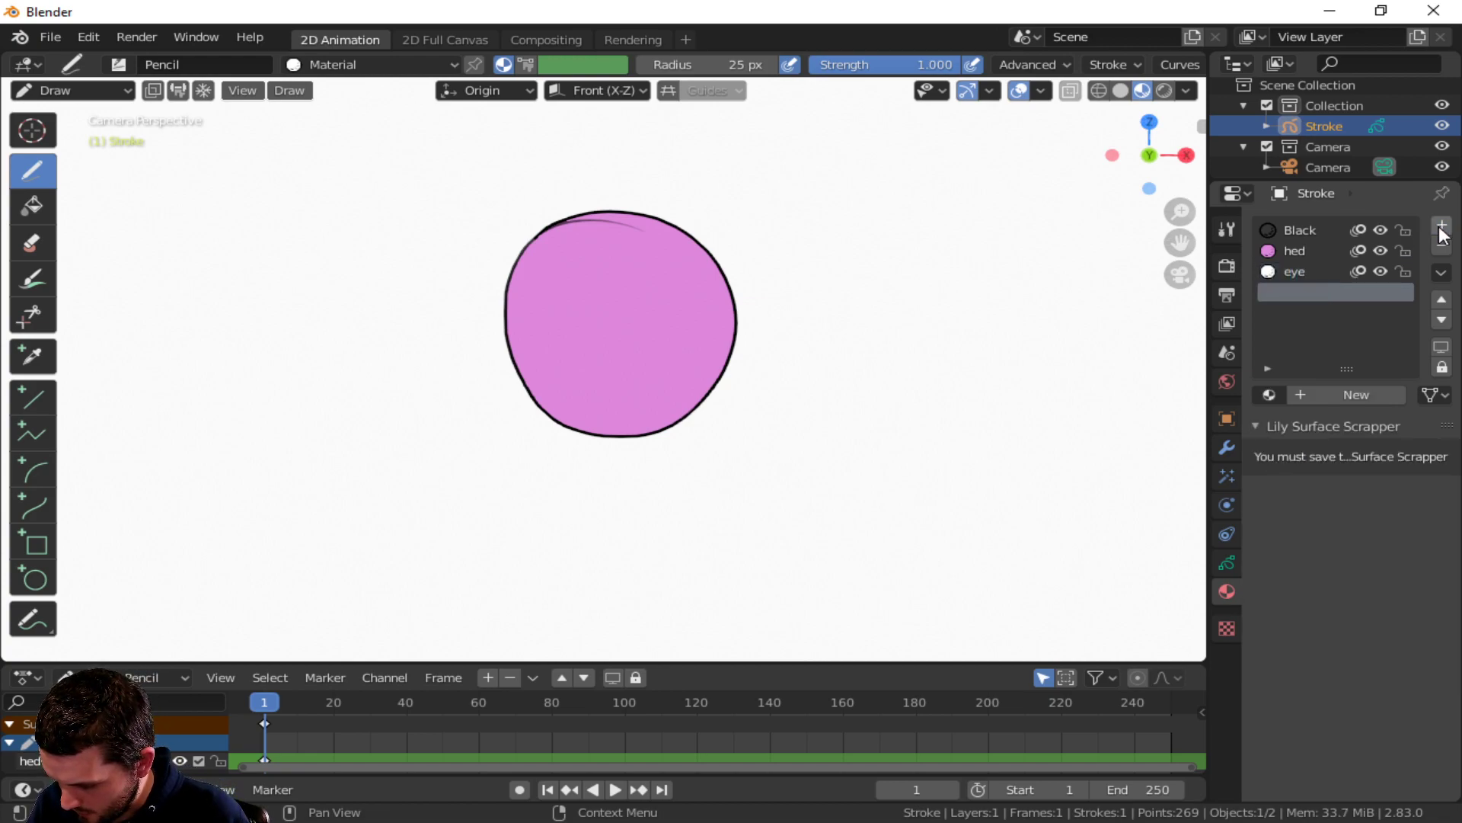
{"action": "left_click", "coordinate": [1334, 393]}
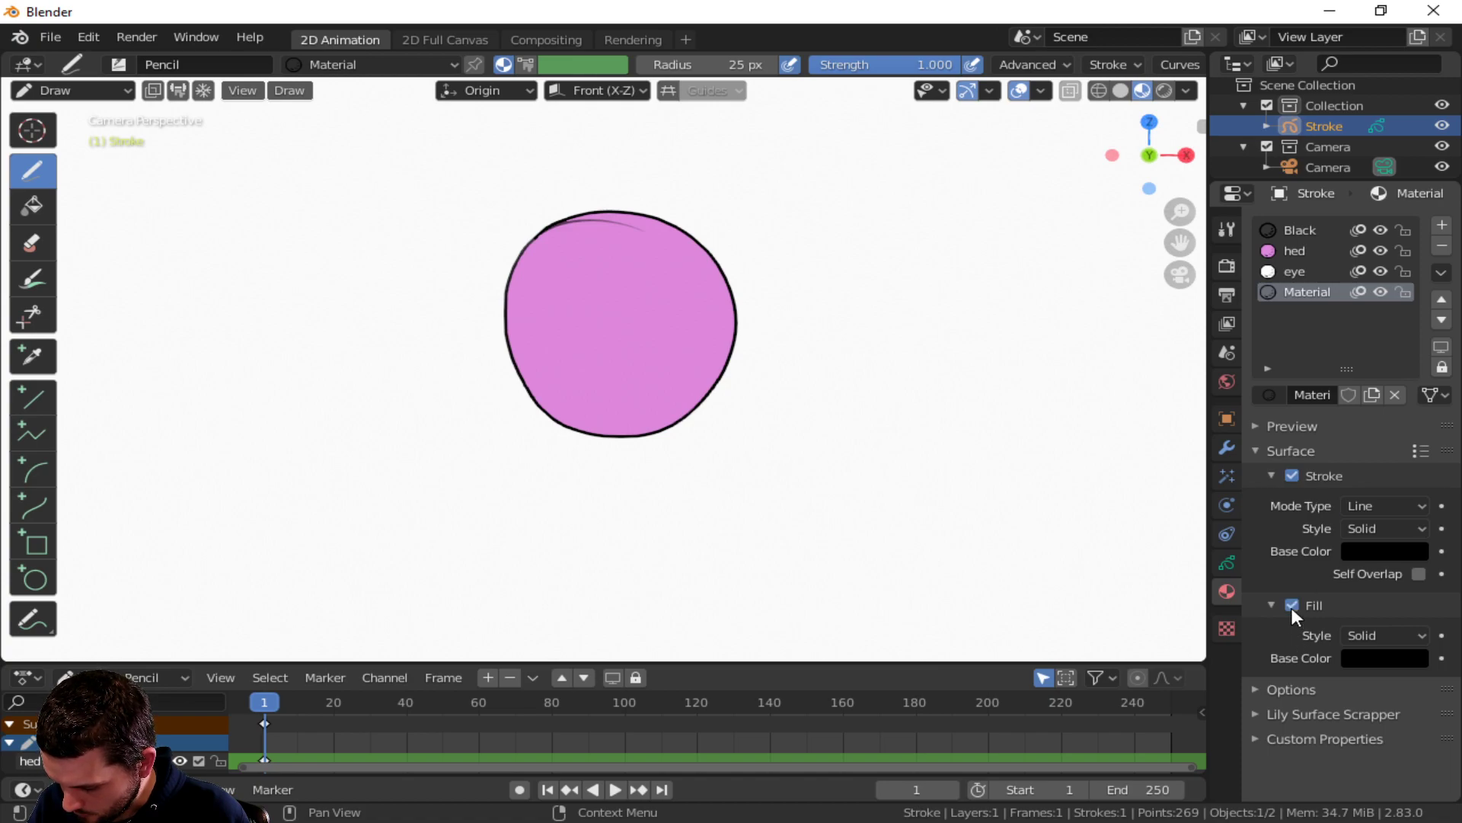
{"action": "left_click", "coordinate": [1350, 650]}
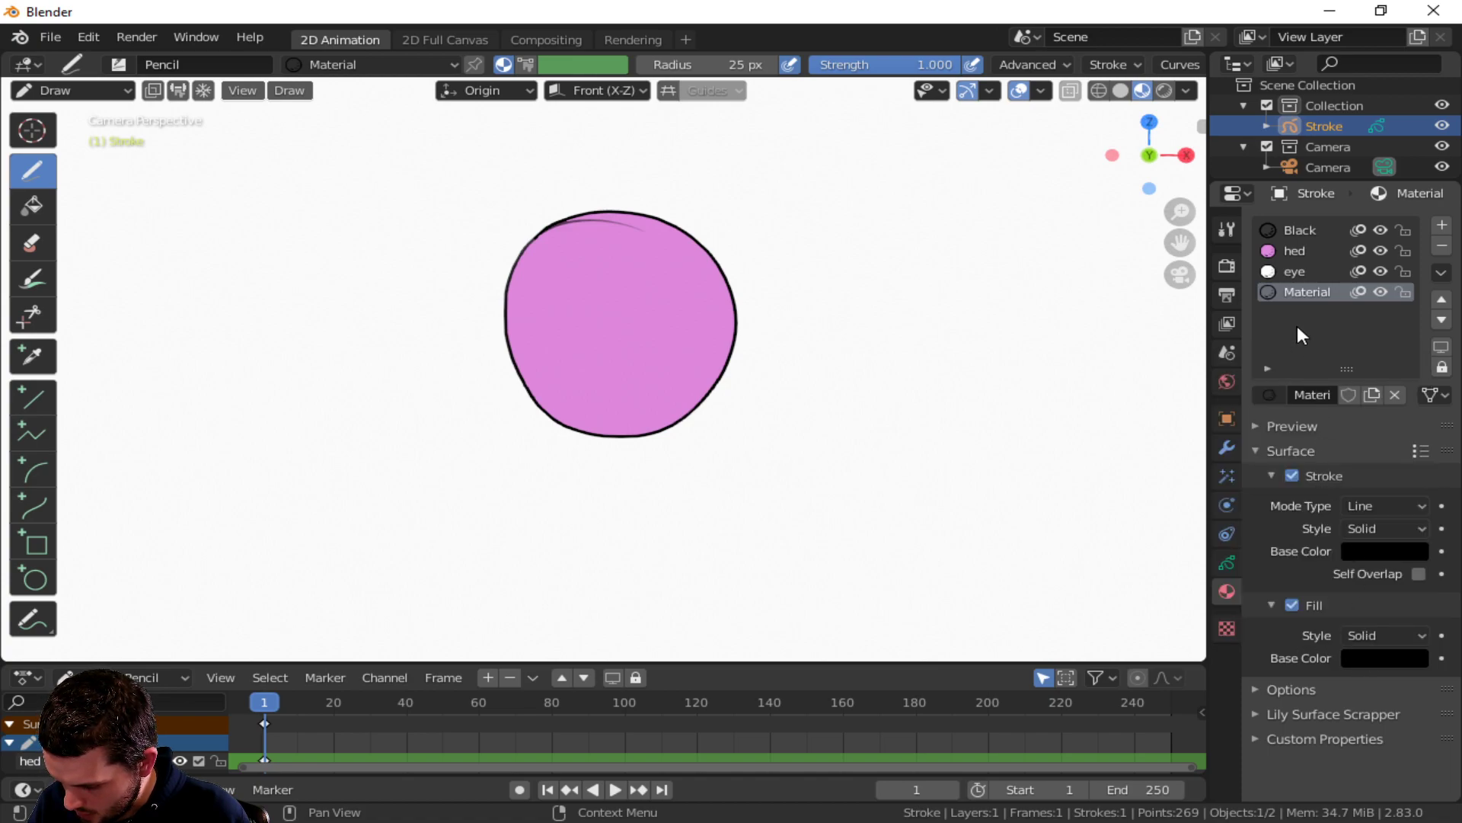
{"action": "double_click", "coordinate": [1301, 291]}
{"action": "type", "text": "pupil"}
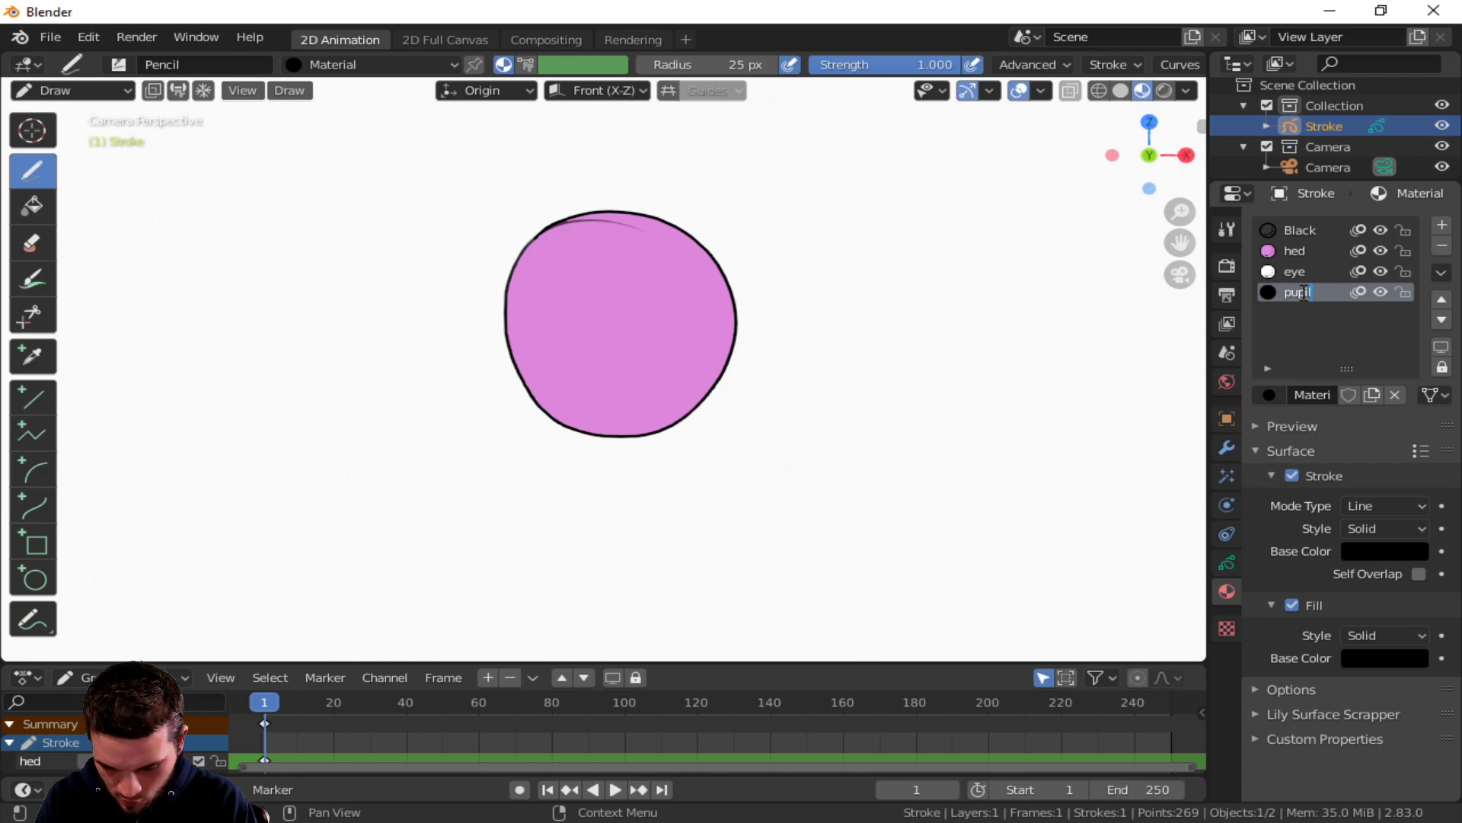
{"action": "key", "text": "Return"}
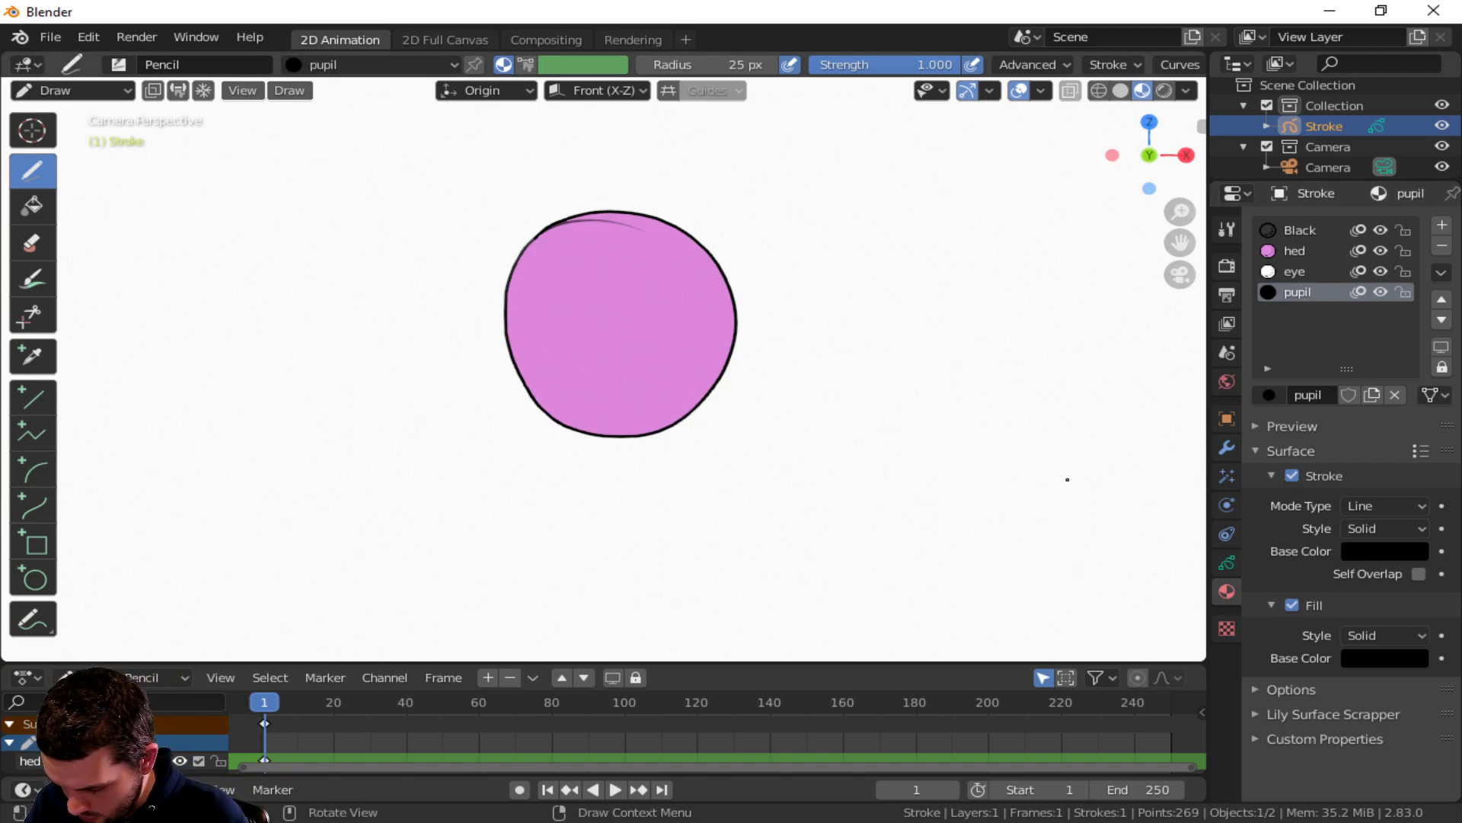
- Add a new layer above hed and draw two round white eyes over the head's upper part using the eye material
{"action": "left_click", "coordinate": [1227, 564]}
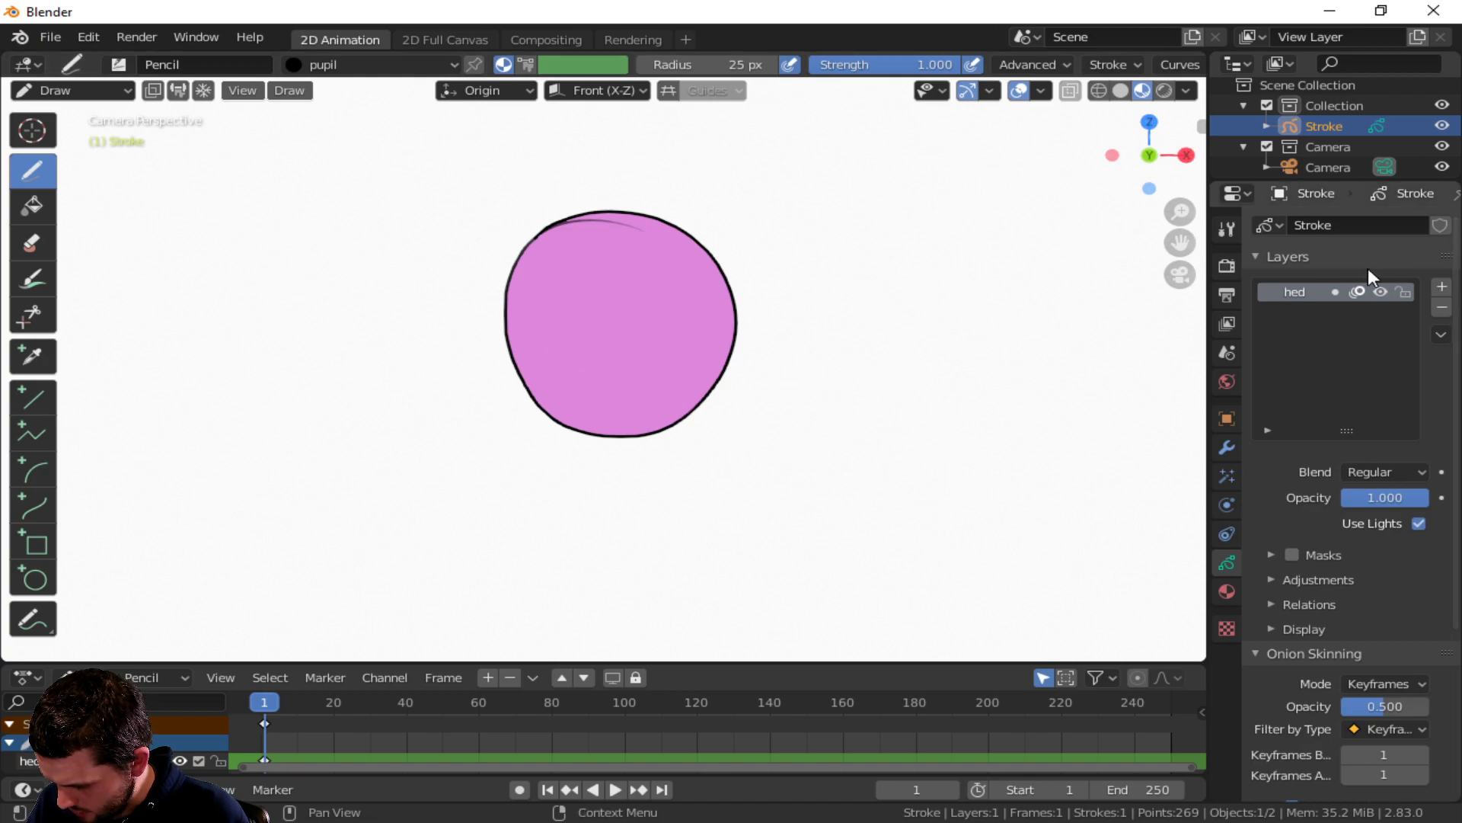
{"action": "left_click", "coordinate": [1442, 290]}
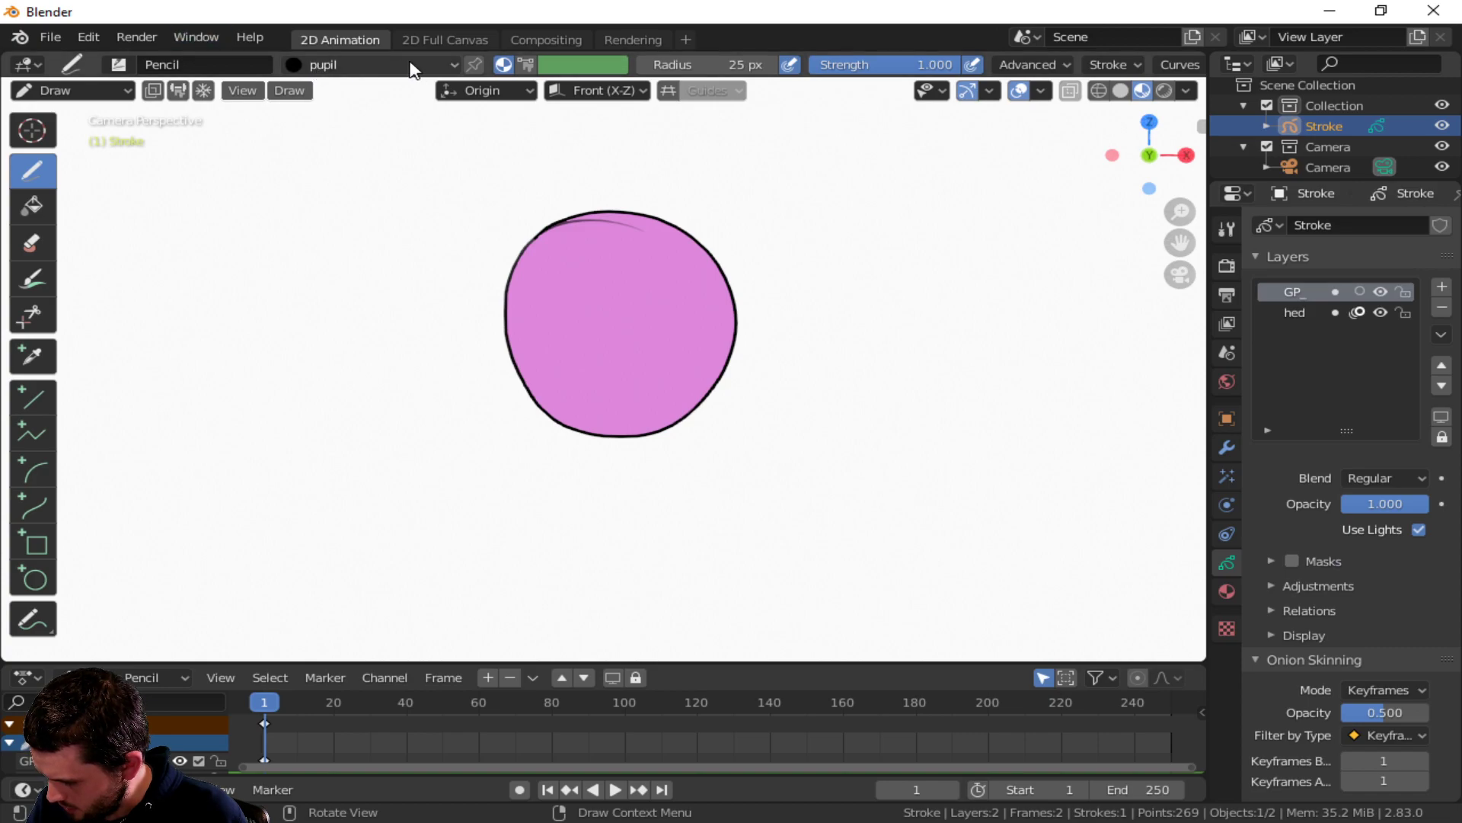
{"action": "left_click", "coordinate": [445, 66]}
{"action": "left_click", "coordinate": [295, 154]}
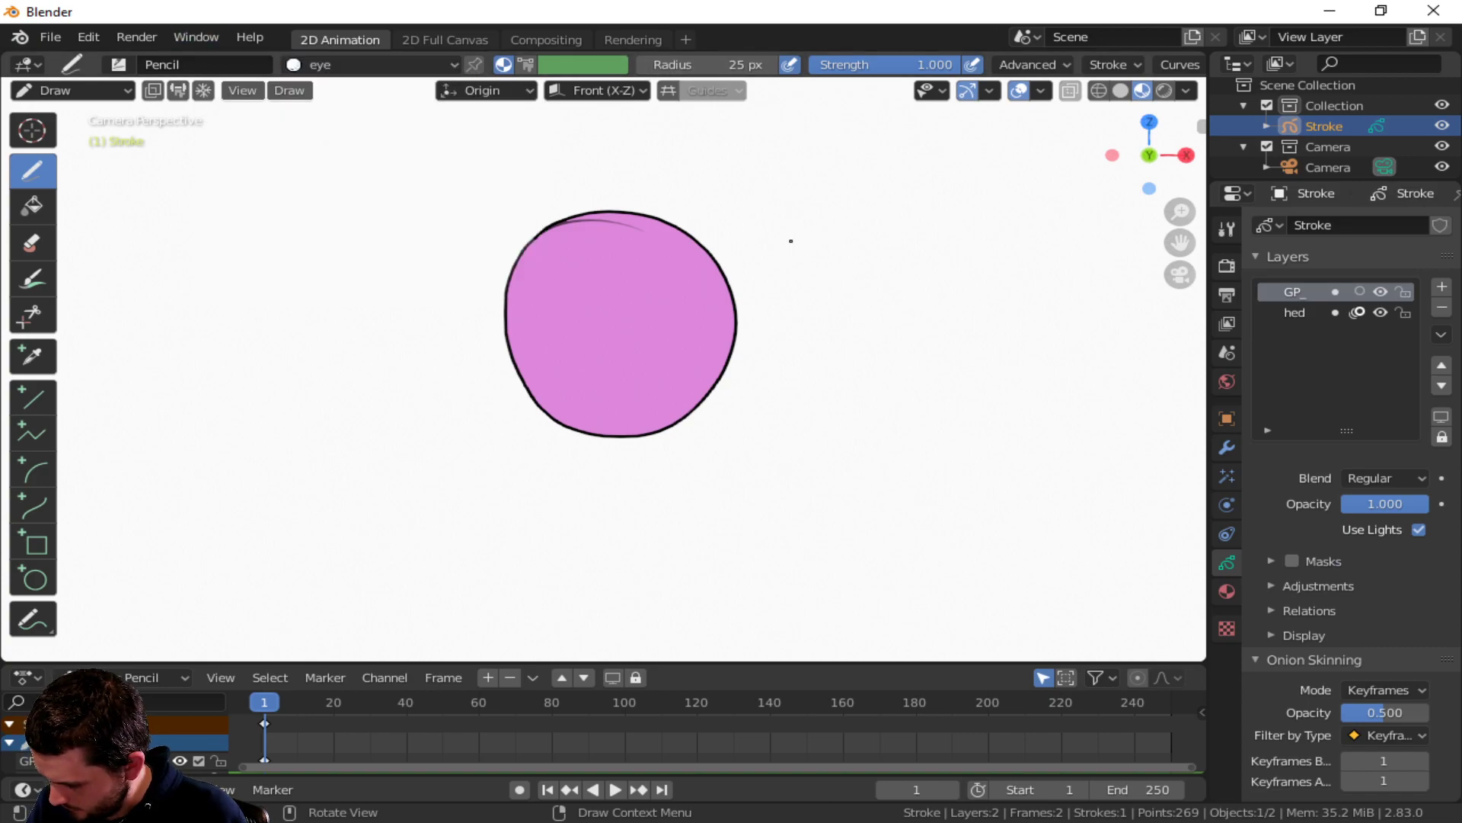
{"action": "left_click", "coordinate": [1291, 292]}
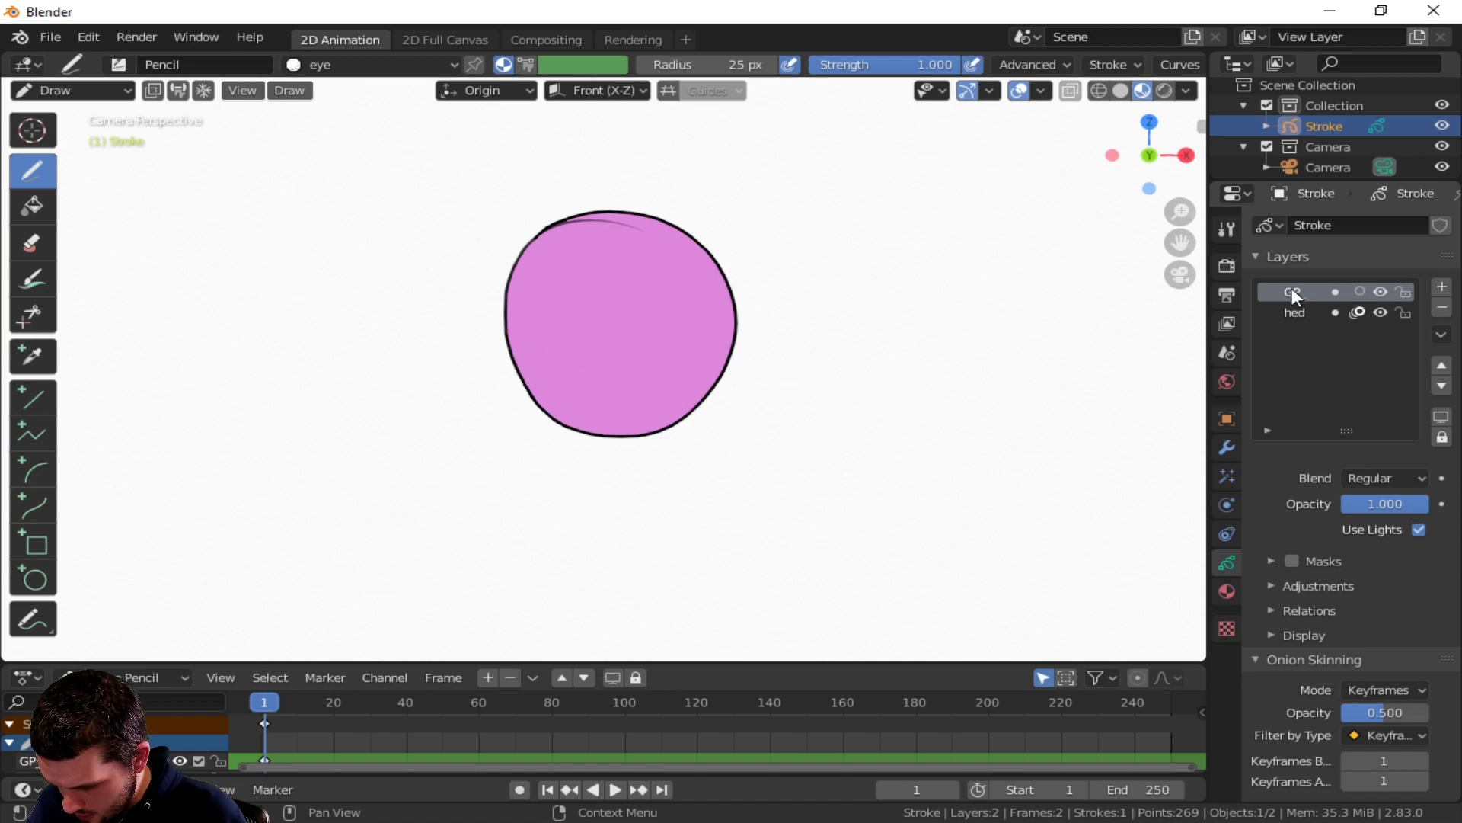
{"action": "mouse_move", "coordinate": [531, 228]}
{"action": "left_mouse_down"}
{"action": "mouse_move", "coordinate": [512, 225]}
{"action": "mouse_move", "coordinate": [463, 320]}
{"action": "mouse_move", "coordinate": [552, 335]}
{"action": "mouse_move", "coordinate": [533, 231]}
{"action": "mouse_move", "coordinate": [544, 242]}
{"action": "left_mouse_up"}
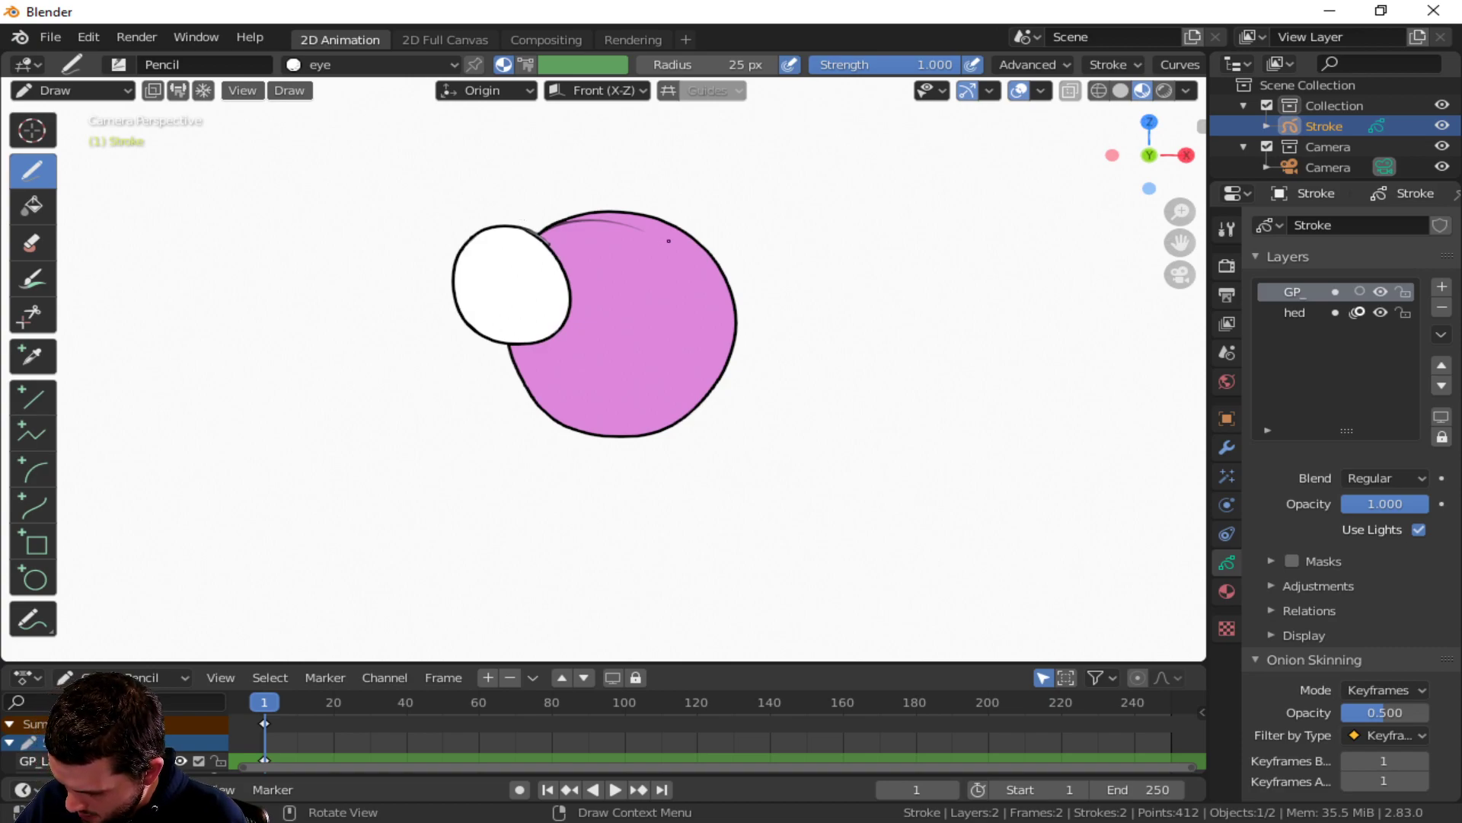
{"action": "mouse_move", "coordinate": [664, 231]}
{"action": "left_mouse_down"}
{"action": "mouse_move", "coordinate": [621, 335]}
{"action": "mouse_move", "coordinate": [720, 248]}
{"action": "mouse_move", "coordinate": [614, 224]}
{"action": "left_mouse_up"}
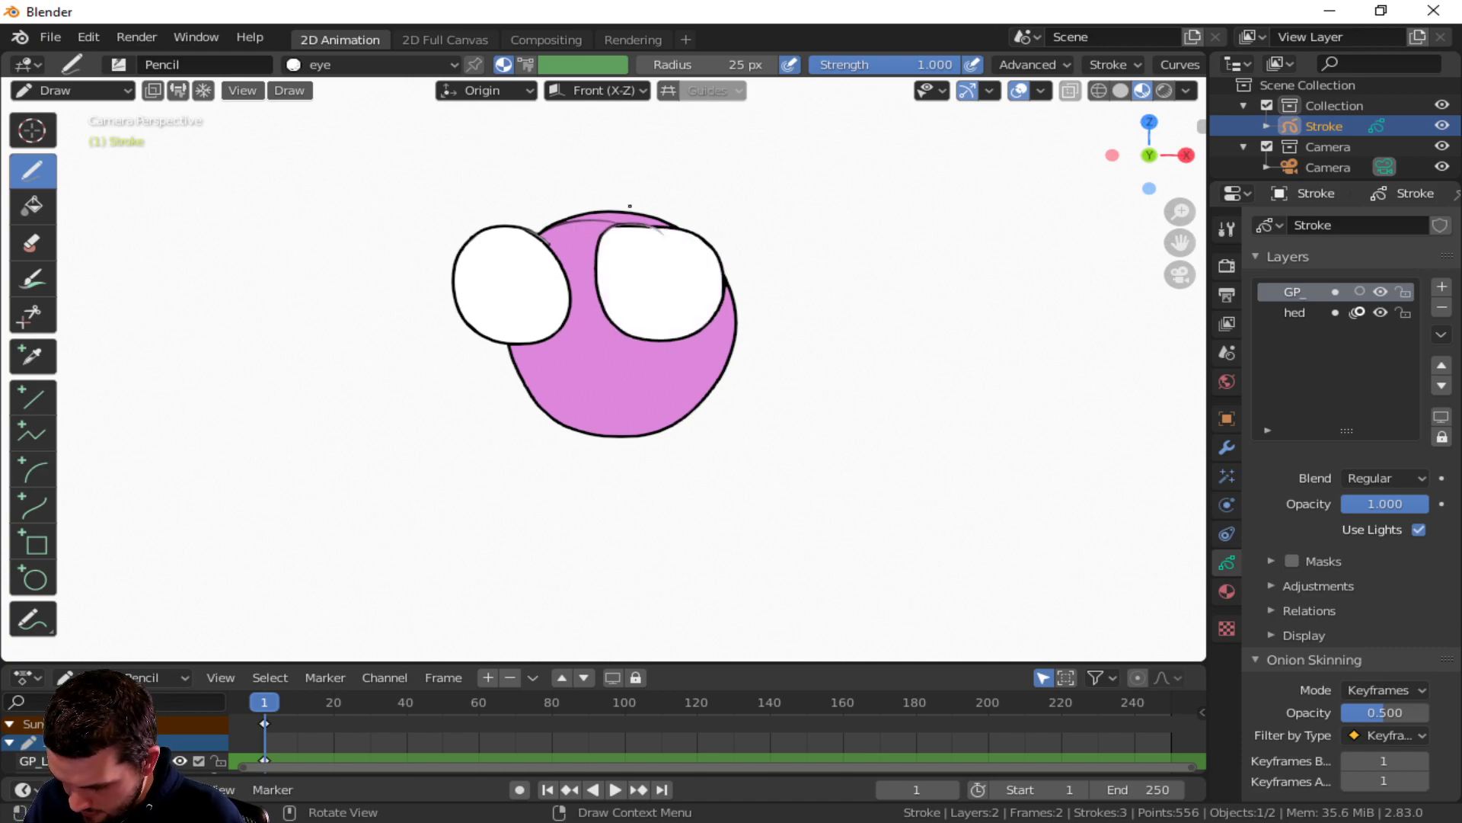
- Undo the uneven second eye drawn over the head
{"action": "key", "text": "ctrl+z"}
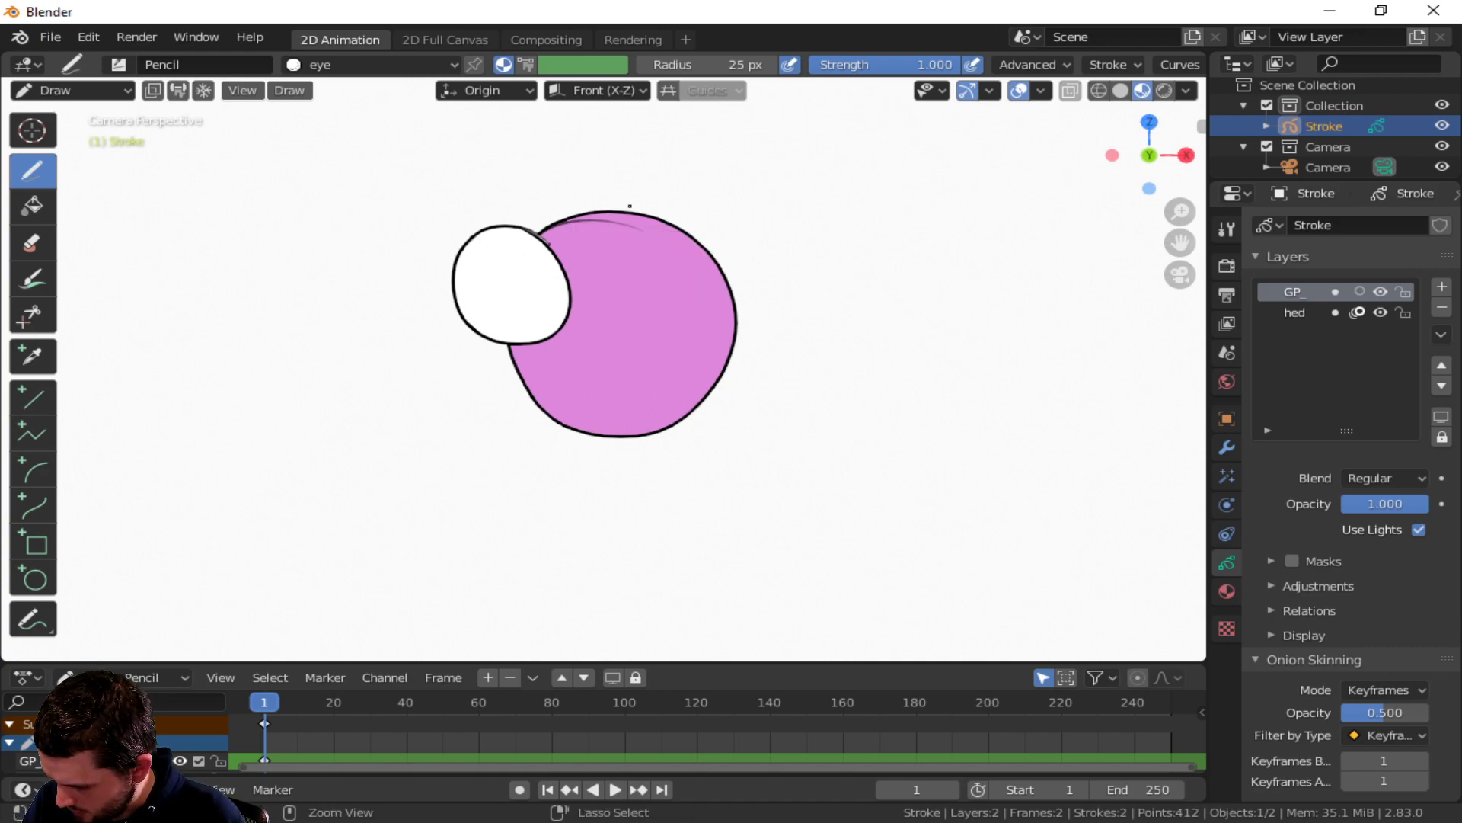
{"action": "mouse_move", "coordinate": [658, 232]}
{"action": "left_mouse_down"}
{"action": "mouse_move", "coordinate": [606, 320]}
{"action": "mouse_move", "coordinate": [727, 259]}
{"action": "mouse_move", "coordinate": [609, 232]}
{"action": "mouse_move", "coordinate": [597, 293]}
{"action": "mouse_move", "coordinate": [618, 317]}
{"action": "left_mouse_up"}
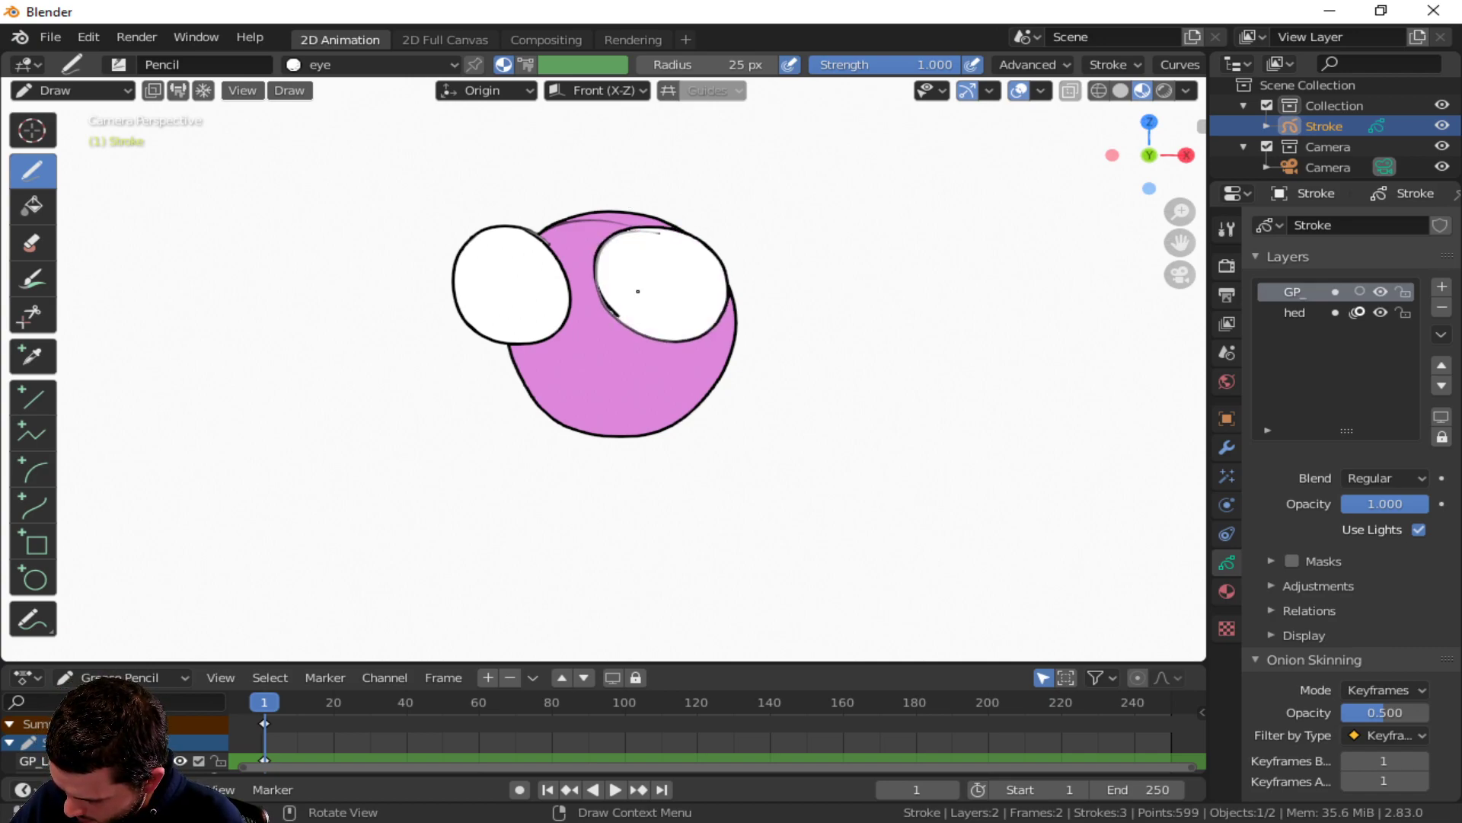
{"action": "key", "text": "ctrl+z"}
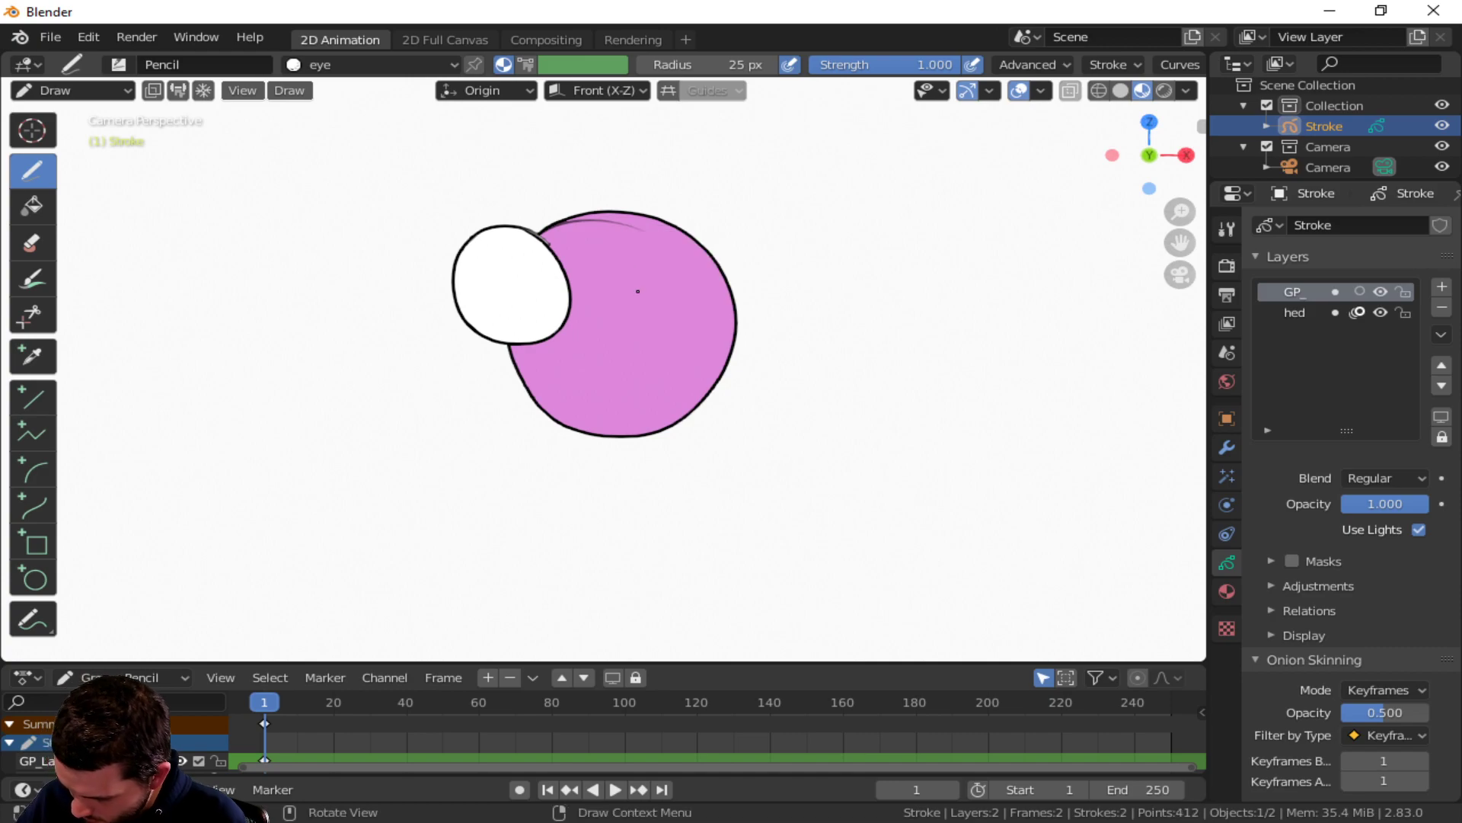
{"action": "mouse_move", "coordinate": [624, 297]}
{"action": "left_mouse_down"}
{"action": "mouse_move", "coordinate": [720, 339]}
{"action": "mouse_move", "coordinate": [614, 228]}
{"action": "mouse_move", "coordinate": [621, 324]}
{"action": "mouse_move", "coordinate": [646, 312]}
{"action": "left_mouse_up"}
{"action": "key", "text": "ctrl+z"}
{"action": "mouse_move", "coordinate": [623, 259]}
{"action": "left_mouse_down"}
{"action": "mouse_move", "coordinate": [604, 302]}
{"action": "mouse_move", "coordinate": [716, 259]}
{"action": "mouse_move", "coordinate": [607, 279]}
{"action": "left_mouse_up"}
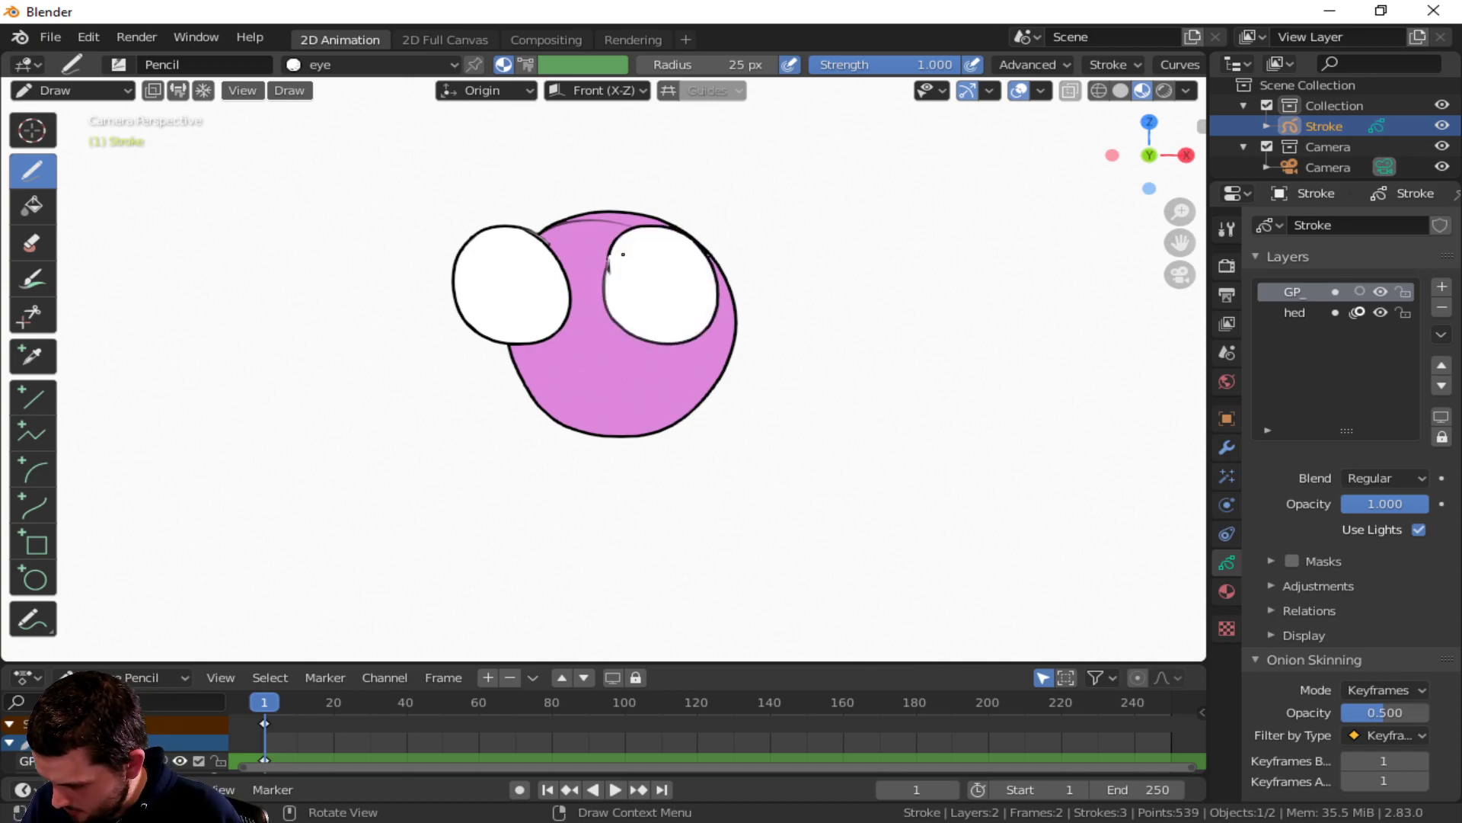
{"action": "key", "text": "ctrl+z"}
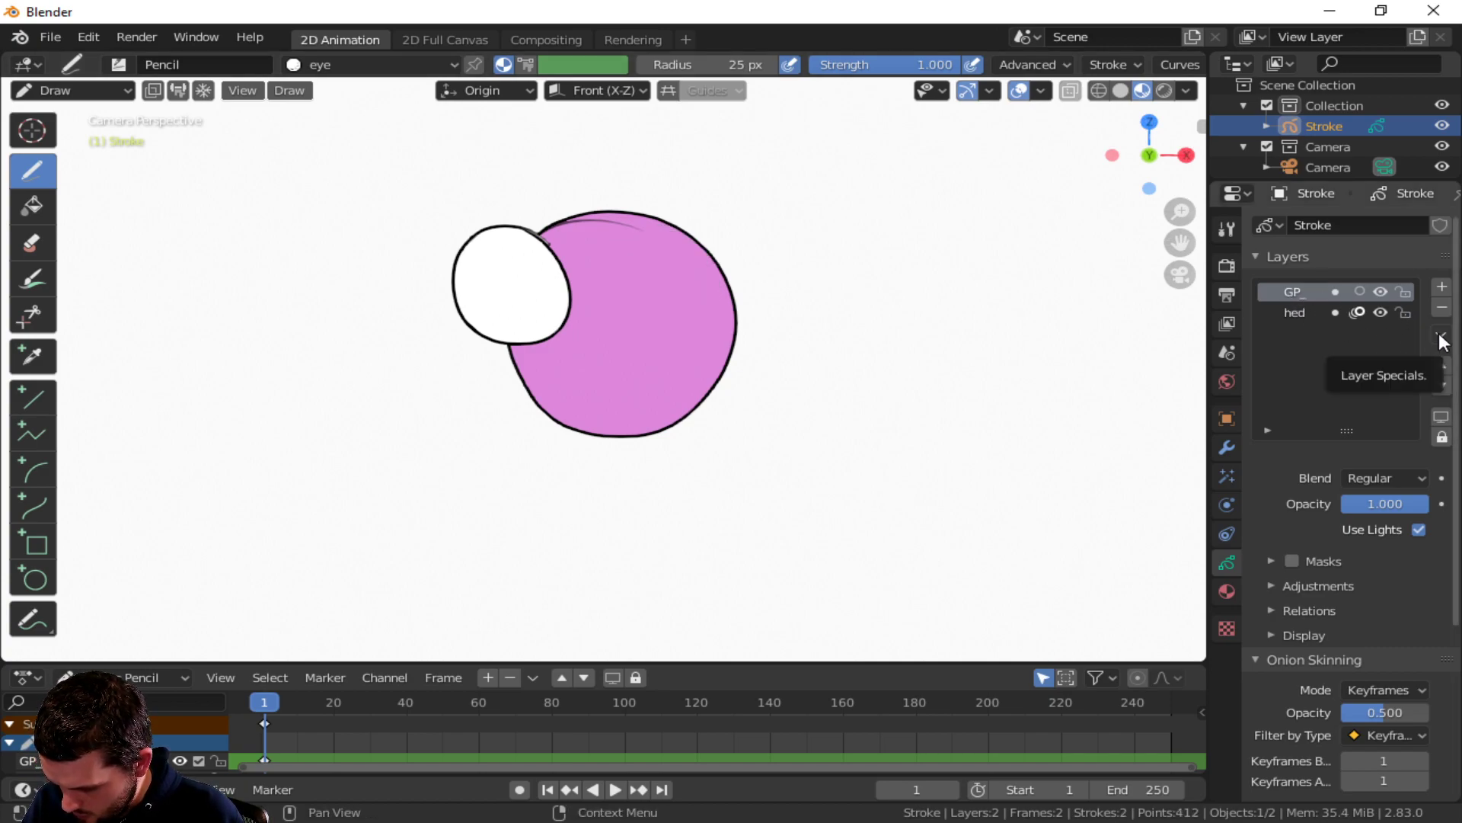
- In Edit Mode, copy and paste the remaining eye stroke and move the copy along X to form the second eye on the head
{"action": "left_click", "coordinate": [56, 89]}
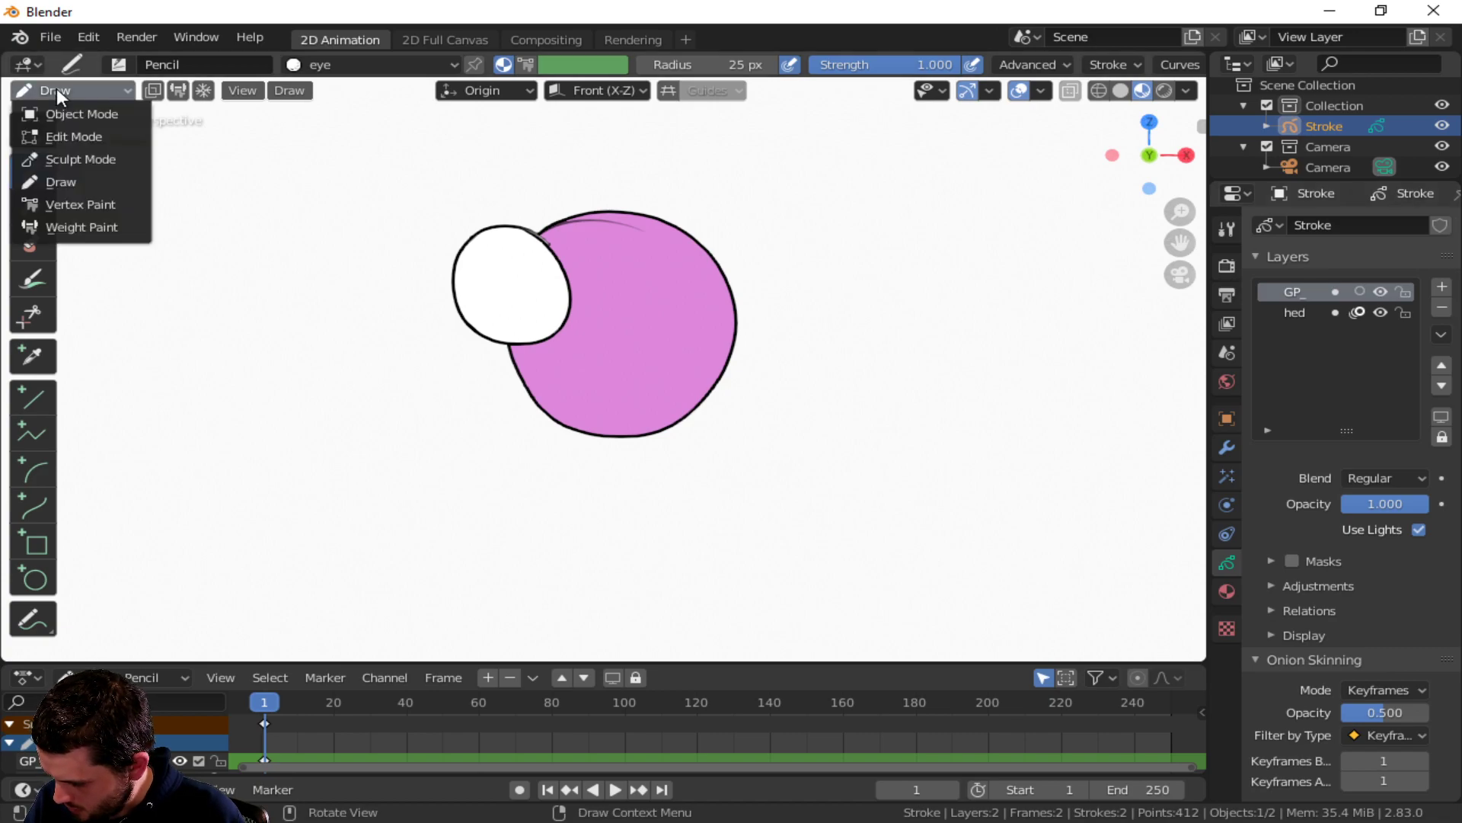
{"action": "left_click", "coordinate": [70, 137]}
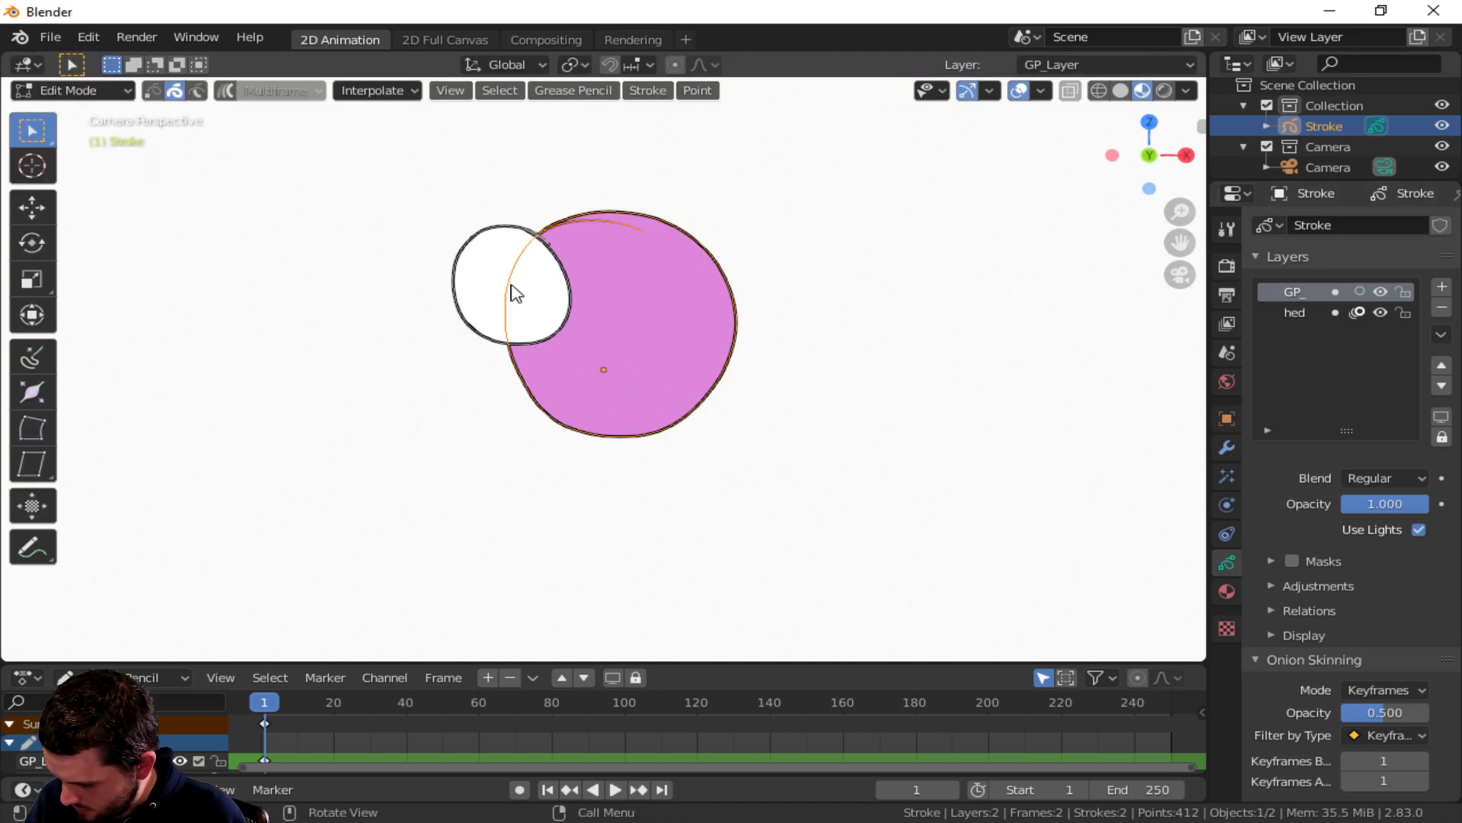
{"action": "left_click", "coordinate": [457, 292]}
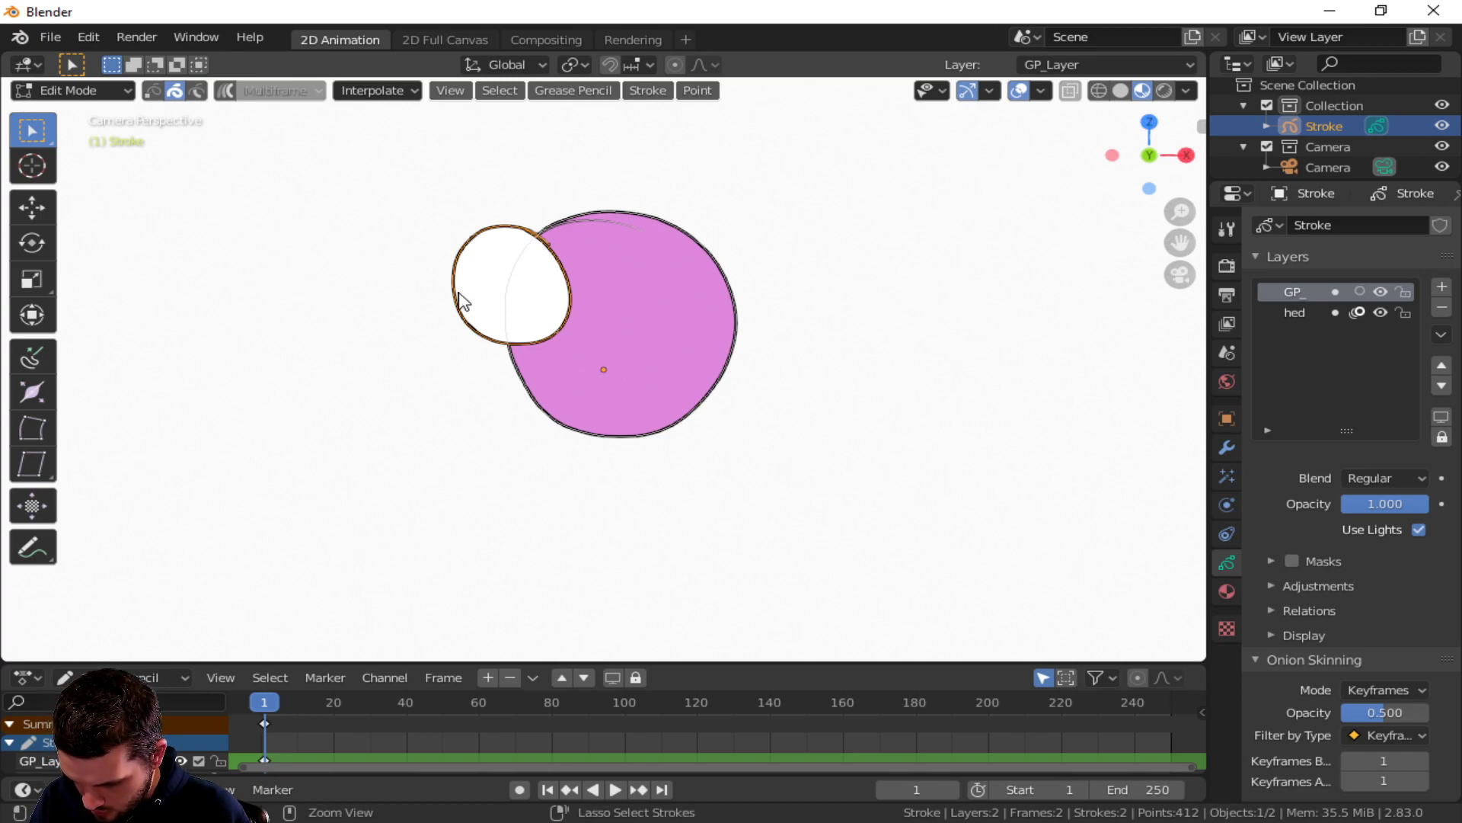
{"action": "key", "text": "ctrl+v"}
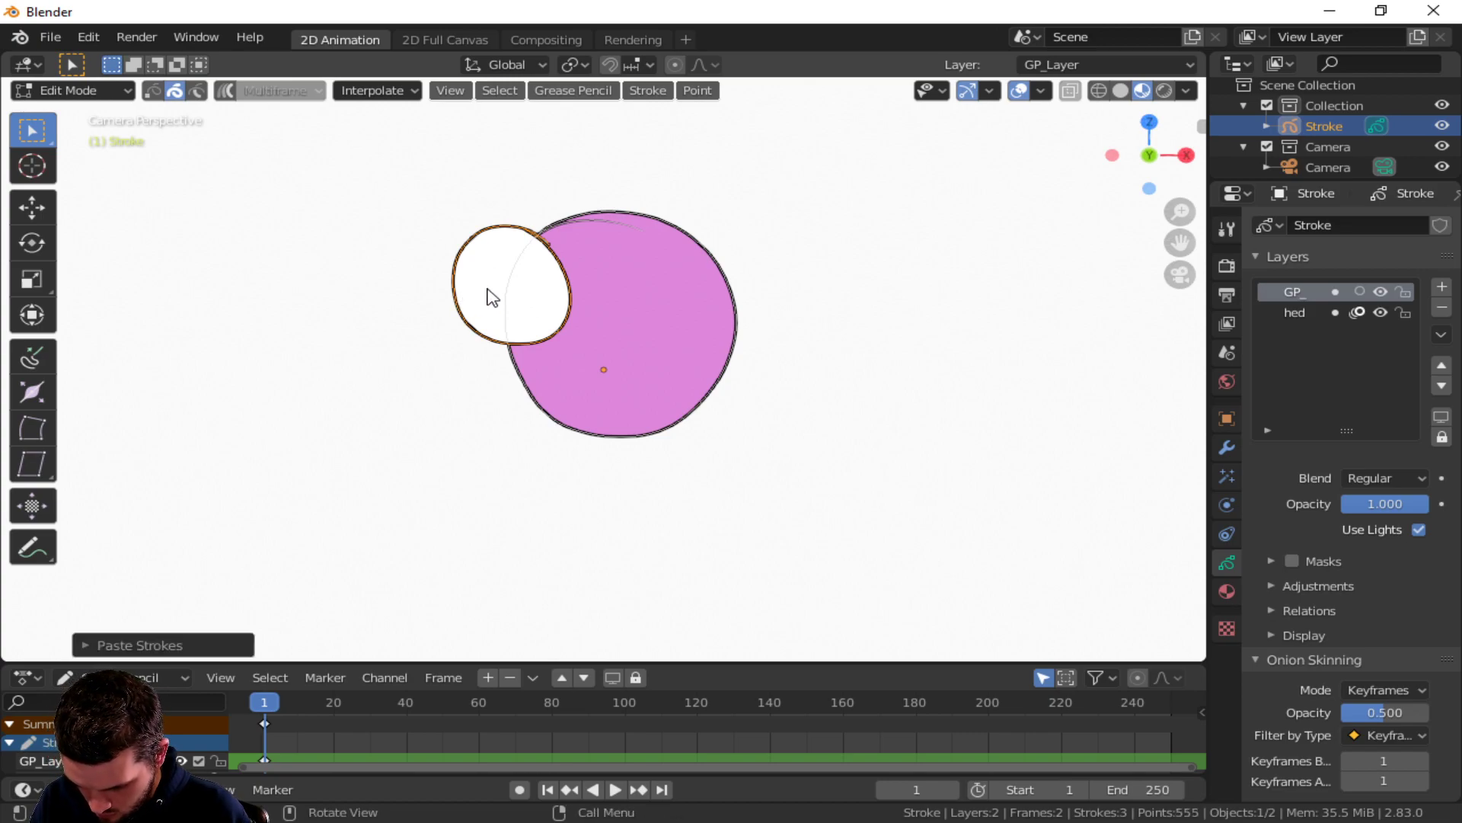
{"action": "key", "text": "g"}
{"action": "key", "text": "x"}
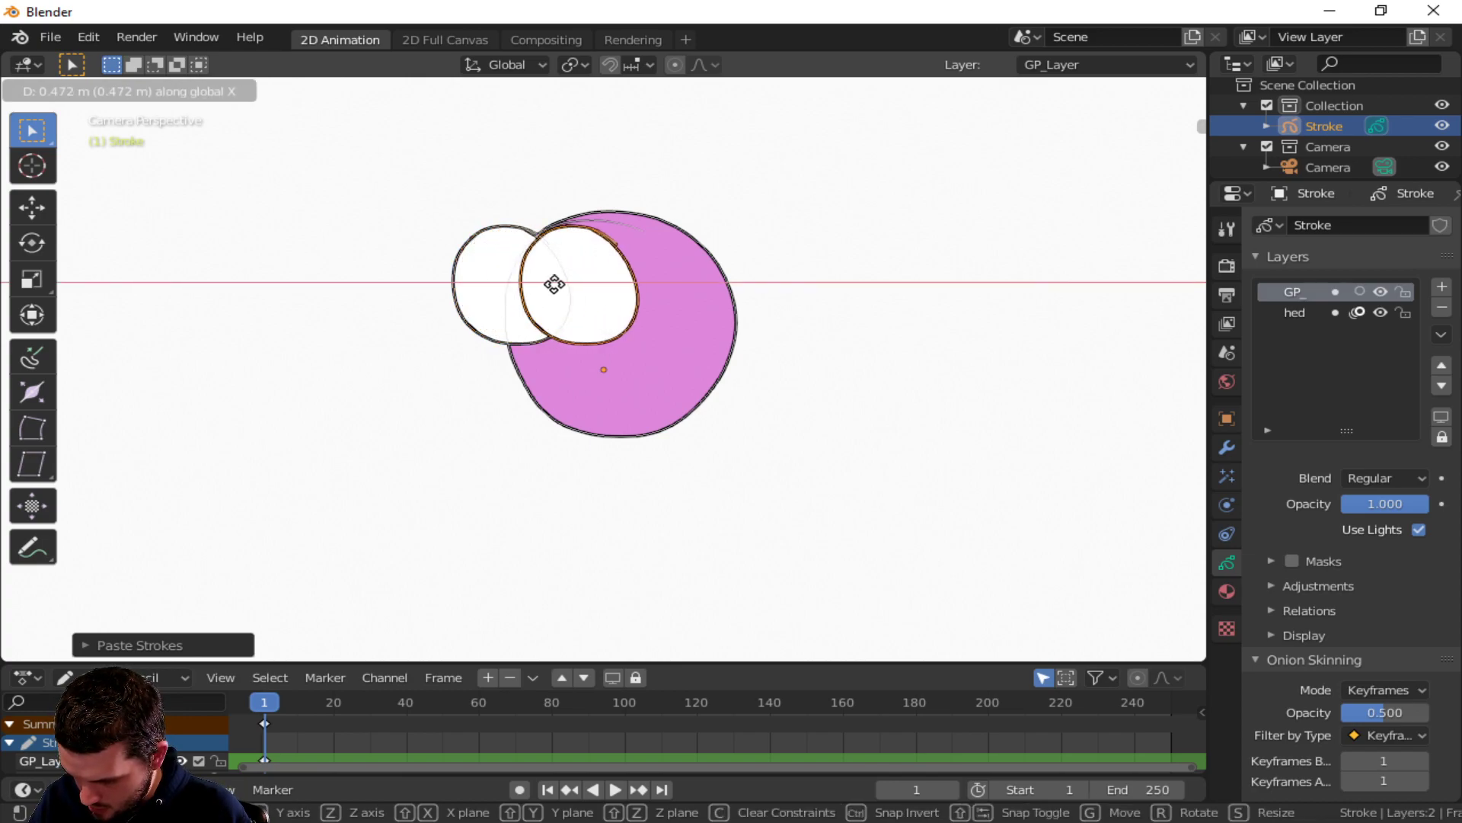
{"action": "left_click", "coordinate": [616, 284]}
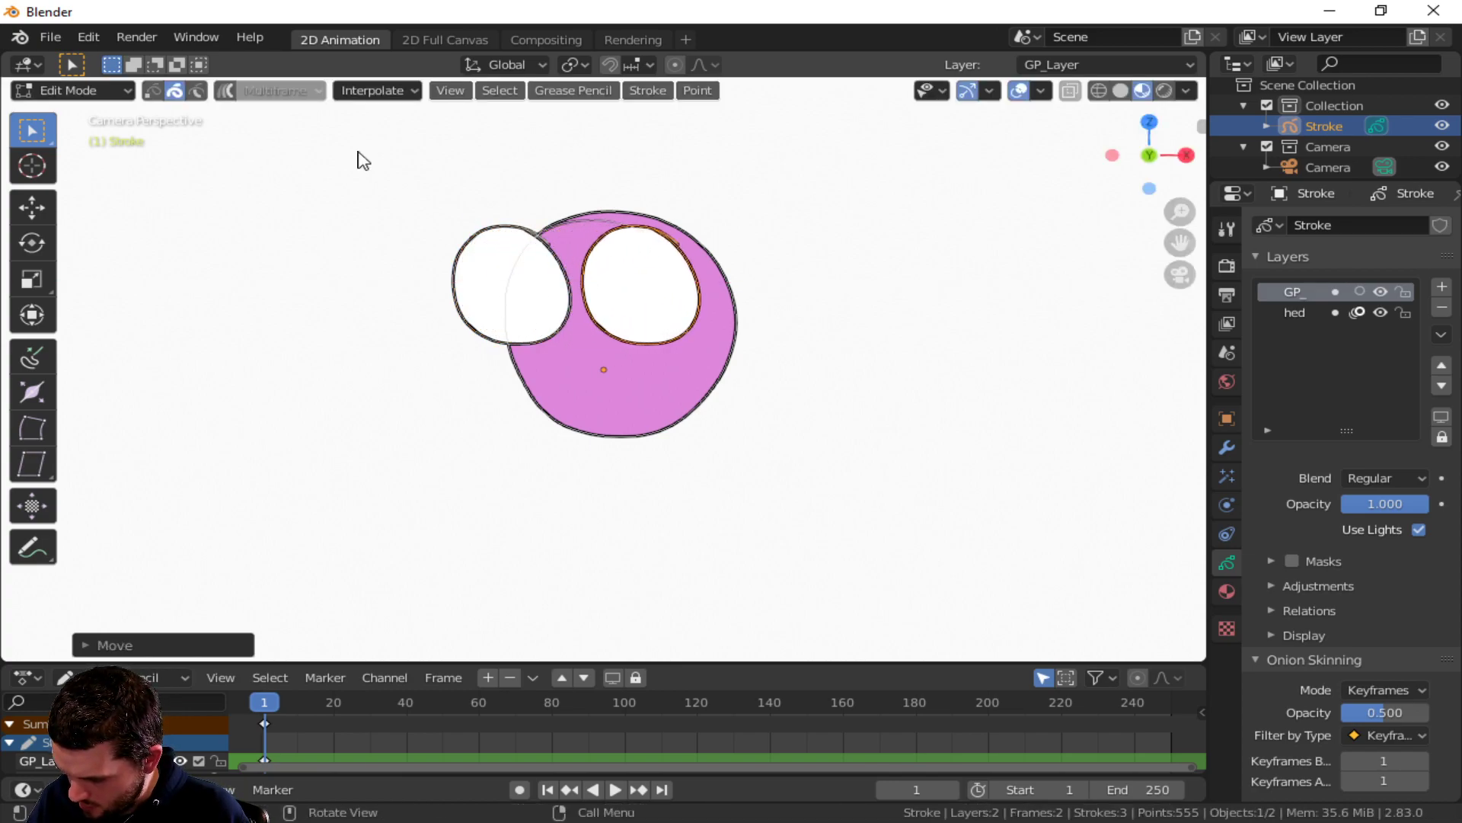
- Return to Draw mode, rename the eye strokes' layer to "eyes" and add a new empty layer above it
{"action": "left_click", "coordinate": [62, 83]}
{"action": "left_click", "coordinate": [74, 181]}
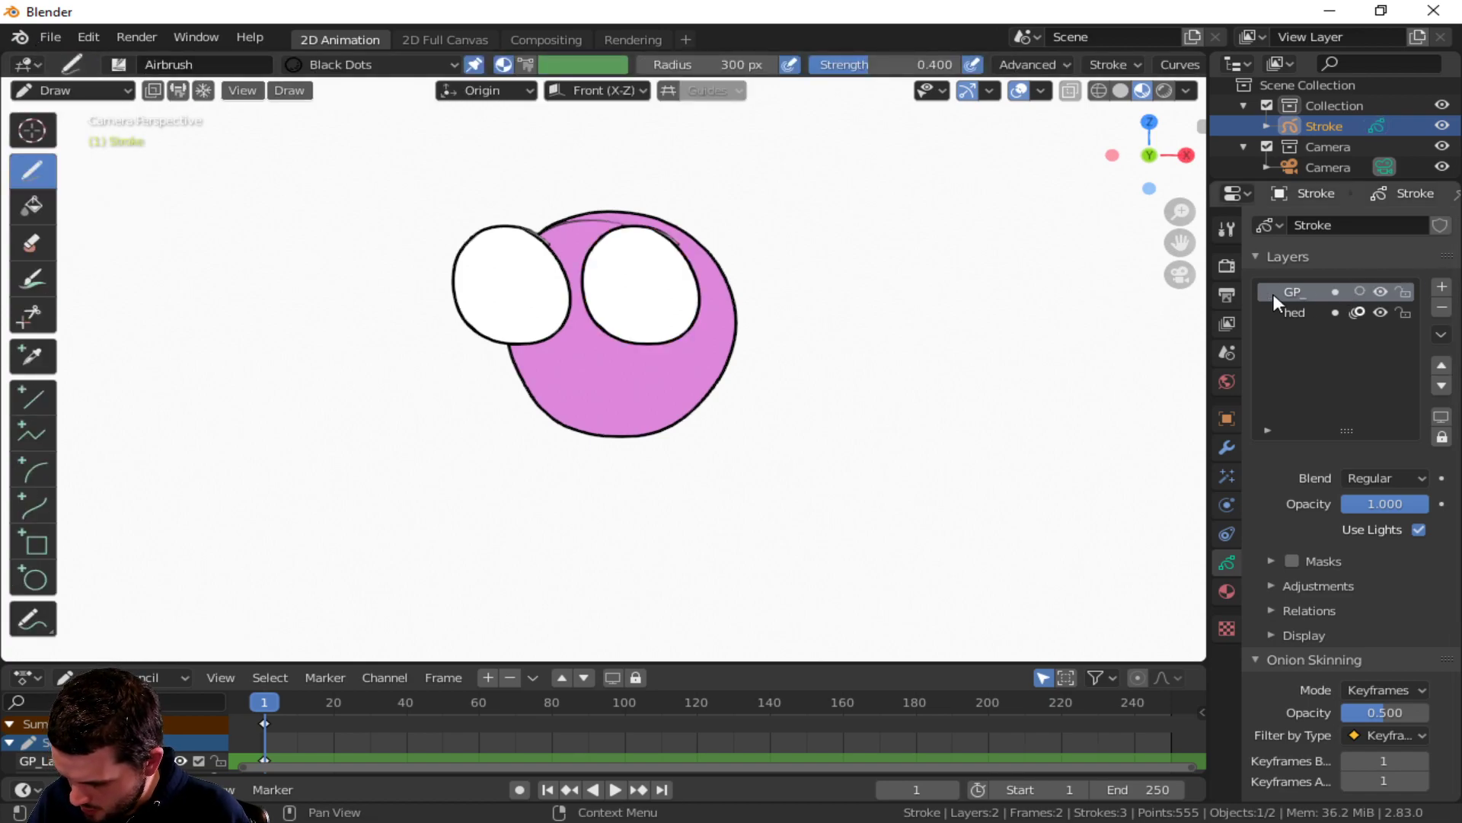
{"action": "double_click", "coordinate": [1279, 293]}
{"action": "type", "text": "eyes"}
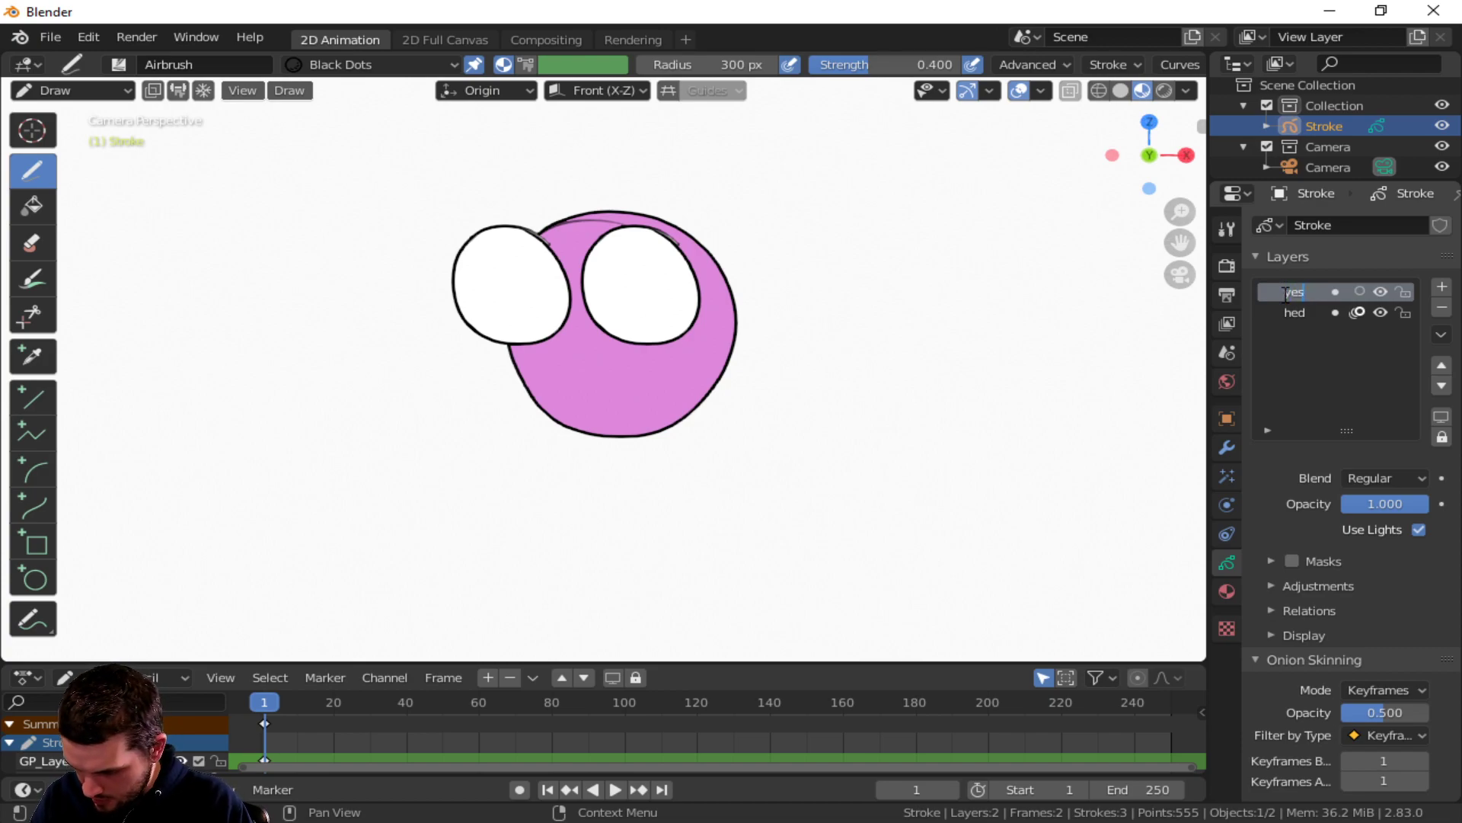
{"action": "key", "text": "Return"}
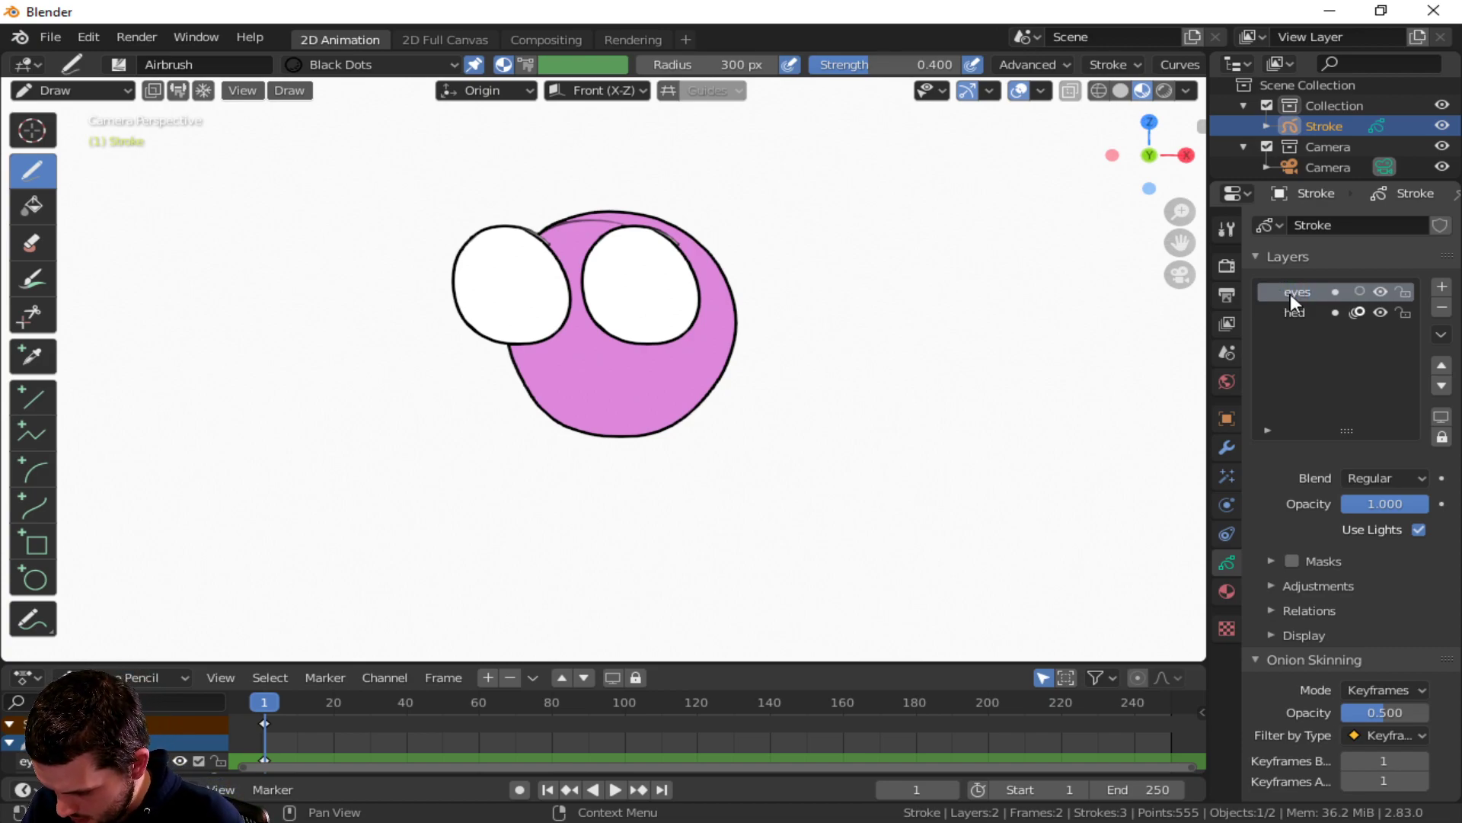
{"action": "left_click", "coordinate": [1442, 286]}
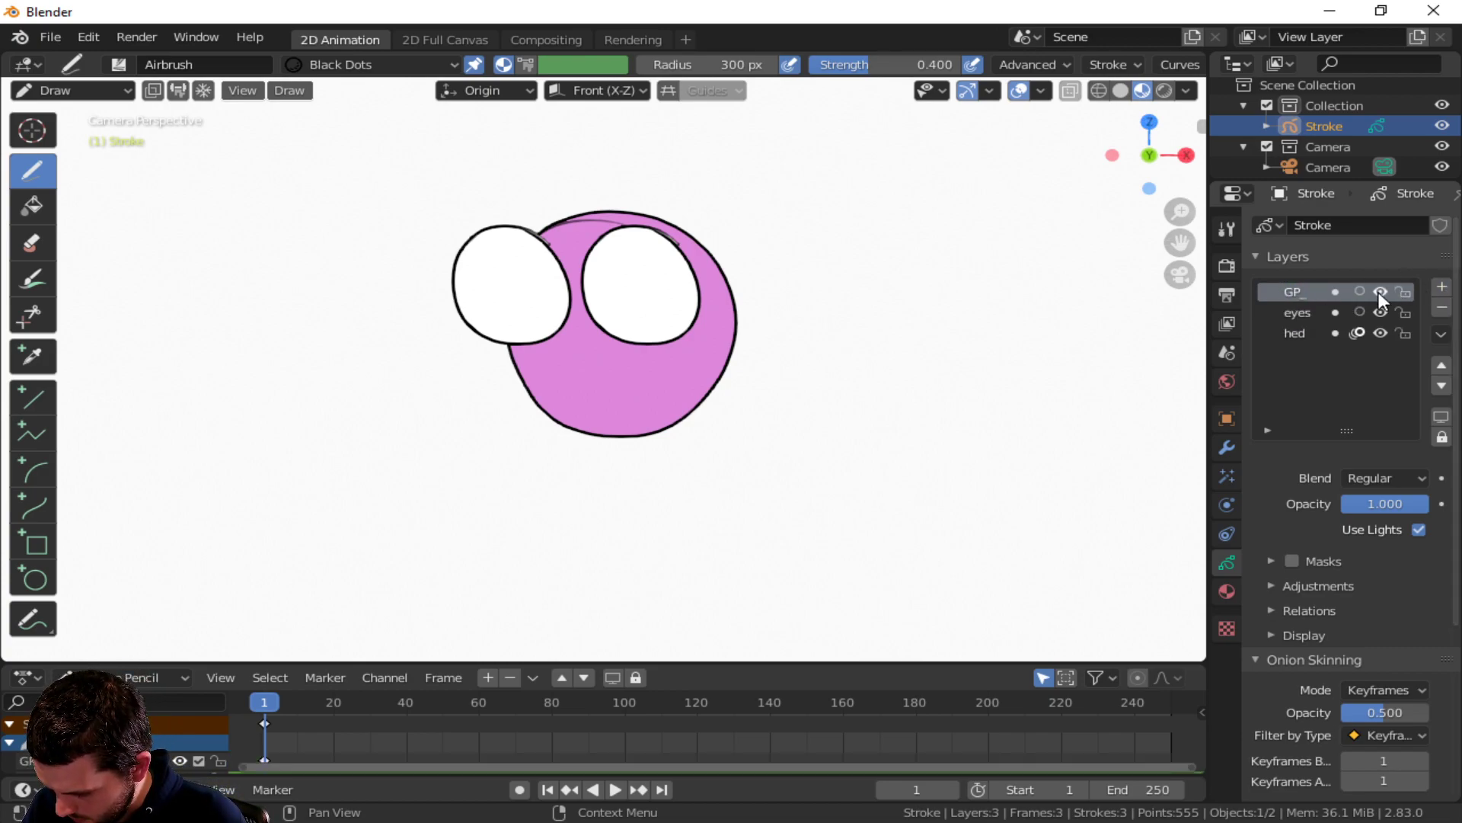
- Duplicate the eyes layer and rename the duplicate to "pupils"
{"action": "left_click", "coordinate": [1300, 307]}
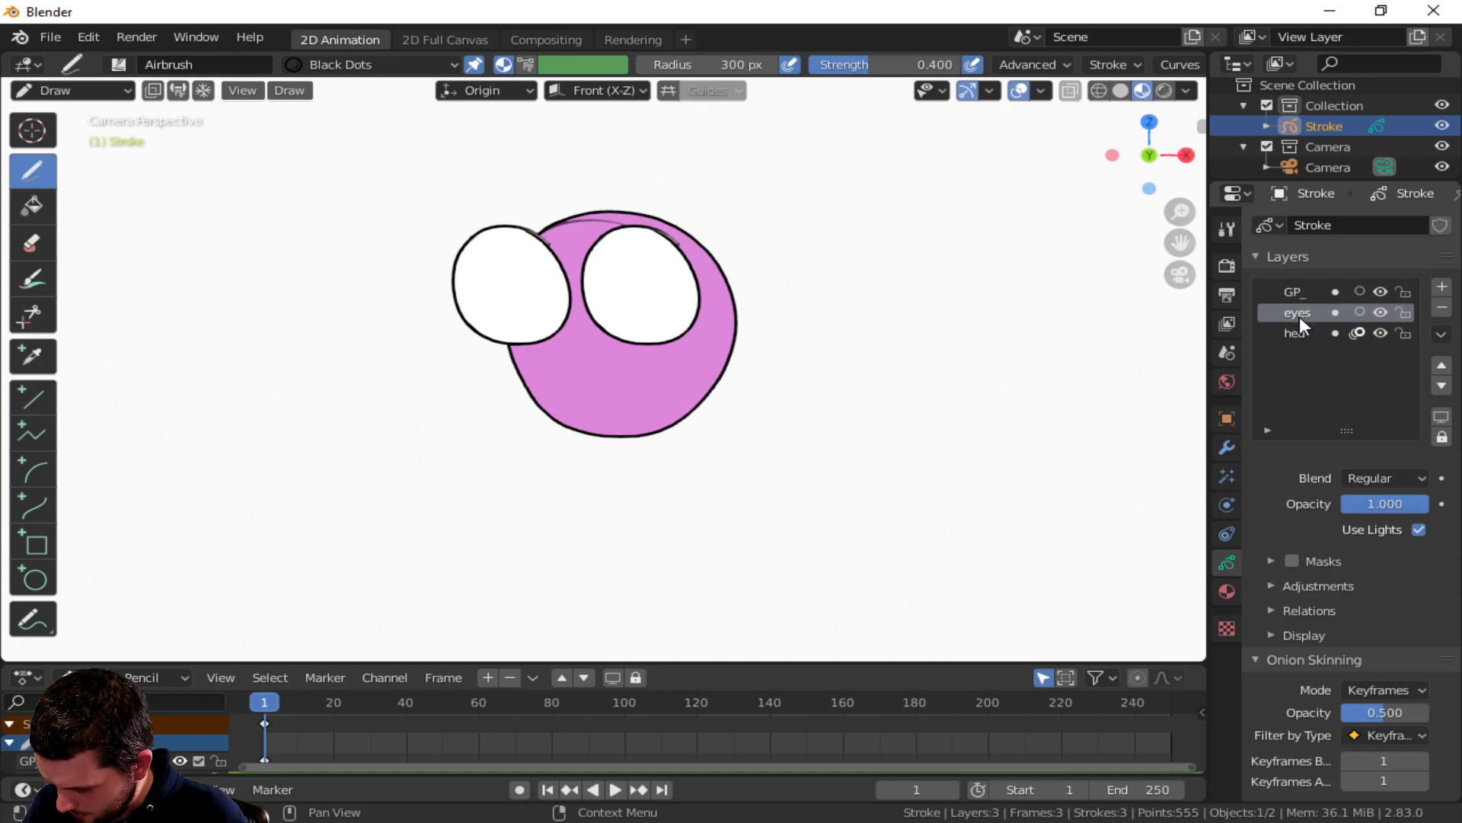
{"action": "double_click", "coordinate": [1299, 317]}
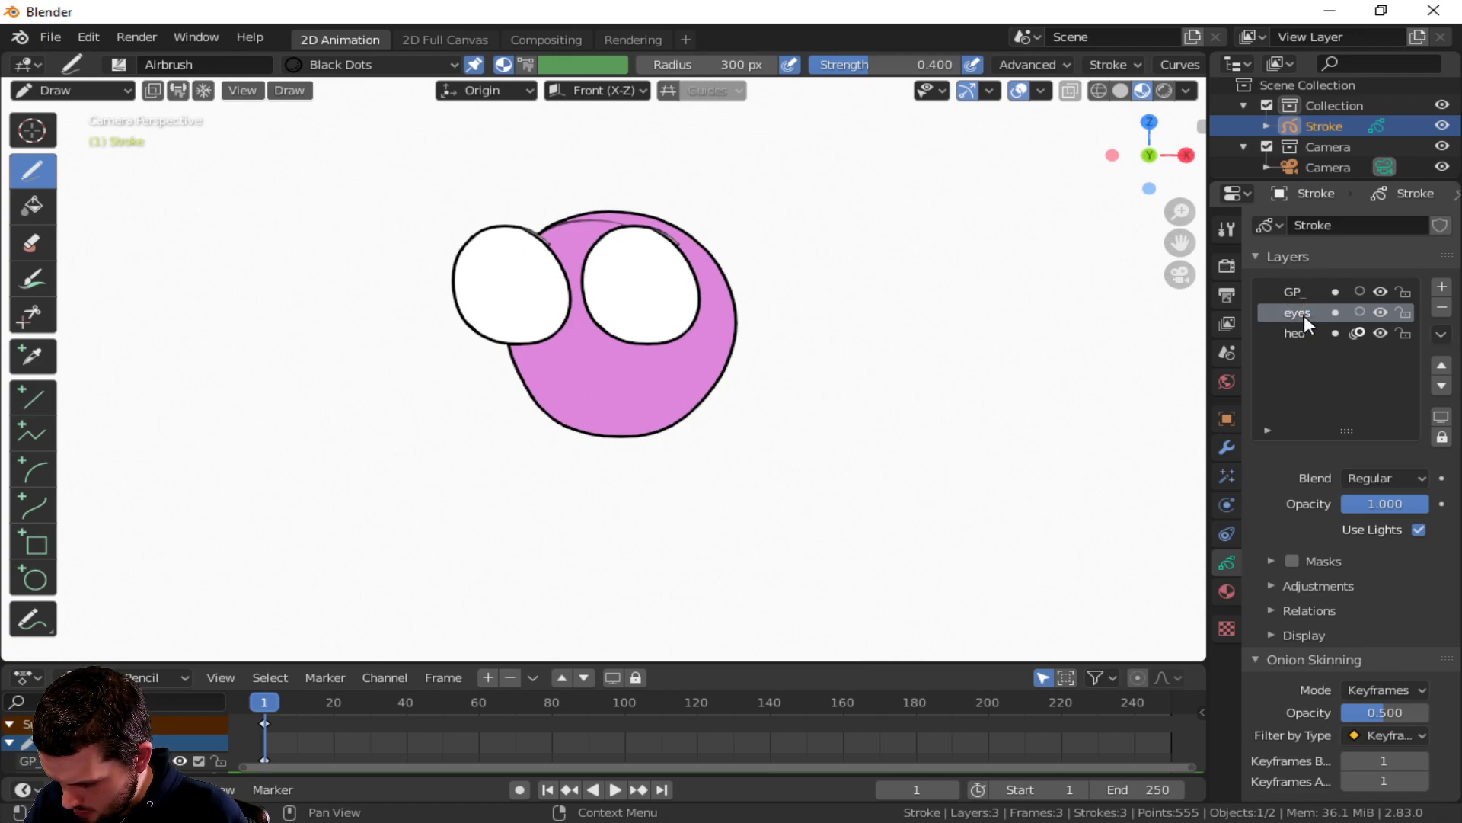
{"action": "left_click", "coordinate": [1441, 333]}
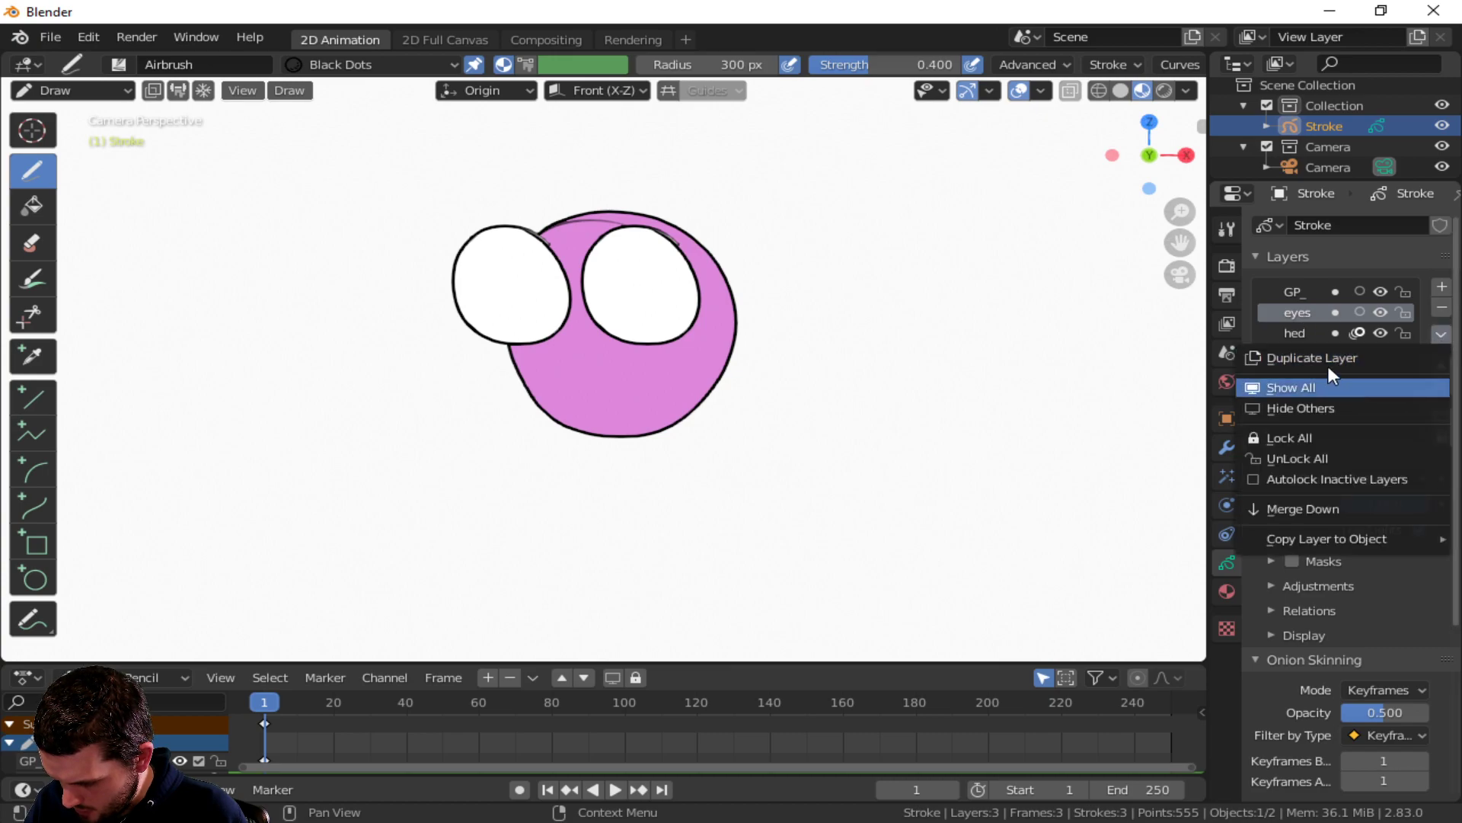
{"action": "left_click", "coordinate": [1327, 361]}
{"action": "double_click", "coordinate": [1295, 313]}
{"action": "type", "text": "upil"}
{"action": "key", "text": "Return"}
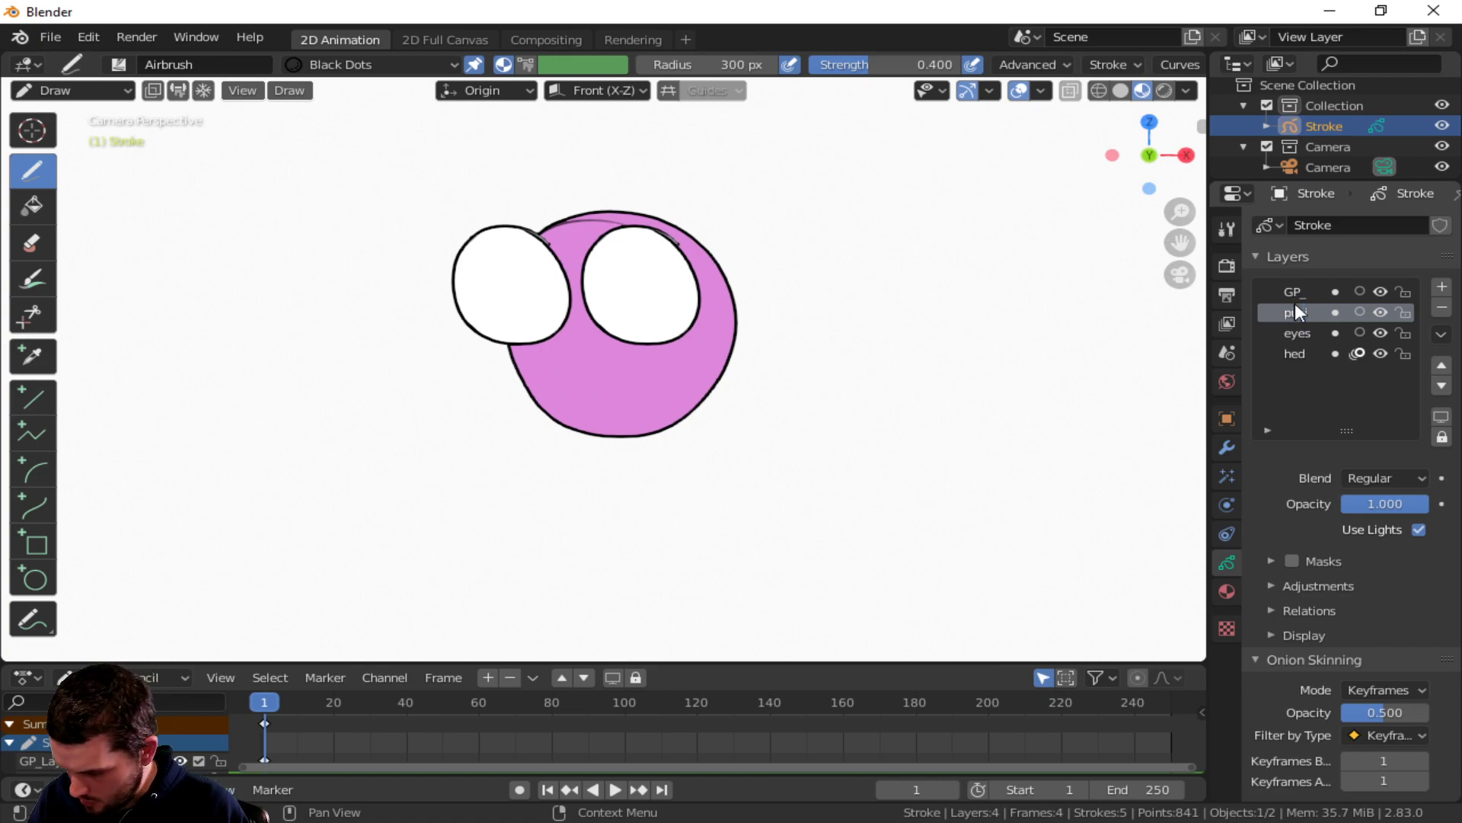
- Lock the eyes and hed layers, and in Edit Mode scale each eye copy on the pupils layer down to less than half size
{"action": "left_click_drag", "start_coordinate": [1403, 333], "coordinate": [1405, 345]}
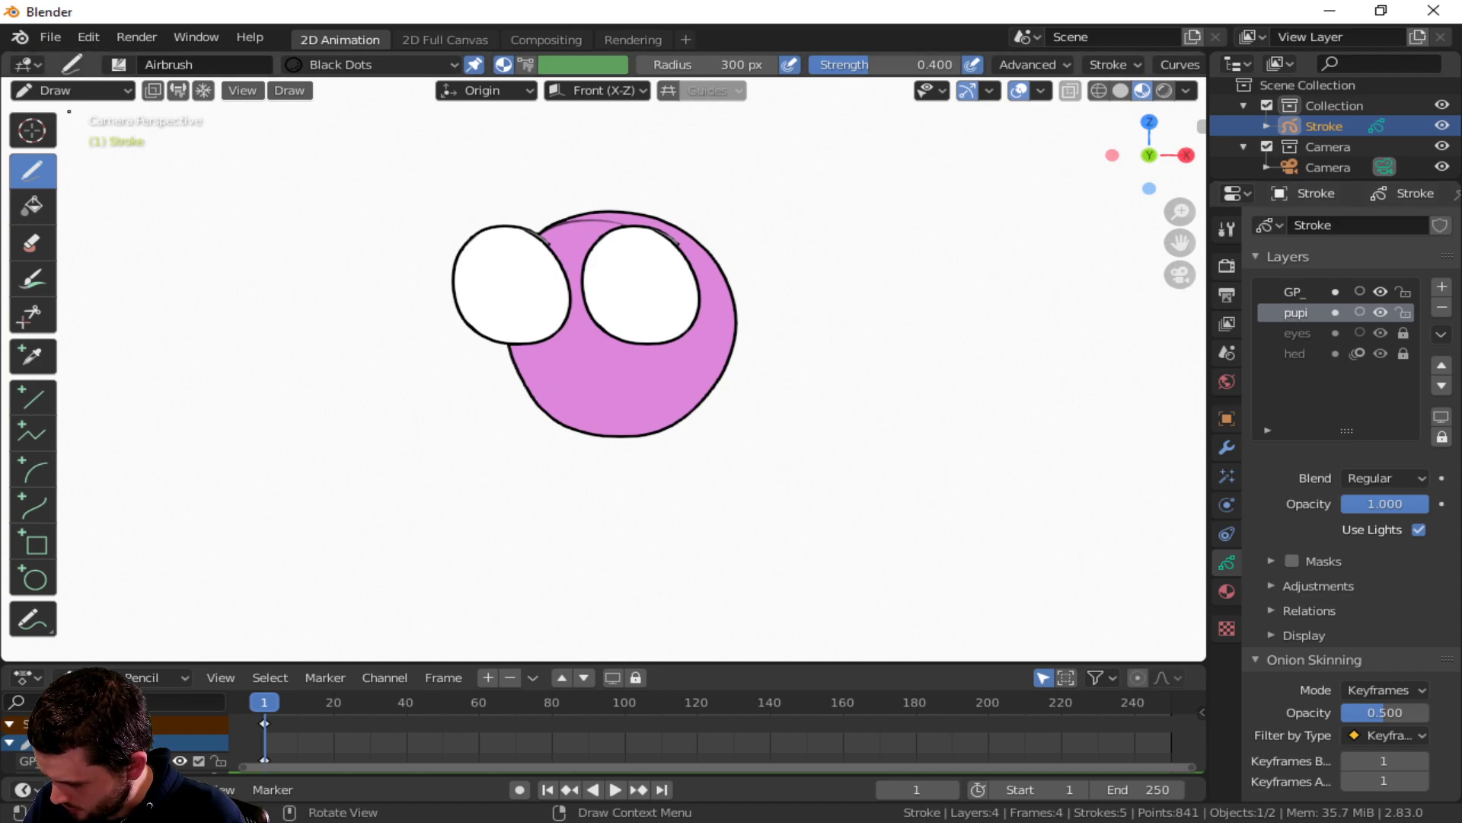
{"action": "left_click", "coordinate": [67, 91]}
{"action": "left_click", "coordinate": [61, 142]}
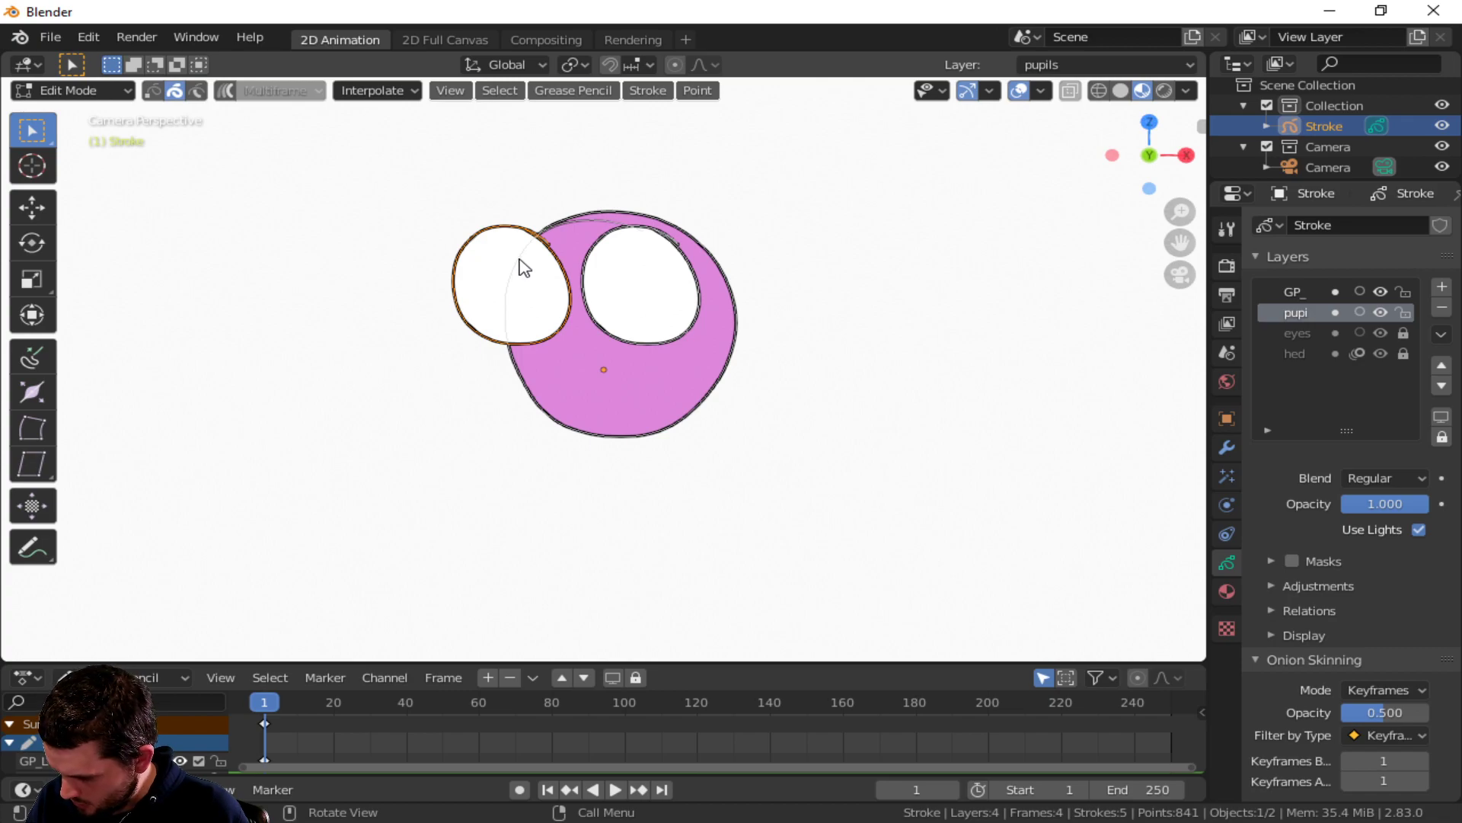
{"action": "key", "text": "s"}
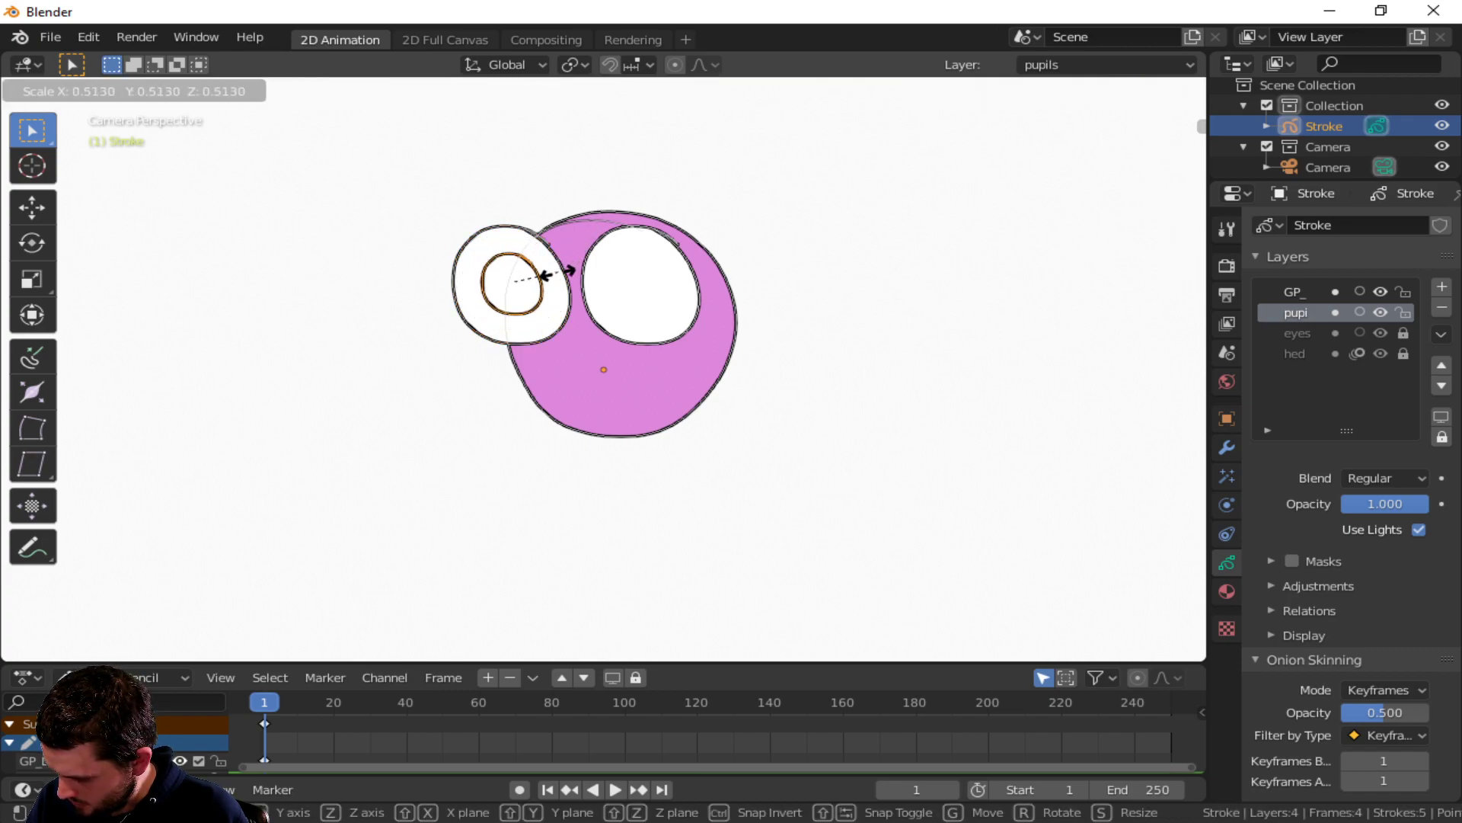
{"action": "left_click", "coordinate": [555, 279]}
{"action": "left_click", "coordinate": [648, 239]}
{"action": "left_click", "coordinate": [660, 232]}
{"action": "key", "text": "s"}
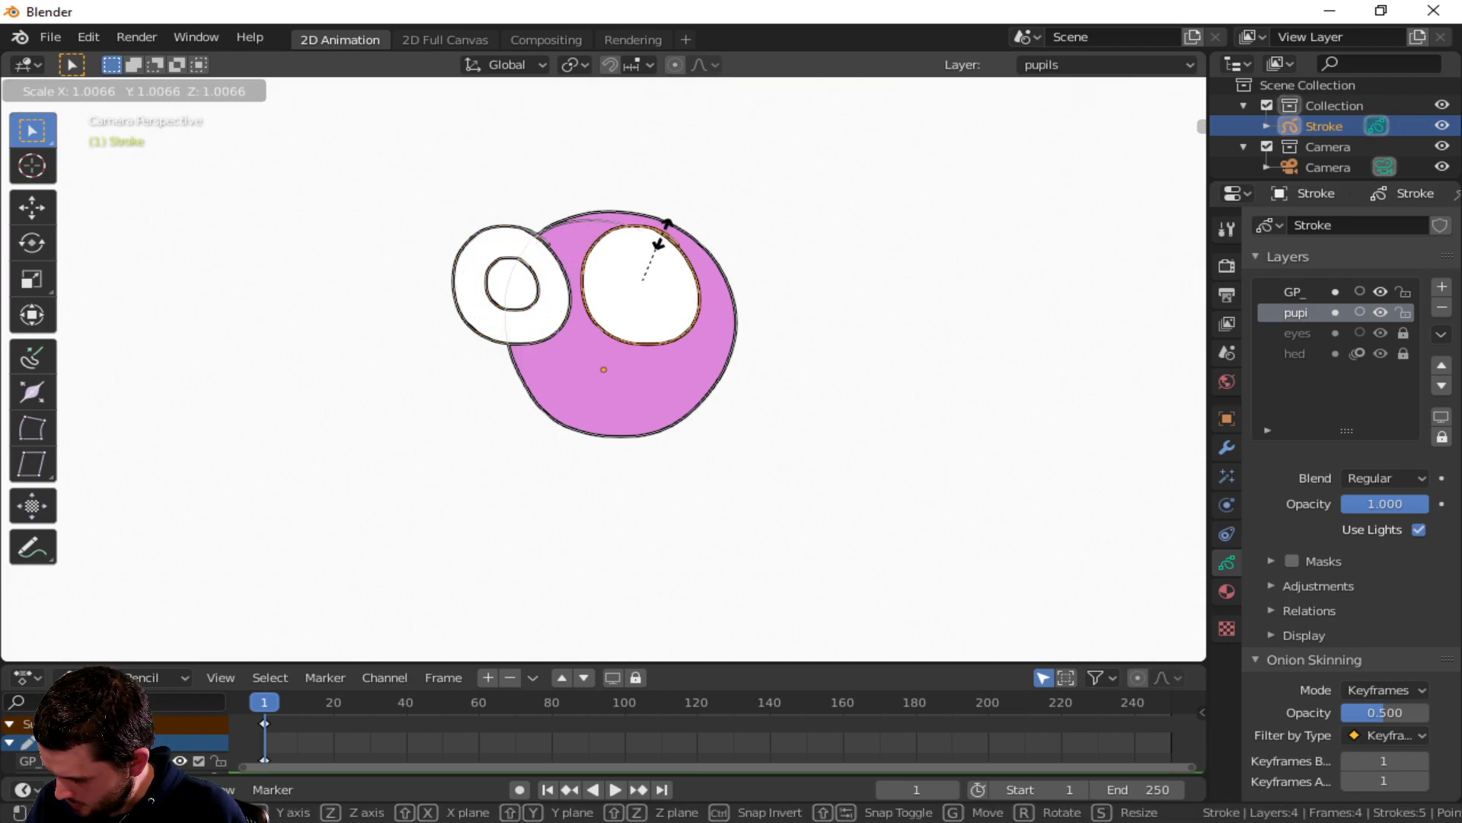
{"action": "left_click", "coordinate": [640, 259]}
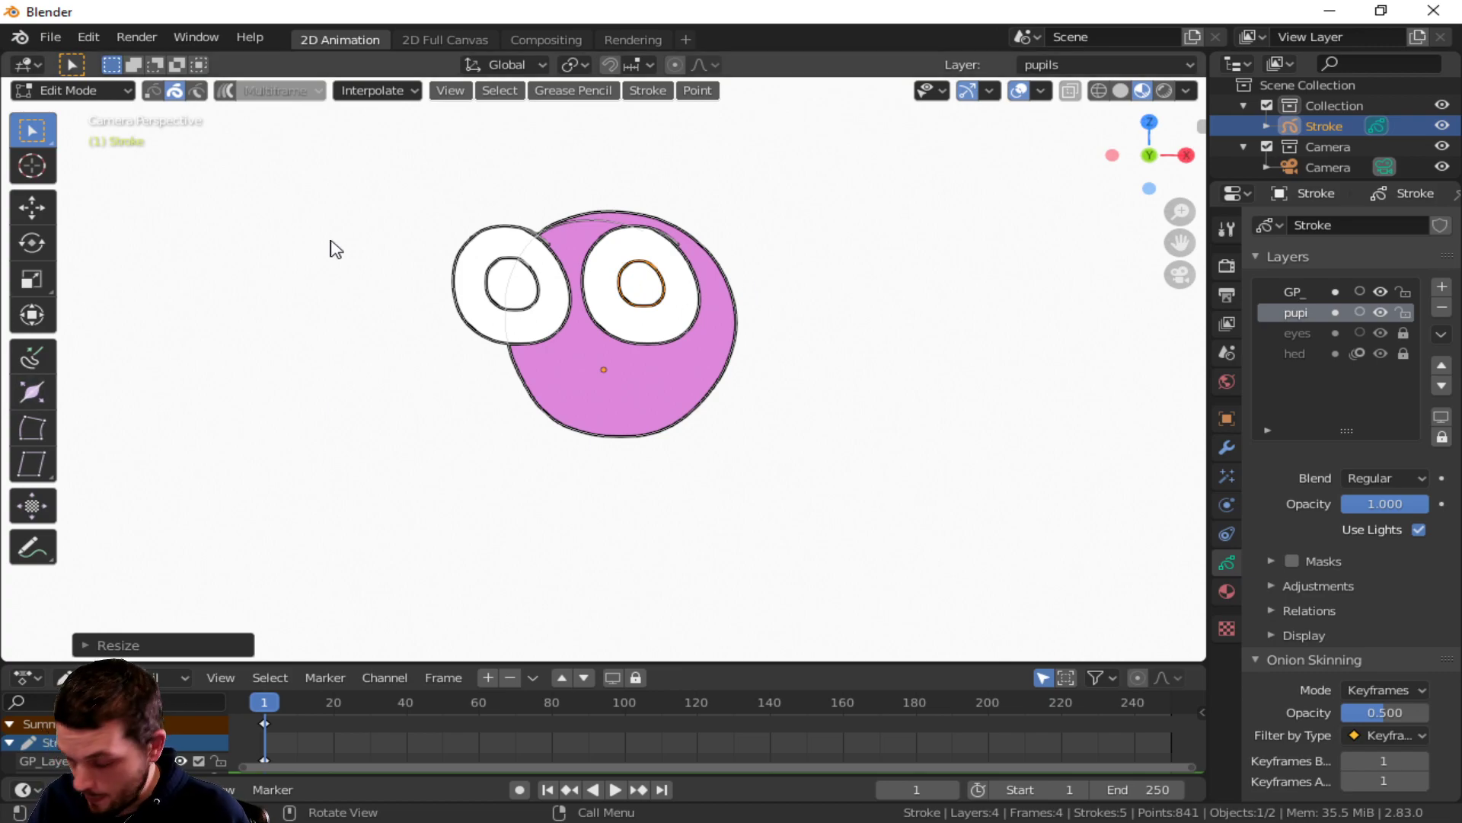
- Assign the black pupil material to both small circles inside the eyes
{"action": "left_click", "coordinate": [505, 283]}
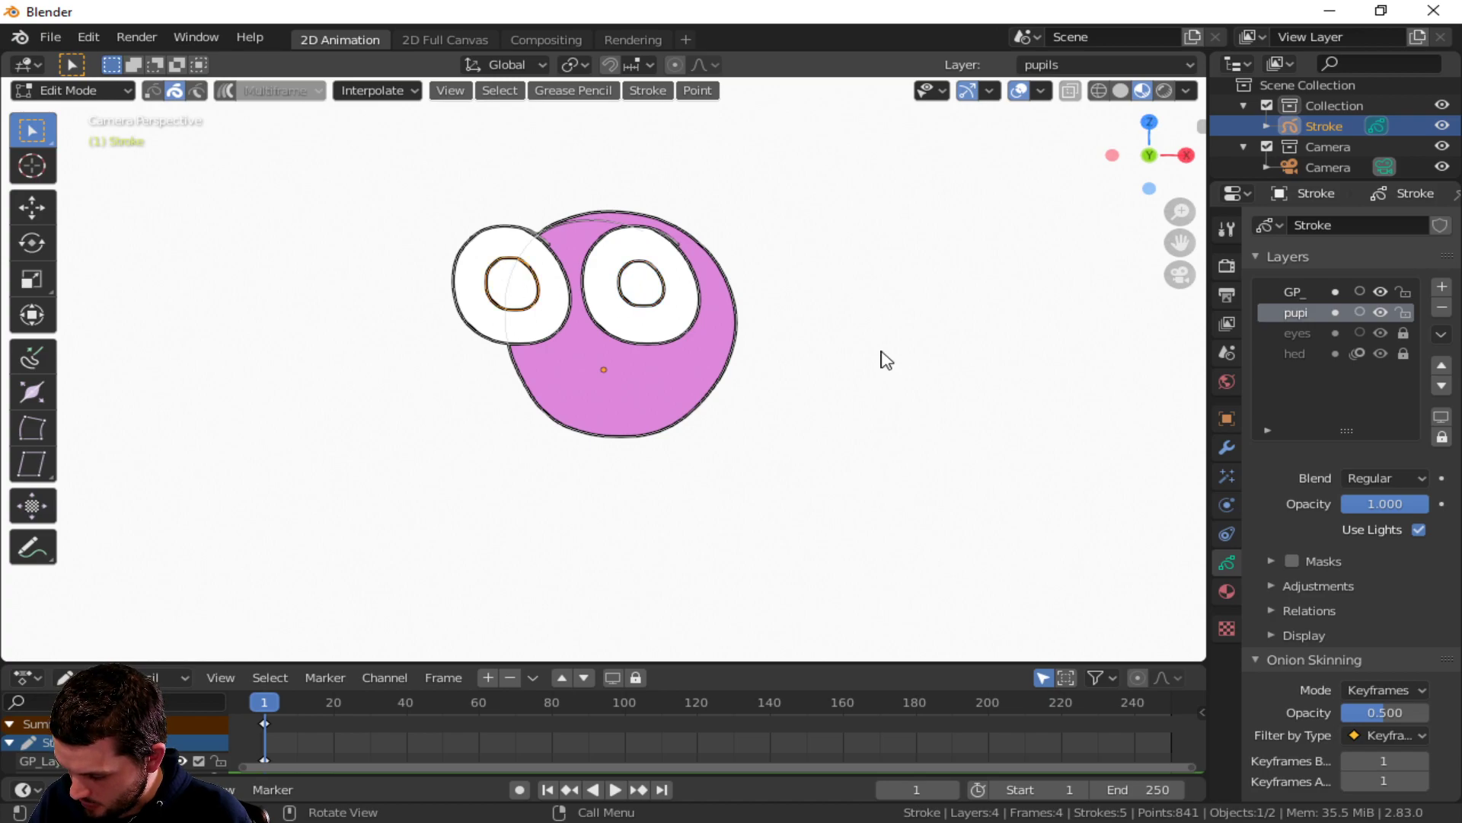
{"action": "left_click", "coordinate": [1228, 591]}
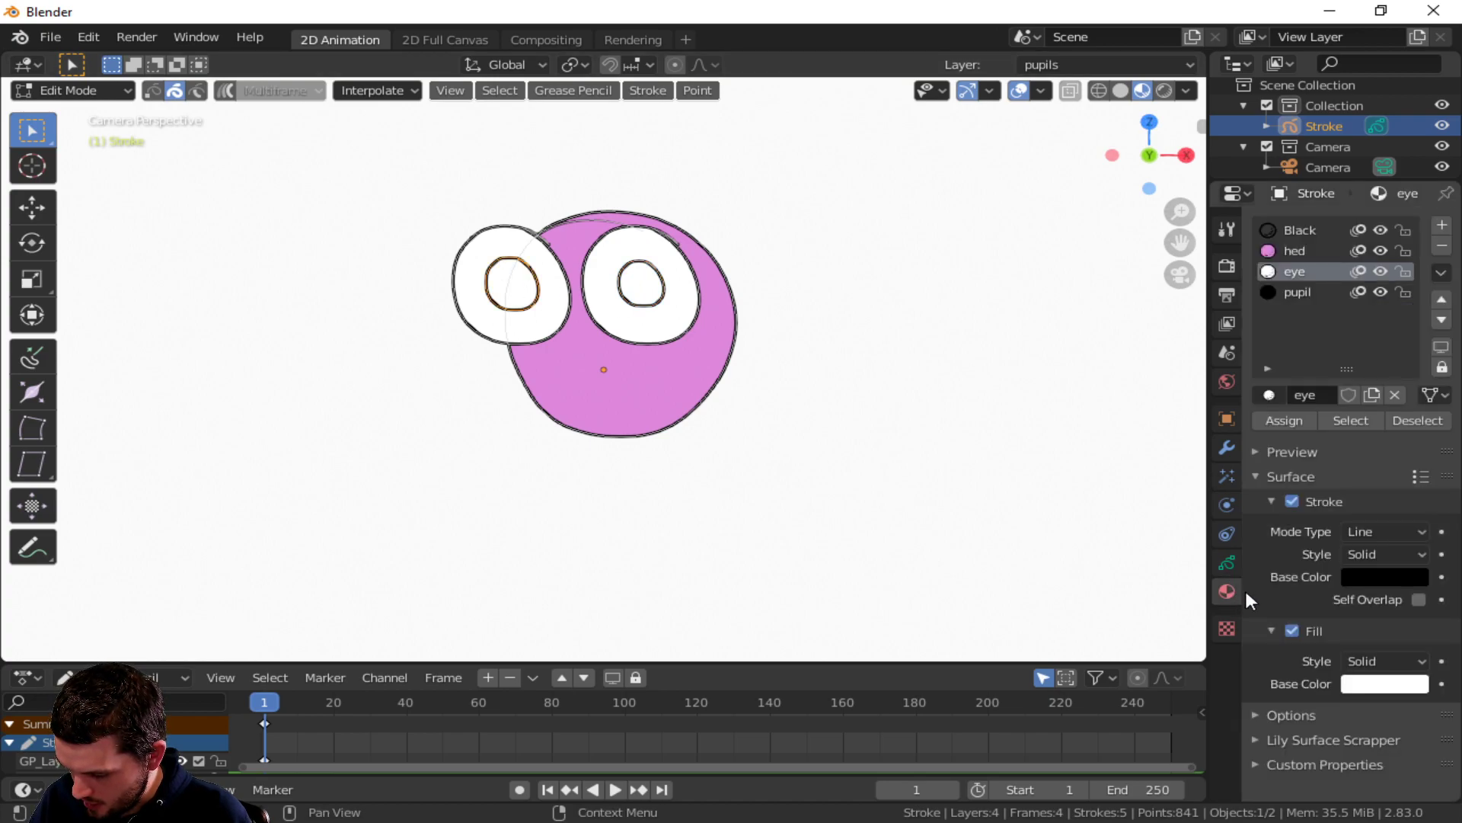
{"action": "left_click", "coordinate": [1302, 292]}
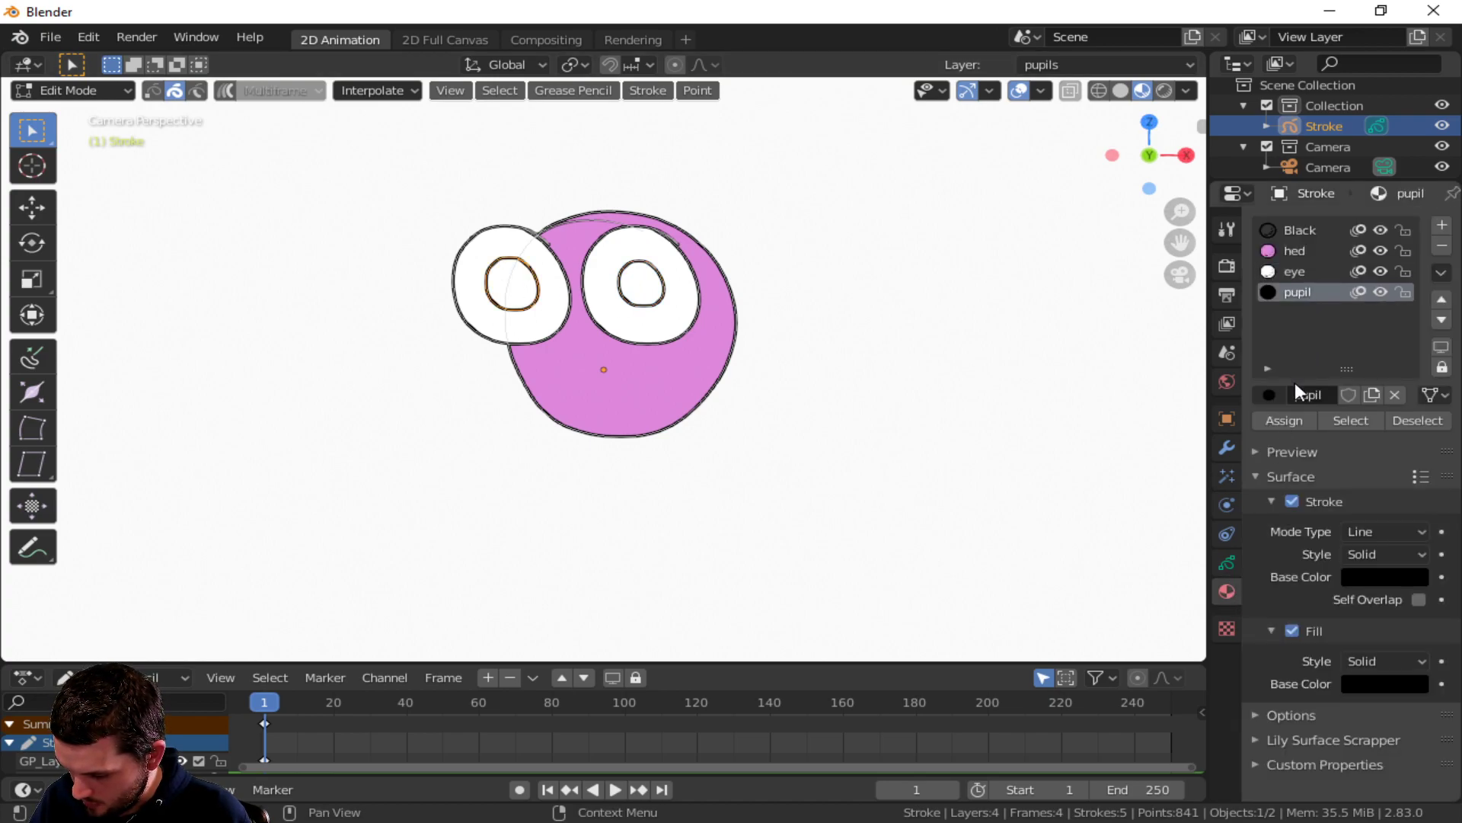
{"action": "left_click", "coordinate": [1286, 422]}
{"action": "left_click", "coordinate": [642, 303]}
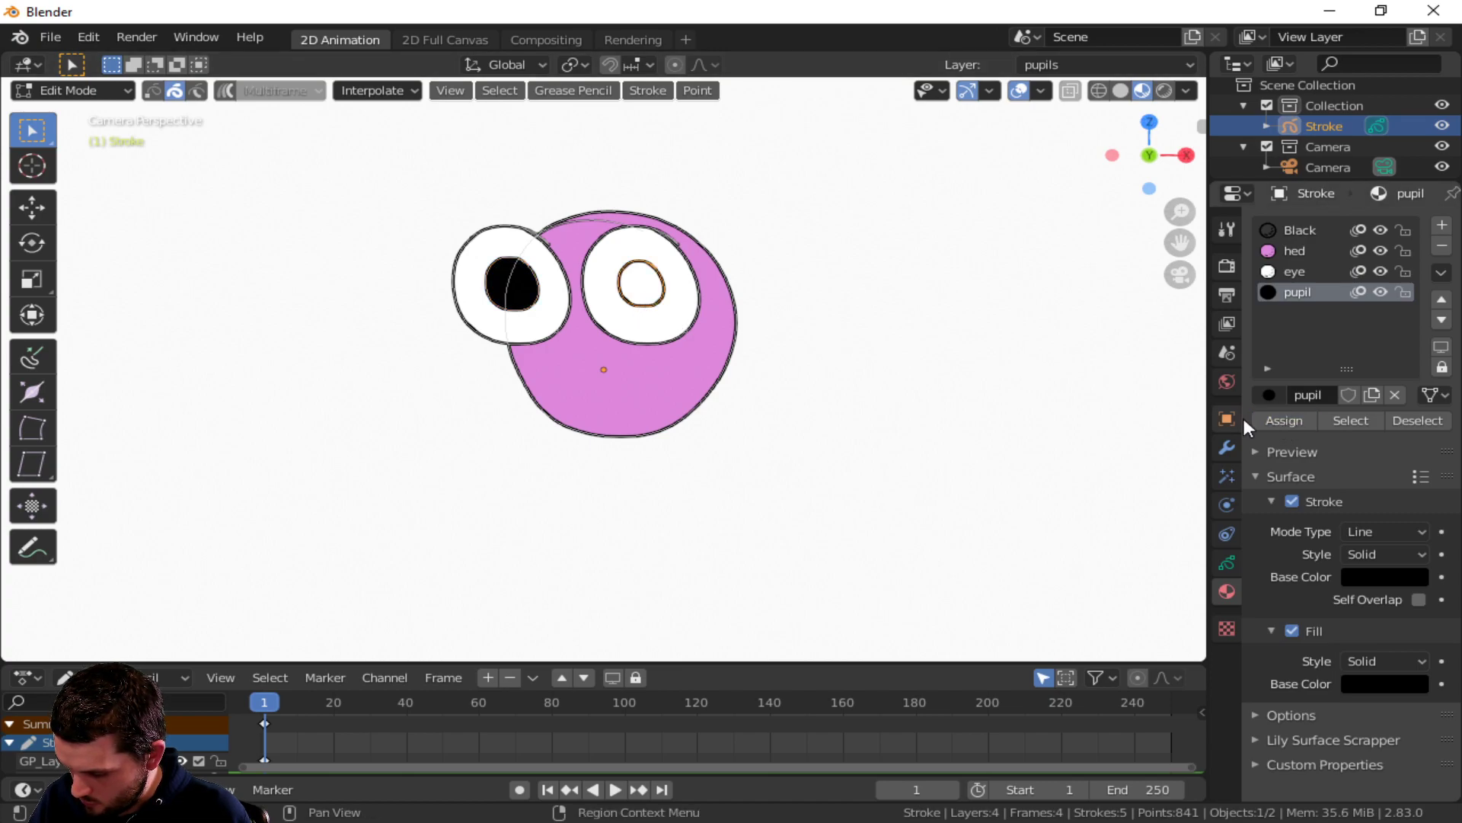
{"action": "left_click", "coordinate": [1295, 420]}
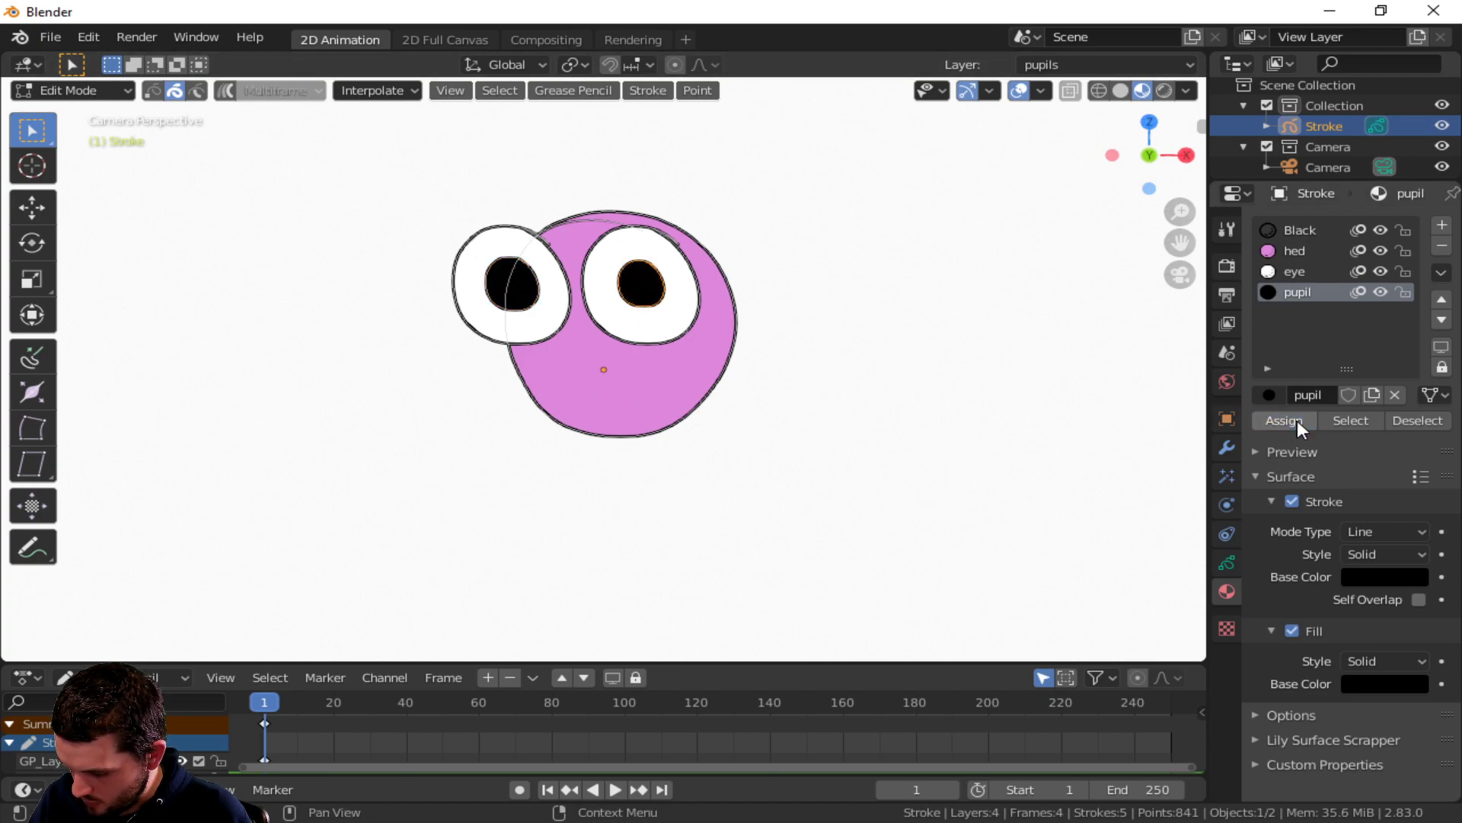
- Leave Edit Mode for Object Mode, lock the pupils layer and make the empty top layer active
{"action": "left_click", "coordinate": [124, 90]}
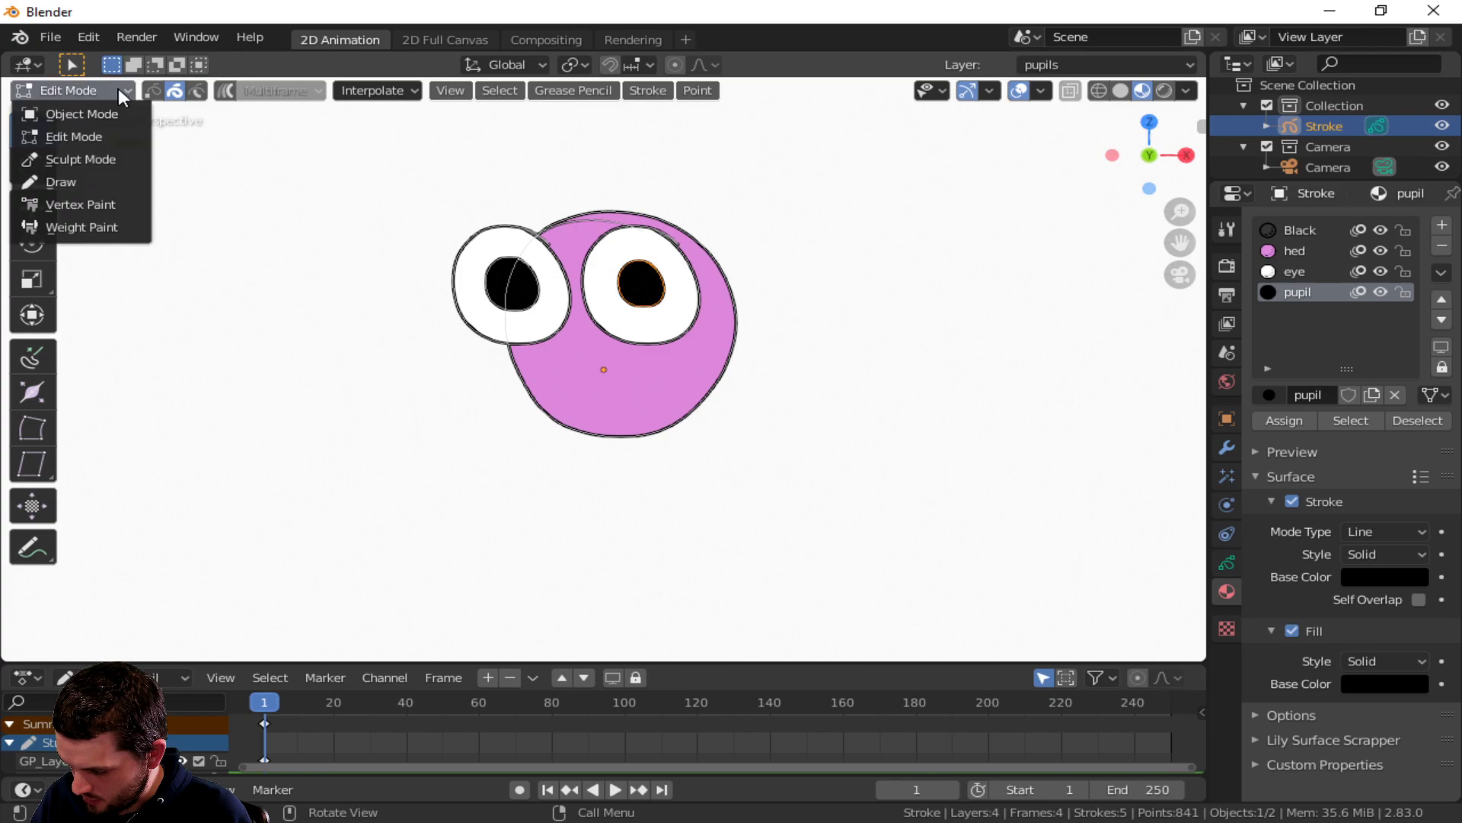
{"action": "left_click", "coordinate": [71, 120]}
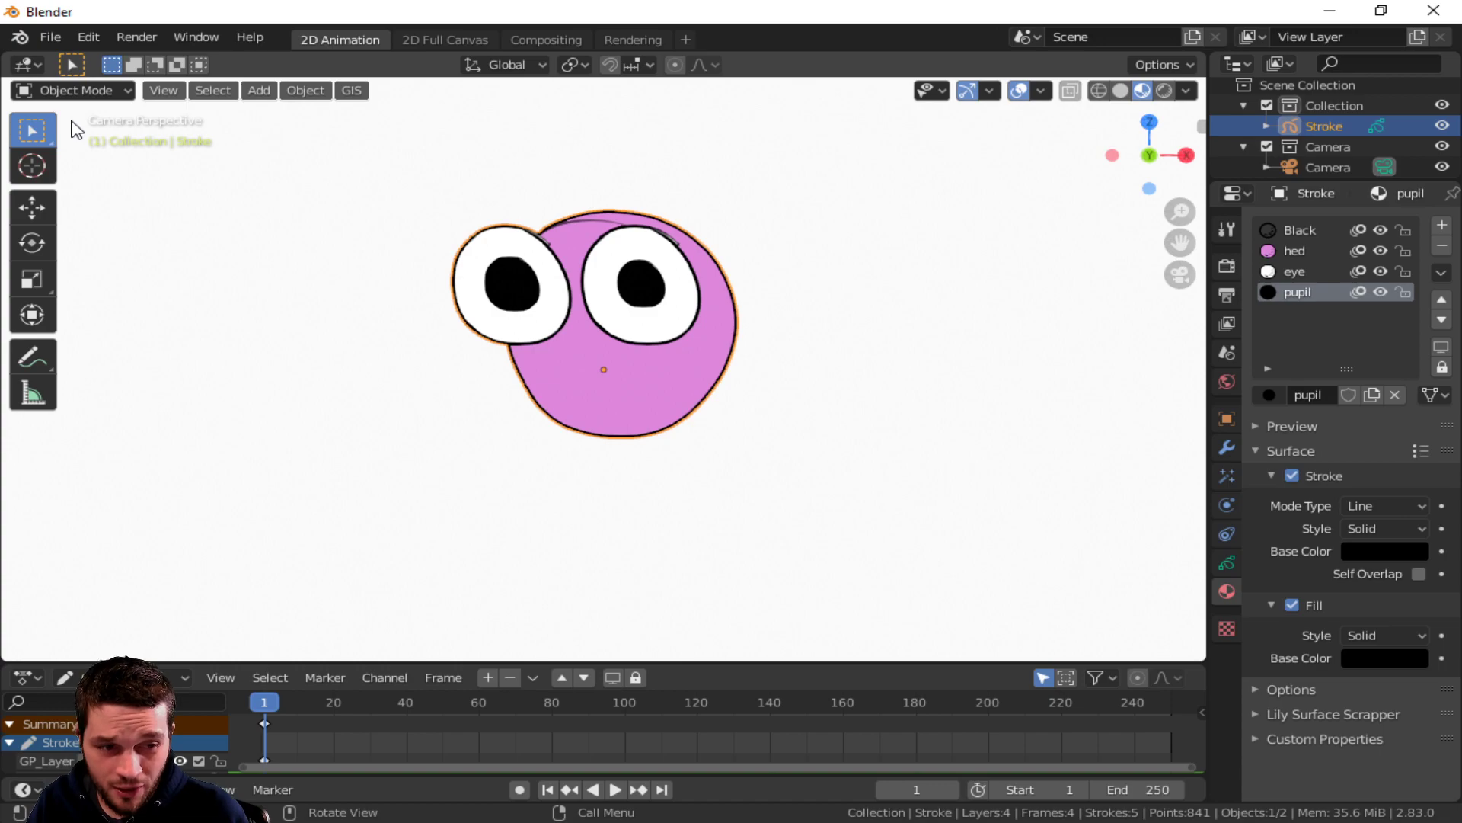
{"action": "left_click", "coordinate": [1226, 563]}
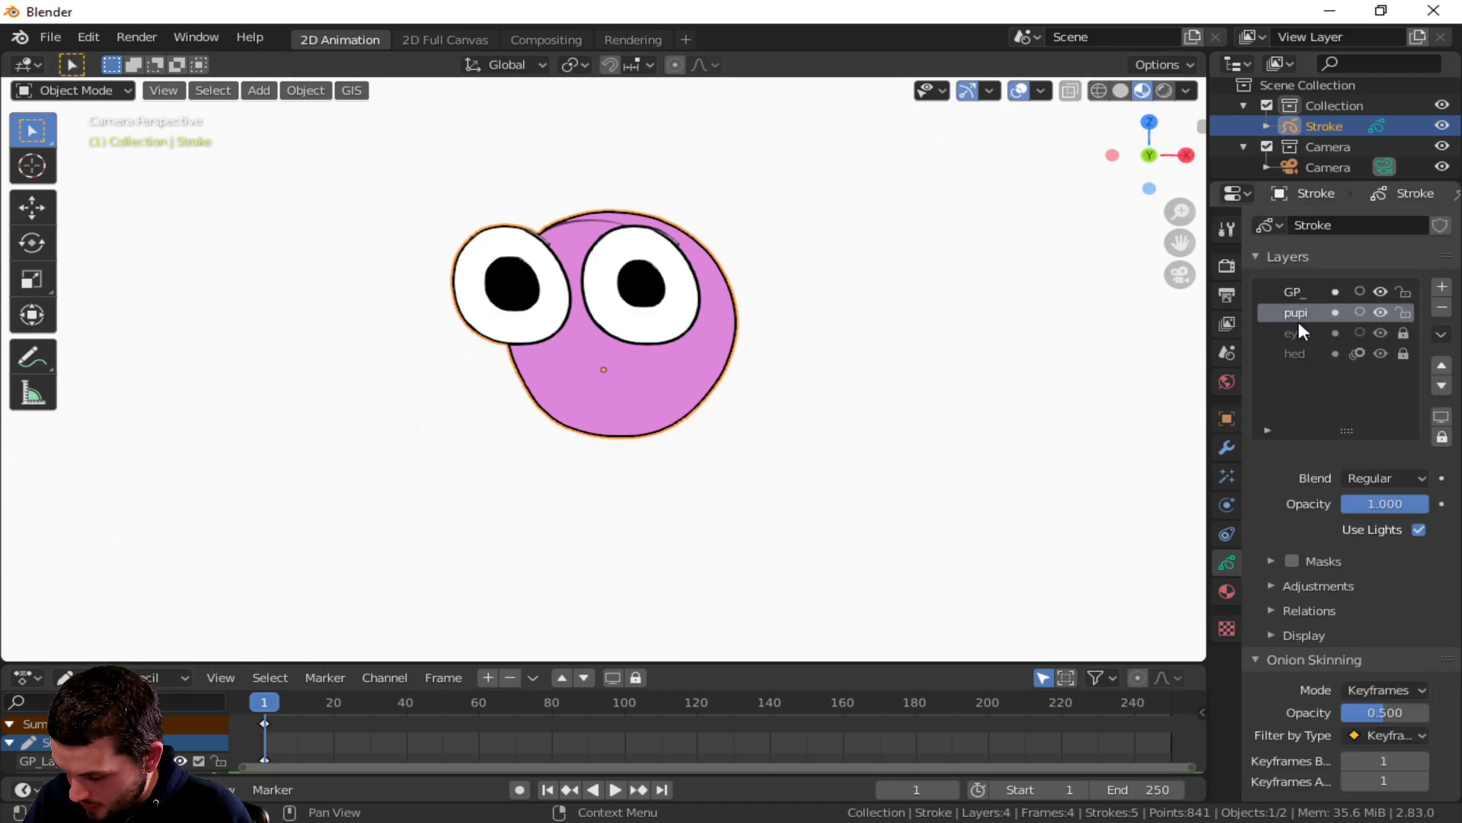
{"action": "left_click", "coordinate": [1403, 313]}
{"action": "left_click", "coordinate": [1299, 296]}
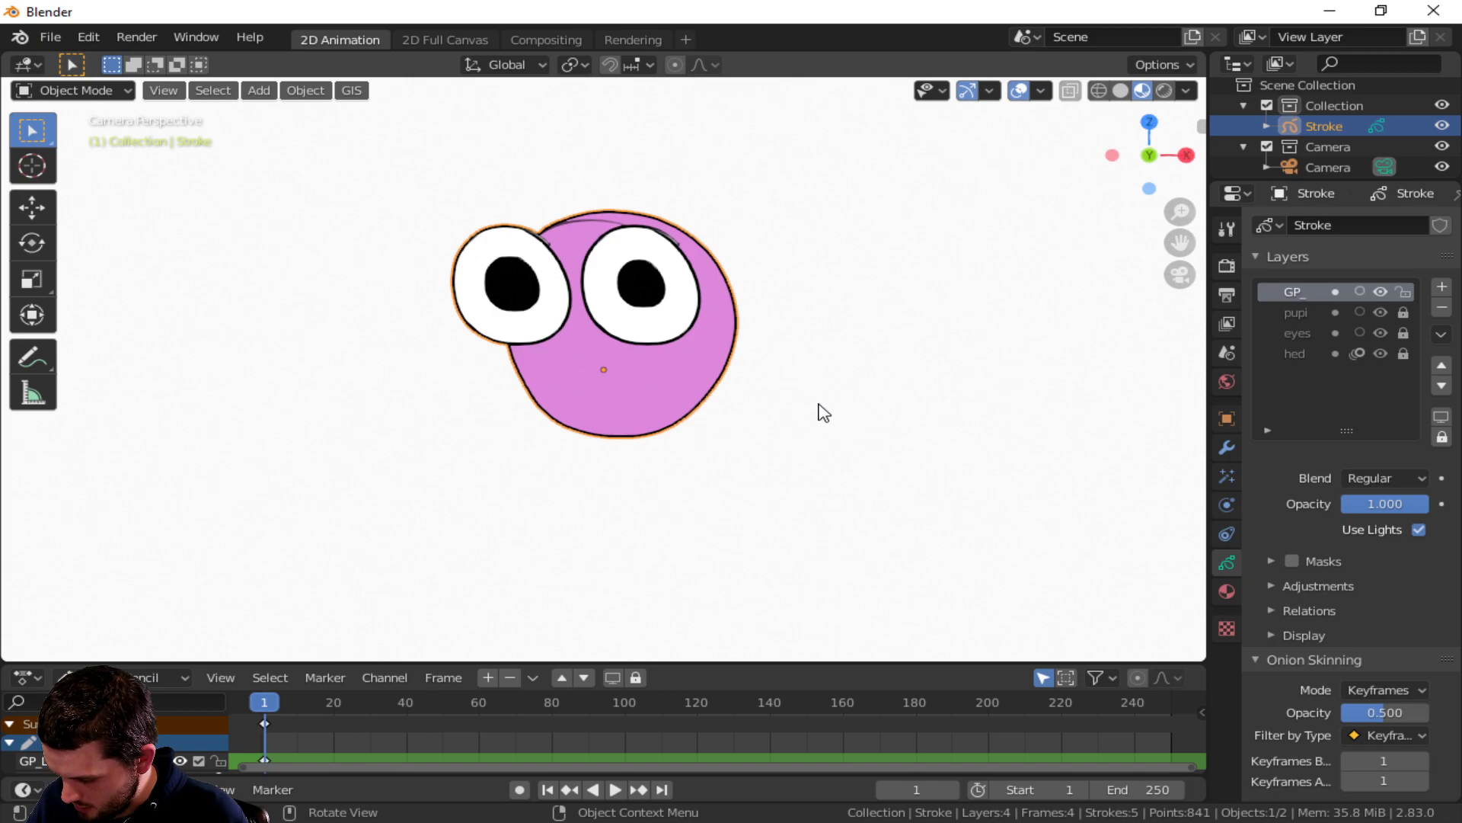
- Switch the Stroke object back to Draw mode
{"action": "scroll", "coordinate": [818, 411], "scroll_direction": "up", "scroll_amount": 1}
{"action": "scroll", "coordinate": [823, 413], "scroll_direction": "down", "scroll_amount": 2}
{"action": "middle_click_drag", "start_coordinate": [806, 336], "coordinate": [803, 415], "text": "shift"}
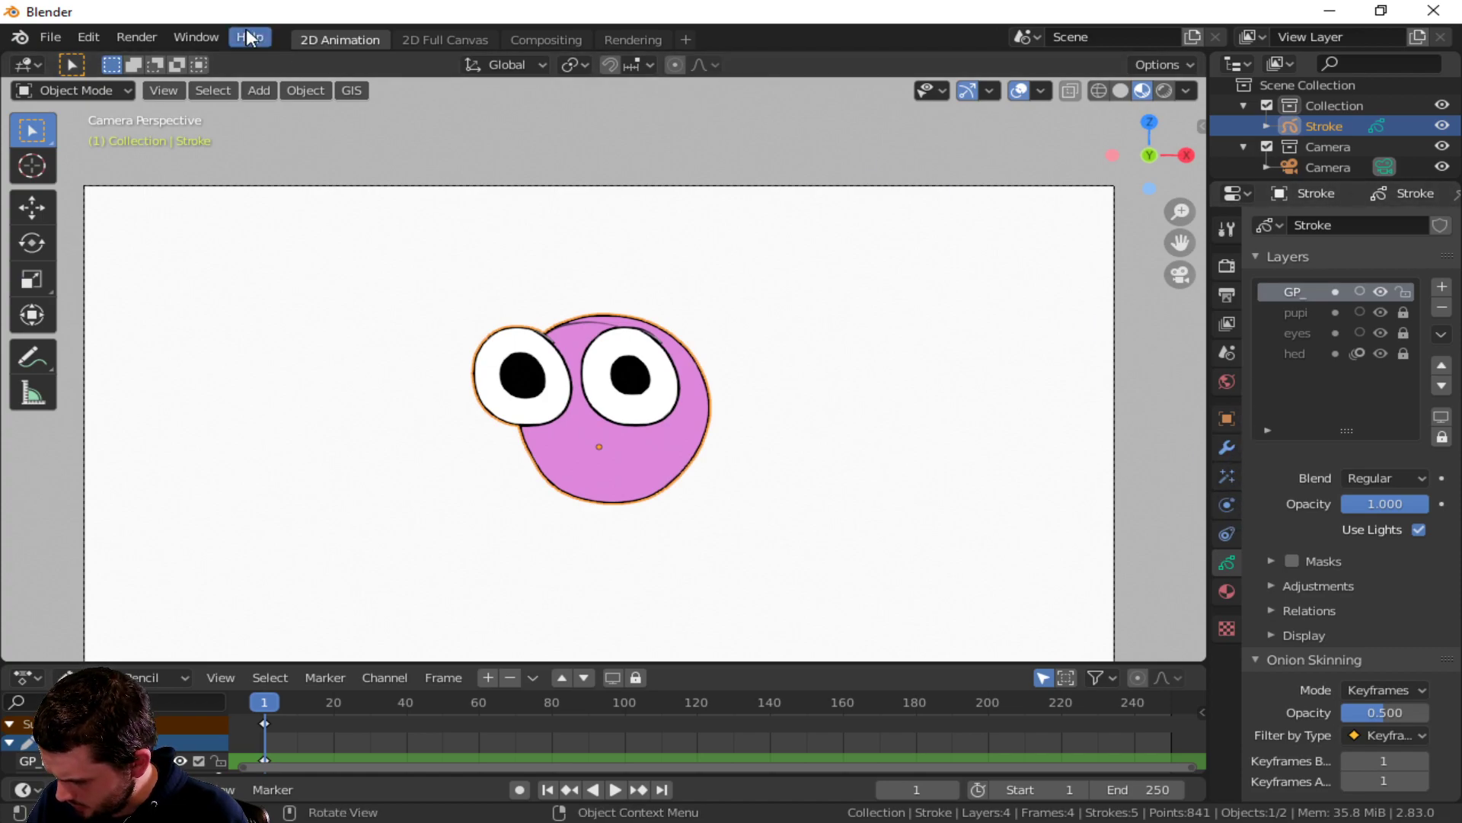
{"action": "left_click", "coordinate": [75, 90]}
{"action": "left_click", "coordinate": [48, 187]}
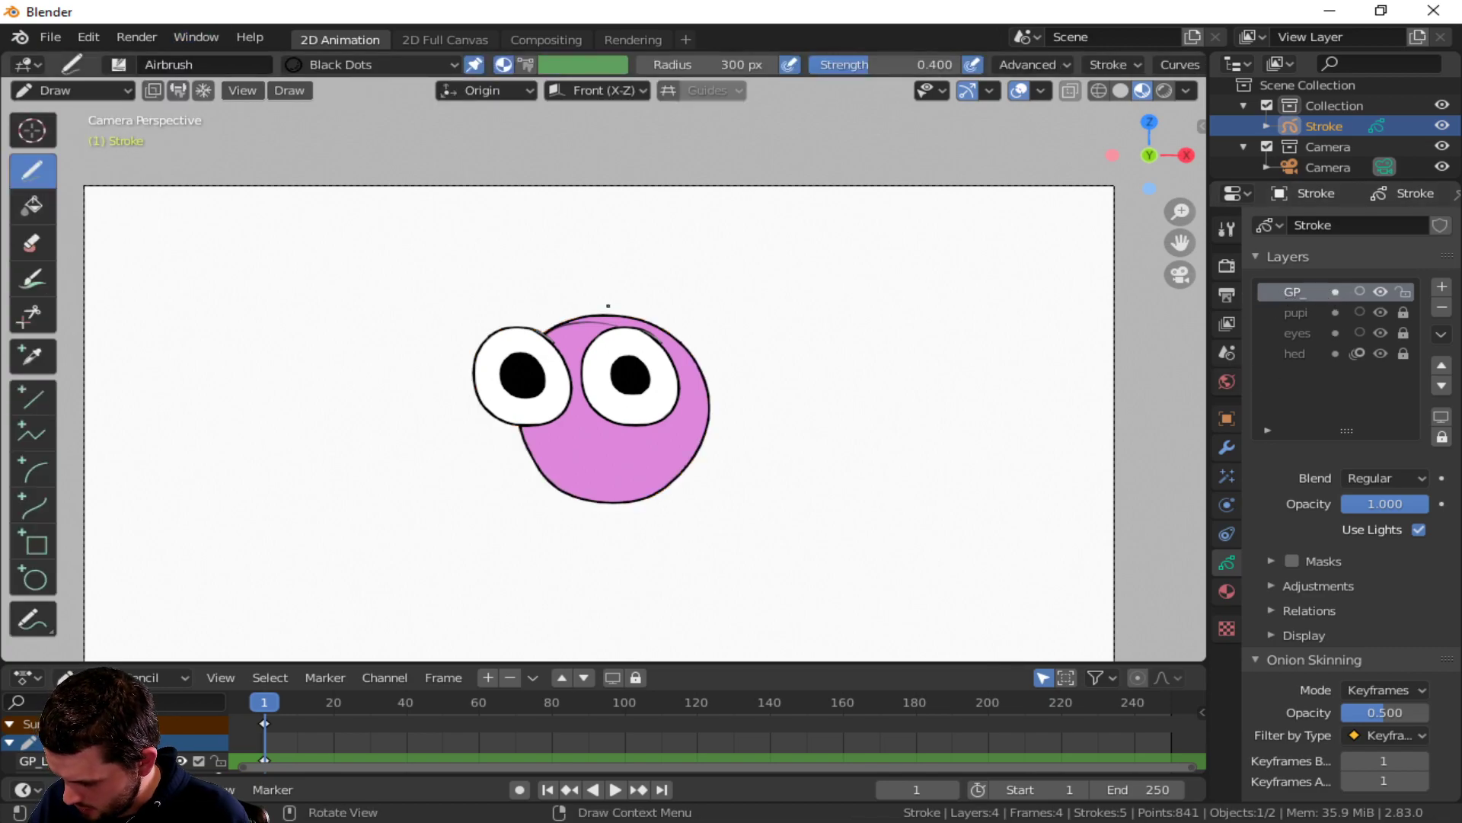
- Unpin the Airbrush's material and choose the hed material for drawing
{"action": "left_click", "coordinate": [424, 67]}
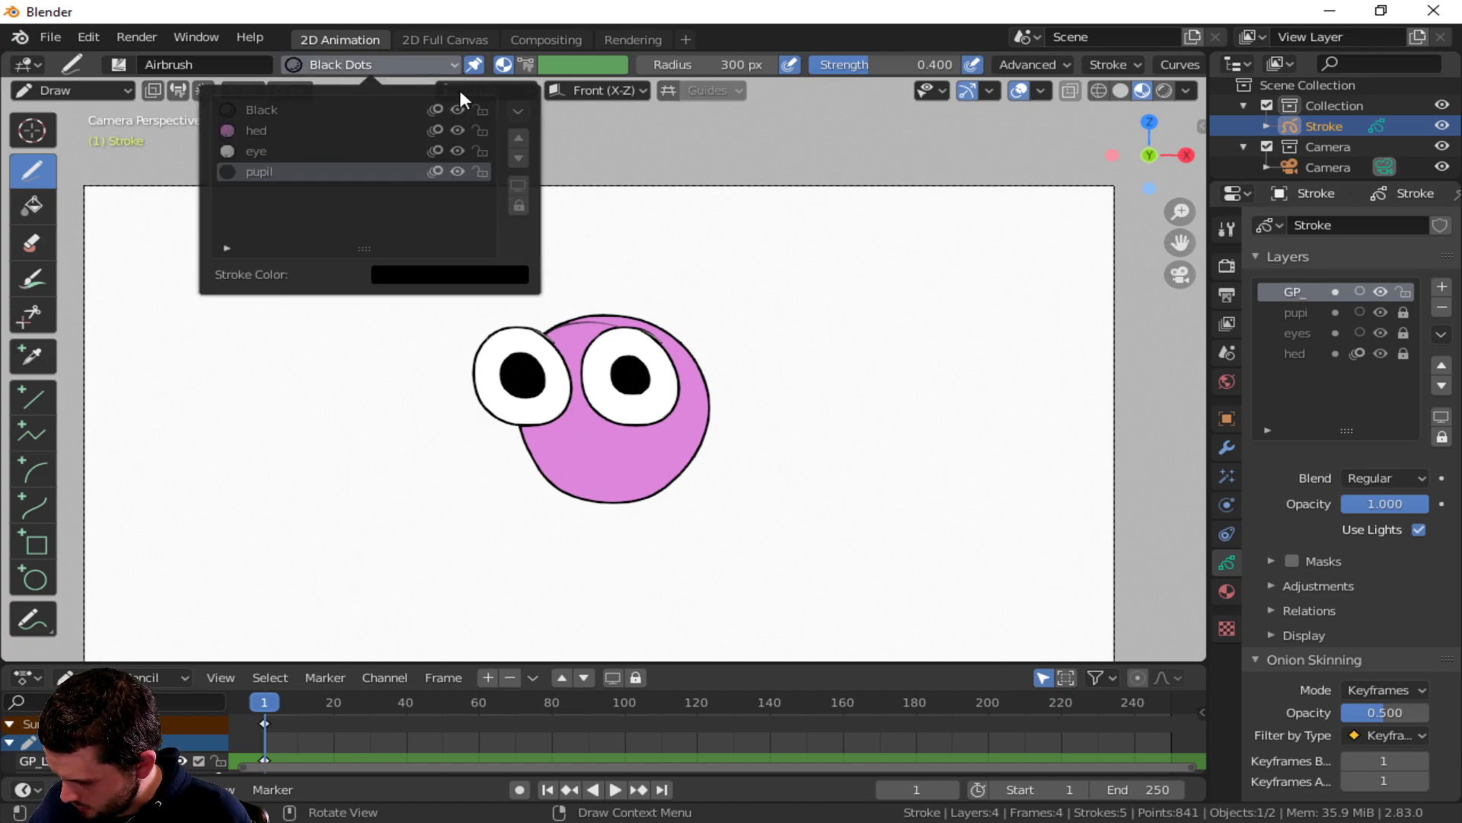
{"action": "left_click", "coordinate": [476, 62]}
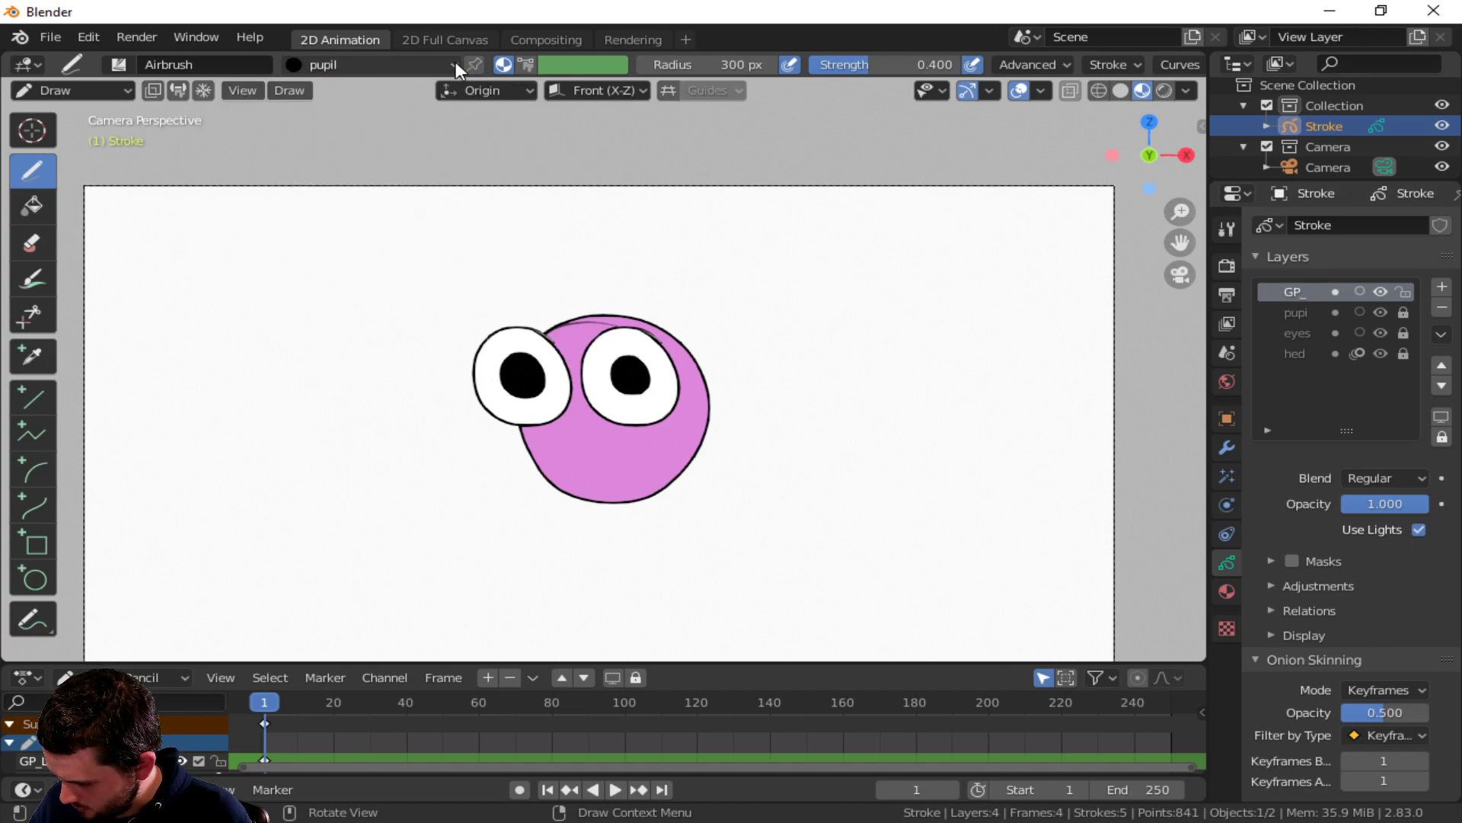
{"action": "left_click", "coordinate": [455, 65]}
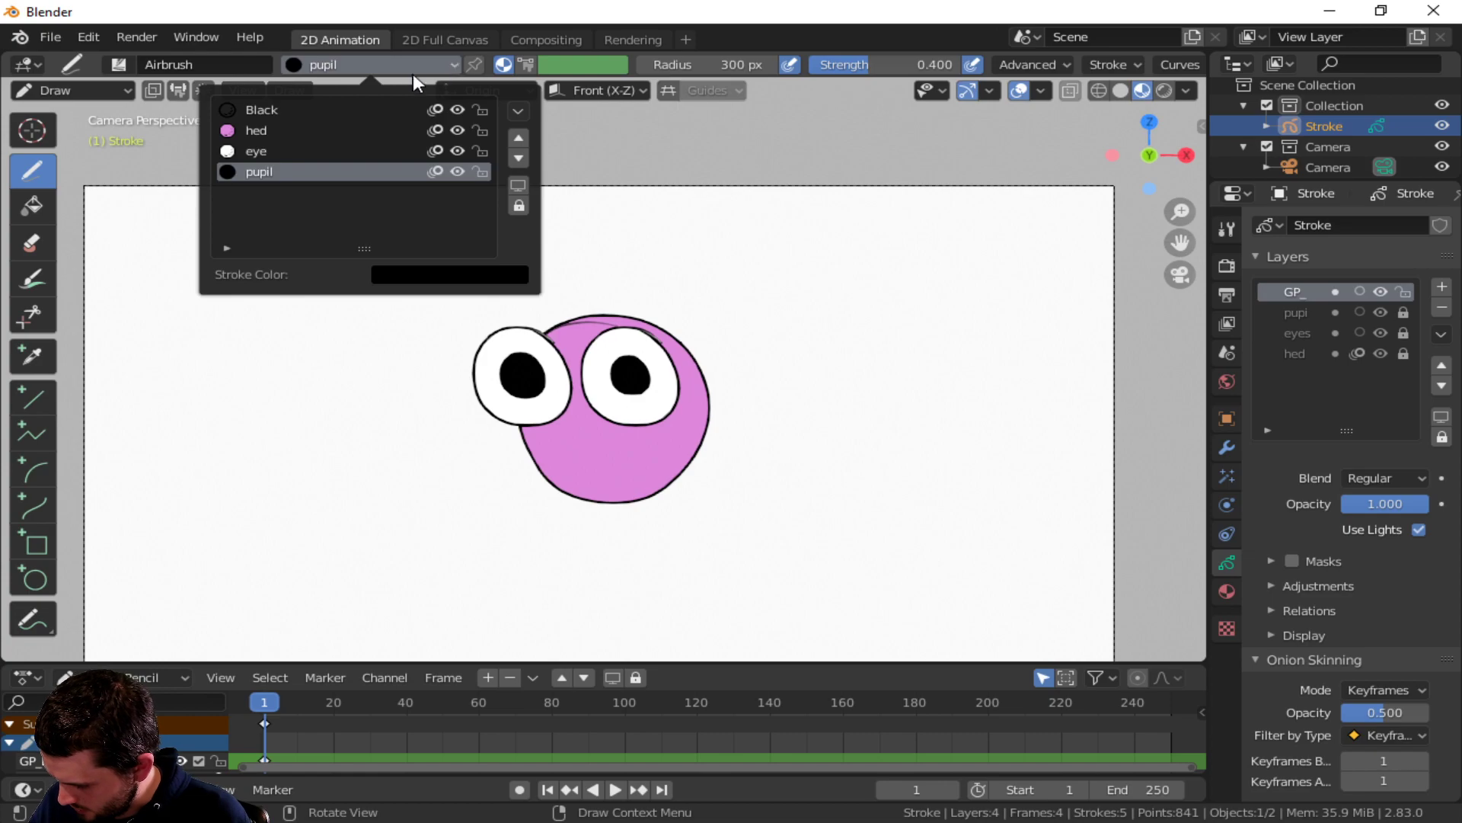
{"action": "left_click", "coordinate": [322, 129]}
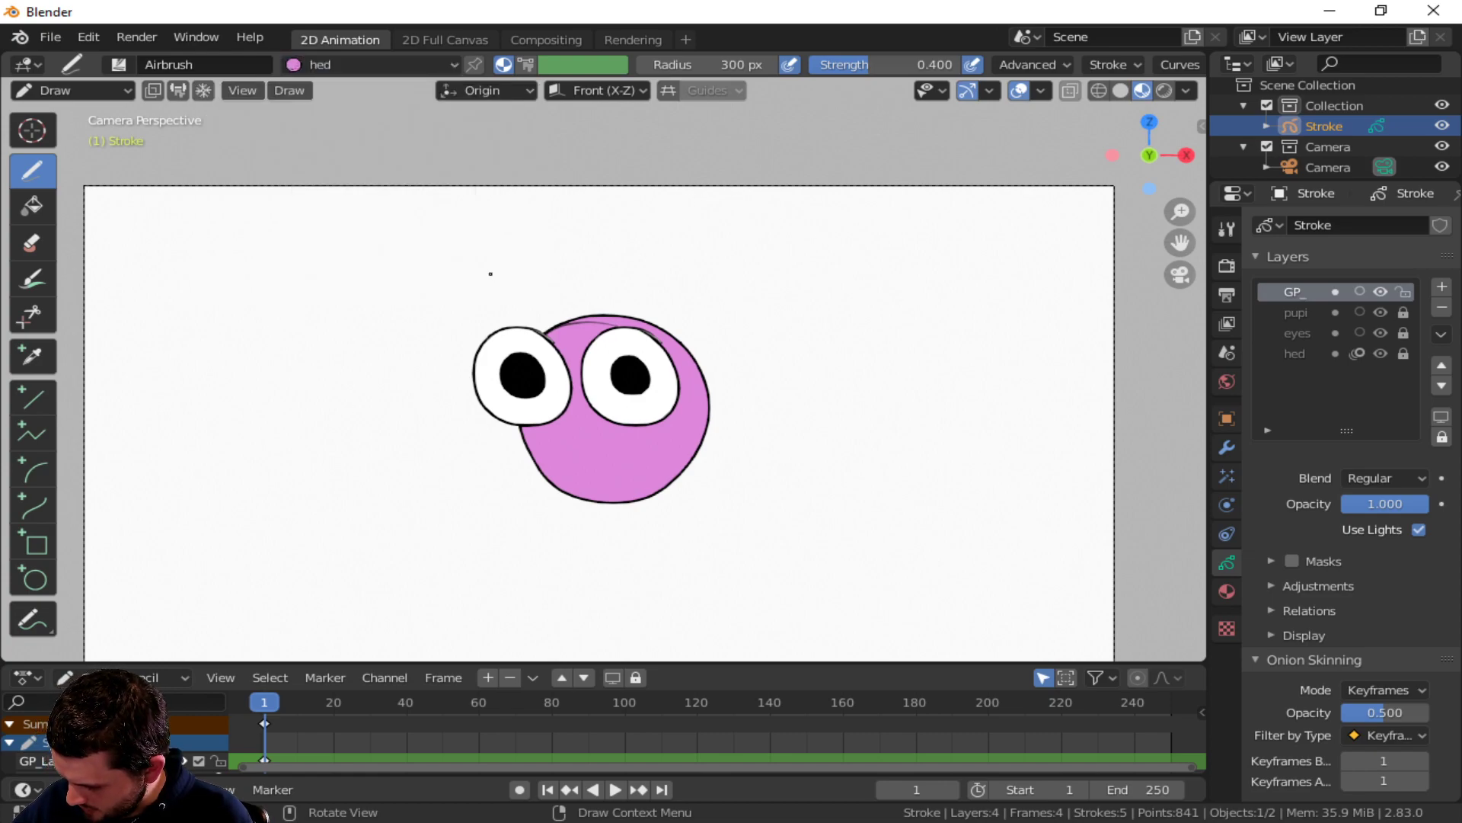
- Undo the trial shape above the head and set the brush strength to 1.000
{"action": "mouse_move", "coordinate": [434, 273]}
{"action": "left_mouse_down"}
{"action": "mouse_move", "coordinate": [708, 255]}
{"action": "mouse_move", "coordinate": [731, 163]}
{"action": "mouse_move", "coordinate": [405, 180]}
{"action": "mouse_move", "coordinate": [438, 279]}
{"action": "left_mouse_up"}
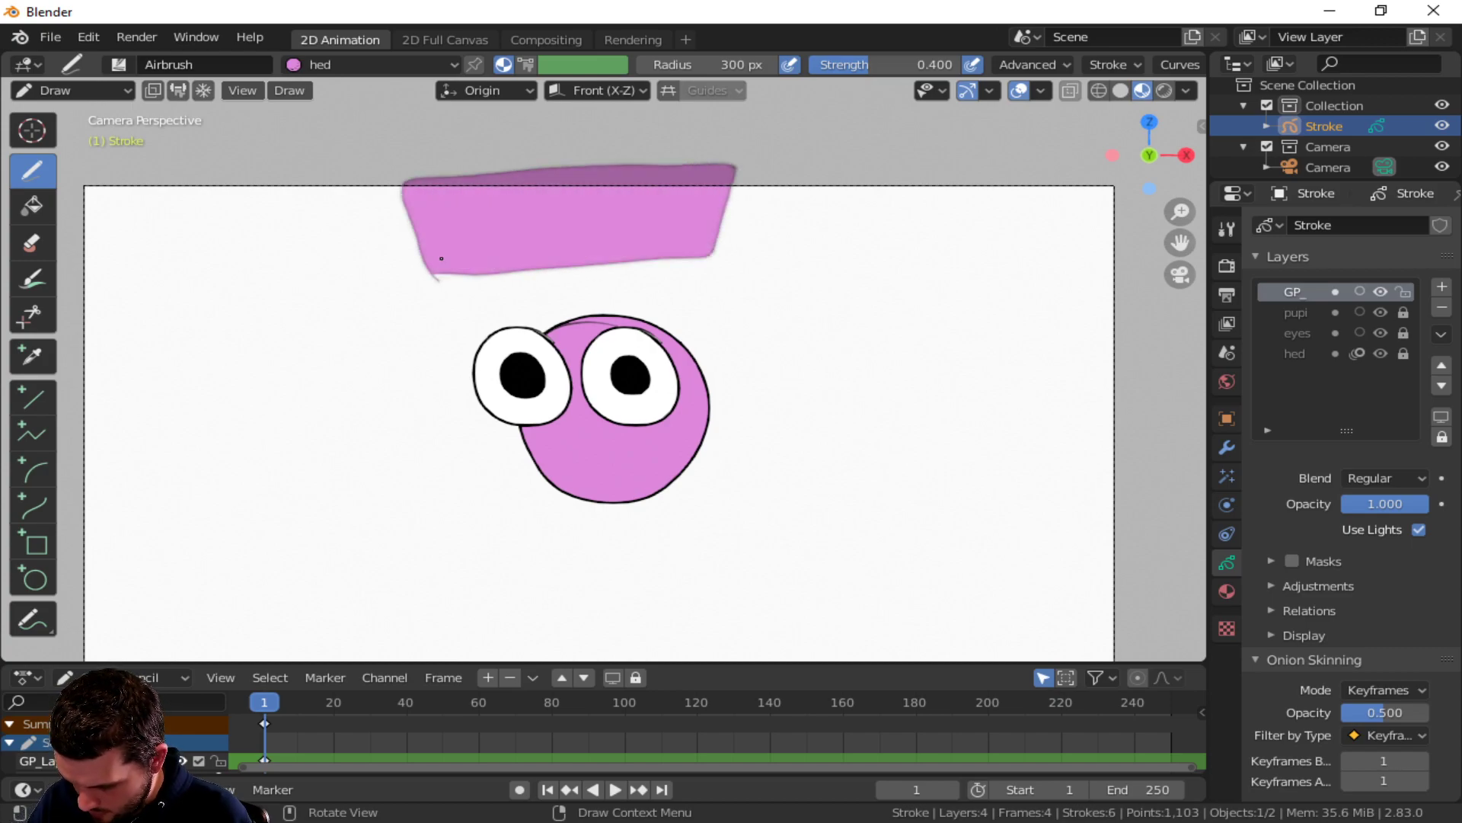
{"action": "key", "text": "ctrl+z"}
{"action": "left_click_drag", "start_coordinate": [858, 64], "coordinate": [922, 64]}
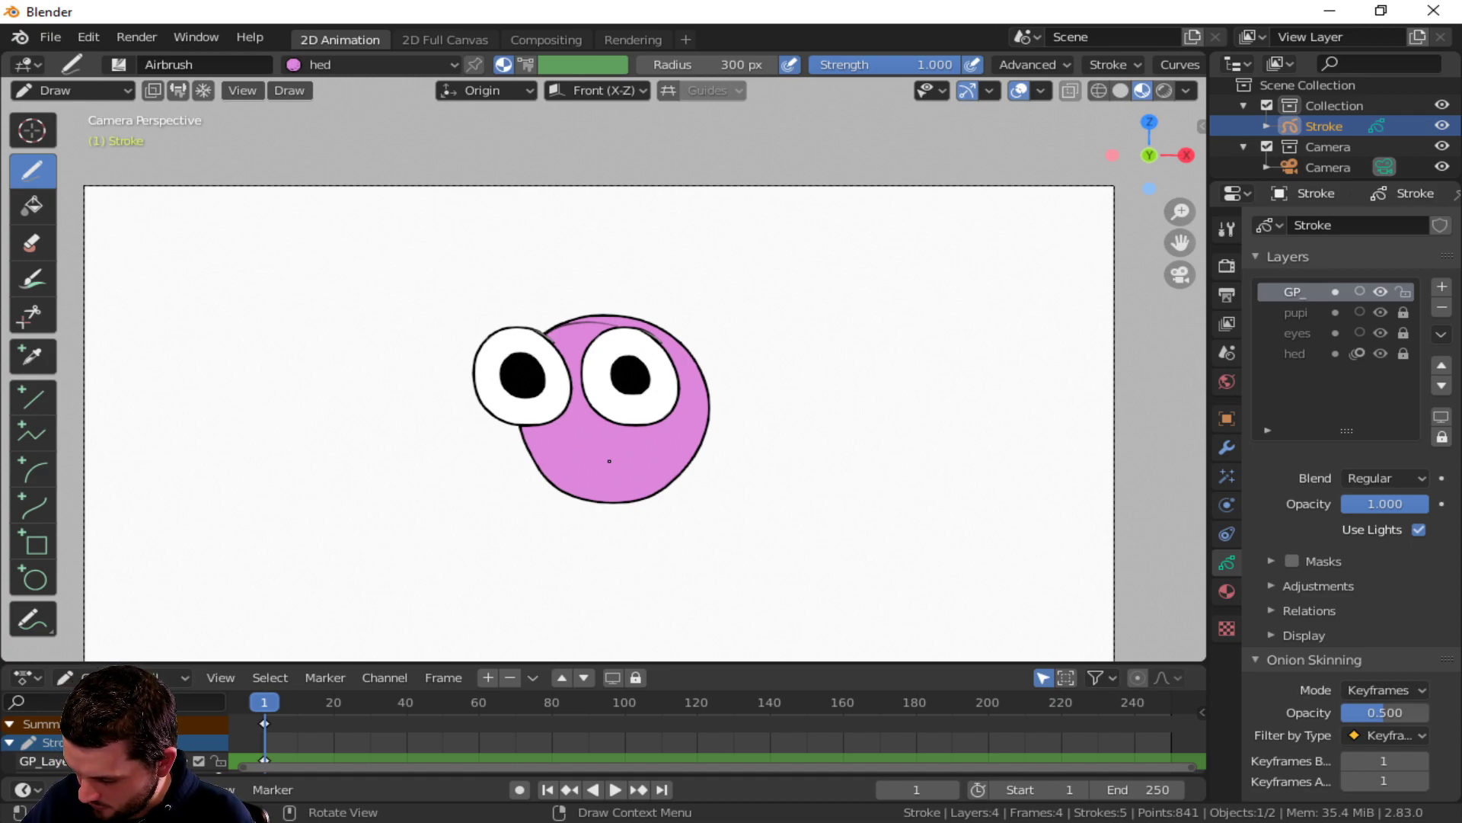
{"action": "mouse_move", "coordinate": [443, 256]}
{"action": "left_mouse_down"}
{"action": "mouse_move", "coordinate": [695, 245]}
{"action": "mouse_move", "coordinate": [727, 147]}
{"action": "mouse_move", "coordinate": [368, 166]}
{"action": "mouse_move", "coordinate": [446, 253]}
{"action": "left_mouse_up"}
{"action": "key", "text": "ctrl+z"}
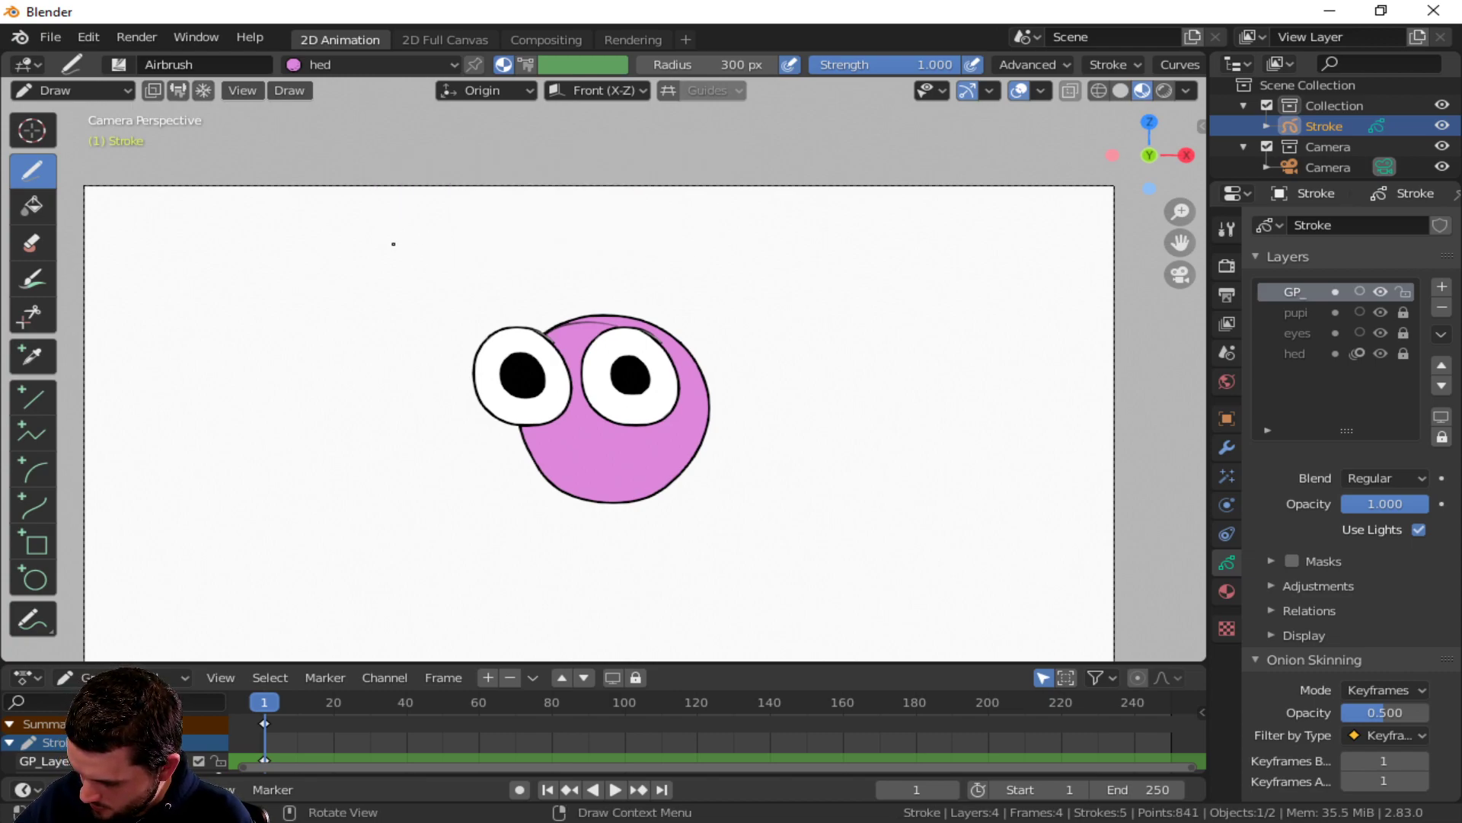
{"action": "mouse_move", "coordinate": [406, 234]}
{"action": "left_mouse_down"}
{"action": "mouse_move", "coordinate": [545, 190]}
{"action": "mouse_move", "coordinate": [724, 200]}
{"action": "mouse_move", "coordinate": [822, 248]}
{"action": "mouse_move", "coordinate": [885, 199]}
{"action": "mouse_move", "coordinate": [901, 152]}
{"action": "mouse_move", "coordinate": [745, 115]}
{"action": "mouse_move", "coordinate": [596, 108]}
{"action": "mouse_move", "coordinate": [434, 134]}
{"action": "mouse_move", "coordinate": [349, 192]}
{"action": "mouse_move", "coordinate": [393, 241]}
{"action": "left_mouse_up"}
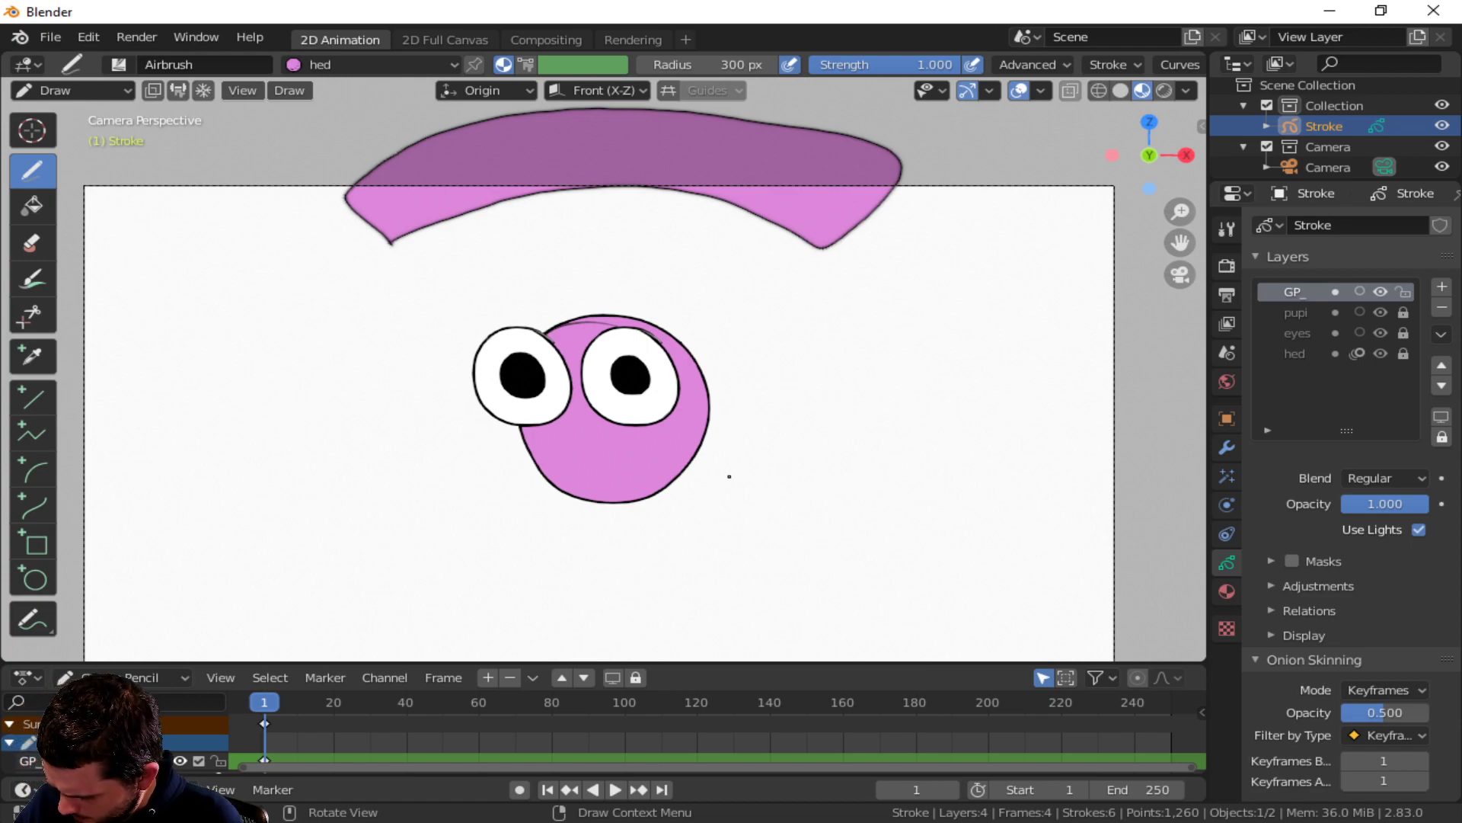
{"action": "mouse_move", "coordinate": [786, 484]}
{"action": "left_mouse_down"}
{"action": "mouse_move", "coordinate": [668, 531]}
{"action": "mouse_move", "coordinate": [506, 525]}
{"action": "mouse_move", "coordinate": [411, 449]}
{"action": "left_mouse_up"}
{"action": "key", "text": "ctrl+z"}
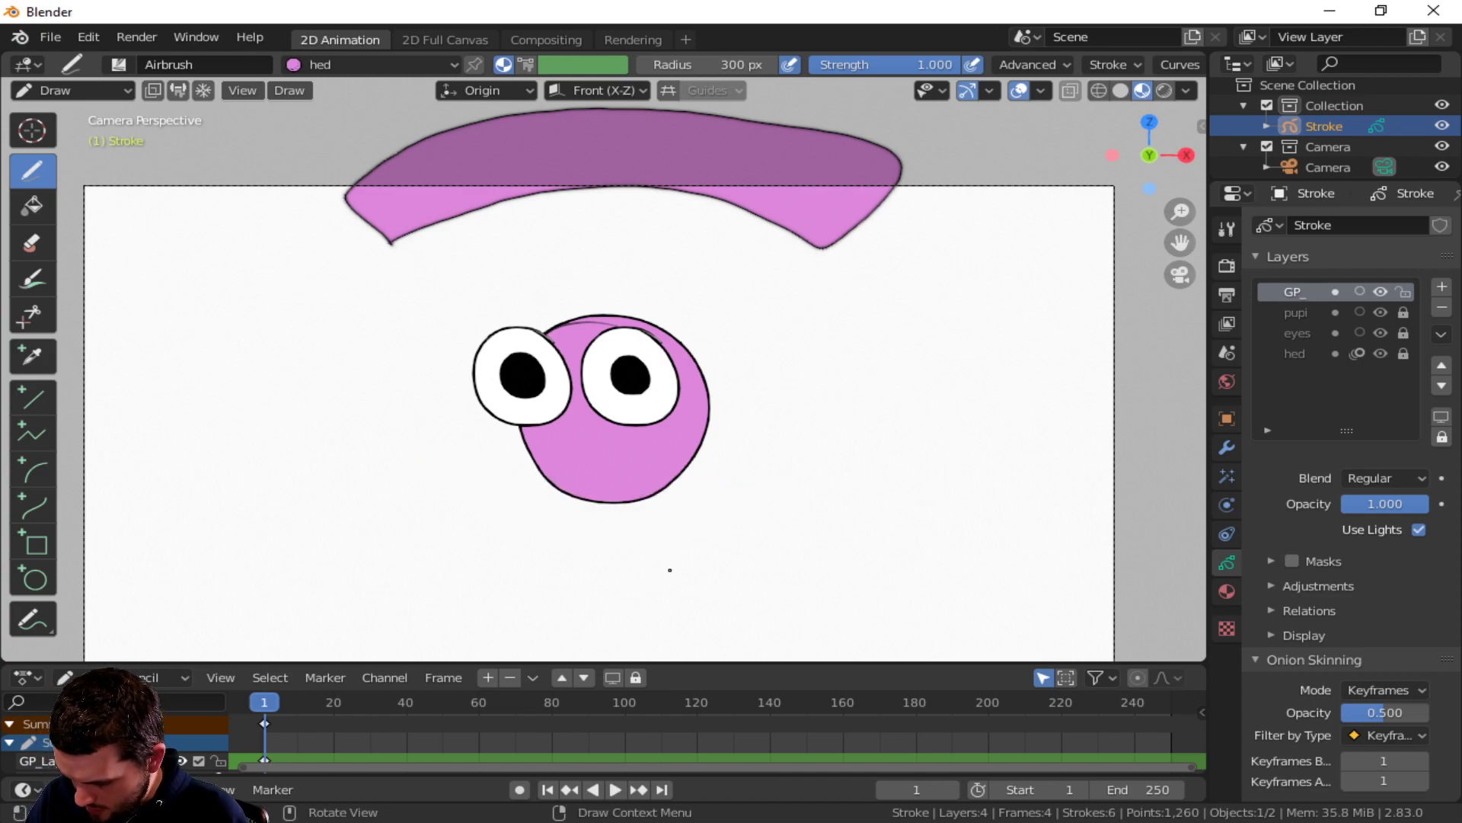
{"action": "key", "text": "ctrl+z"}
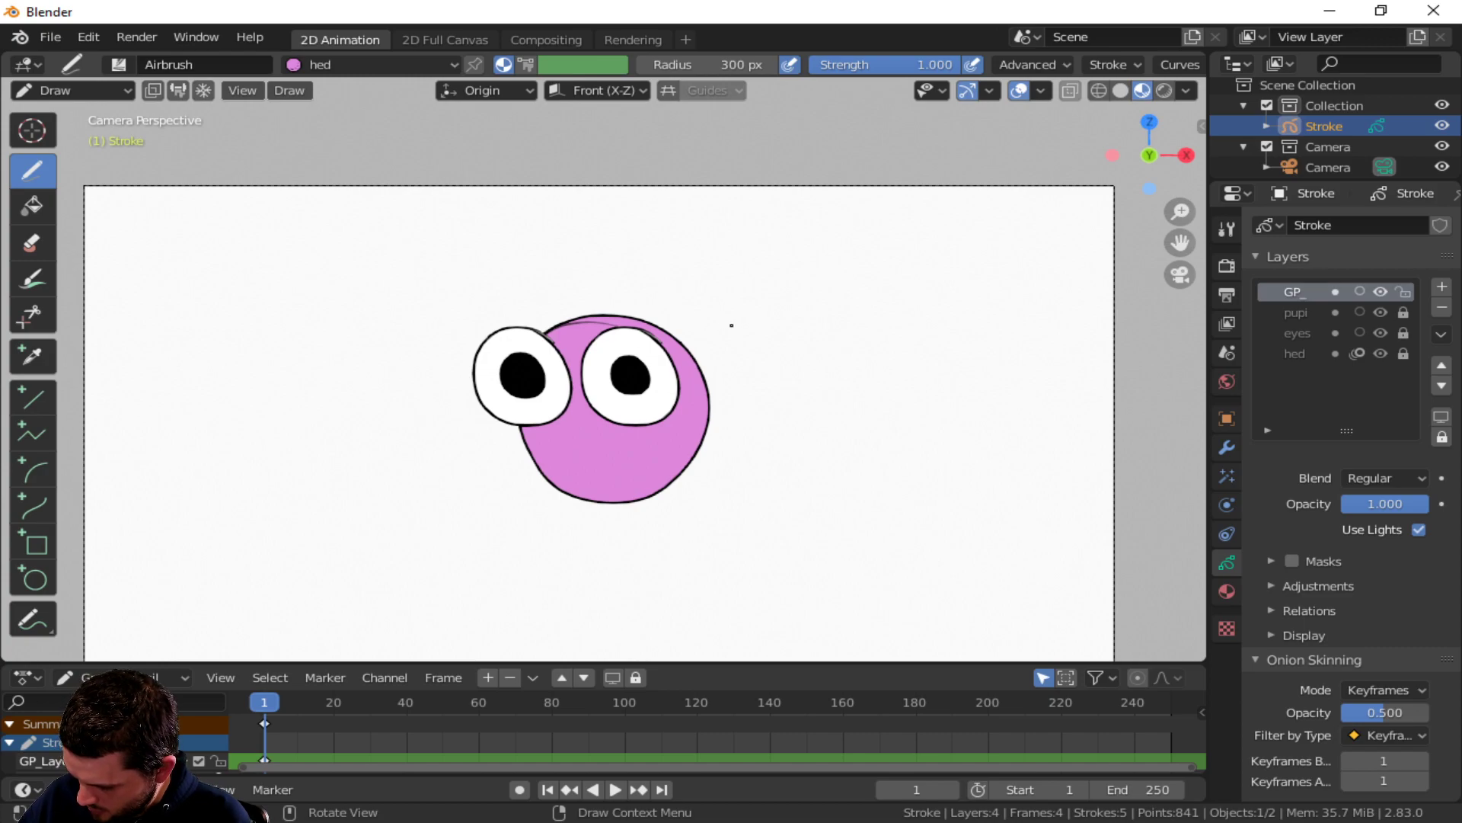
- Draw a wide curved eyelid shape above the eyes and a matching upward-curving one below them
{"action": "mouse_move", "coordinate": [750, 328]}
{"action": "left_mouse_down"}
{"action": "mouse_move", "coordinate": [687, 309]}
{"action": "mouse_move", "coordinate": [573, 308]}
{"action": "mouse_move", "coordinate": [359, 341]}
{"action": "mouse_move", "coordinate": [307, 300]}
{"action": "mouse_move", "coordinate": [315, 259]}
{"action": "mouse_move", "coordinate": [367, 208]}
{"action": "mouse_move", "coordinate": [441, 185]}
{"action": "mouse_move", "coordinate": [695, 185]}
{"action": "mouse_move", "coordinate": [769, 195]}
{"action": "mouse_move", "coordinate": [806, 260]}
{"action": "mouse_move", "coordinate": [794, 300]}
{"action": "mouse_move", "coordinate": [756, 326]}
{"action": "left_mouse_up"}
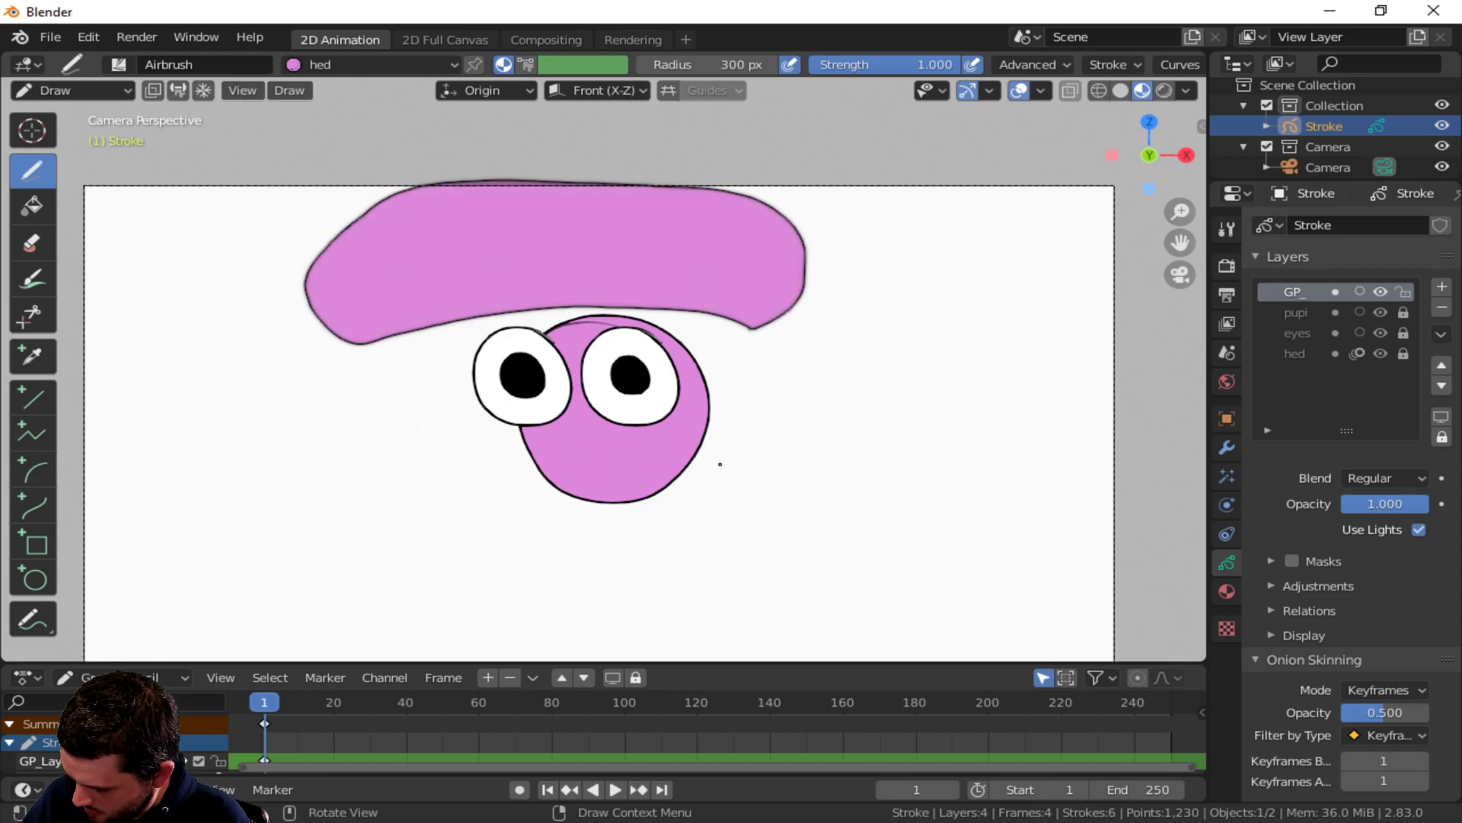
{"action": "mouse_move", "coordinate": [746, 481]}
{"action": "left_mouse_down"}
{"action": "mouse_move", "coordinate": [621, 454]}
{"action": "mouse_move", "coordinate": [471, 461]}
{"action": "mouse_move", "coordinate": [391, 474]}
{"action": "mouse_move", "coordinate": [377, 526]}
{"action": "left_mouse_up"}
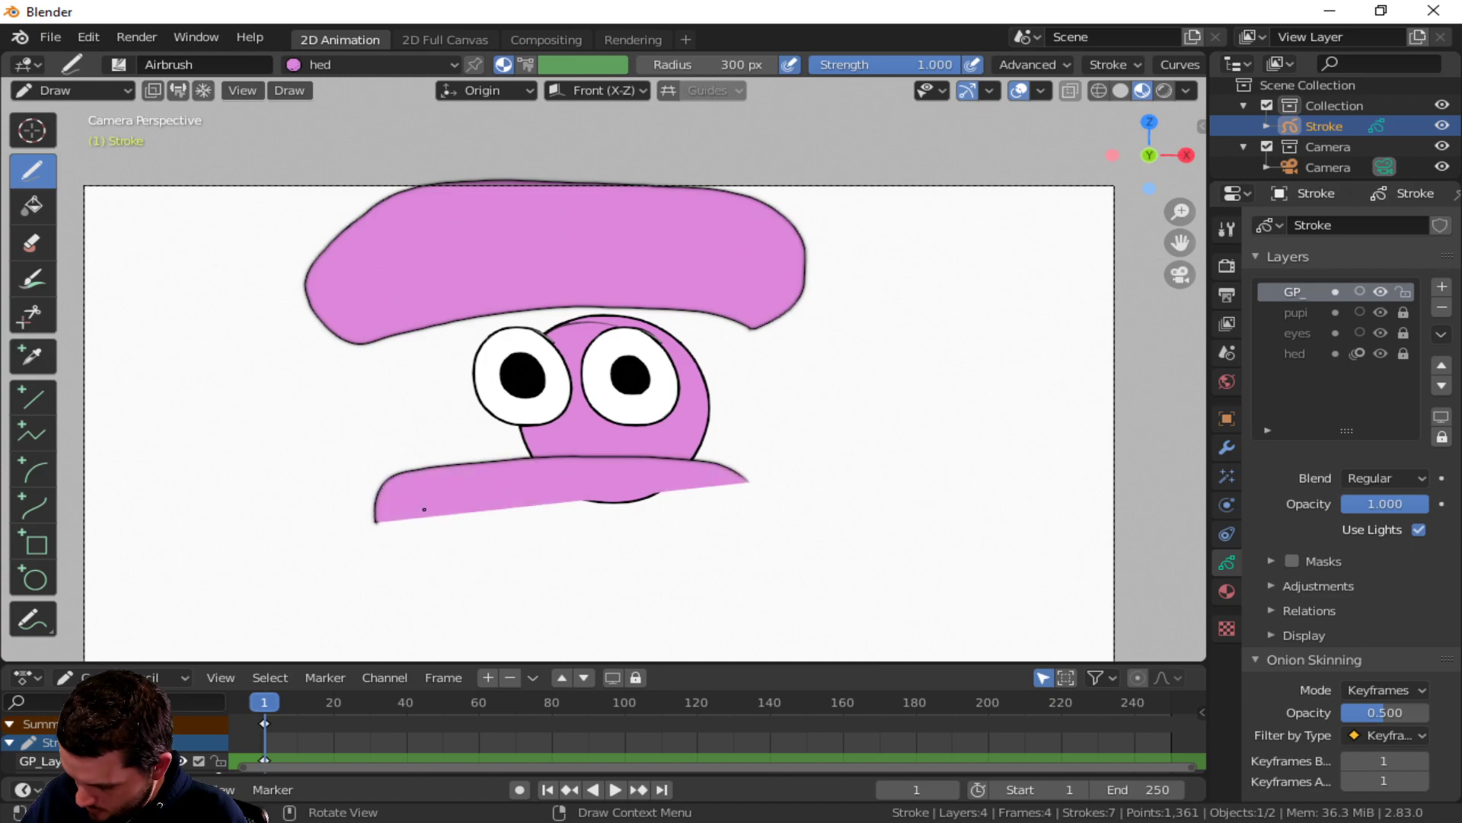
{"action": "key", "text": "ctrl+z"}
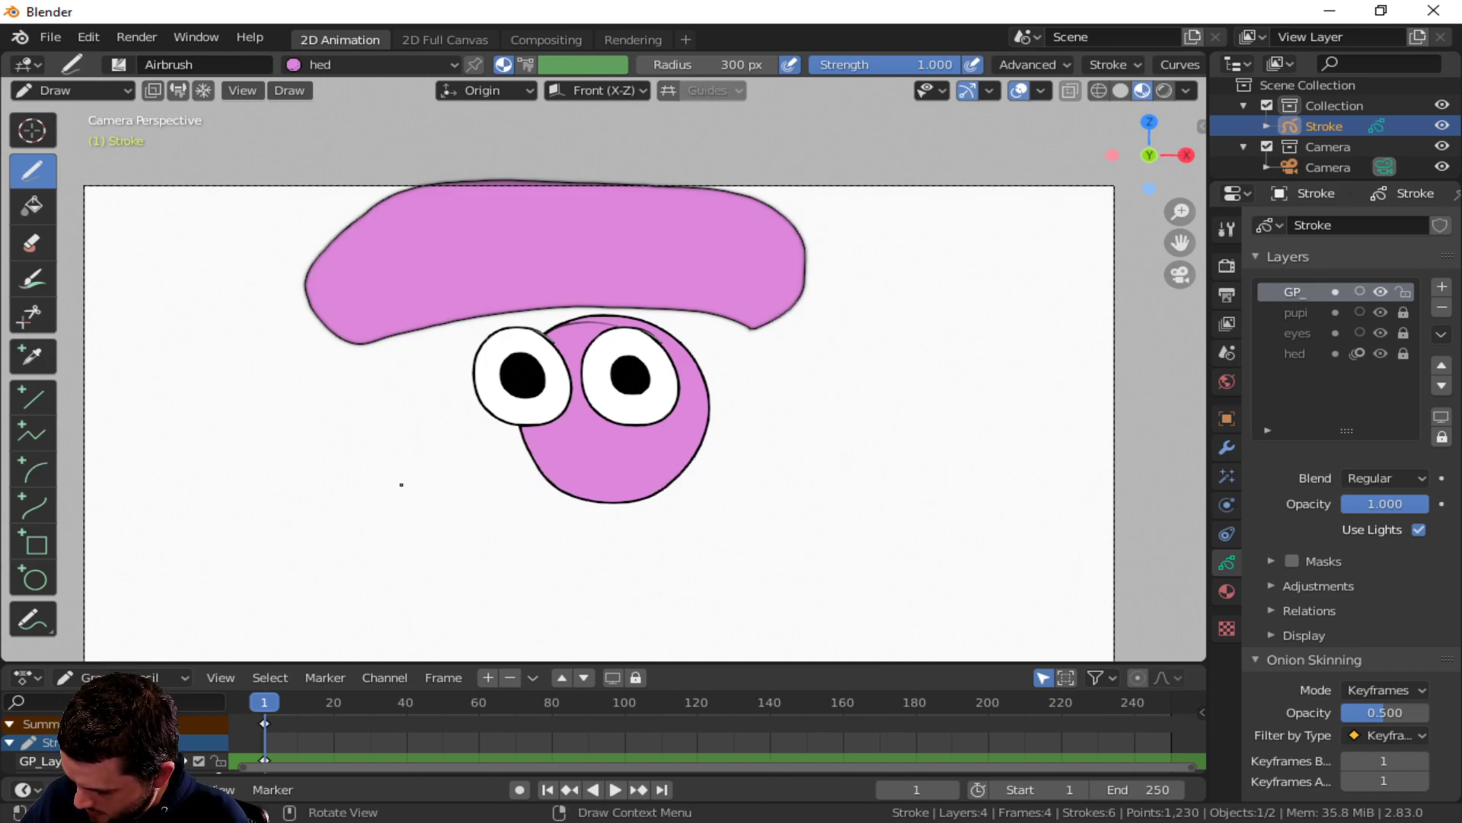
{"action": "mouse_move", "coordinate": [379, 468]}
{"action": "left_mouse_down"}
{"action": "mouse_move", "coordinate": [506, 512]}
{"action": "mouse_move", "coordinate": [640, 515]}
{"action": "mouse_move", "coordinate": [792, 472]}
{"action": "left_mouse_up"}
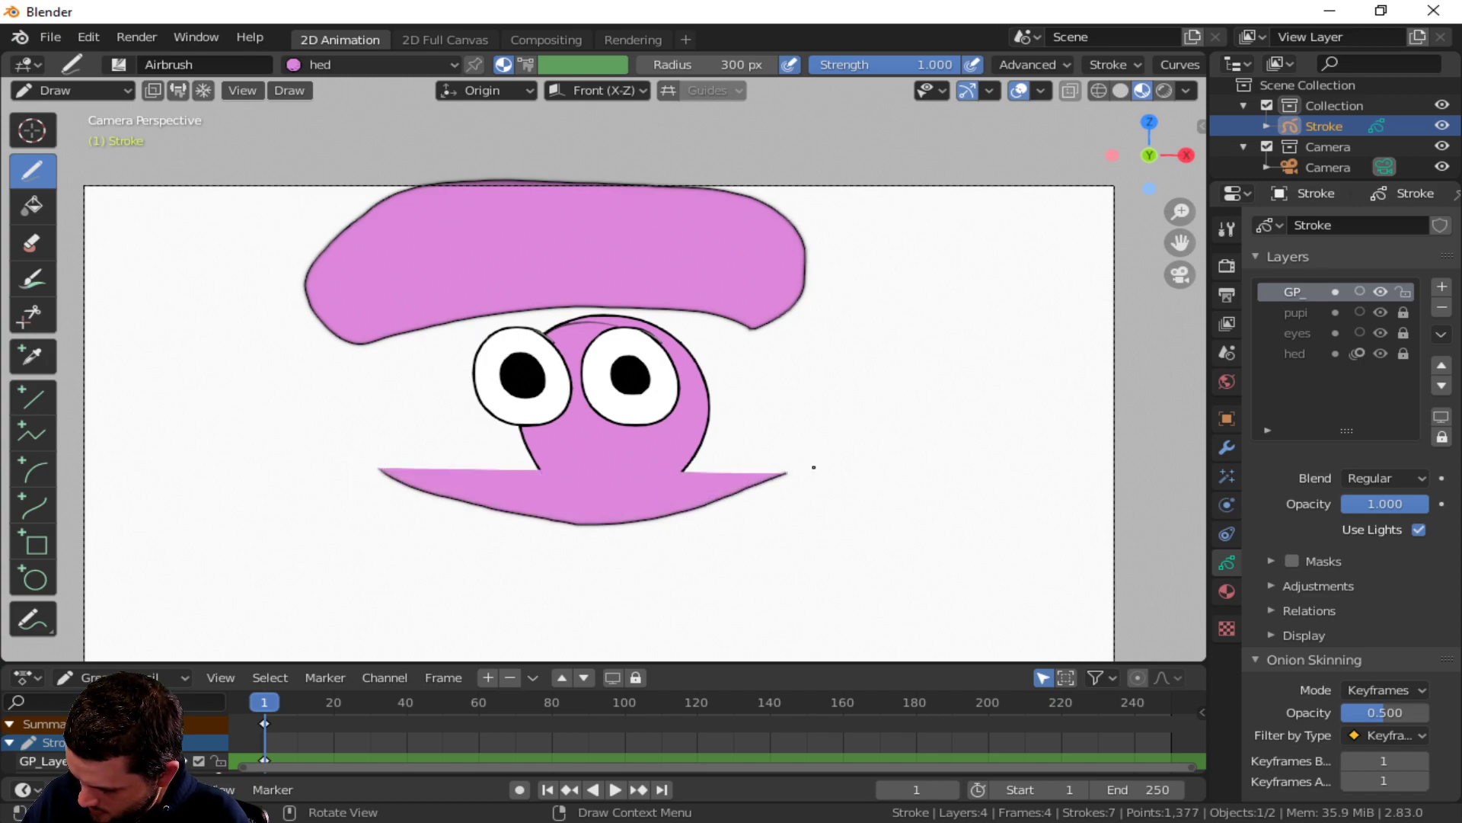
{"action": "key", "text": "ctrl+z"}
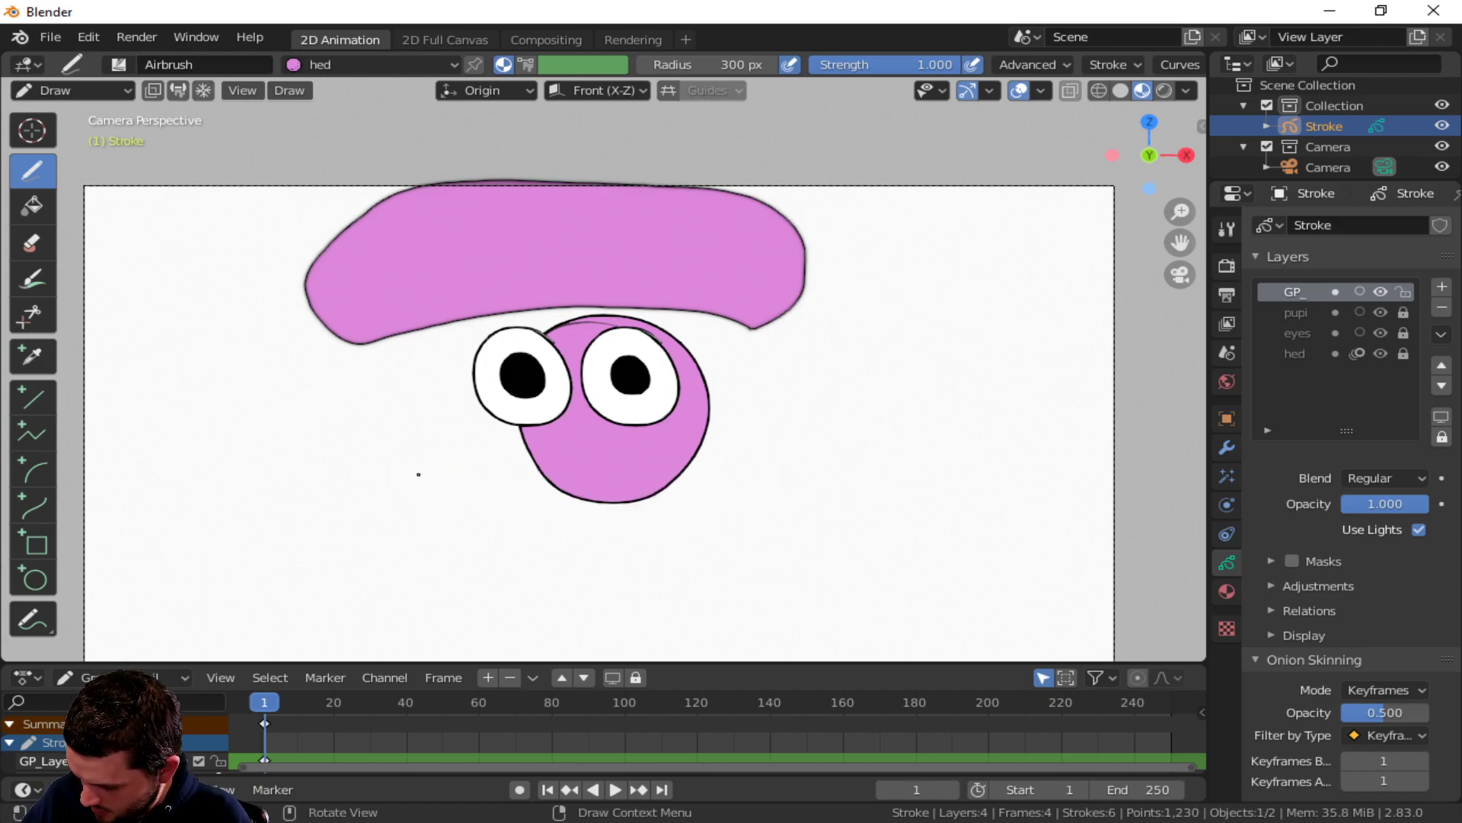
{"action": "mouse_move", "coordinate": [393, 470]}
{"action": "left_mouse_down"}
{"action": "mouse_move", "coordinate": [491, 496]}
{"action": "mouse_move", "coordinate": [670, 497]}
{"action": "mouse_move", "coordinate": [790, 466]}
{"action": "mouse_move", "coordinate": [825, 526]}
{"action": "mouse_move", "coordinate": [796, 582]}
{"action": "mouse_move", "coordinate": [555, 625]}
{"action": "mouse_move", "coordinate": [426, 590]}
{"action": "mouse_move", "coordinate": [373, 552]}
{"action": "mouse_move", "coordinate": [358, 498]}
{"action": "mouse_move", "coordinate": [393, 466]}
{"action": "left_mouse_up"}
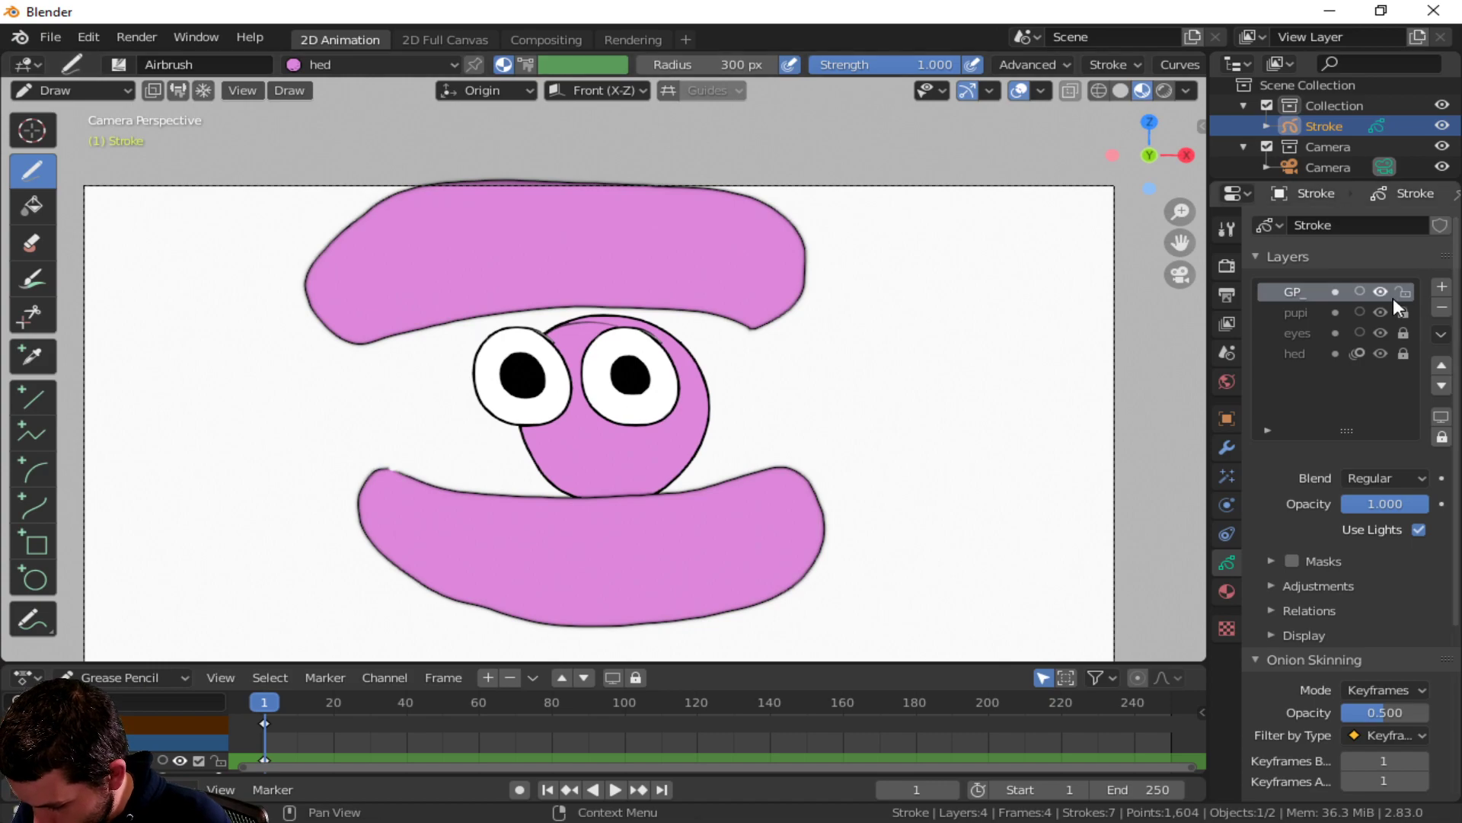
- Rename the active top layer as lids eye
{"action": "double_click", "coordinate": [1305, 296]}
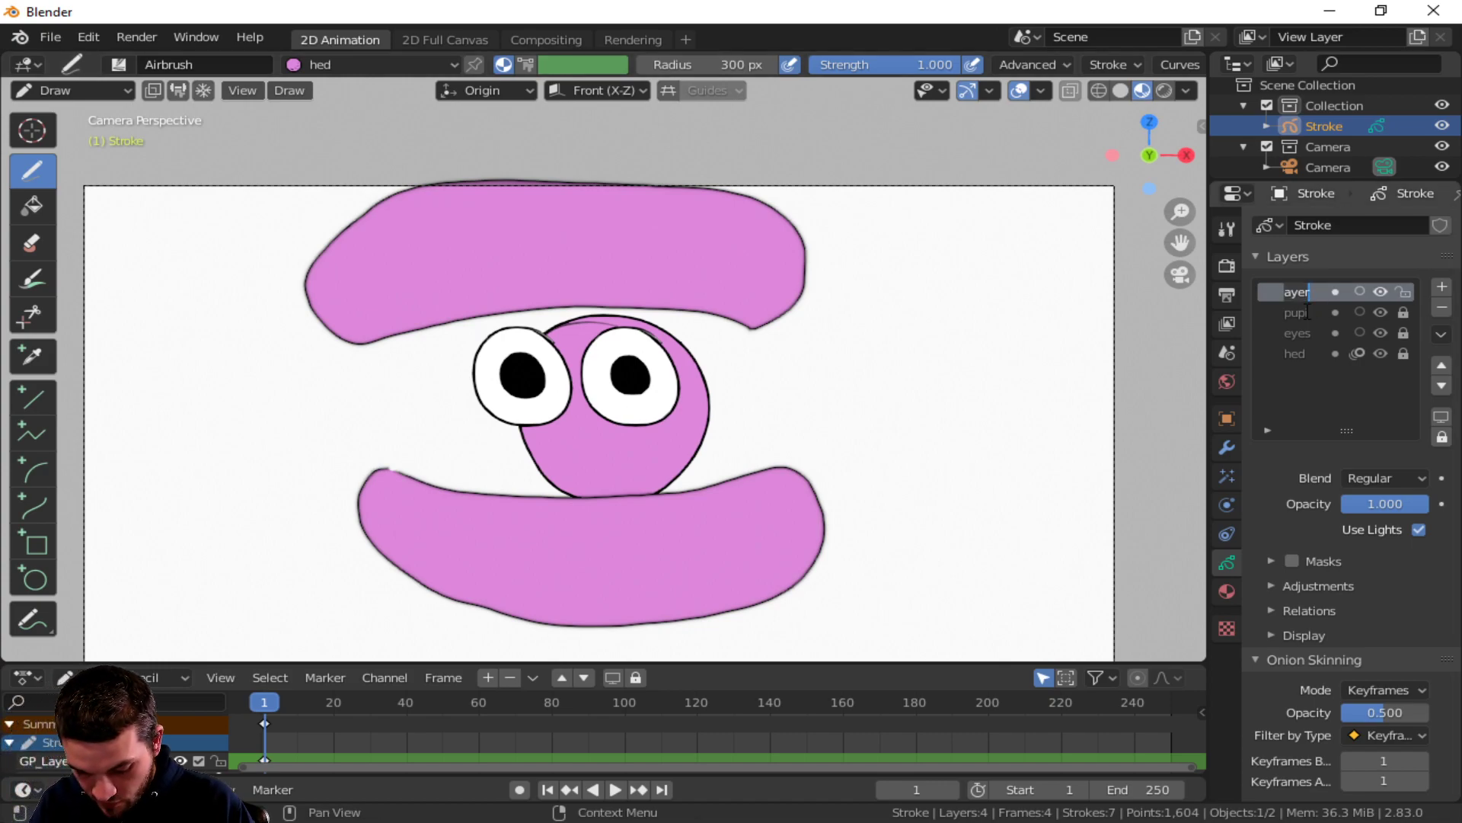
{"action": "type", "text": "lids"}
{"action": "key", "text": "Return"}
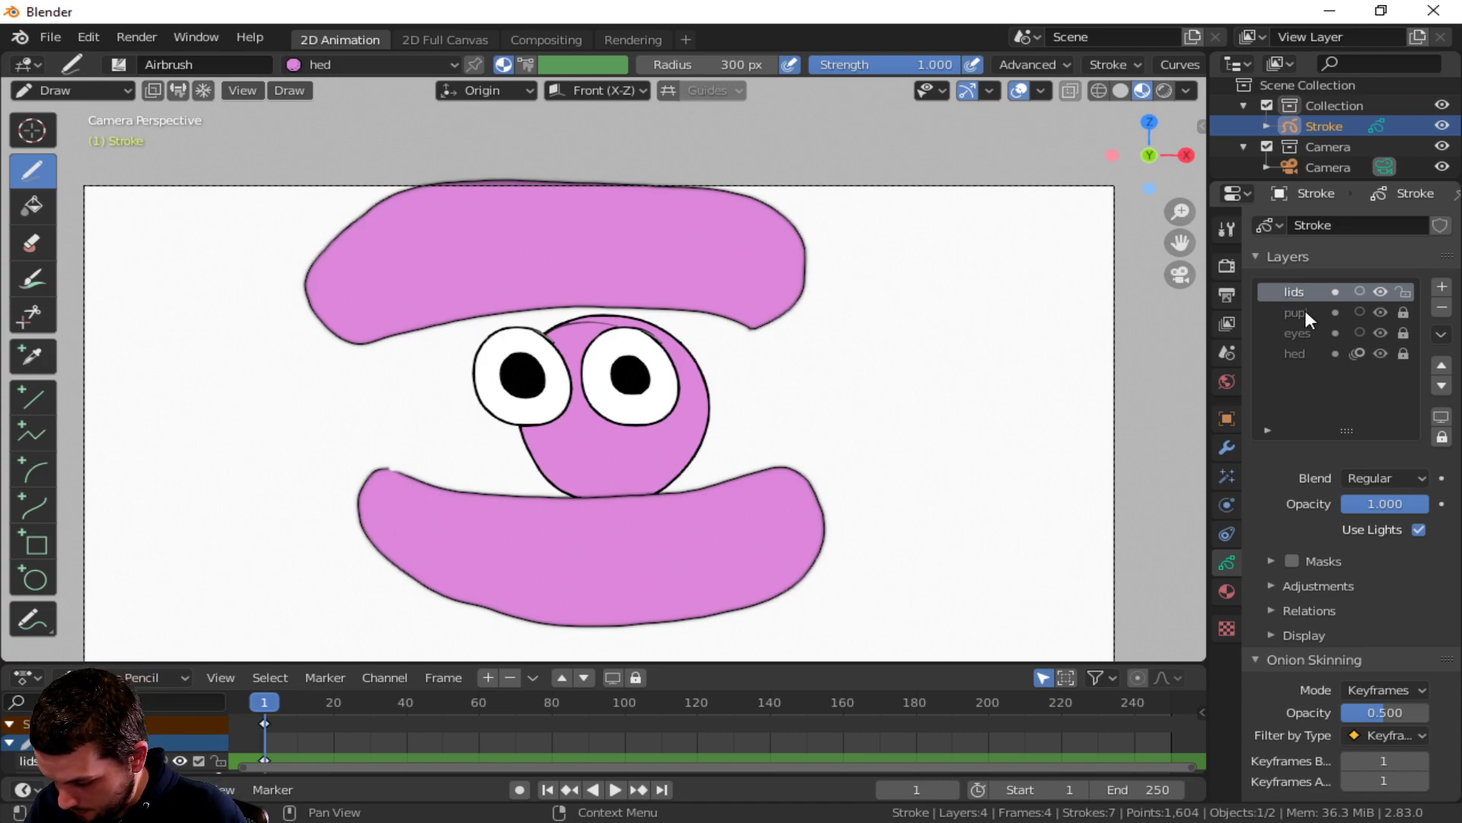
- Enable masks on the lids eye layer and add the eyes layer as its mask
{"action": "left_click", "coordinate": [1292, 562]}
{"action": "left_click", "coordinate": [1272, 561]}
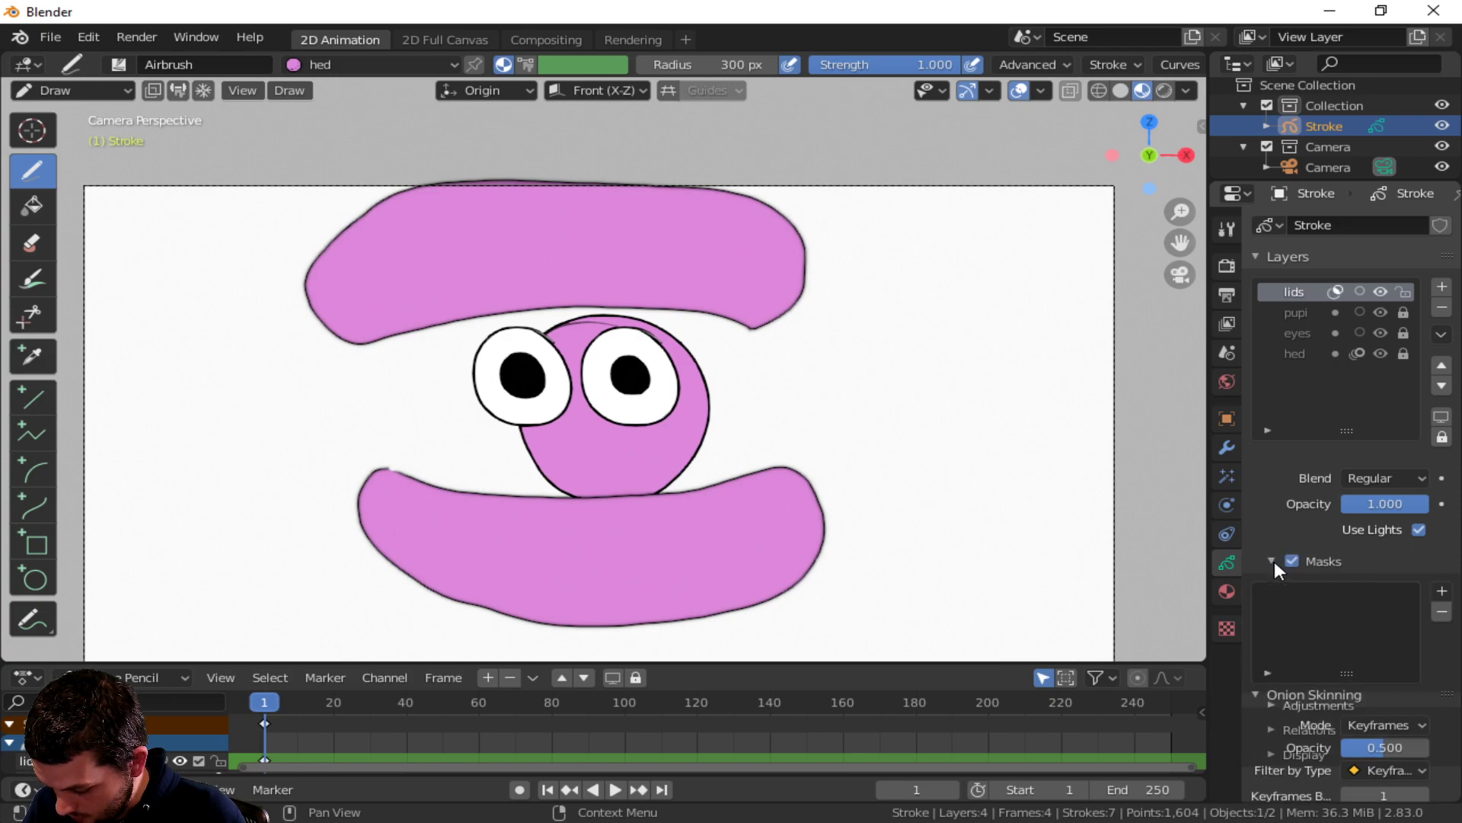
{"action": "left_click", "coordinate": [1442, 591]}
{"action": "left_click", "coordinate": [1301, 630]}
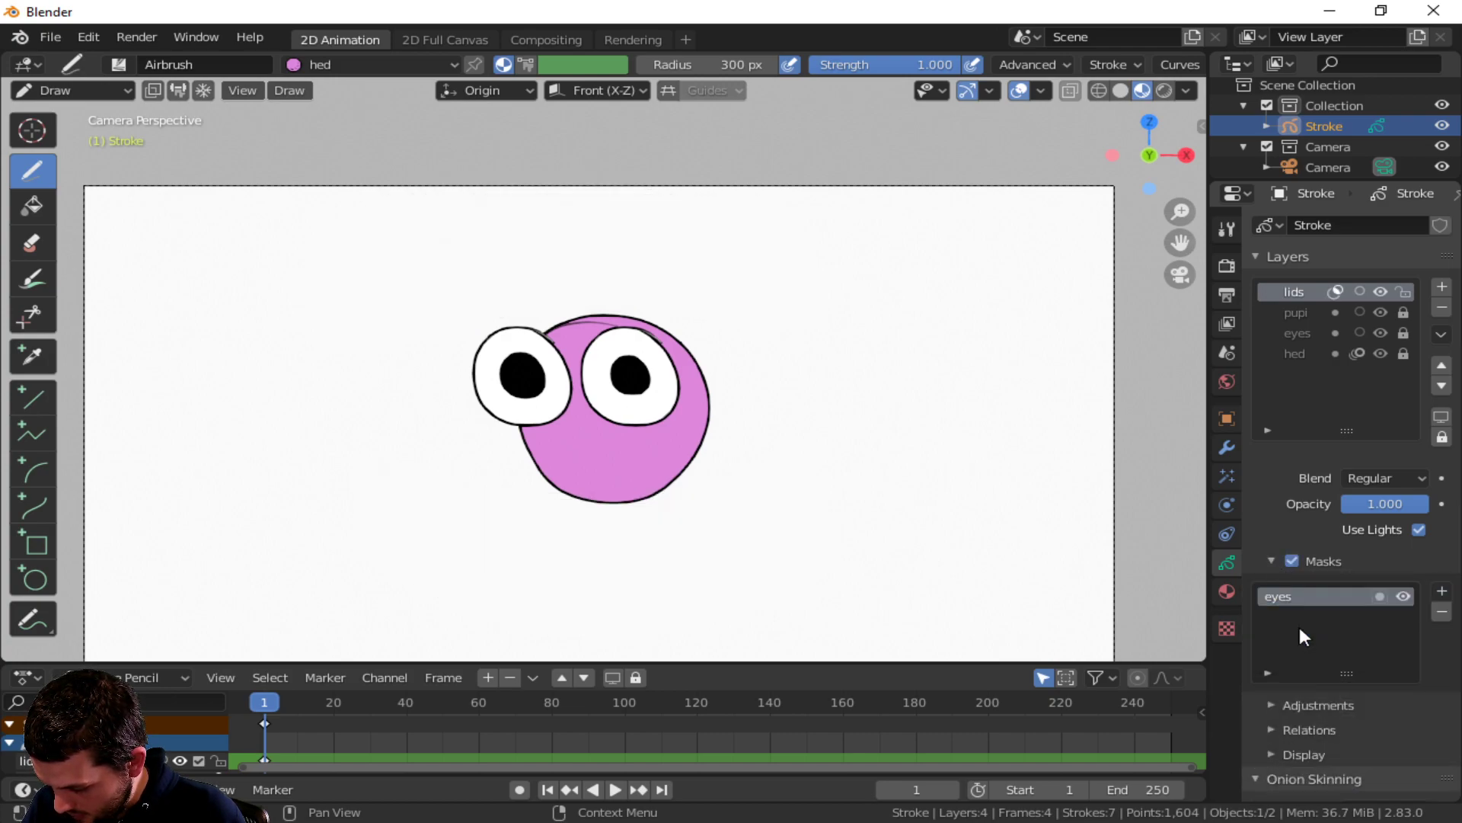
{"action": "left_click", "coordinate": [1297, 305]}
{"action": "left_click", "coordinate": [1298, 293]}
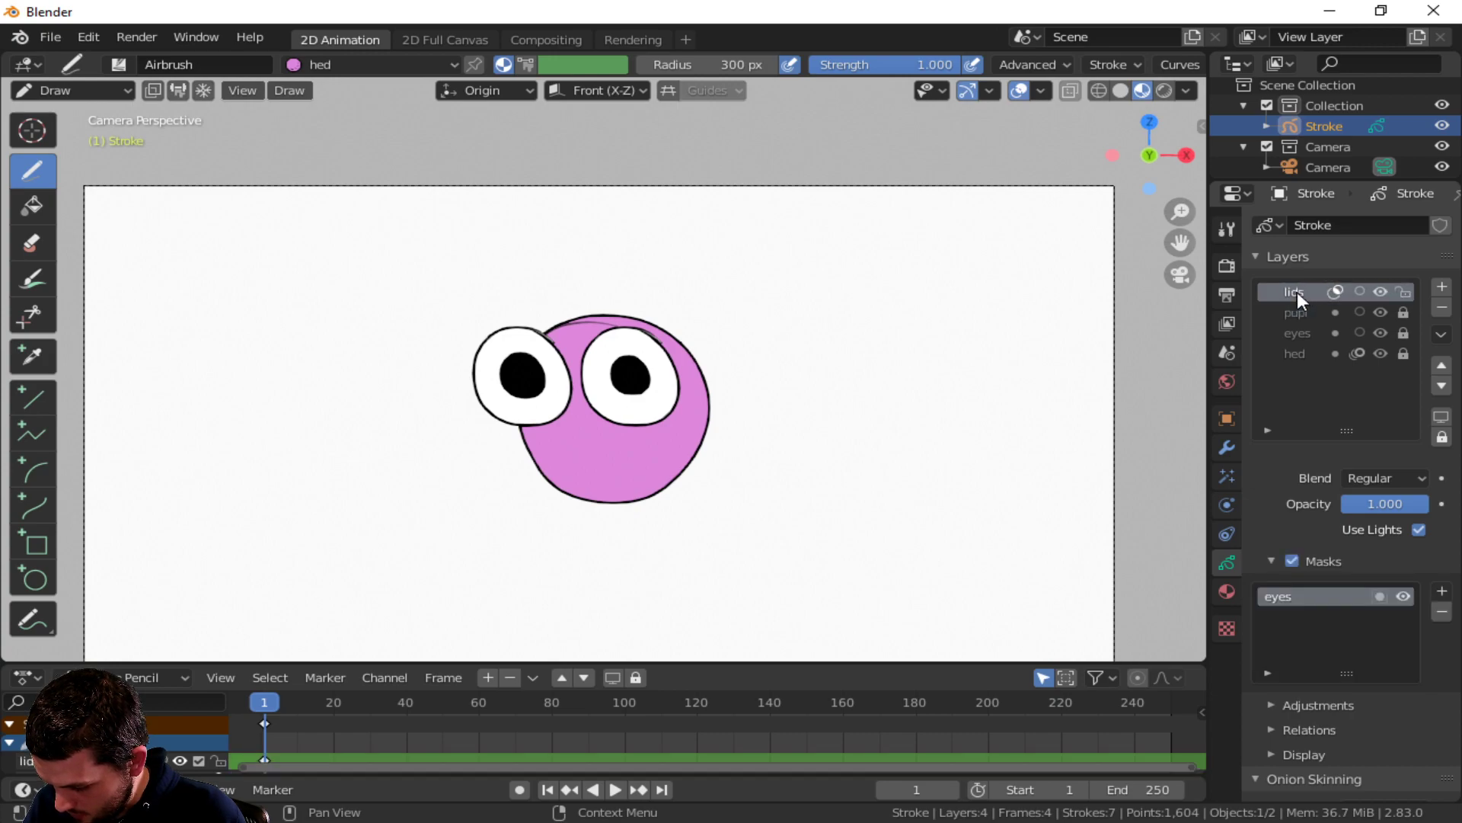
- In Edit Mode, try moving the upper eyelid stroke down along Z over the eyes
{"action": "left_click", "coordinate": [75, 90]}
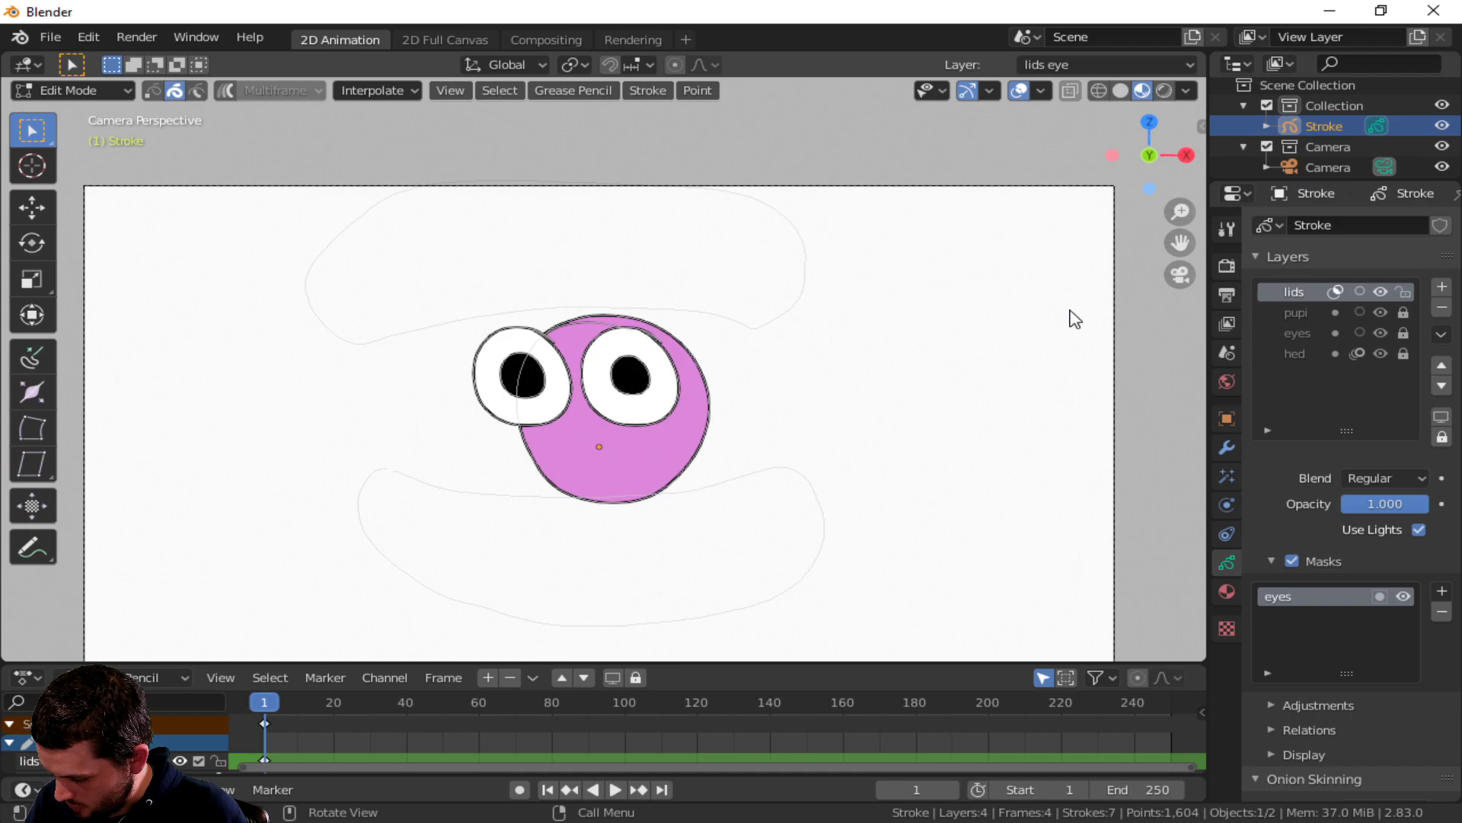
{"action": "left_click", "coordinate": [708, 314]}
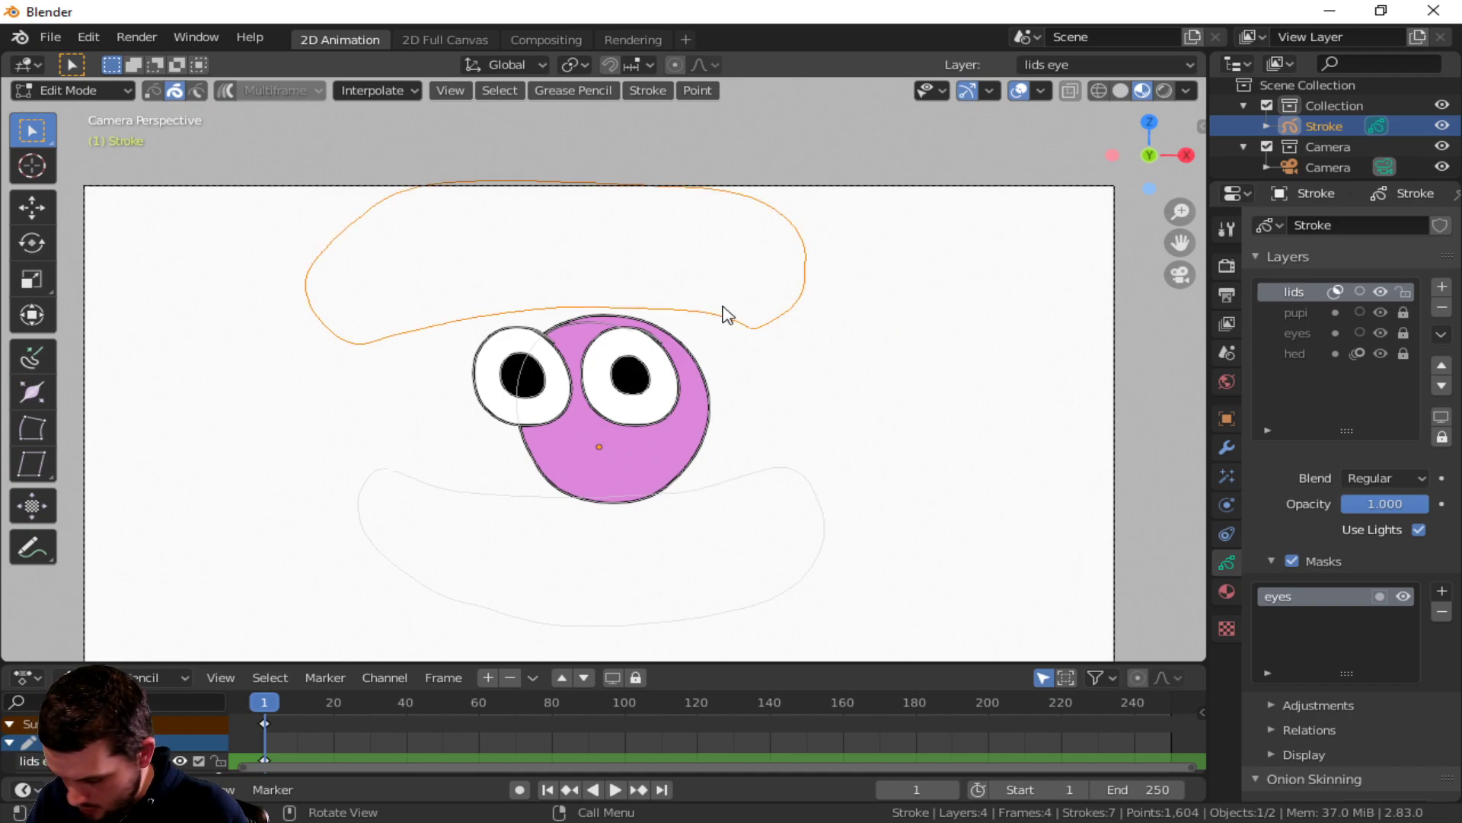
{"action": "key", "text": "g"}
{"action": "key", "text": "z"}
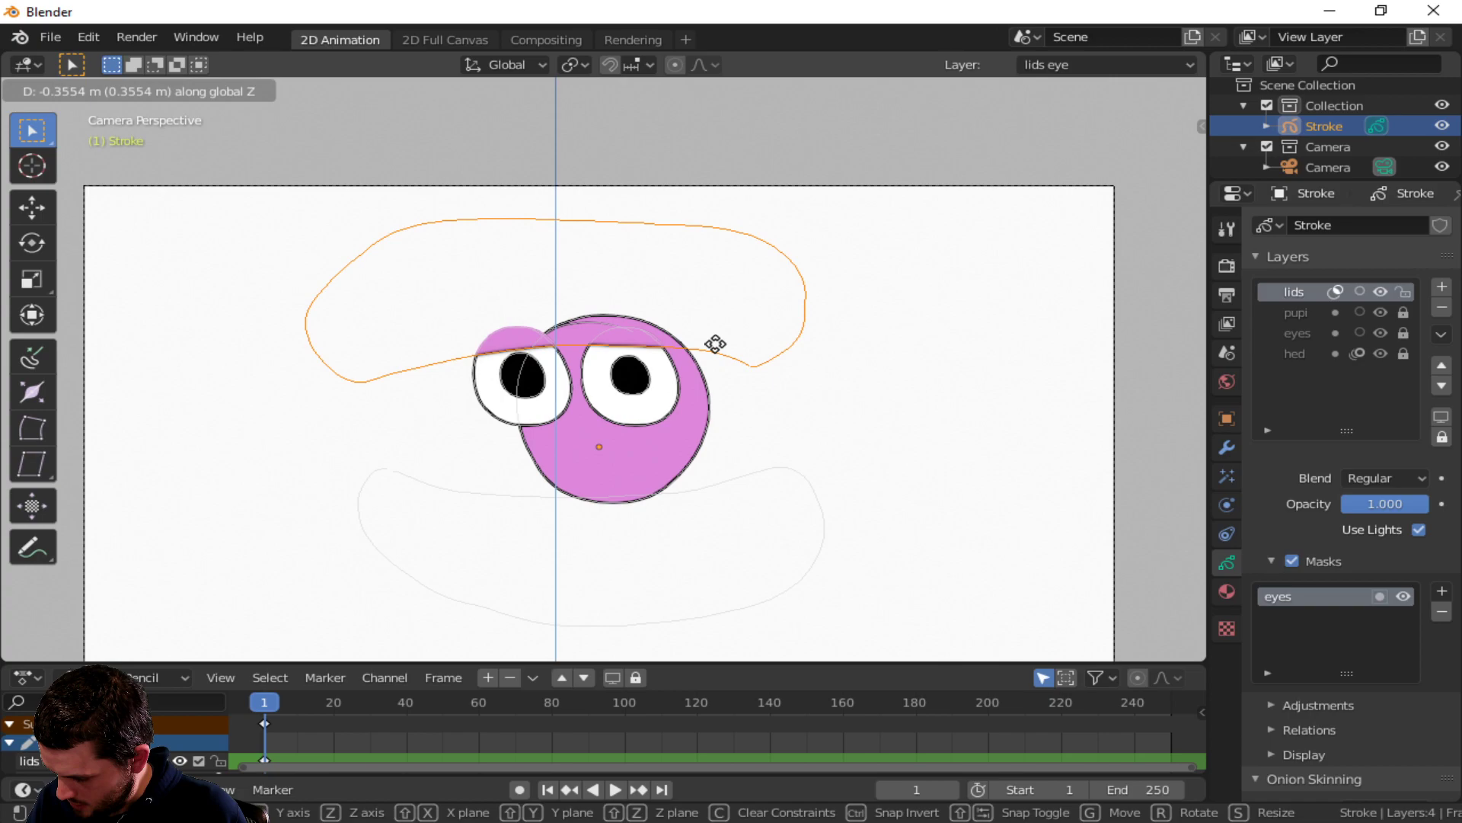
{"action": "right_click", "coordinate": [715, 344]}
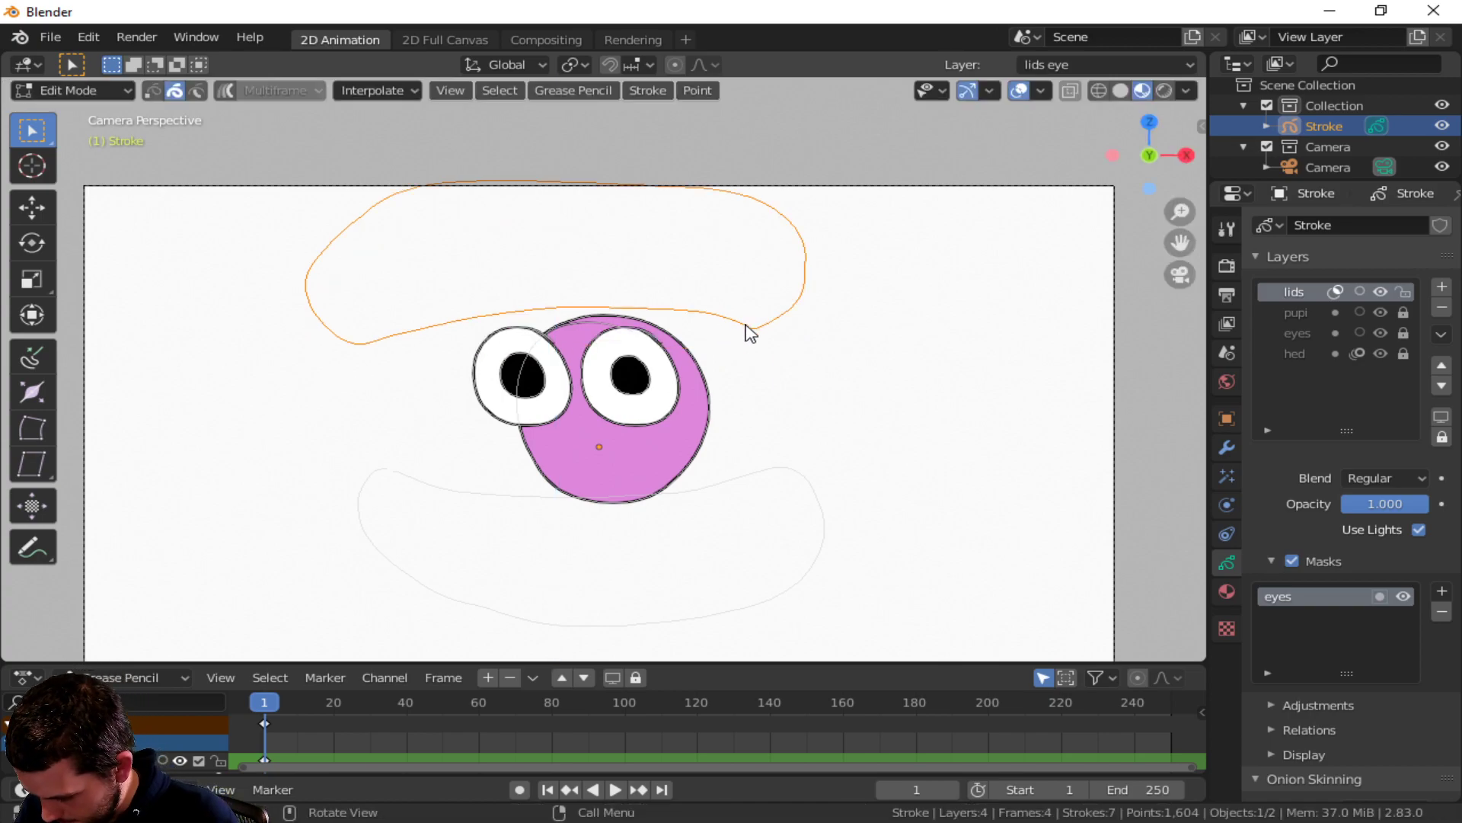
- Lock the lids eye layer, unlock the pupils layer and mask it with the eyes layer
{"action": "left_click", "coordinate": [1403, 292]}
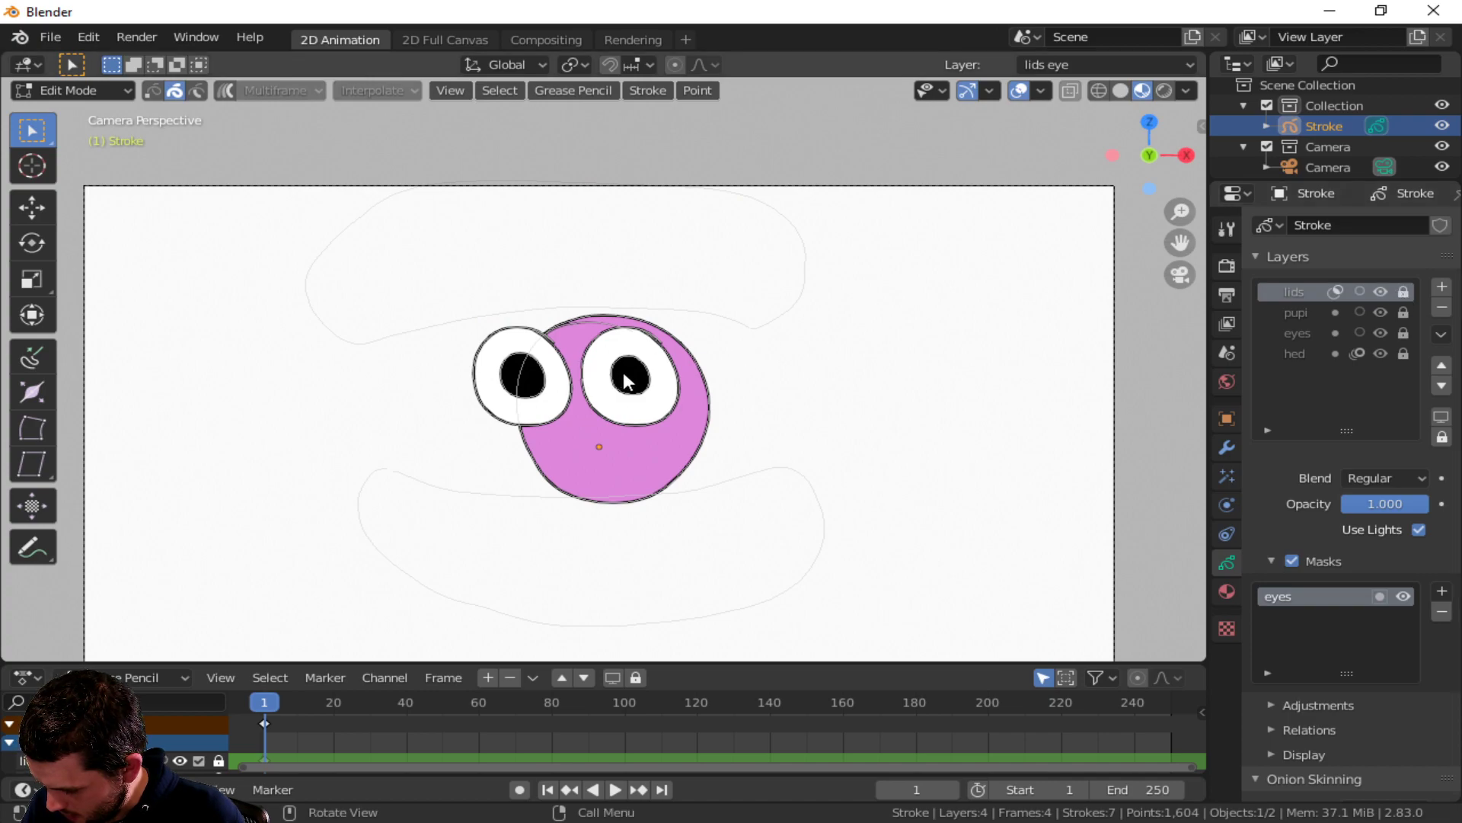
{"action": "left_click", "coordinate": [1403, 312]}
{"action": "left_click", "coordinate": [1301, 313]}
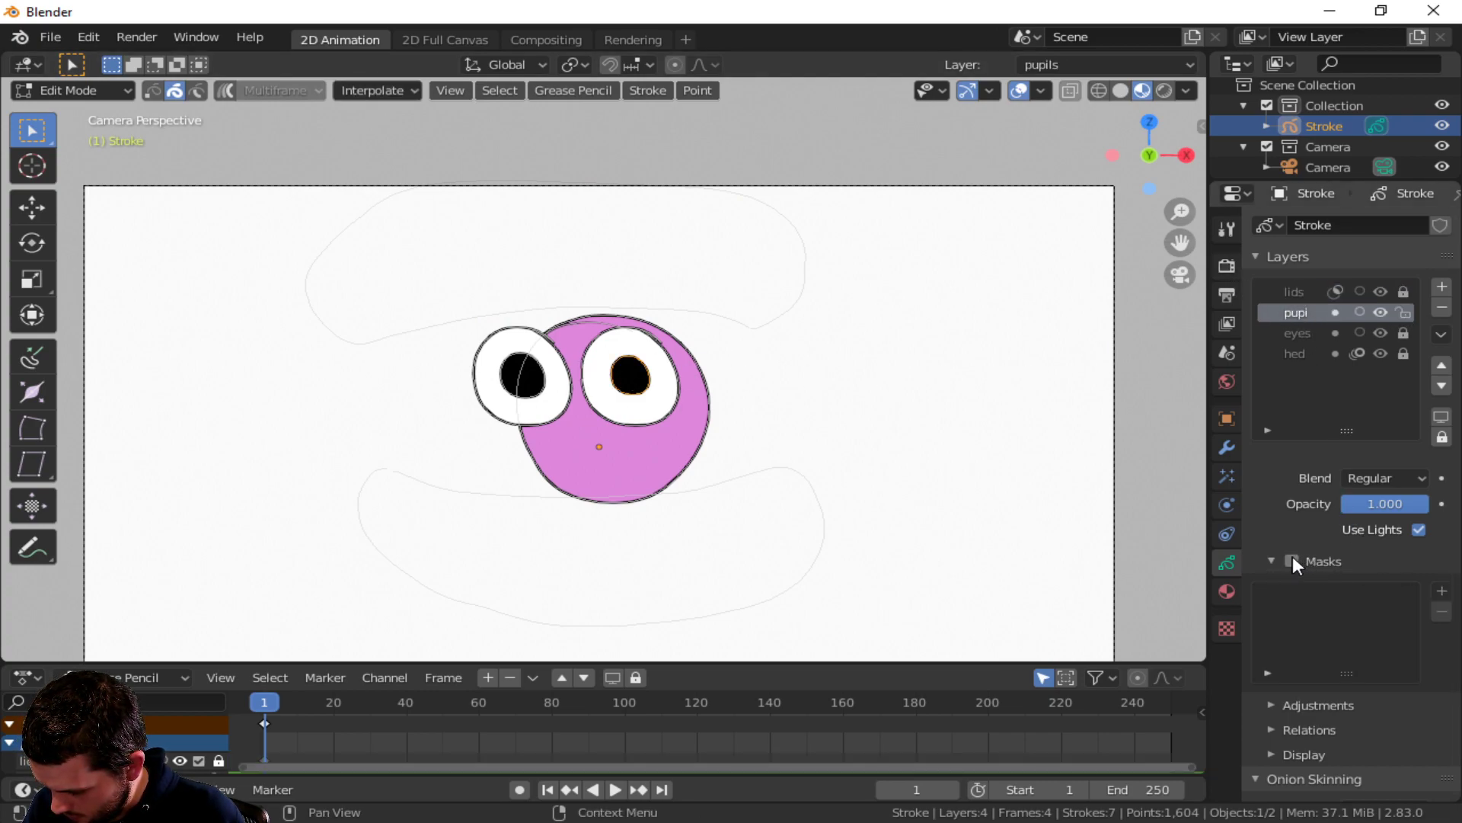
{"action": "left_click", "coordinate": [1442, 591]}
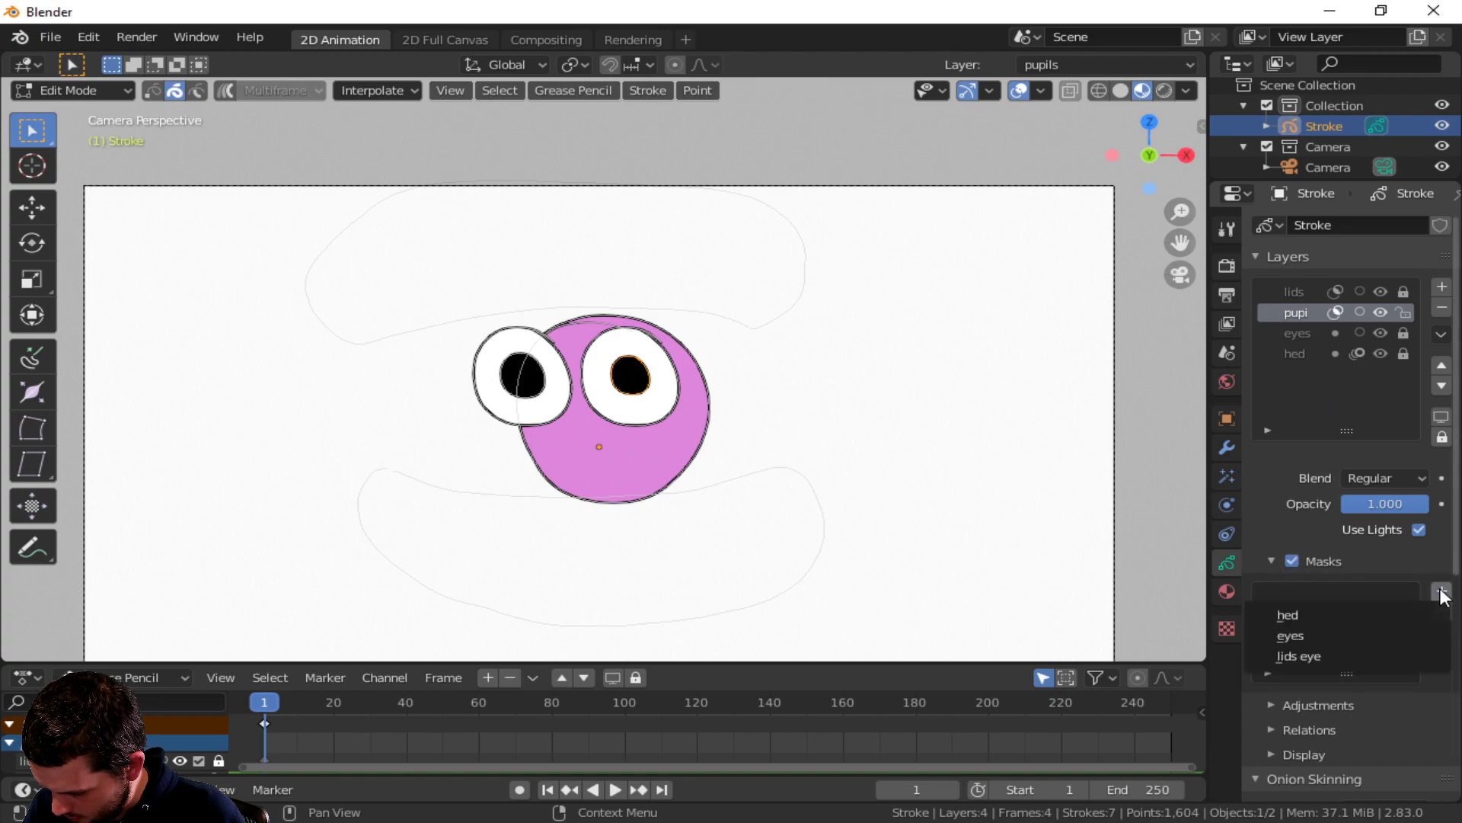
{"action": "left_click", "coordinate": [1351, 635]}
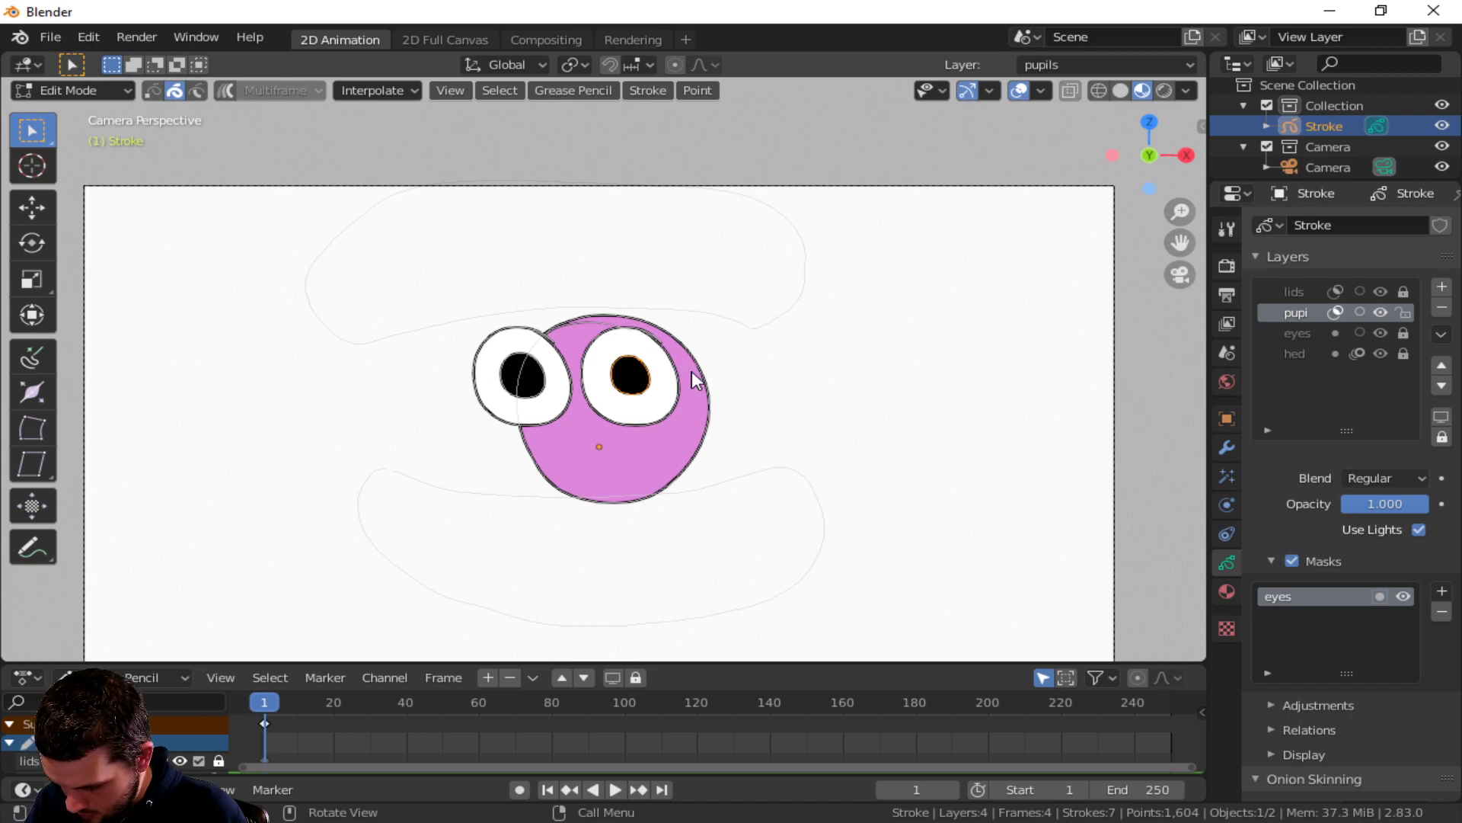
- Try moving the selected pupil inside its eye, cancel the move and return to Object Mode
{"action": "key", "text": "g"}
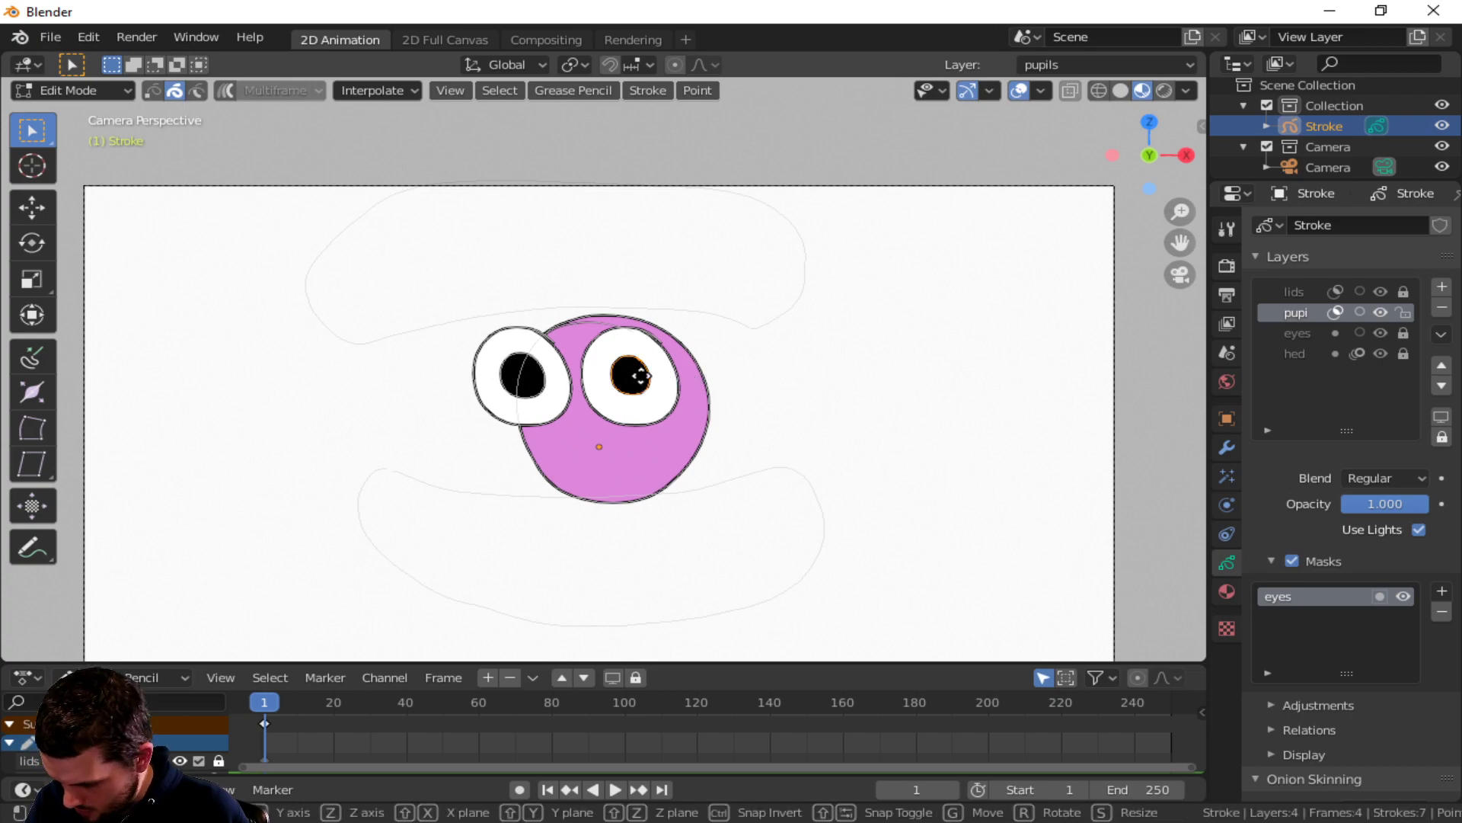
{"action": "right_click", "coordinate": [670, 352]}
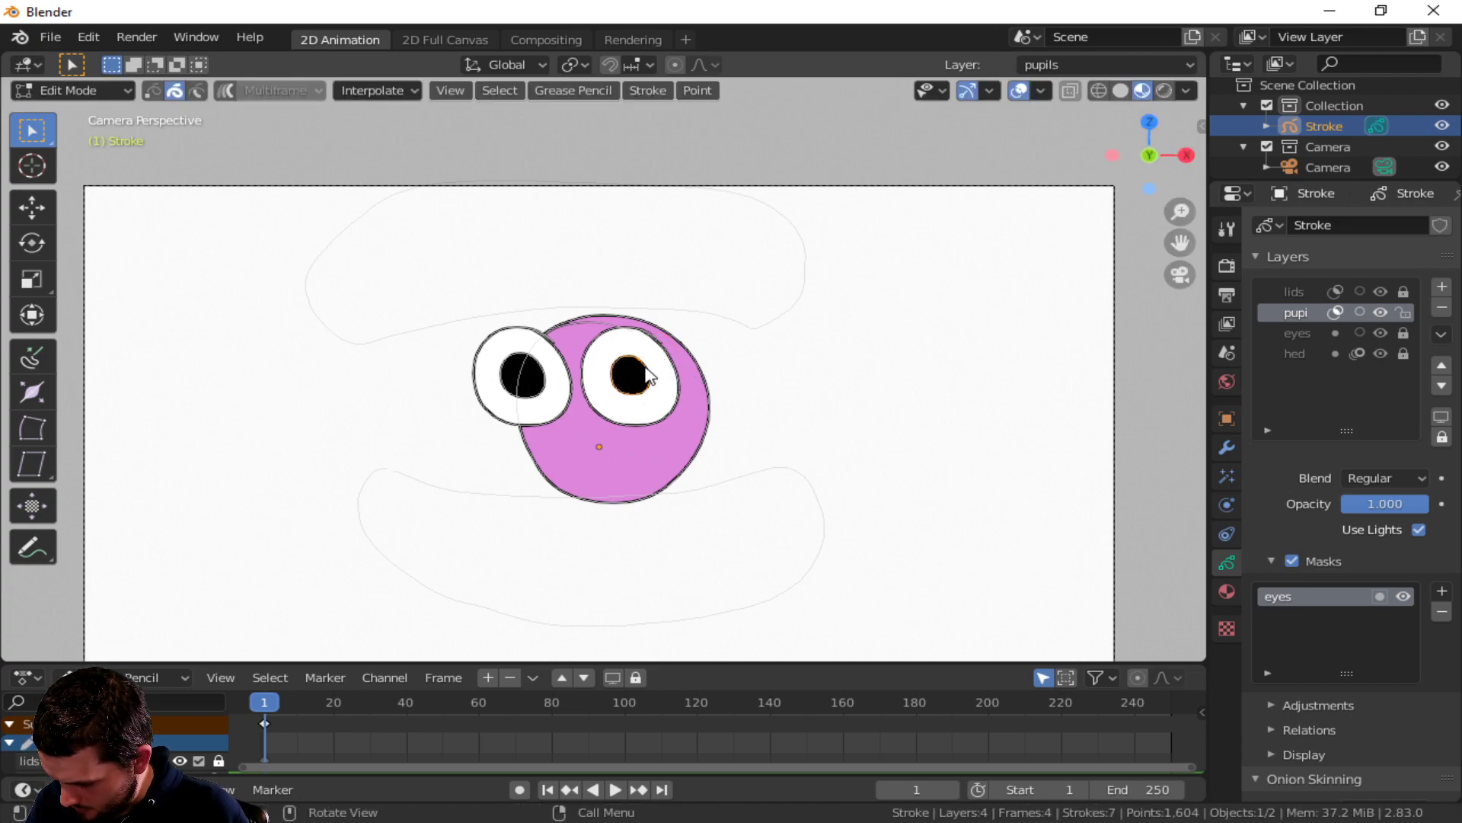
{"action": "left_click", "coordinate": [89, 98]}
{"action": "left_click", "coordinate": [84, 111]}
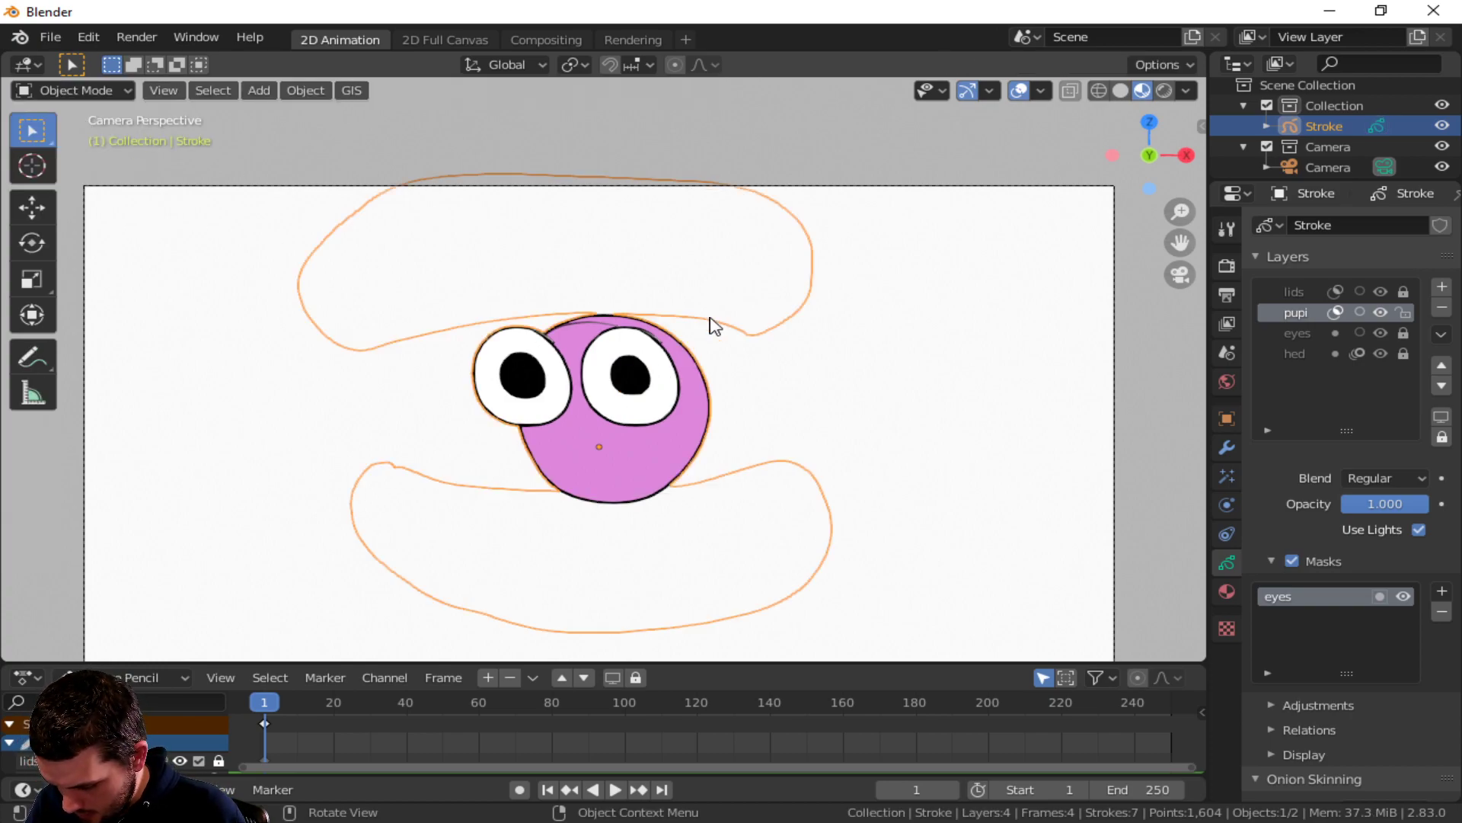
- Save the project as "2d character pink 001" in the Watch the door folder
{"action": "left_click", "coordinate": [50, 37]}
{"action": "left_click", "coordinate": [71, 195]}
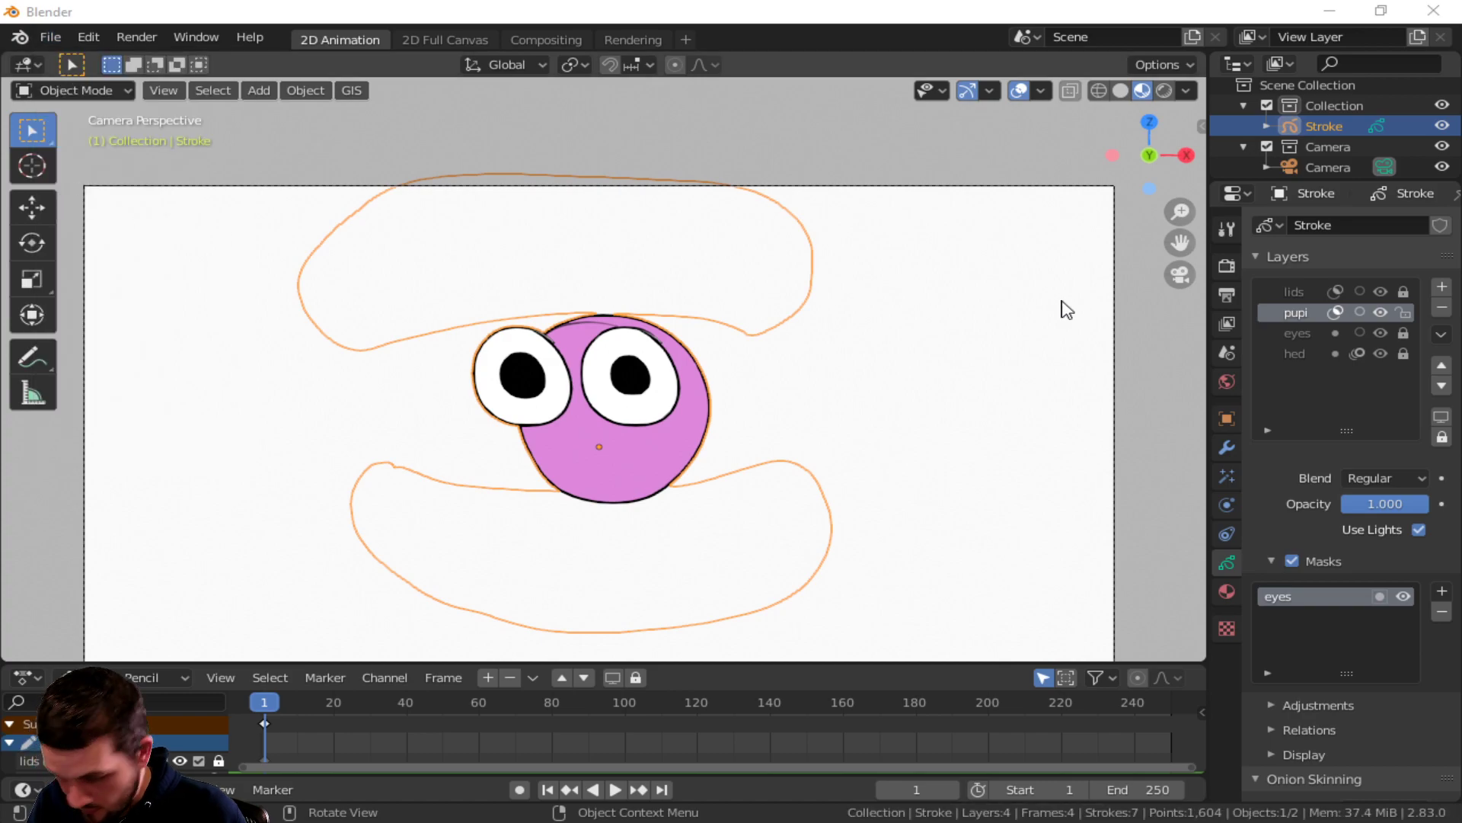
{"action": "left_click_drag", "start_coordinate": [1461, 200], "coordinate": [509, 76]}
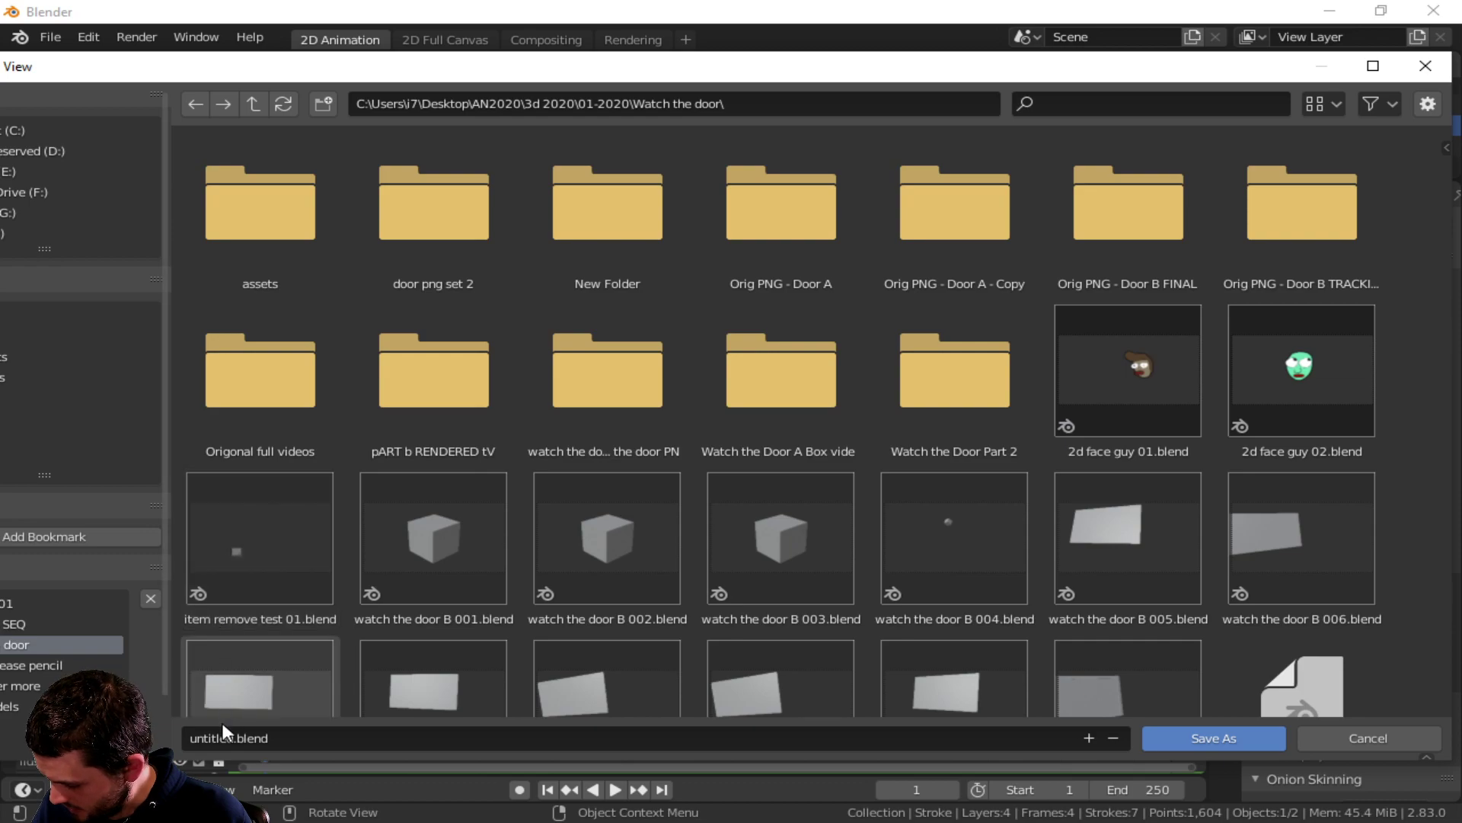
{"action": "left_click", "coordinate": [257, 737]}
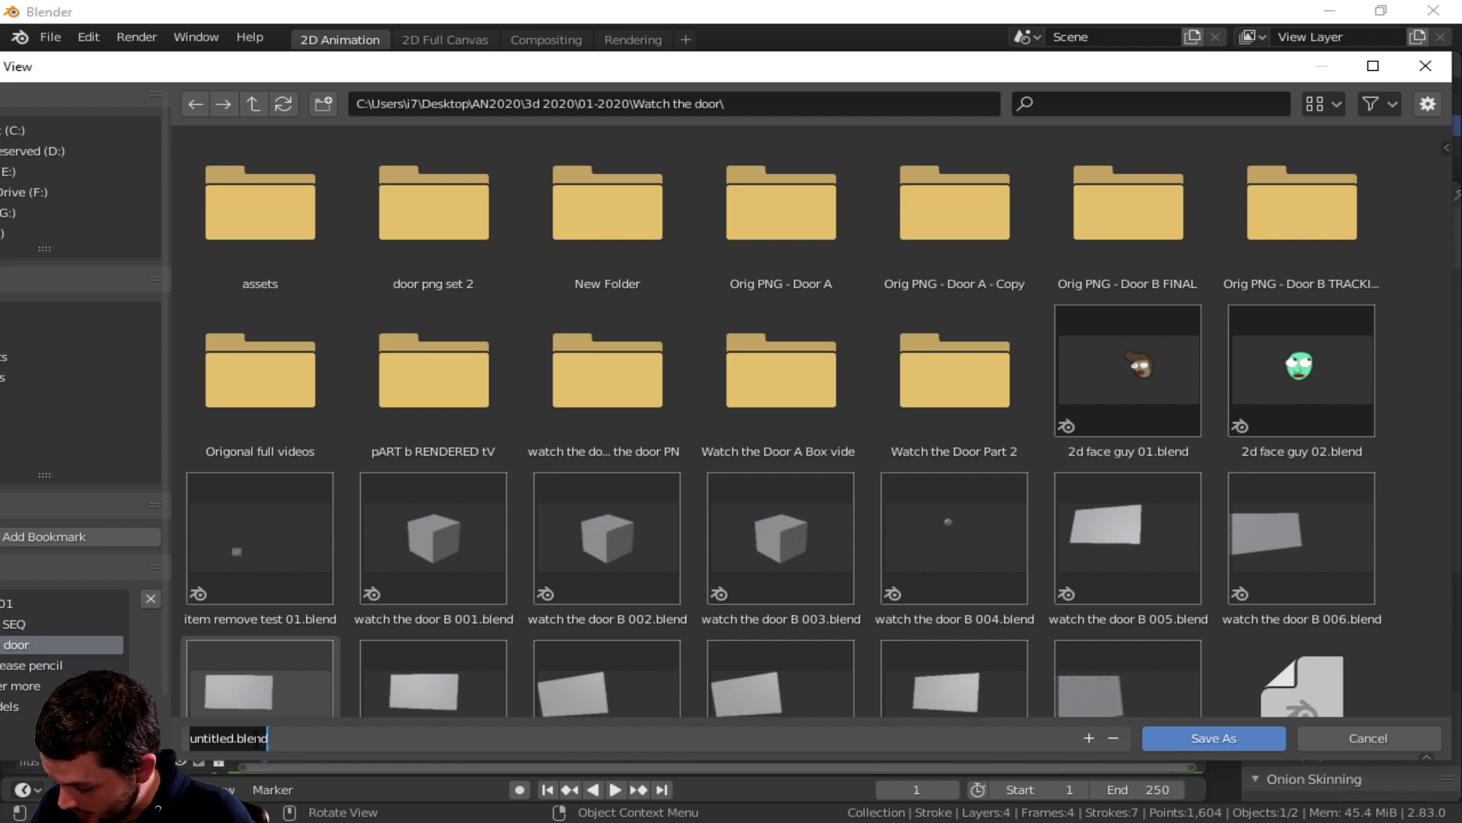
{"action": "type", "text": "2"}
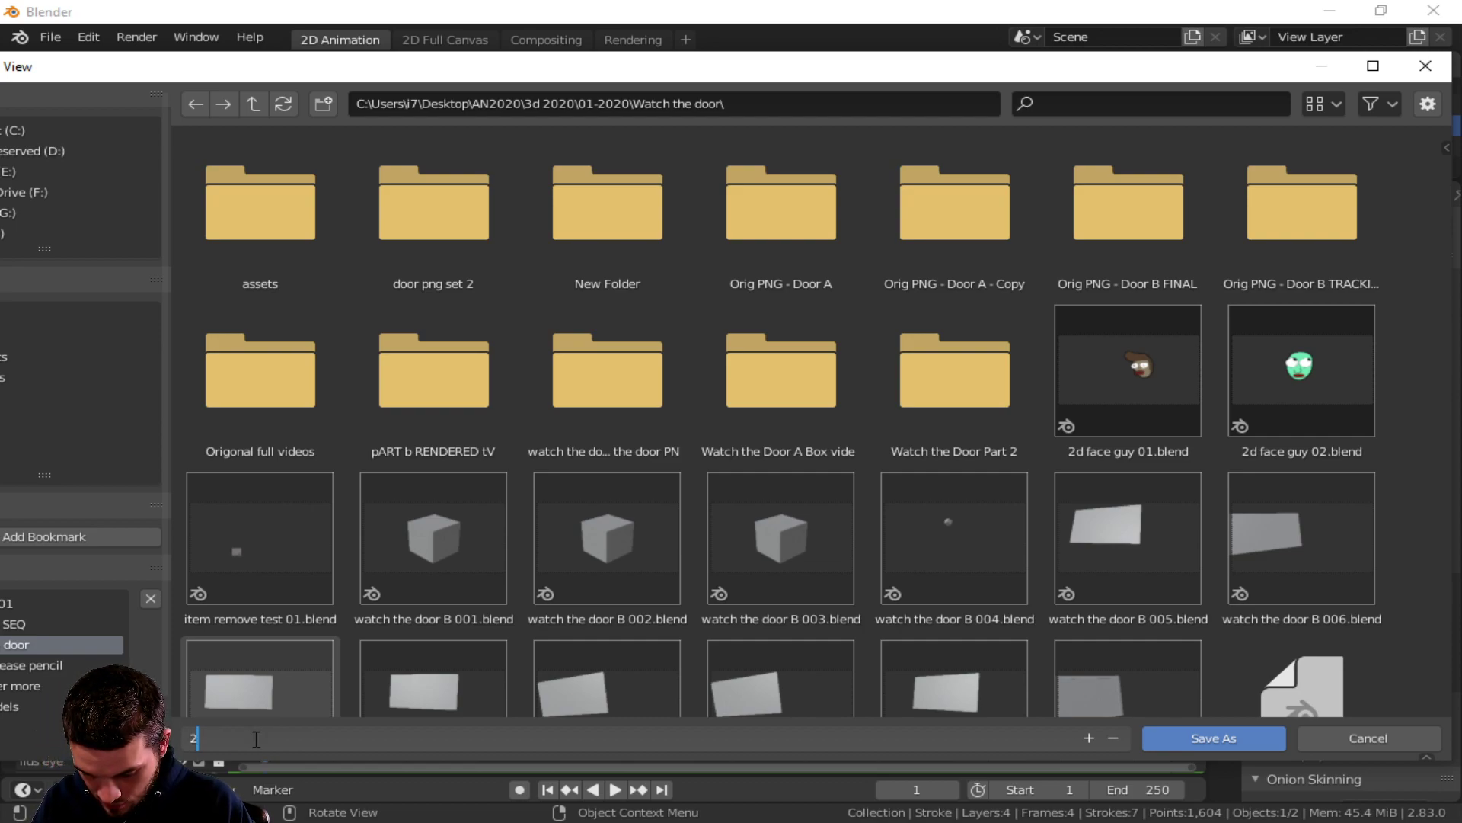
{"action": "type", "text": "d chara"}
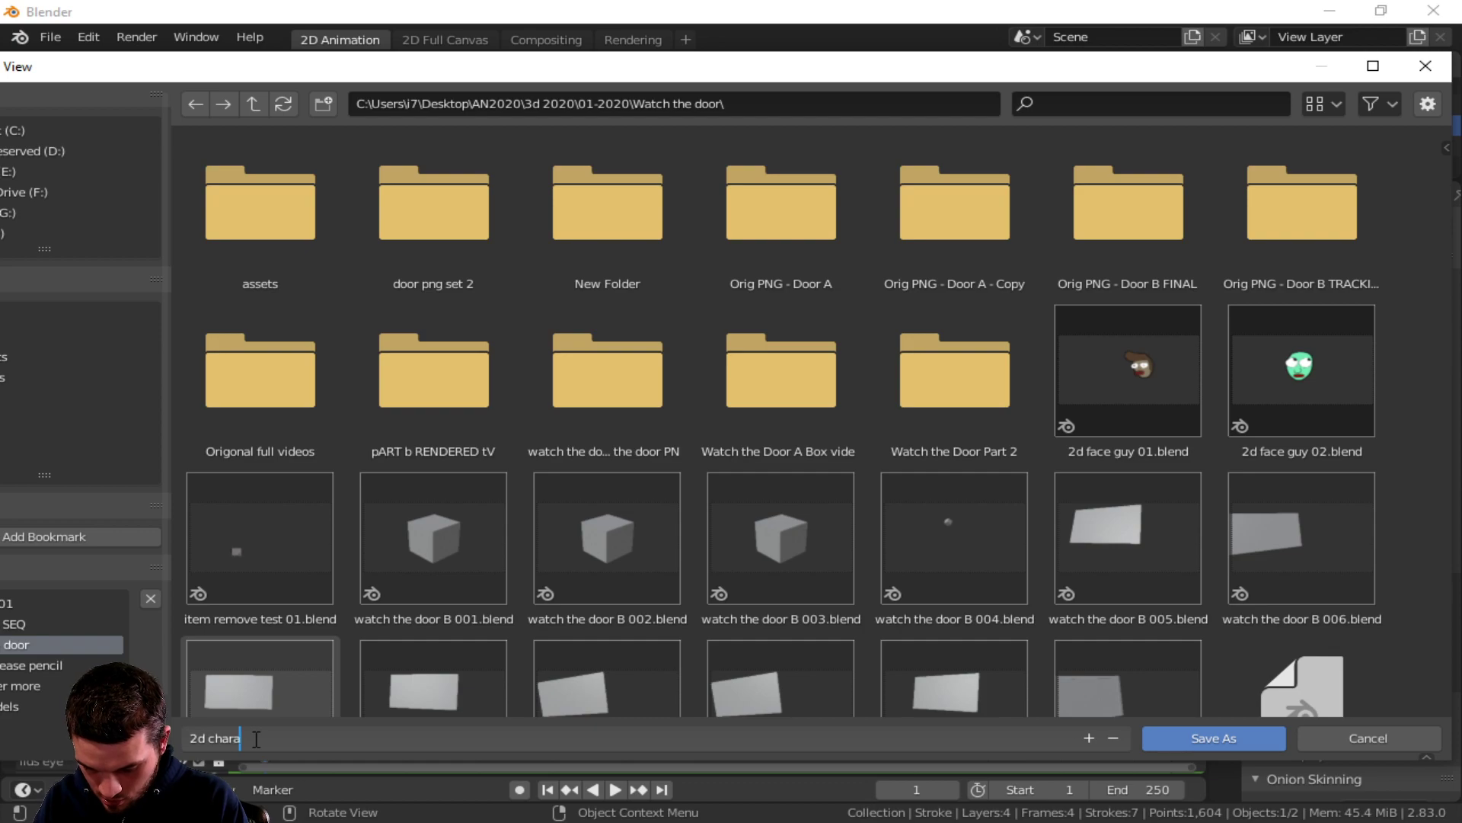
{"action": "type", "text": "cter pink"}
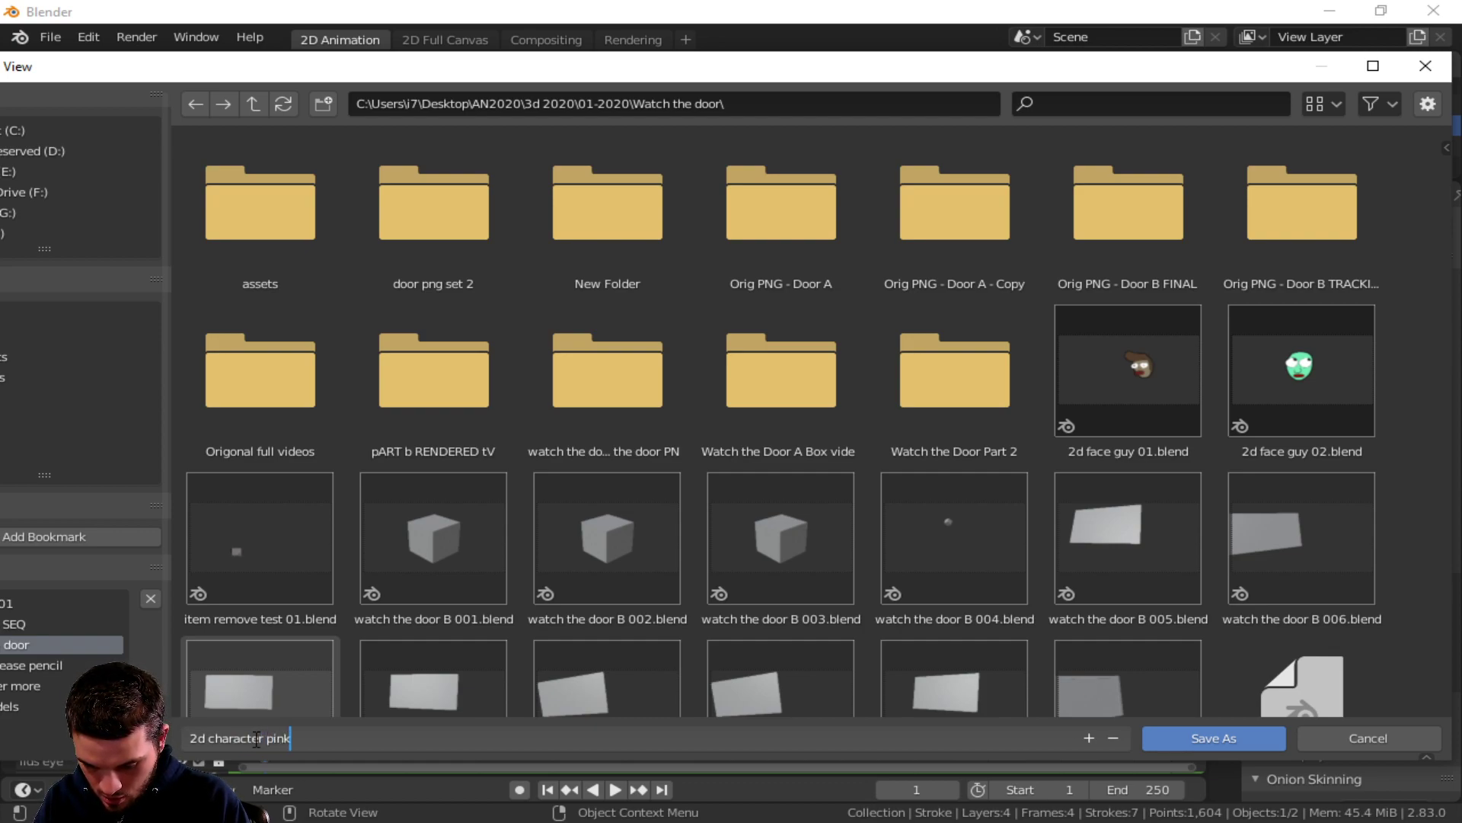
{"action": "type", "text": " 001"}
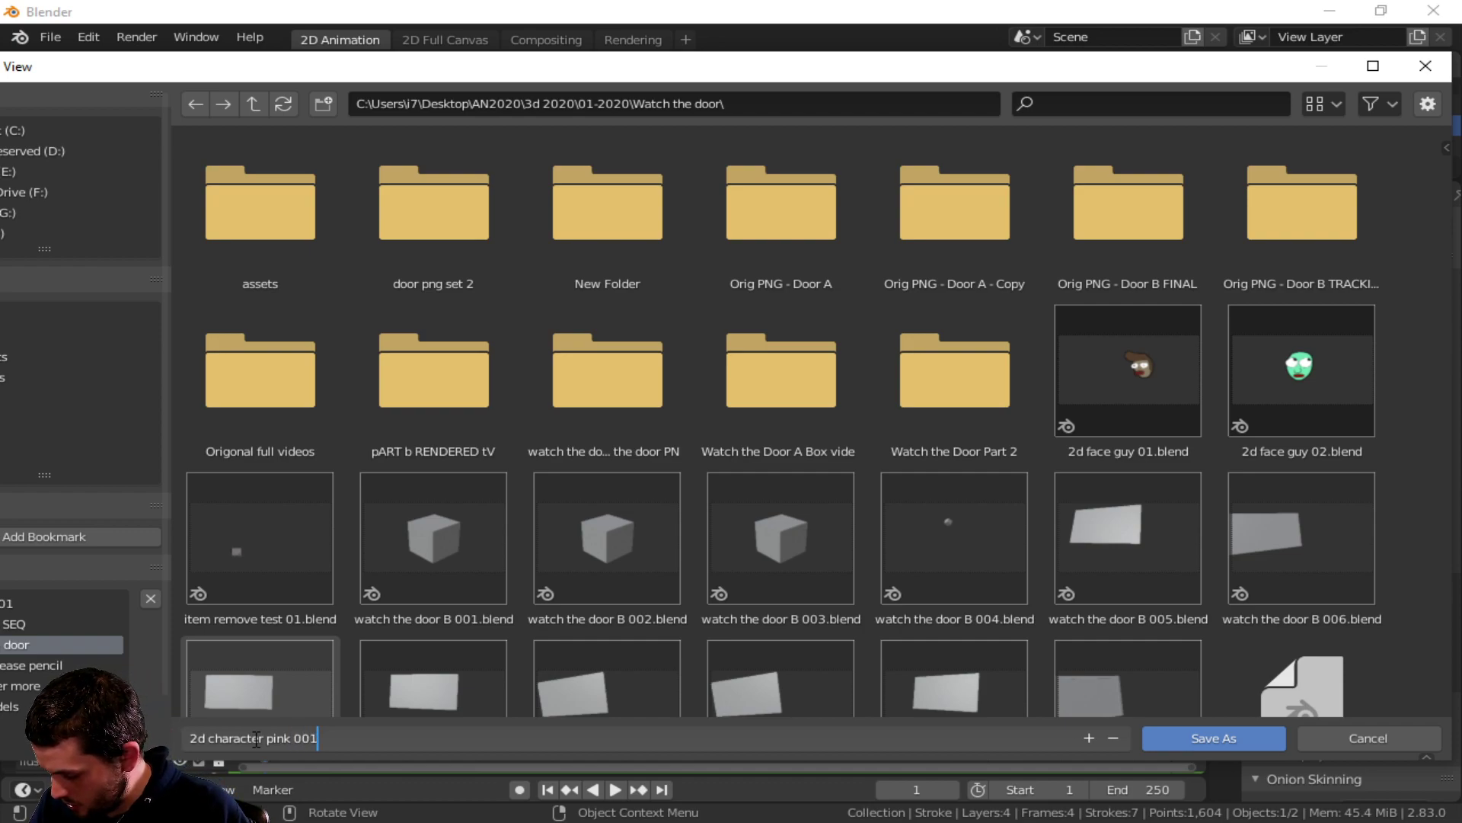
{"action": "key", "text": "Return"}
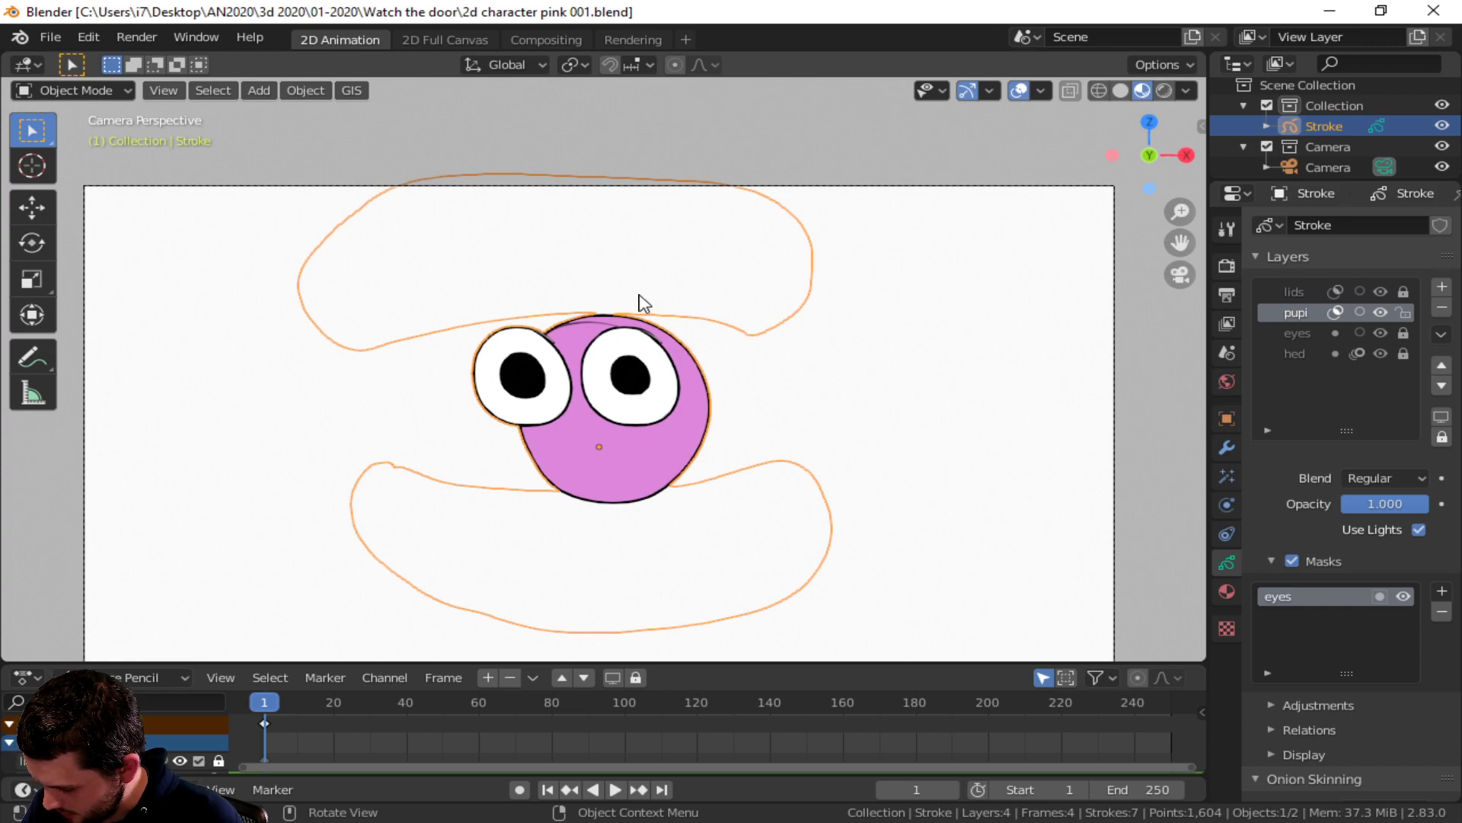
- Rename the Stroke object to "hed" in the outliner
{"action": "left_click", "coordinate": [237, 186]}
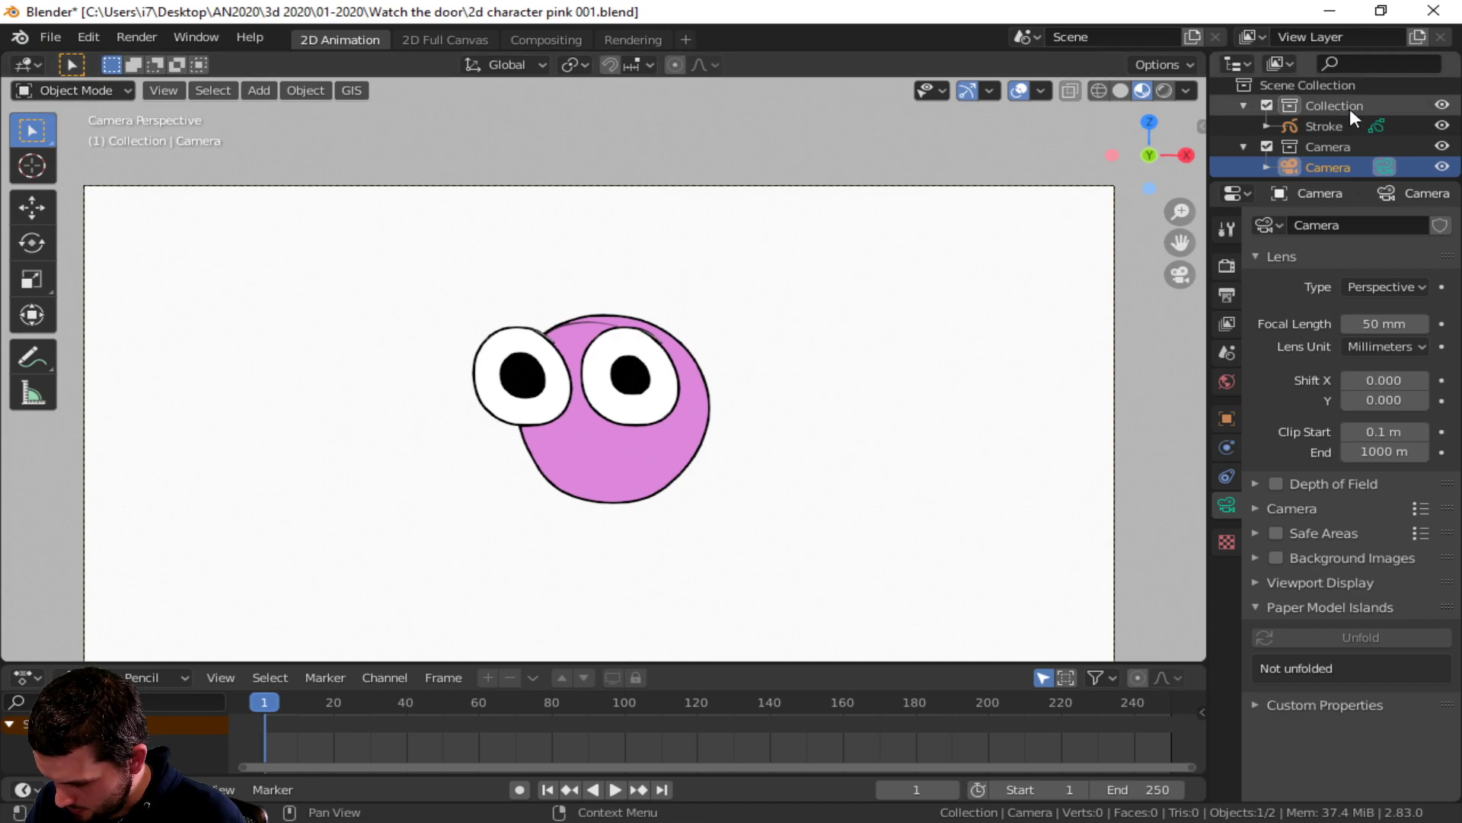
{"action": "left_click", "coordinate": [1345, 131]}
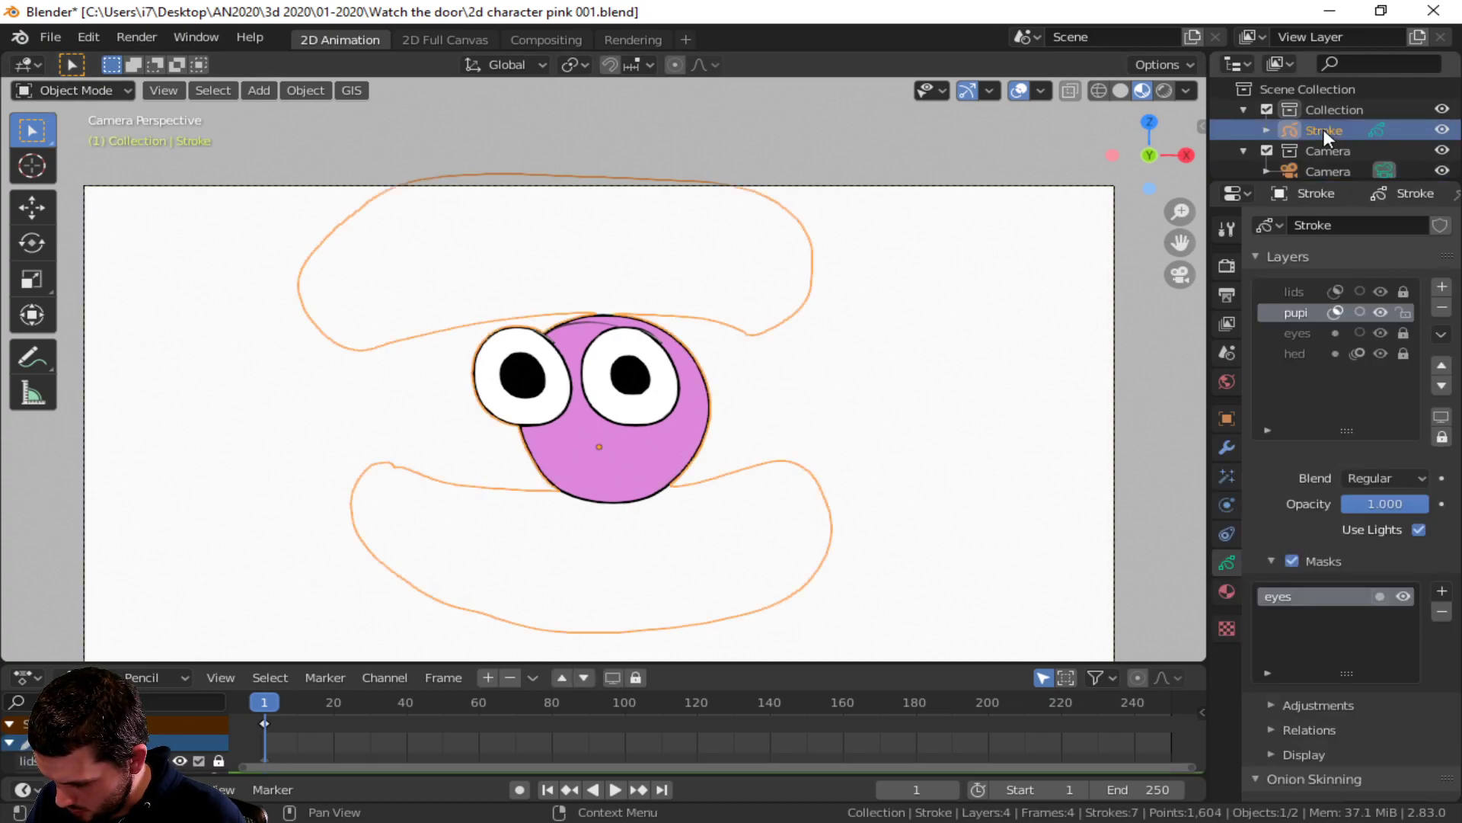
{"action": "double_click", "coordinate": [1323, 129]}
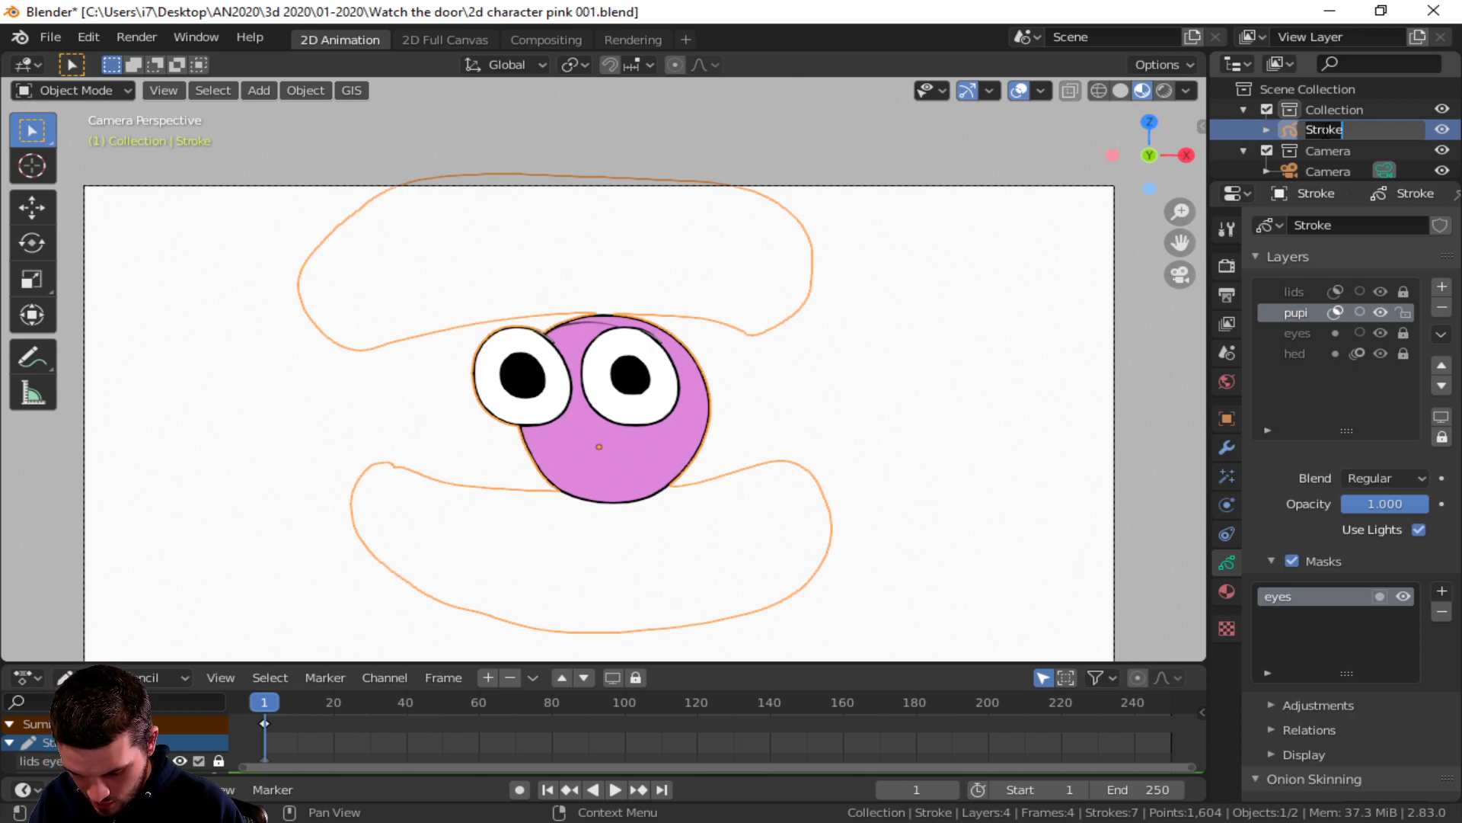
{"action": "type", "text": "hed"}
{"action": "key", "text": "Return"}
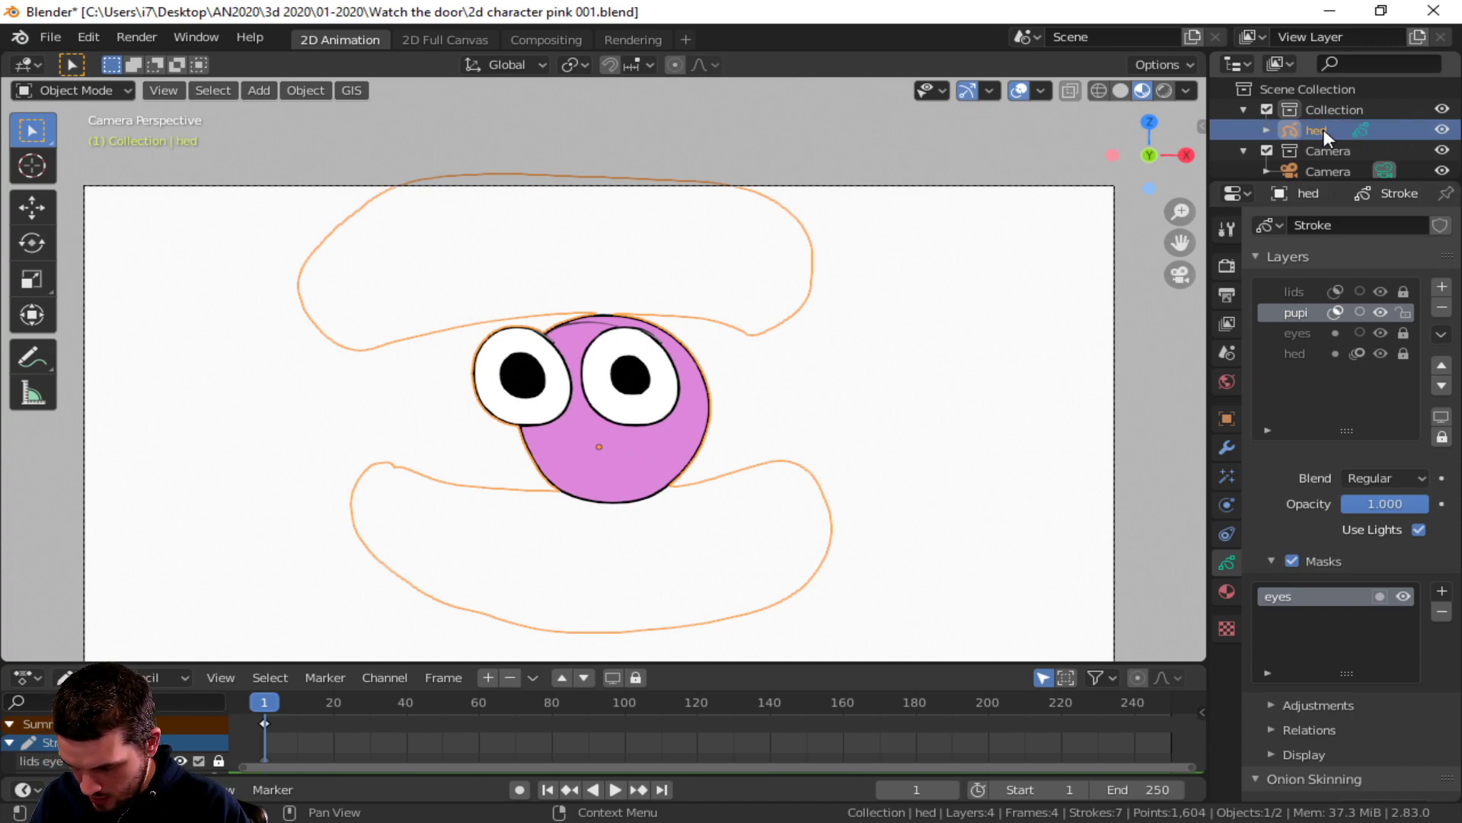
- Rename the collection containing the head to "pink" and save the file
{"action": "double_click", "coordinate": [1333, 111]}
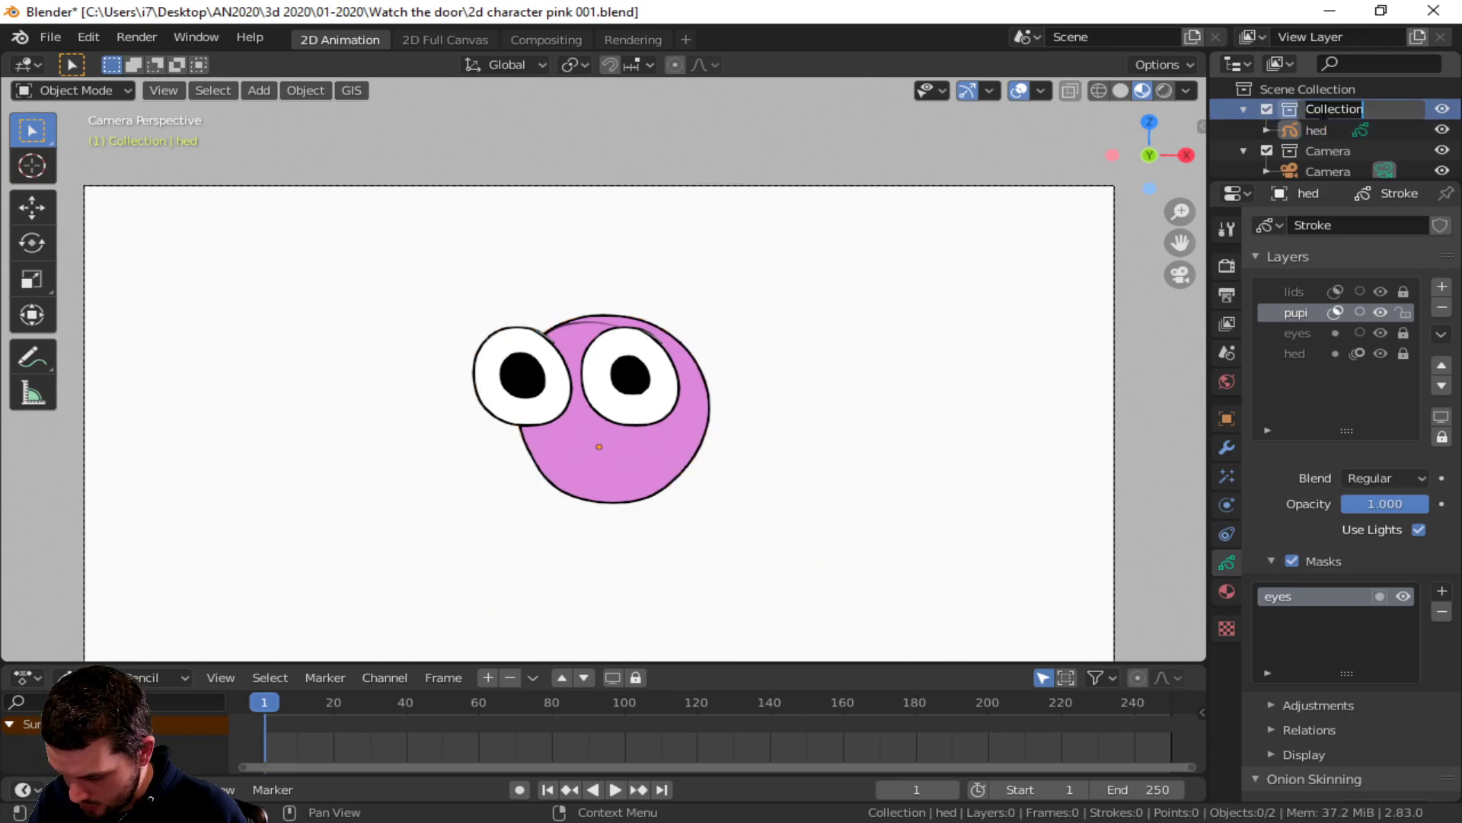
{"action": "type", "text": "pink"}
{"action": "key", "text": "Return"}
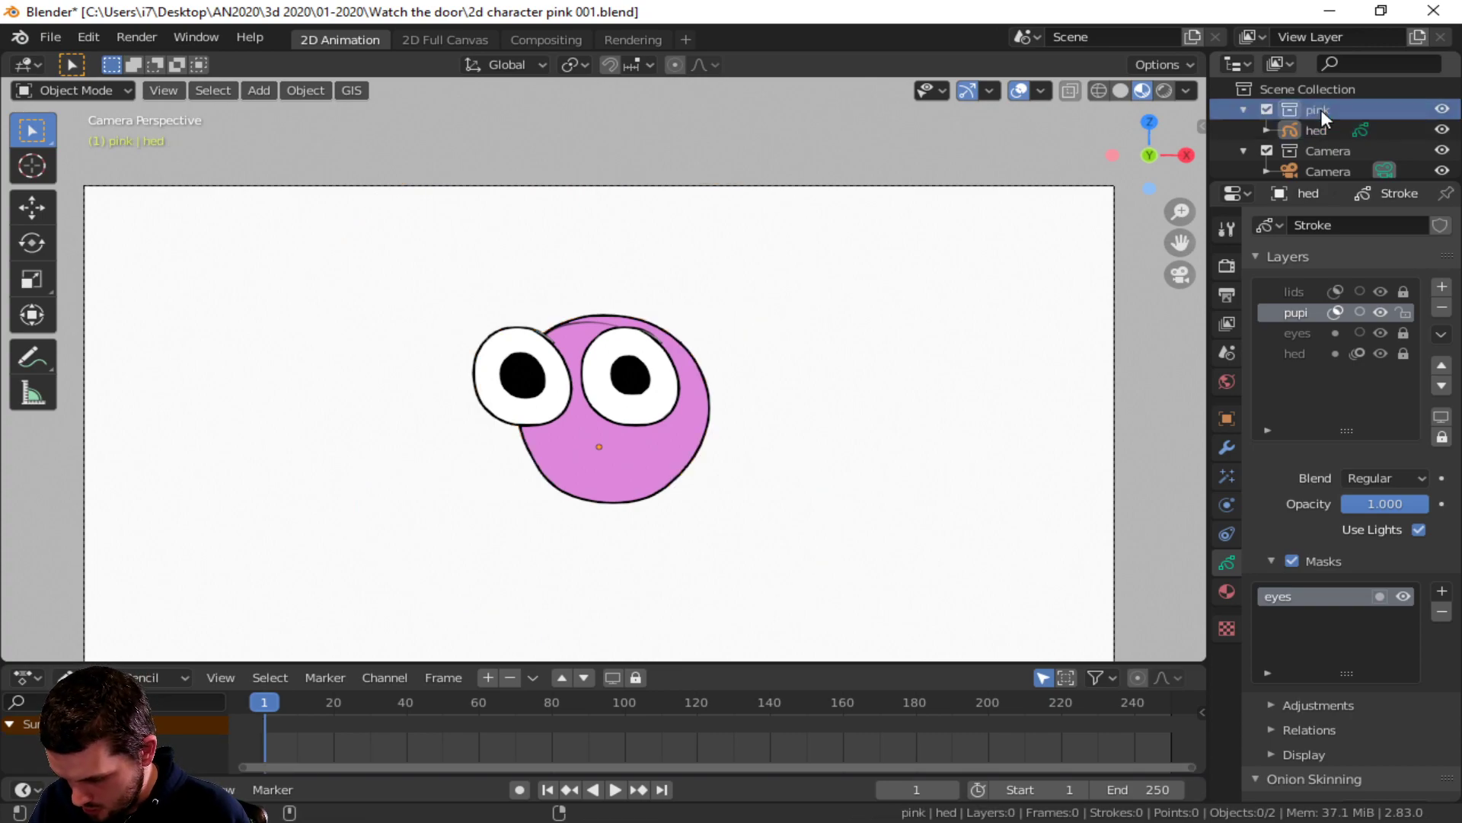
{"action": "key", "text": "ctrl+s"}
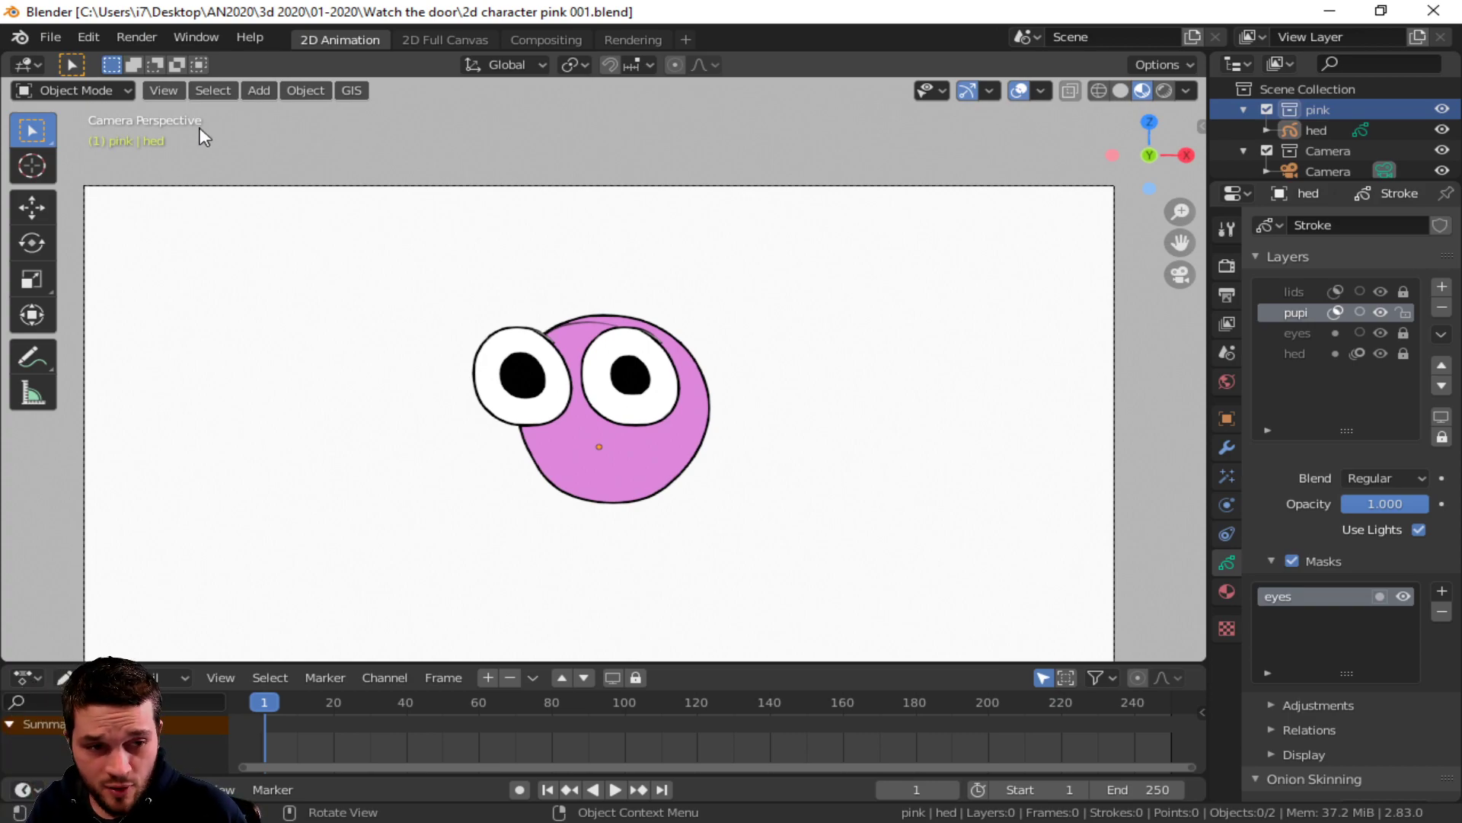
- Select the character head and add a lattice object to the scene
{"action": "left_click", "coordinate": [622, 369]}
{"action": "key", "text": "shift+a"}
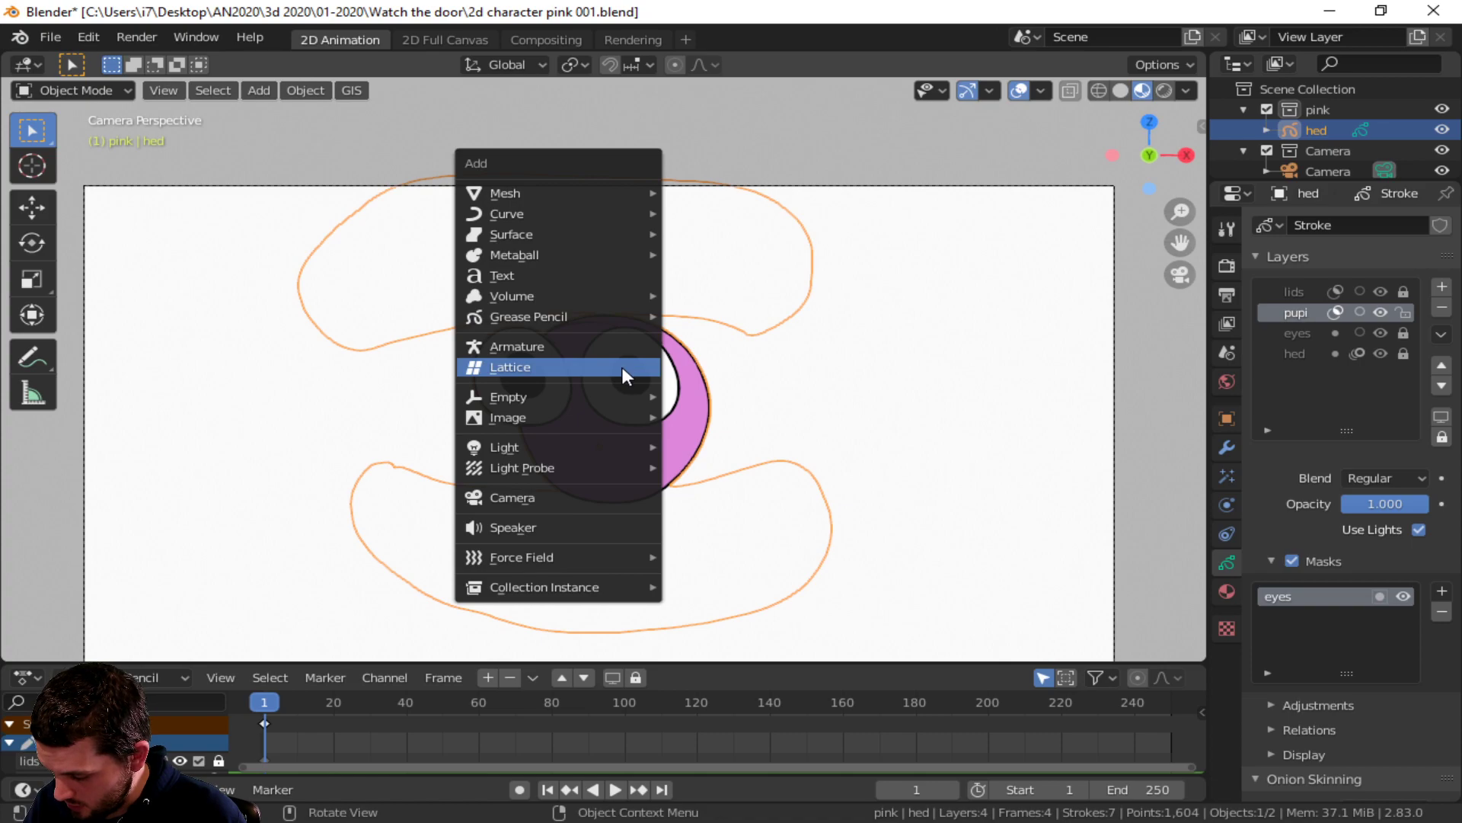
{"action": "left_click", "coordinate": [526, 367]}
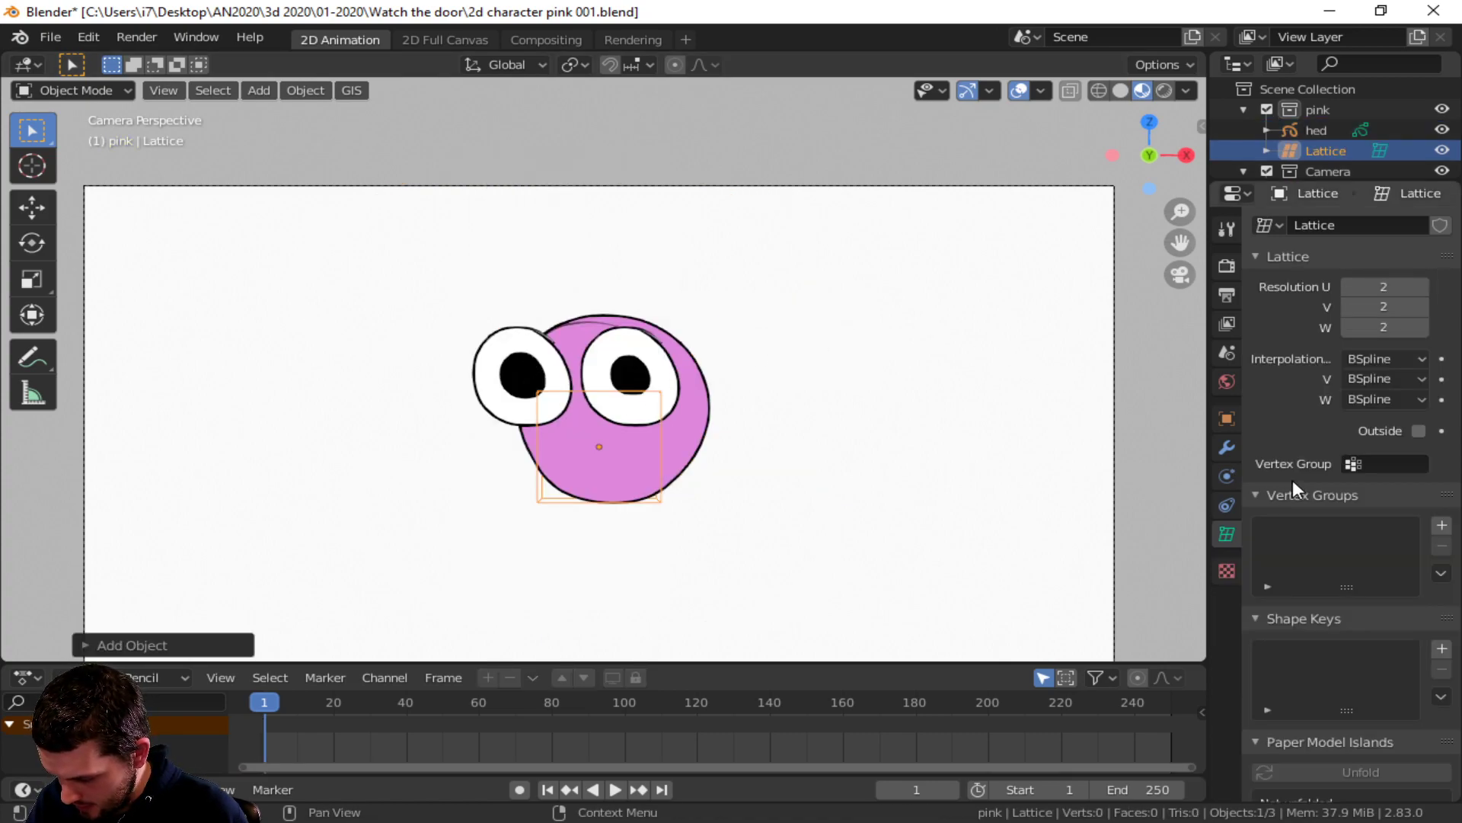
- Darken the world background colour and tint it a light beige
{"action": "left_click", "coordinate": [1228, 379]}
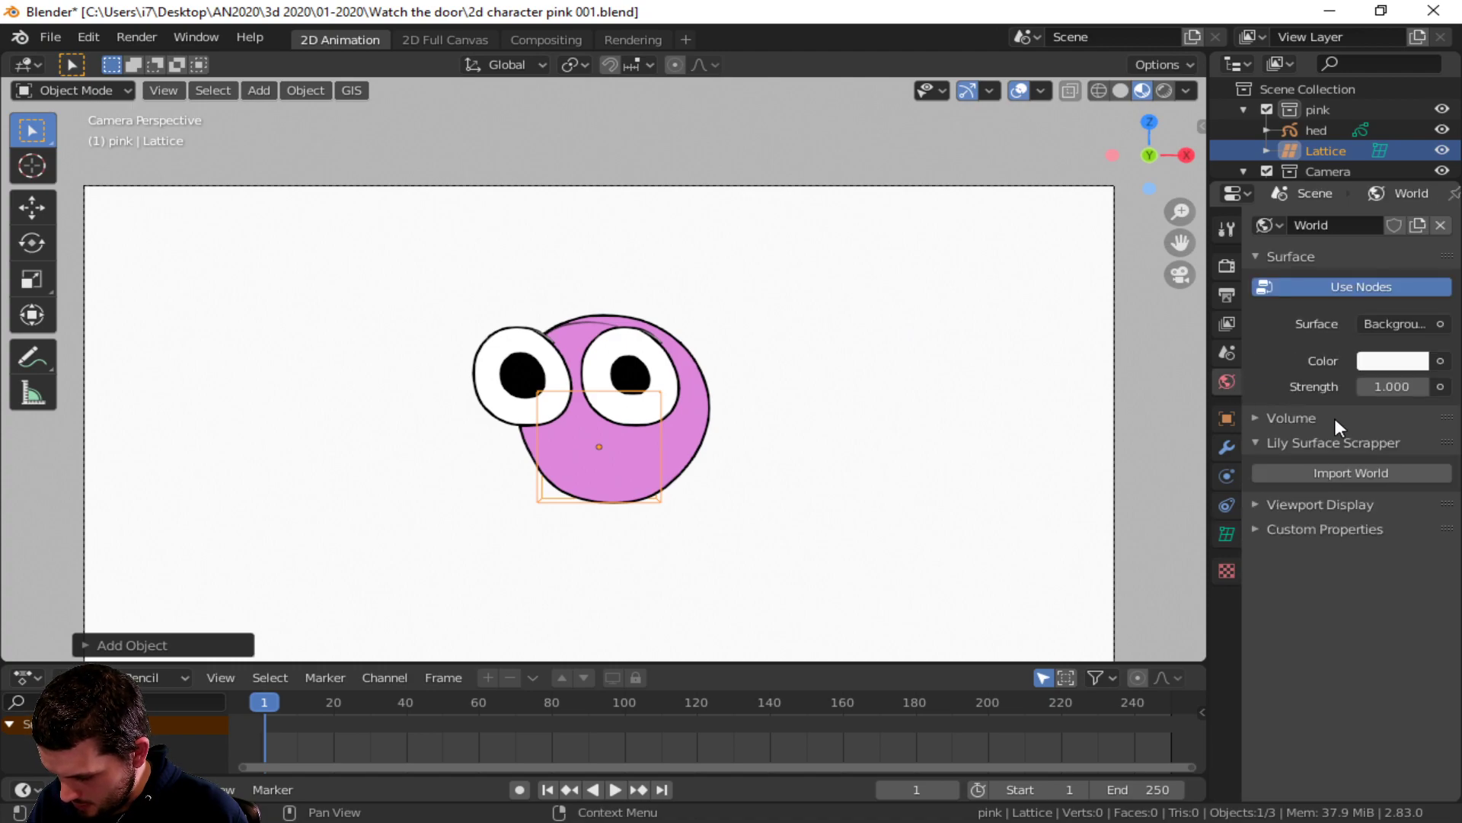
{"action": "left_click", "coordinate": [1378, 363]}
{"action": "left_click_drag", "start_coordinate": [1413, 89], "coordinate": [1411, 99]}
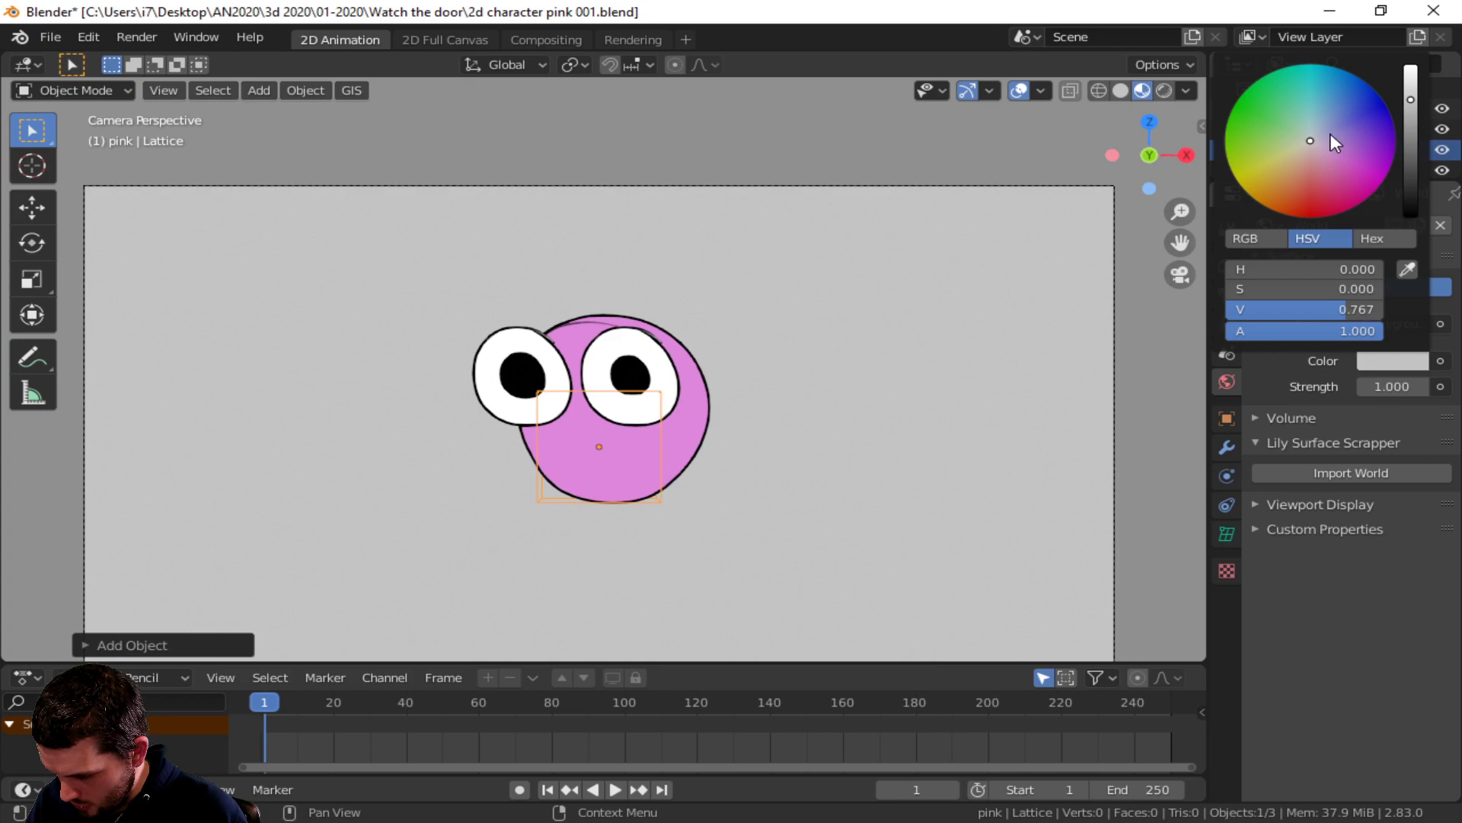
{"action": "left_click_drag", "start_coordinate": [1313, 143], "coordinate": [1302, 156]}
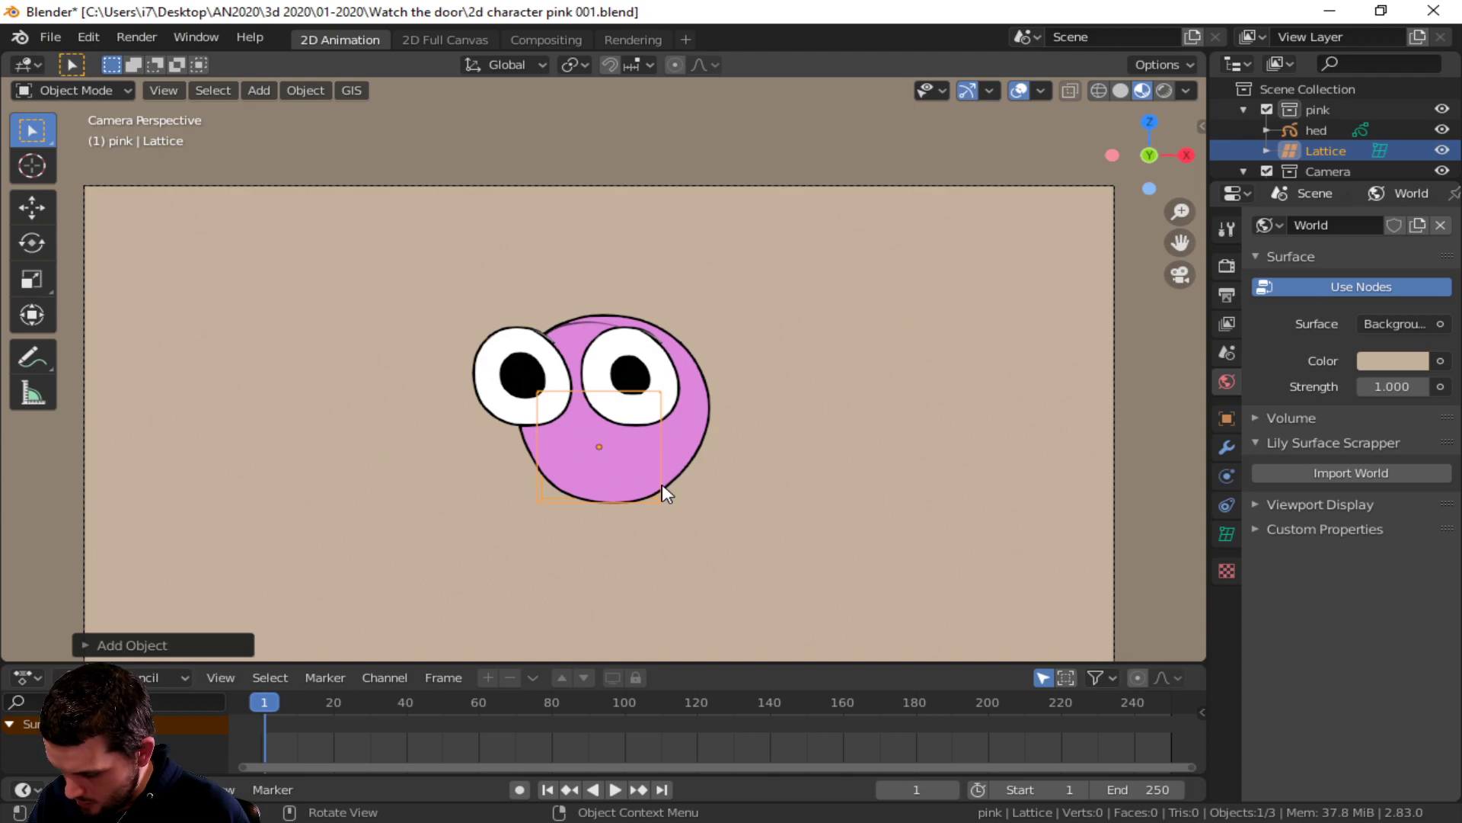
- Scale the lattice along X to the width of both eyes and shift it along X to centre it on them
{"action": "key", "text": "s"}
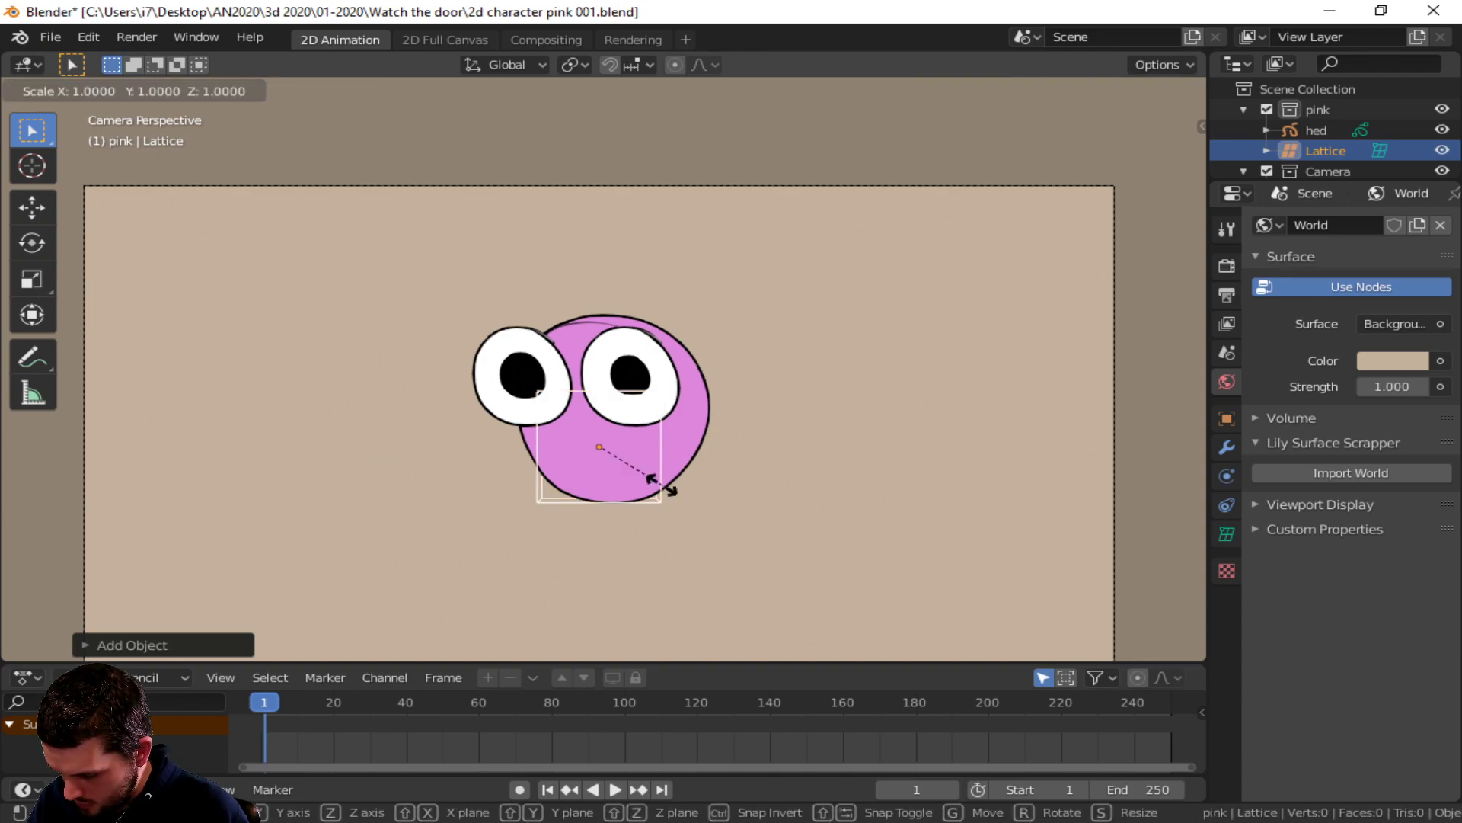
{"action": "key", "text": "x"}
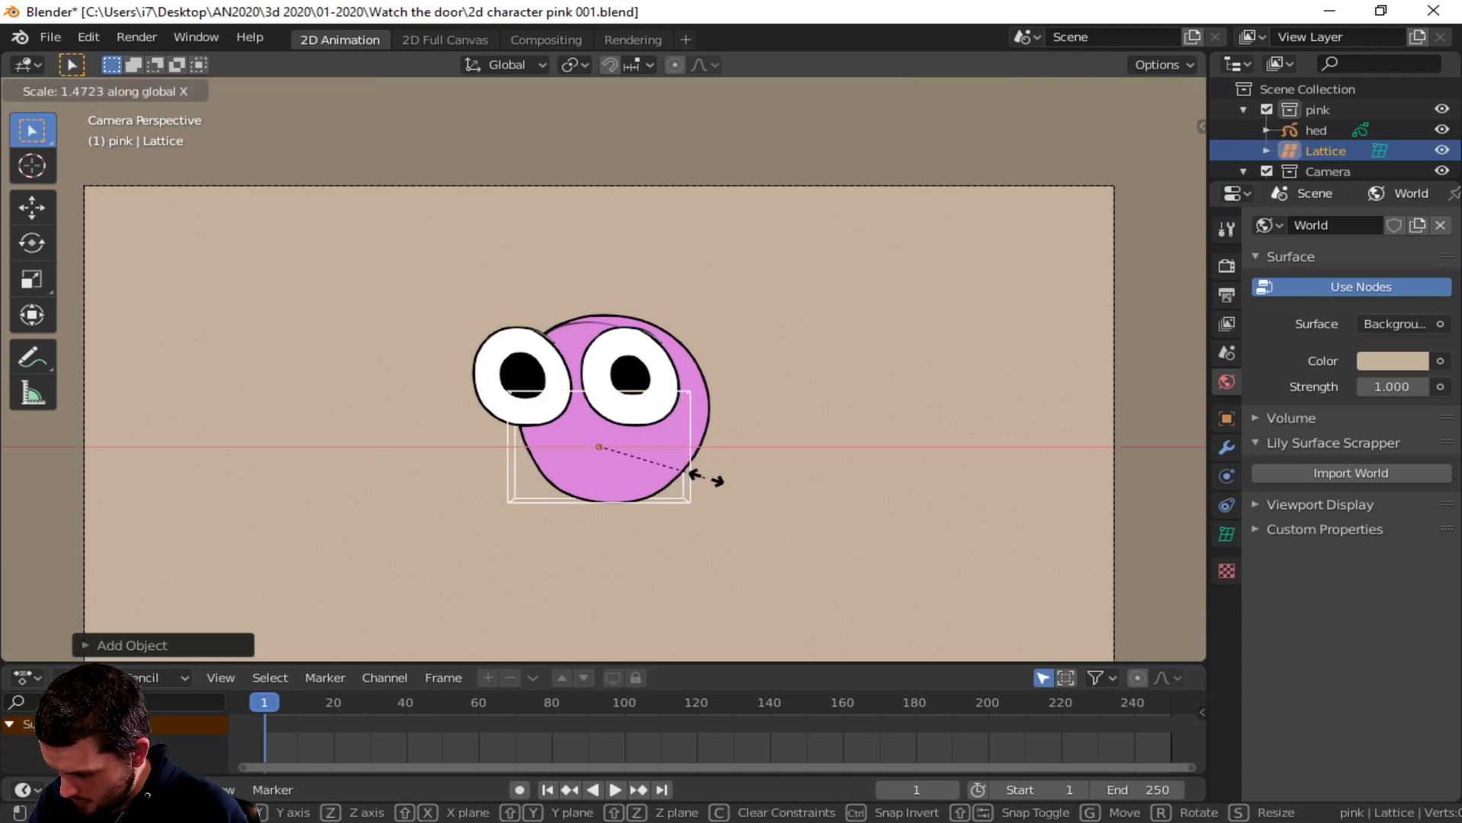
{"action": "left_click", "coordinate": [750, 488]}
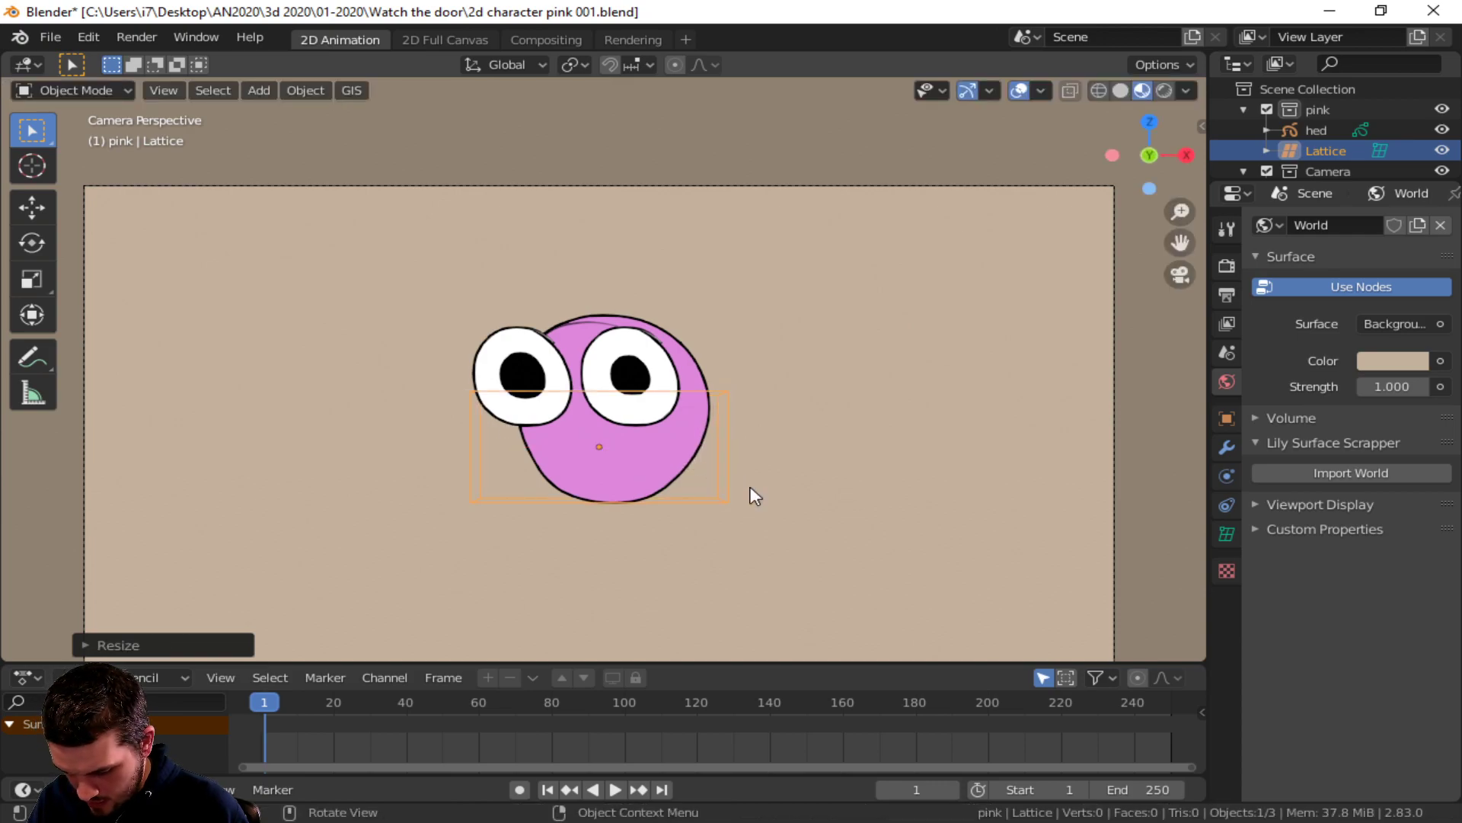
{"action": "key", "text": "g"}
{"action": "key", "text": "x"}
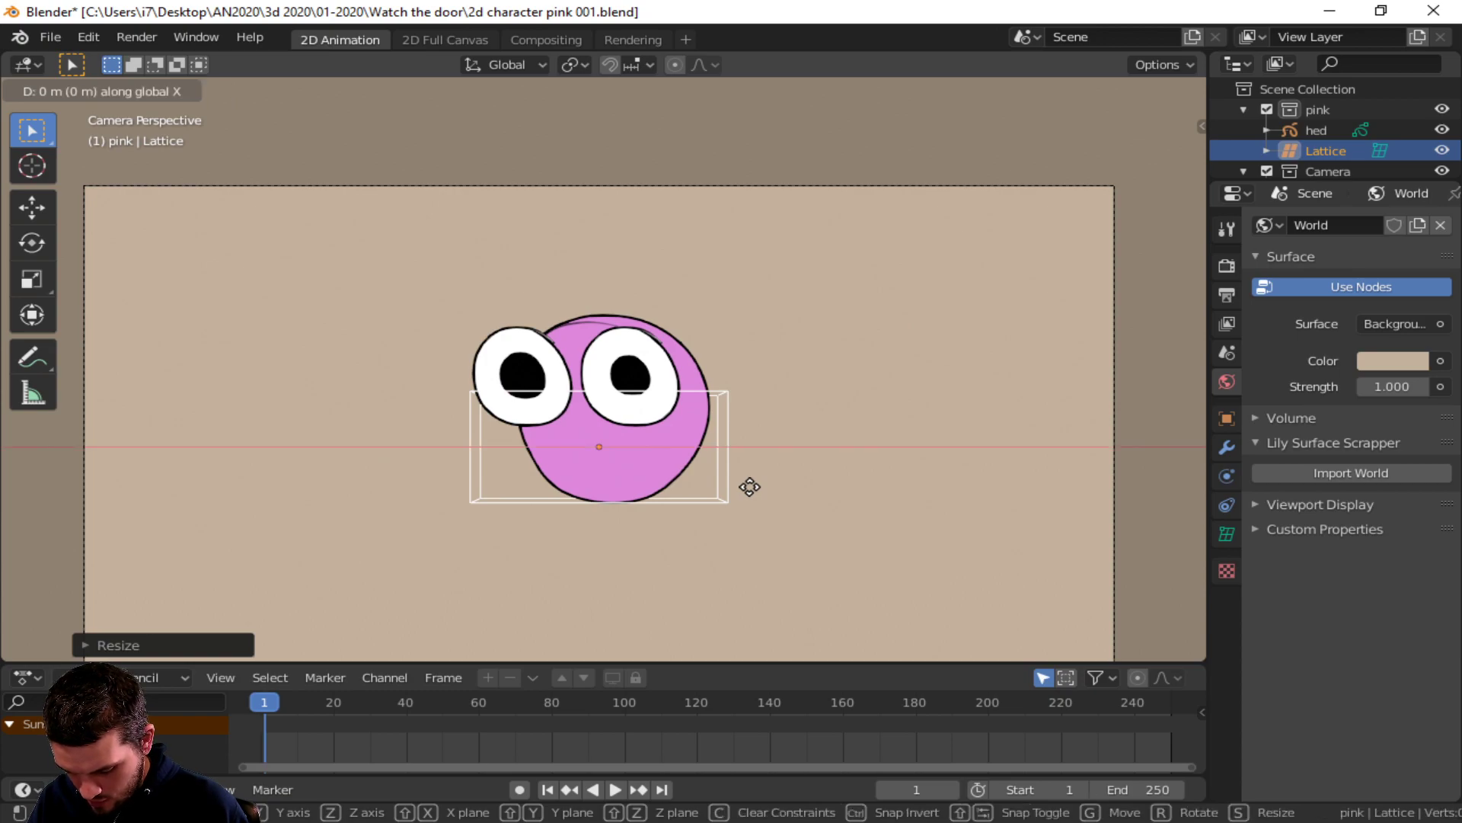
{"action": "left_click", "coordinate": [736, 496]}
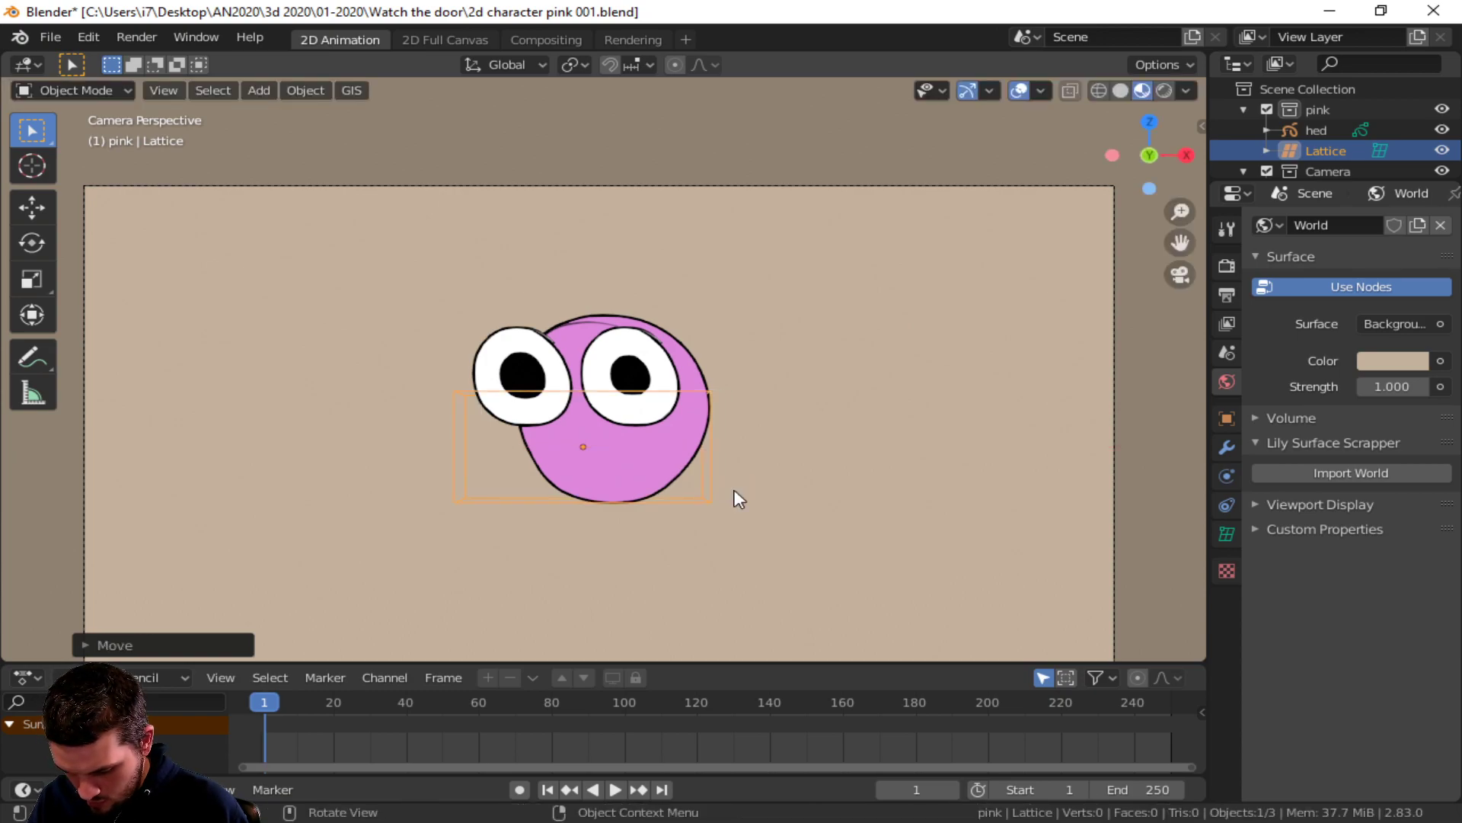
- Move the lattice up along Z over the eyes and scale it taller along Z to enclose them
{"action": "key", "text": "g"}
{"action": "key", "text": "z"}
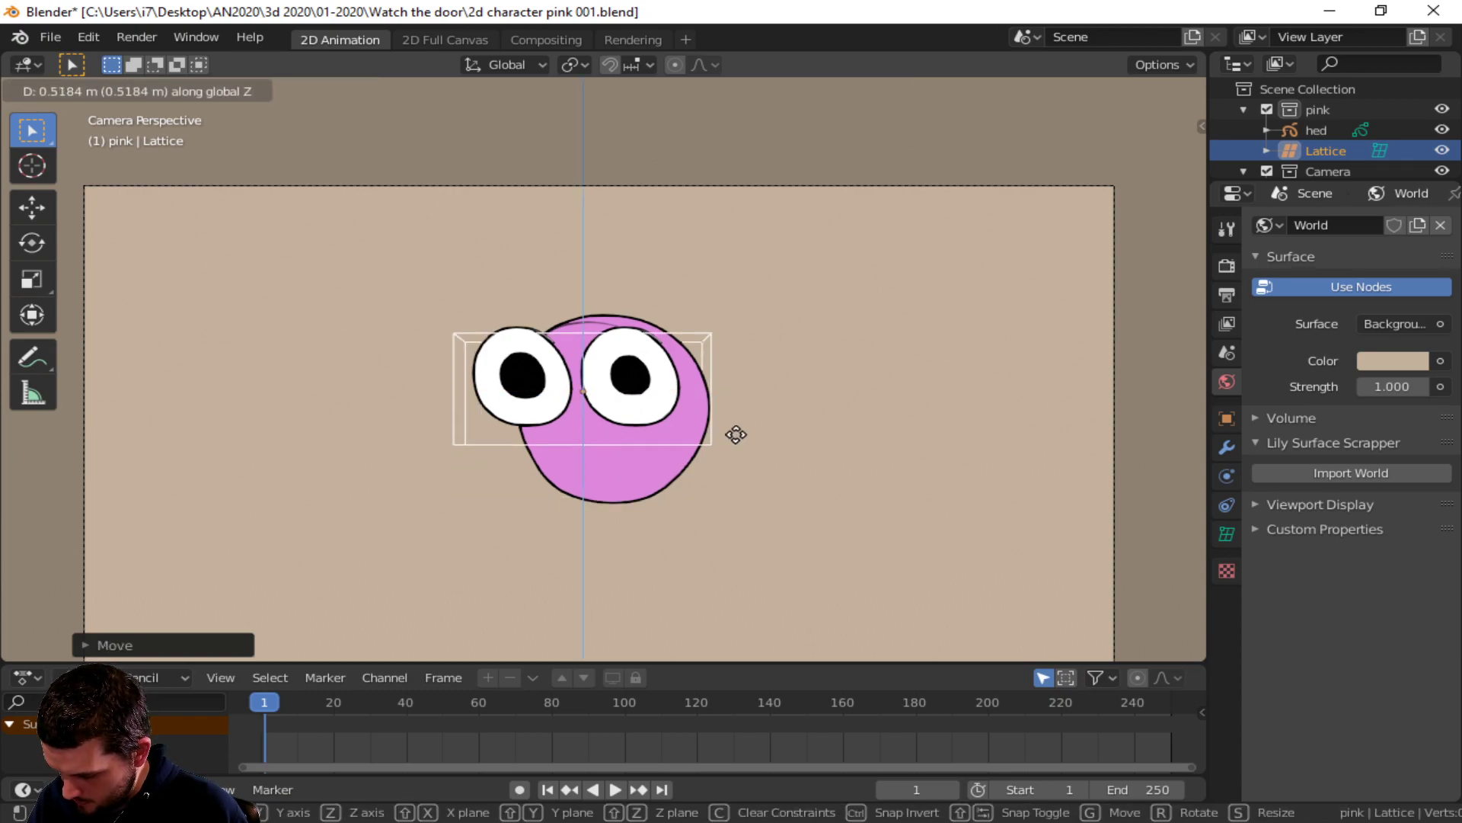
{"action": "left_click", "coordinate": [741, 431]}
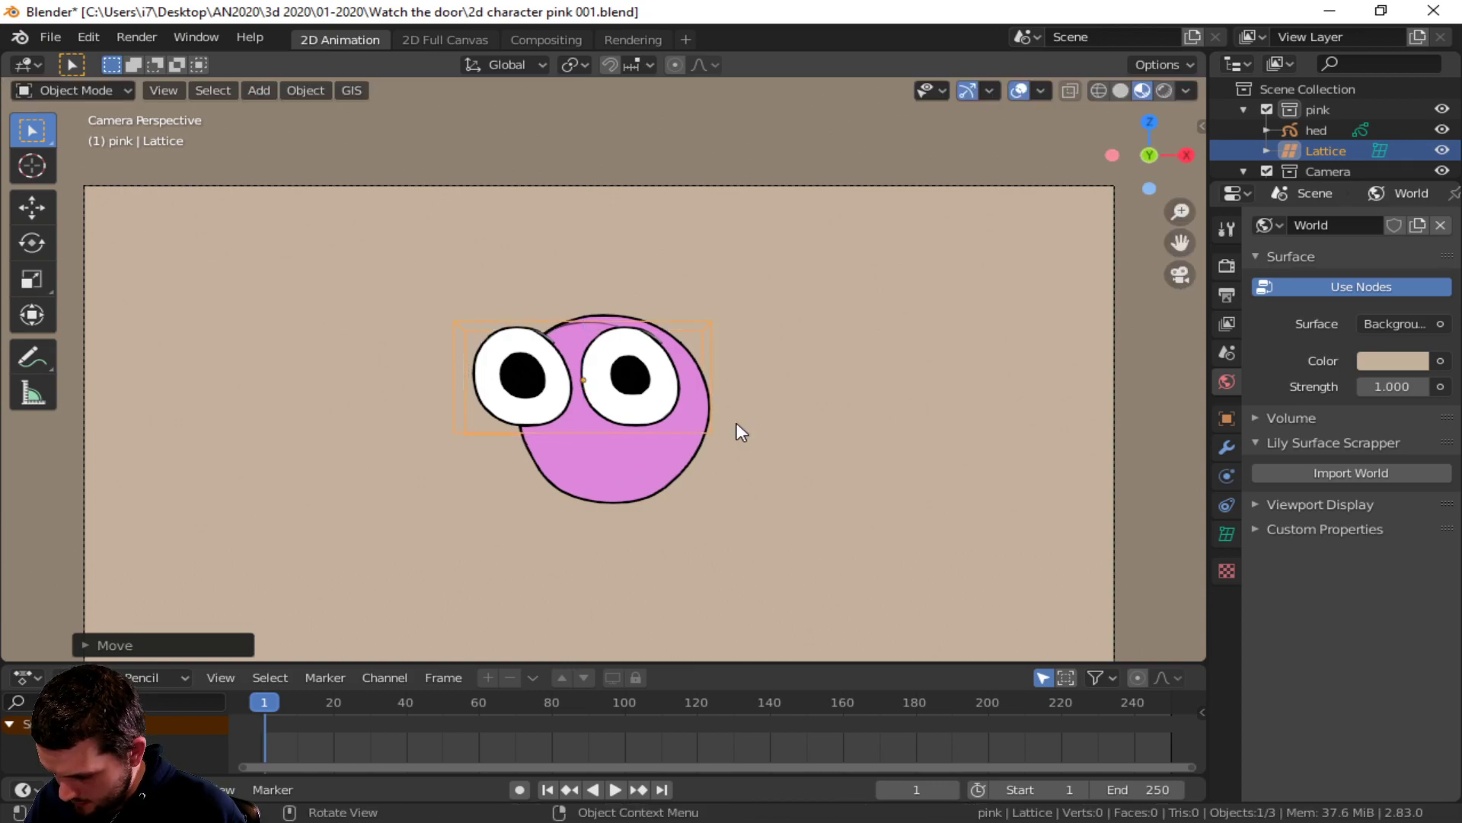
{"action": "key", "text": "s"}
{"action": "key", "text": "z"}
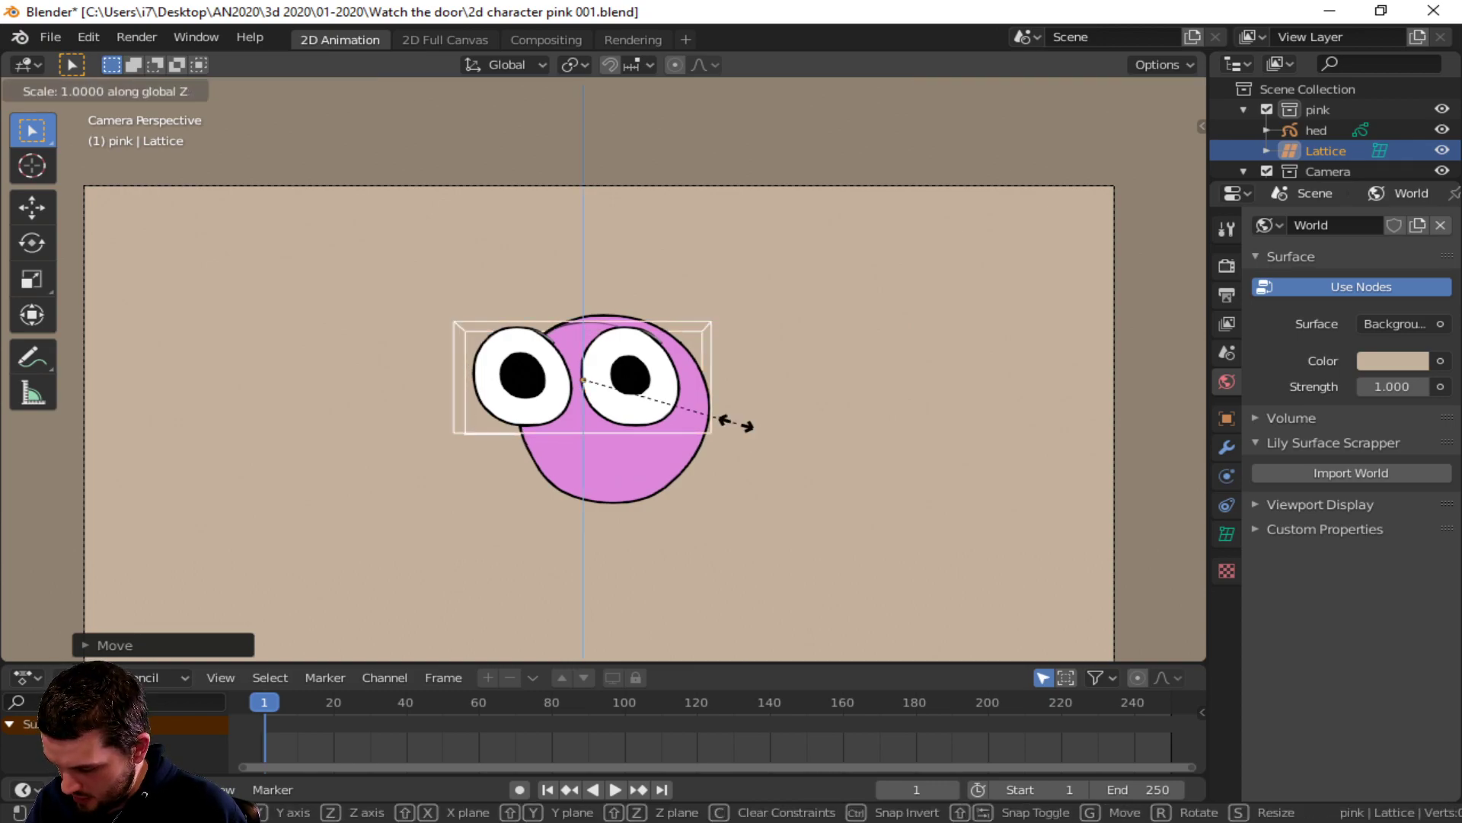
{"action": "left_click", "coordinate": [733, 496]}
- Set the lattice resolution to U 3, V 2 and W 3
{"action": "mouse_move", "coordinate": [738, 424]}
{"action": "middle_mouse_down"}
{"action": "mouse_move", "coordinate": [748, 506]}
{"action": "mouse_move", "coordinate": [751, 409]}
{"action": "middle_mouse_up"}
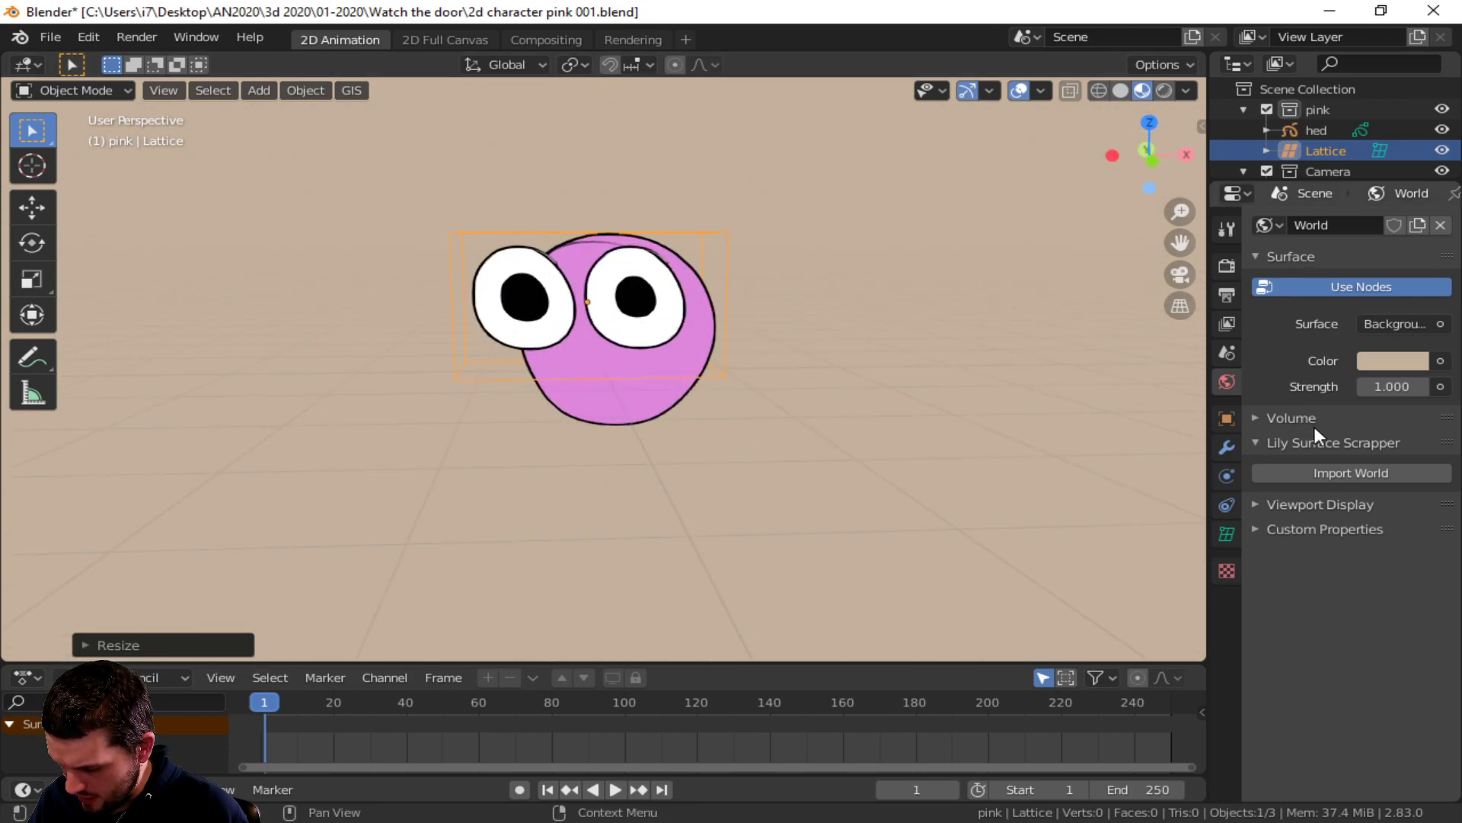
{"action": "left_click", "coordinate": [1227, 531]}
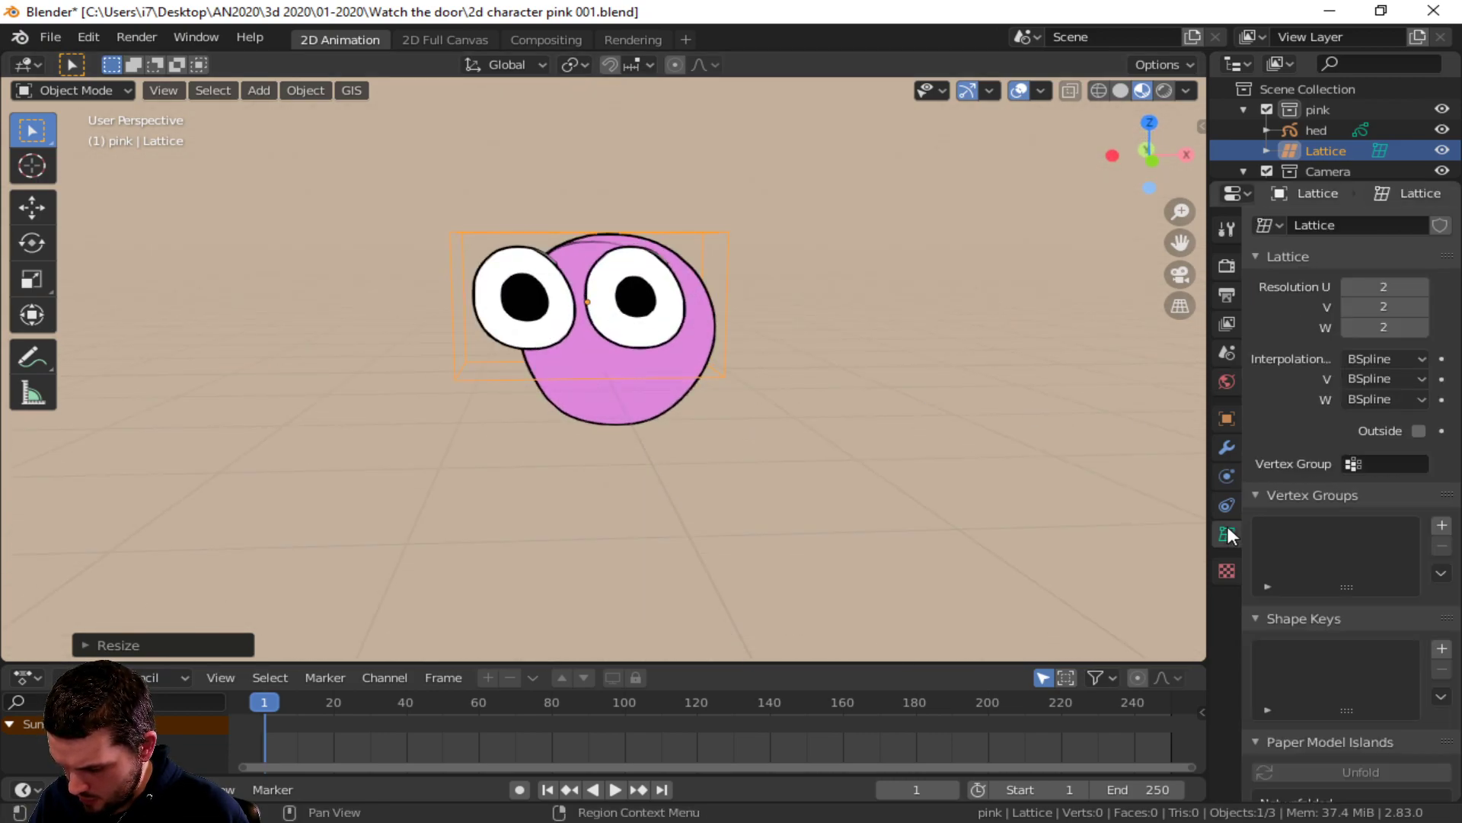
{"action": "left_click", "coordinate": [1421, 306]}
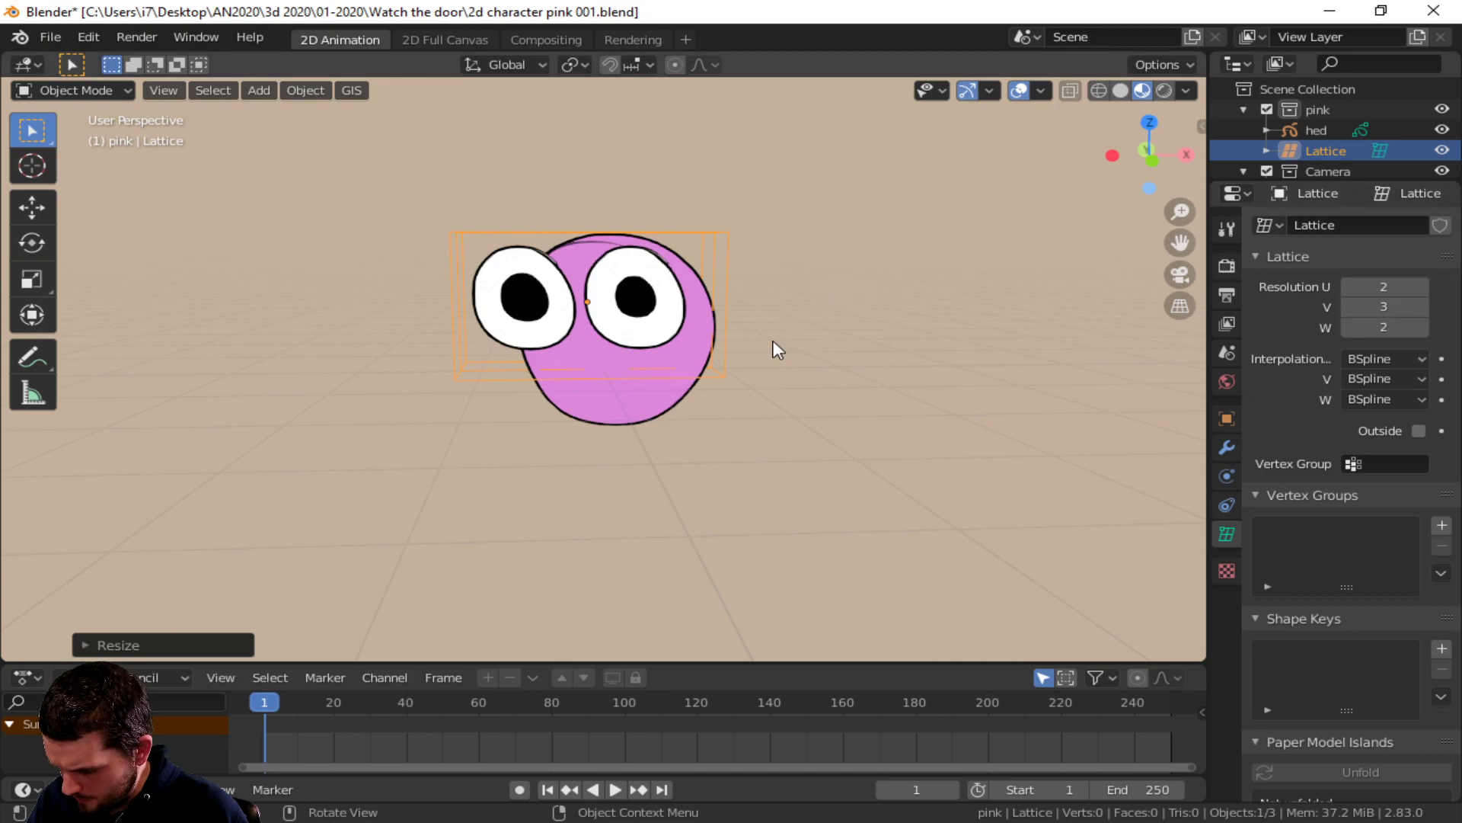
{"action": "middle_click_drag", "start_coordinate": [774, 346], "coordinate": [762, 429]}
{"action": "scroll", "coordinate": [756, 419], "scroll_direction": "up", "scroll_amount": 3}
{"action": "middle_click_drag", "start_coordinate": [759, 392], "coordinate": [543, 278]}
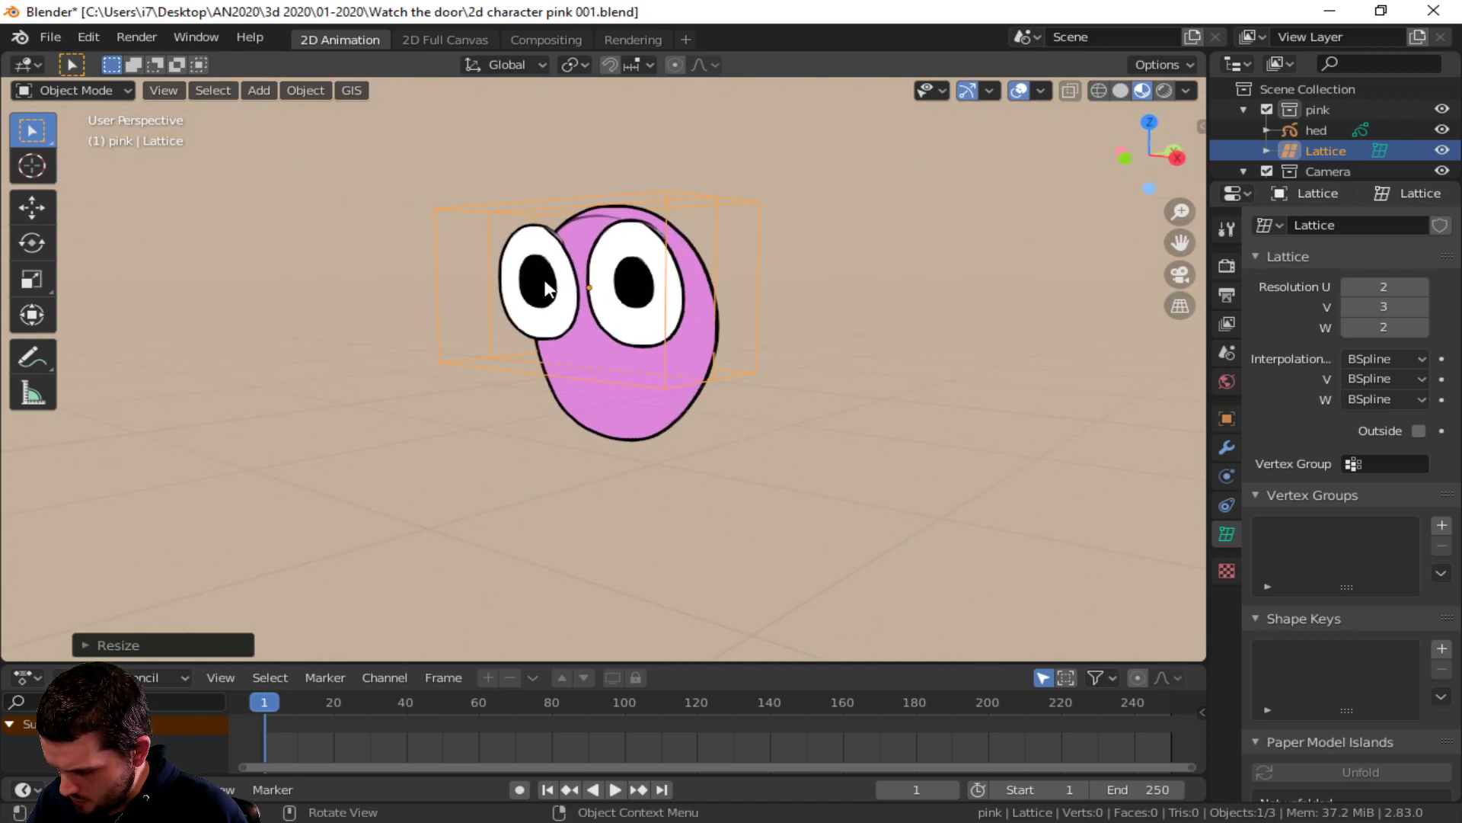
{"action": "left_click", "coordinate": [1350, 306]}
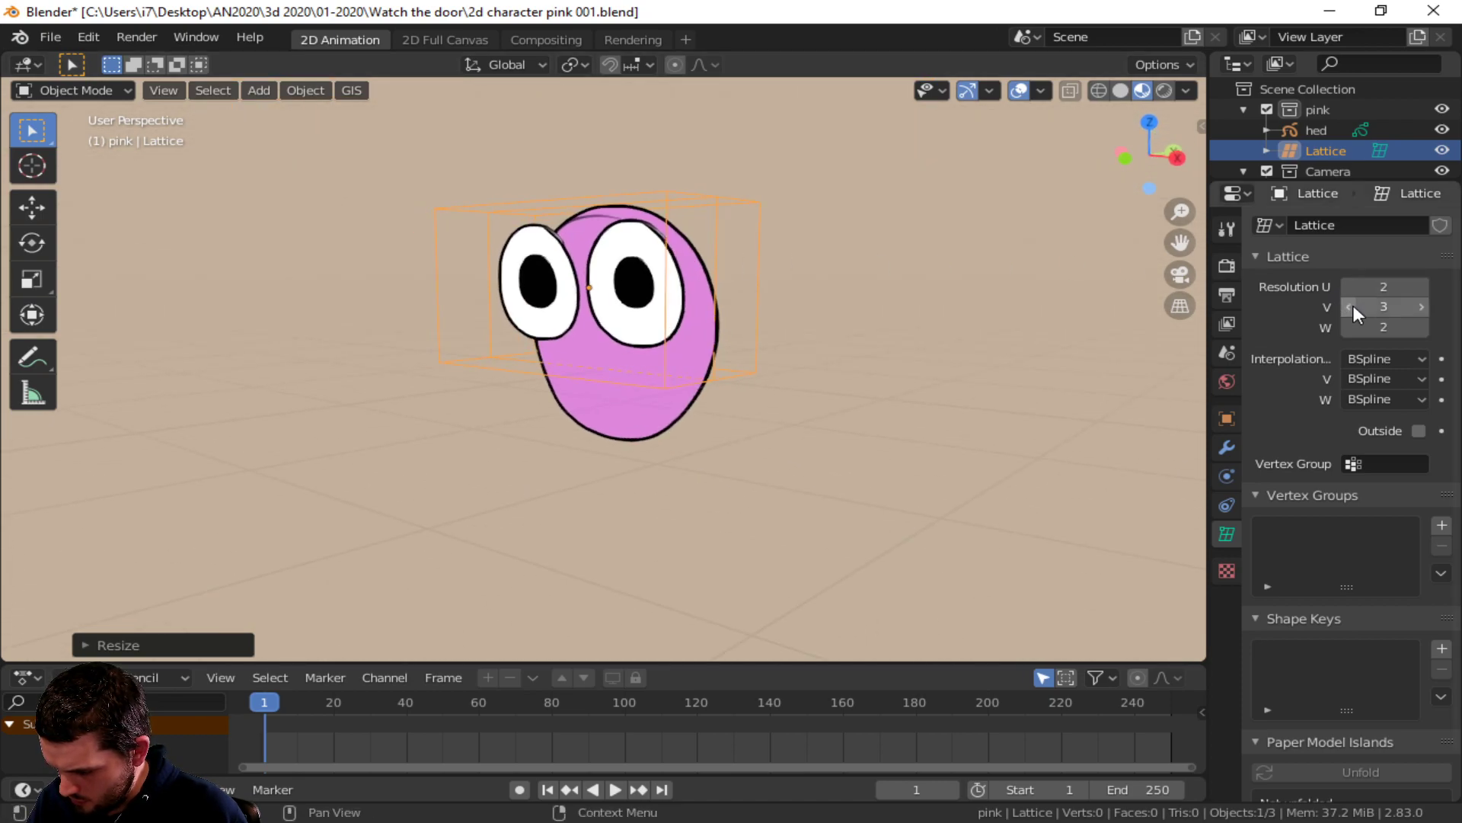
{"action": "left_click", "coordinate": [1421, 287]}
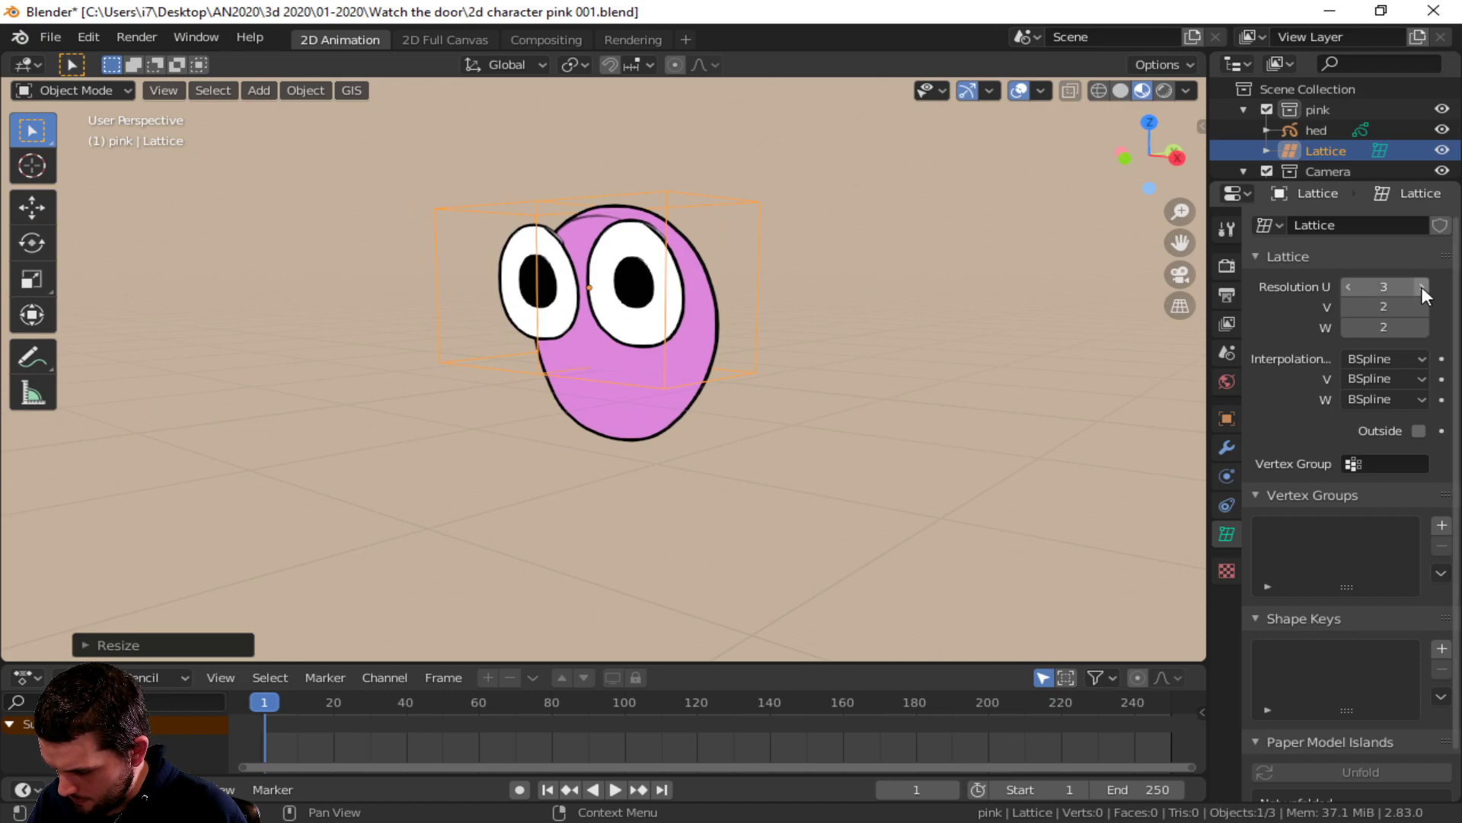
{"action": "left_click", "coordinate": [1421, 328]}
{"action": "middle_click_drag", "start_coordinate": [623, 304], "coordinate": [596, 413]}
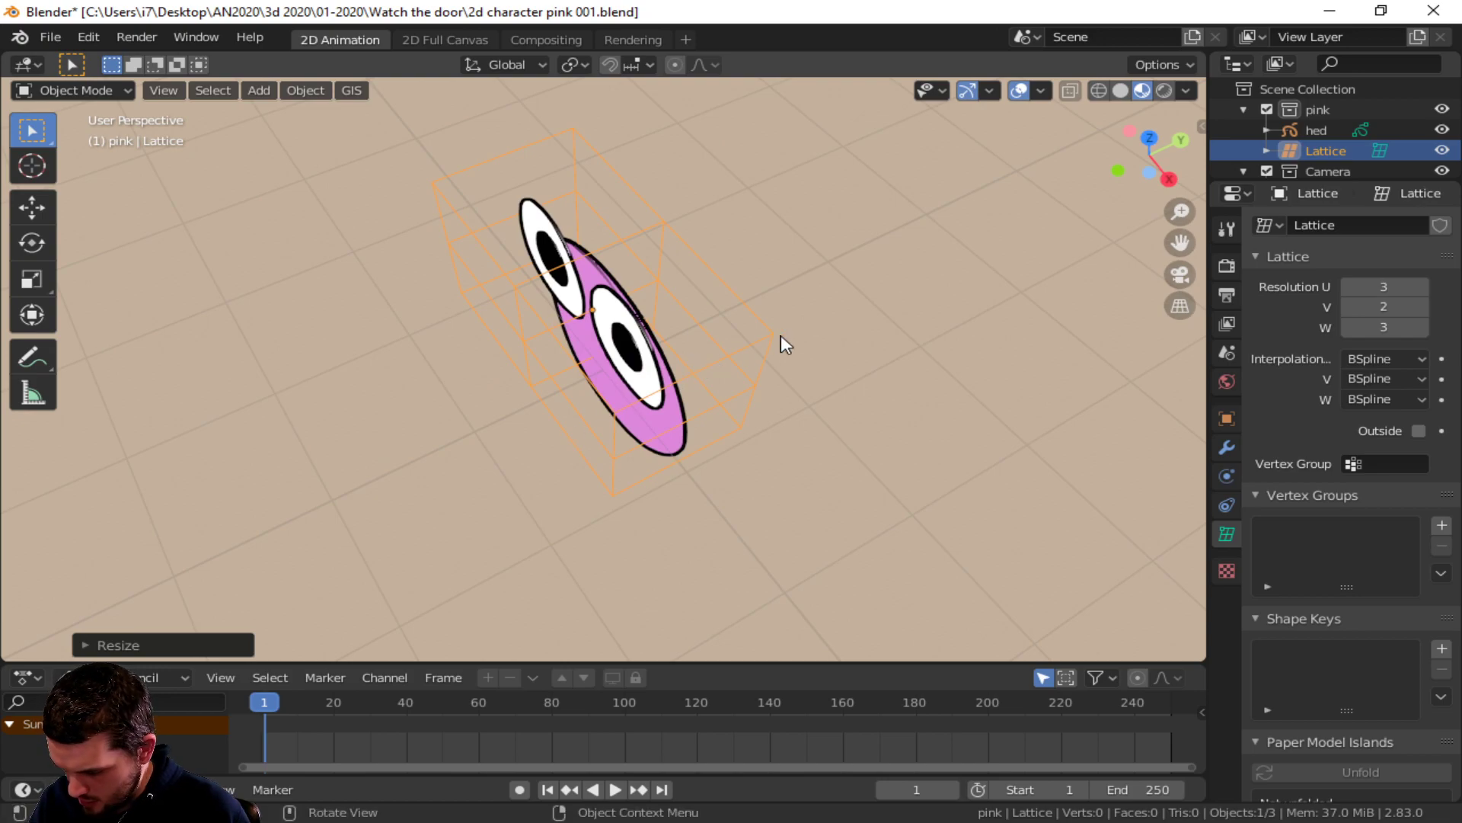
- Scale the lattice along Y to about 0.2 so it sits thinly around the flat drawing
{"action": "middle_click_drag", "start_coordinate": [789, 345], "coordinate": [691, 356]}
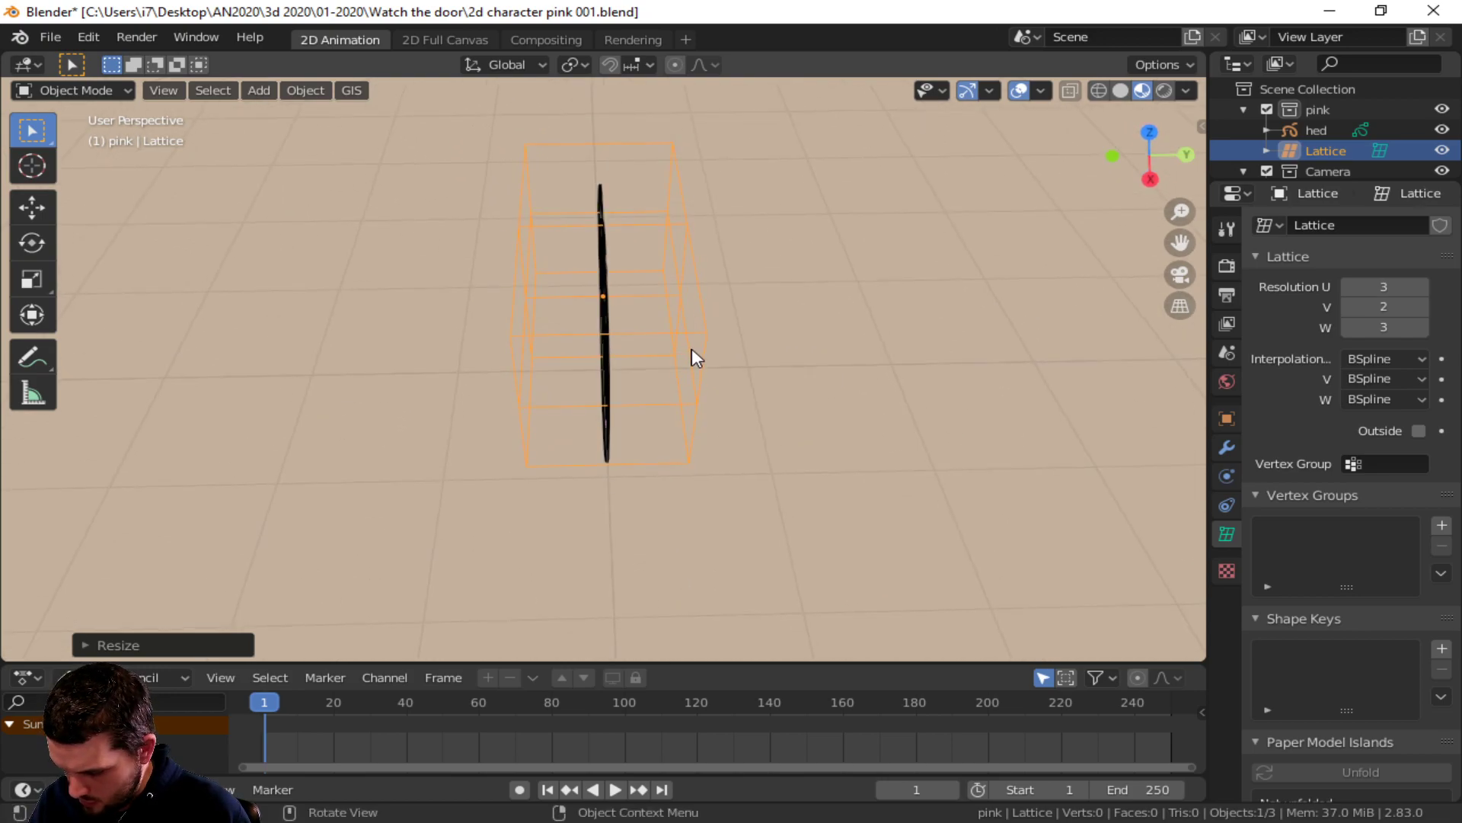
{"action": "key", "text": "s"}
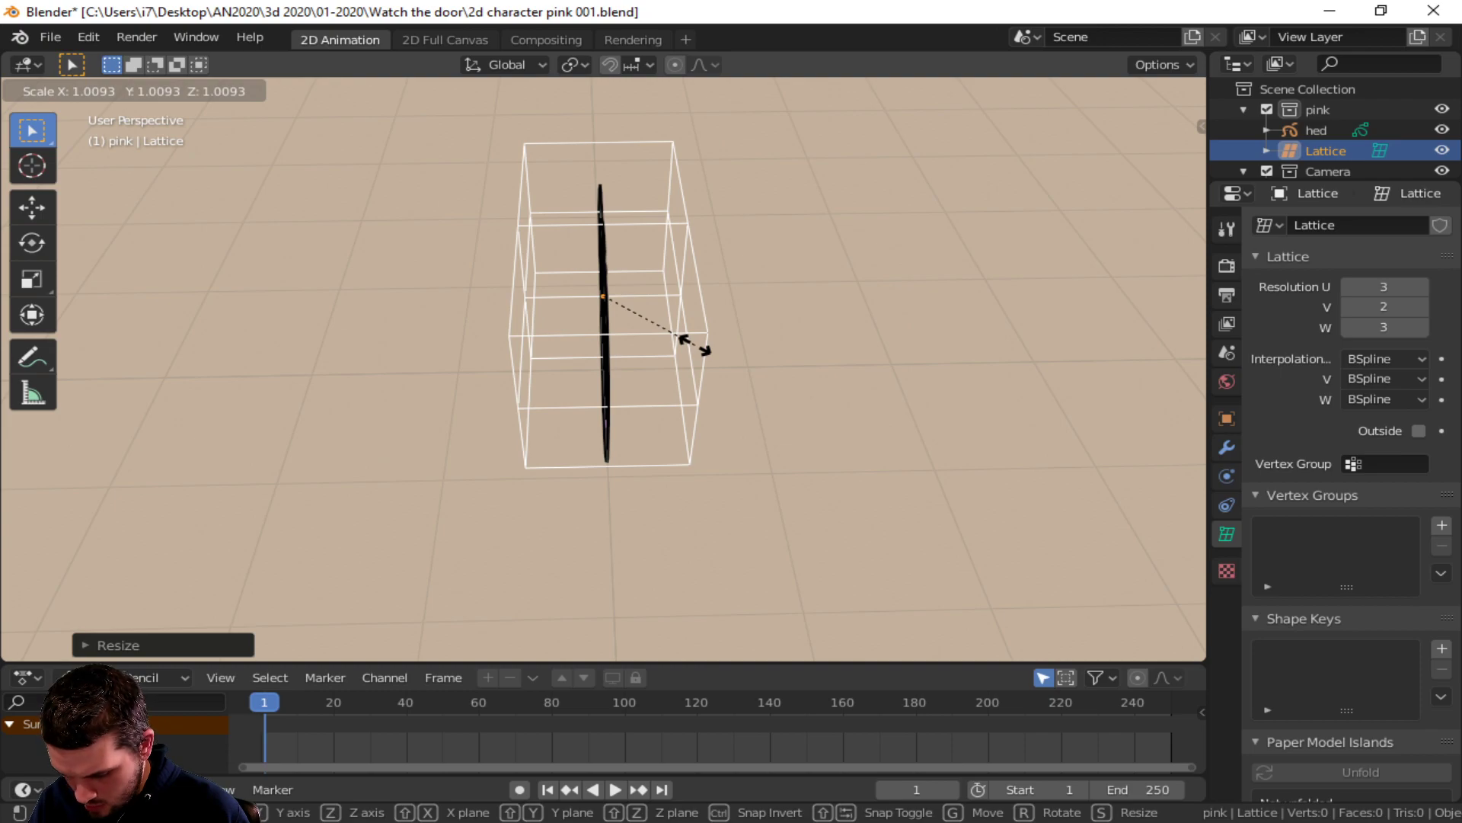
{"action": "key", "text": "y"}
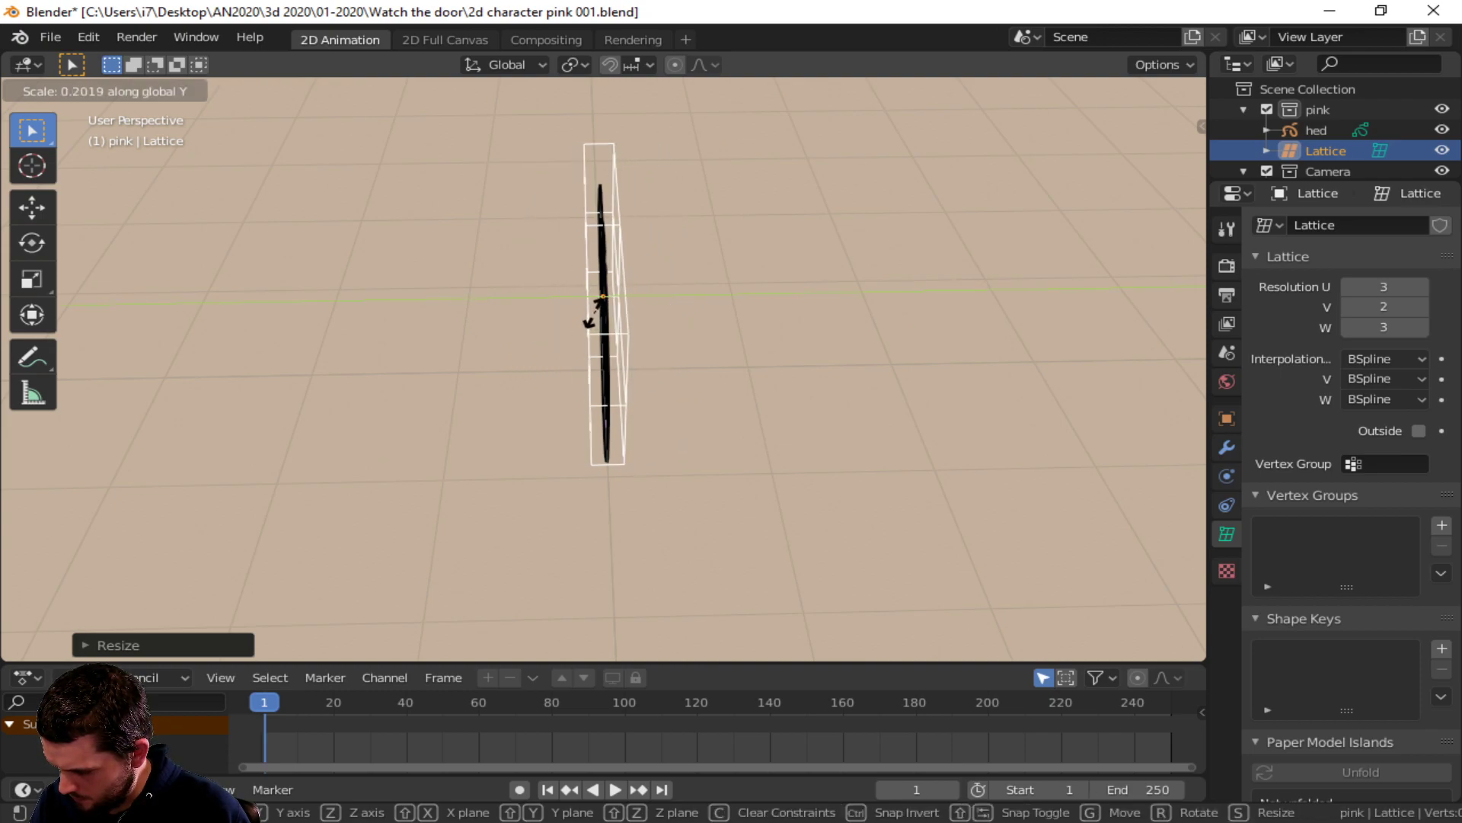
{"action": "left_click", "coordinate": [588, 405]}
{"action": "middle_click_drag", "start_coordinate": [589, 405], "coordinate": [825, 294]}
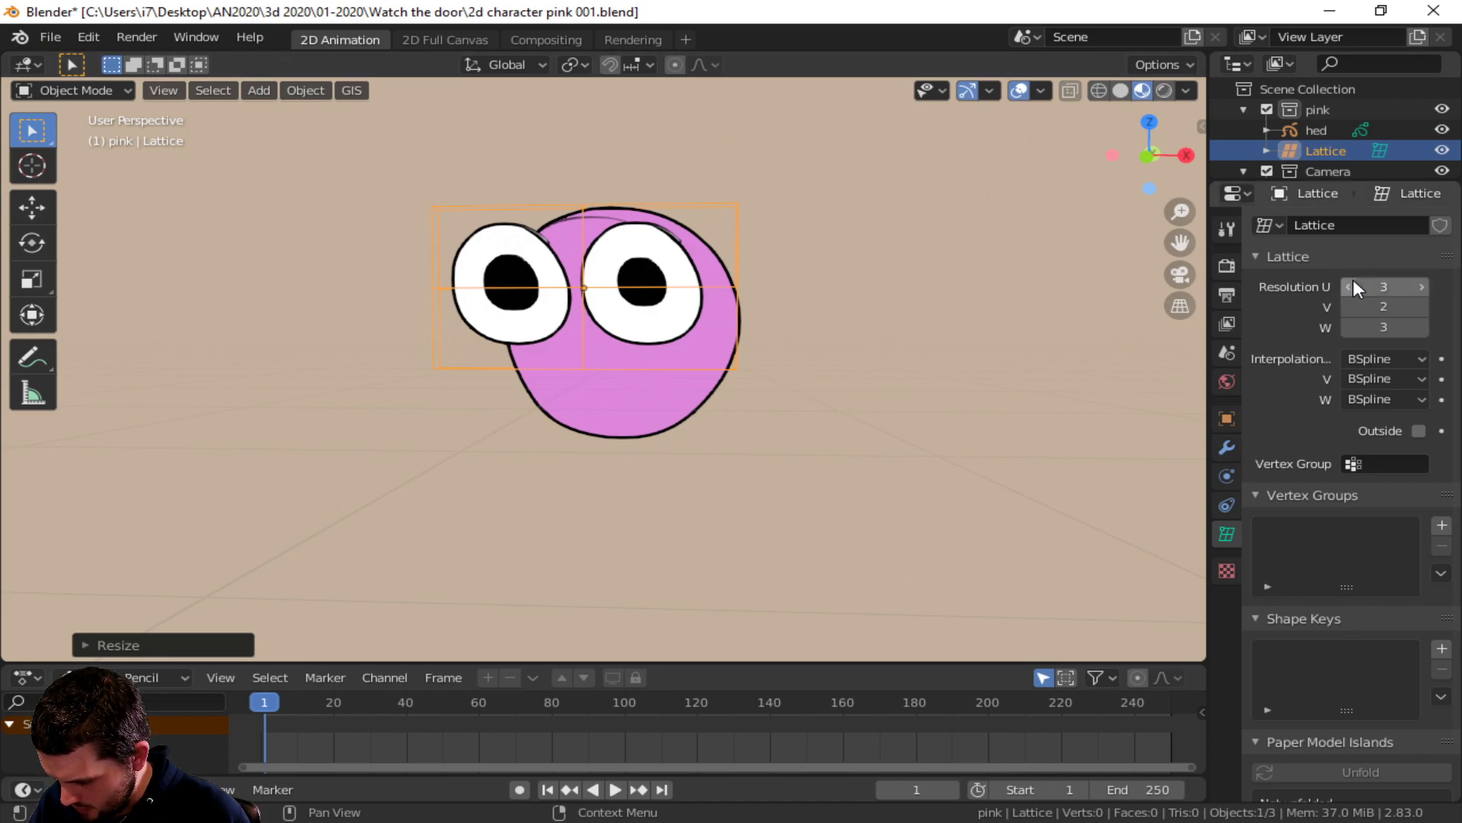
{"action": "scroll", "coordinate": [1388, 619], "scroll_direction": "down", "scroll_amount": 2}
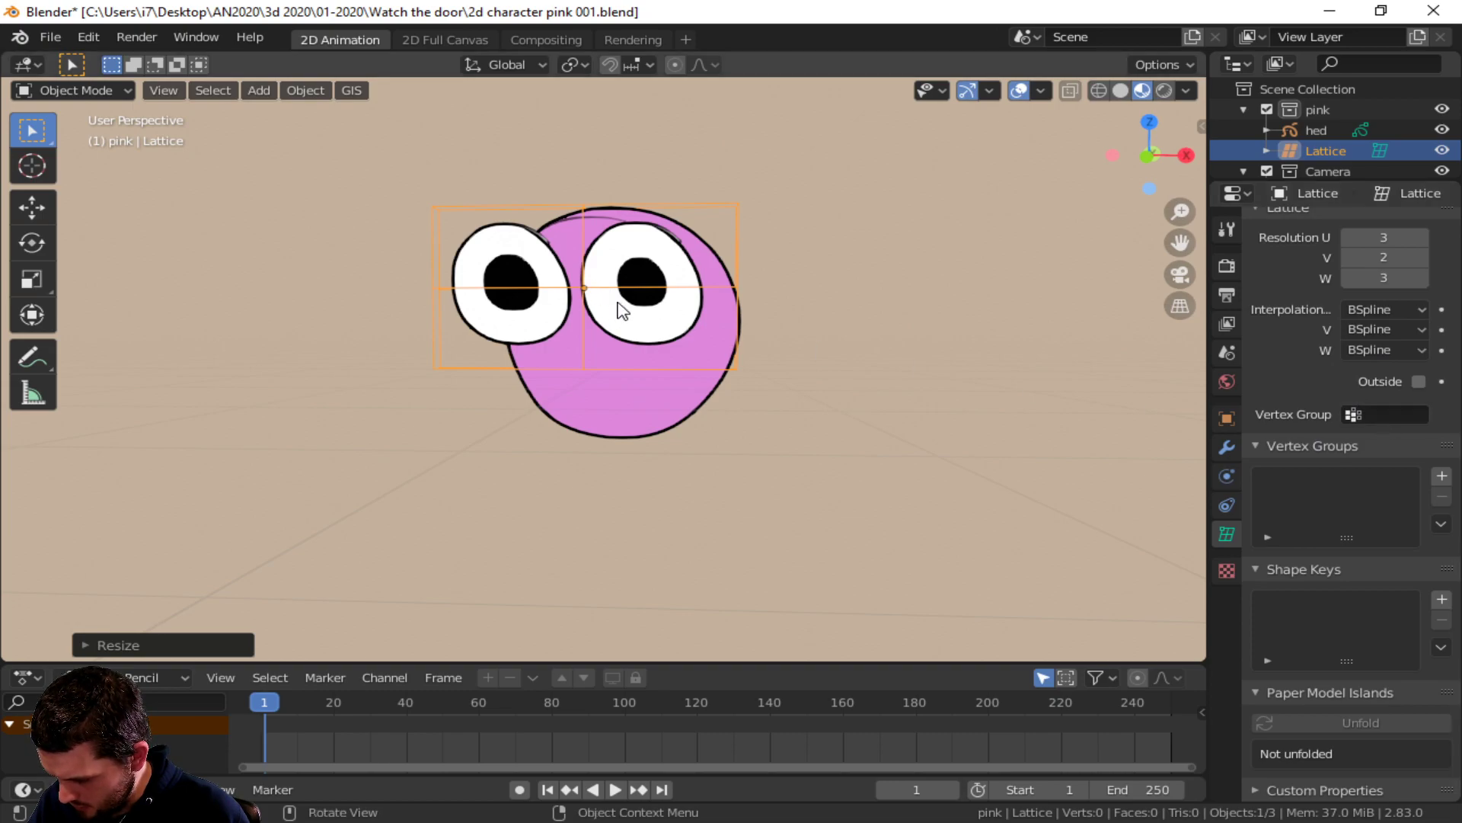
- Add a Lattice modifier to the hed Grease Pencil object
{"action": "left_click", "coordinate": [637, 326]}
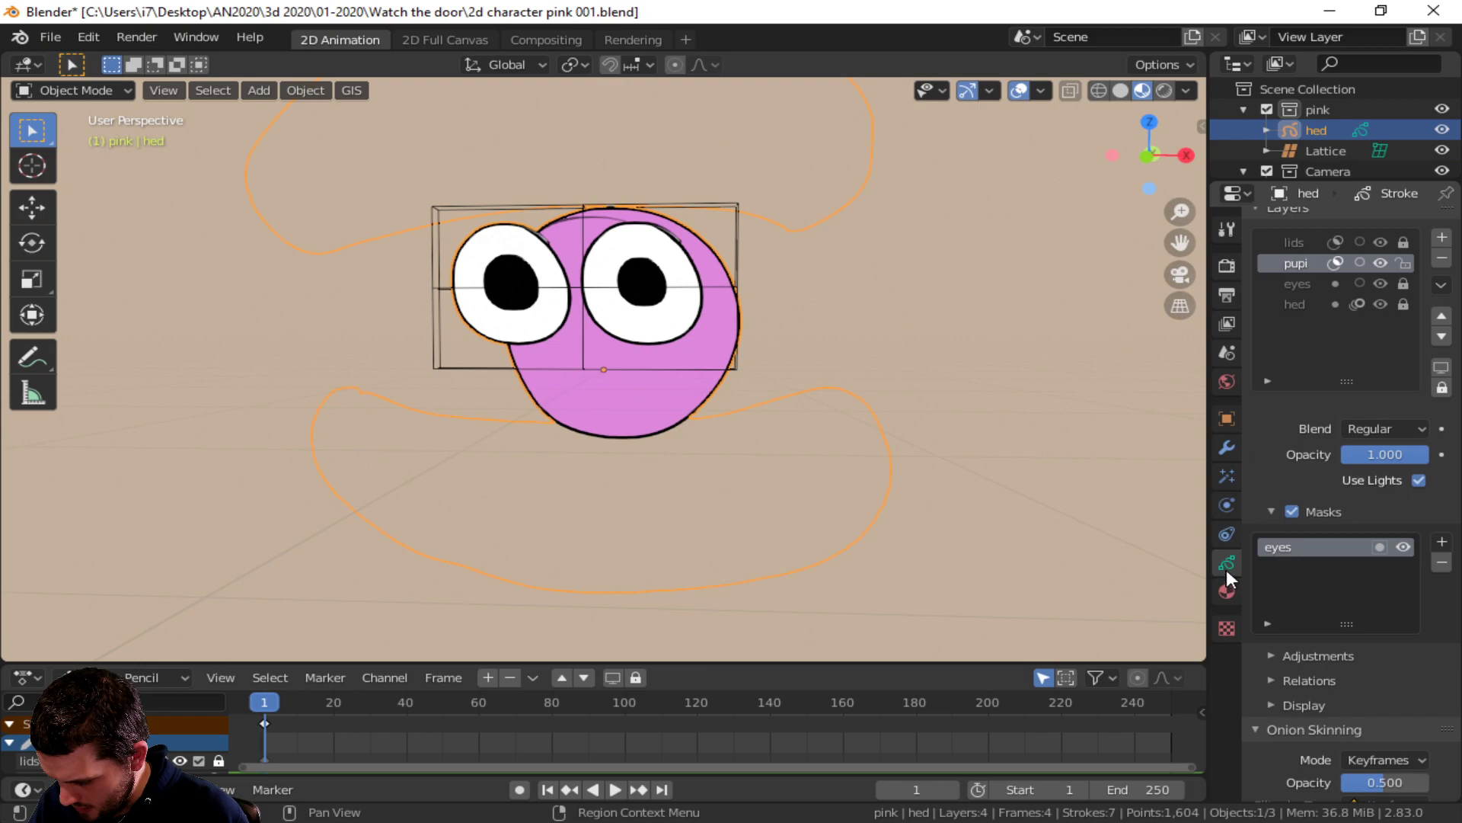
{"action": "left_click", "coordinate": [1227, 448]}
{"action": "left_click", "coordinate": [1323, 225]}
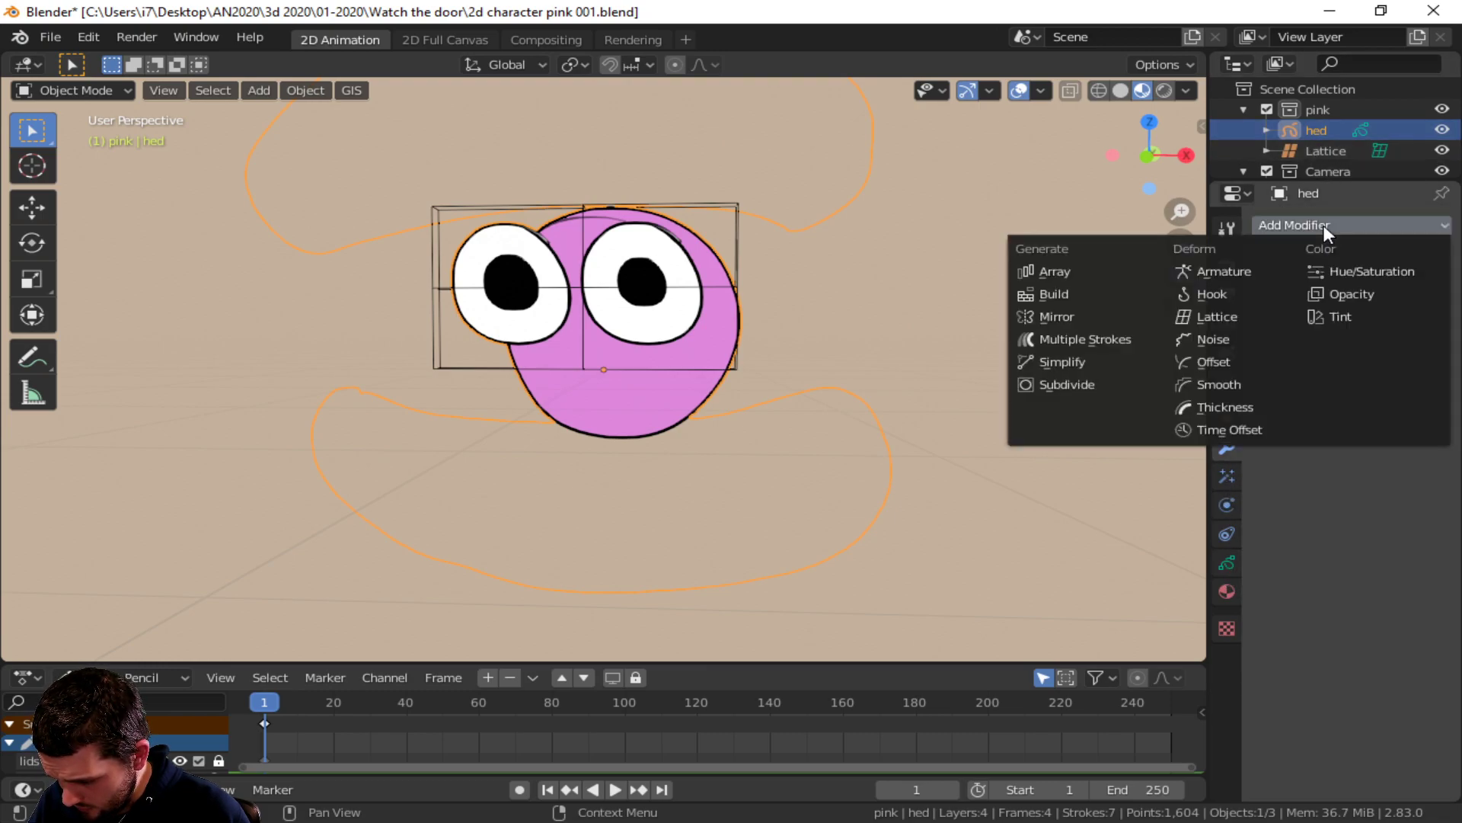
{"action": "left_click", "coordinate": [1203, 315]}
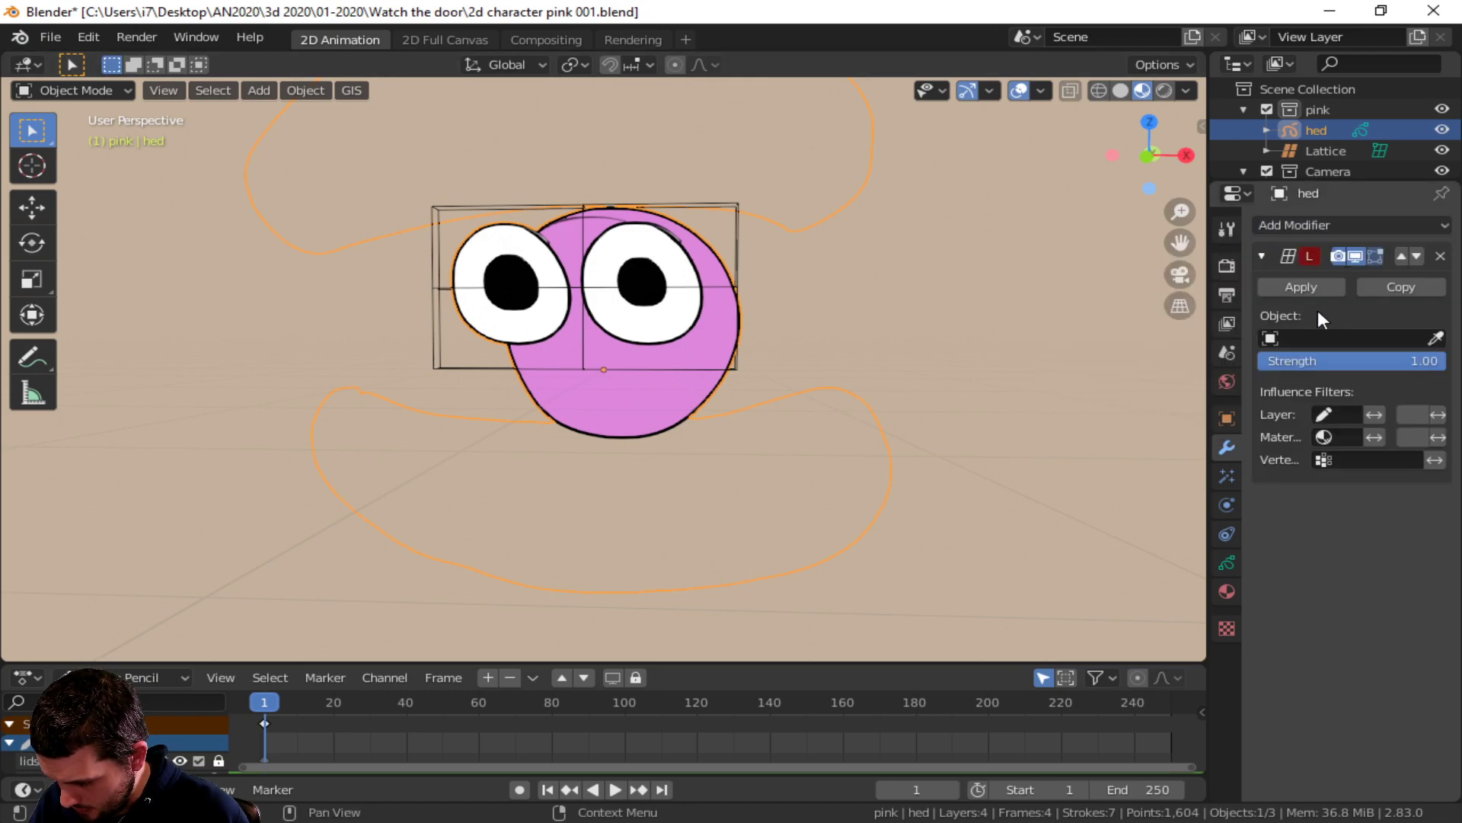
- Set the modifier's object to Lattice and limit its influence to the lids eye layer
{"action": "left_click", "coordinate": [1436, 339]}
{"action": "key", "text": "Escape"}
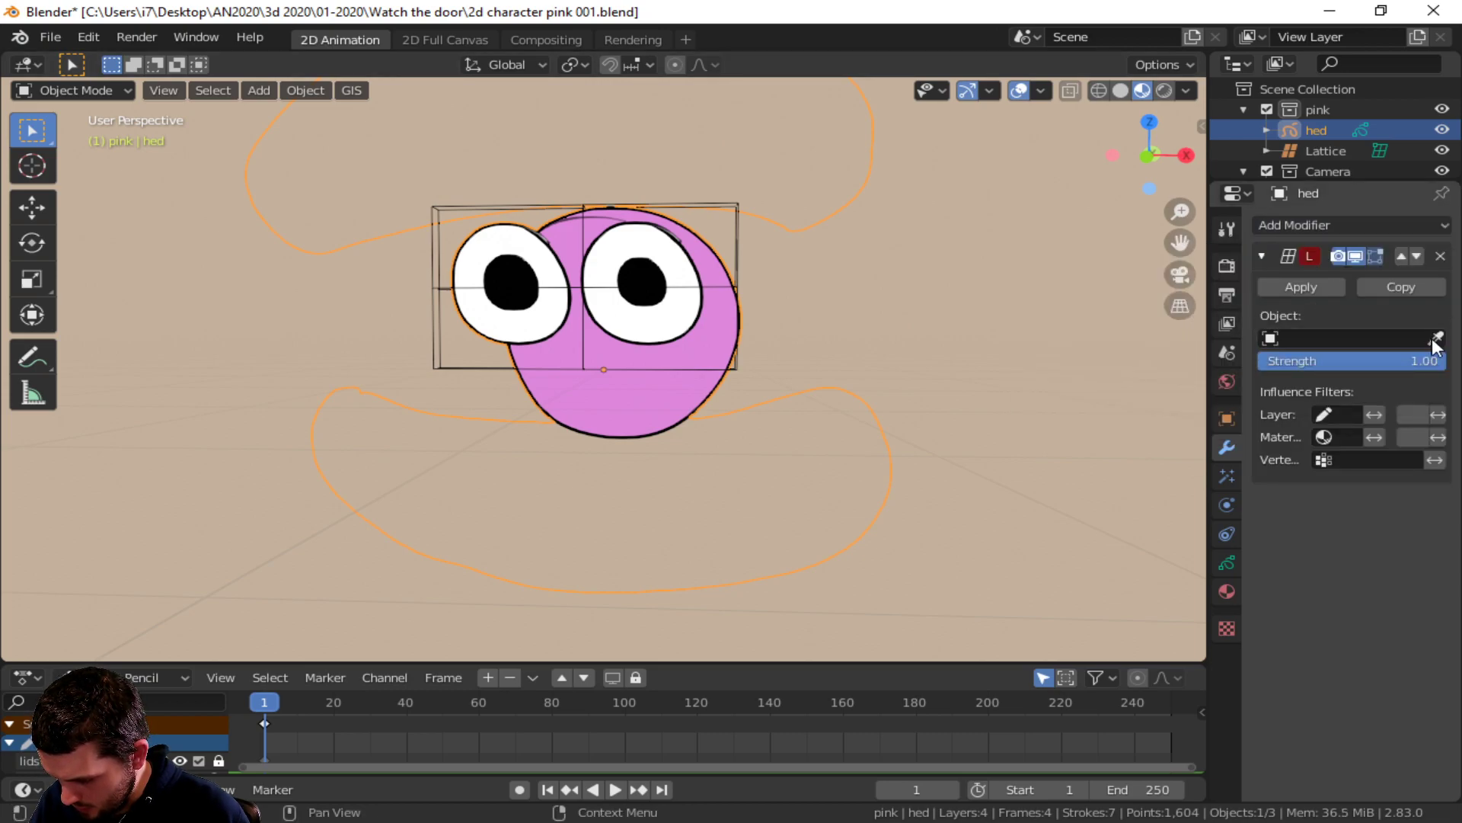
{"action": "left_click", "coordinate": [1341, 338]}
{"action": "left_click", "coordinate": [1237, 368]}
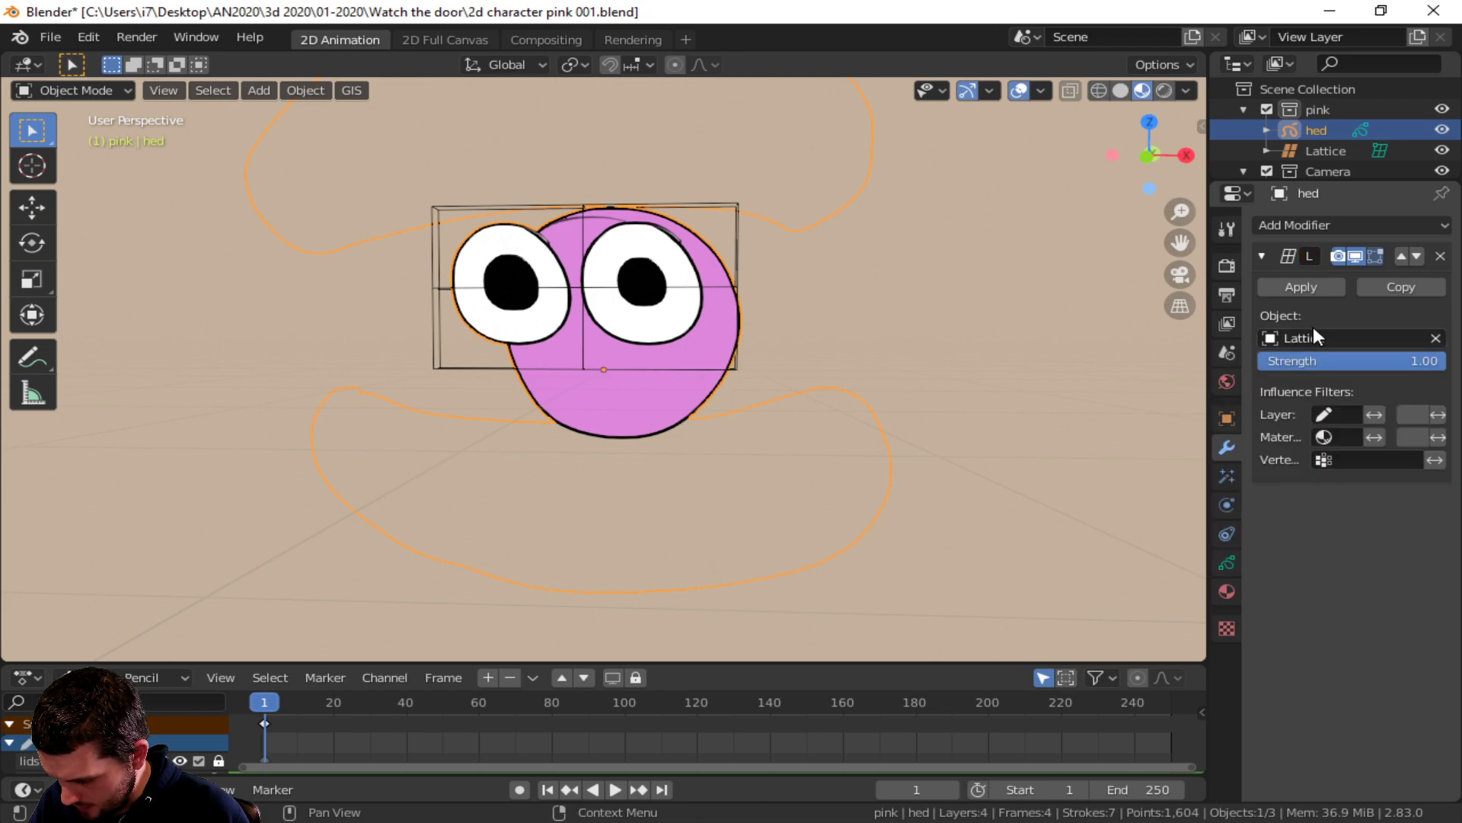
{"action": "left_click", "coordinate": [1334, 416]}
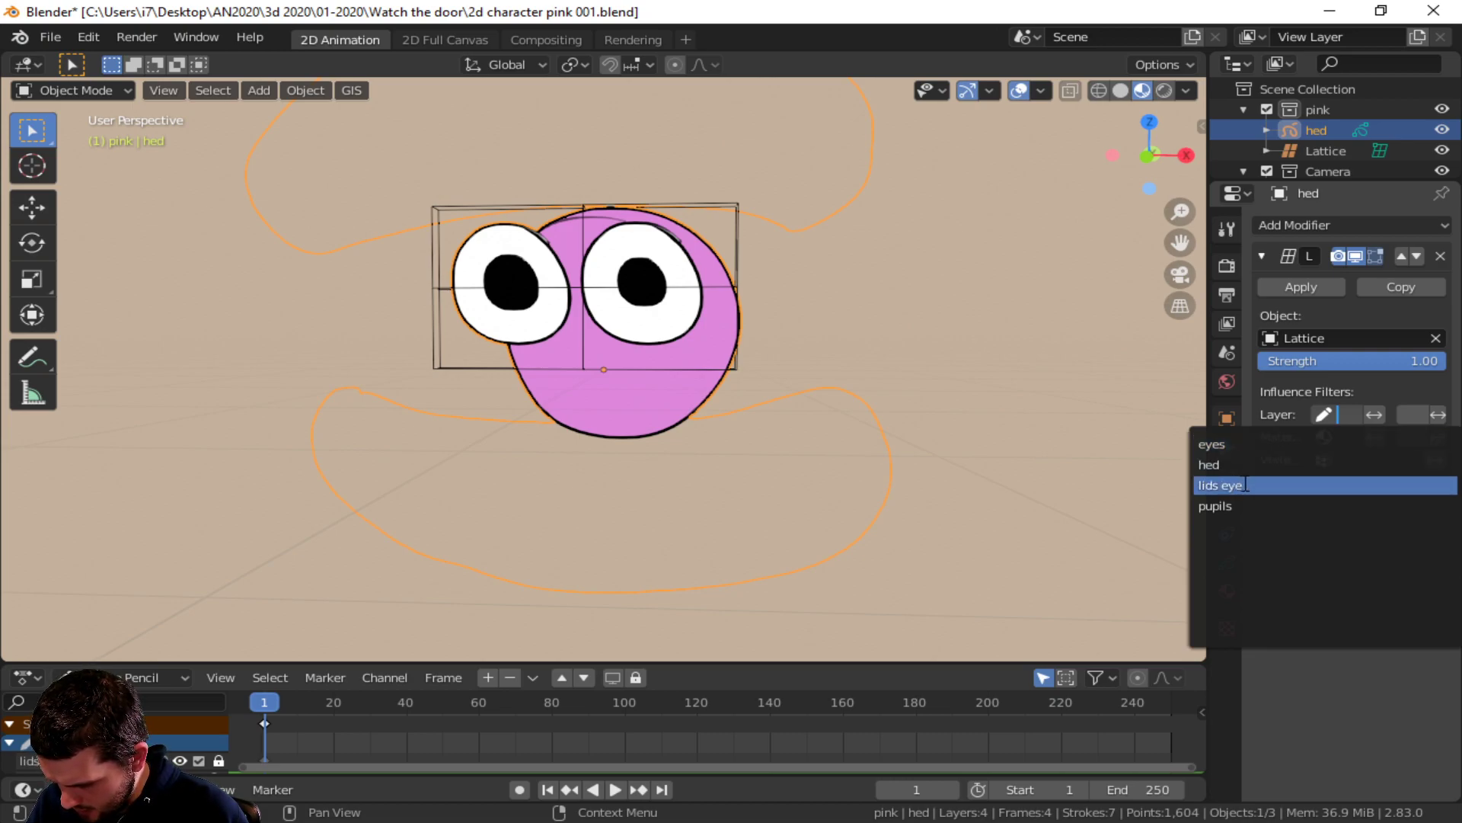
{"action": "left_click", "coordinate": [1253, 484]}
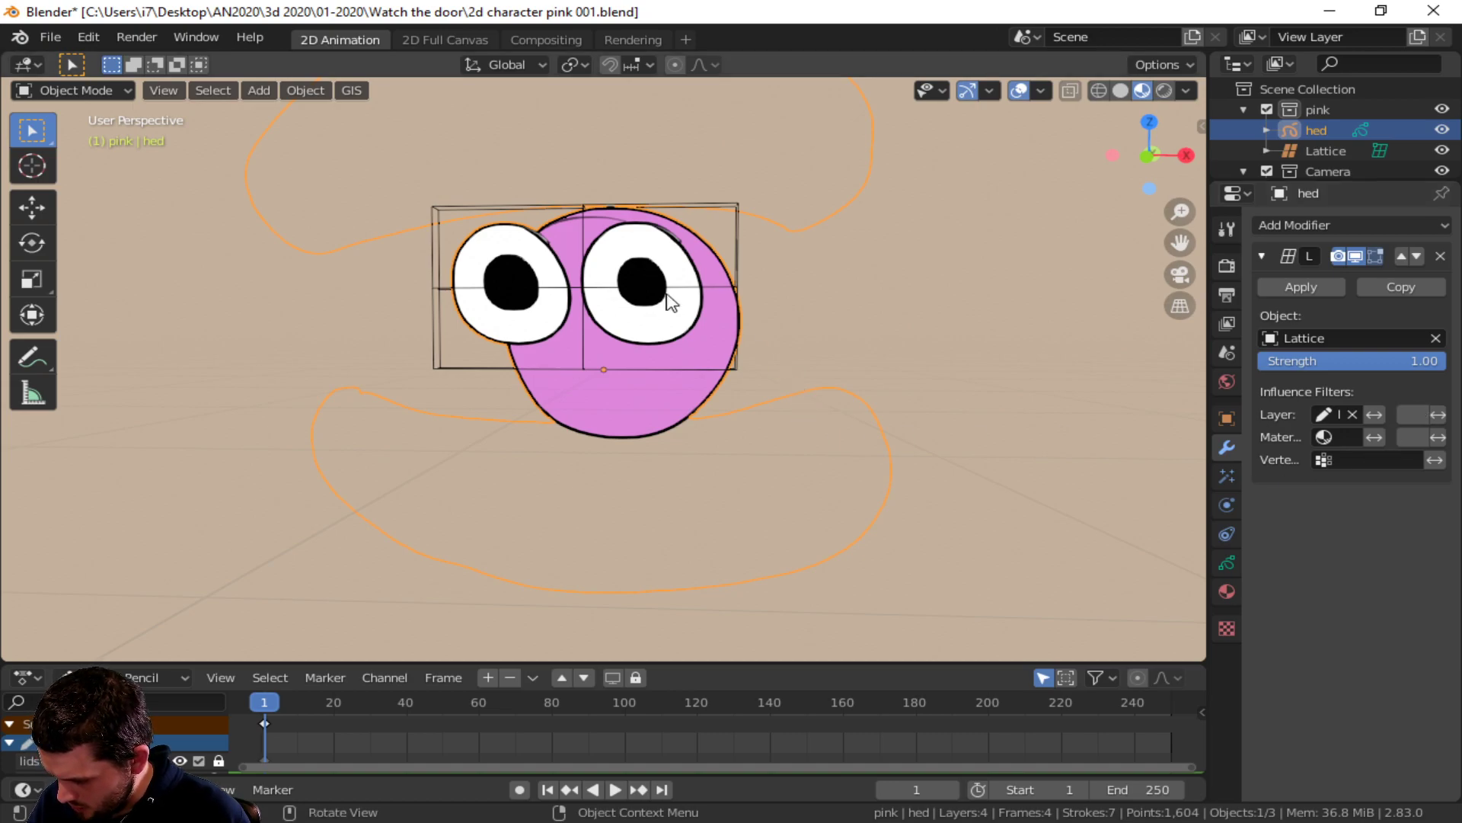
- Try lowering the lattice's upper middle points about 1.1 m along Z in Edit Mode to test an angry eyelid shape
{"action": "left_click", "coordinate": [584, 218]}
{"action": "middle_click_drag", "start_coordinate": [598, 218], "coordinate": [656, 327]}
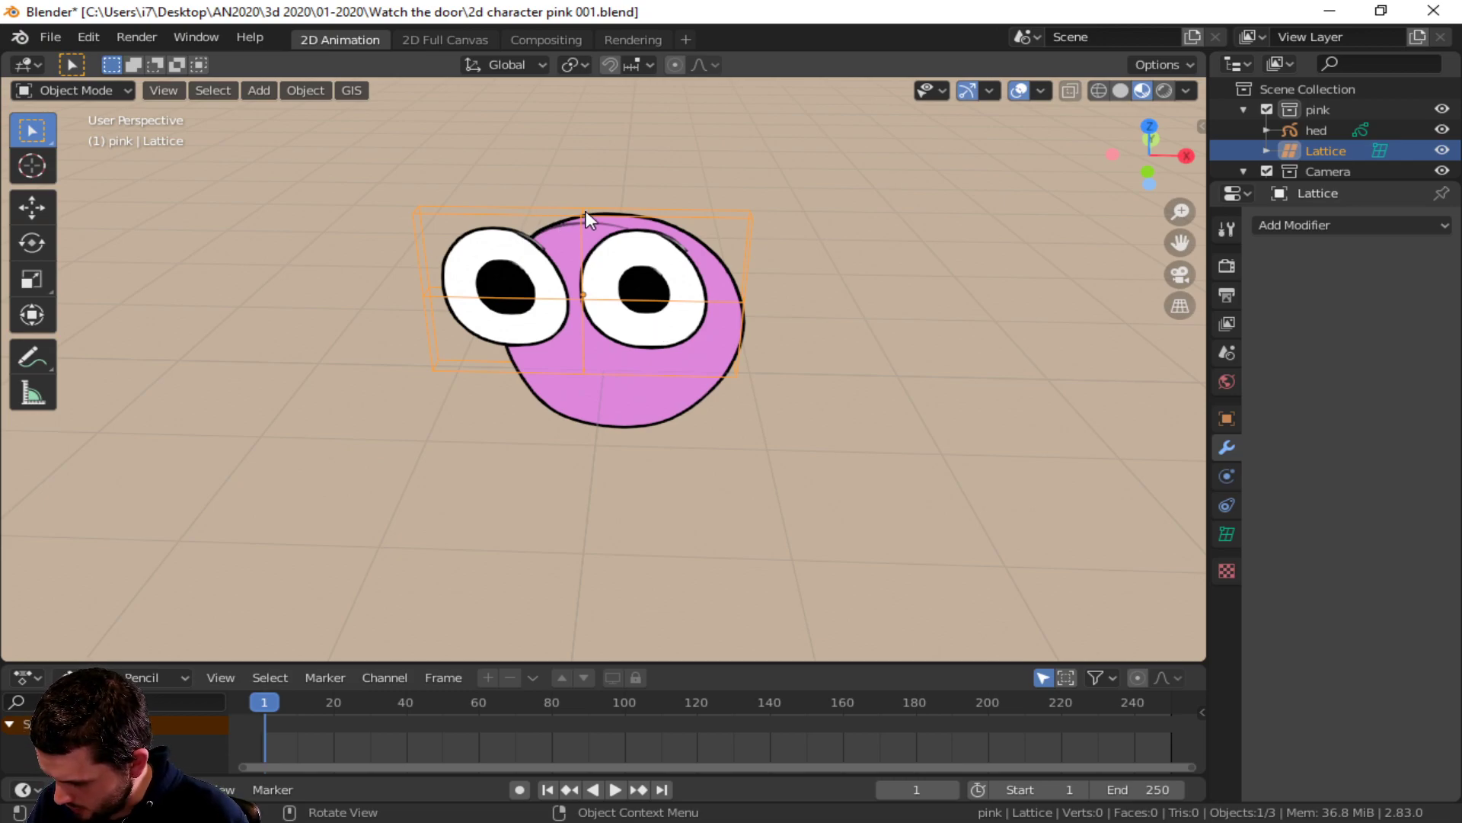
{"action": "key", "text": "Tab"}
{"action": "middle_click_drag", "start_coordinate": [626, 237], "coordinate": [594, 180]}
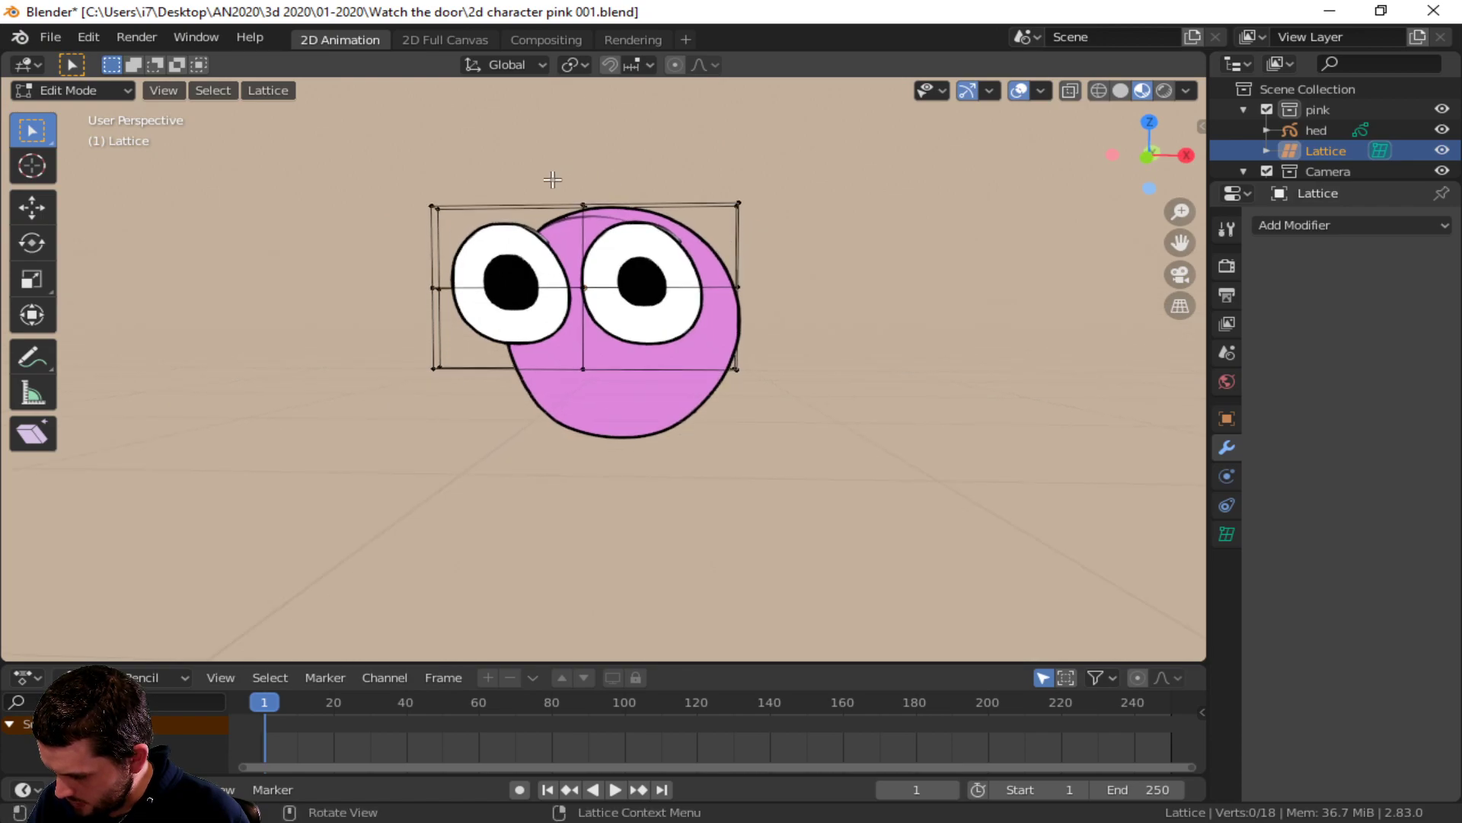
{"action": "left_click_drag", "start_coordinate": [551, 163], "coordinate": [610, 228]}
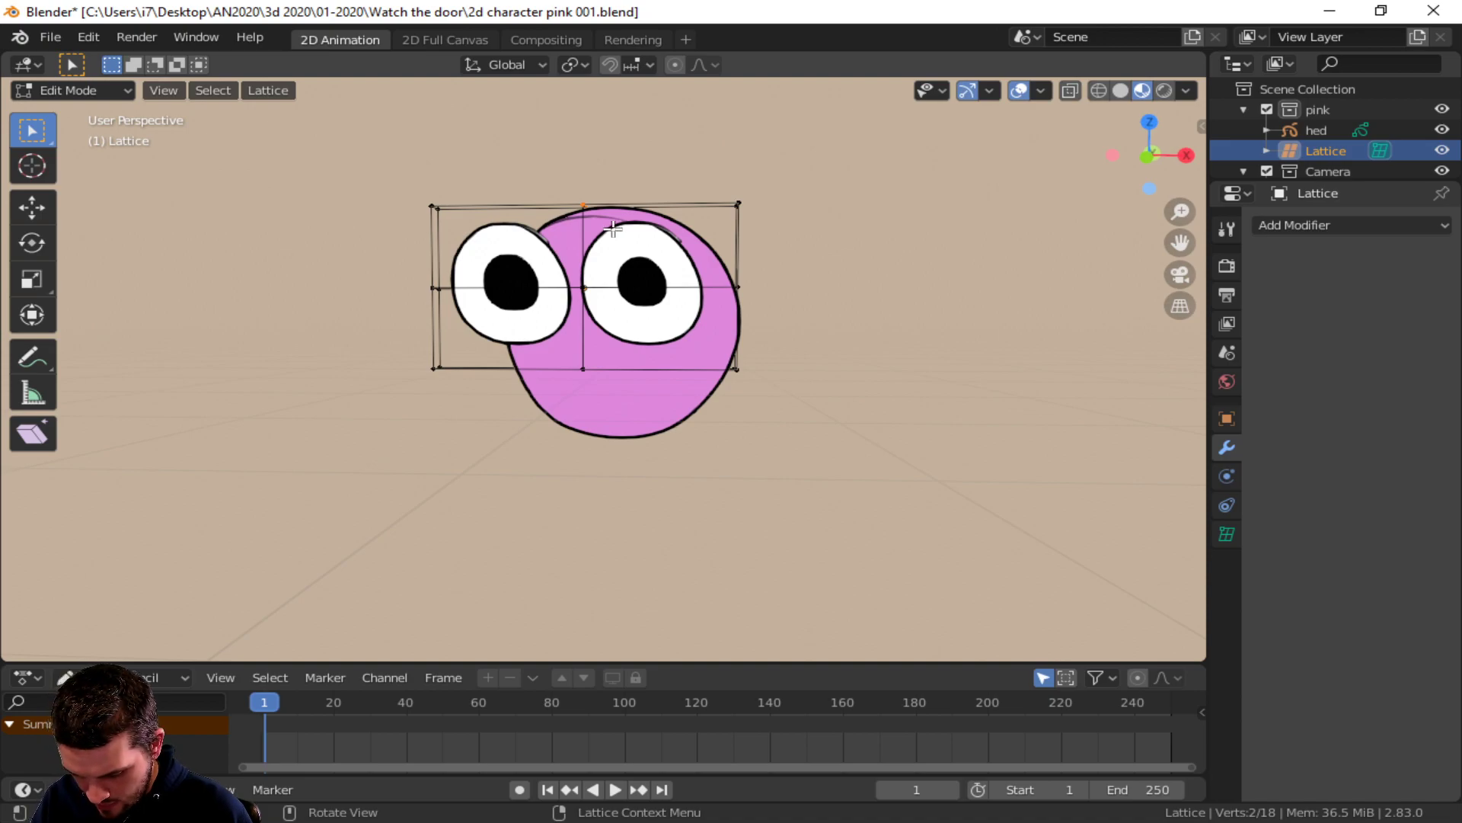
{"action": "key", "text": "g"}
{"action": "key", "text": "z"}
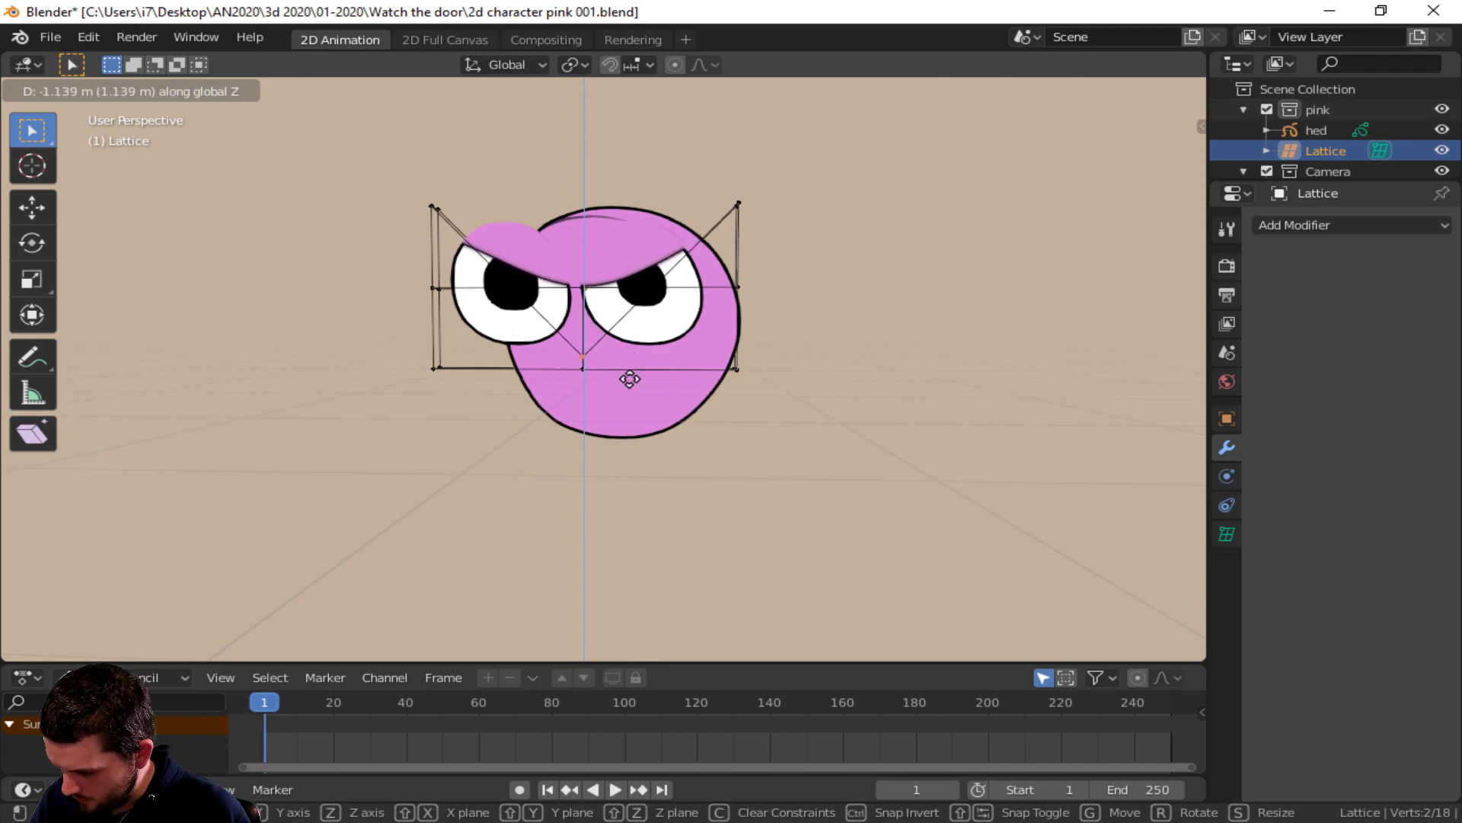
{"action": "key", "text": "Escape"}
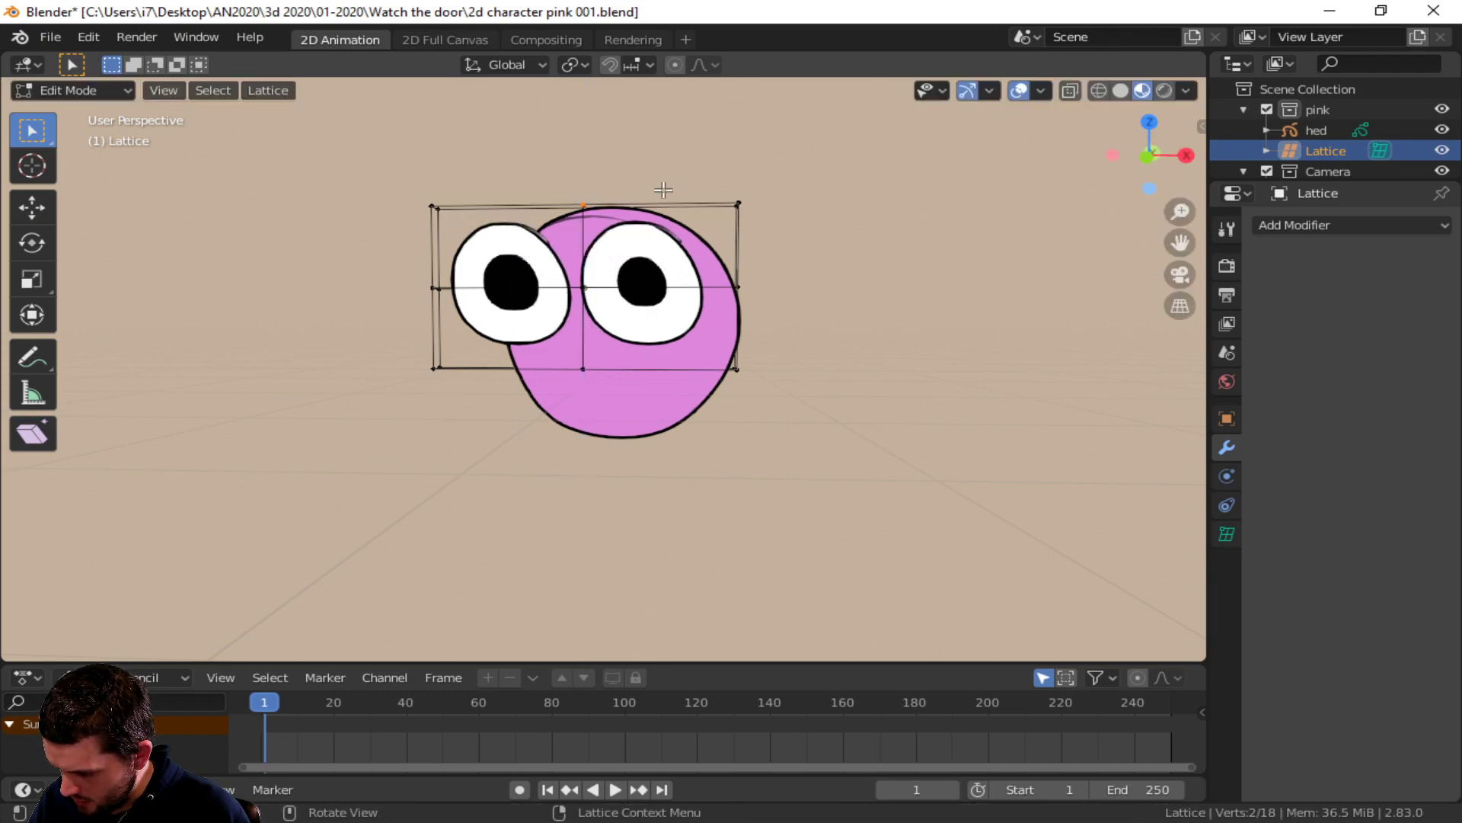
- Try lowering the lattice's upper outer corner points about 0.9 m along Z to test a sad eyelid shape
{"action": "left_click", "coordinate": [432, 206]}
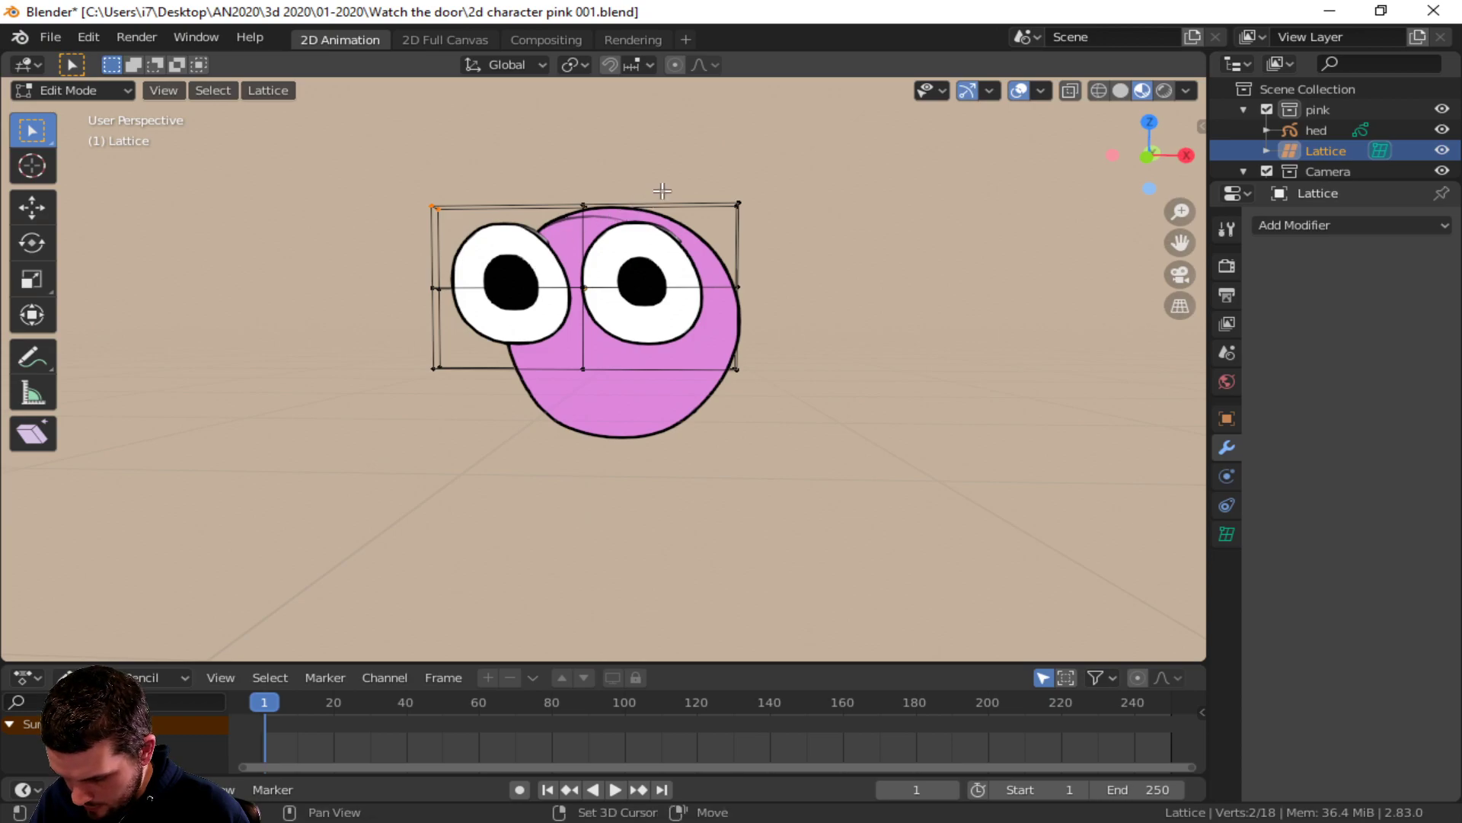
{"action": "left_click", "coordinate": [738, 204], "text": "shift"}
{"action": "key", "text": "g"}
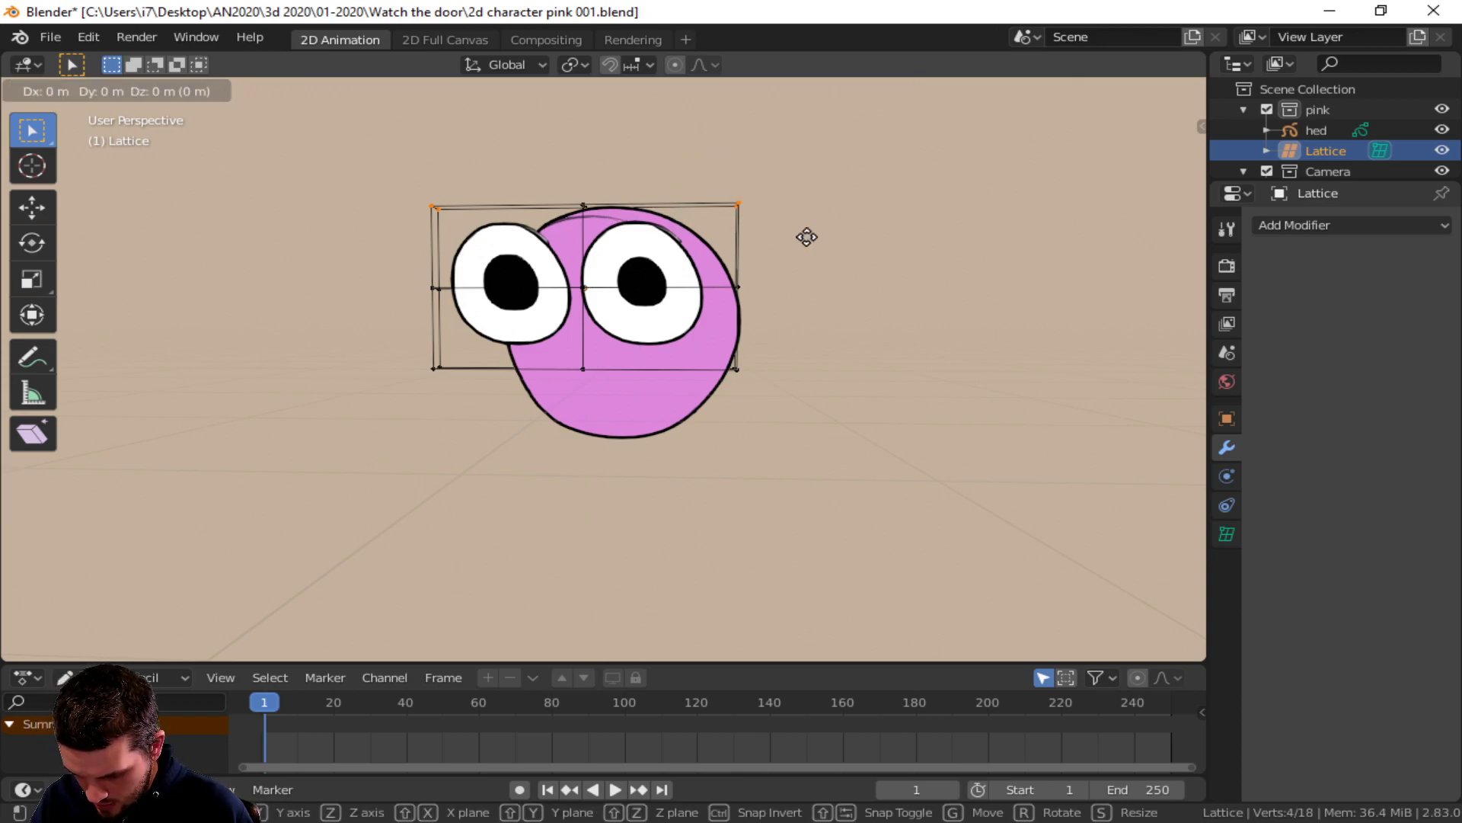
{"action": "key", "text": "z"}
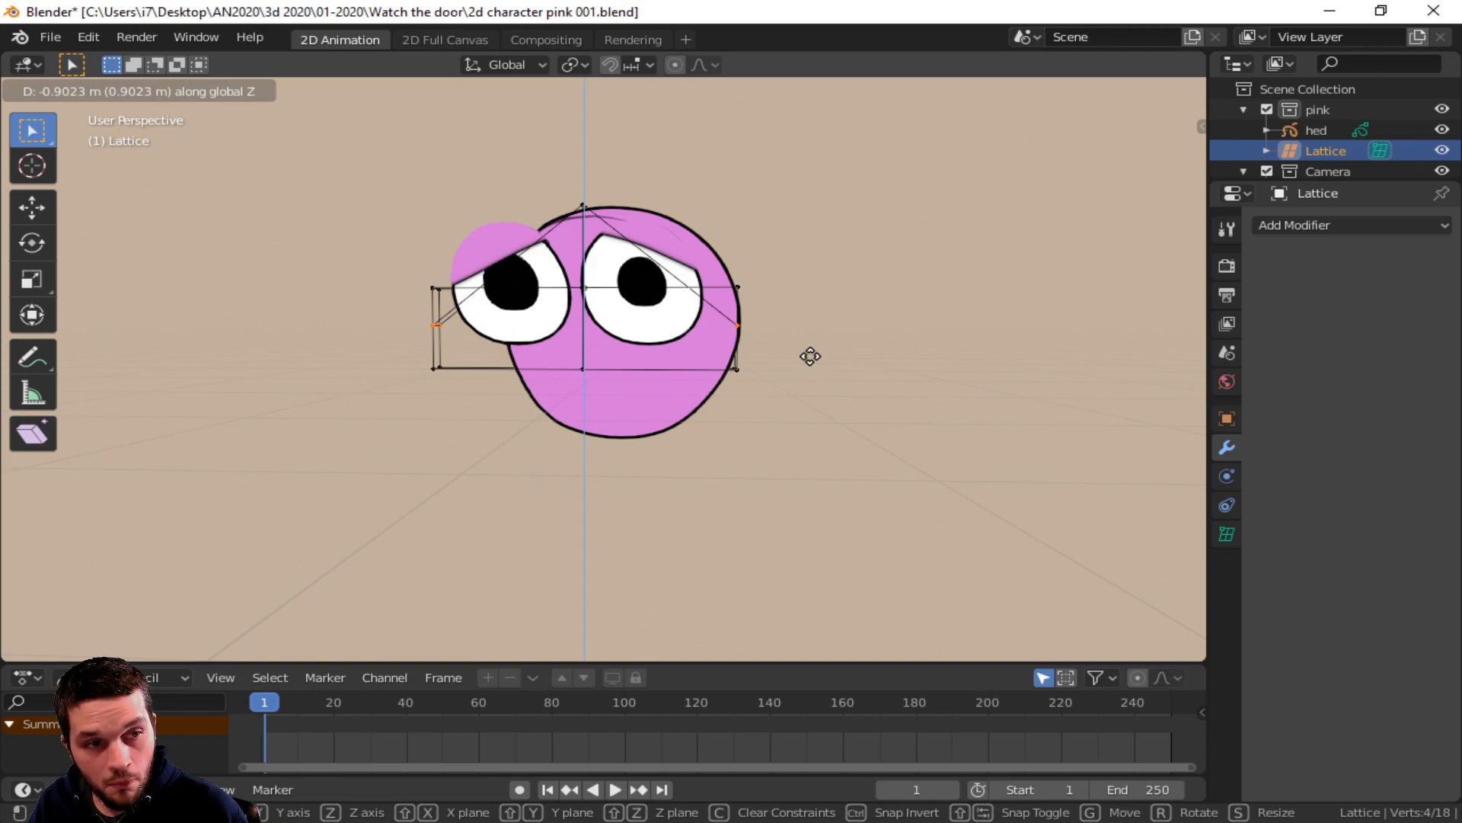
{"action": "key", "text": "Escape"}
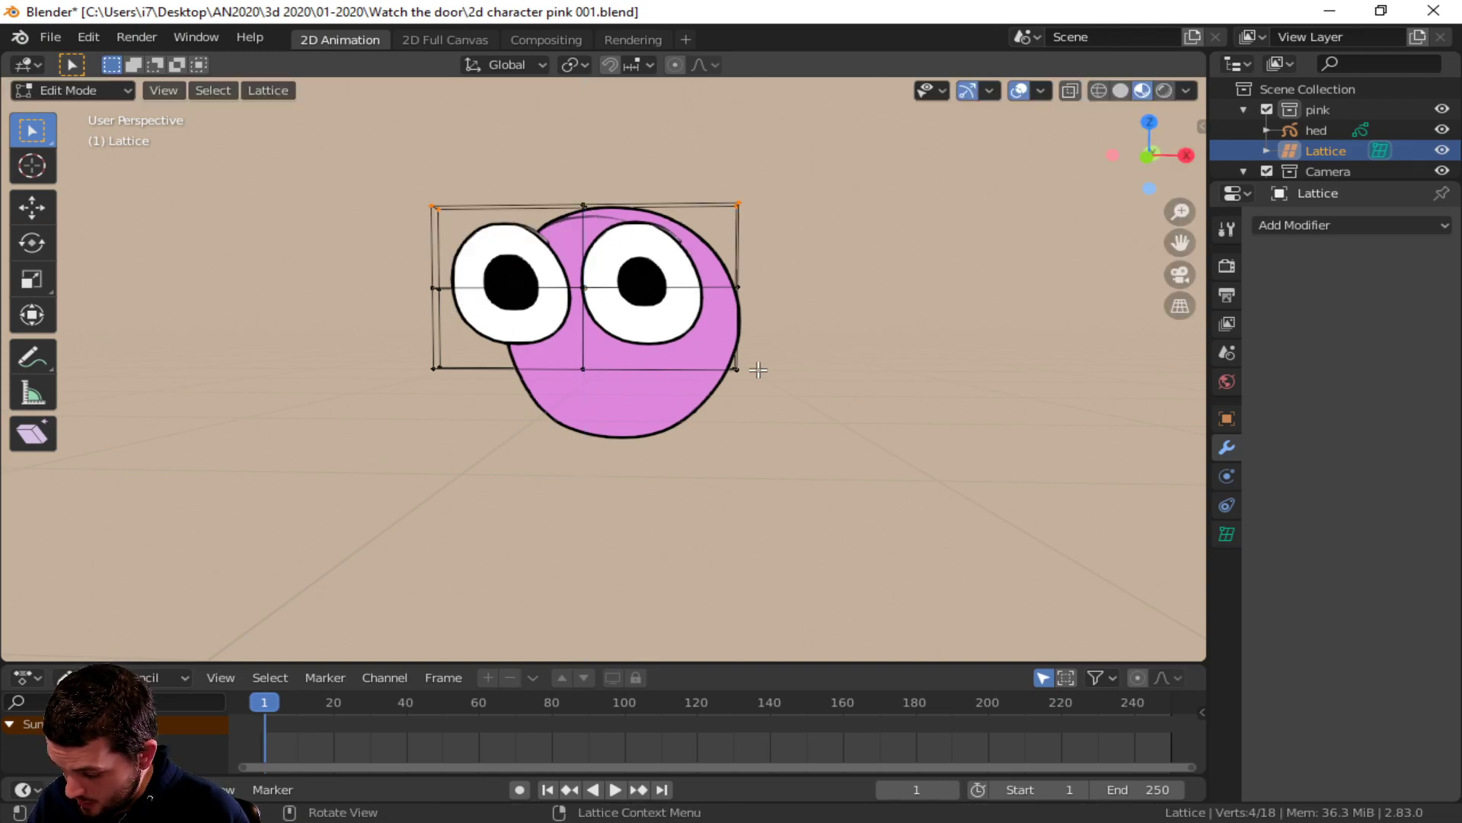
- Try raising the lattice's lower outer corner points about 1.6 m along Z to test the lower lids
{"action": "left_click", "coordinate": [736, 369]}
{"action": "left_click_drag", "start_coordinate": [397, 360], "coordinate": [516, 411]}
{"action": "key", "text": "g"}
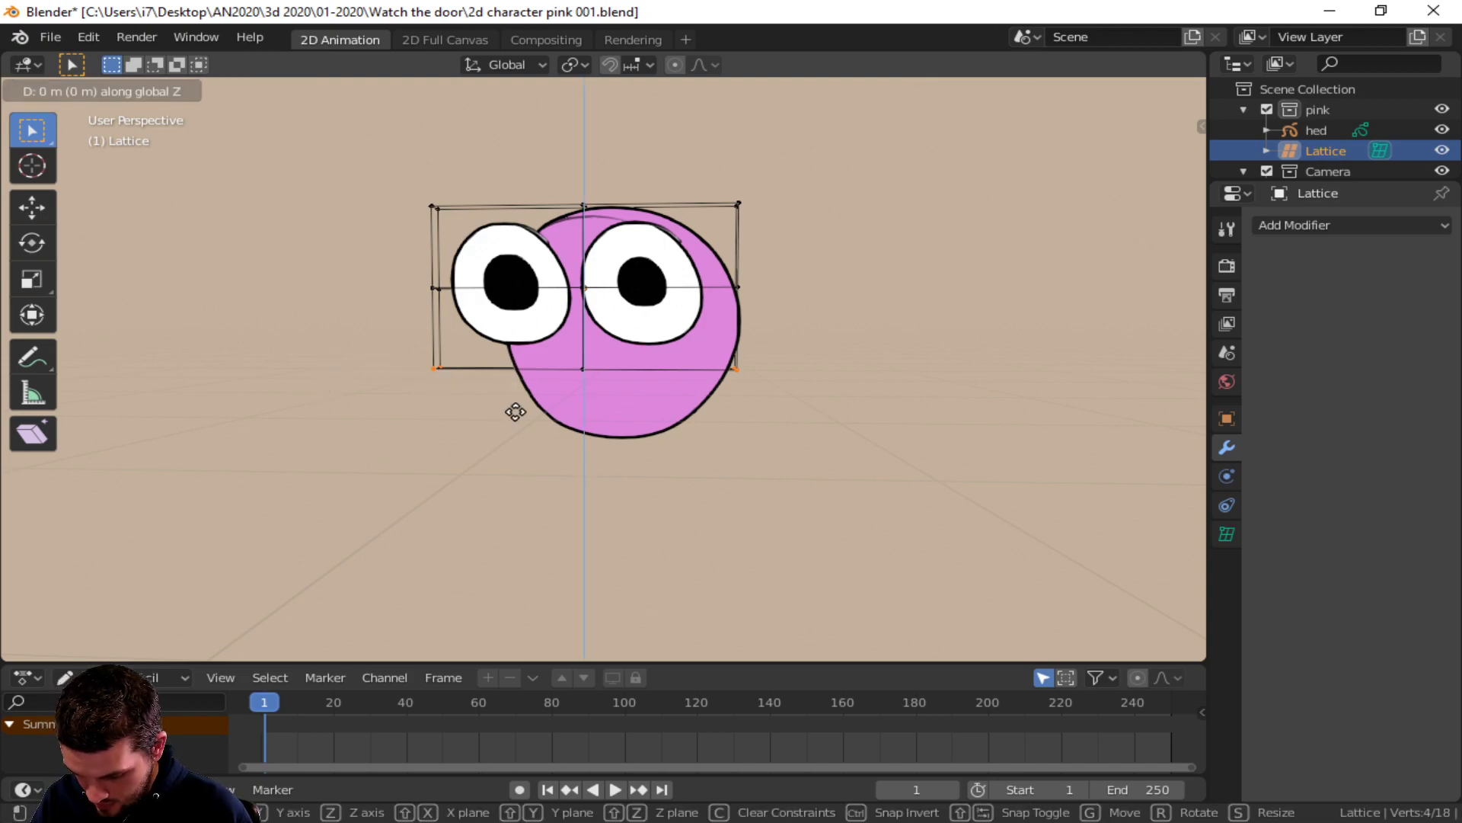
{"action": "key", "text": "z"}
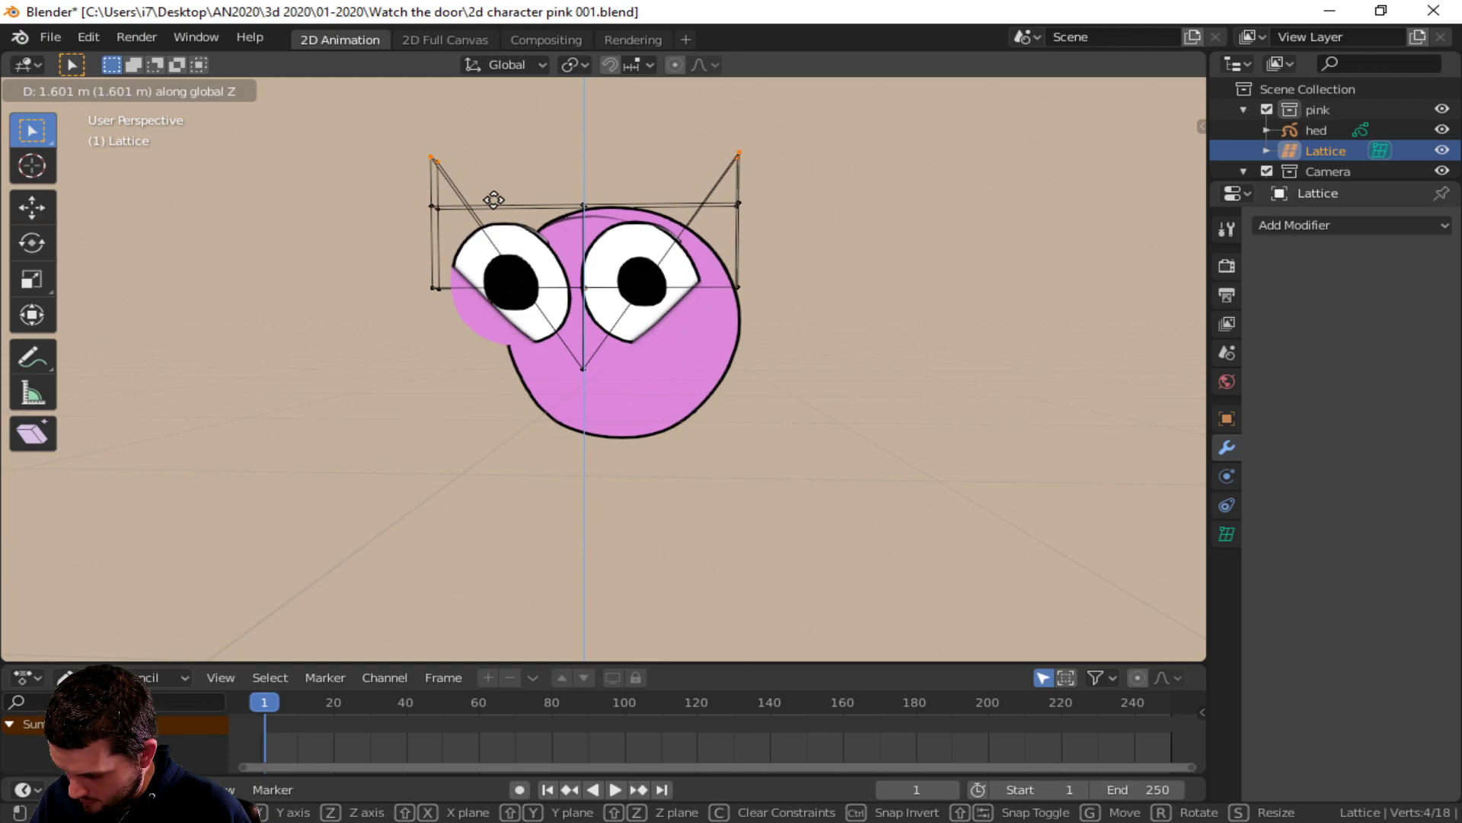
{"action": "key", "text": "Escape"}
- Raise the lattice's whole lower row of points about 1 m along Z to lift the lower lids
{"action": "left_click_drag", "start_coordinate": [361, 336], "coordinate": [875, 402]}
{"action": "key", "text": "g"}
{"action": "key", "text": "z"}
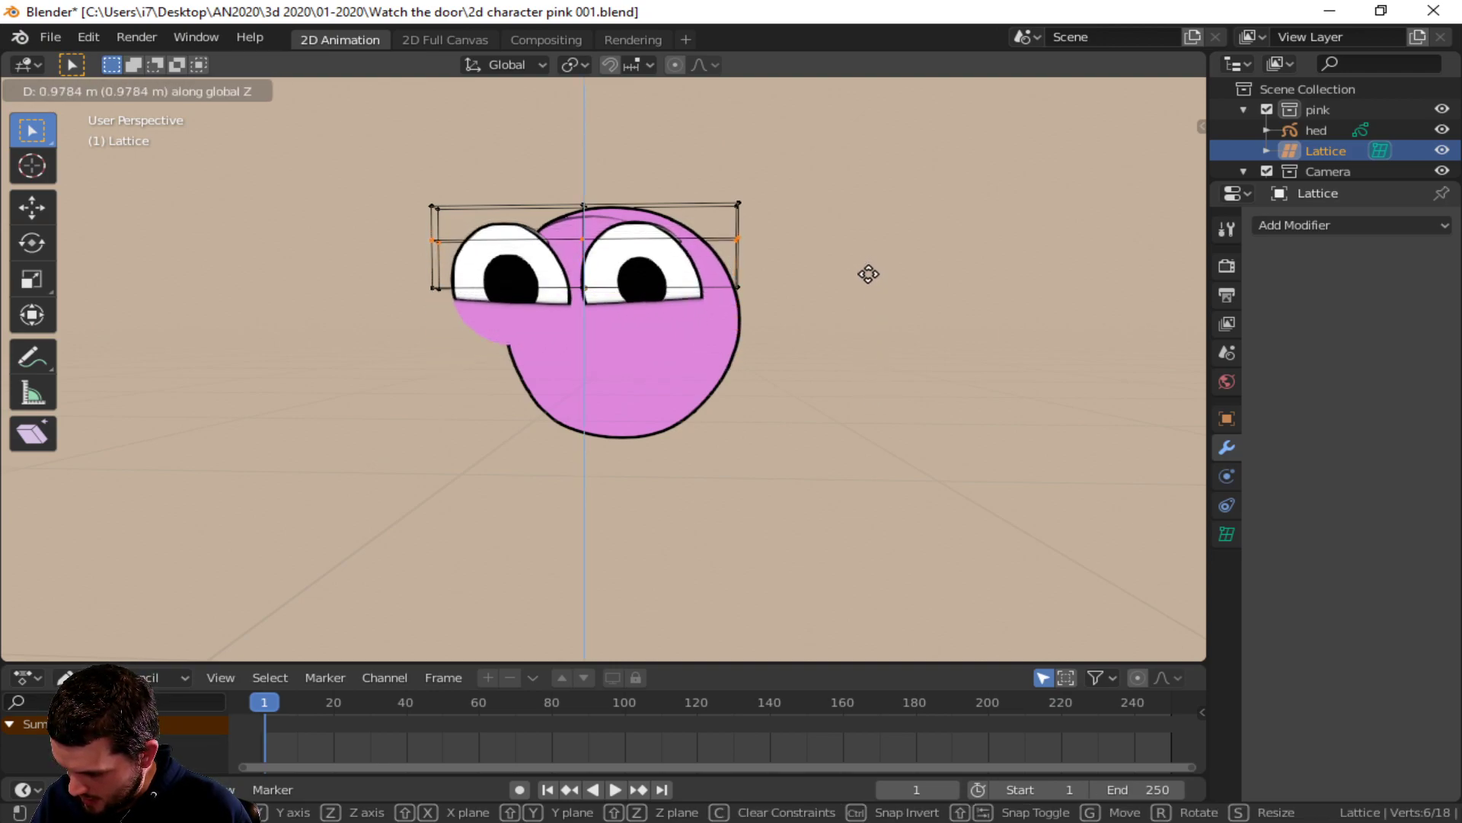
{"action": "left_click", "coordinate": [867, 279]}
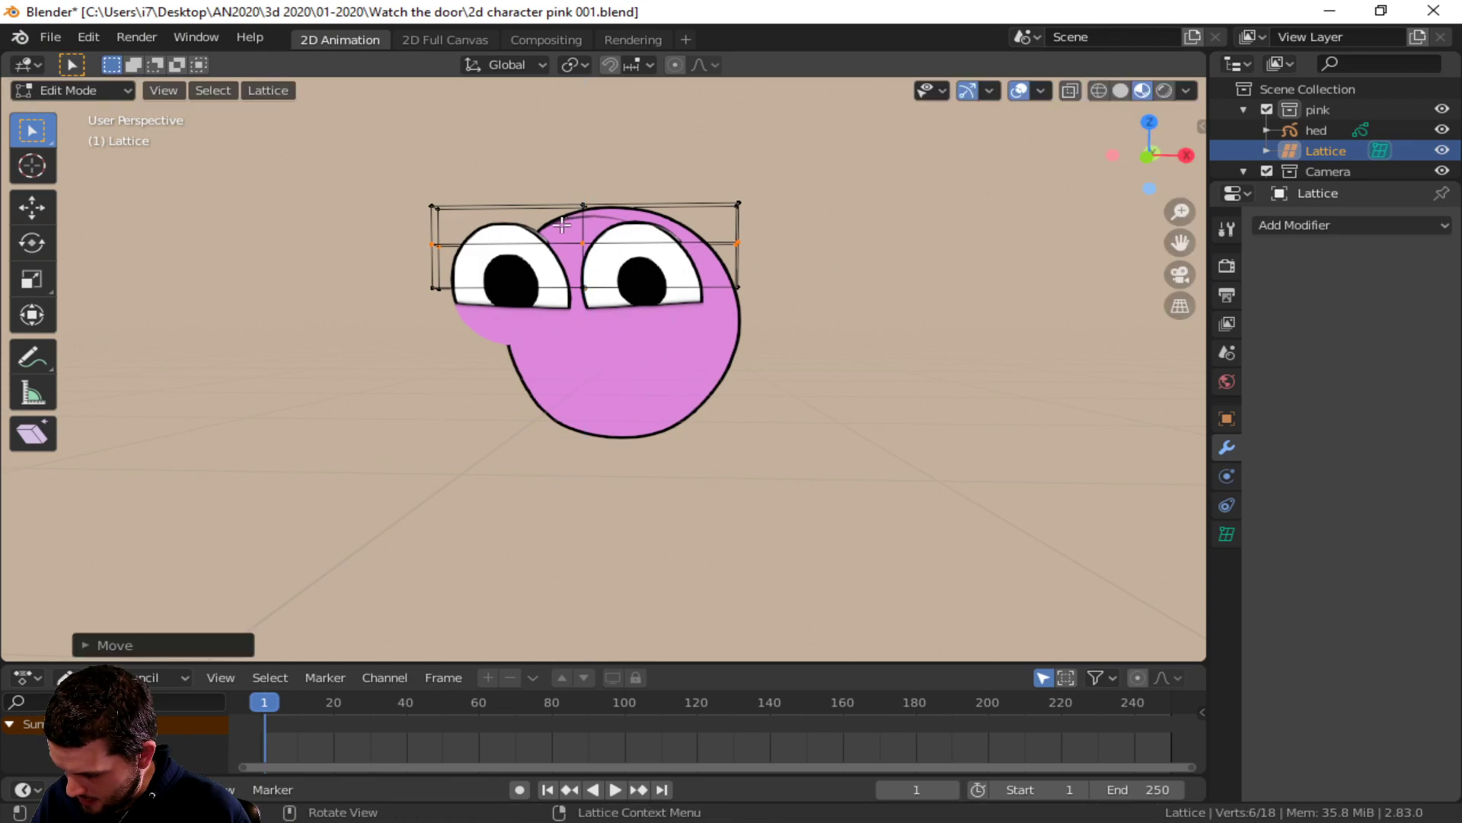
- Try lowering the middle points of the raised row about 0.3 m along Z, and undo the row's move
{"action": "left_click", "coordinate": [663, 246]}
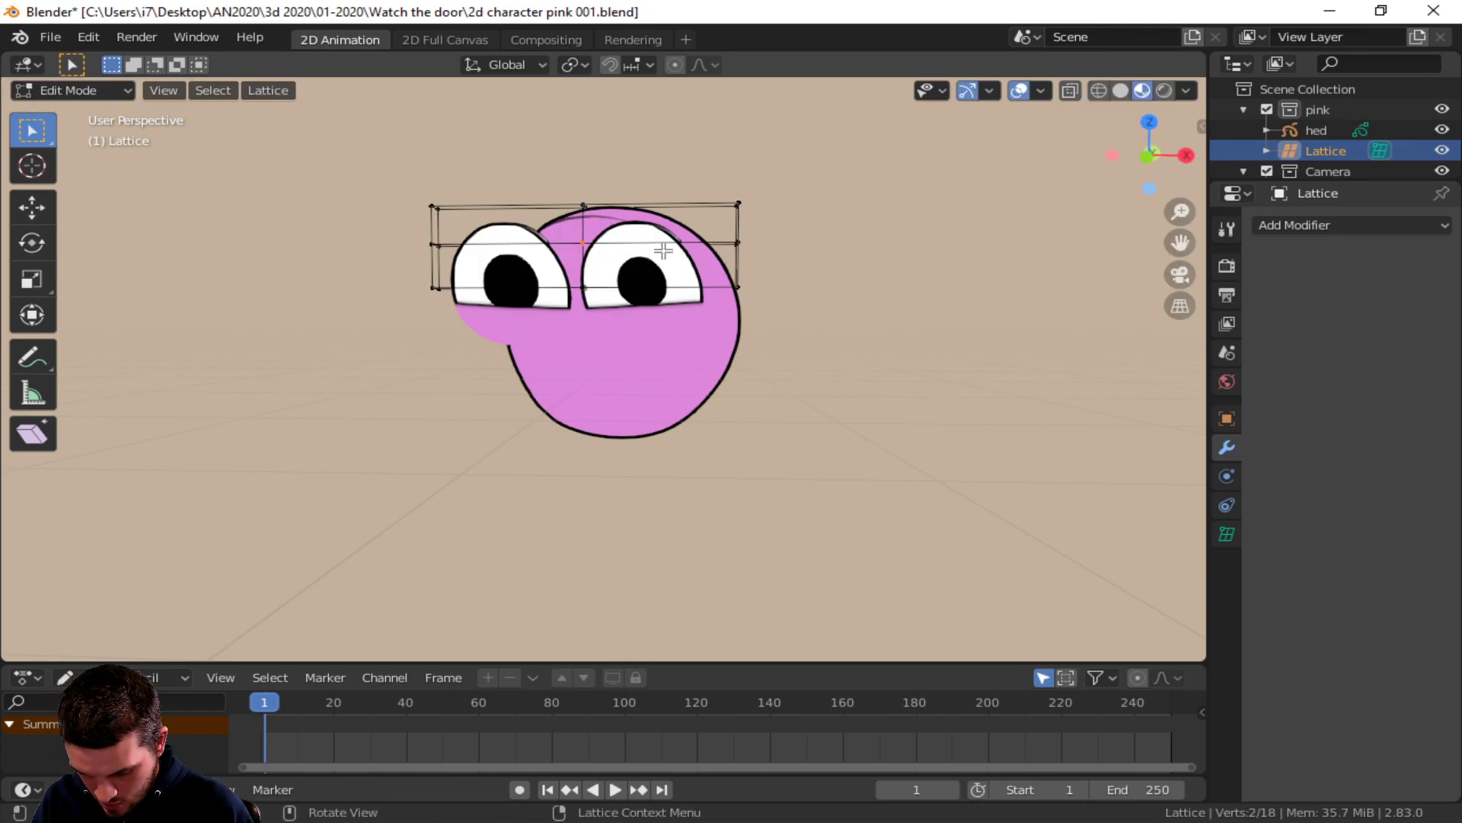
{"action": "key", "text": "g"}
{"action": "key", "text": "z"}
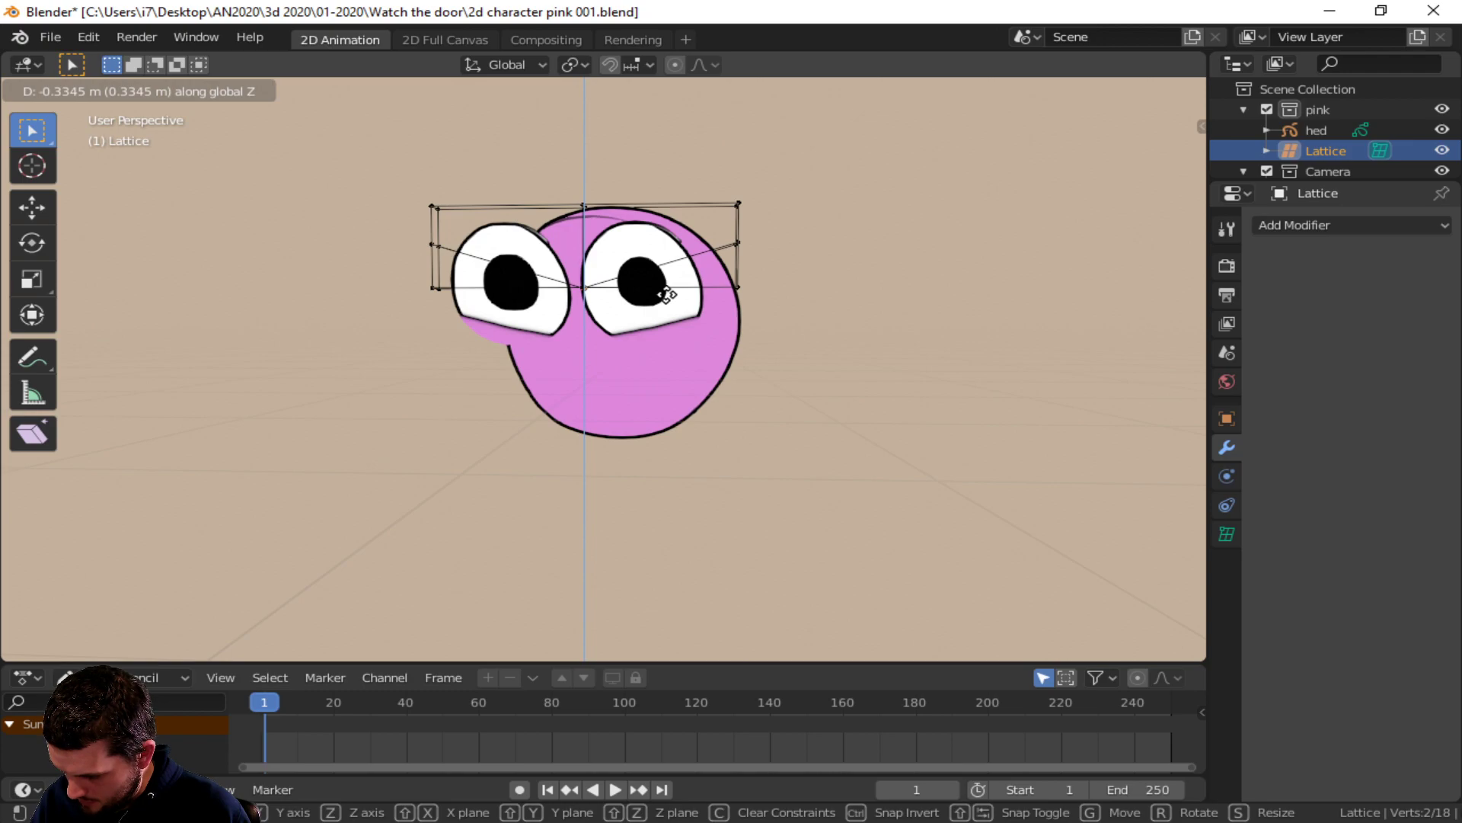
{"action": "key", "text": "Escape"}
{"action": "key", "text": "ctrl+z"}
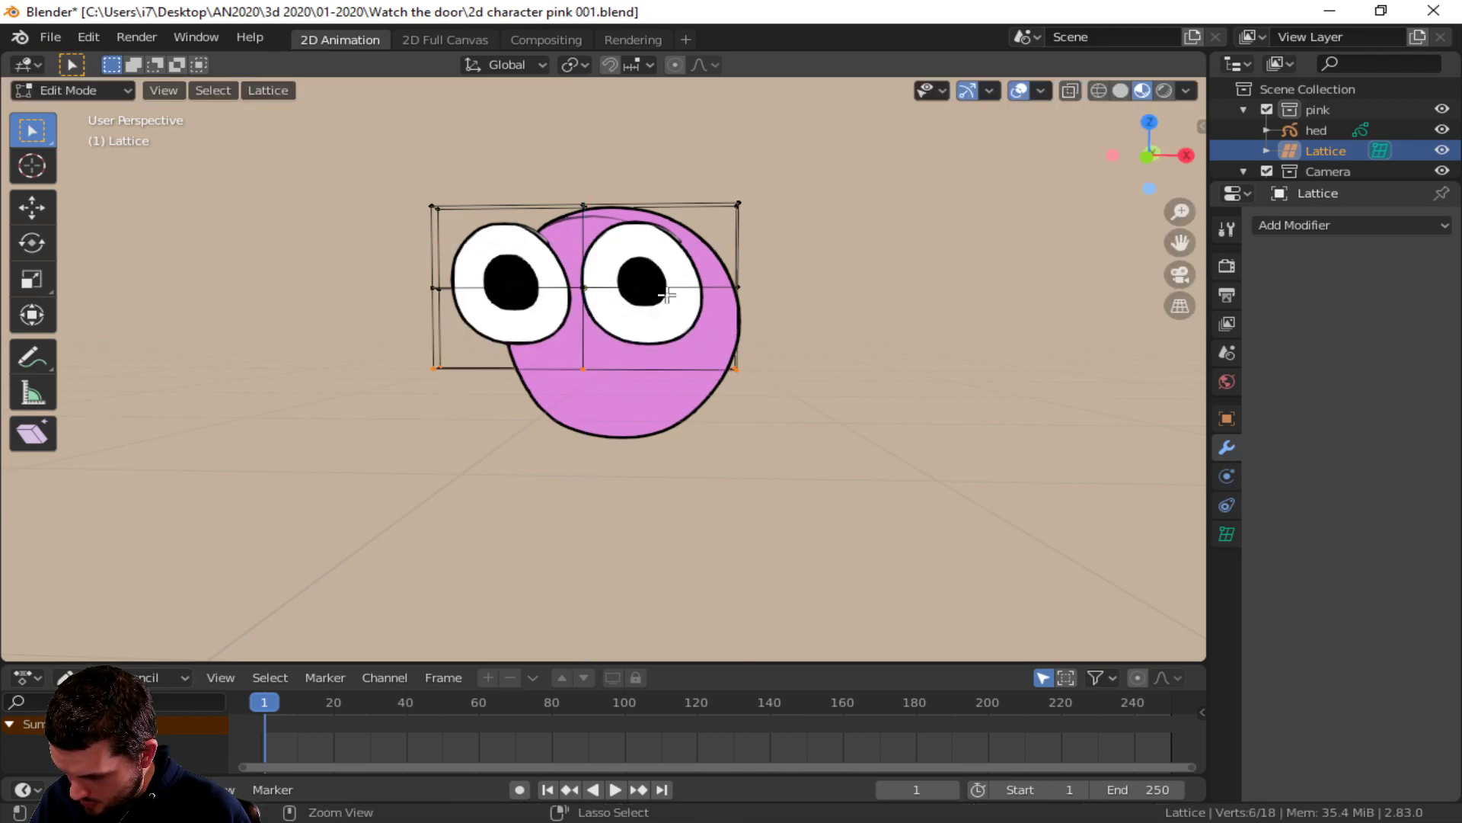
- Return to Object Mode and reselect the lattice around the eyes
{"action": "left_click", "coordinate": [102, 90]}
{"action": "left_click", "coordinate": [101, 108]}
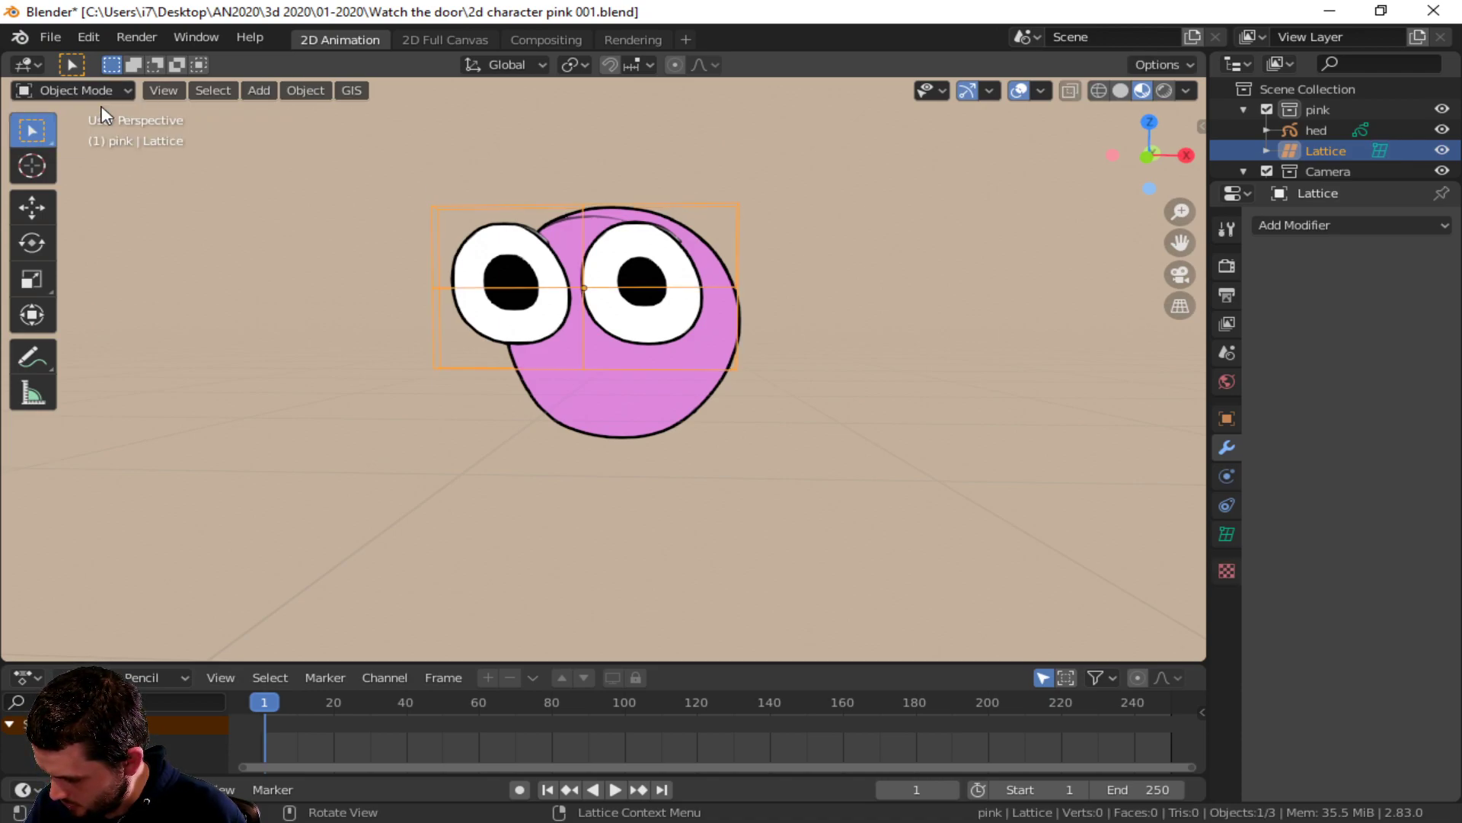
{"action": "key", "text": "alt+a"}
{"action": "middle_click_drag", "start_coordinate": [774, 330], "coordinate": [693, 341]}
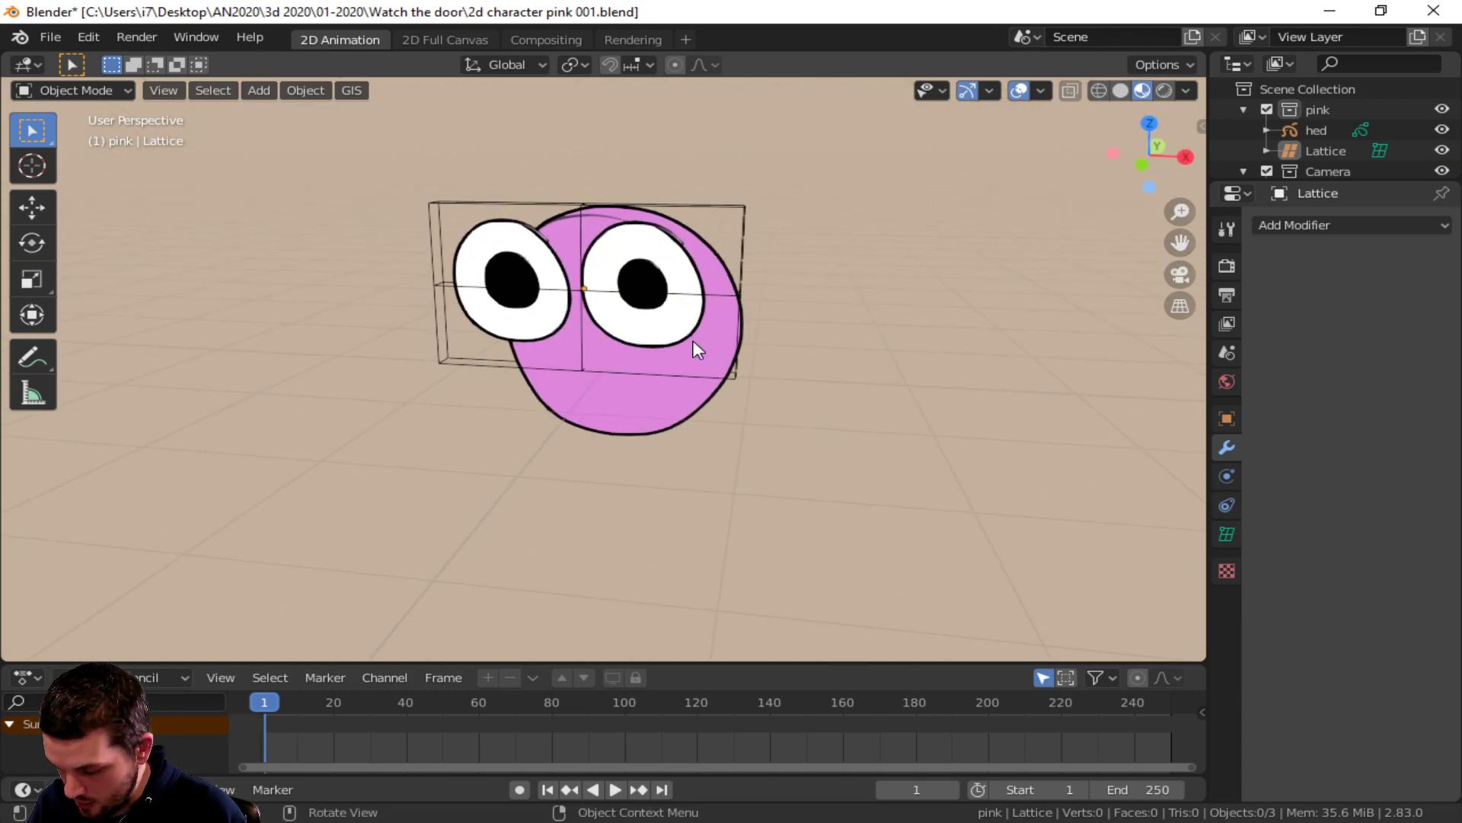
{"action": "left_click", "coordinate": [581, 208]}
{"action": "left_click", "coordinate": [581, 216]}
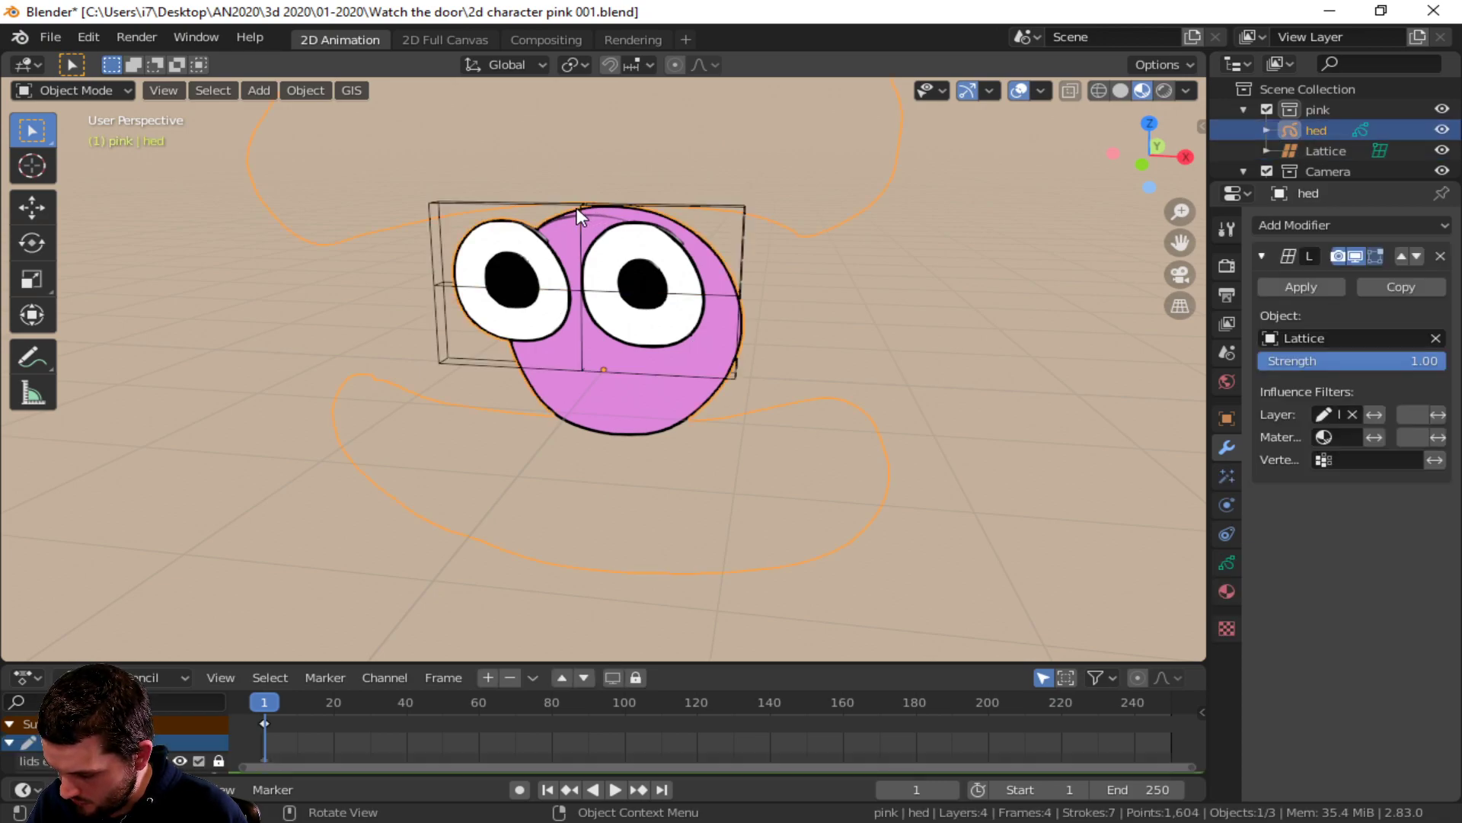
{"action": "left_click", "coordinate": [428, 195]}
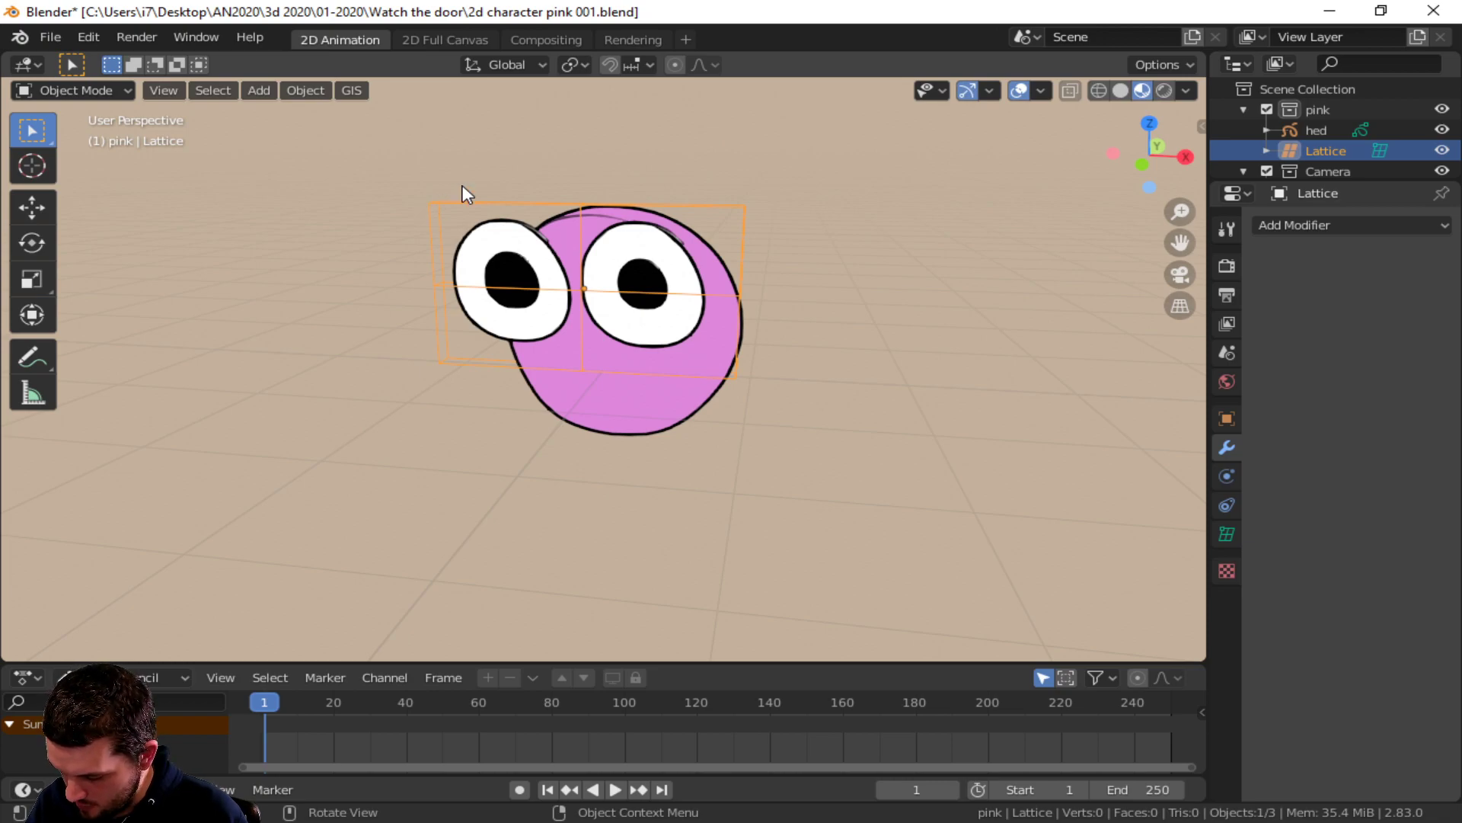
- Add a sphere empty at the scene origin and scale it down to about 0.45
{"action": "middle_click_drag", "start_coordinate": [630, 418], "coordinate": [670, 405]}
{"action": "scroll", "coordinate": [670, 404], "scroll_direction": "up", "scroll_amount": 2}
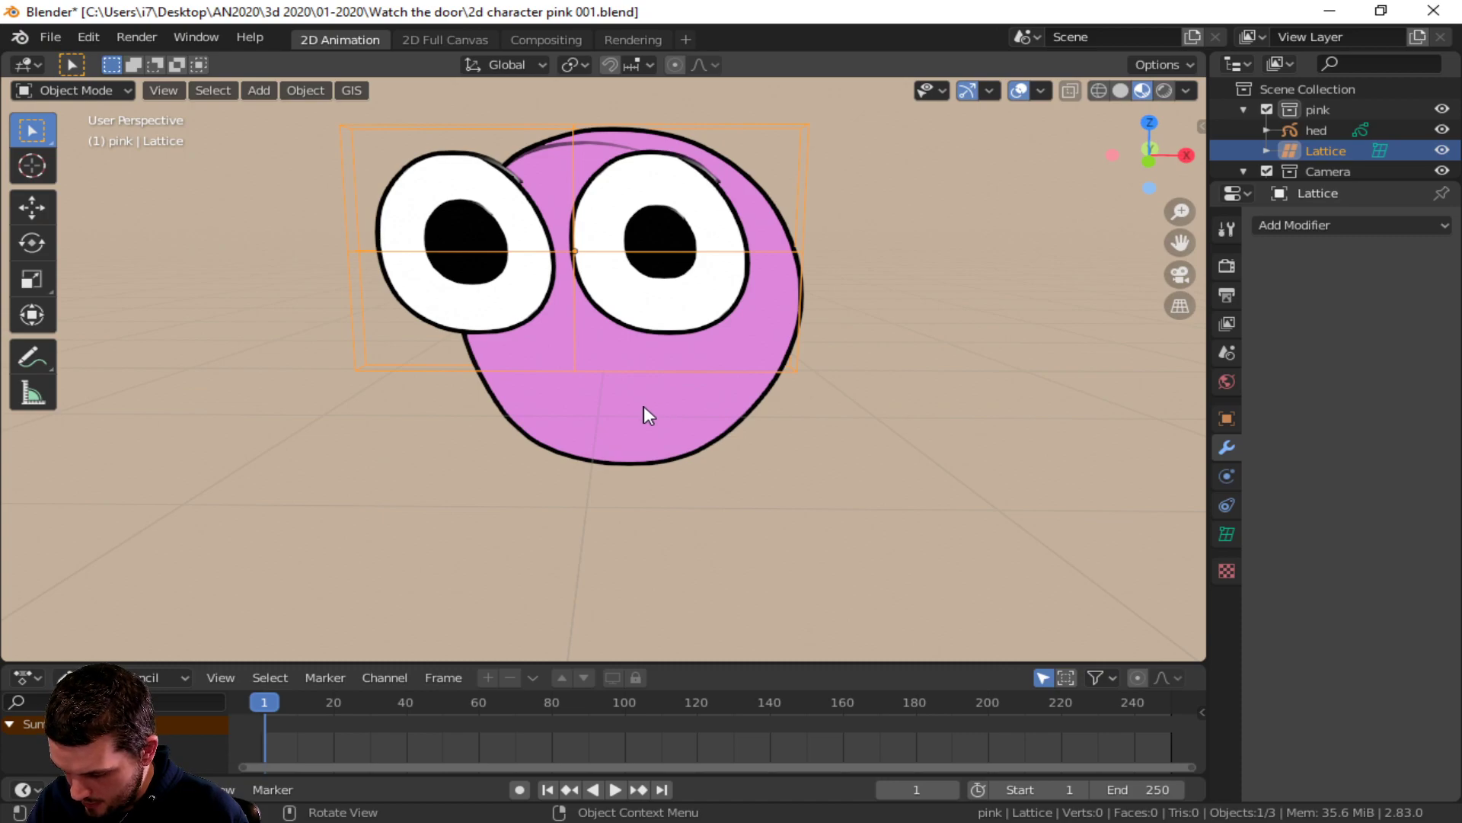
{"action": "middle_click_drag", "start_coordinate": [543, 297], "coordinate": [522, 328]}
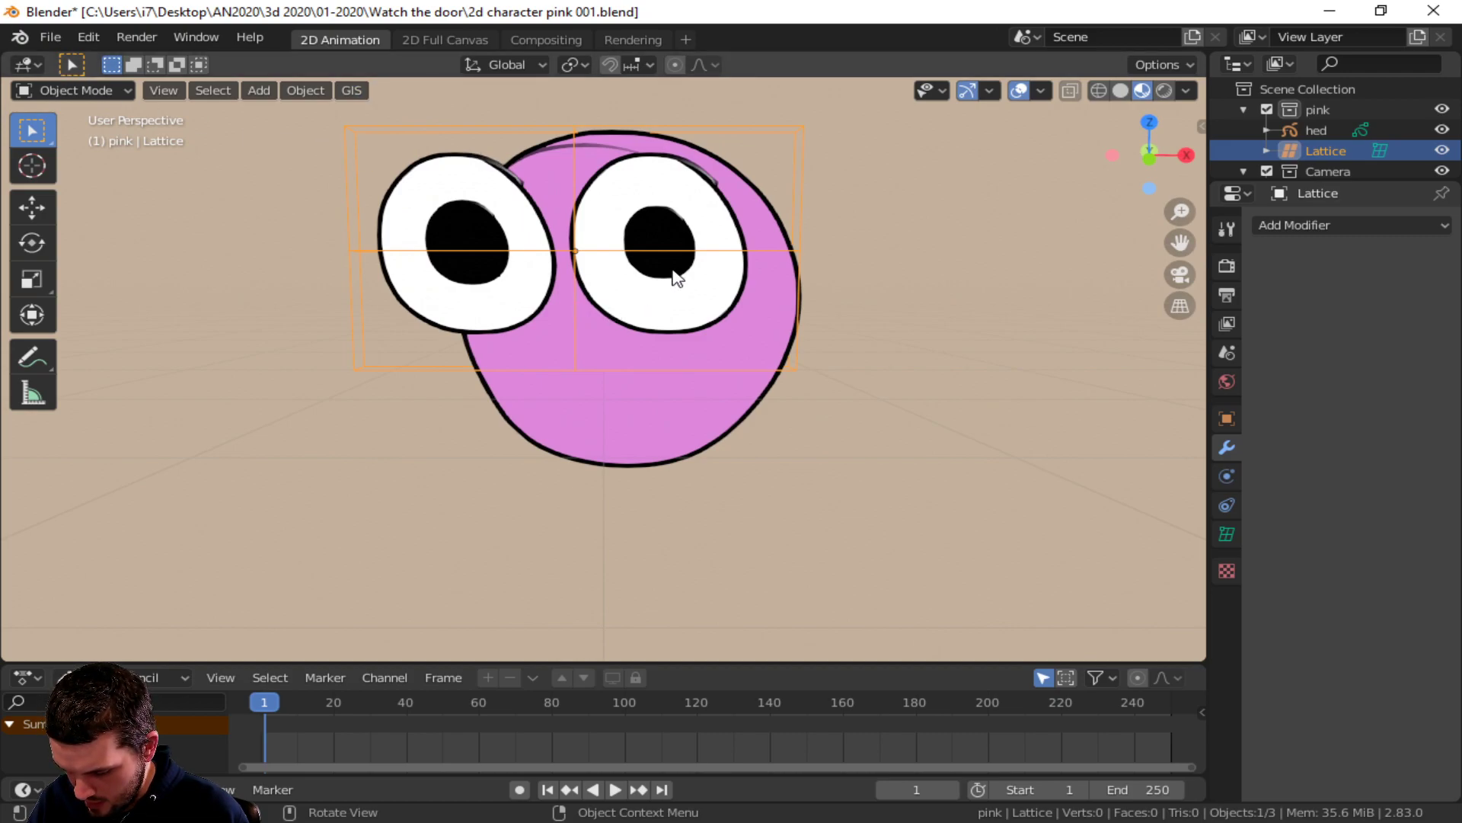
{"action": "key", "text": "shift+a"}
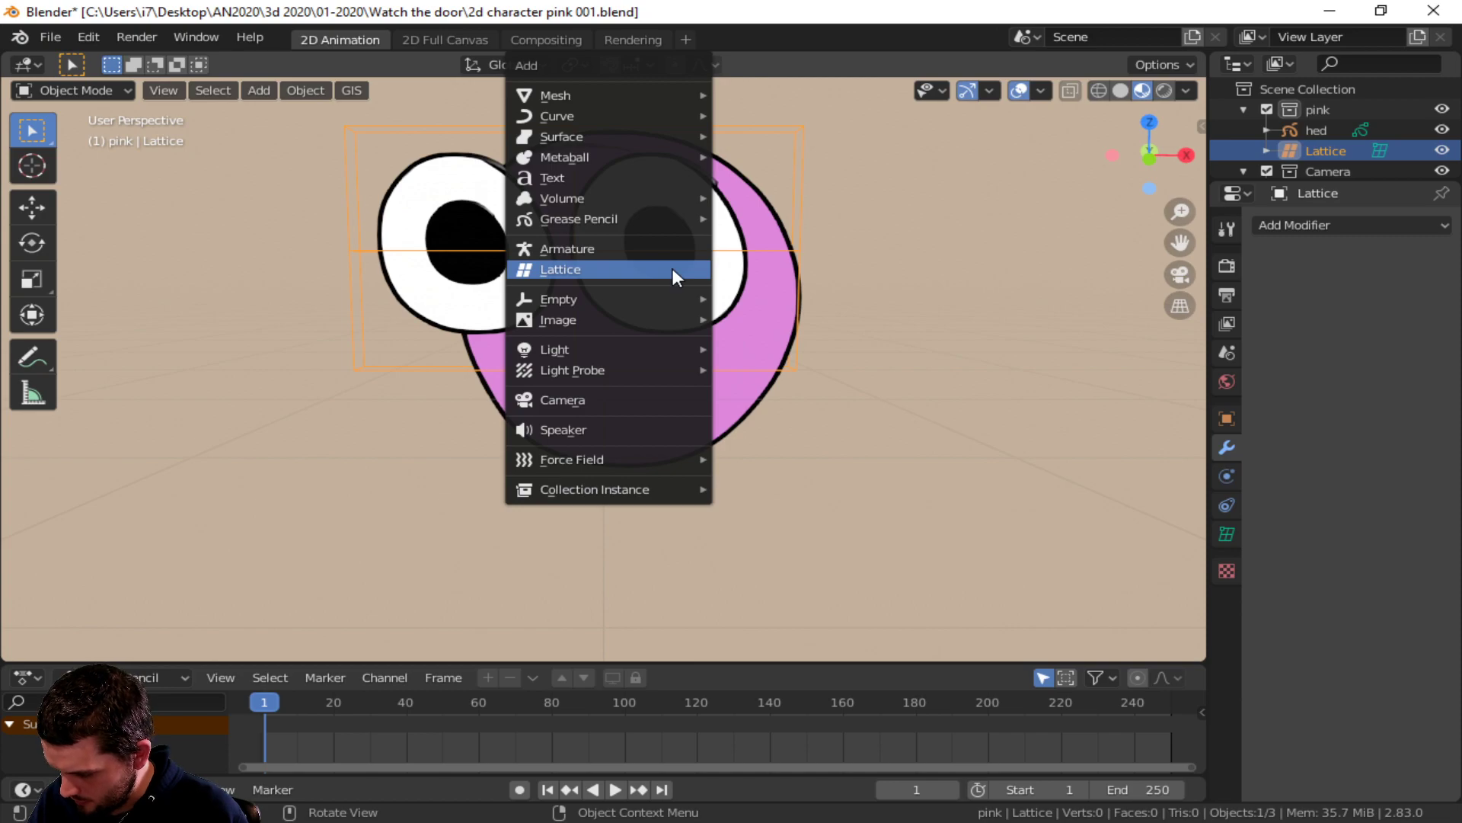
{"action": "mouse_move", "coordinate": [646, 301]}
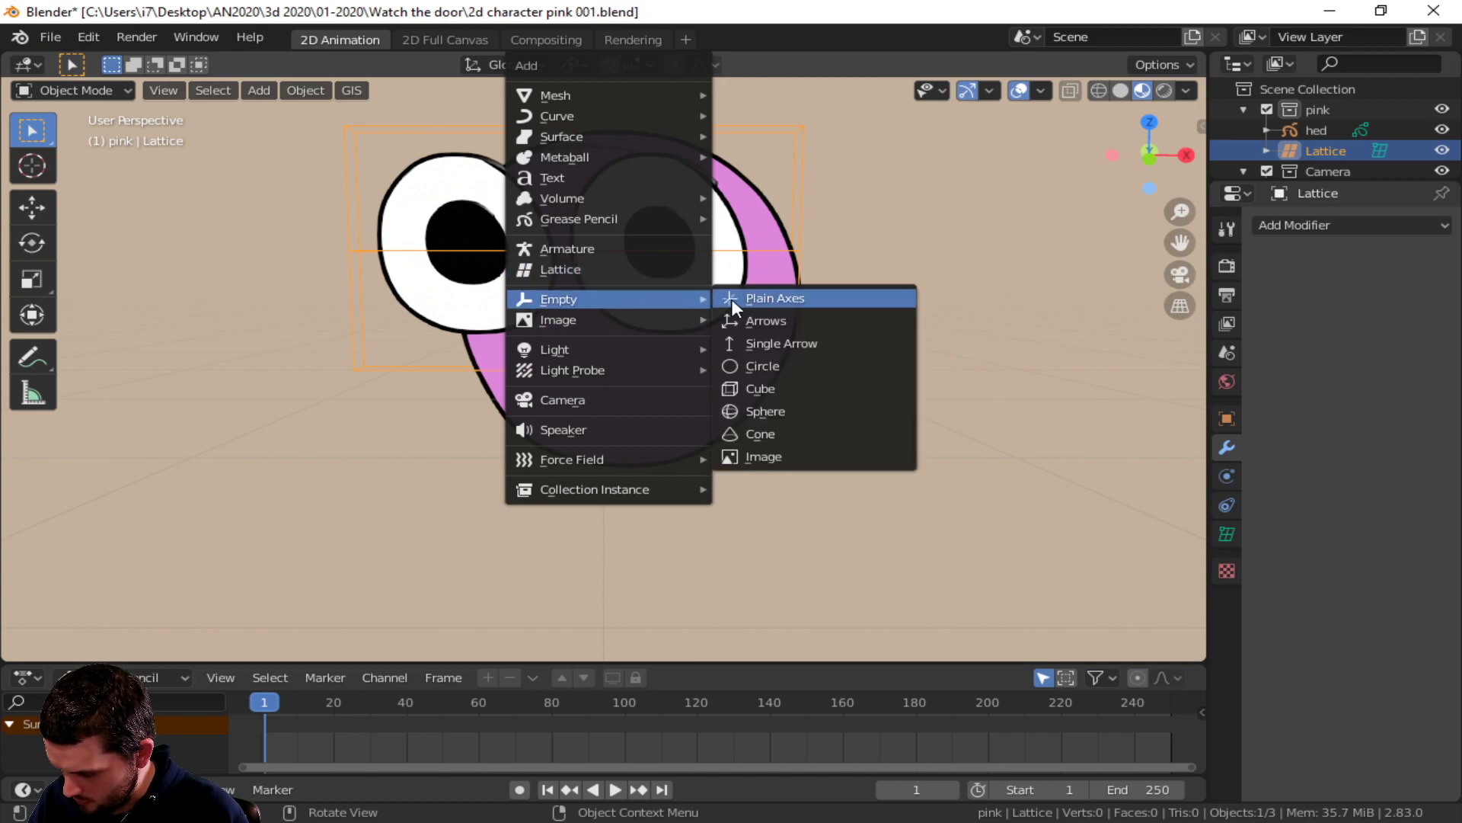
{"action": "left_click", "coordinate": [780, 409]}
{"action": "middle_click_drag", "start_coordinate": [788, 352], "coordinate": [614, 320]}
{"action": "key", "text": "s"}
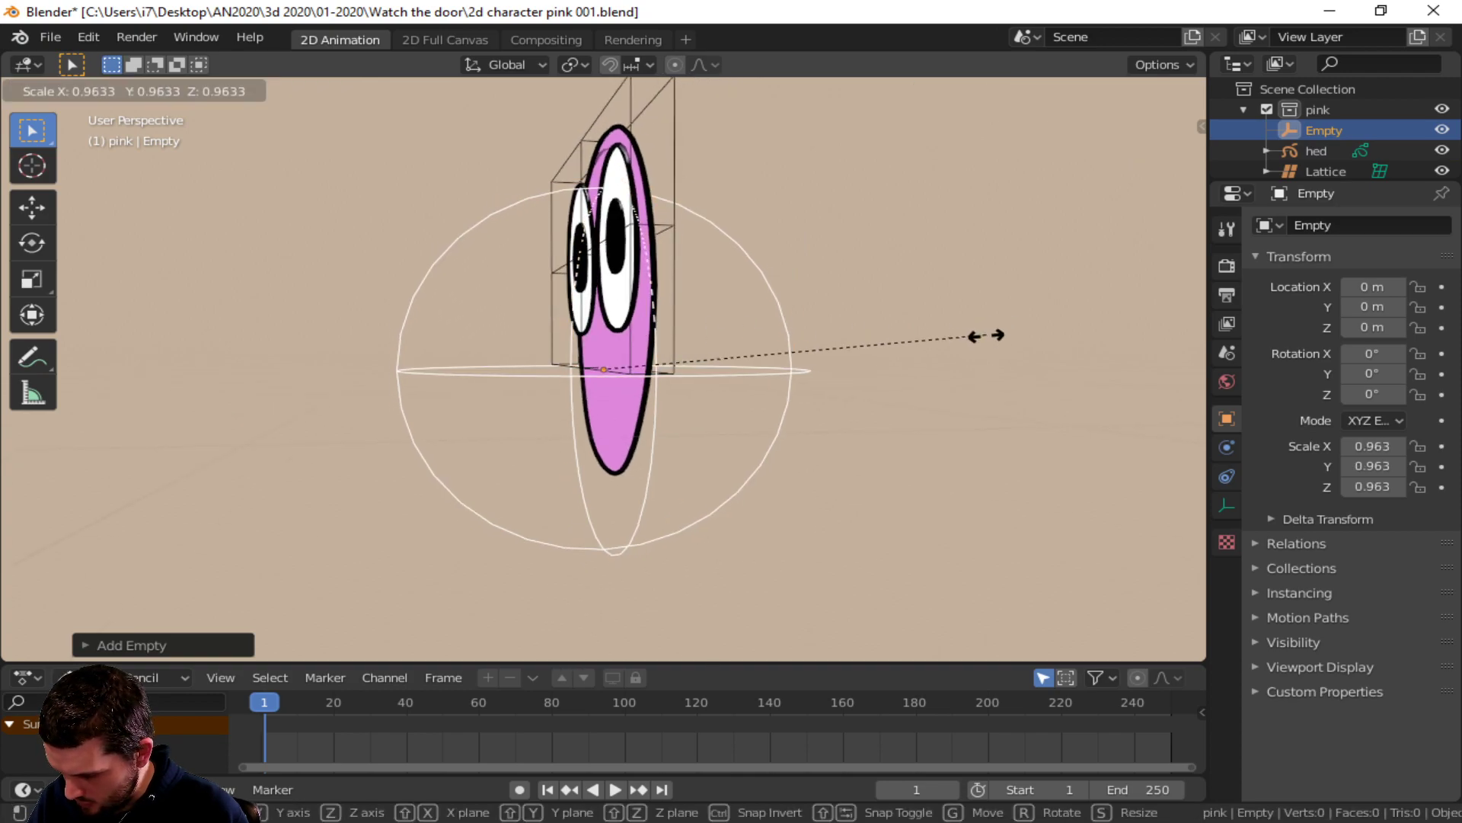
{"action": "left_click", "coordinate": [784, 390]}
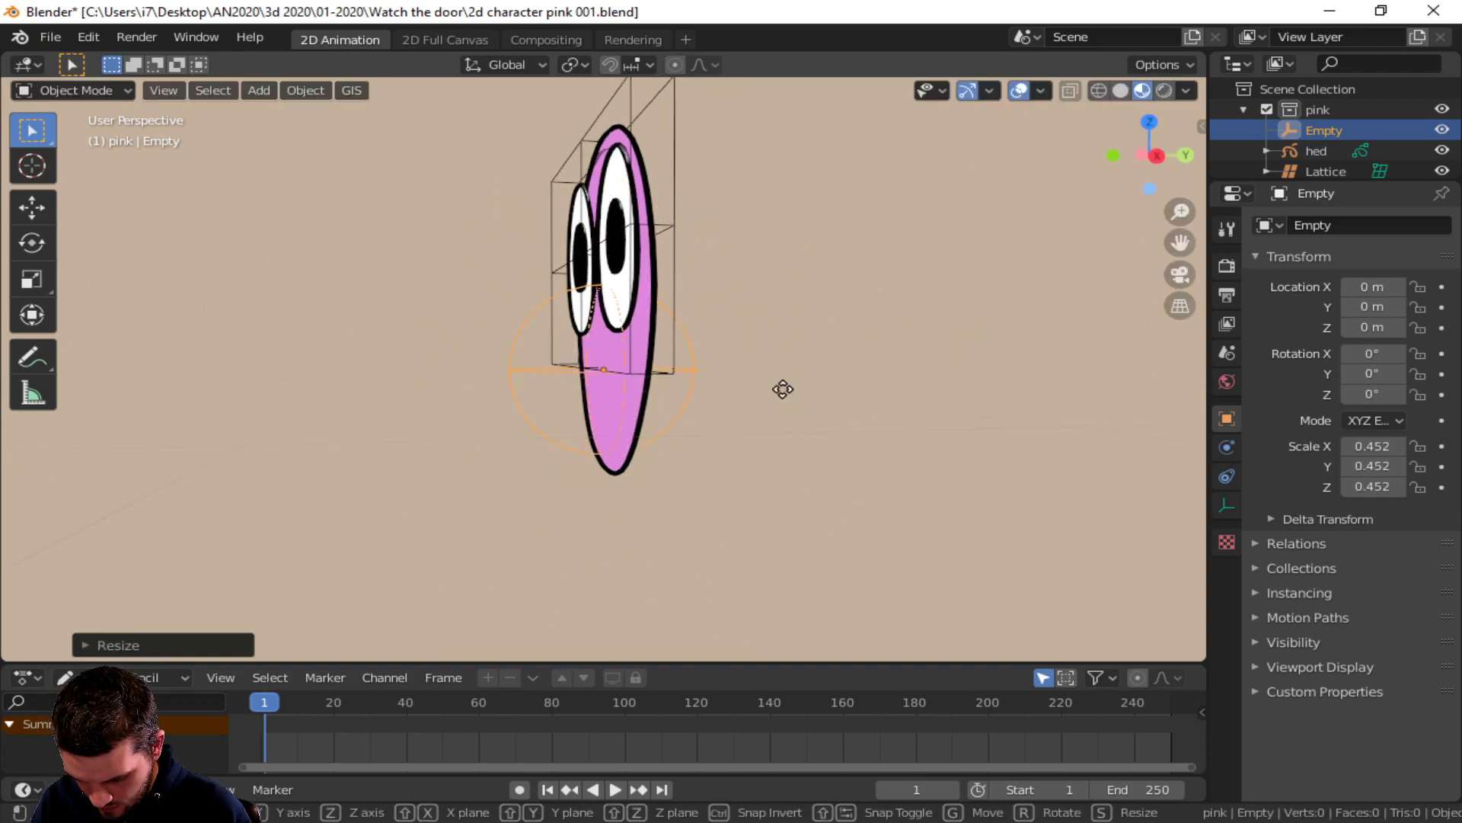
- Move the empty to about -0.68 m on Y and raise it to about 0.72 m on Z, level with the eyes
{"action": "key", "text": "g"}
{"action": "key", "text": "y"}
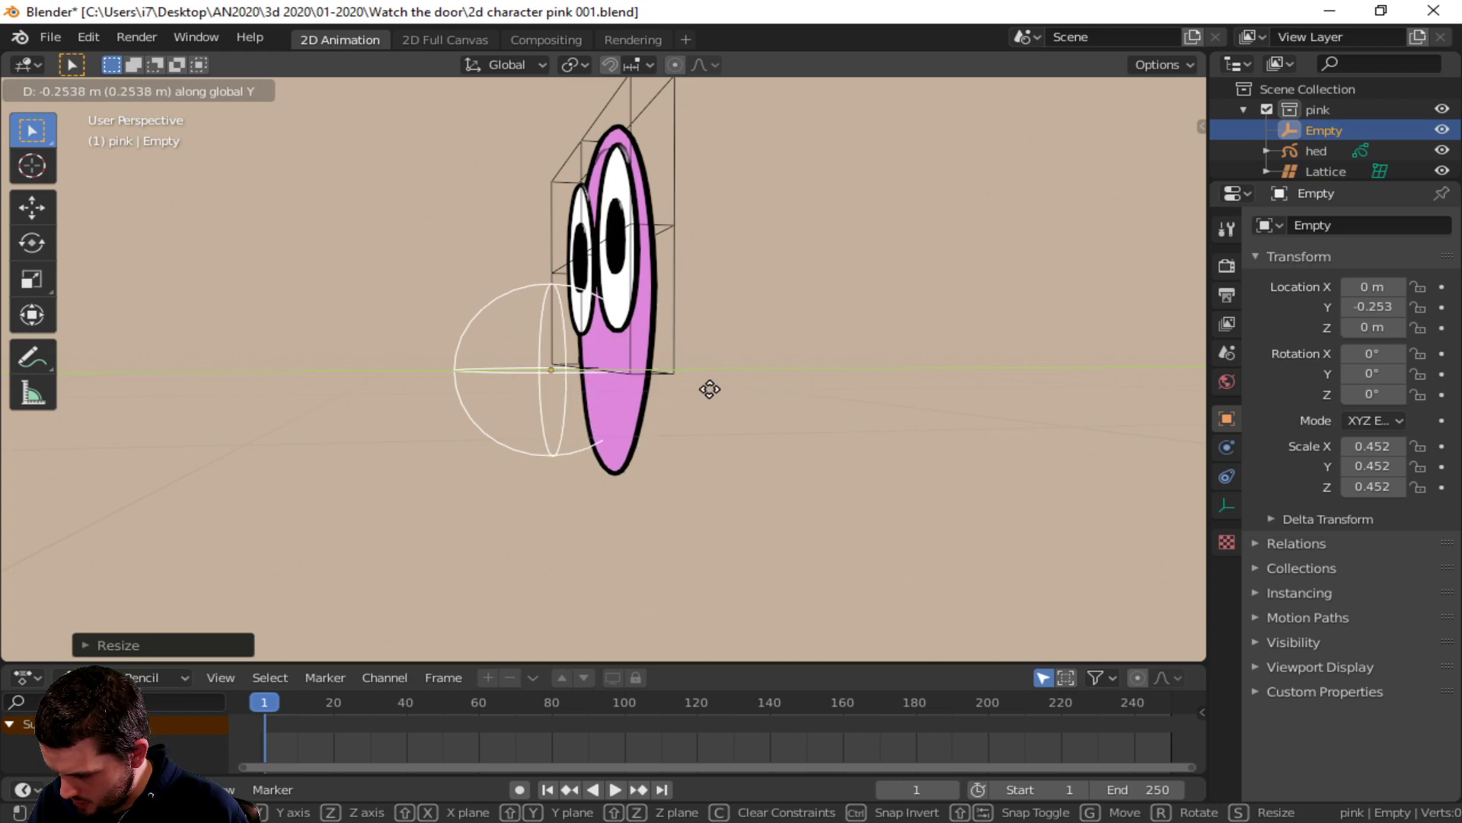
{"action": "left_click", "coordinate": [638, 392]}
{"action": "middle_click_drag", "start_coordinate": [639, 392], "coordinate": [775, 384]}
{"action": "middle_click_drag", "start_coordinate": [695, 353], "coordinate": [470, 391]}
{"action": "key", "text": "g"}
{"action": "key", "text": "z"}
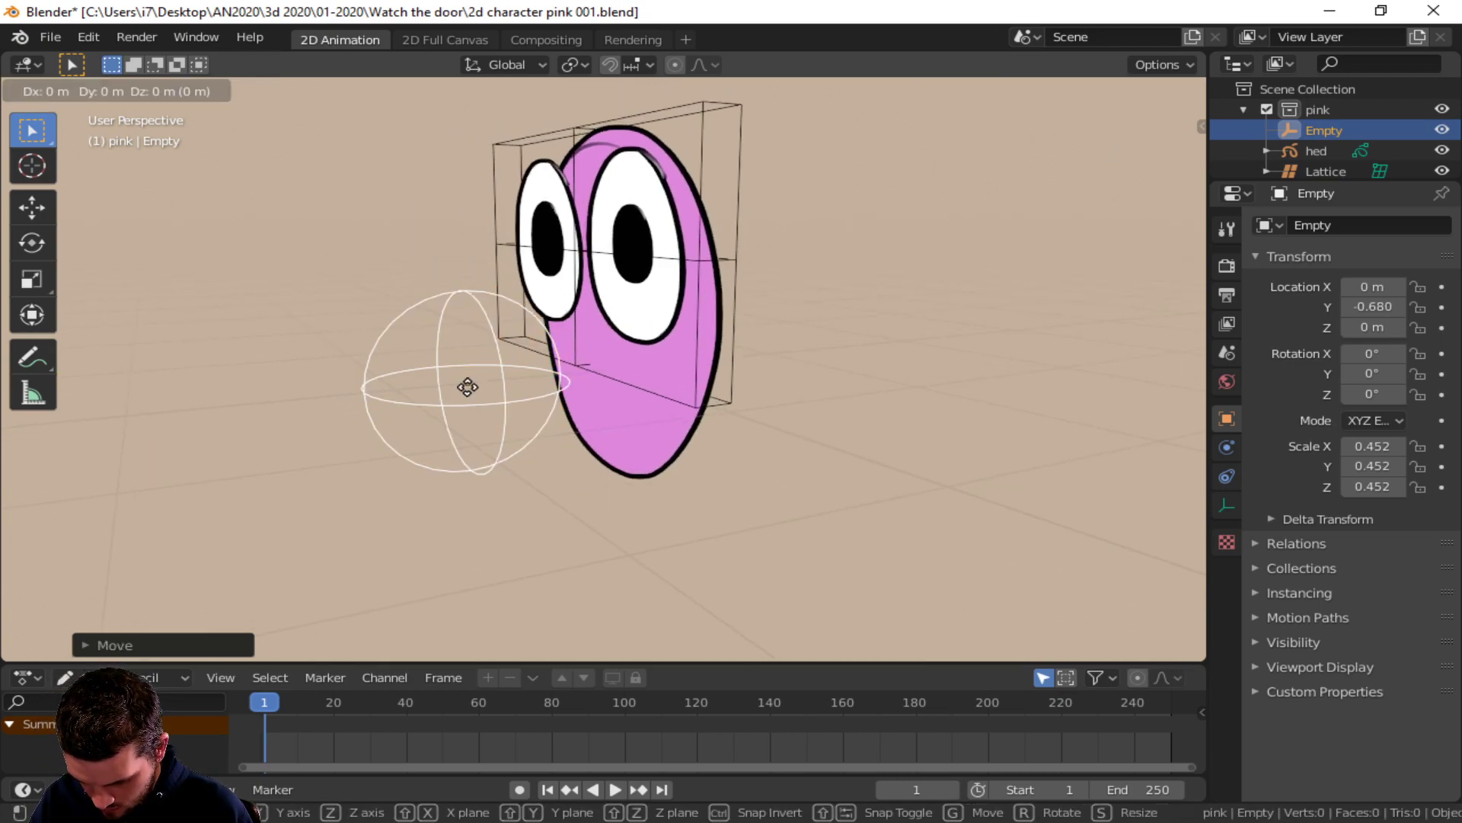
{"action": "left_click", "coordinate": [512, 242]}
{"action": "middle_click_drag", "start_coordinate": [512, 243], "coordinate": [717, 282]}
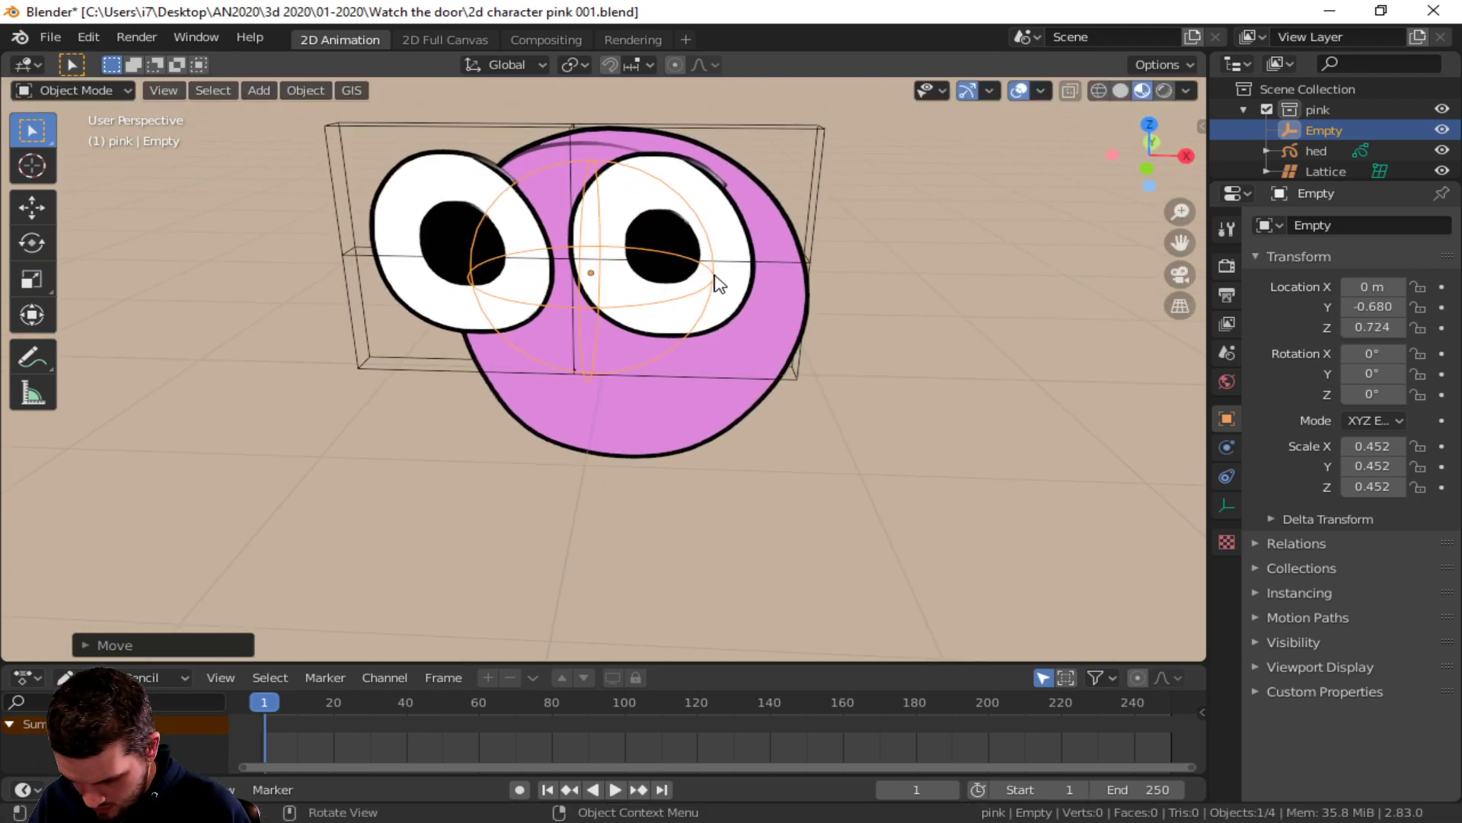
- Move the empty farther in front of the face, to about -0.99 m on Y
{"action": "key", "text": "g"}
{"action": "key", "text": "y"}
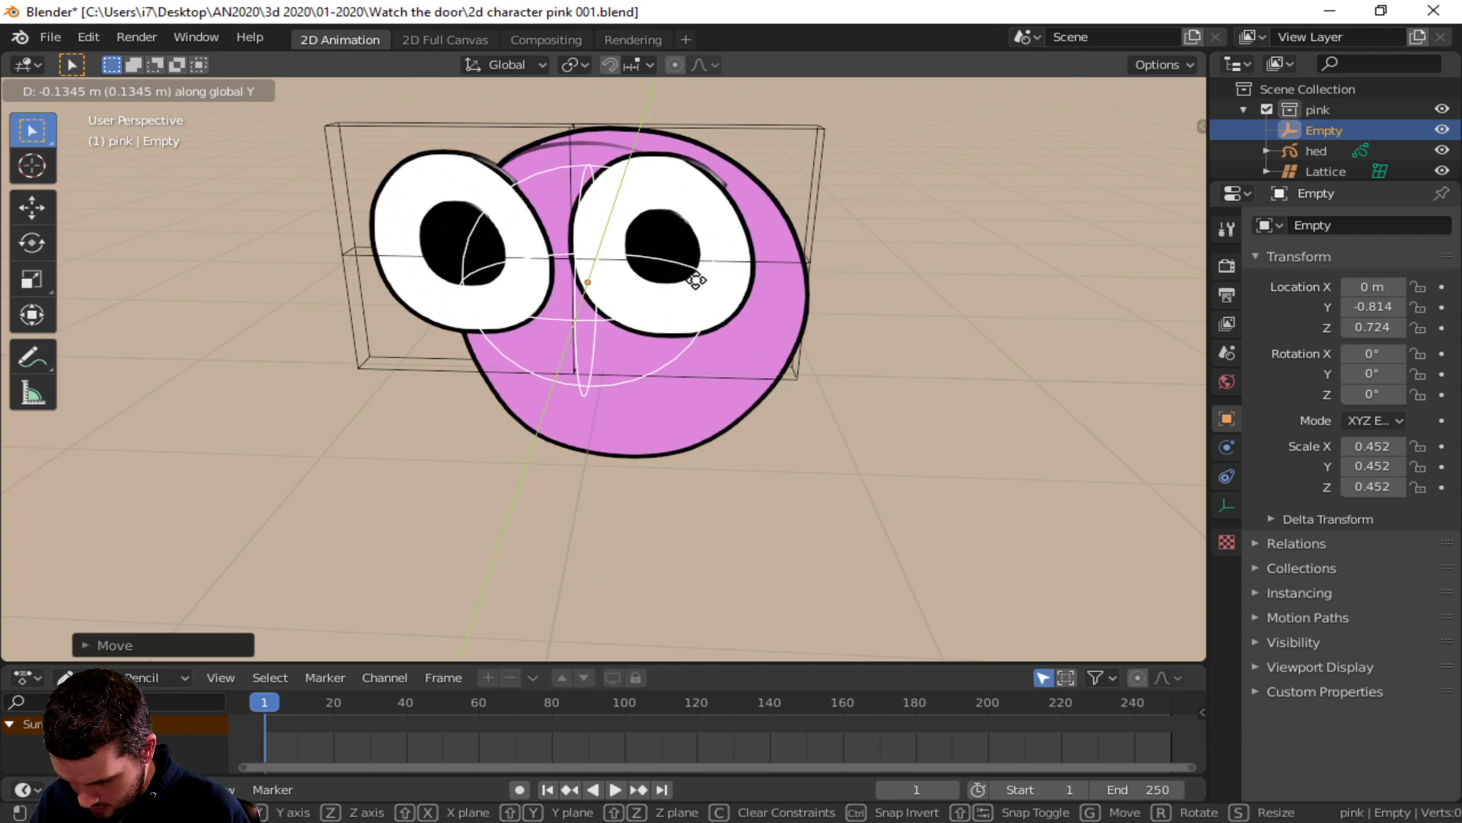
{"action": "left_click", "coordinate": [679, 297]}
{"action": "mouse_move", "coordinate": [679, 300]}
{"action": "middle_mouse_down"}
{"action": "mouse_move", "coordinate": [538, 320]}
{"action": "mouse_move", "coordinate": [686, 304]}
{"action": "middle_mouse_up"}
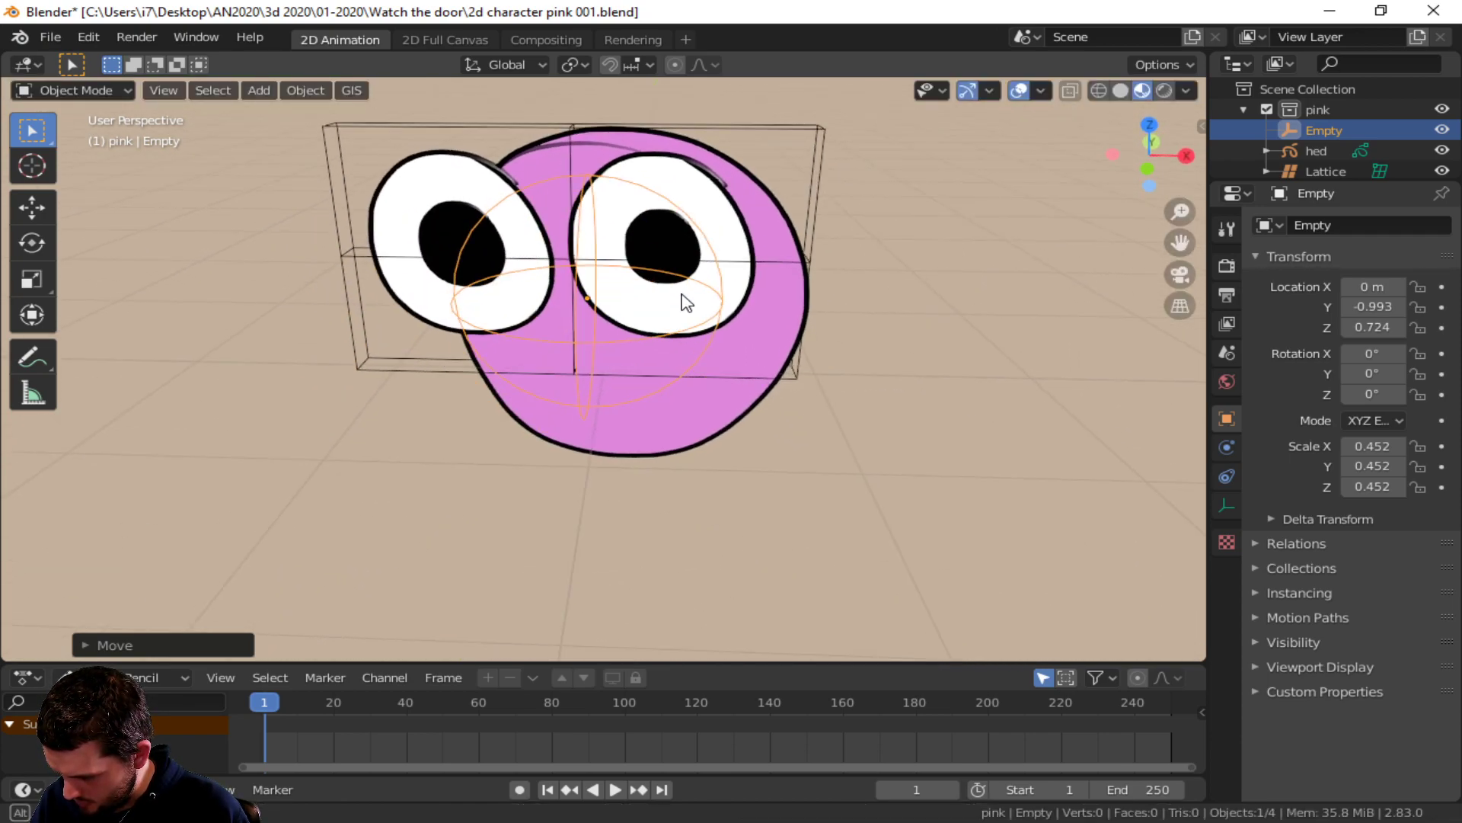
- Select the Grease Pencil head object and save the file
{"action": "left_click", "coordinate": [622, 301]}
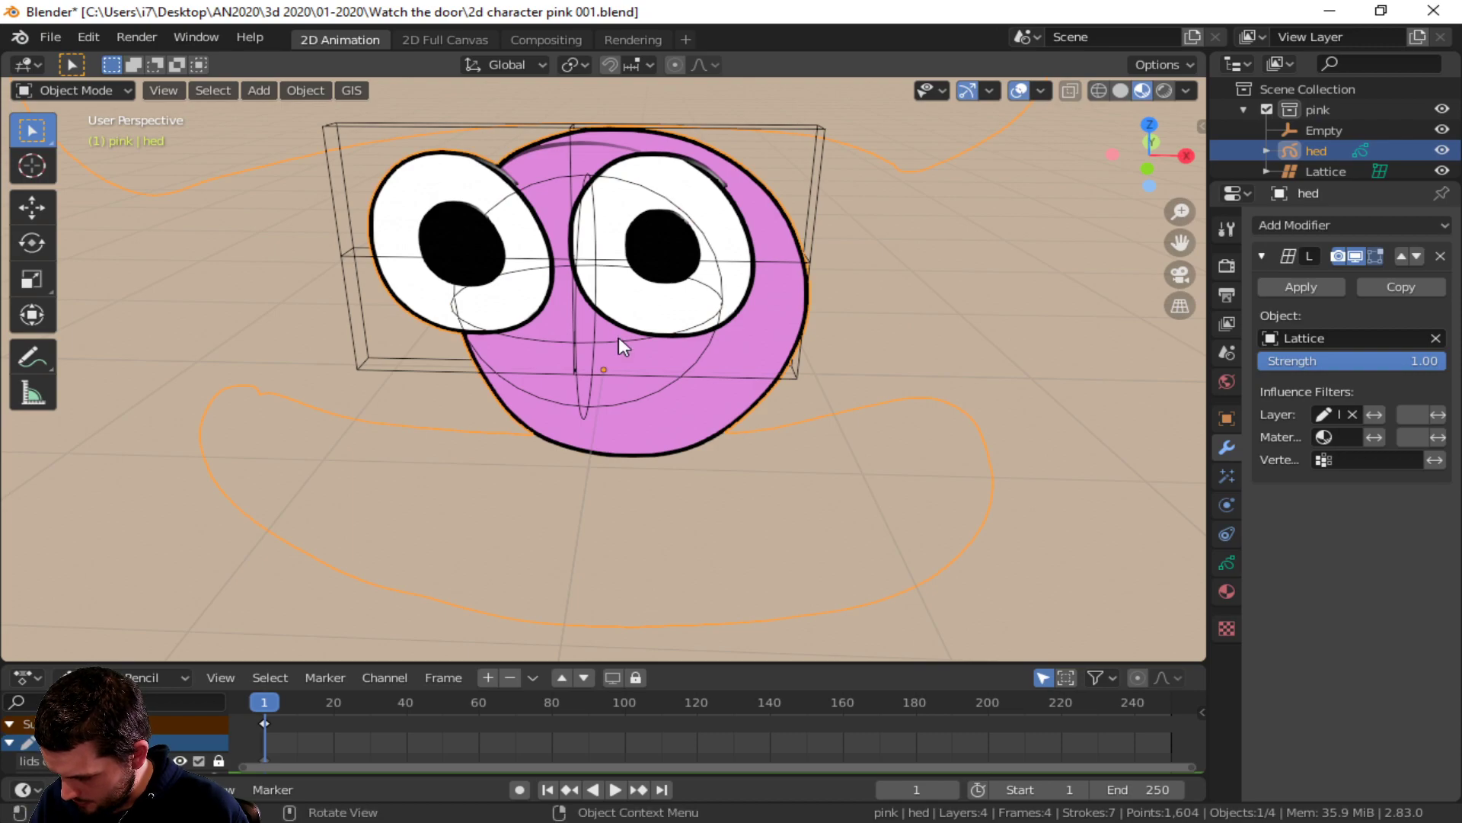
{"action": "left_click", "coordinate": [628, 319]}
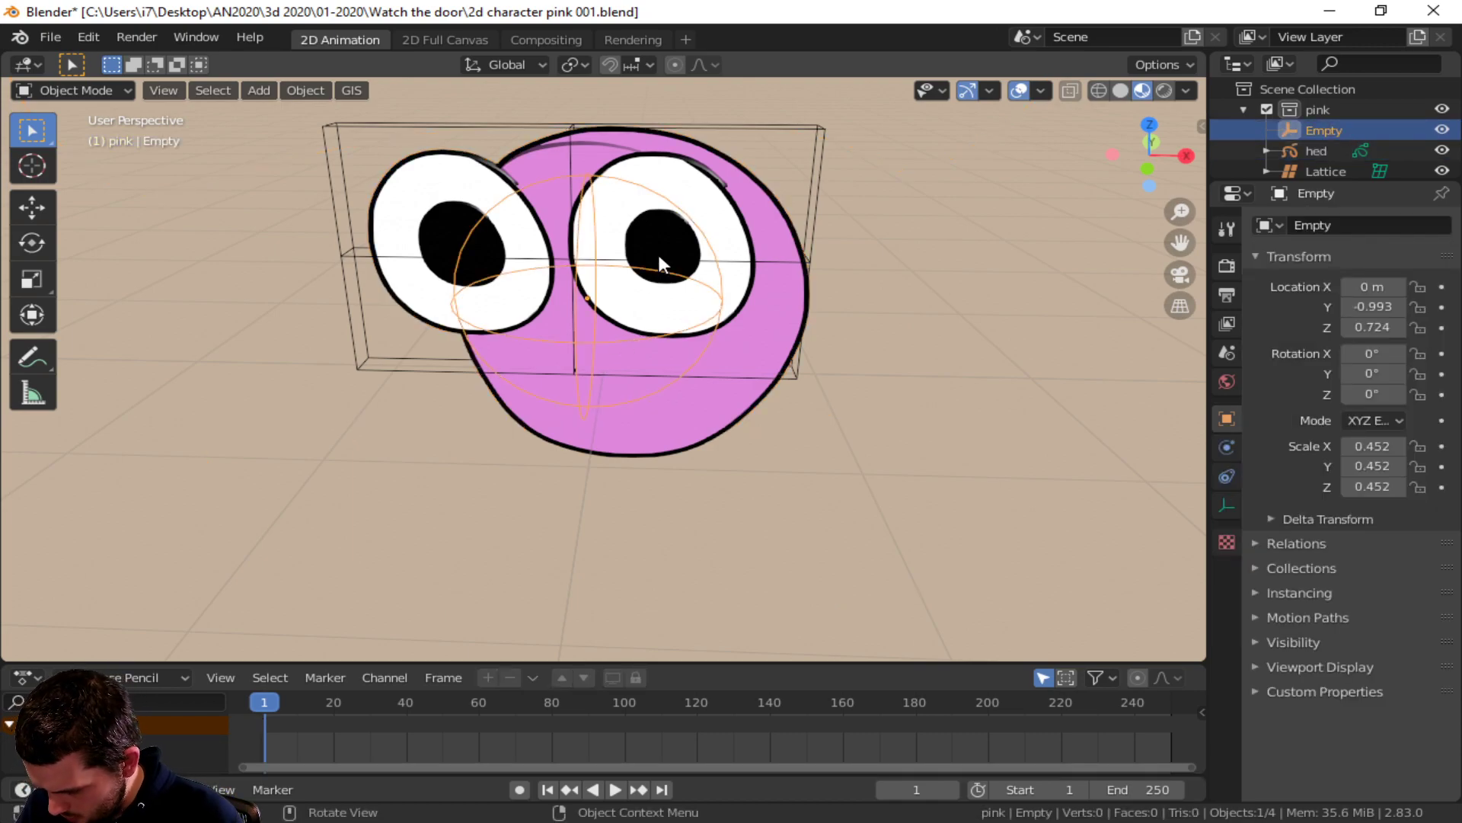
{"action": "left_click", "coordinate": [730, 238]}
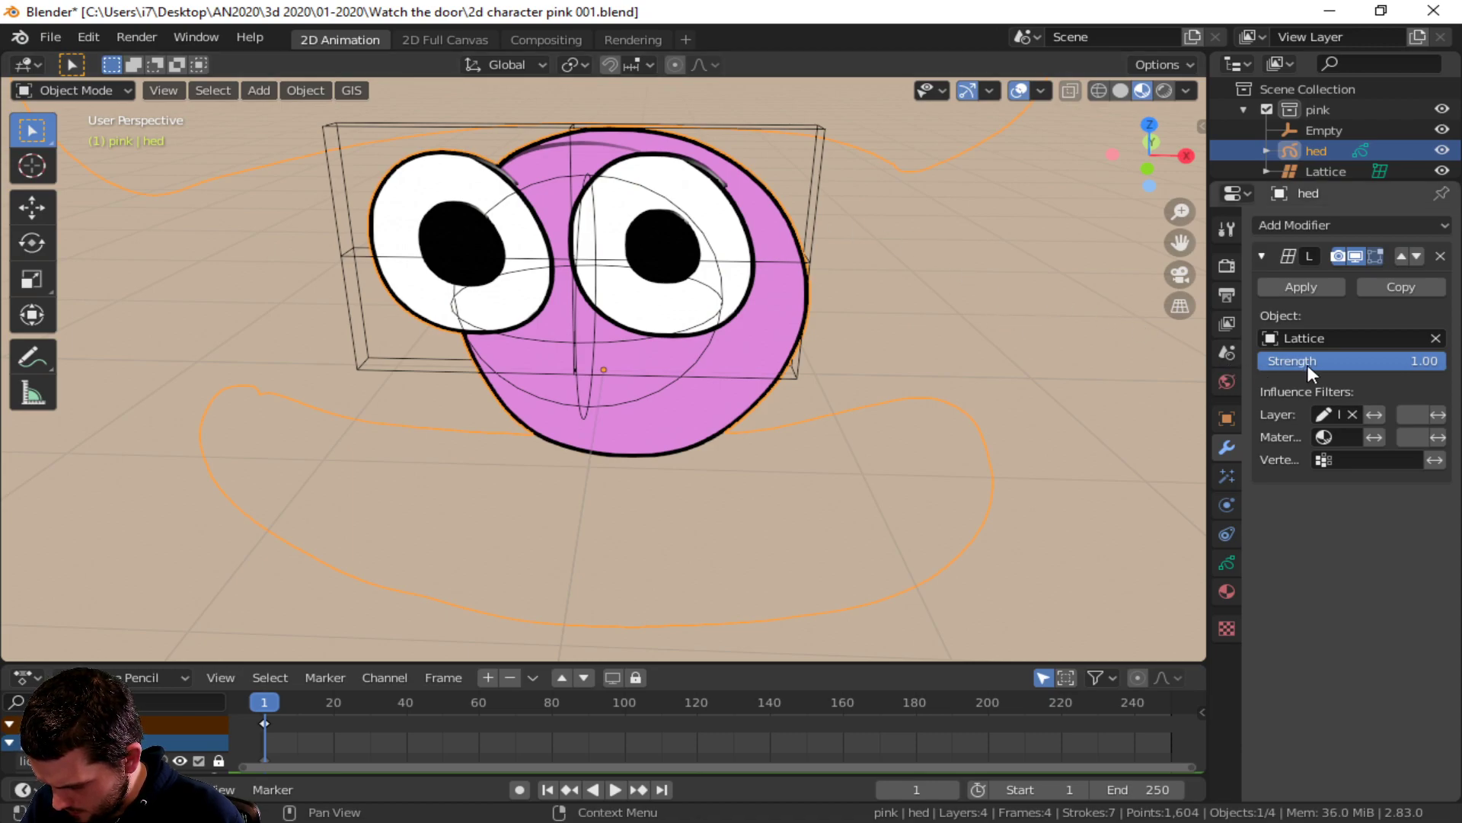
{"action": "key", "text": "ctrl+s"}
- Examine the head's pupi layer options and vertex groups for a way to attach the layer to an object
{"action": "left_click", "coordinate": [1227, 564]}
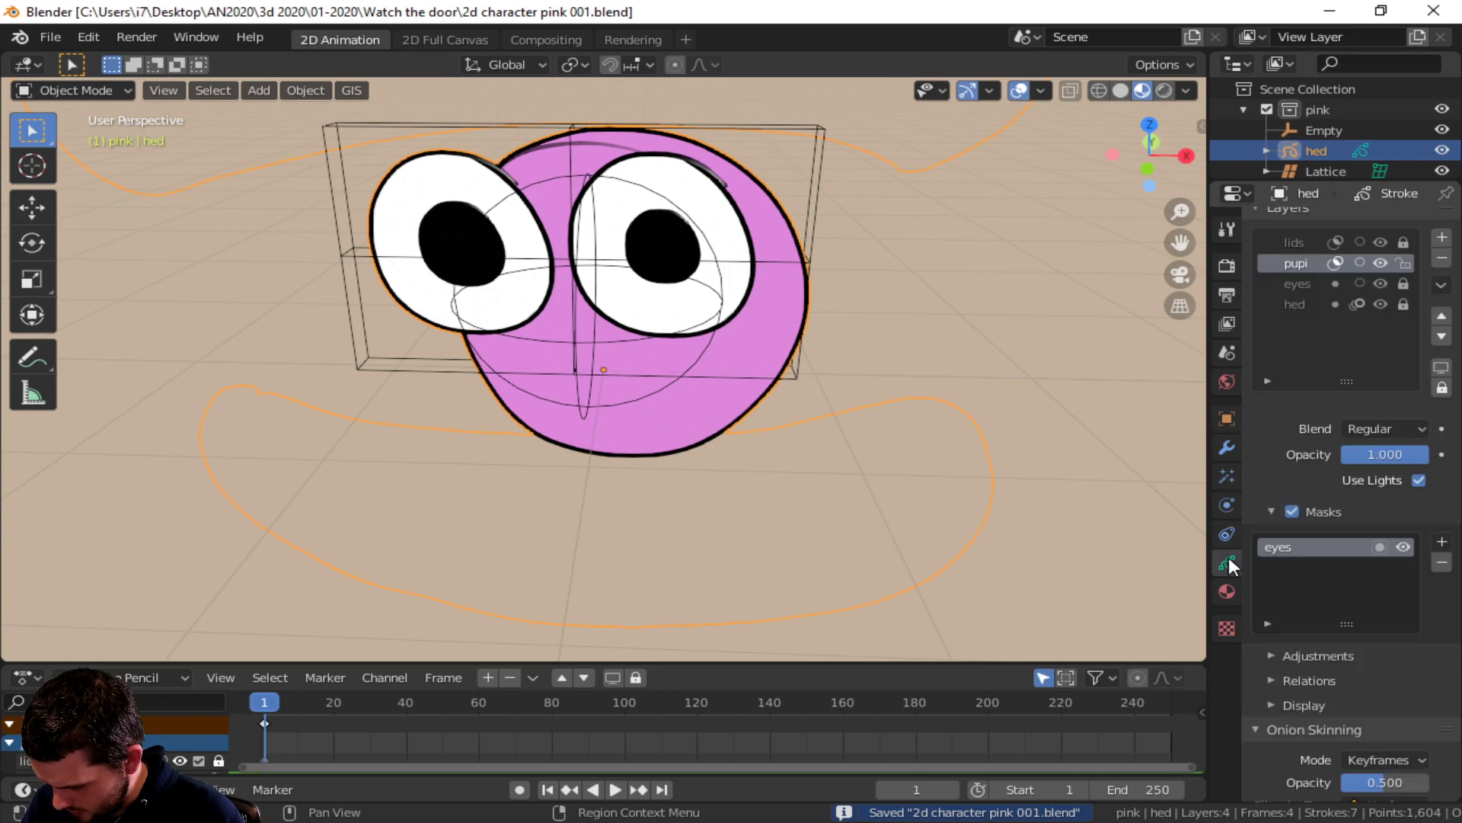
{"action": "left_click", "coordinate": [1290, 268]}
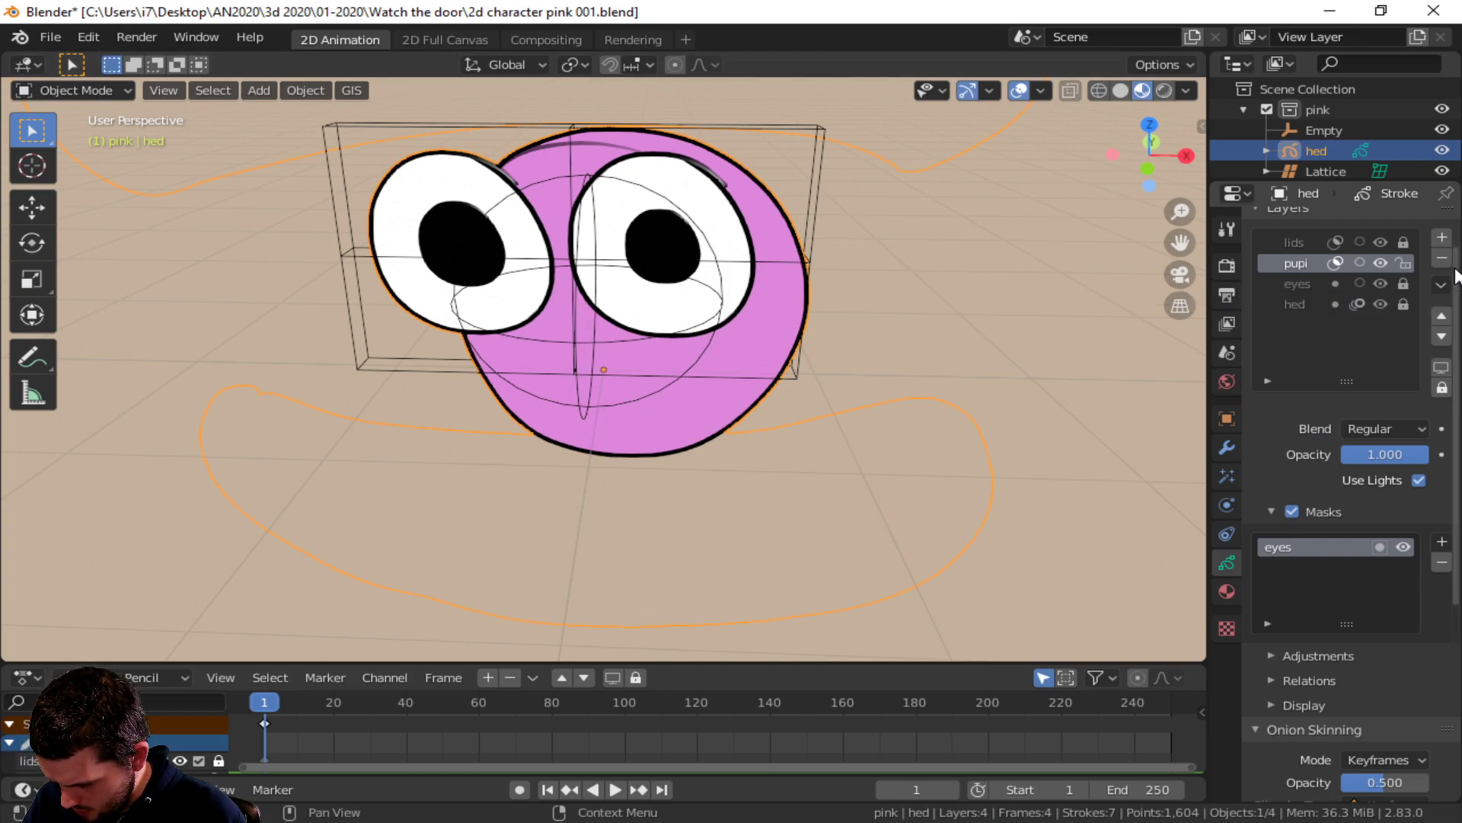
{"action": "right_click", "coordinate": [1272, 263]}
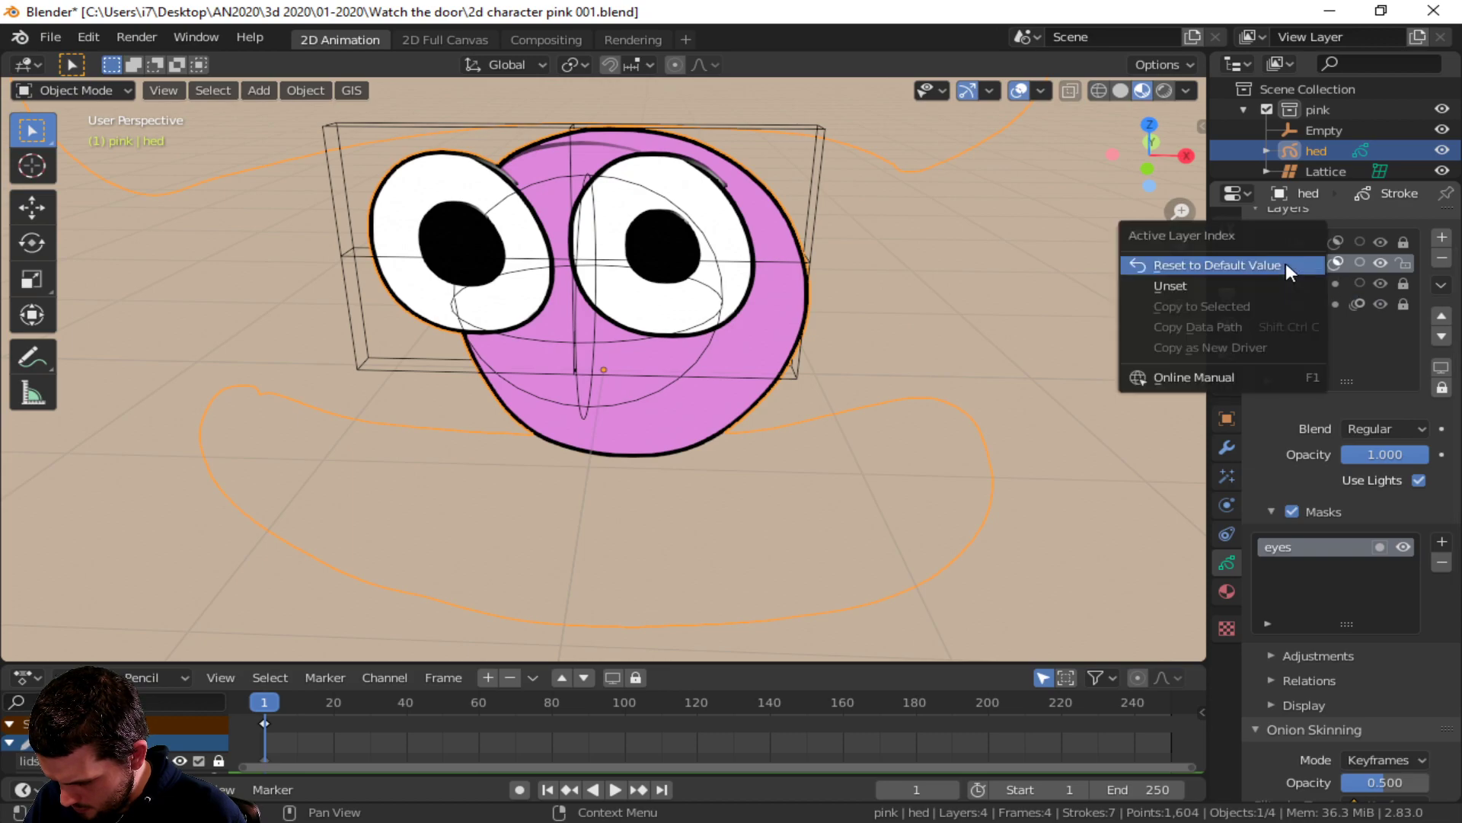
{"action": "left_click", "coordinate": [1285, 263]}
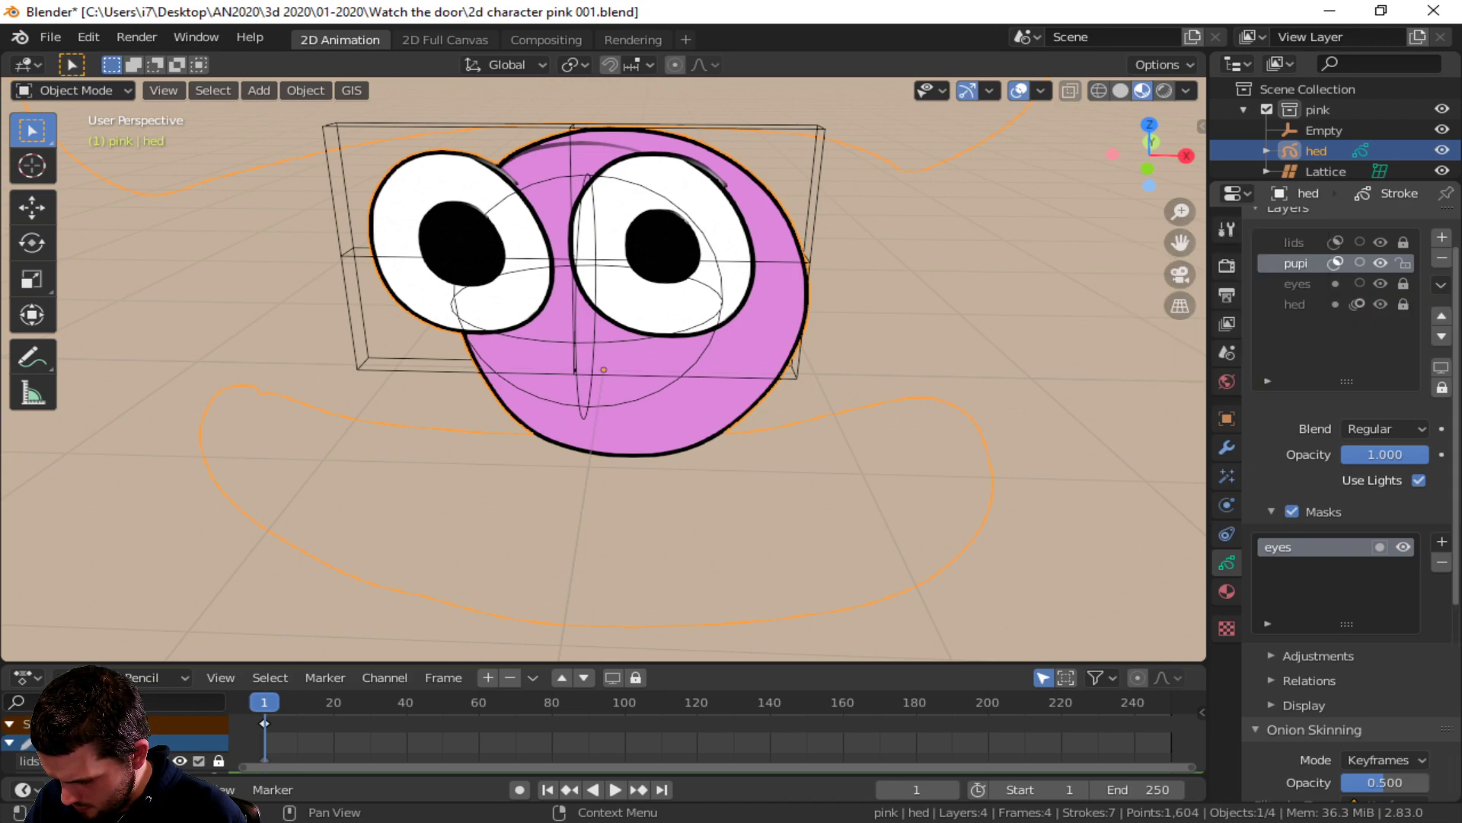
{"action": "left_click", "coordinate": [1441, 284]}
{"action": "scroll", "coordinate": [1290, 614], "scroll_direction": "down", "scroll_amount": 10}
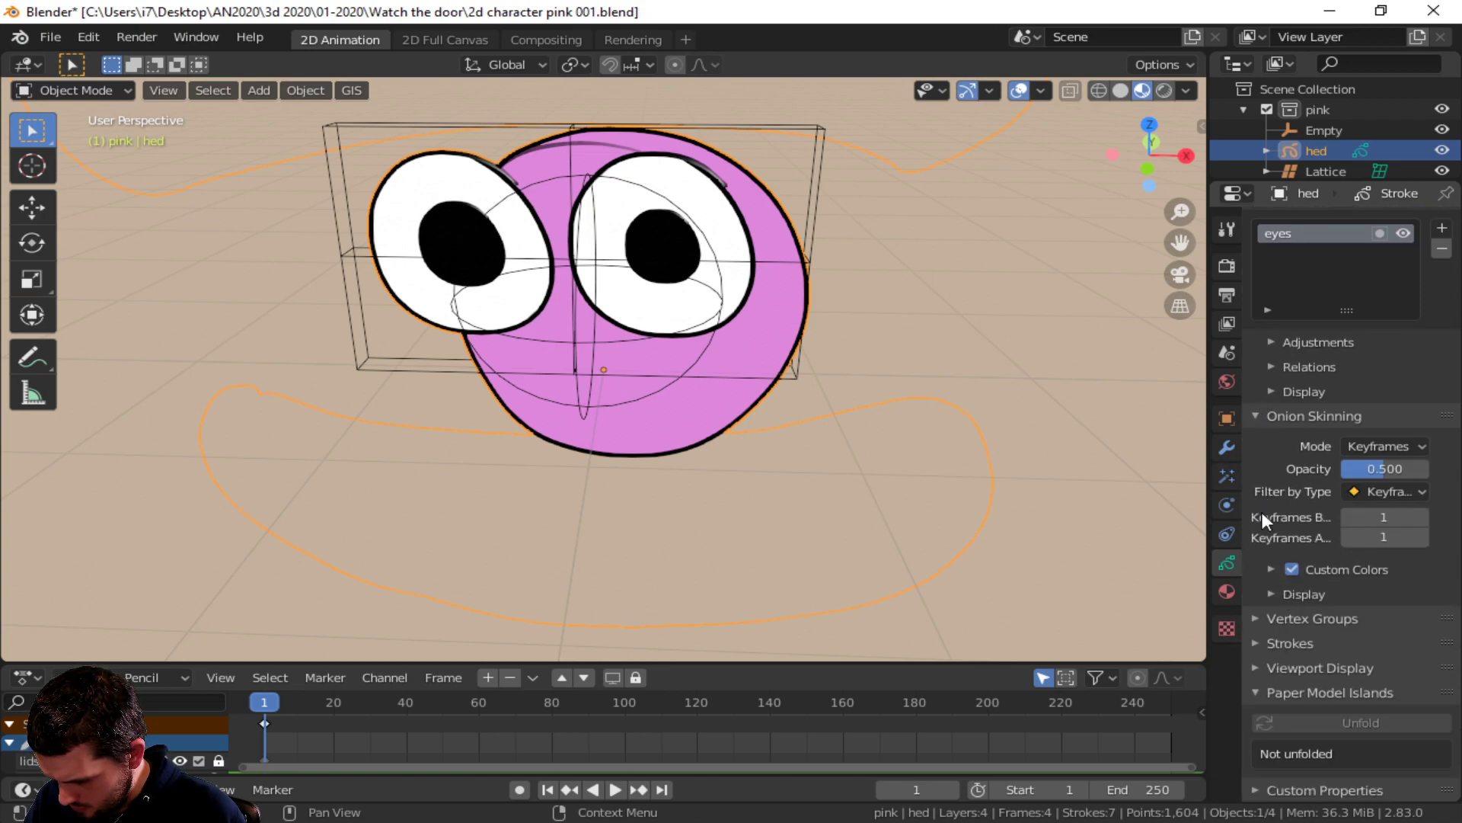
{"action": "left_click", "coordinate": [1253, 618]}
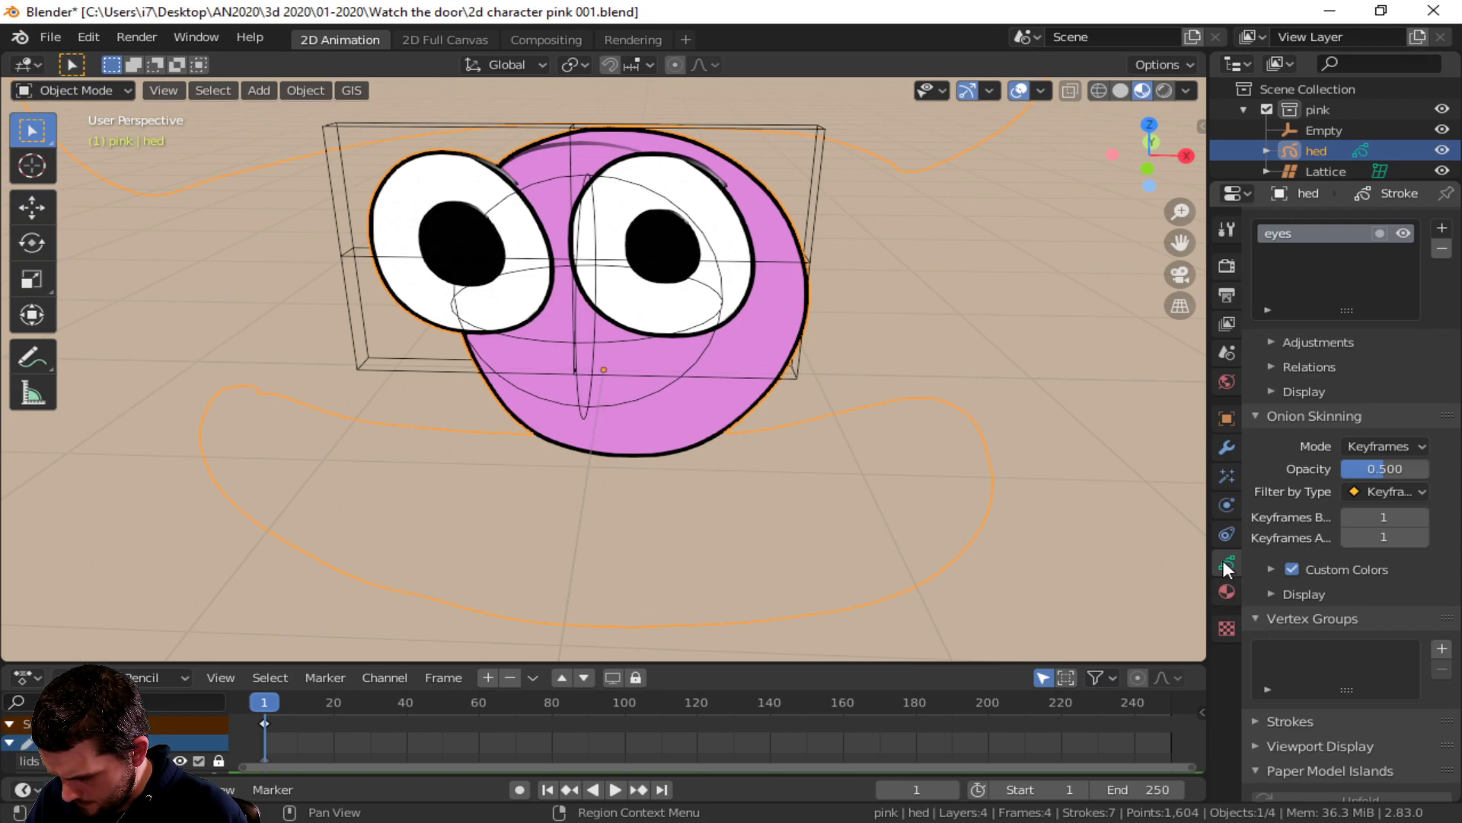
- Look through the head's constraint, physics, effects, modifier and object settings and the world and scene settings for a layer attachment option
{"action": "left_click", "coordinate": [1227, 537]}
{"action": "left_click", "coordinate": [1233, 504]}
{"action": "left_click", "coordinate": [1232, 477]}
{"action": "left_click", "coordinate": [1229, 448]}
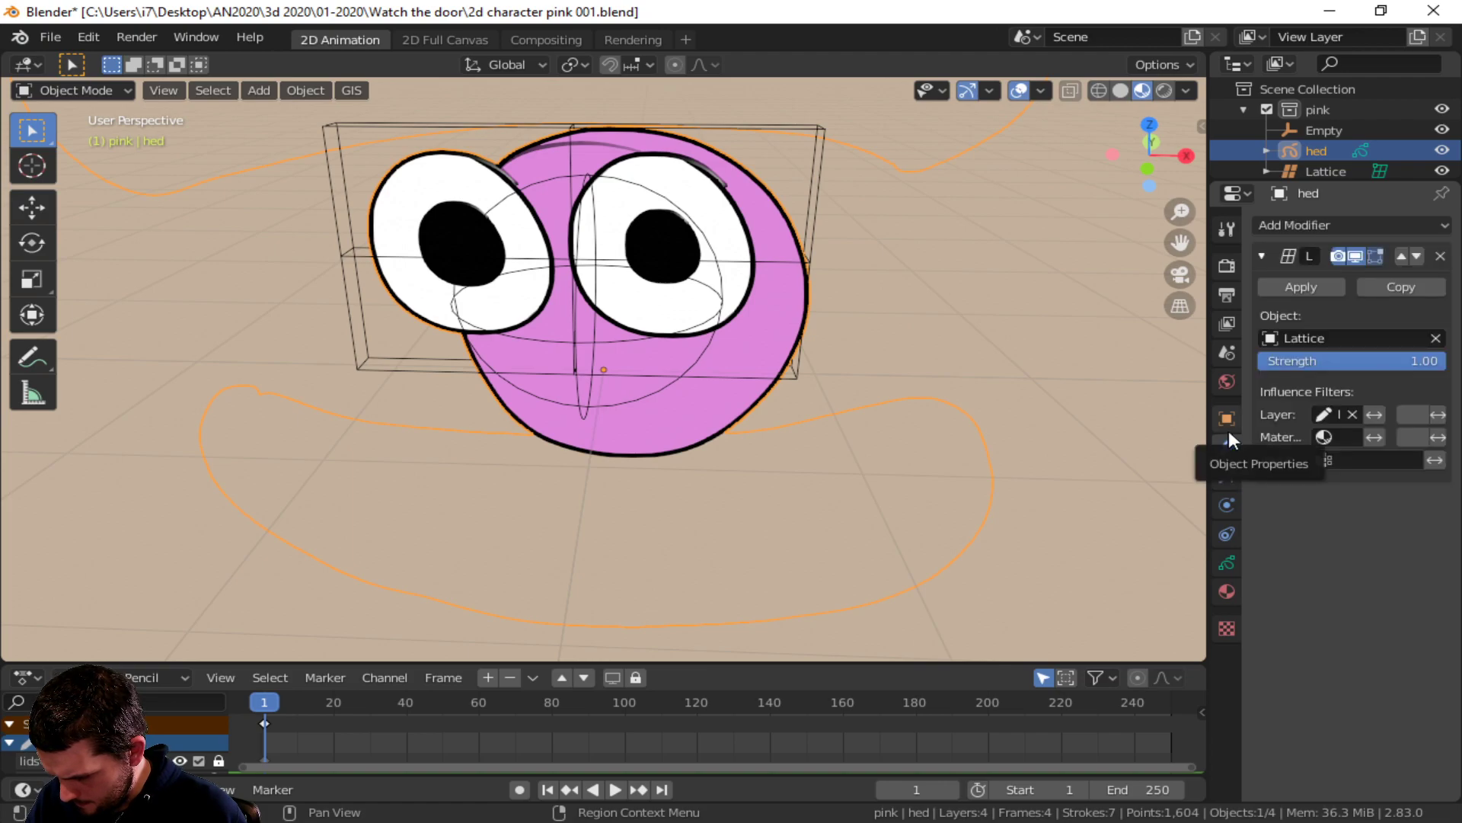
{"action": "left_click", "coordinate": [1227, 420]}
{"action": "left_click", "coordinate": [1227, 387]}
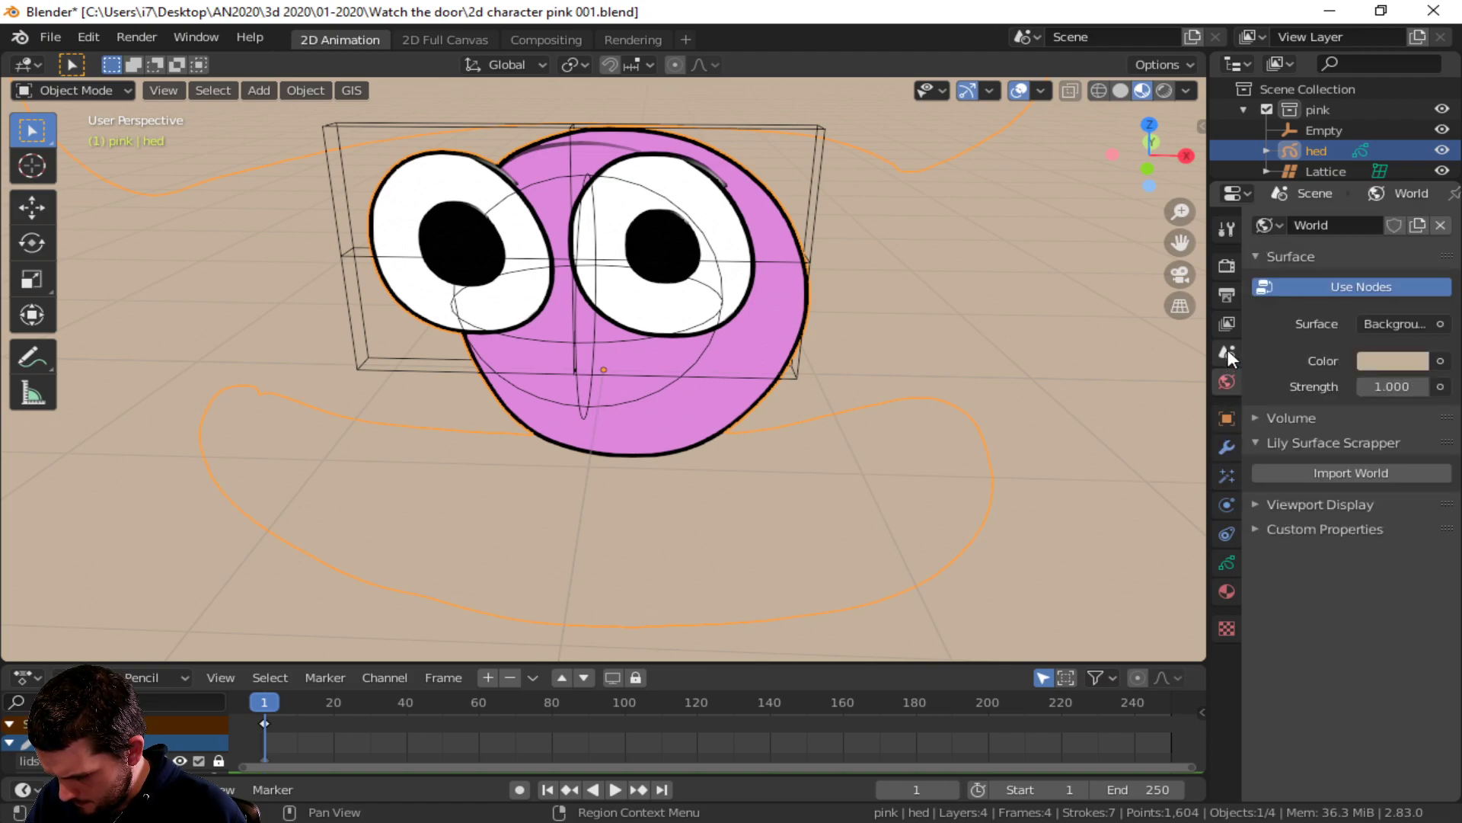
{"action": "left_click", "coordinate": [1227, 352]}
{"action": "left_click", "coordinate": [1226, 418]}
{"action": "left_click", "coordinate": [1226, 477]}
{"action": "left_click", "coordinate": [1227, 562]}
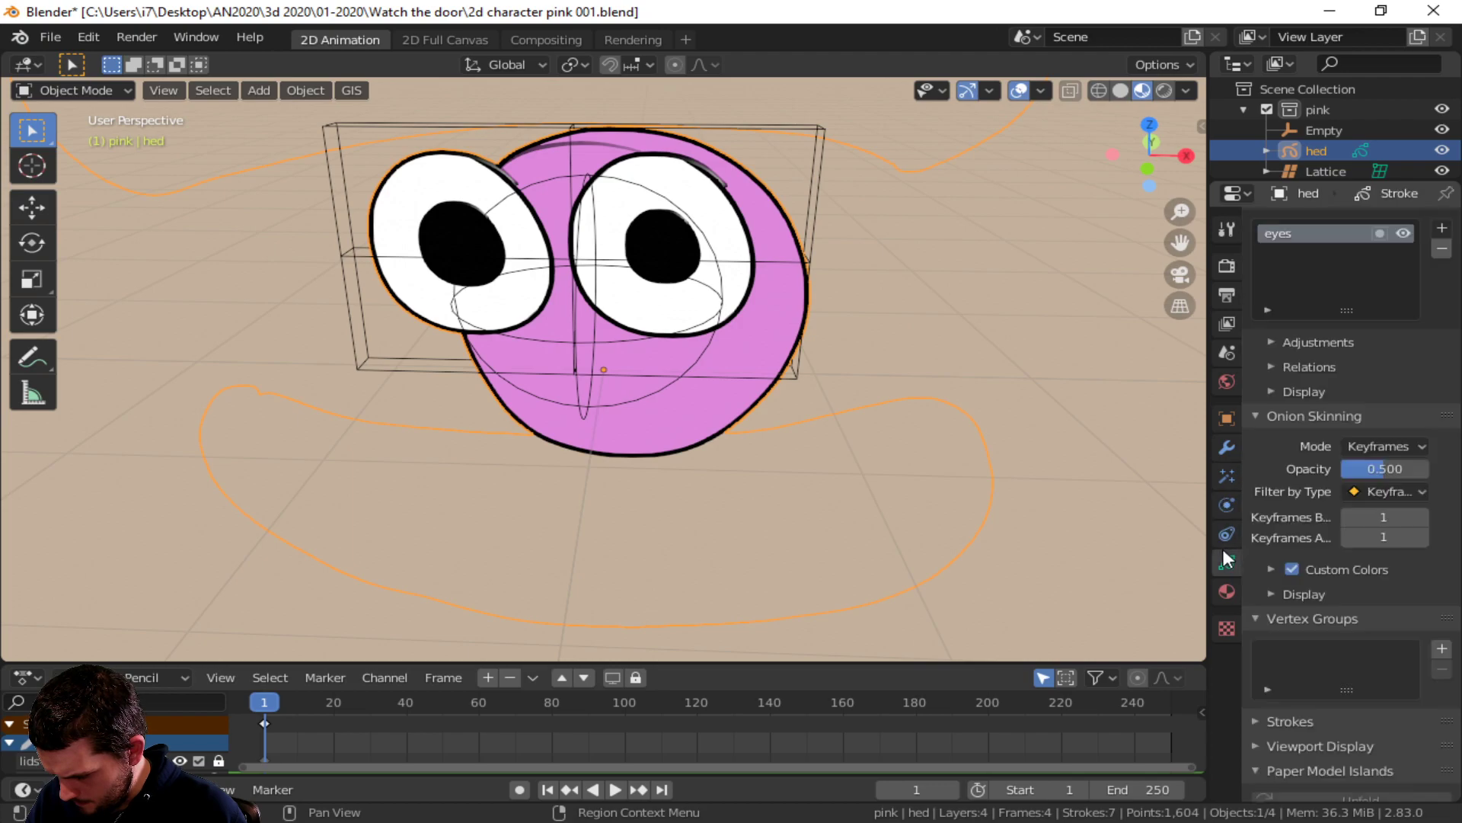
- Set the Lattice object as the parent of the pupi layer in its relations settings
{"action": "left_click", "coordinate": [1306, 358]}
{"action": "scroll", "coordinate": [1309, 399], "scroll_direction": "up", "scroll_amount": 5}
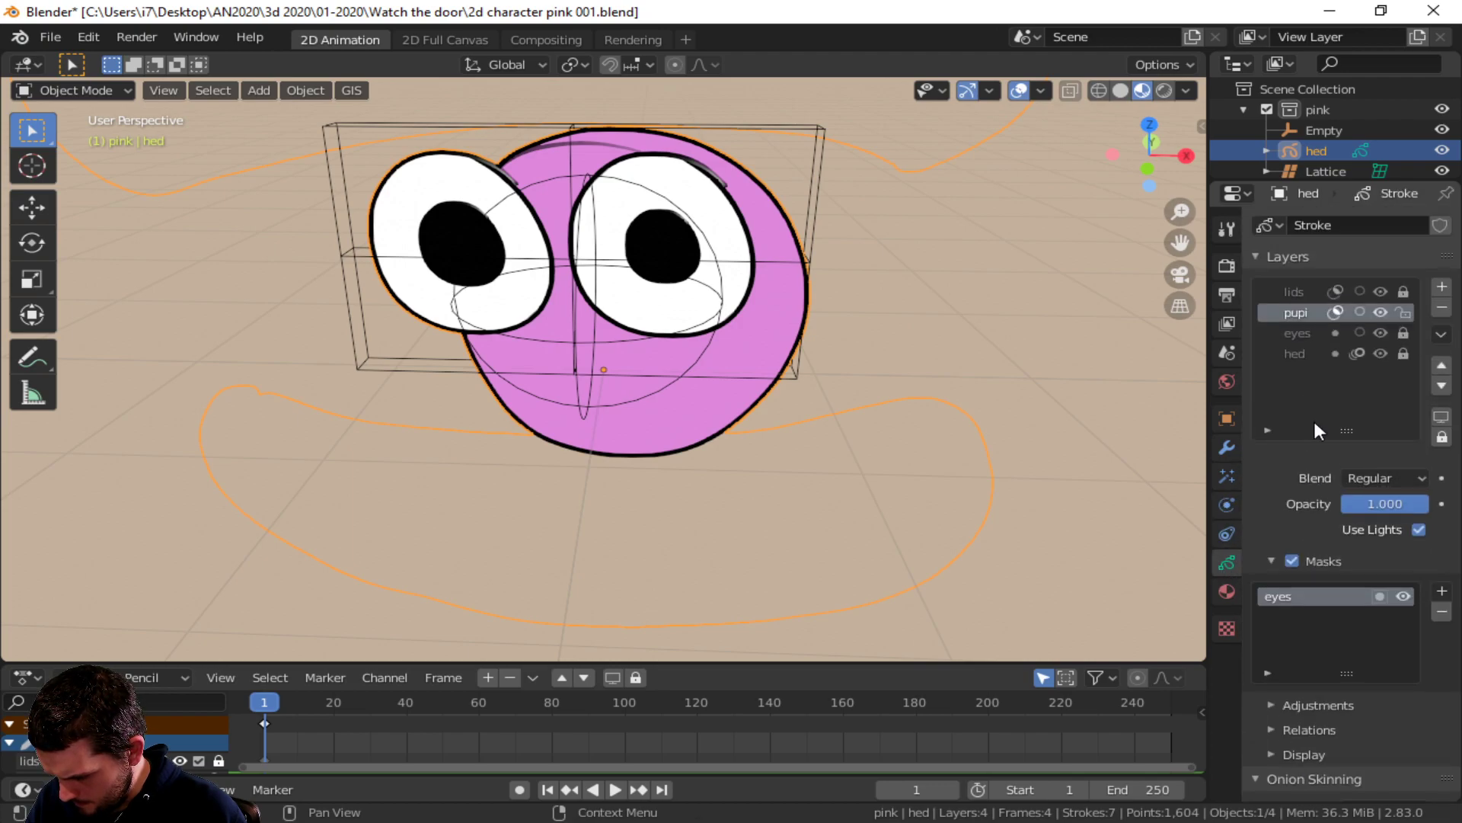
{"action": "right_click", "coordinate": [1305, 313]}
{"action": "left_click", "coordinate": [1441, 334]}
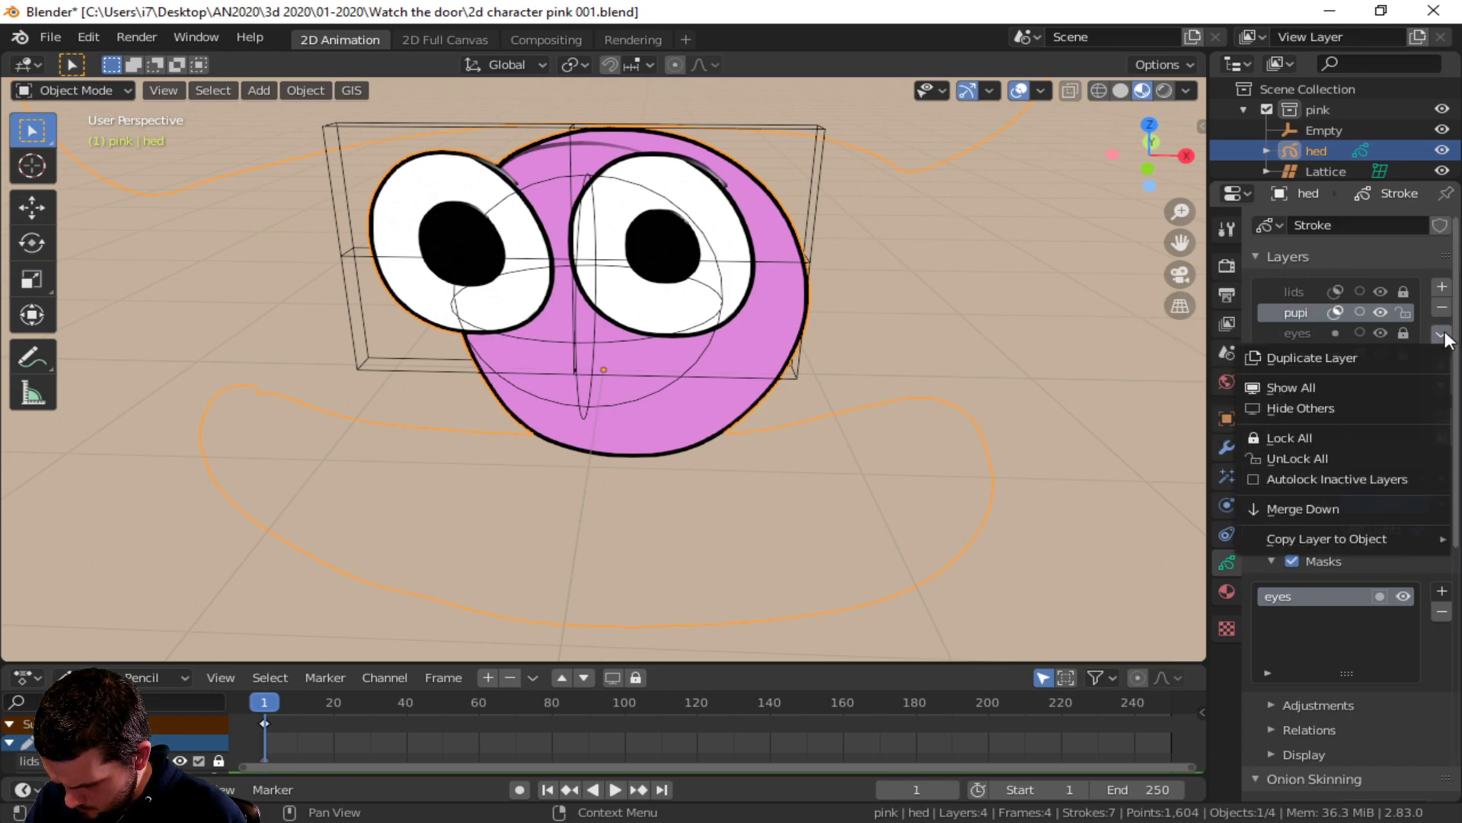
{"action": "mouse_move", "coordinate": [1333, 537]}
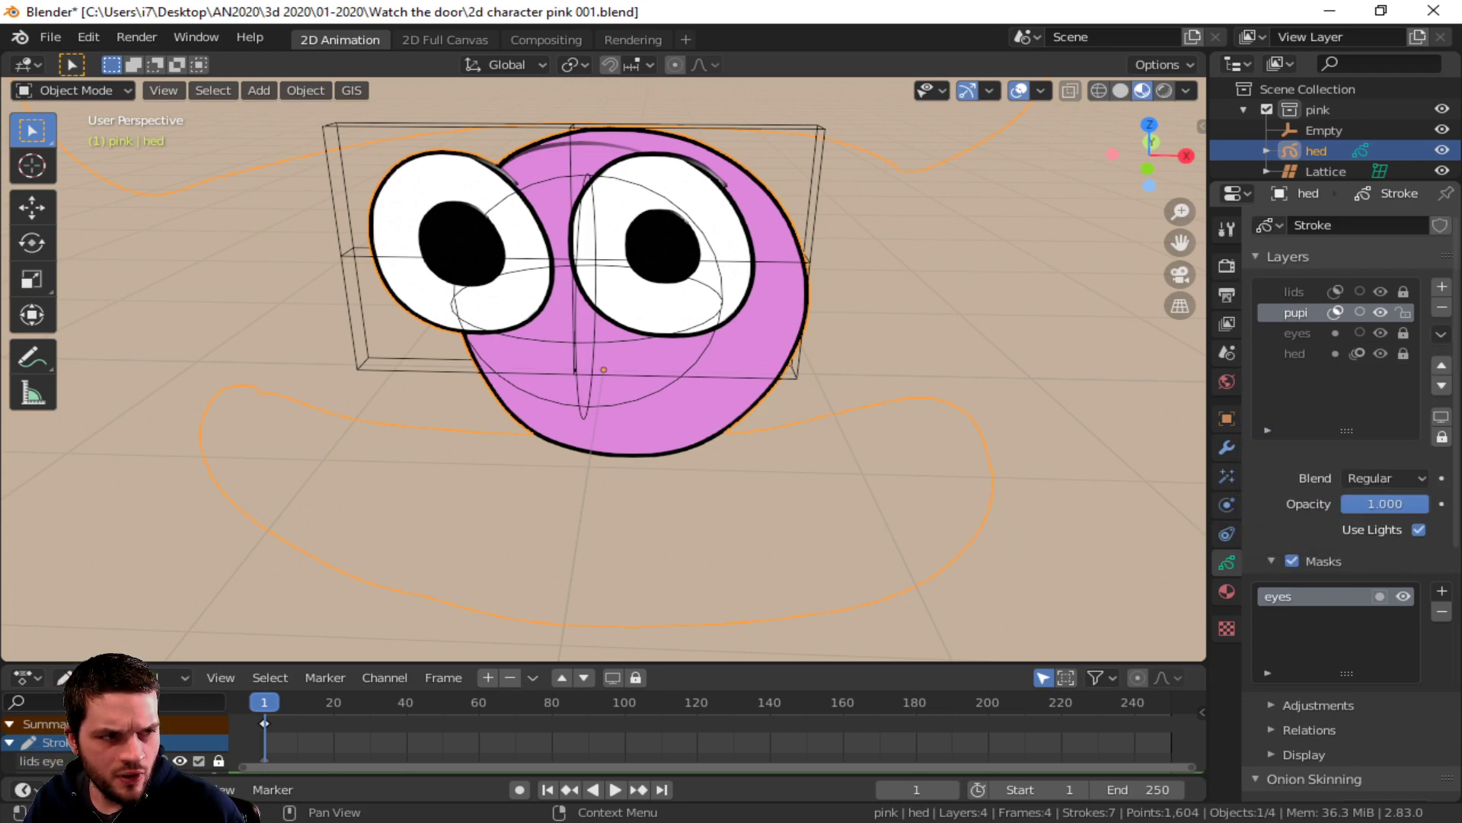
{"action": "scroll", "coordinate": [1348, 457], "scroll_direction": "down", "scroll_amount": 1}
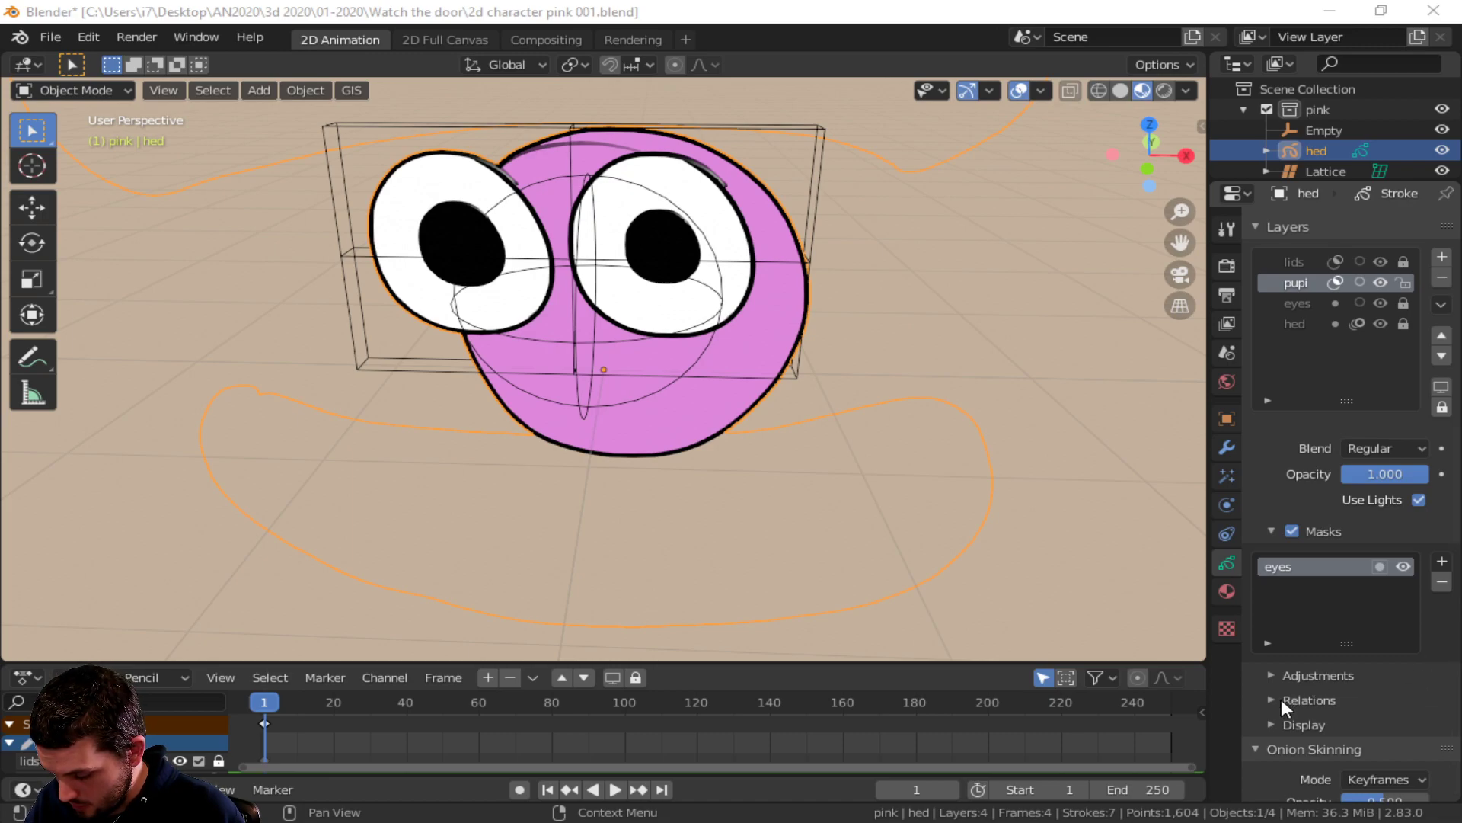
{"action": "scroll", "coordinate": [1281, 698], "scroll_direction": "down", "scroll_amount": 3}
{"action": "left_click", "coordinate": [1266, 618]}
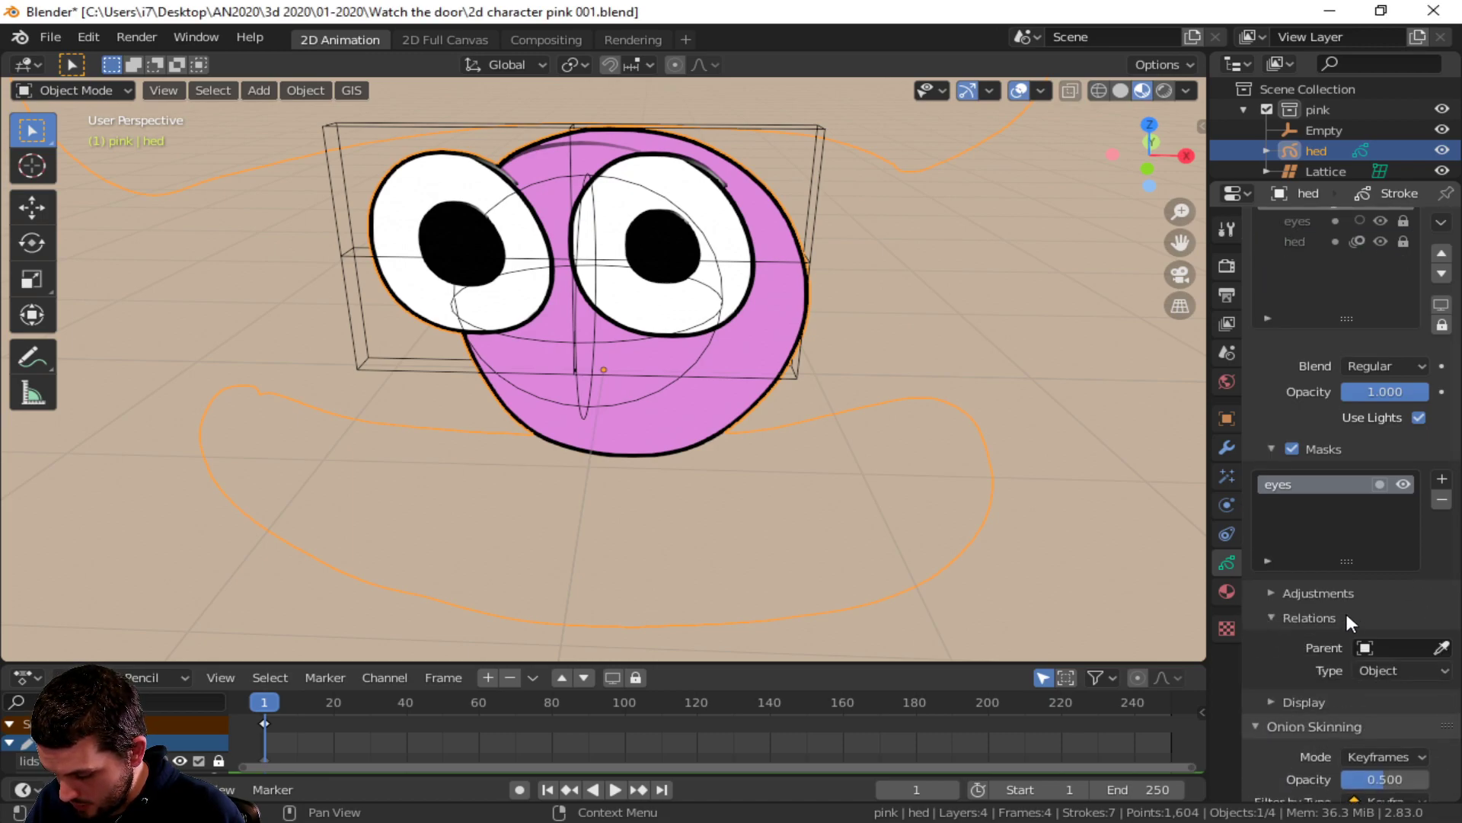
{"action": "left_click", "coordinate": [1395, 648]}
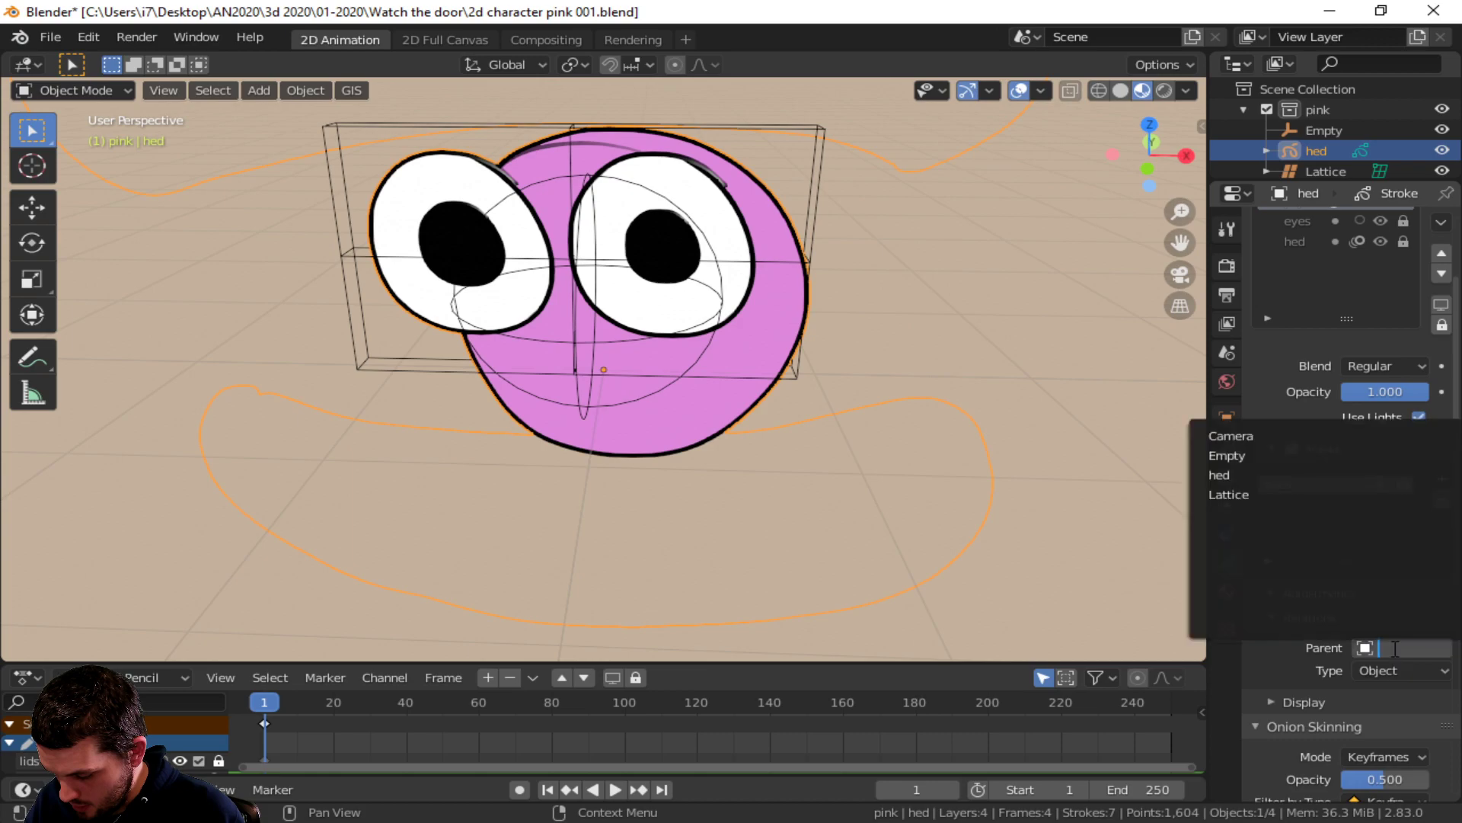
{"action": "left_click", "coordinate": [1267, 494]}
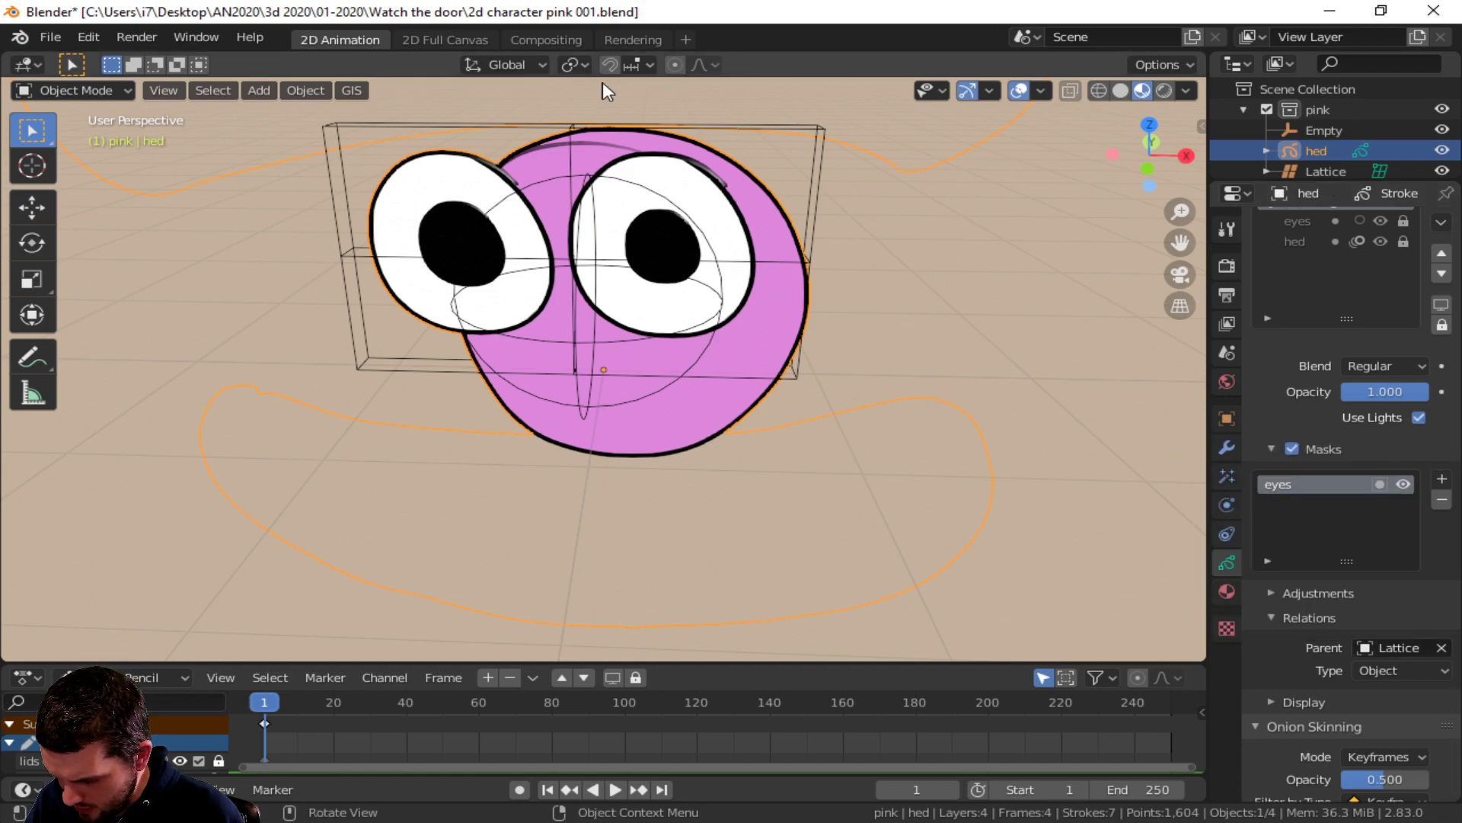
- Select the lattice around the eyes
{"action": "scroll", "coordinate": [594, 300], "scroll_direction": "down", "scroll_amount": 1}
{"action": "scroll", "coordinate": [593, 299], "scroll_direction": "down", "scroll_amount": 2}
{"action": "left_click", "coordinate": [716, 244]}
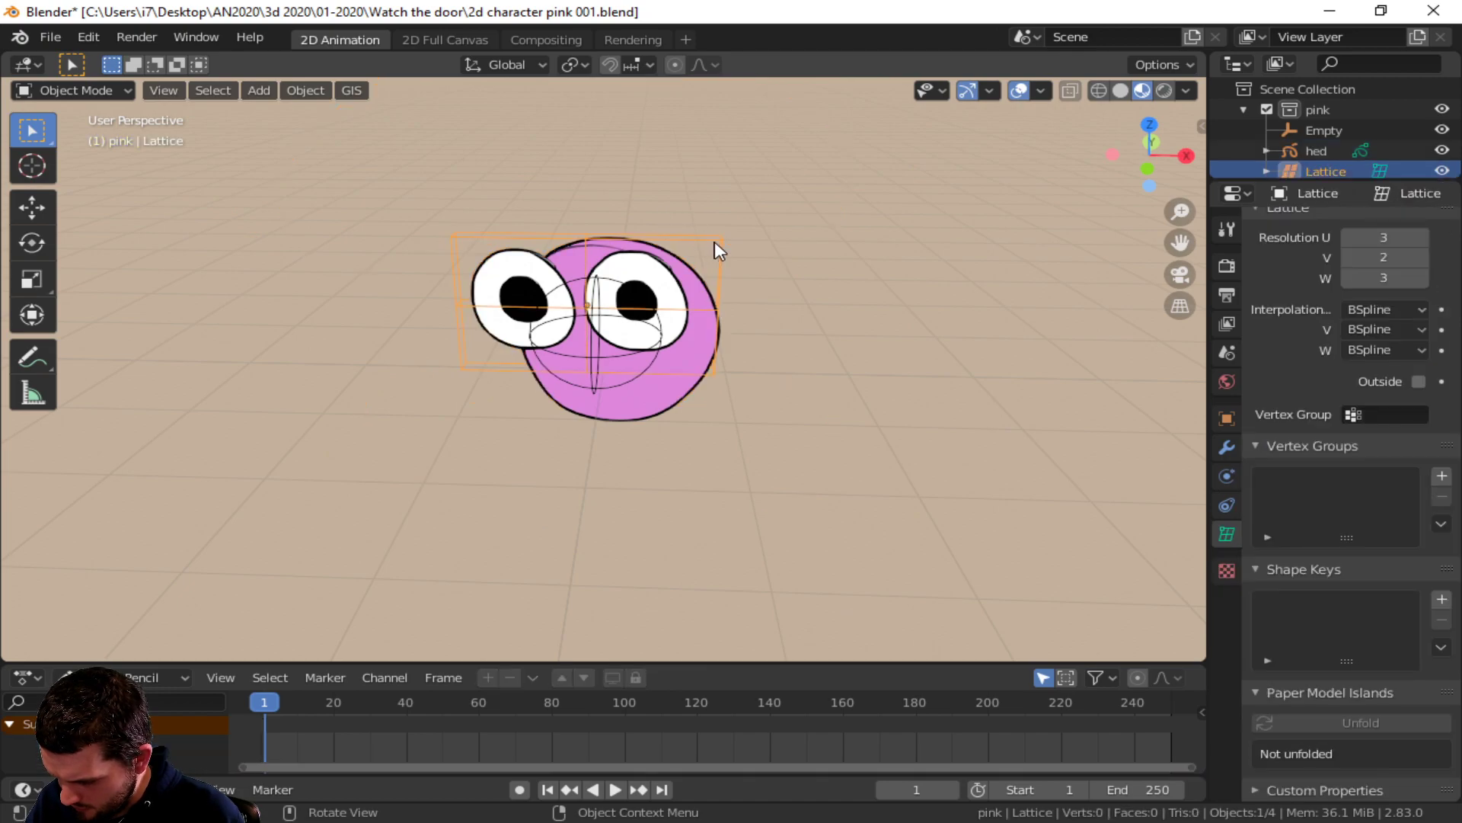
- Try moving one pair of the lattice's upper outer corner points in Edit Mode to test the upper lid, and return to Object Mode
{"action": "key", "text": "Tab"}
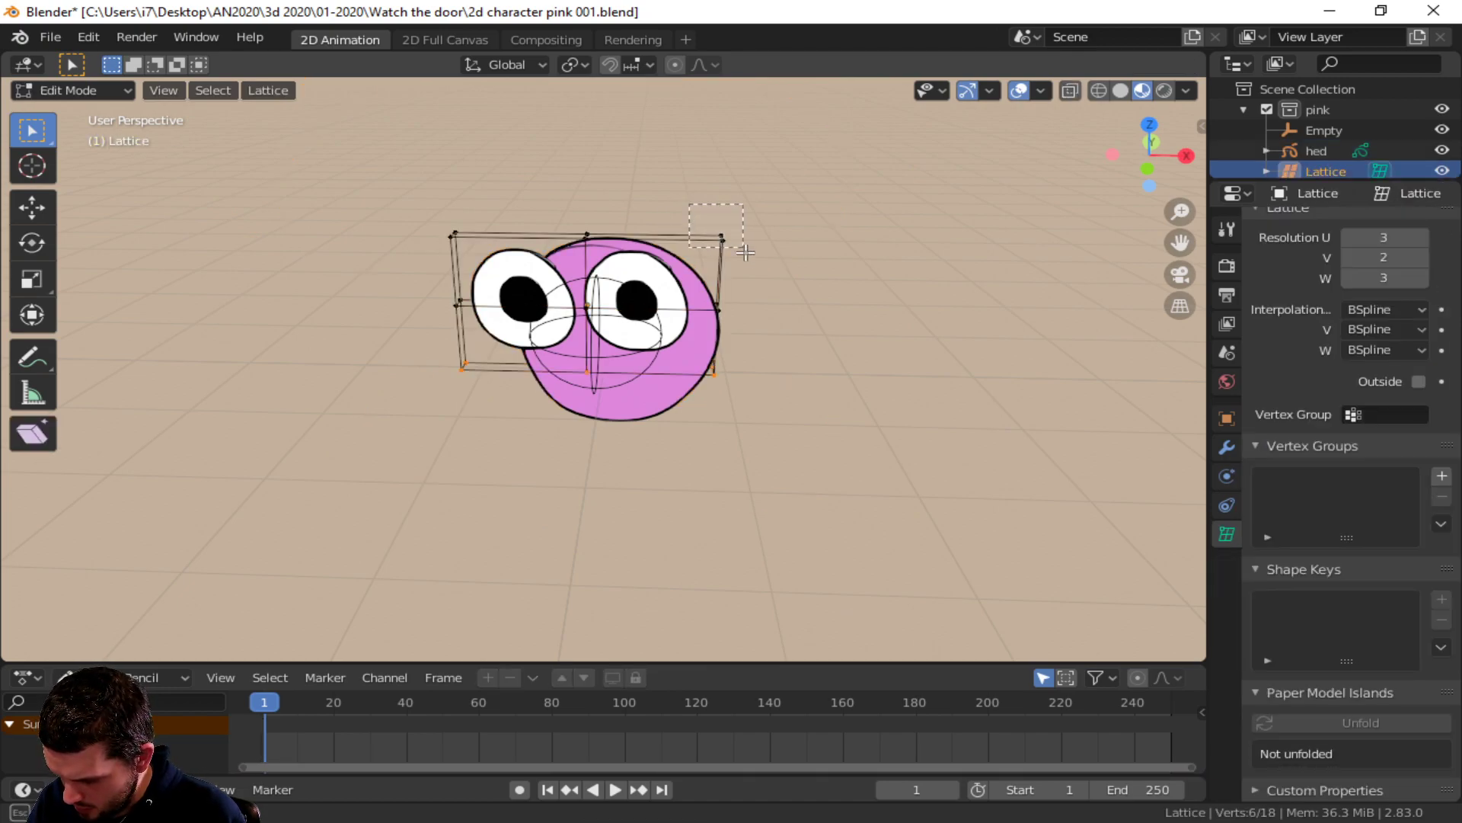
{"action": "key", "text": "g"}
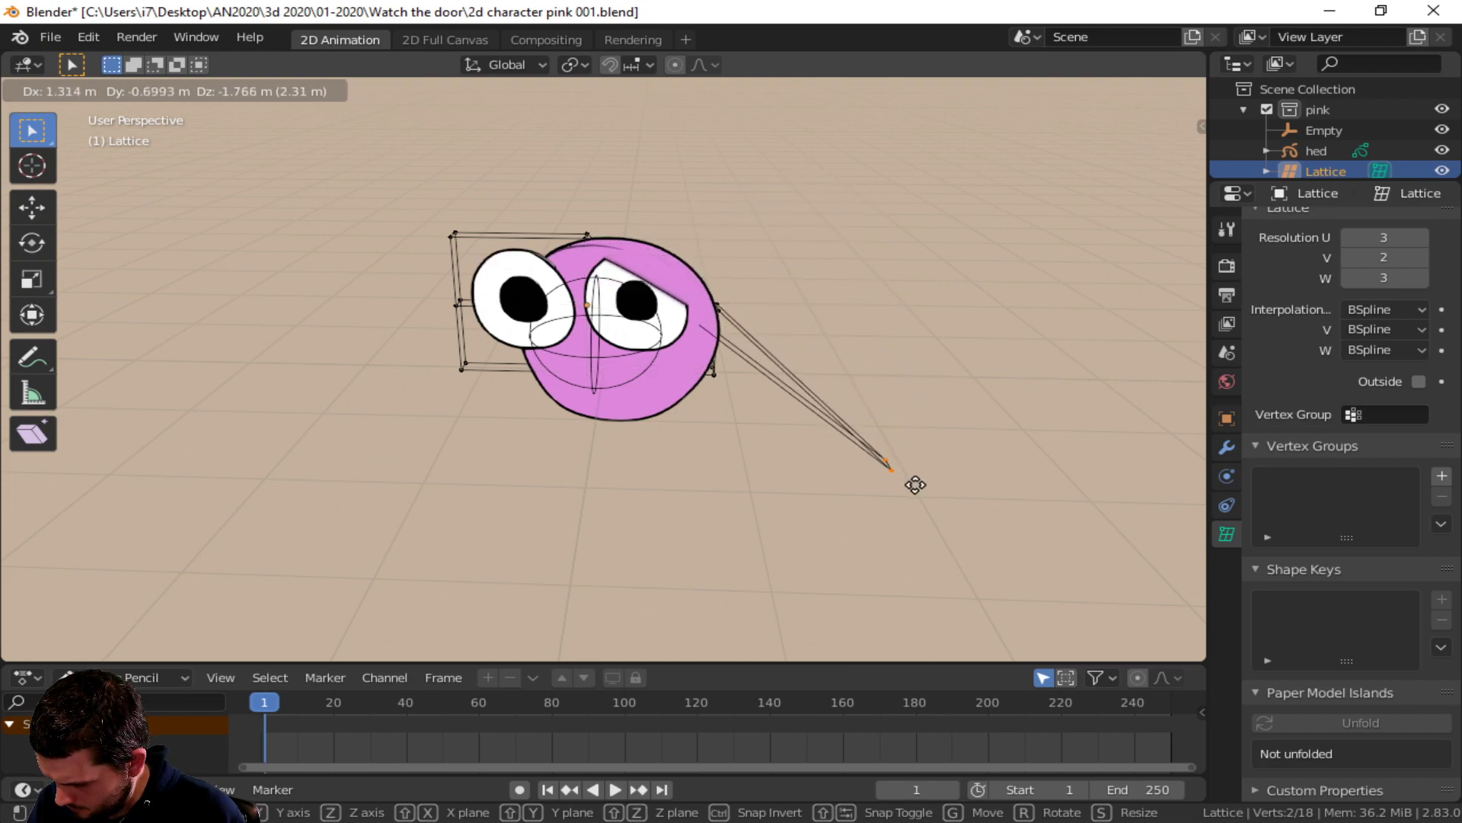
{"action": "key", "text": "Escape"}
{"action": "key", "text": "Tab"}
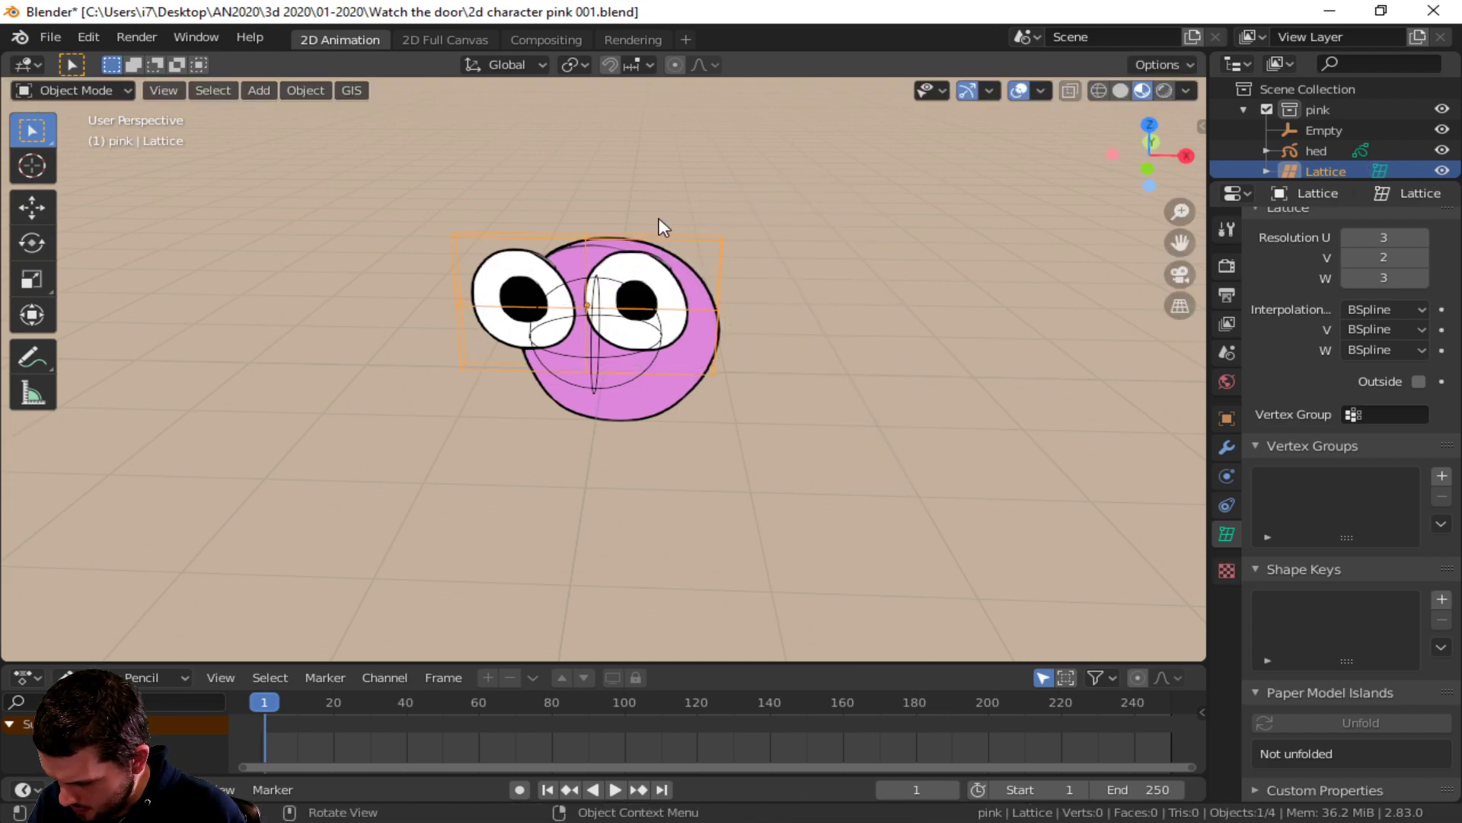
- Try moving the Lattice object to test how the pupils follow it, and select the Empty sphere
{"action": "key", "text": "g"}
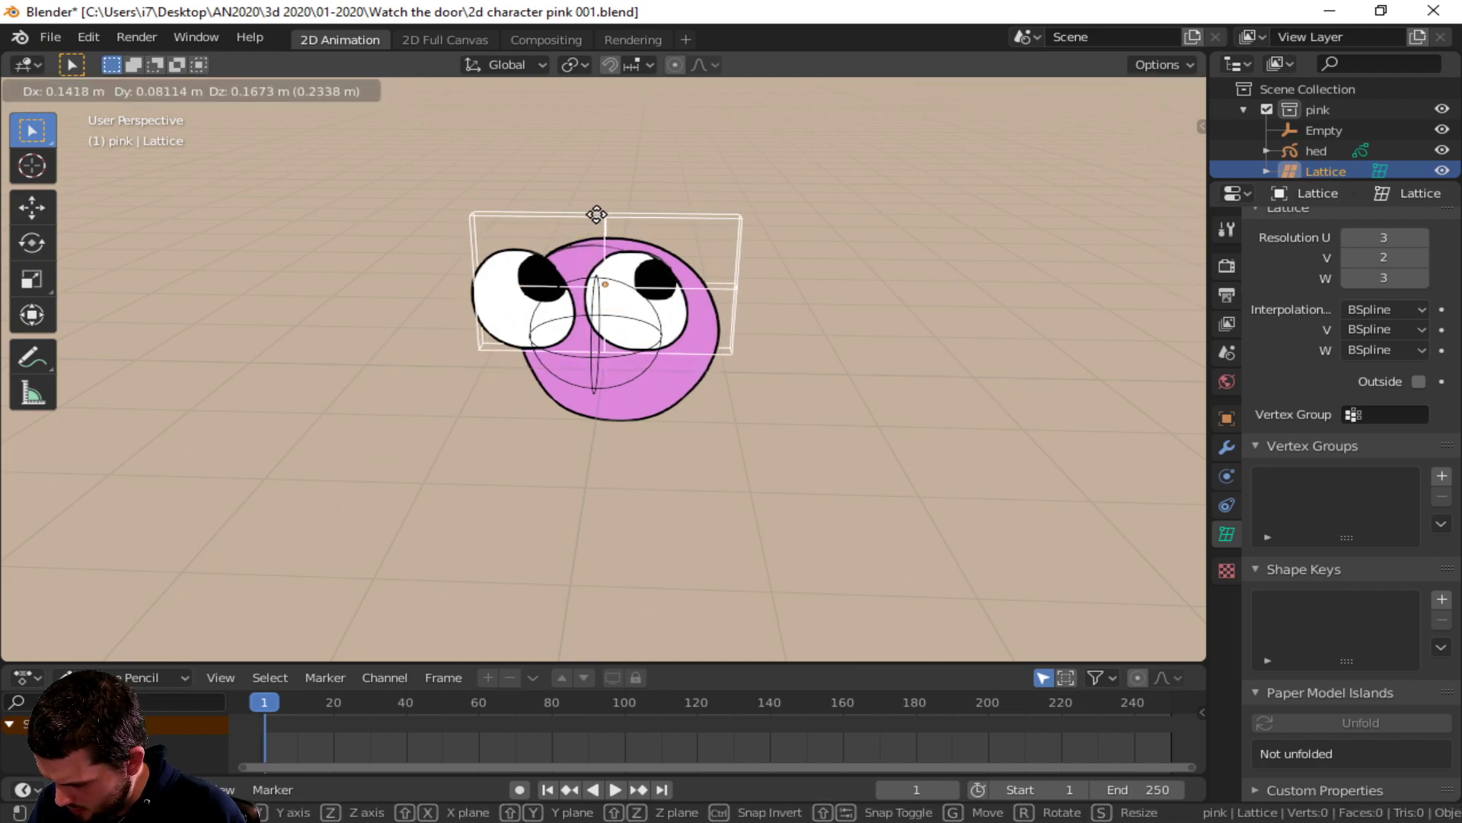
{"action": "left_click", "coordinate": [588, 223]}
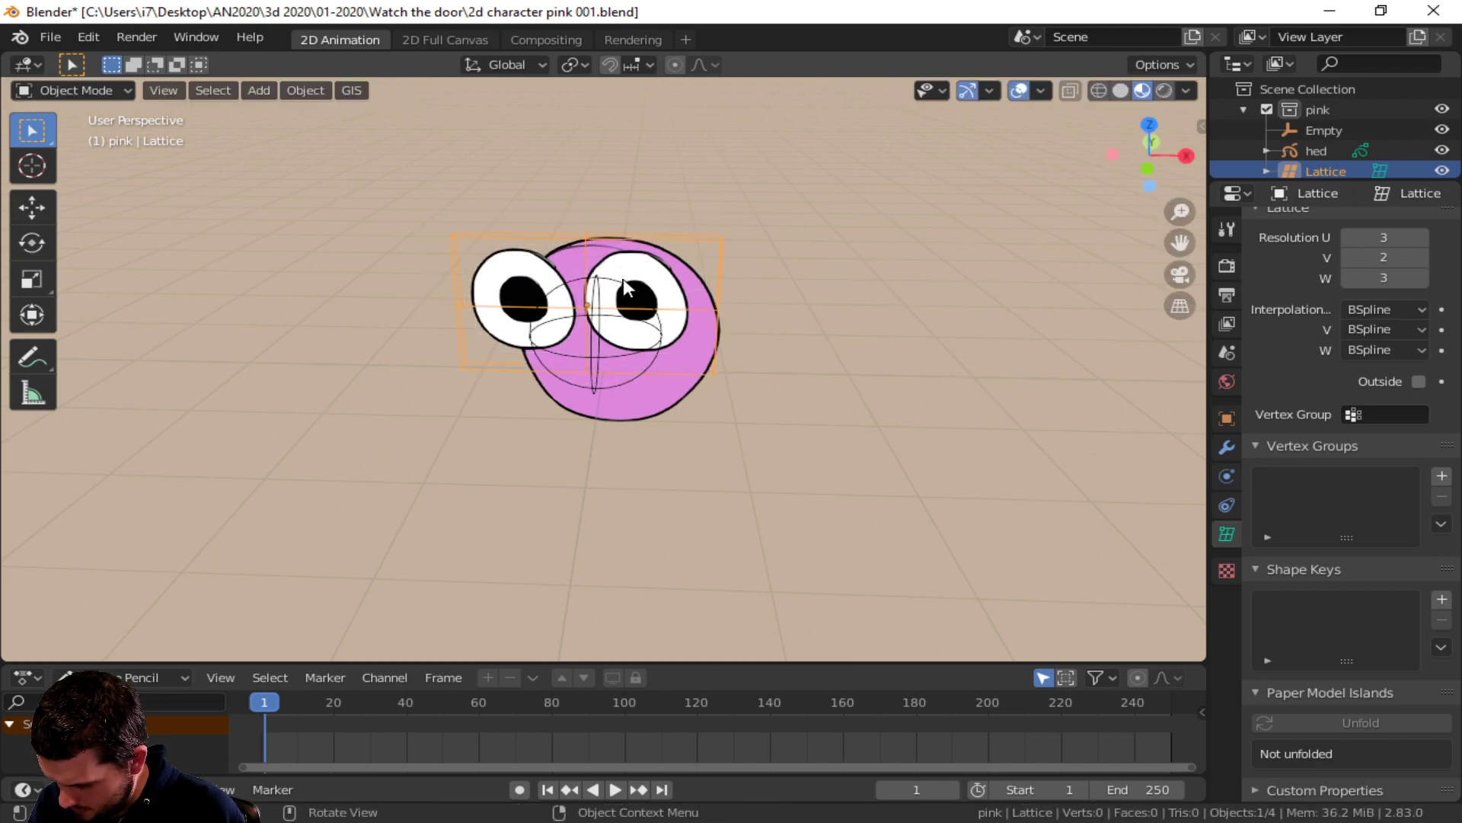
{"action": "left_click", "coordinate": [619, 344]}
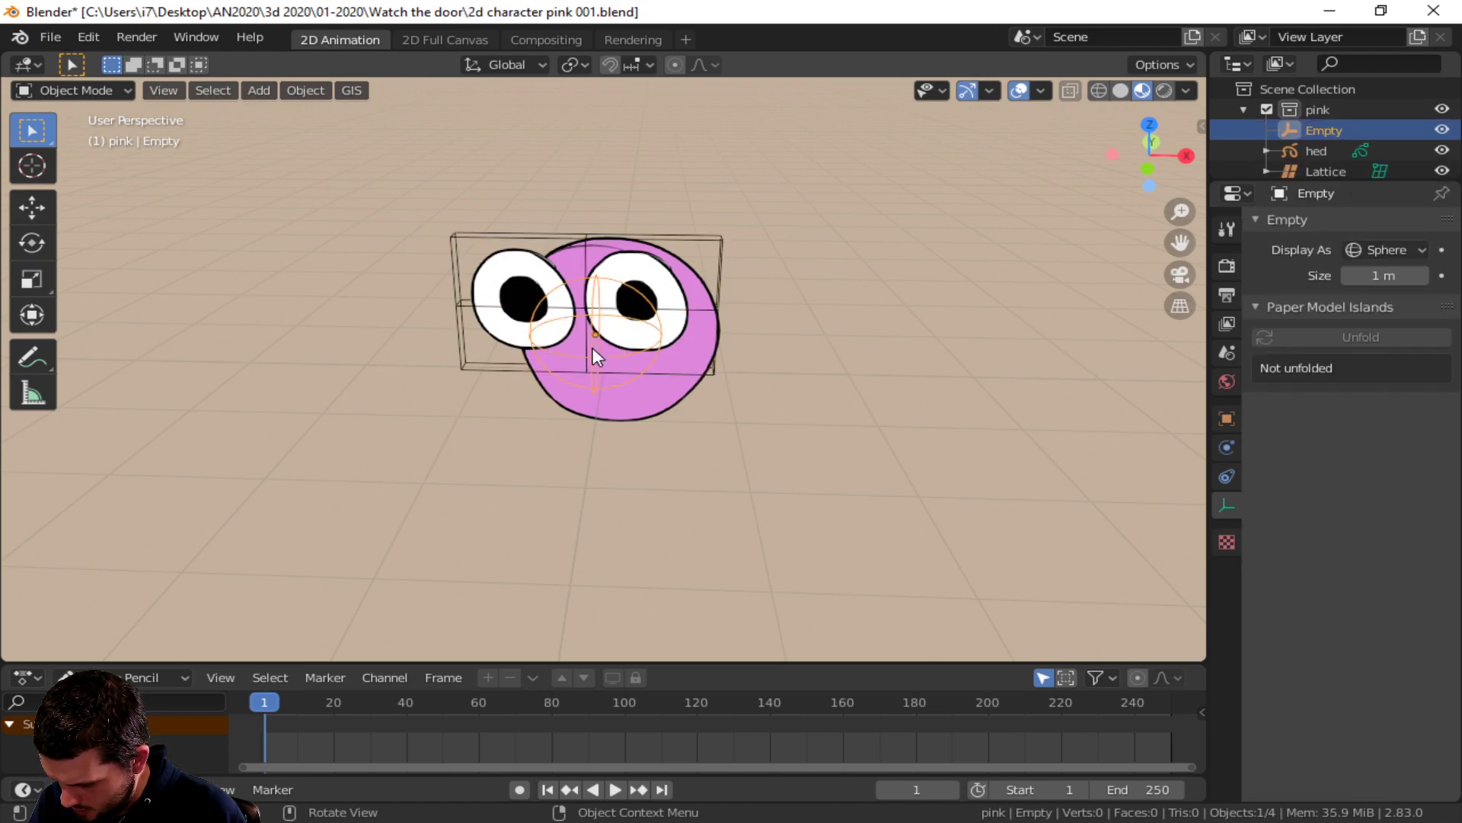
- Replace the Lattice with the Empty object as the parent of the hed object's pupi layer in its relations settings
{"action": "left_click", "coordinate": [651, 297]}
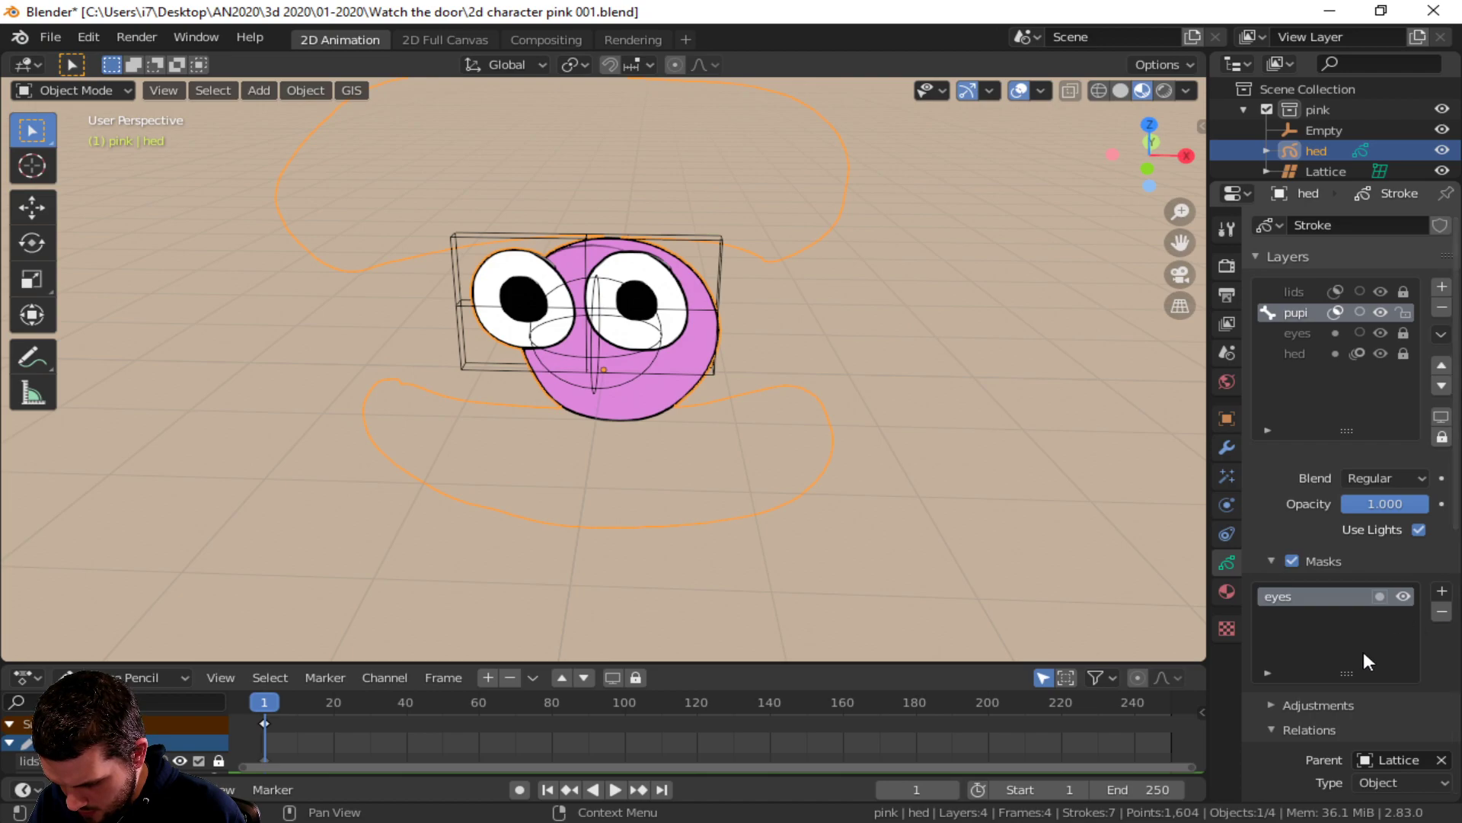
{"action": "scroll", "coordinate": [1333, 653], "scroll_direction": "down", "scroll_amount": 4}
{"action": "left_click", "coordinate": [1441, 636]}
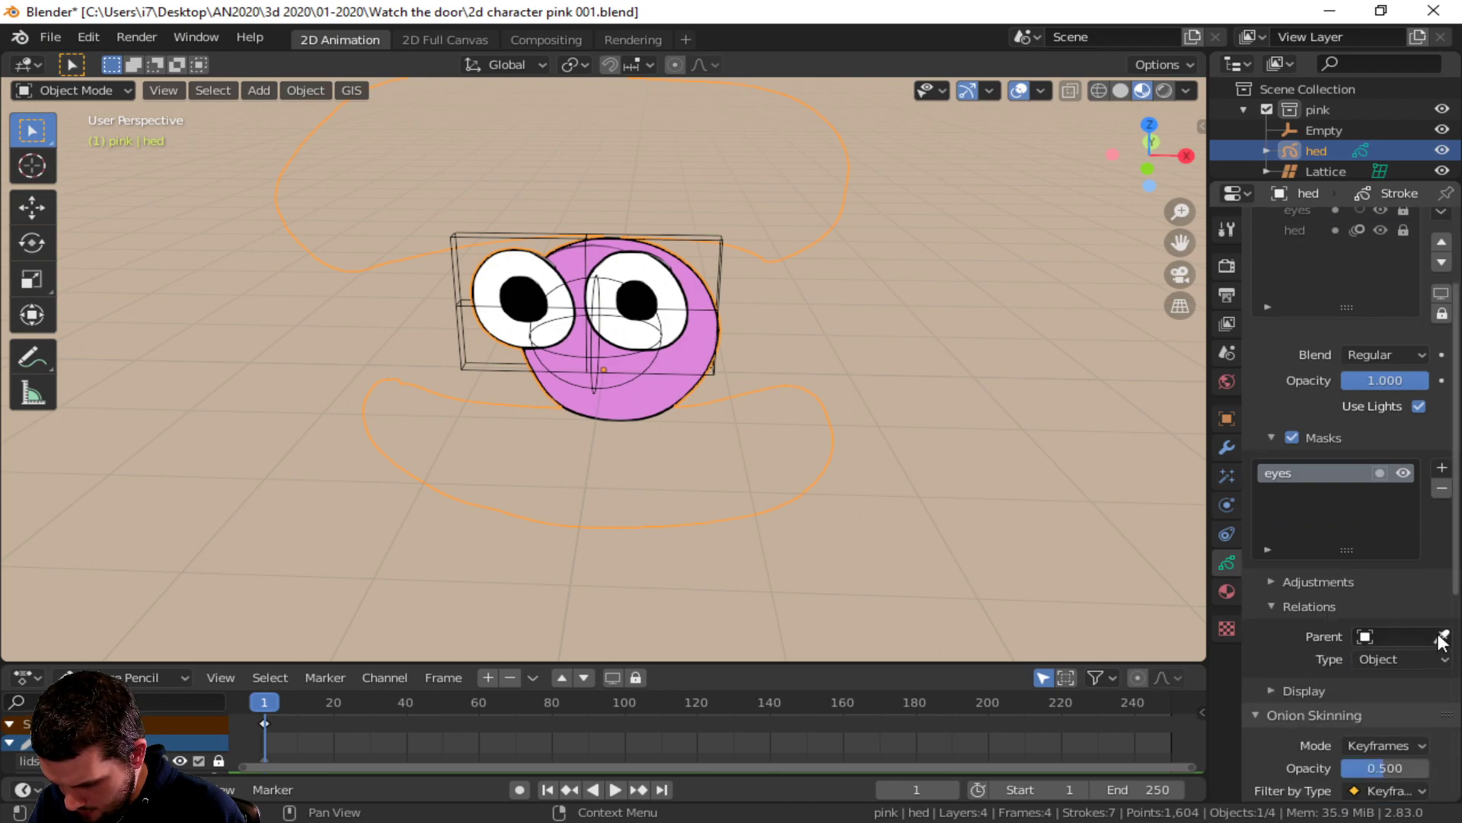
{"action": "left_click", "coordinate": [1396, 637]}
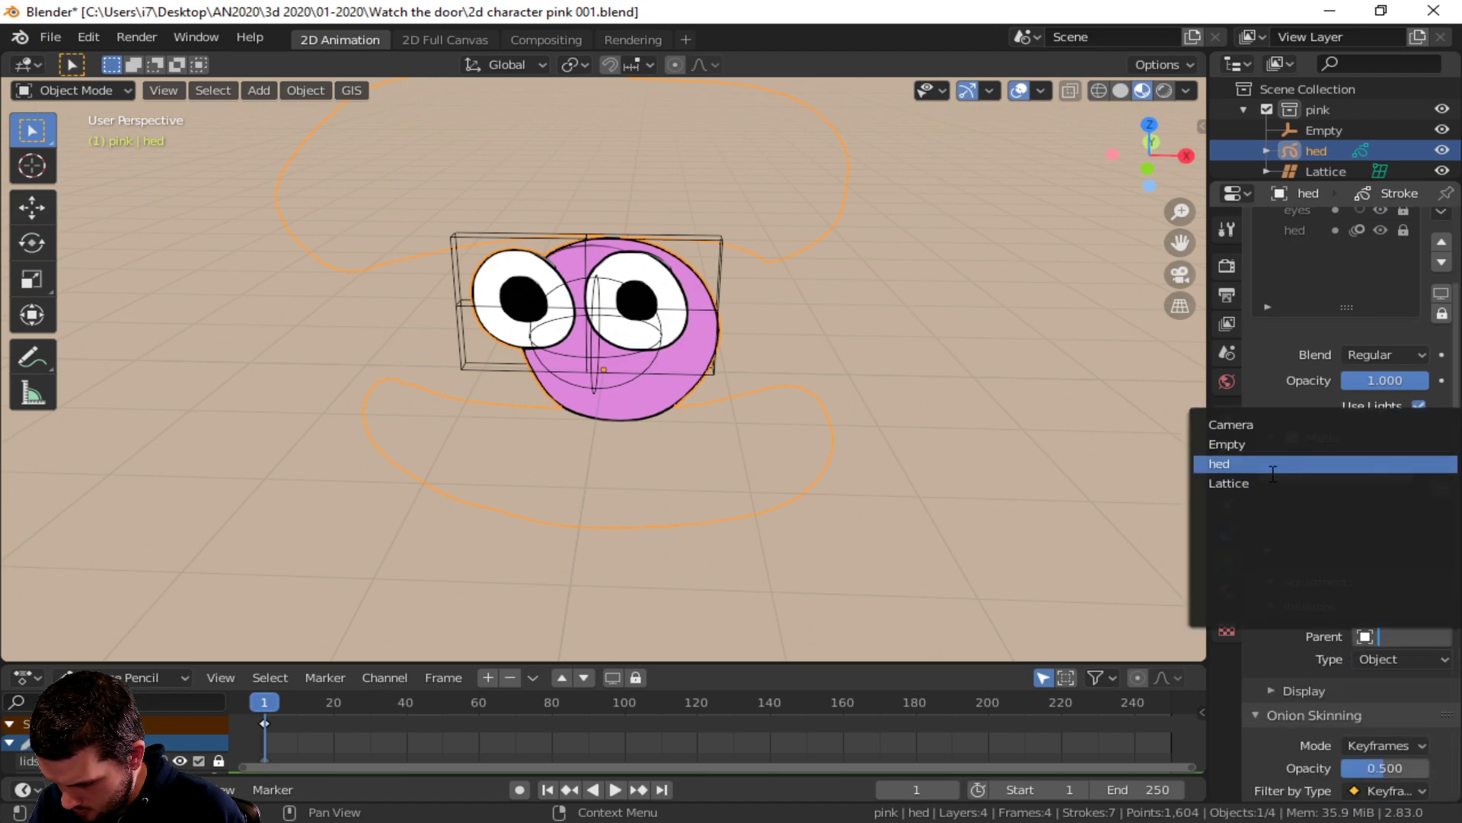
{"action": "left_click", "coordinate": [1251, 444]}
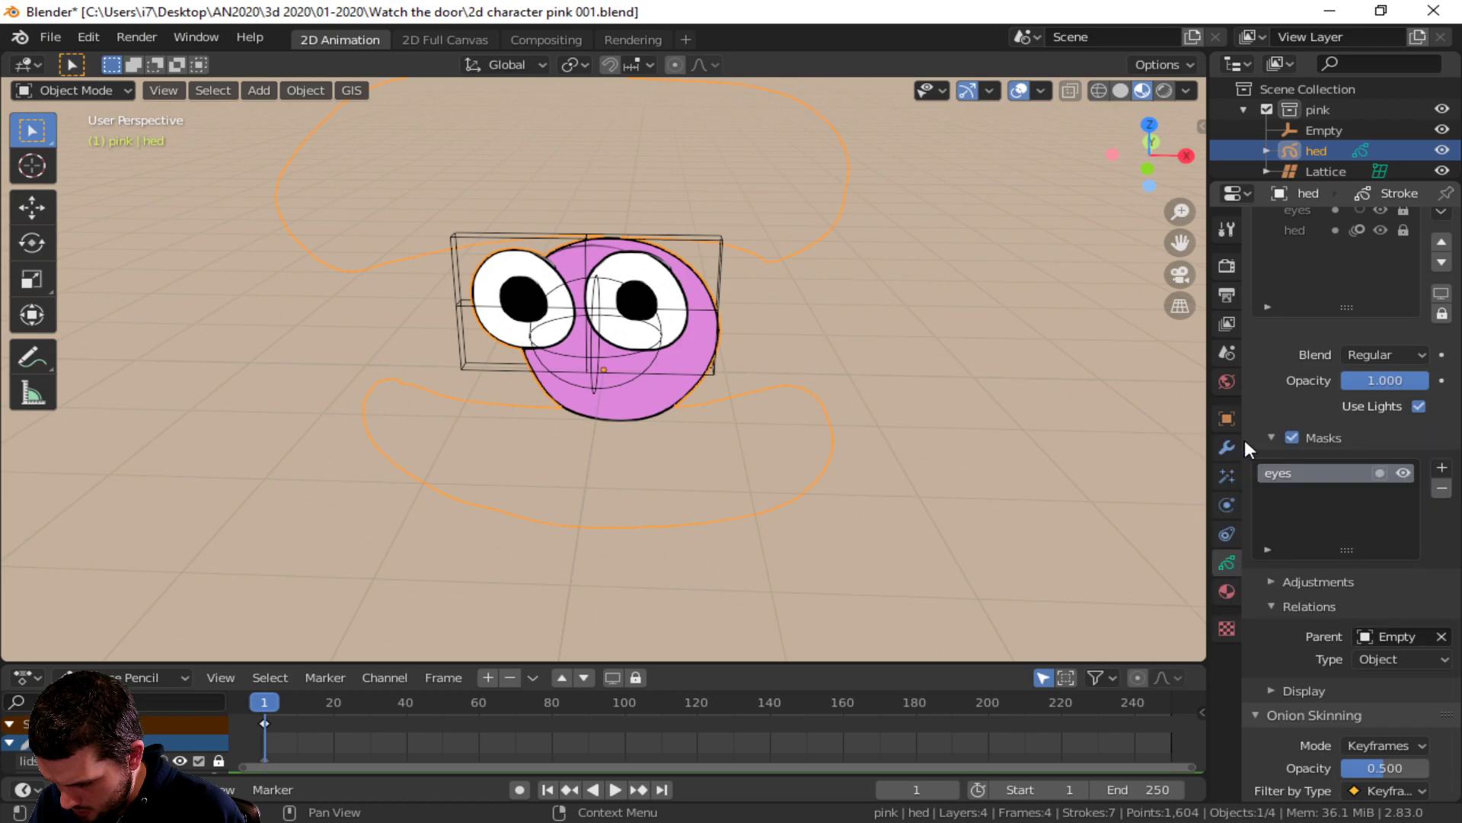
- Rename the Empty object as eyeRIG
{"action": "left_click", "coordinate": [1312, 131]}
{"action": "double_click", "coordinate": [1311, 131]}
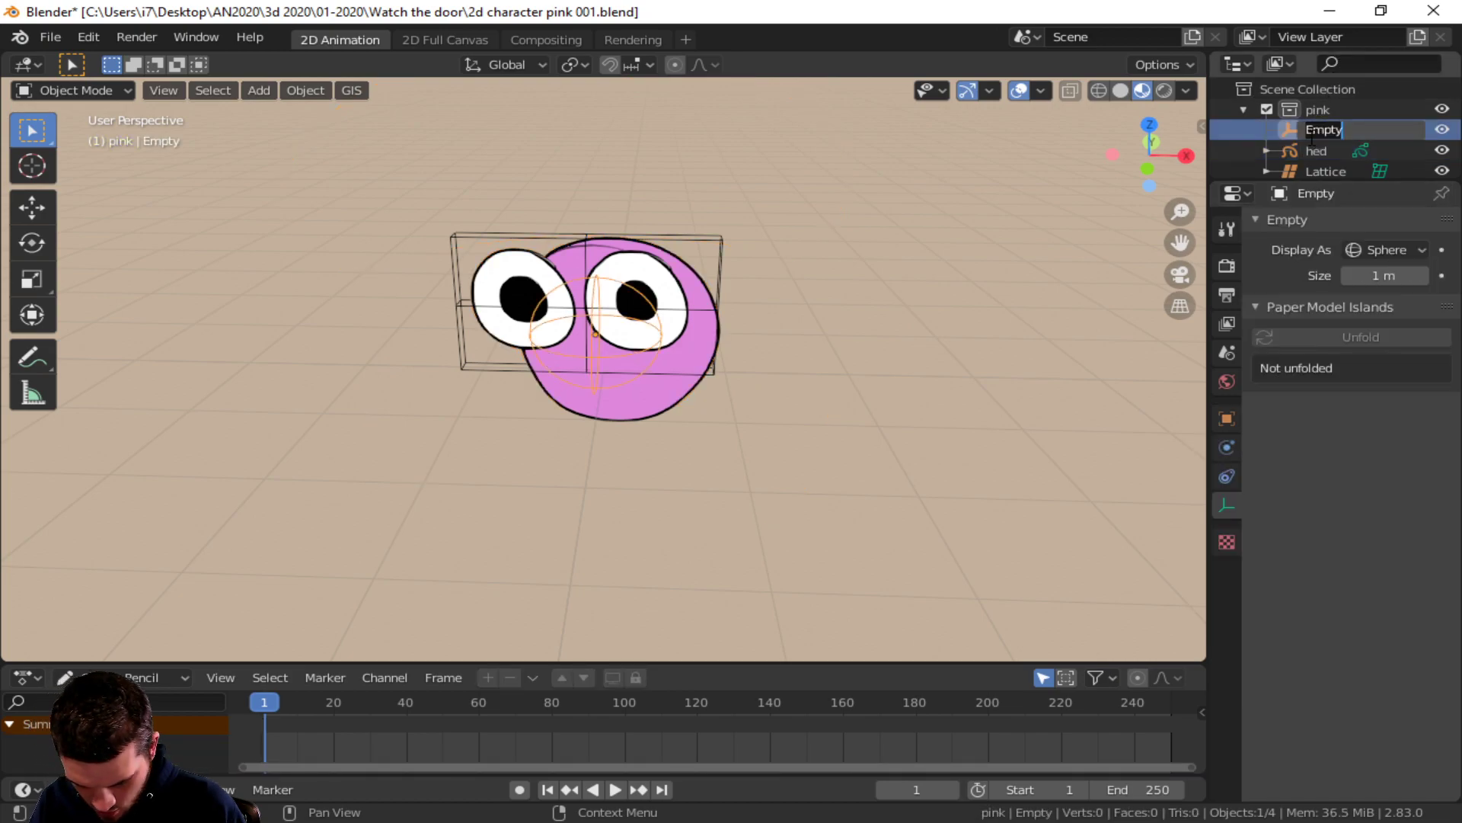
{"action": "type", "text": "eyeRIG"}
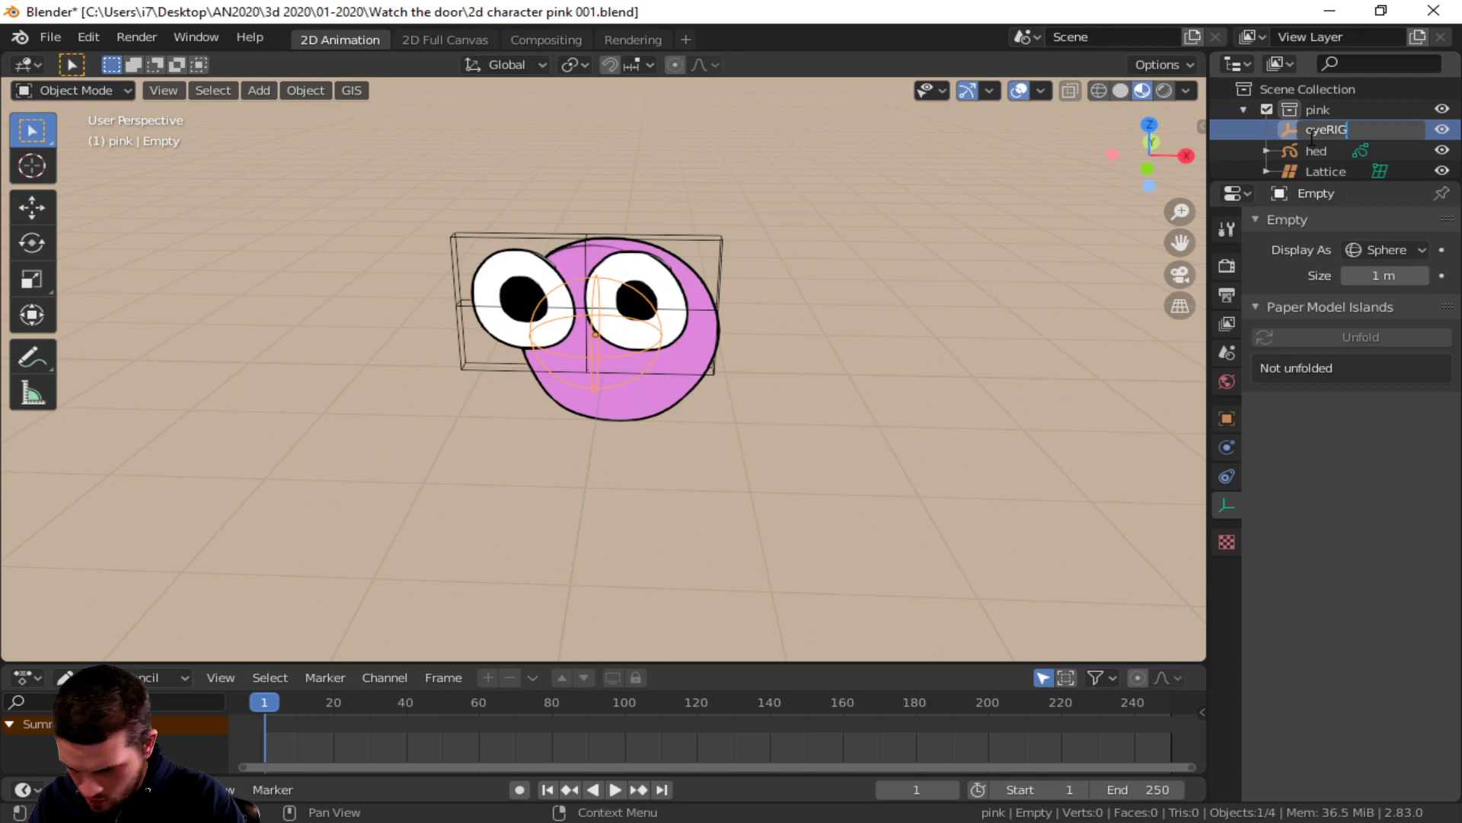
{"action": "key", "text": "Return"}
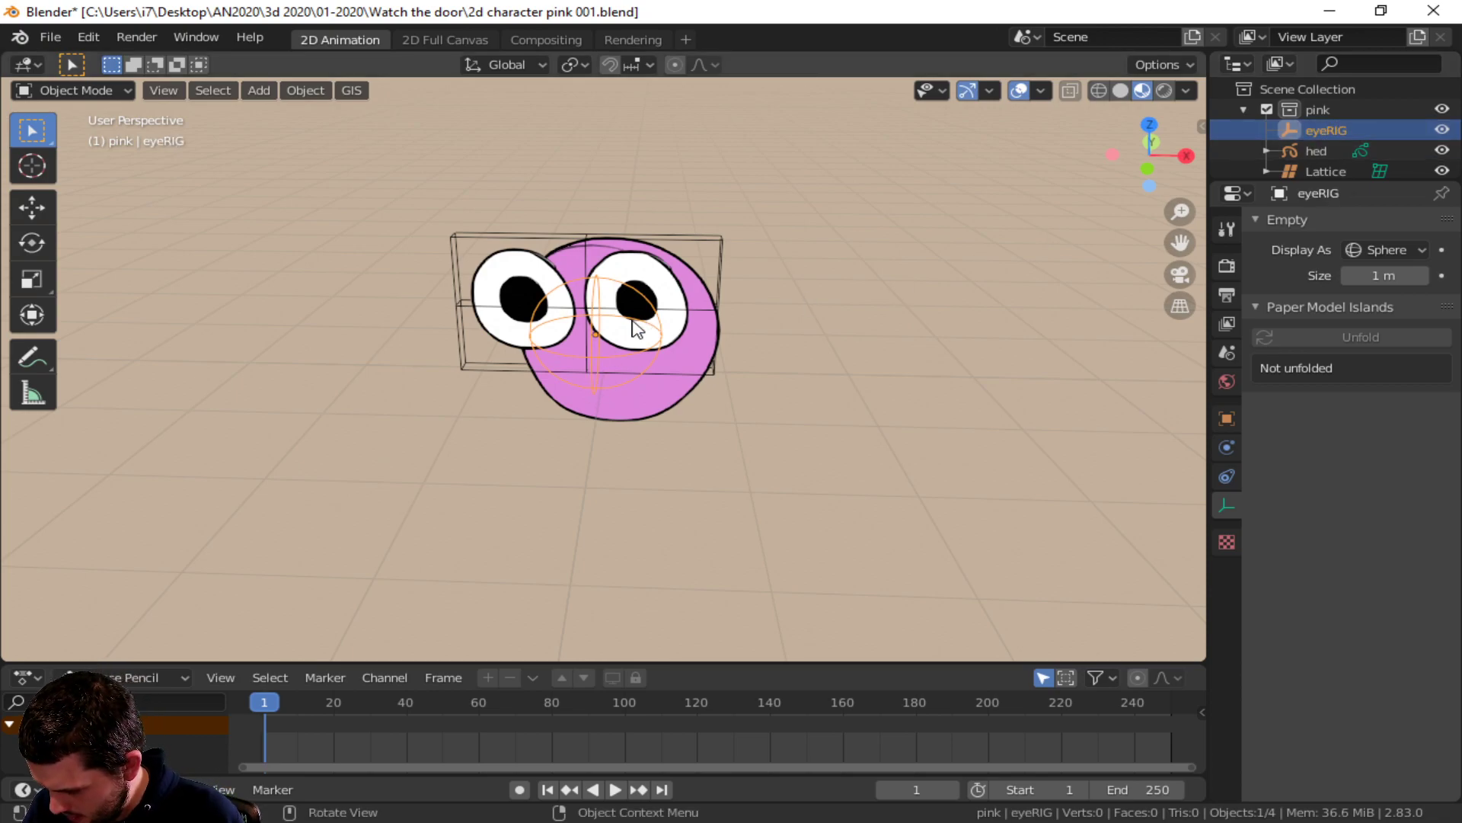
- Try moving the eyeRIG empty along the global Y and X axes to test how it drives the pupils
{"action": "left_click", "coordinate": [601, 342]}
{"action": "left_click", "coordinate": [602, 343]}
{"action": "mouse_move", "coordinate": [604, 344]}
{"action": "middle_mouse_down"}
{"action": "mouse_move", "coordinate": [719, 370]}
{"action": "mouse_move", "coordinate": [613, 371]}
{"action": "middle_mouse_up"}
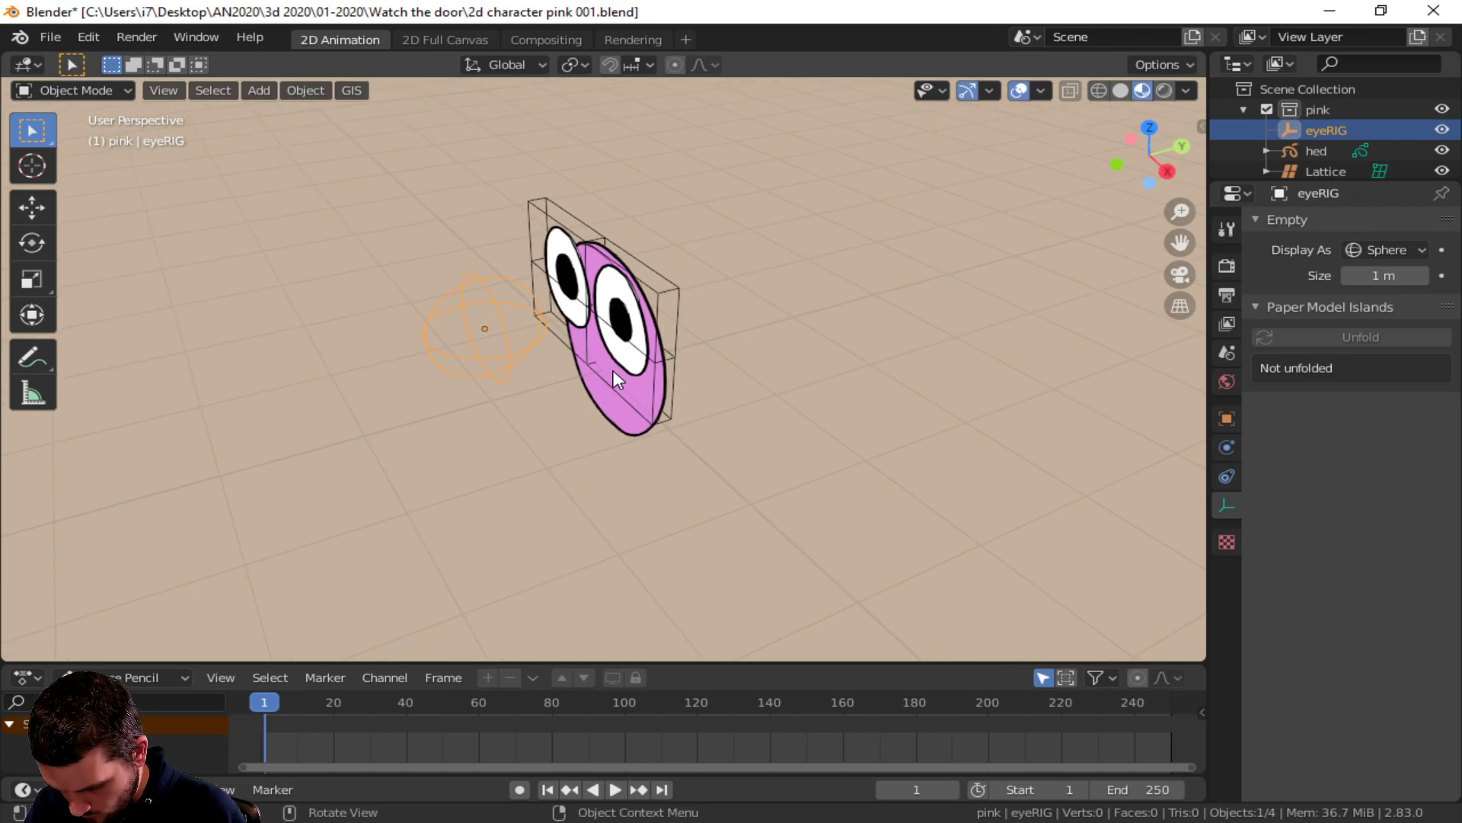
{"action": "key", "text": "g"}
{"action": "key", "text": "y"}
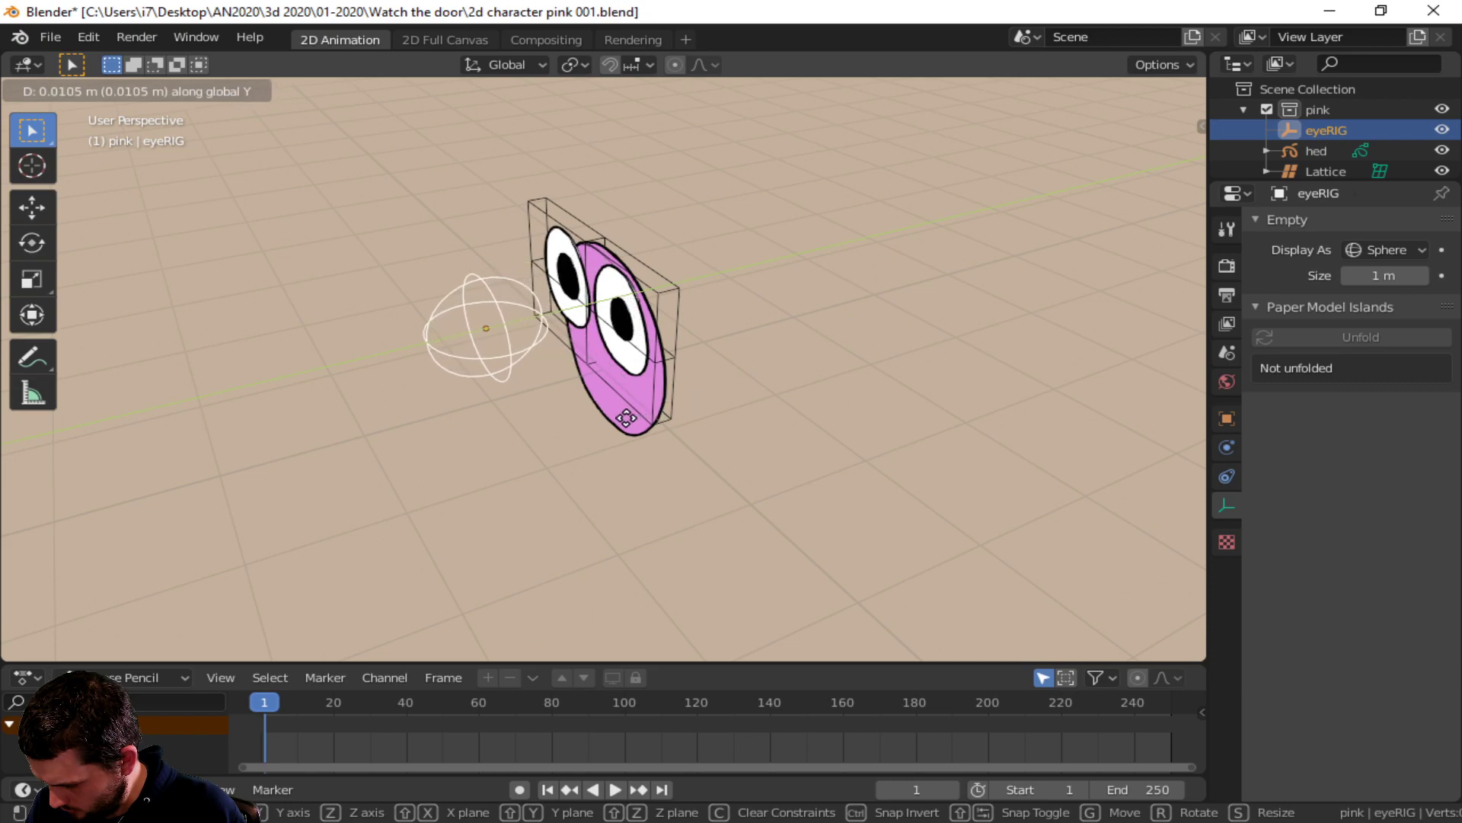
{"action": "left_click", "coordinate": [610, 404]}
{"action": "middle_click_drag", "start_coordinate": [620, 395], "coordinate": [784, 317]}
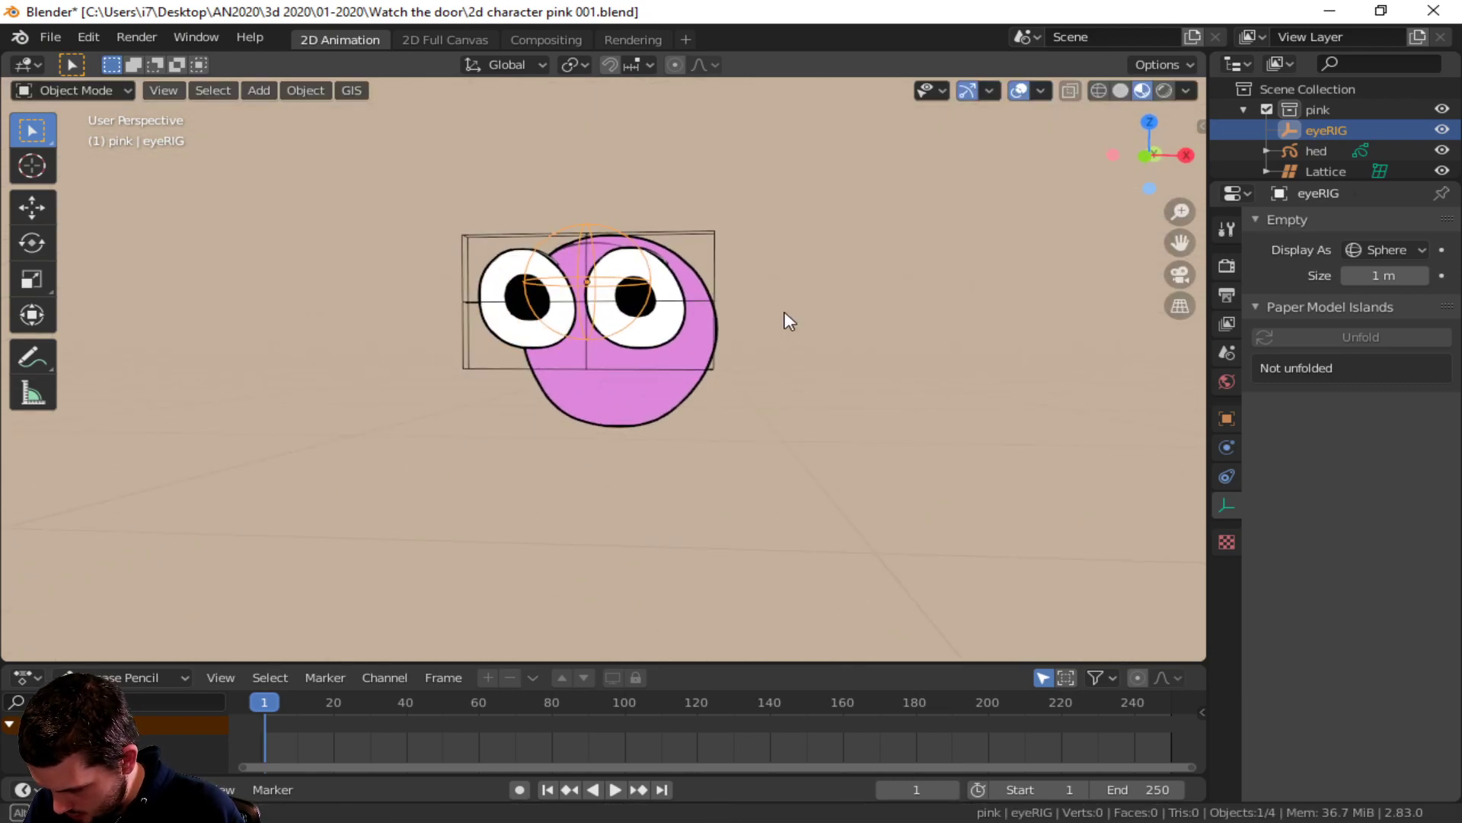
{"action": "key", "text": "g"}
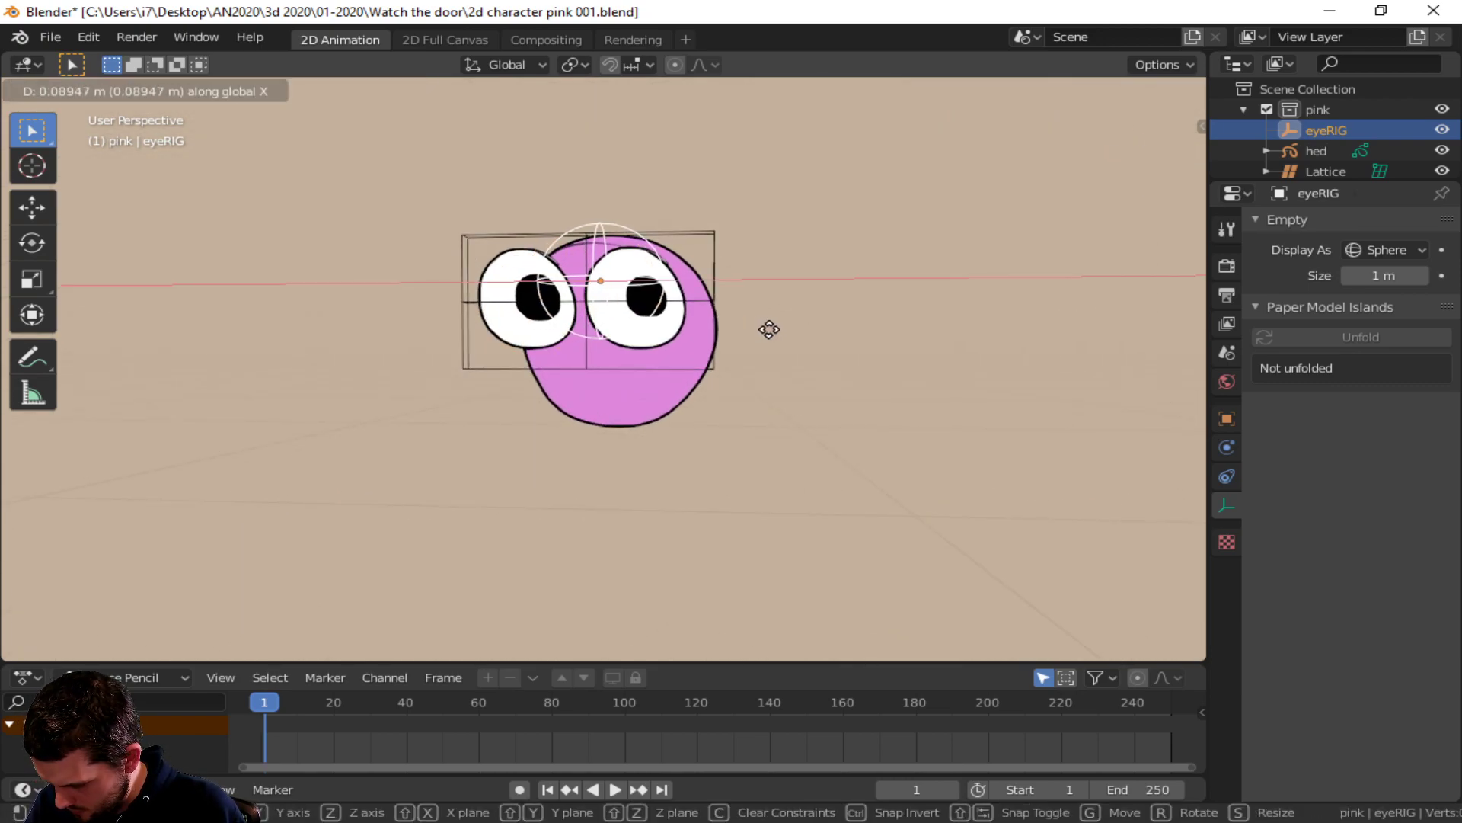
{"action": "left_click", "coordinate": [746, 347]}
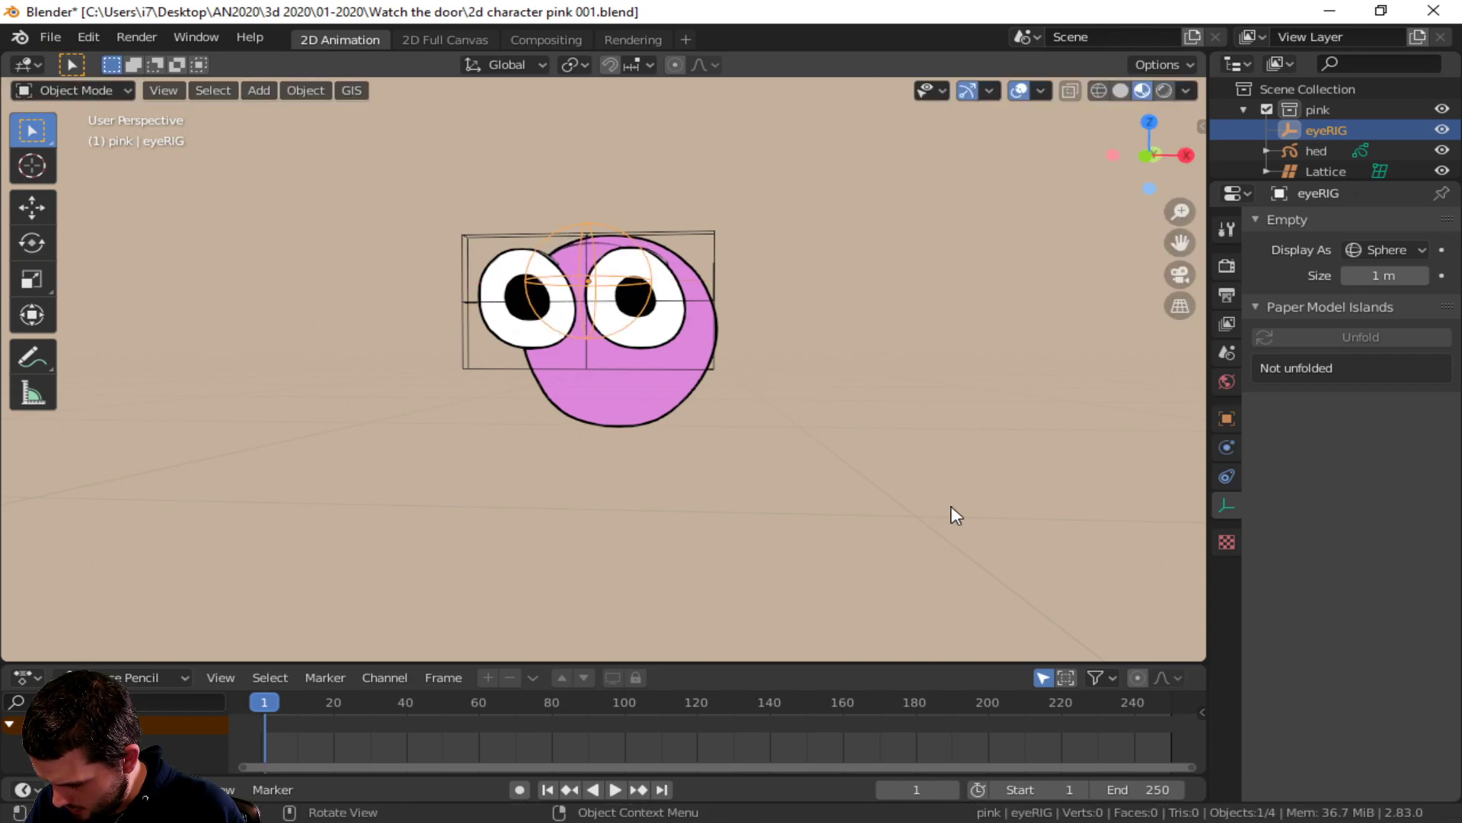
- Try a Limit Location constraint with Maximum Y enabled on the eyeRIG empty, test a move, and remove the constraint
{"action": "left_click", "coordinate": [589, 288]}
{"action": "left_click", "coordinate": [604, 289]}
{"action": "middle_click_drag", "start_coordinate": [655, 304], "coordinate": [524, 333]}
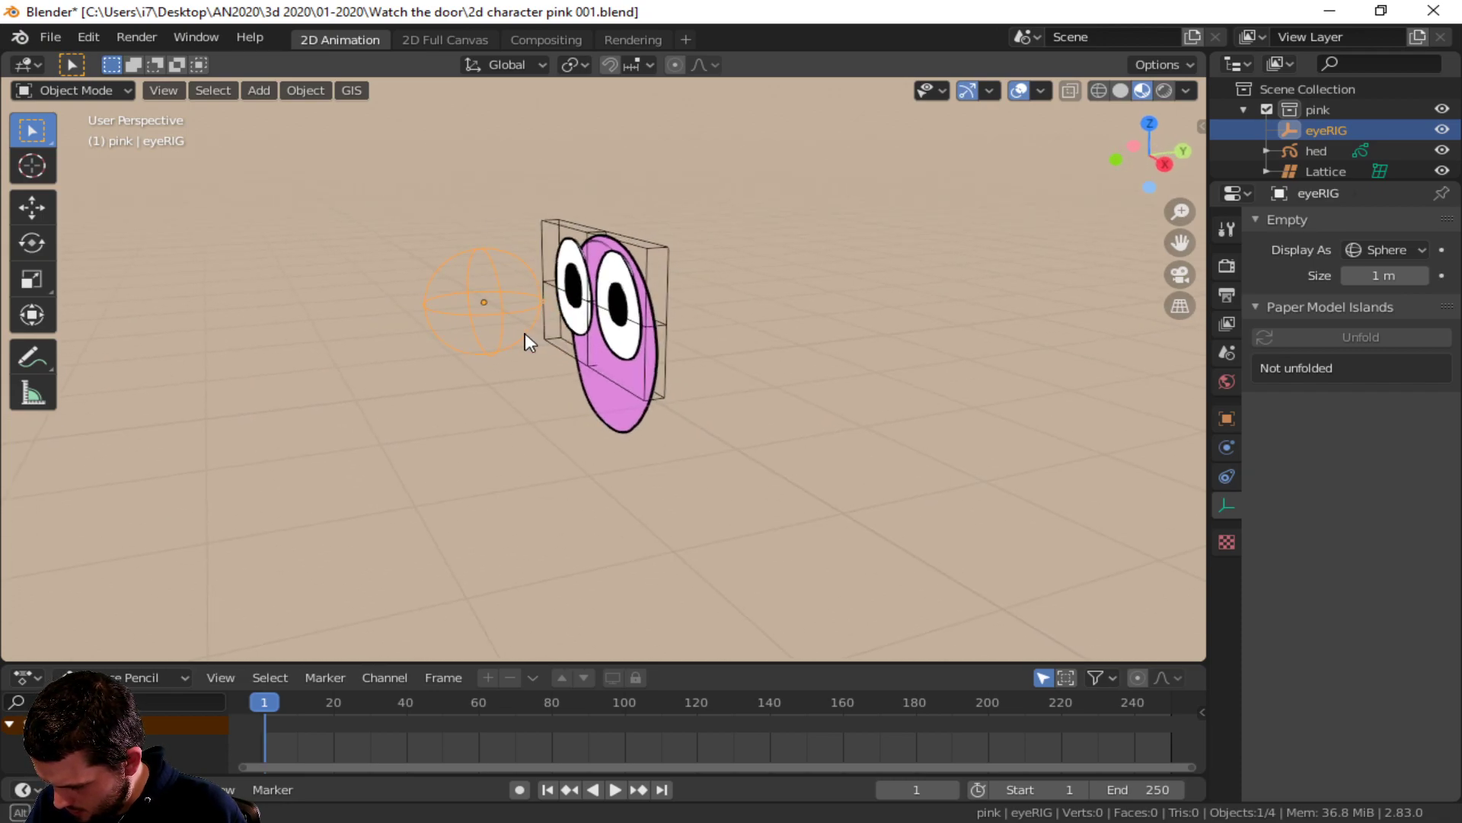
{"action": "left_click", "coordinate": [1226, 476]}
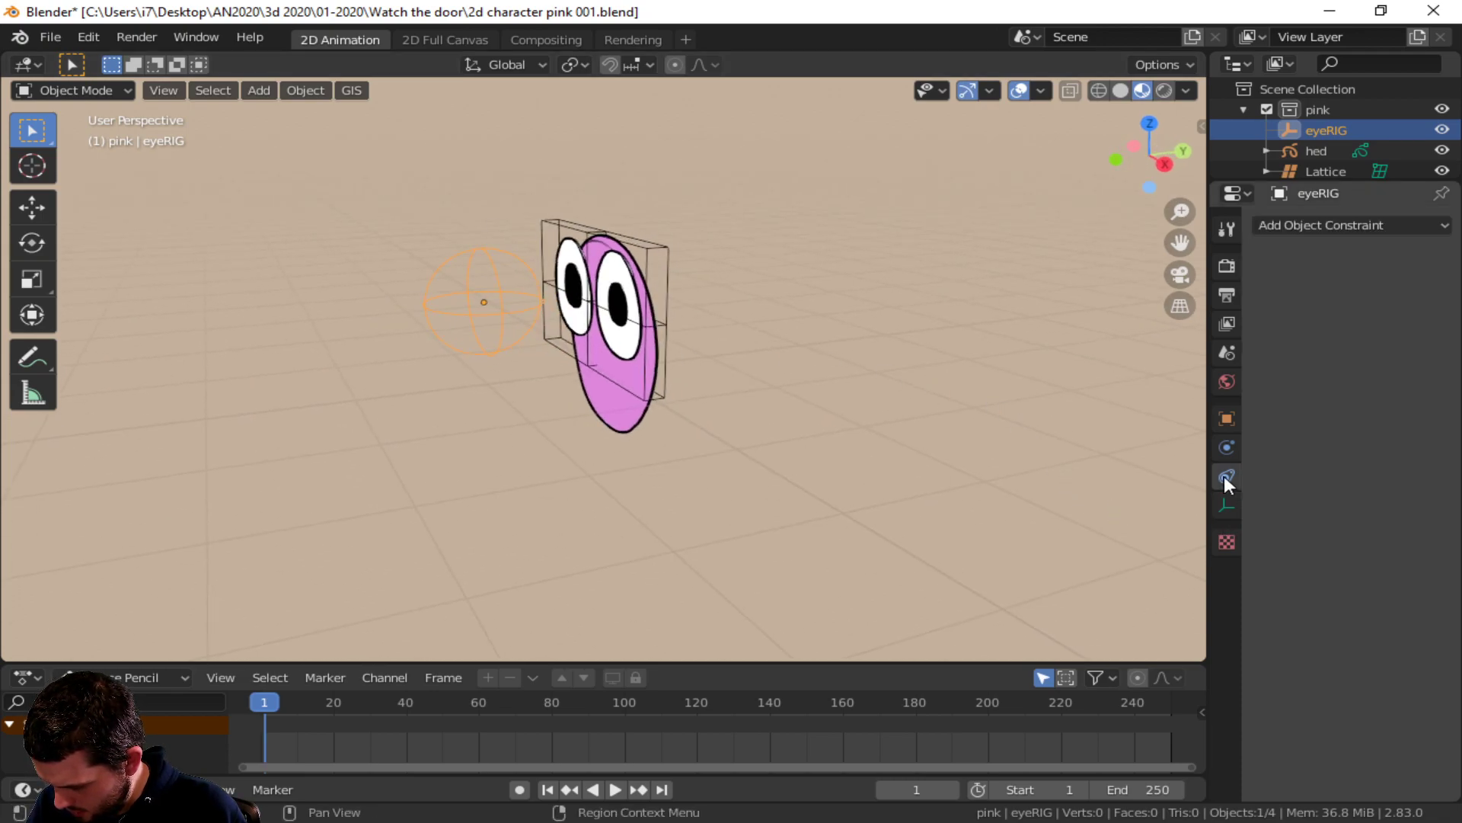
{"action": "left_click", "coordinate": [1311, 228]}
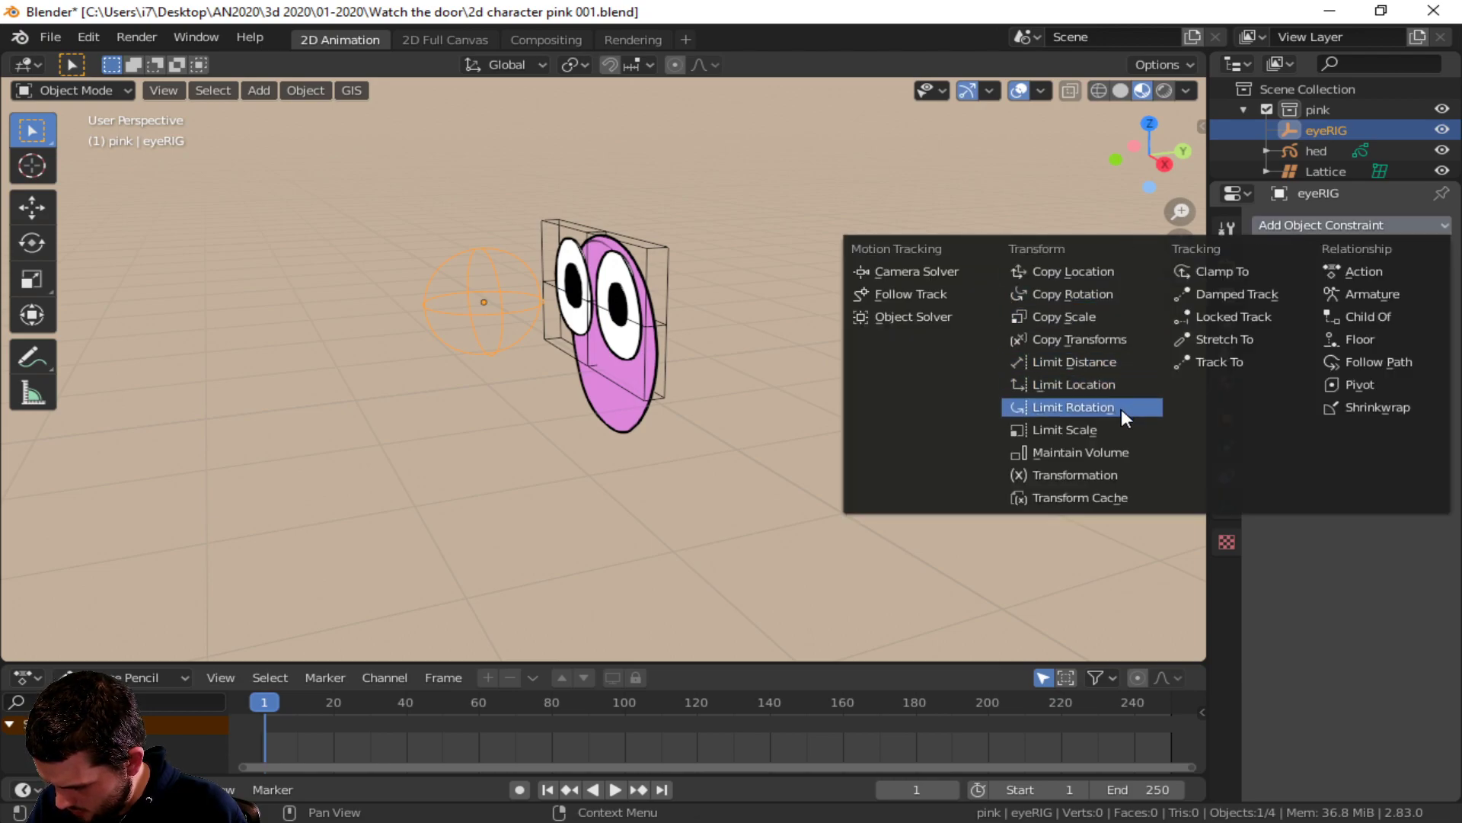
{"action": "left_click", "coordinate": [1108, 385]}
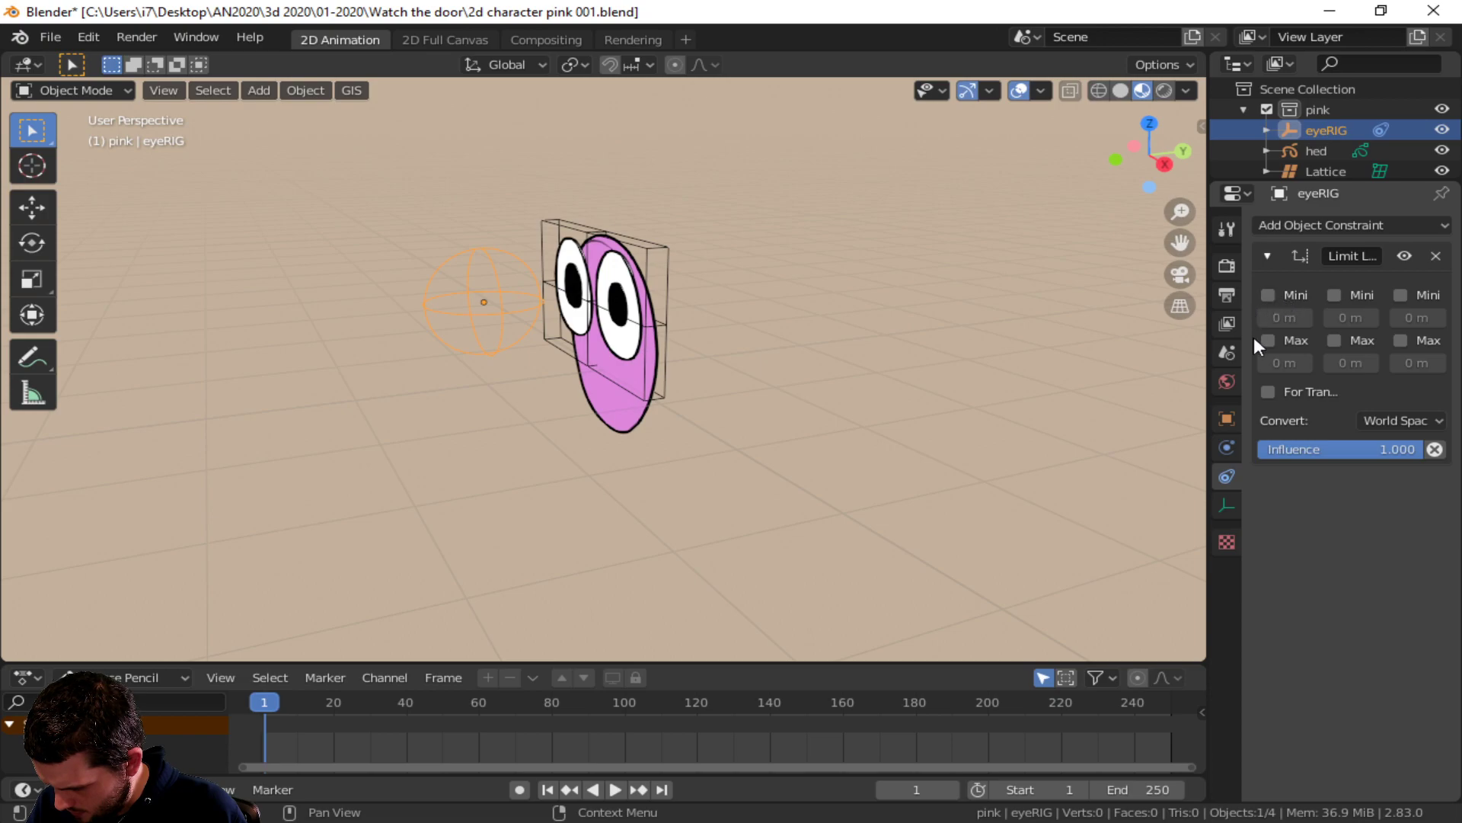
{"action": "left_click", "coordinate": [1333, 339]}
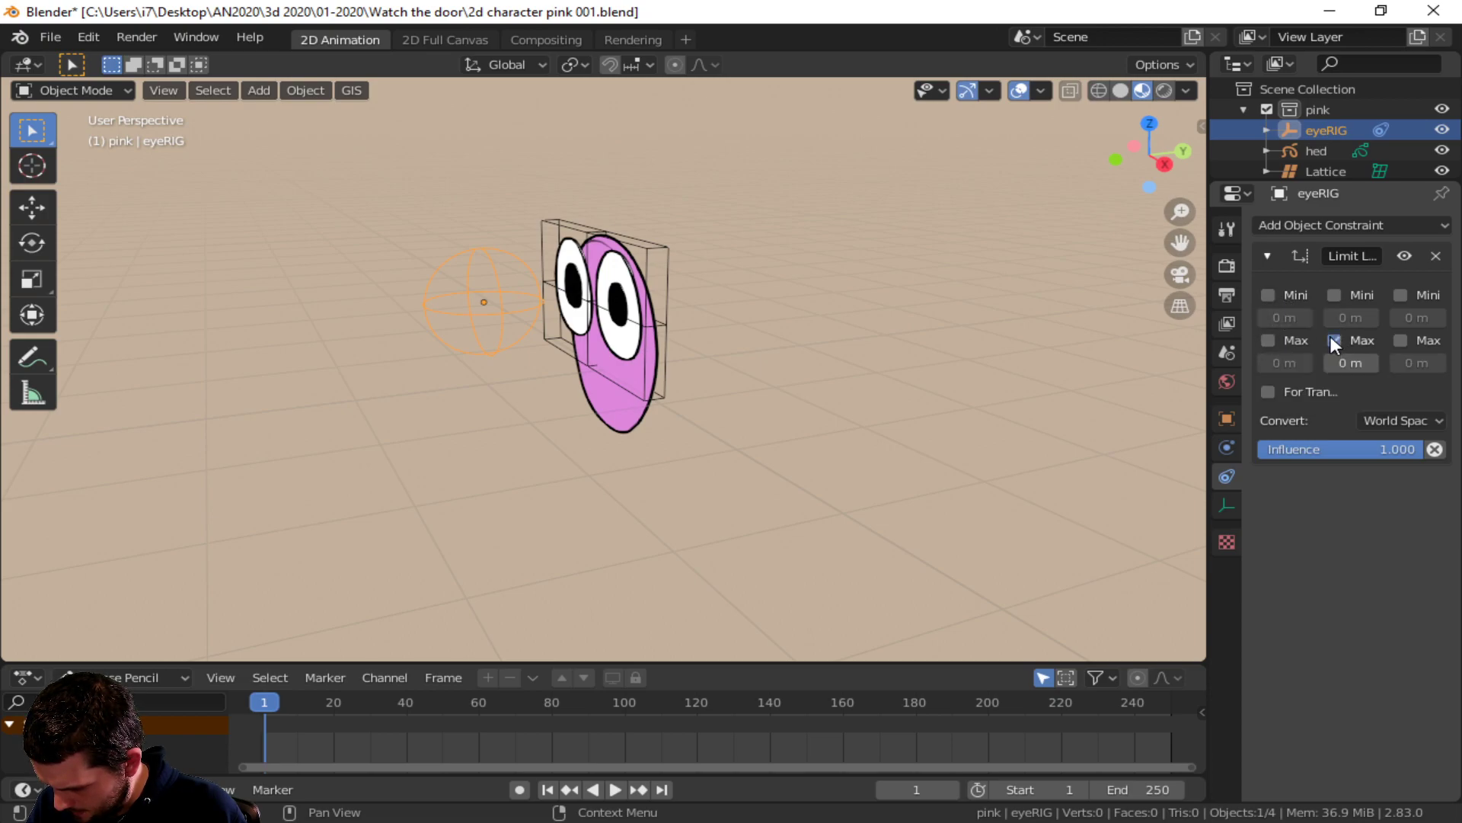
{"action": "key", "text": "g"}
{"action": "right_click", "coordinate": [478, 297]}
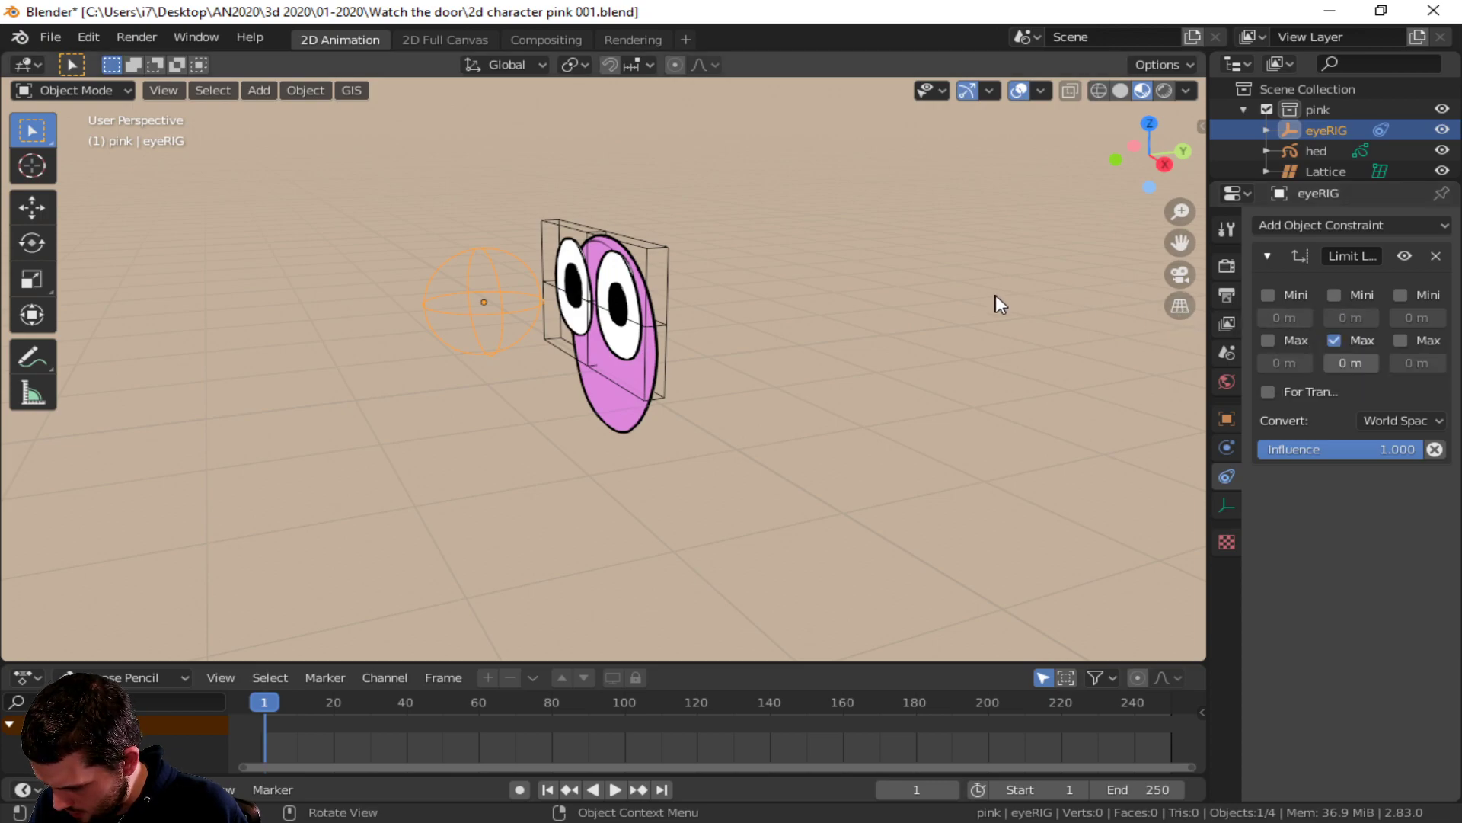
{"action": "left_click", "coordinate": [1436, 256]}
- Try a Locked Track constraint on the eyeRIG empty with the lock axis switched to Y, test moves, and remove the constraint
{"action": "left_click", "coordinate": [1418, 226]}
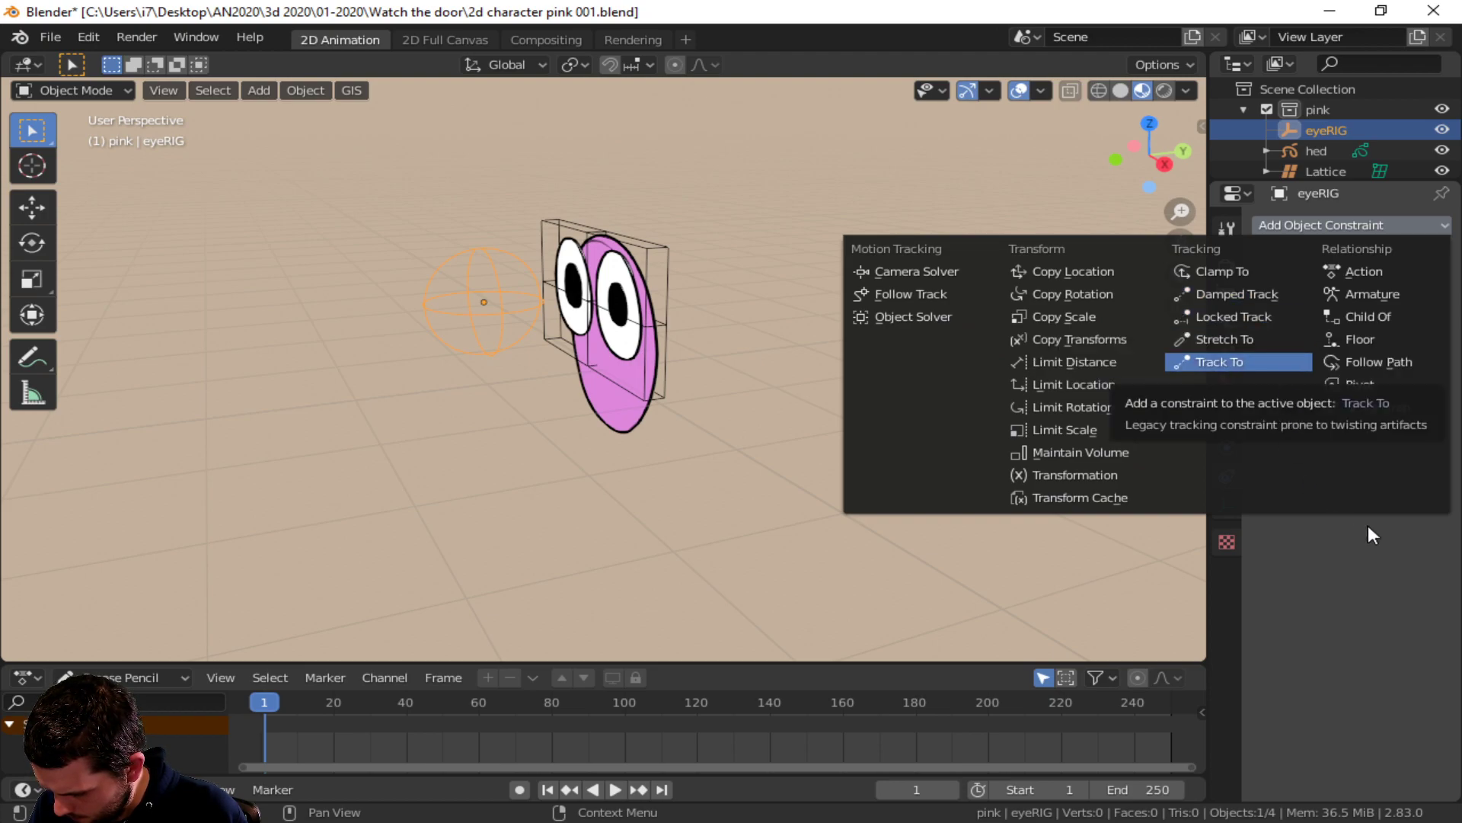
{"action": "left_click", "coordinate": [1255, 317]}
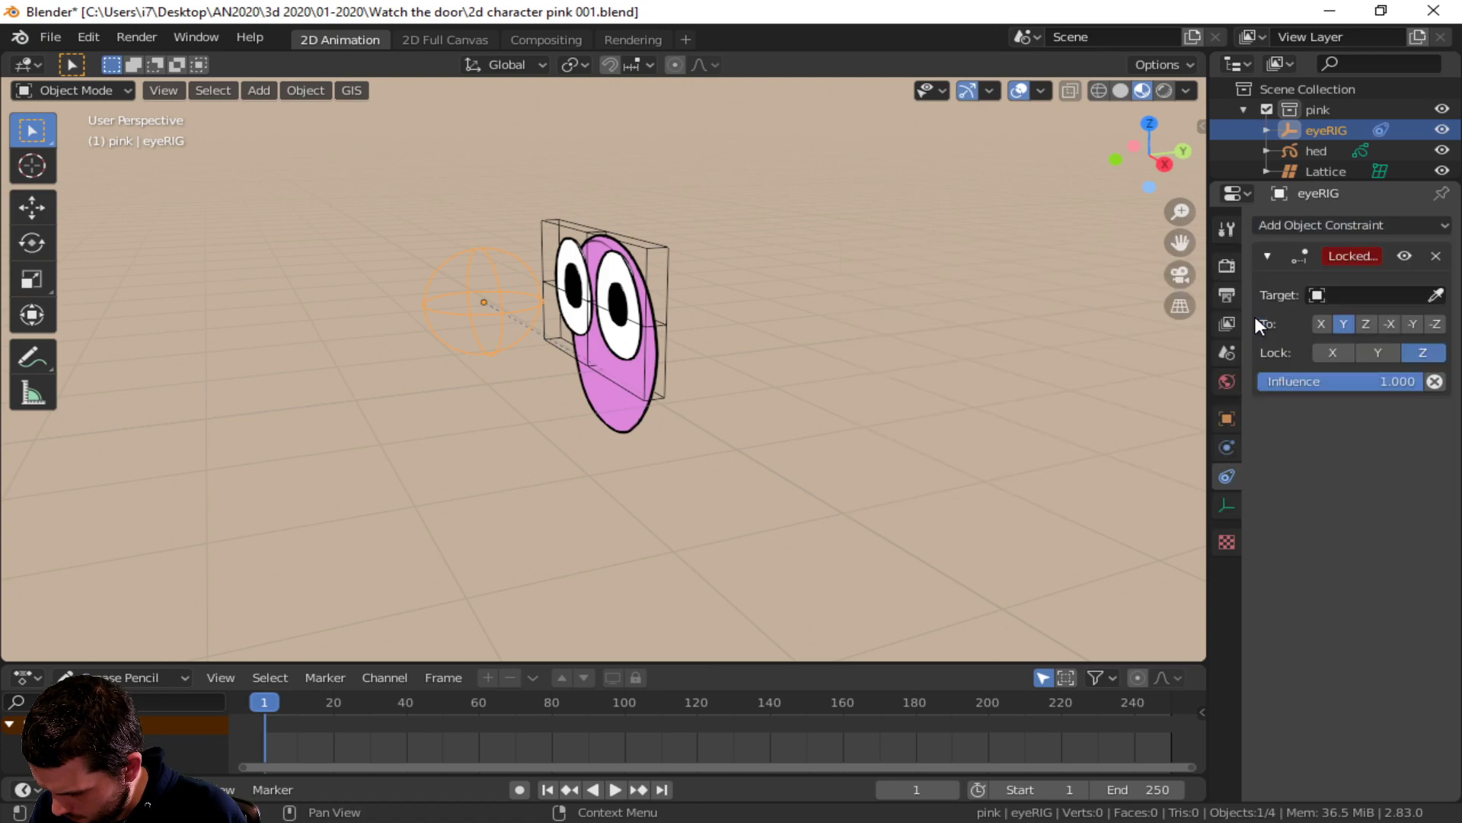
{"action": "key", "text": "g"}
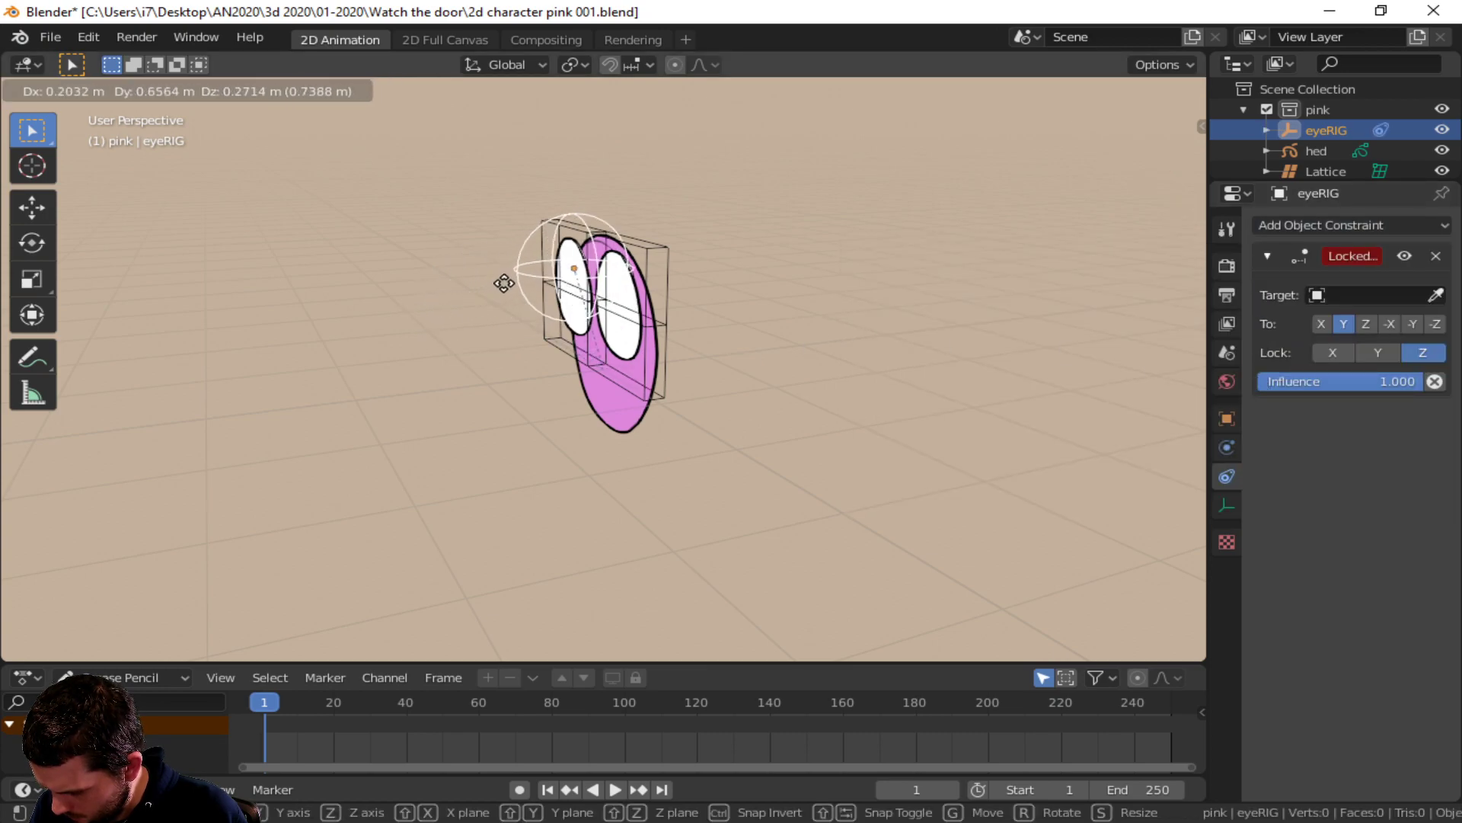
{"action": "left_click", "coordinate": [403, 320]}
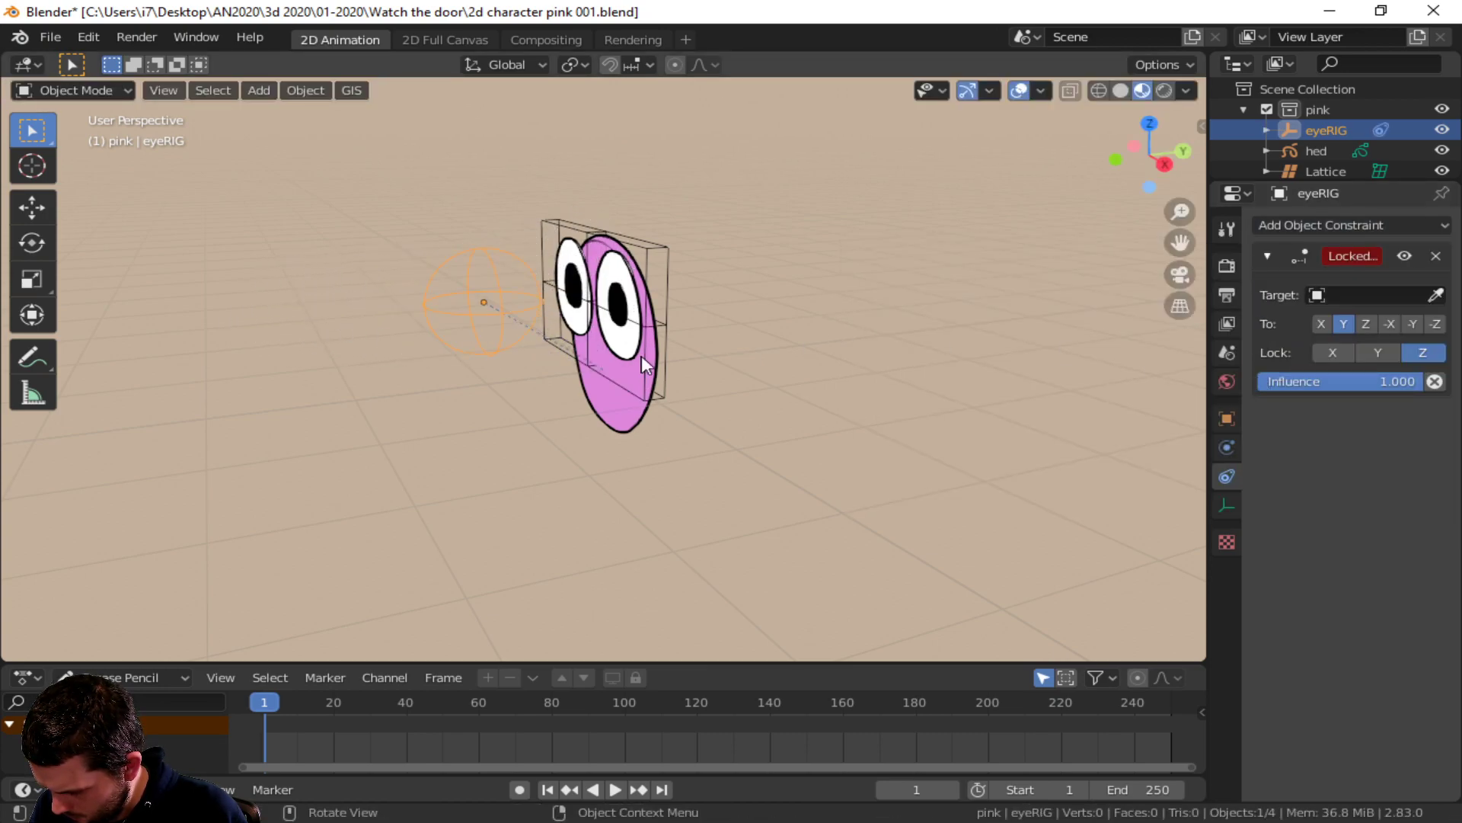
{"action": "left_click", "coordinate": [1378, 352]}
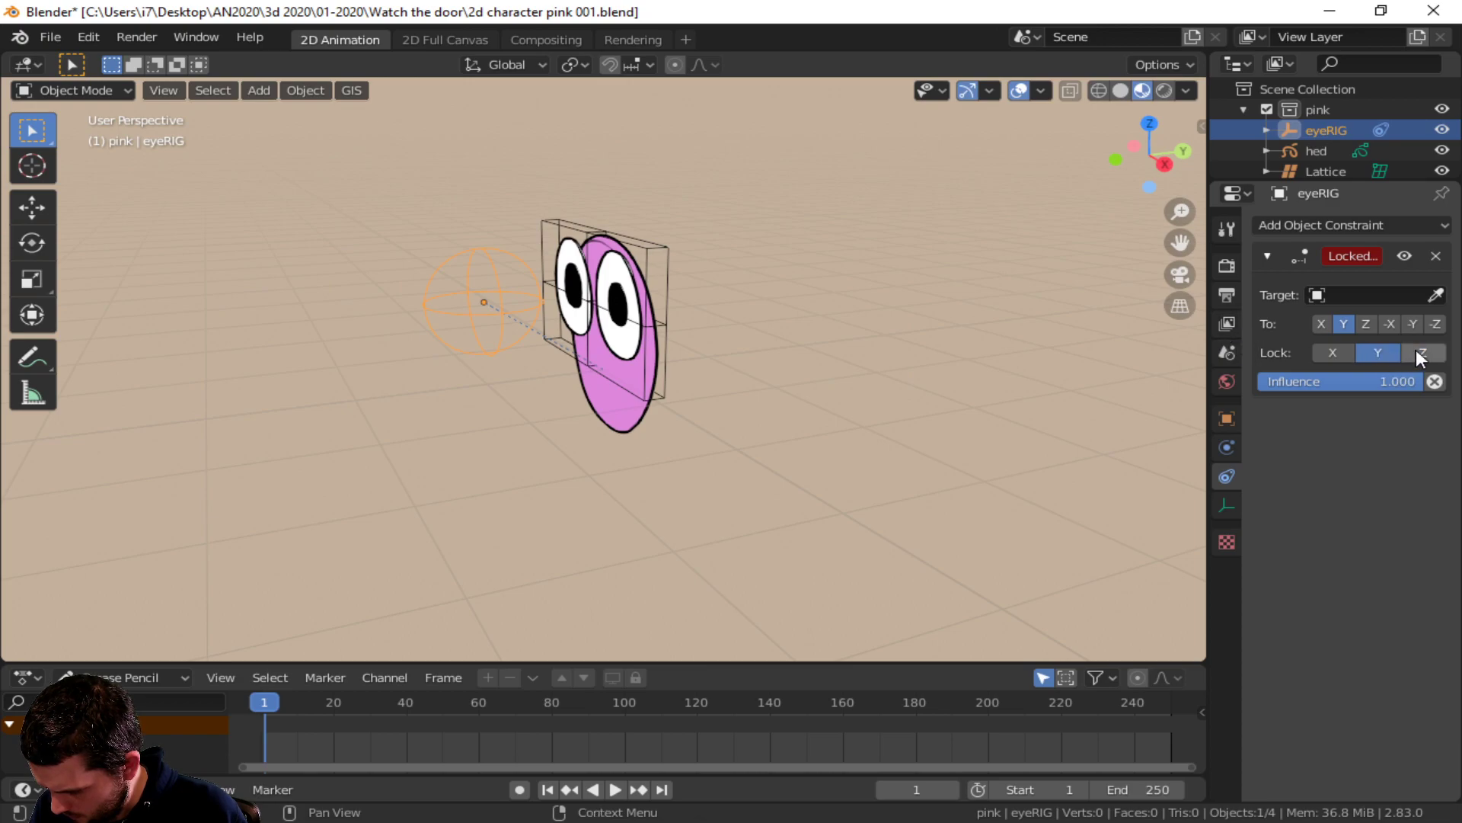
{"action": "key", "text": "g"}
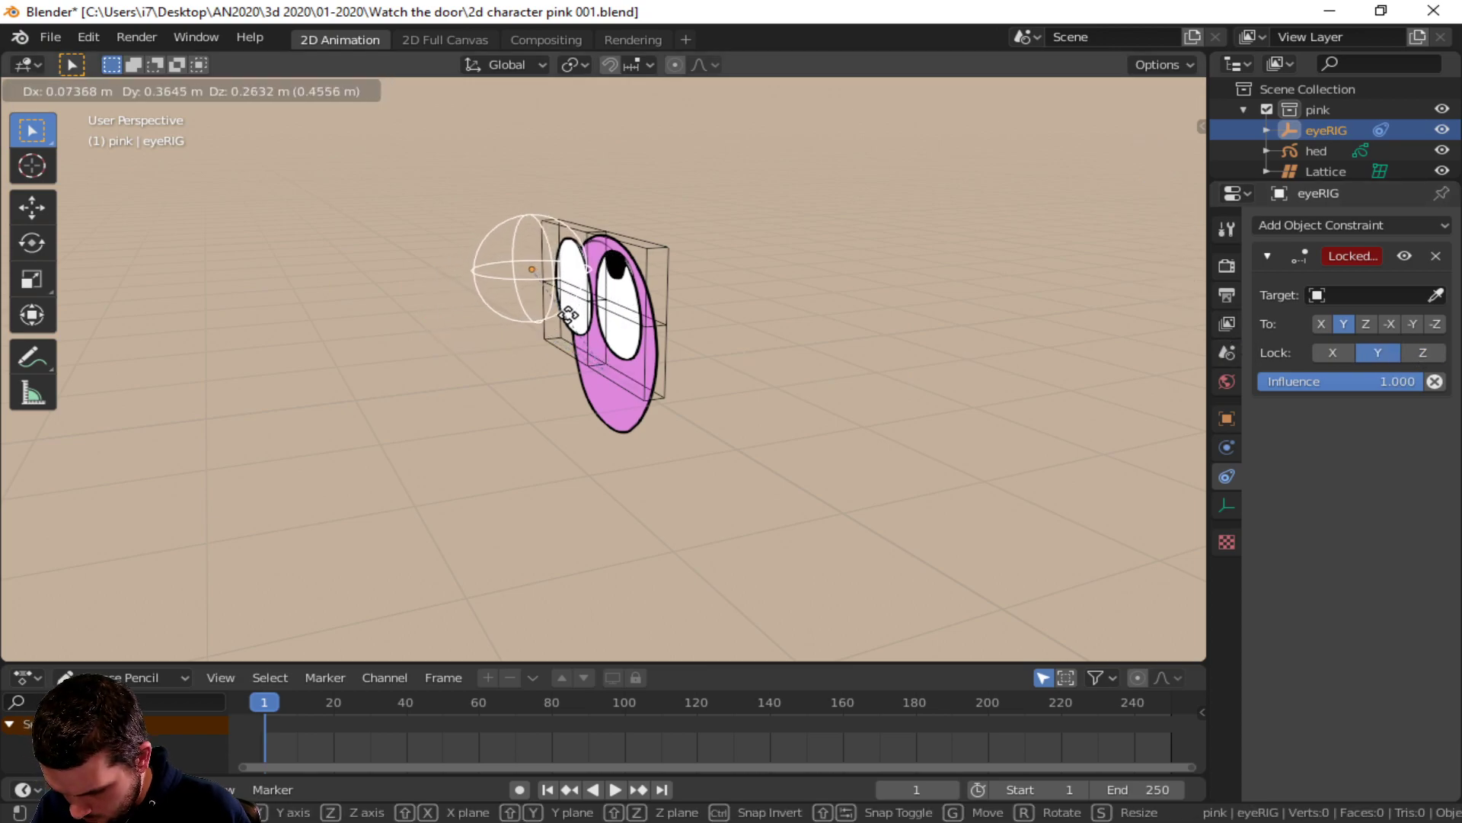
{"action": "key", "text": "Escape"}
{"action": "left_click", "coordinate": [1436, 256]}
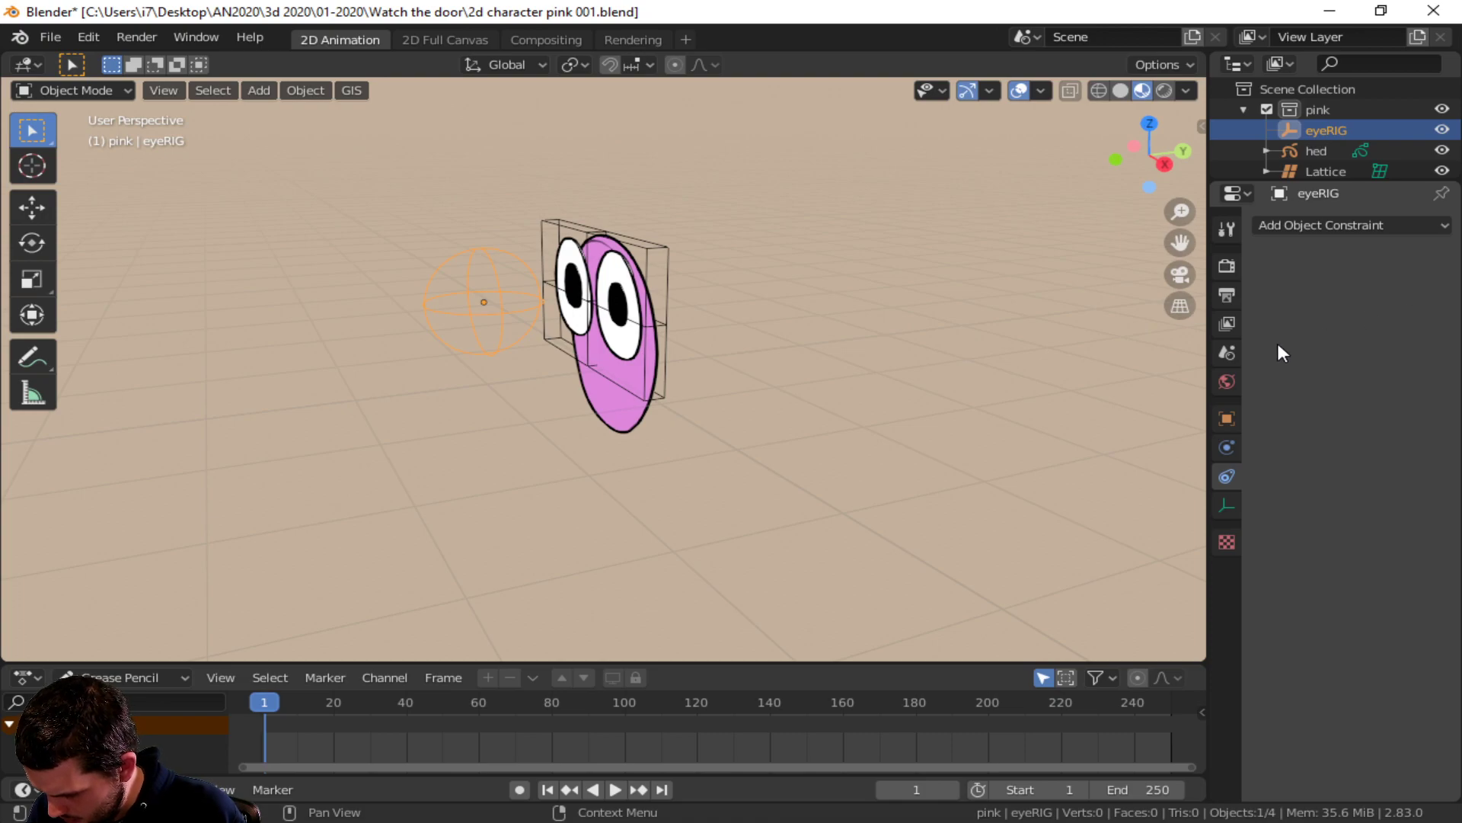
- Lock the eyeRIG empty's Y location in its transform settings and test the lock with a cancelled move
{"action": "key", "text": "n"}
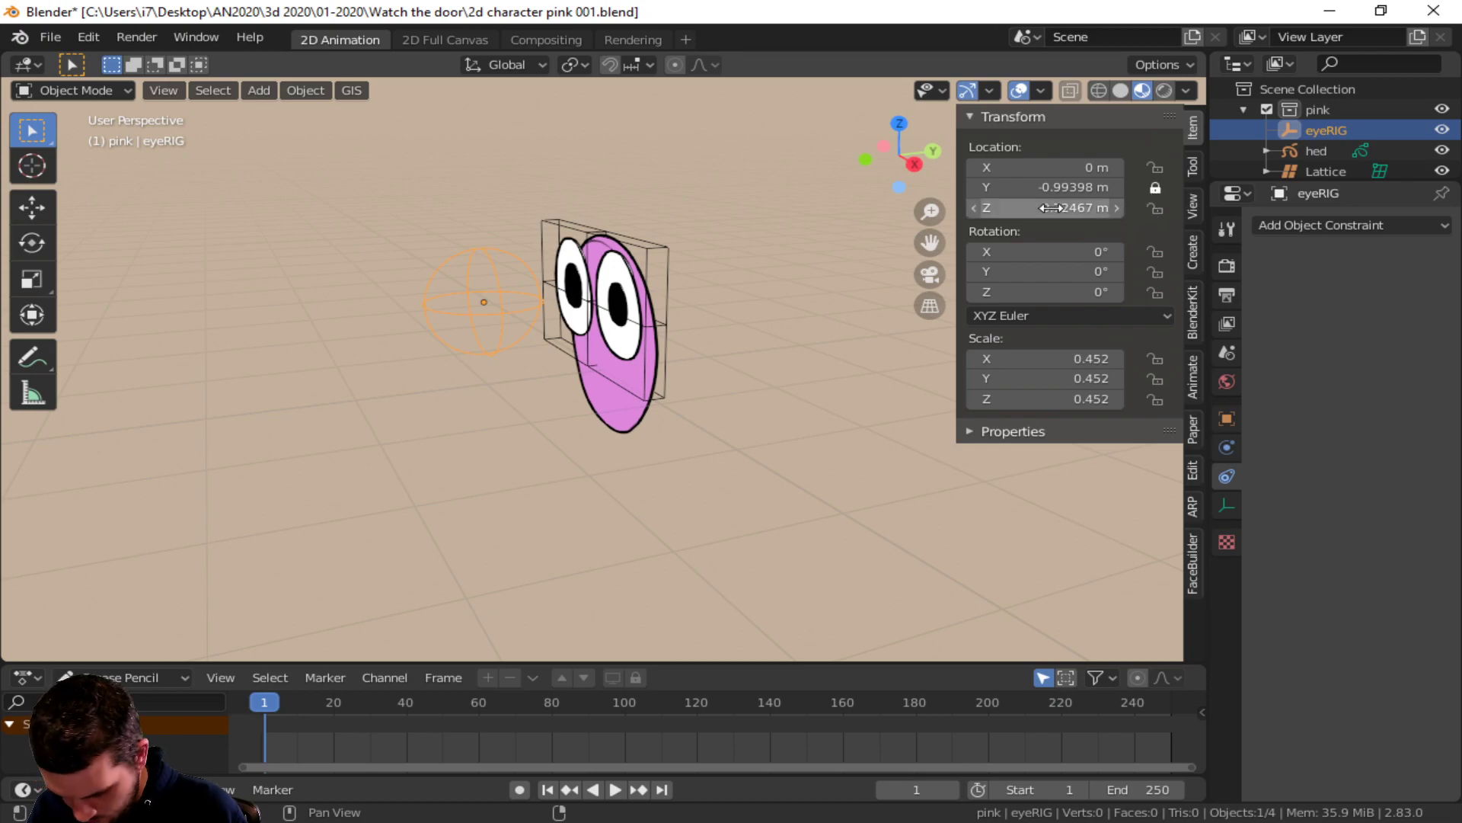
{"action": "key", "text": "g"}
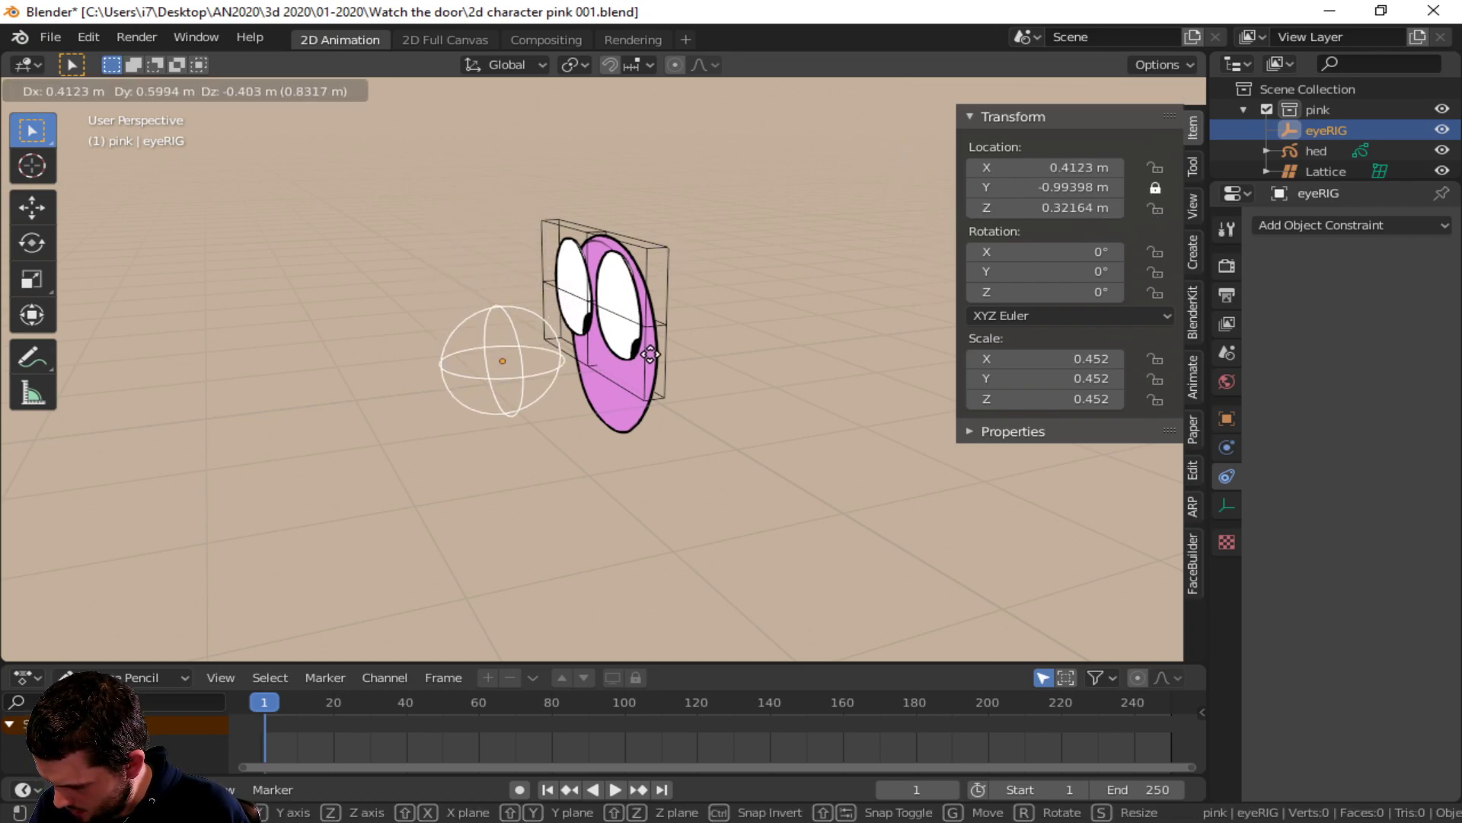
{"action": "right_click", "coordinate": [647, 281]}
- Try moving the eyeRIG empty around while facing the head to check the pupils' motion with Y location locked
{"action": "middle_click_drag", "start_coordinate": [619, 320], "coordinate": [801, 326]}
{"action": "key", "text": "g"}
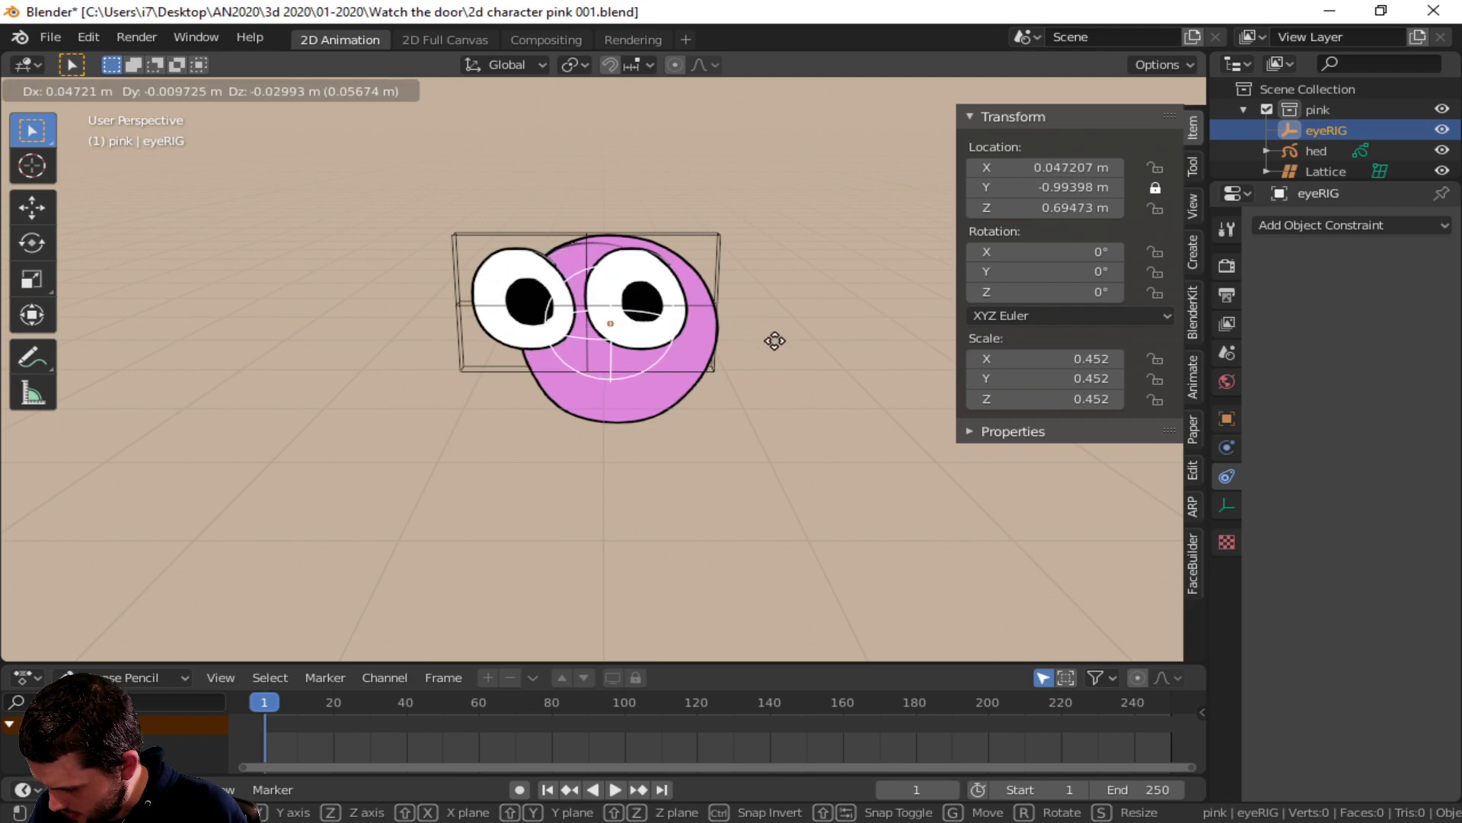
{"action": "right_click", "coordinate": [792, 394]}
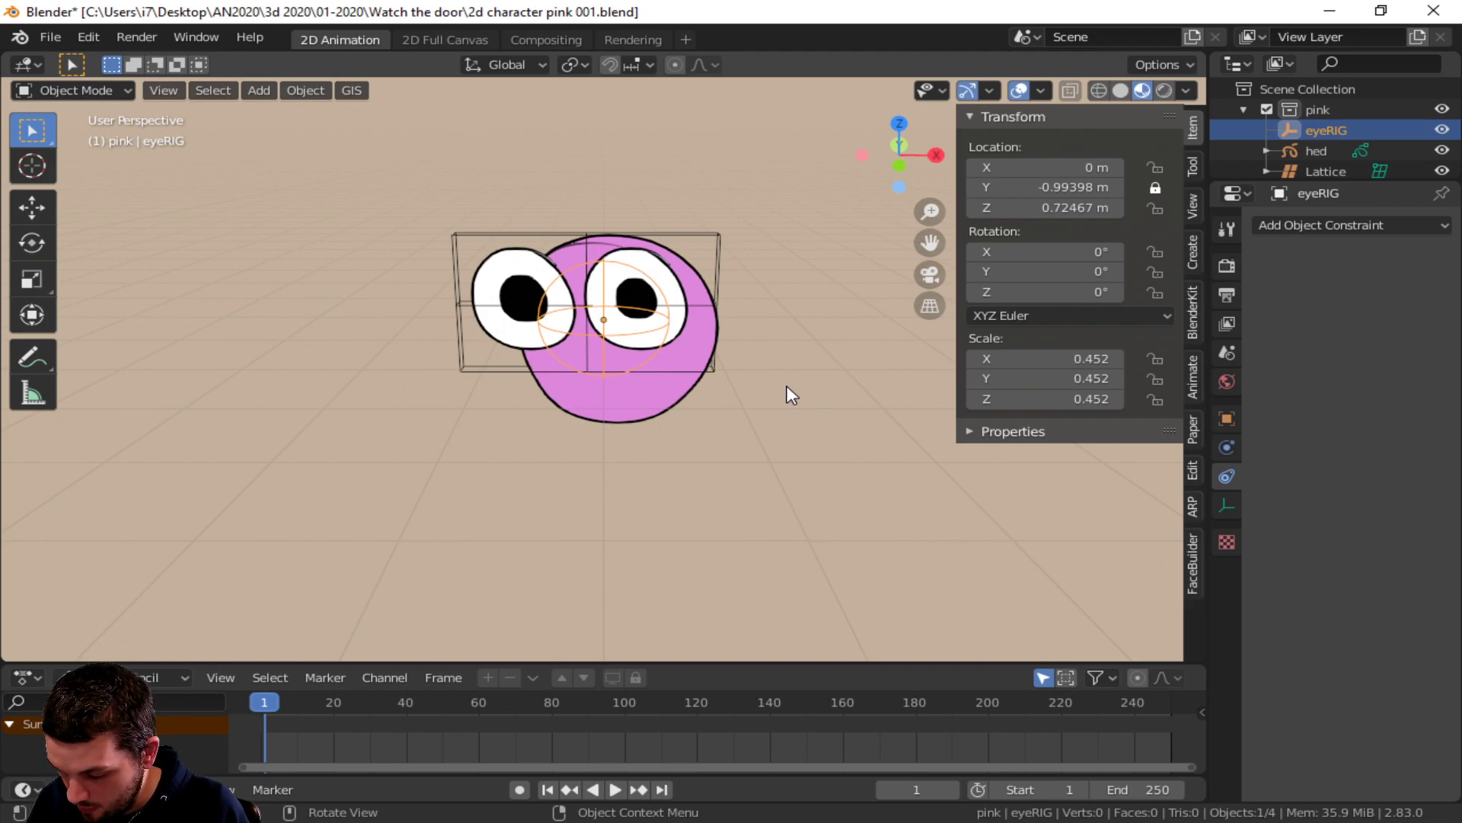
{"action": "key", "text": "g"}
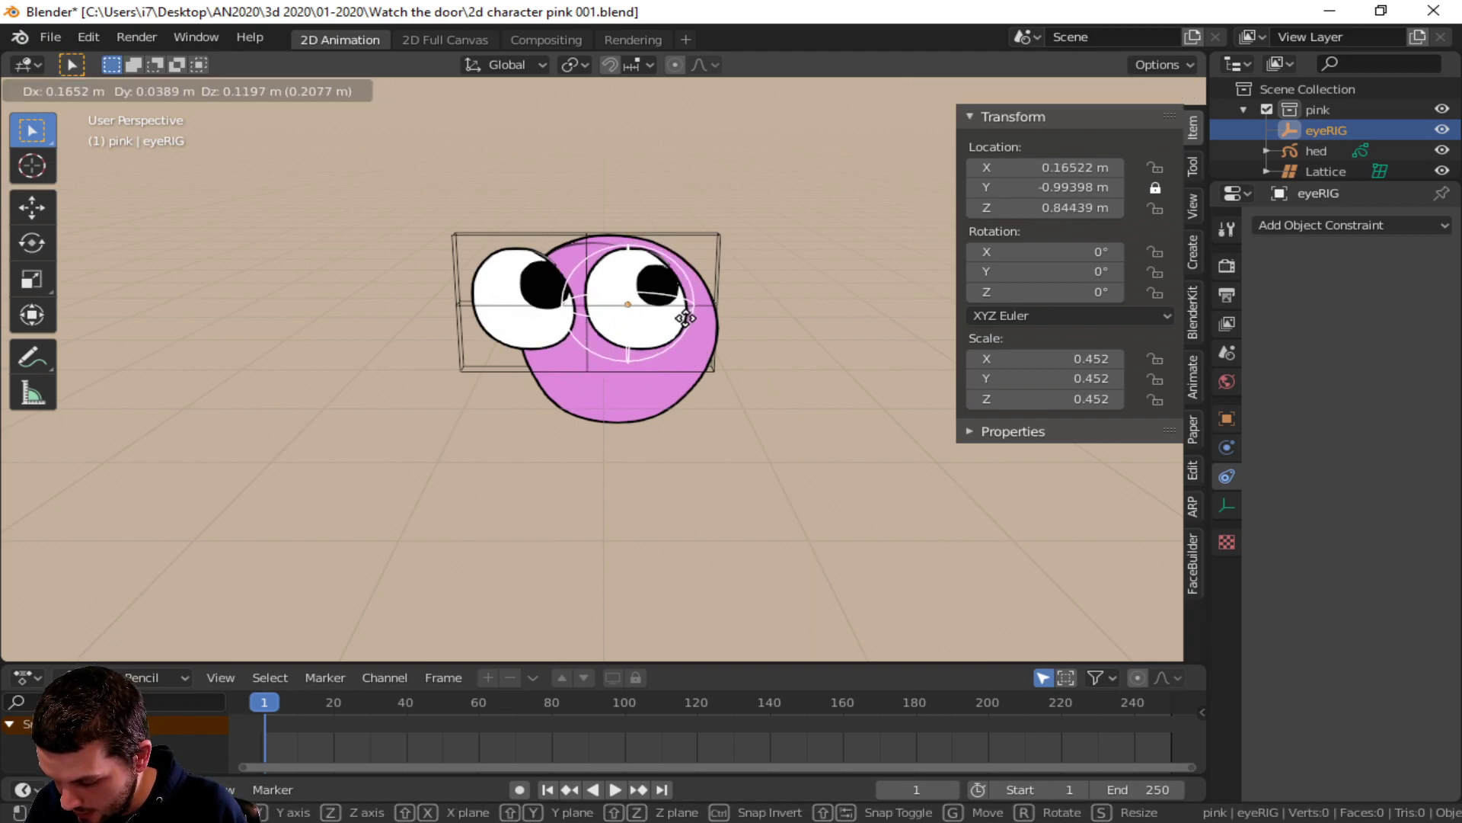
{"action": "key", "text": "Escape"}
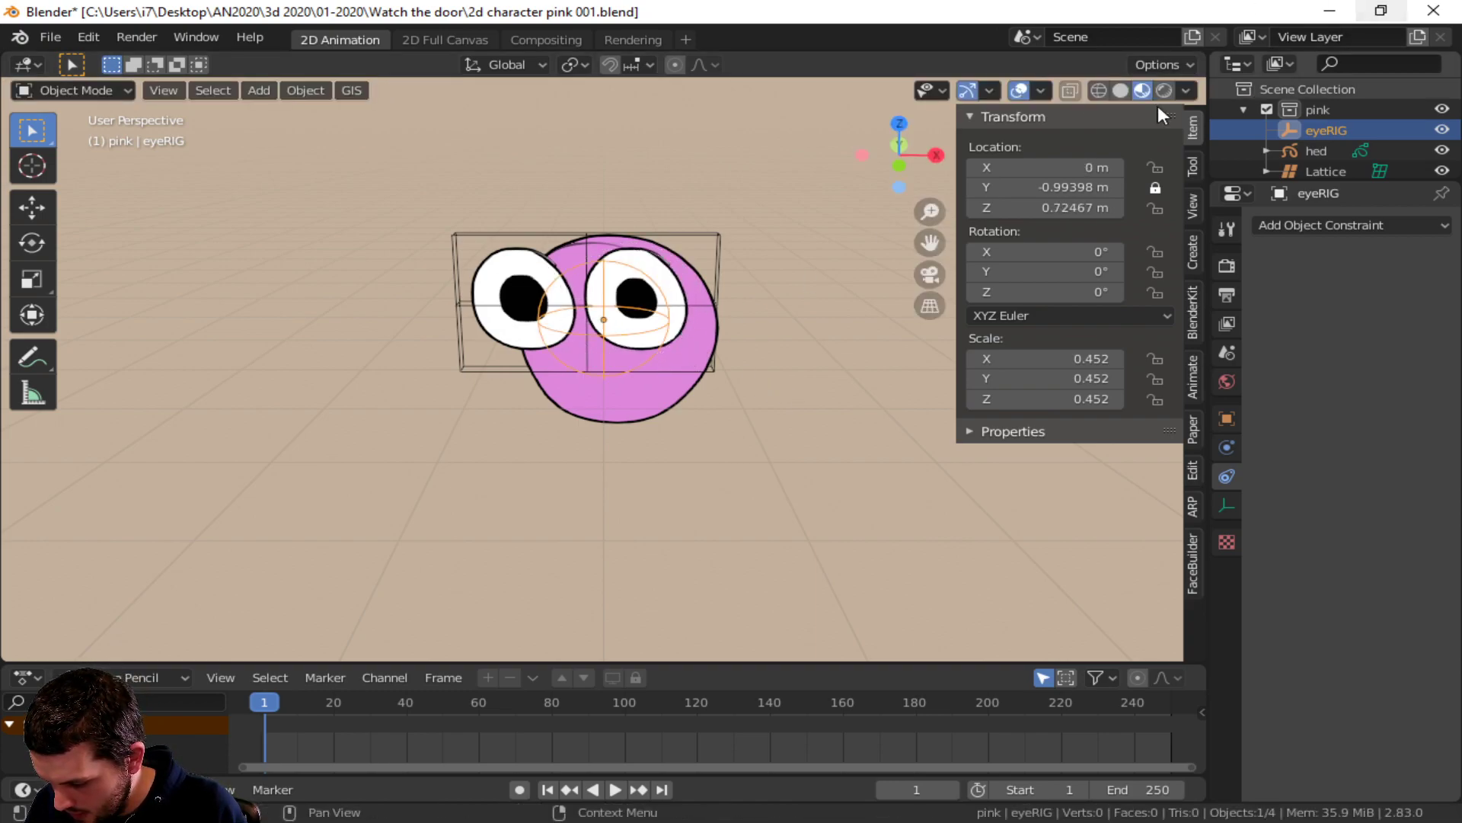
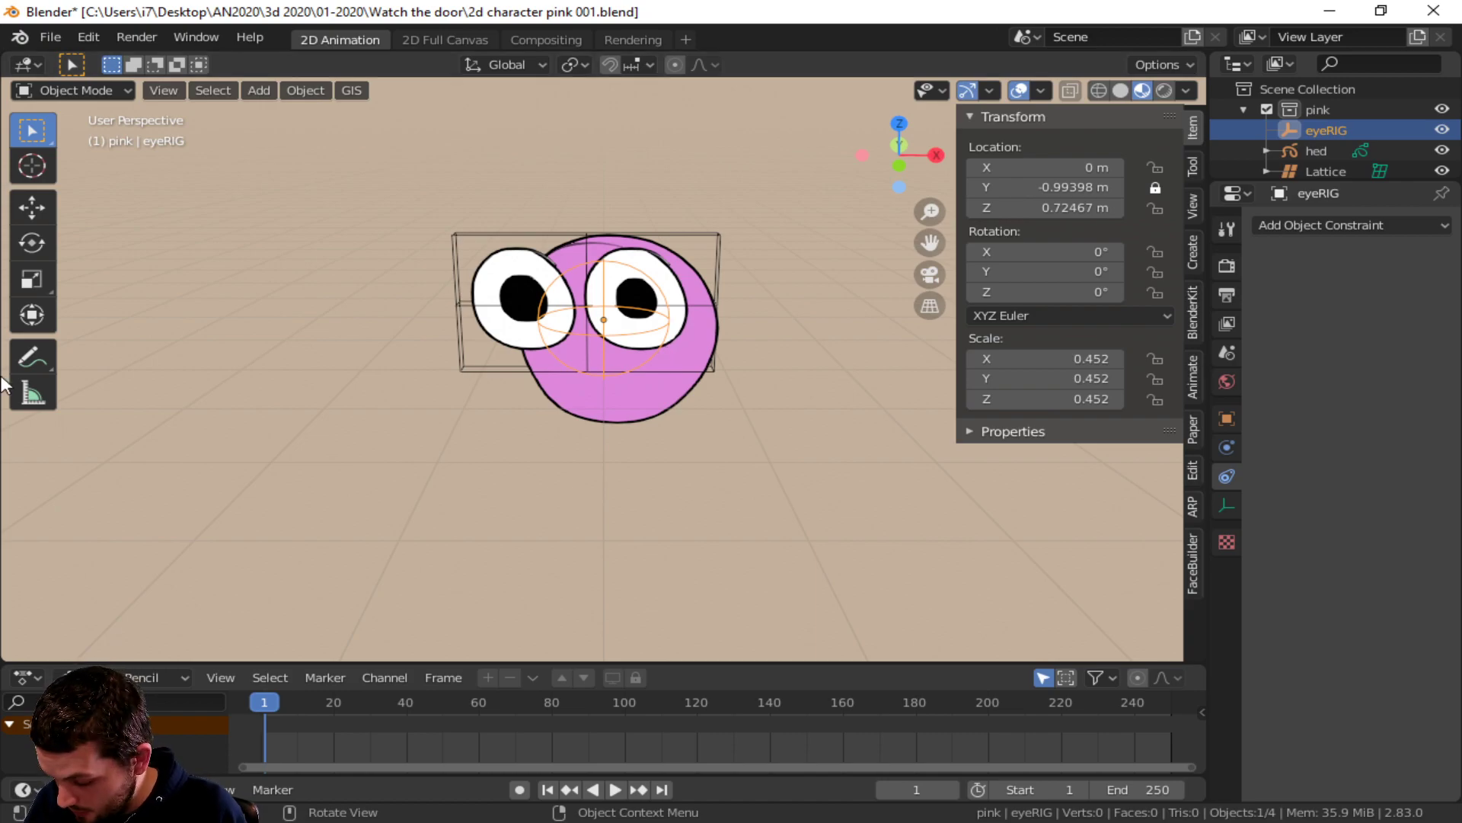
- Select the hed Grease Pencil object instead of the eyeRIG empty and switch it to Draw mode
{"action": "left_click", "coordinate": [762, 464]}
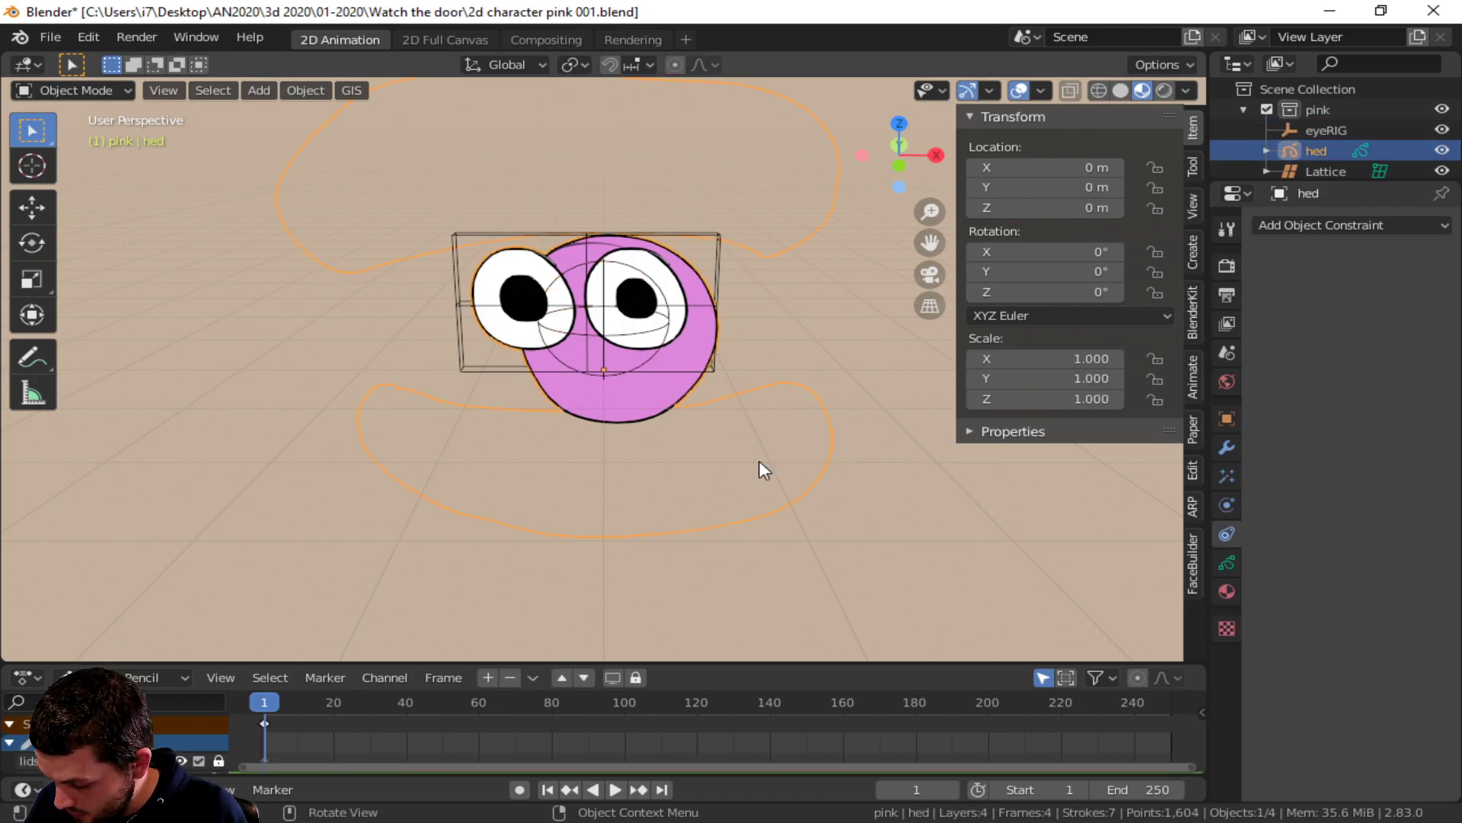
{"action": "left_click", "coordinate": [294, 361]}
{"action": "scroll", "coordinate": [544, 430], "scroll_direction": "up", "scroll_amount": 3}
{"action": "middle_click_drag", "start_coordinate": [666, 459], "coordinate": [663, 412]}
{"action": "left_click", "coordinate": [643, 461]}
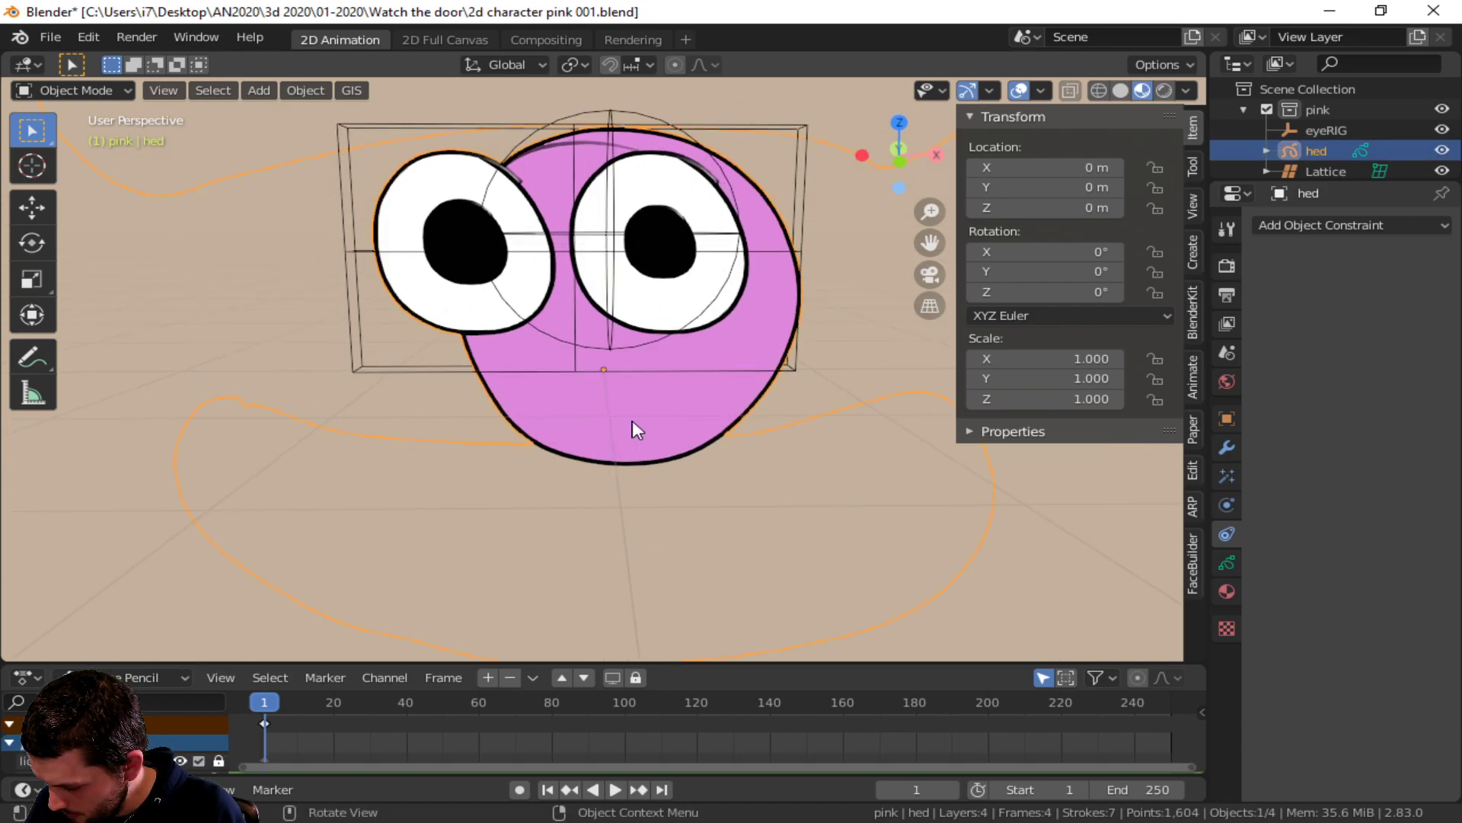
{"action": "left_click", "coordinate": [91, 91]}
{"action": "left_click", "coordinate": [65, 181]}
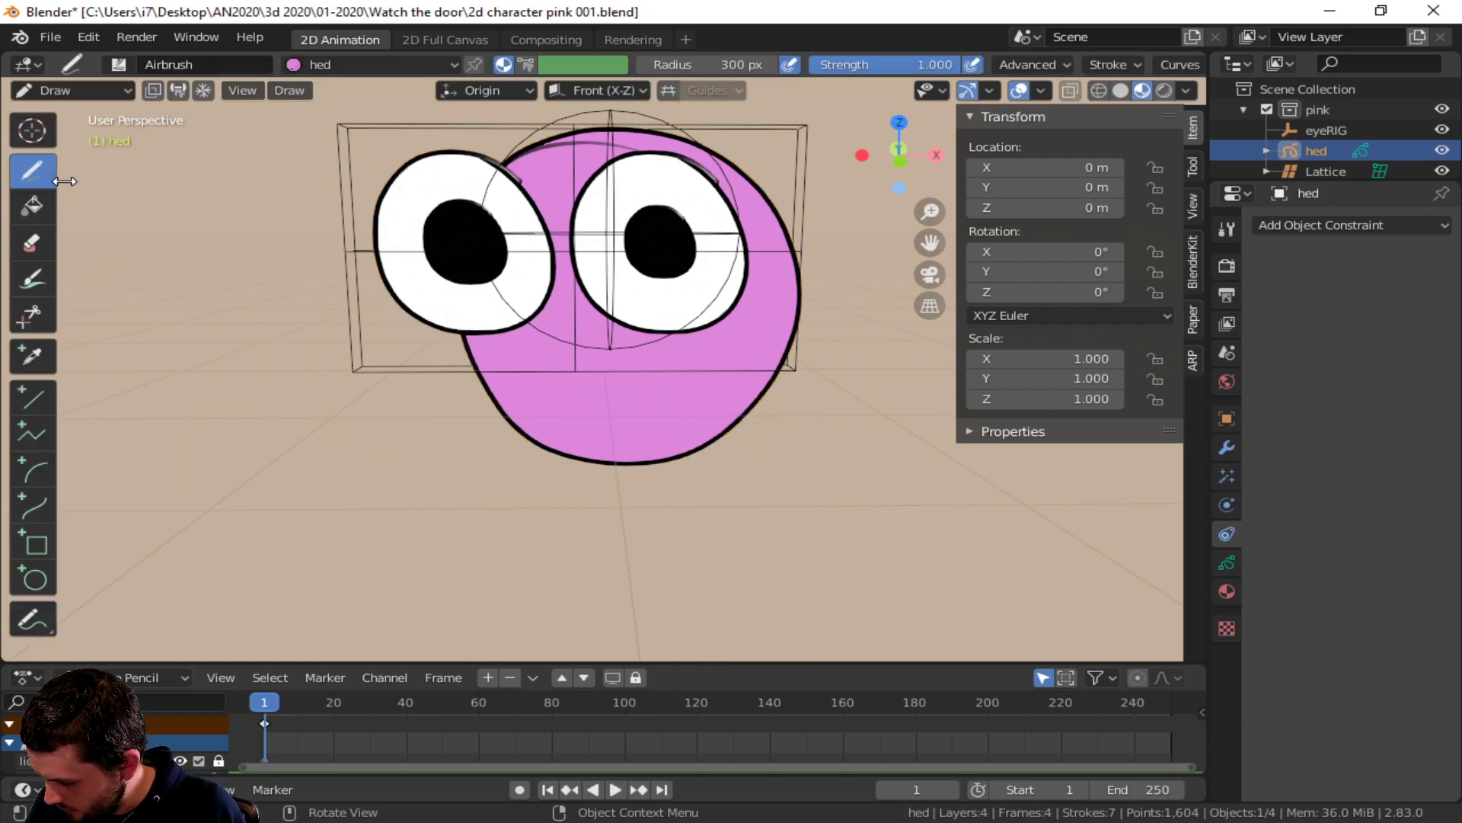
- Add a new layer to the hed object, lock the pupil layer, and move the new layer above the lids layer
{"action": "left_click", "coordinate": [1228, 562]}
{"action": "left_click", "coordinate": [1442, 289]}
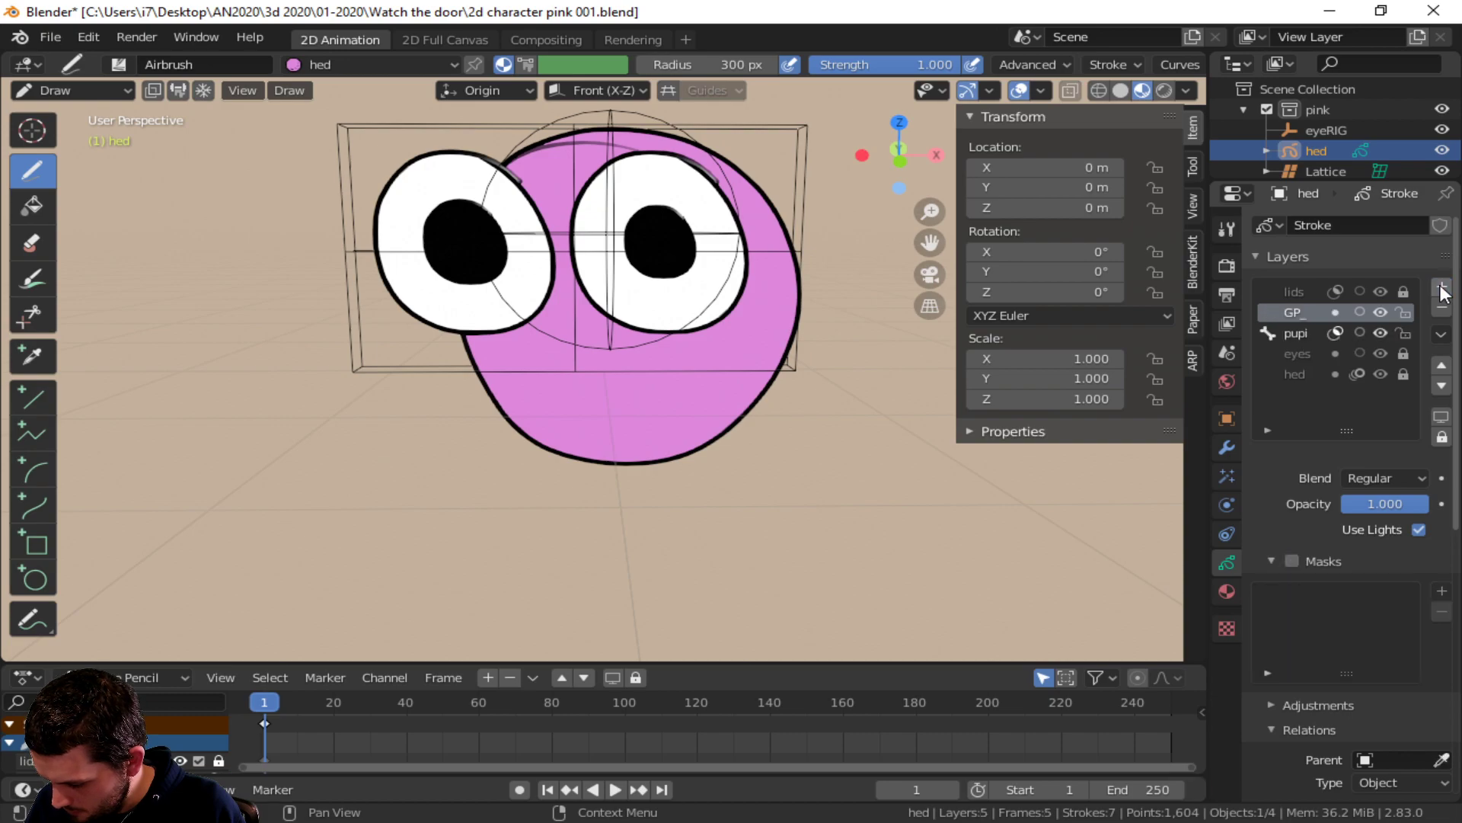
{"action": "left_click", "coordinate": [1407, 335]}
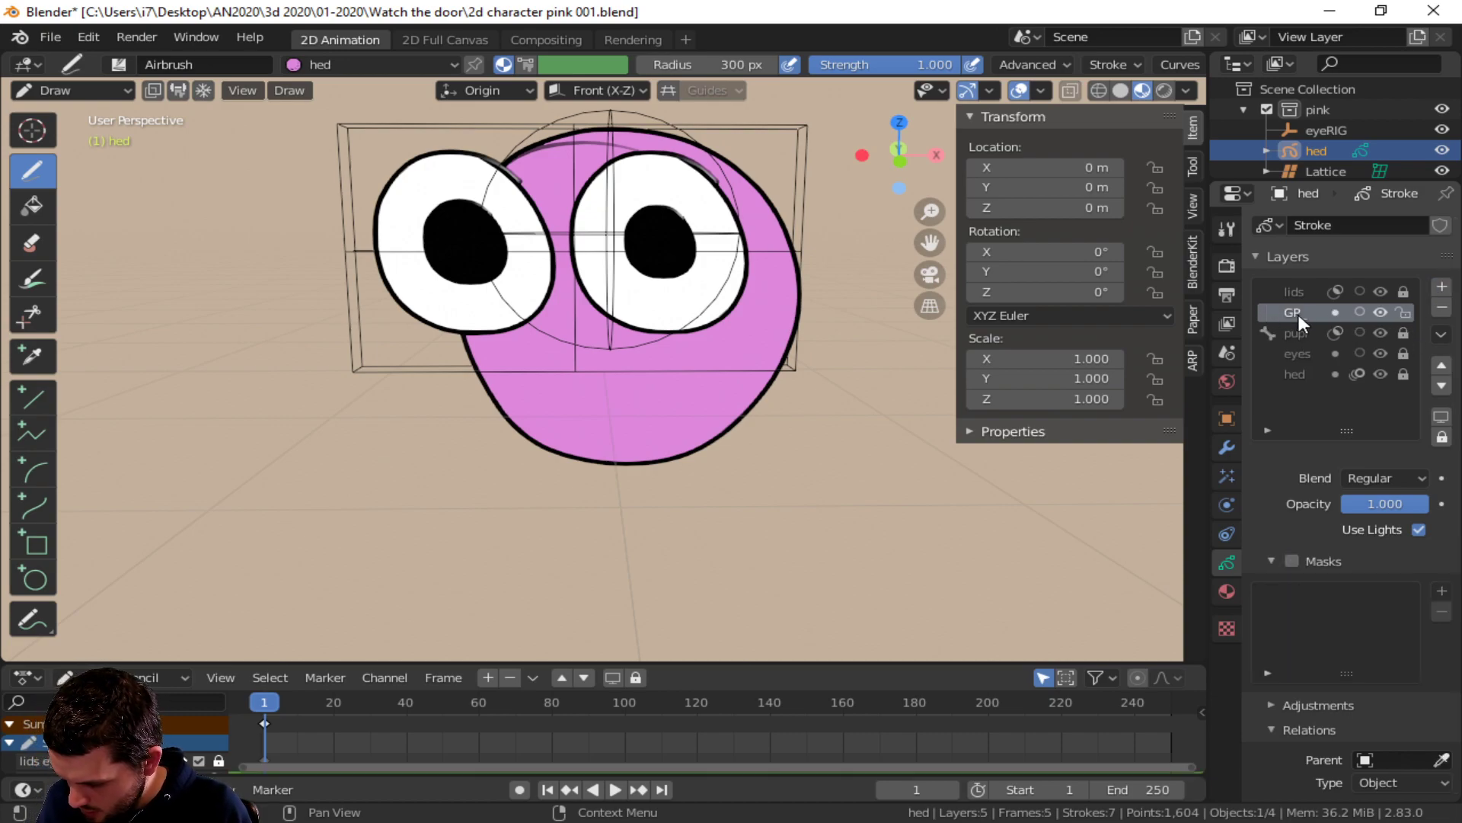
{"action": "left_click", "coordinate": [1441, 366]}
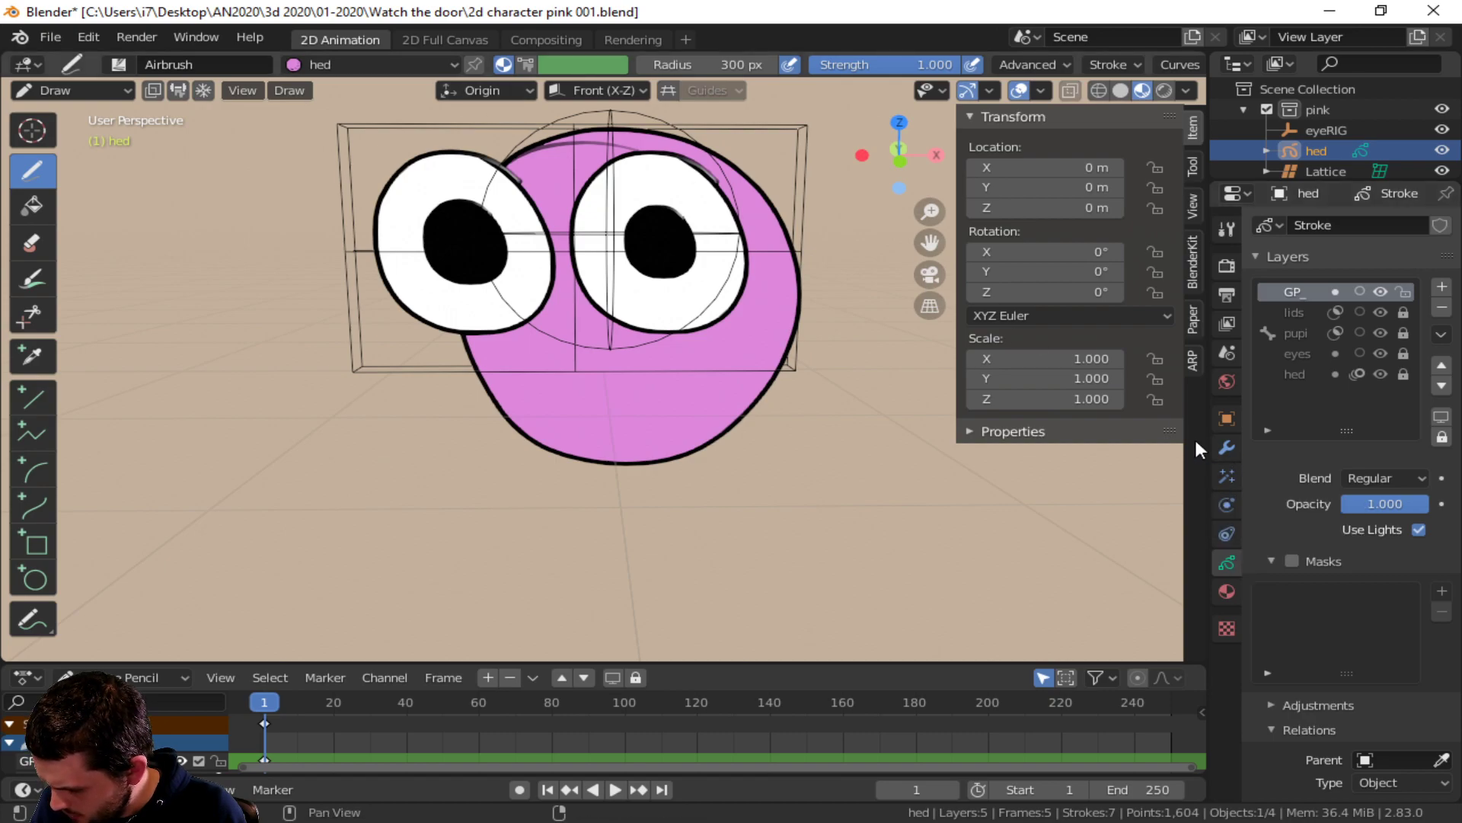
- Add a new material to the hed object with a black stroke and a dark red fill
{"action": "left_click", "coordinate": [1227, 591]}
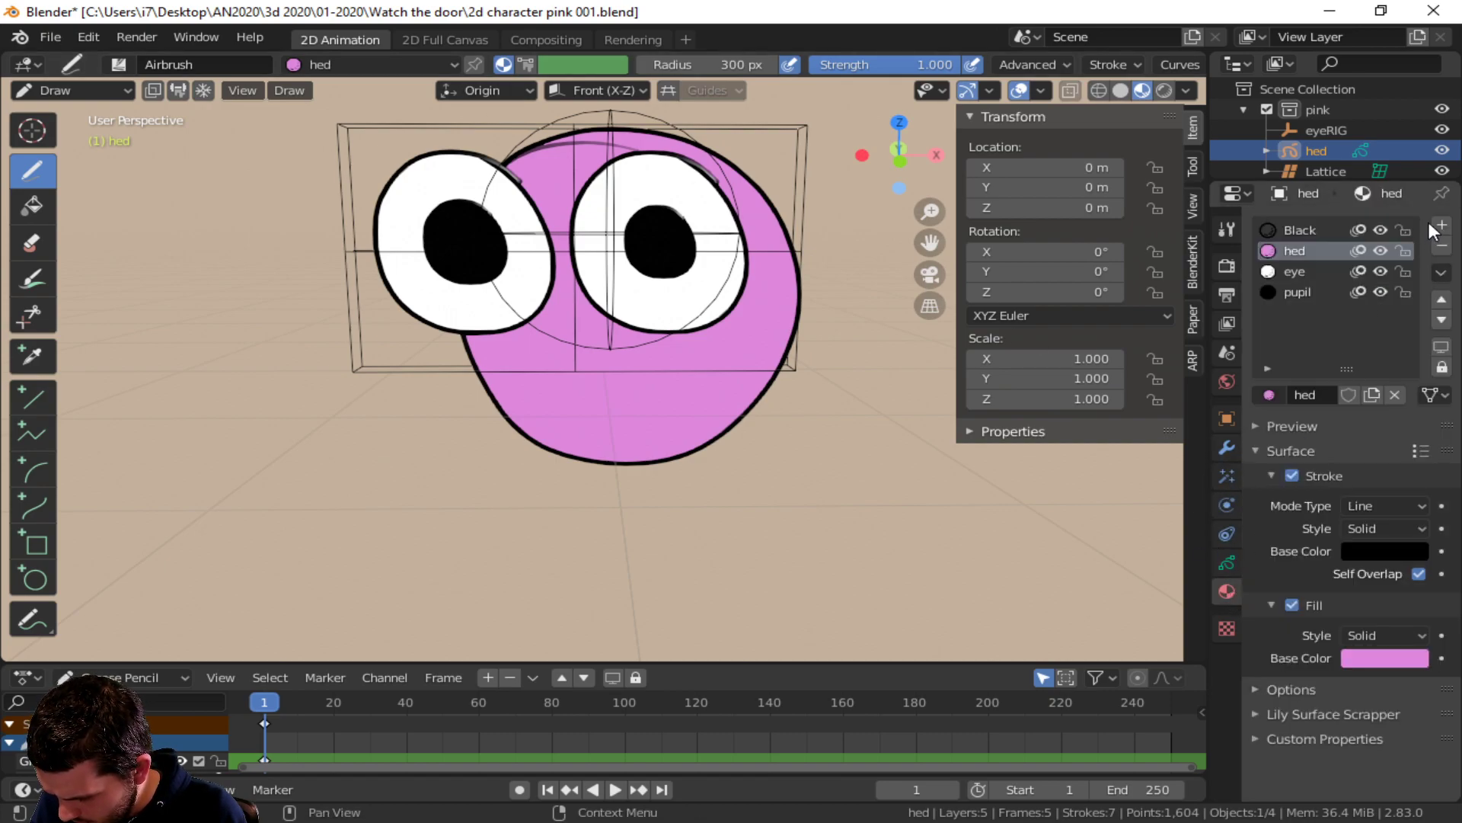
{"action": "left_click", "coordinate": [1367, 313]}
{"action": "left_click", "coordinate": [1322, 391]}
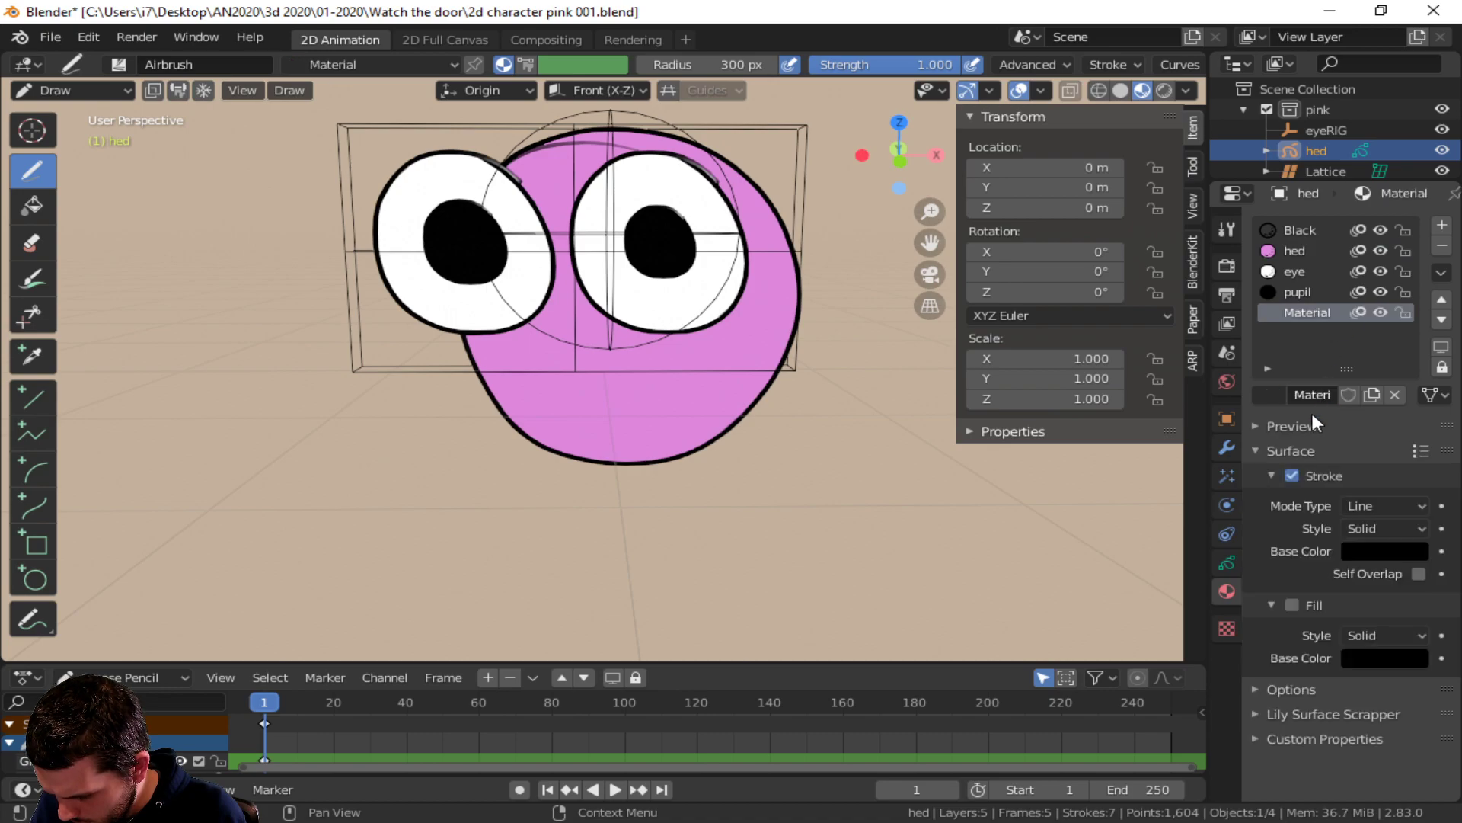
{"action": "left_click", "coordinate": [1370, 660]}
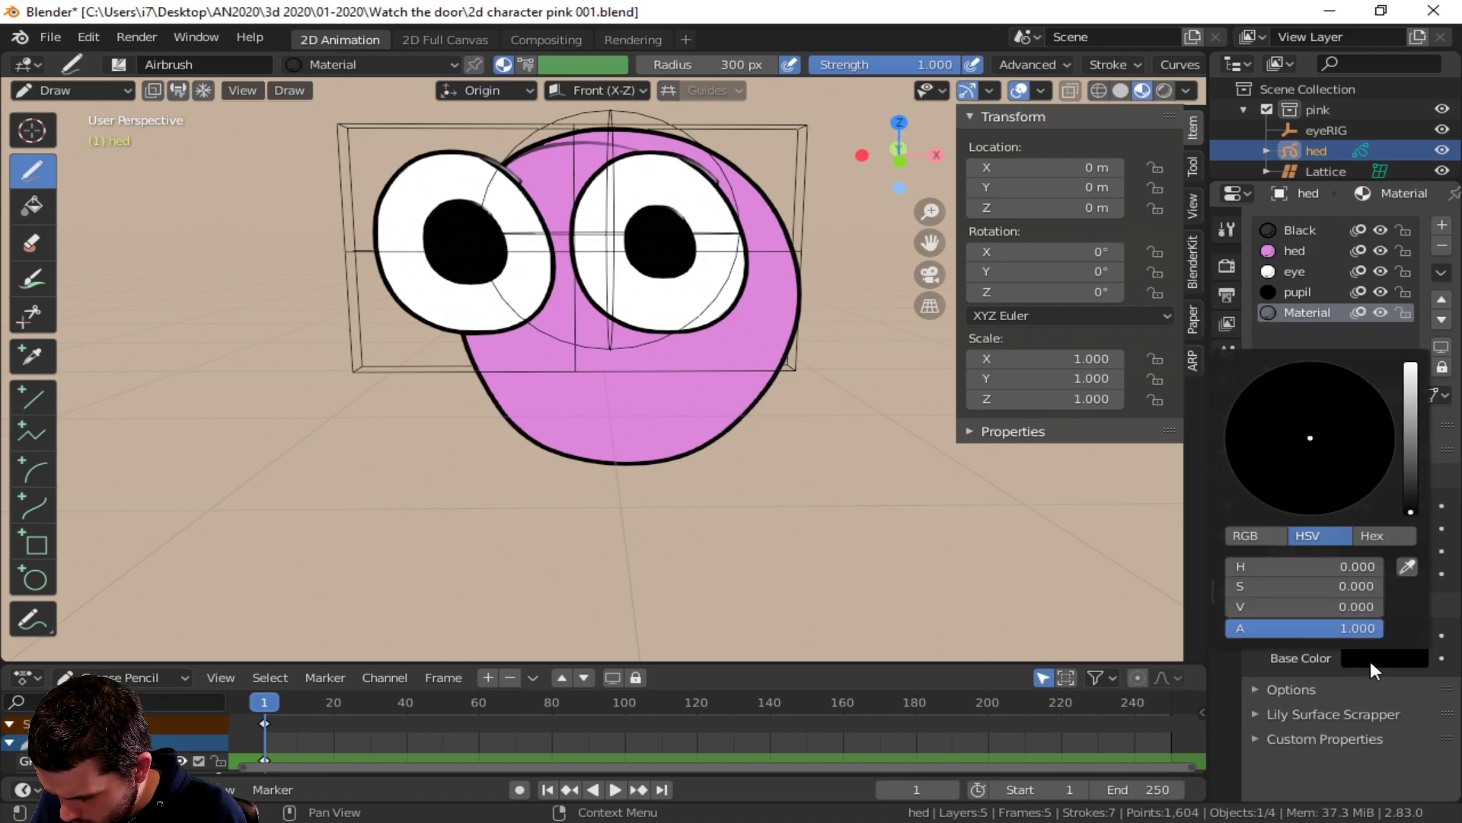
{"action": "left_click_drag", "start_coordinate": [1415, 467], "coordinate": [1410, 453]}
{"action": "left_click_drag", "start_coordinate": [1289, 460], "coordinate": [1315, 499]}
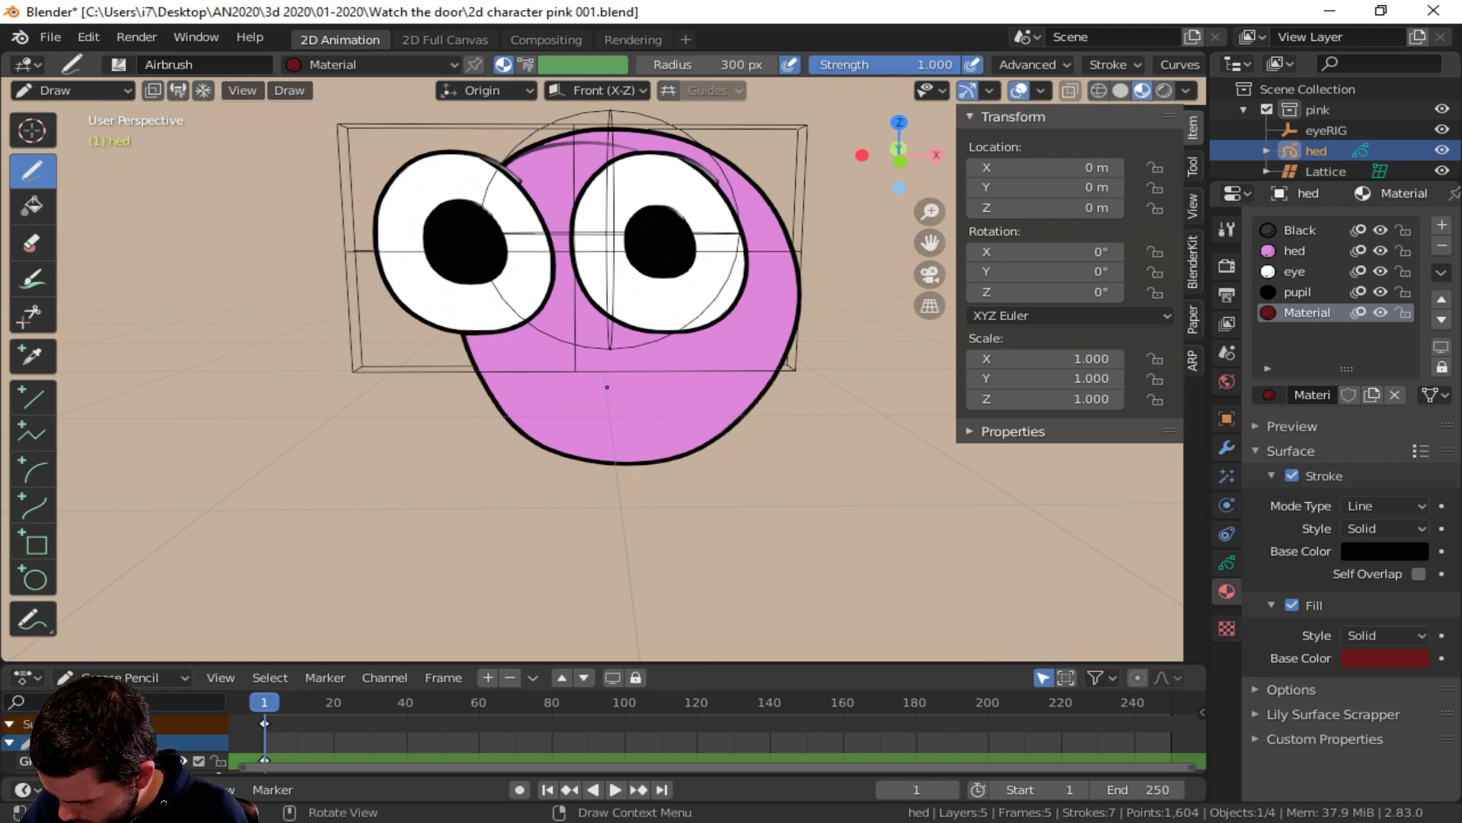
- Try drawing a closed mouth below the eyes and enabling Self Overlap on its material, and undo both
{"action": "mouse_move", "coordinate": [613, 377]}
{"action": "left_mouse_down"}
{"action": "mouse_move", "coordinate": [491, 415]}
{"action": "mouse_move", "coordinate": [624, 445]}
{"action": "mouse_move", "coordinate": [680, 388]}
{"action": "mouse_move", "coordinate": [526, 378]}
{"action": "left_mouse_up"}
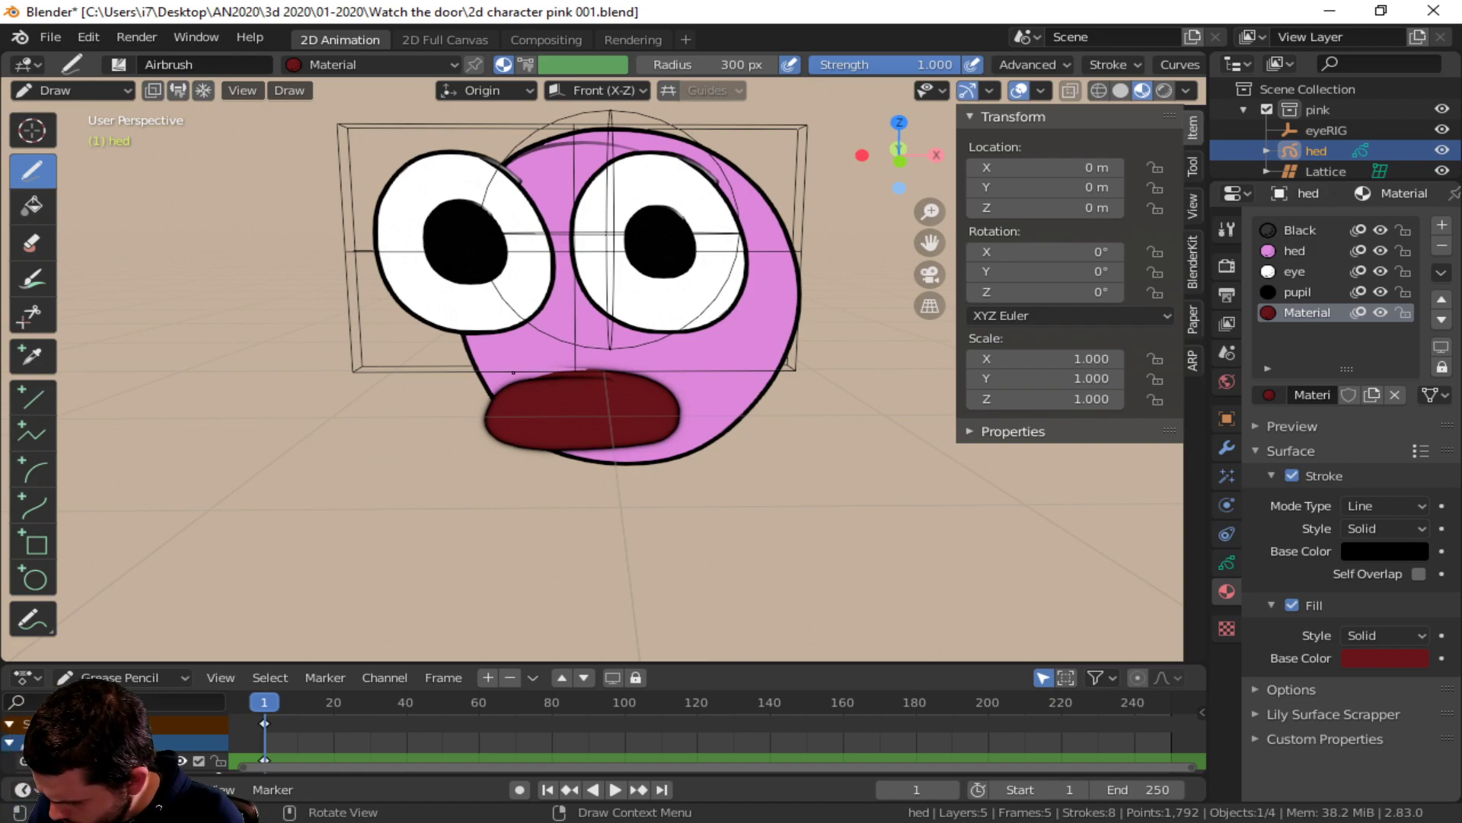
{"action": "scroll", "coordinate": [607, 455], "scroll_direction": "up", "scroll_amount": 7}
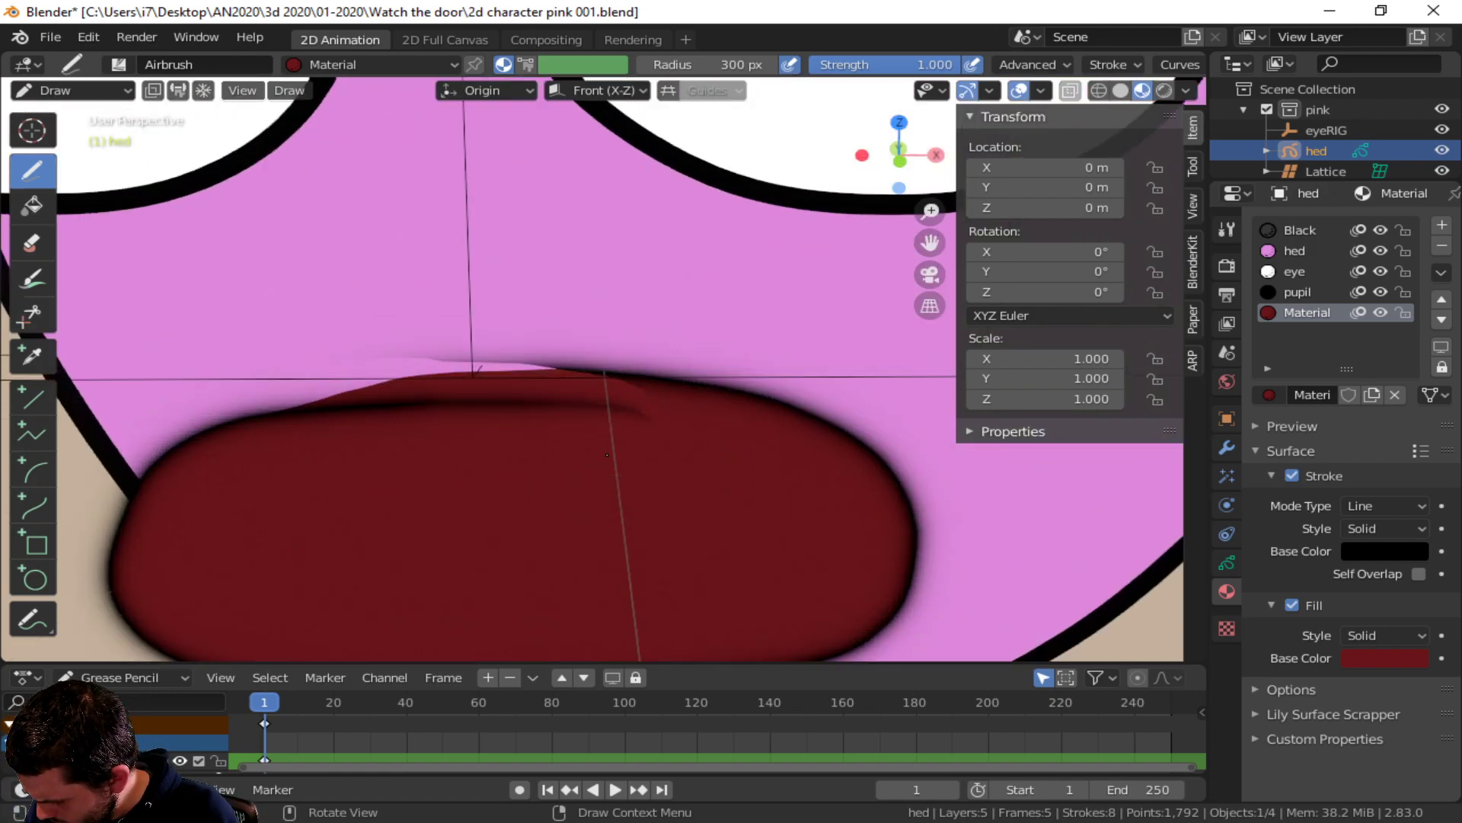
{"action": "middle_click_drag", "start_coordinate": [662, 441], "coordinate": [746, 422]}
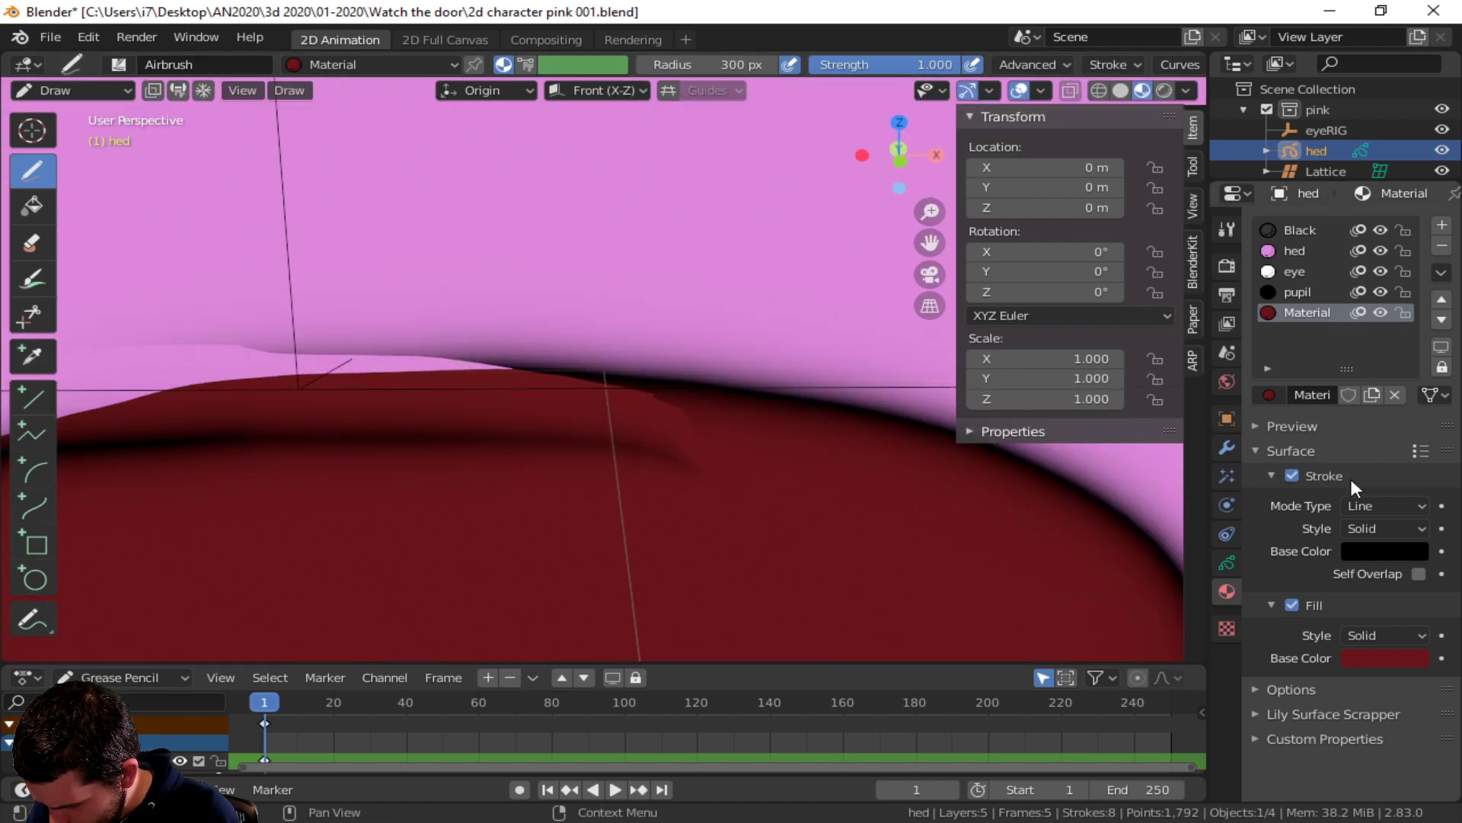
{"action": "left_click", "coordinate": [1419, 574]}
{"action": "scroll", "coordinate": [716, 398], "scroll_direction": "down", "scroll_amount": 5}
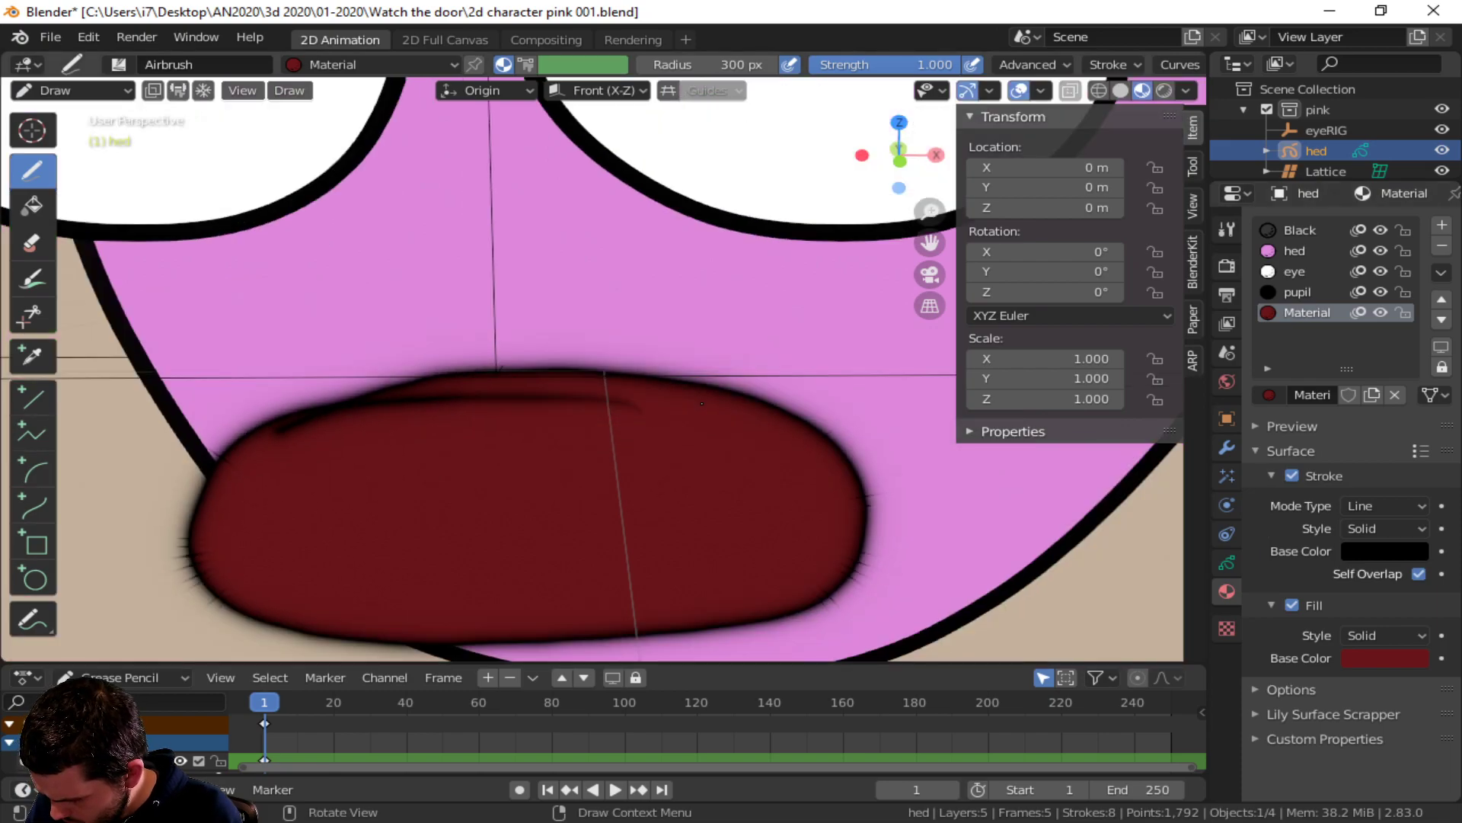
{"action": "key", "text": "ctrl+z"}
{"action": "key", "text": "ctrl+z"}
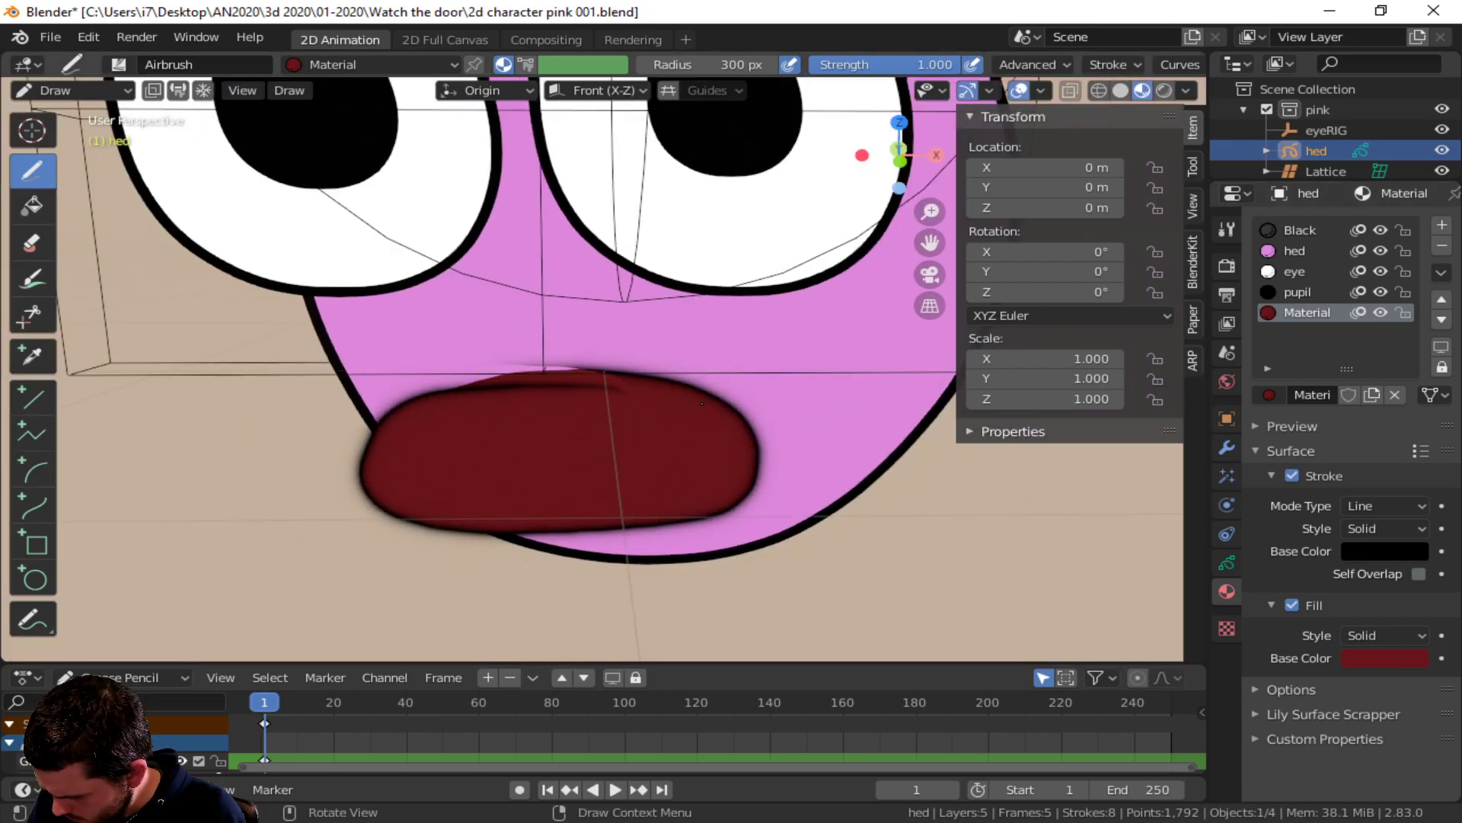
- Enable Self Overlap on the dark red material and draw a wide oval mouth below the eyes, undoing the first two attempts
{"action": "left_click", "coordinate": [1419, 574]}
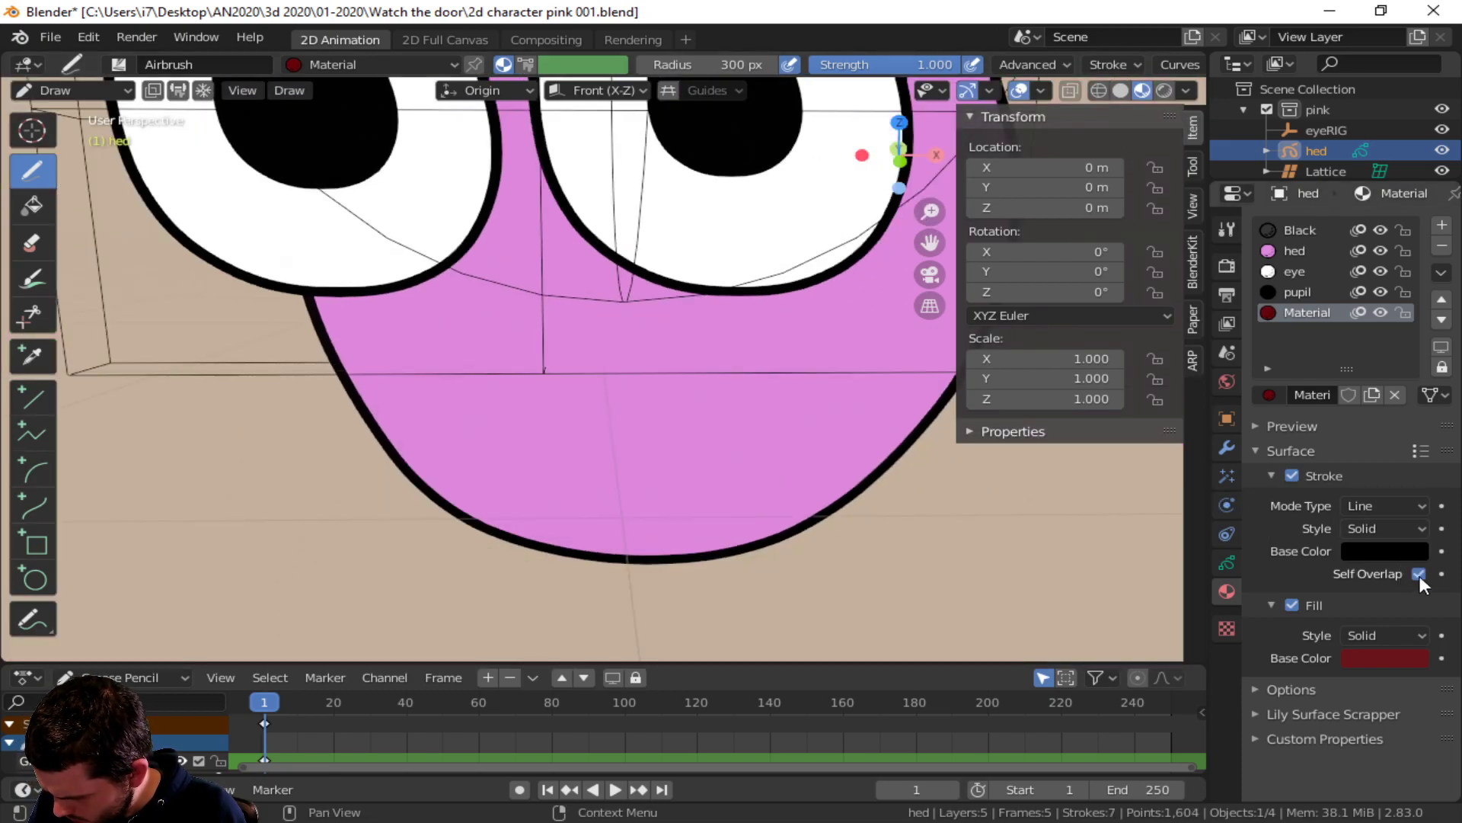
{"action": "mouse_move", "coordinate": [597, 369]}
{"action": "left_mouse_down"}
{"action": "mouse_move", "coordinate": [555, 348]}
{"action": "mouse_move", "coordinate": [312, 397]}
{"action": "mouse_move", "coordinate": [560, 516]}
{"action": "mouse_move", "coordinate": [777, 399]}
{"action": "mouse_move", "coordinate": [492, 348]}
{"action": "left_mouse_up"}
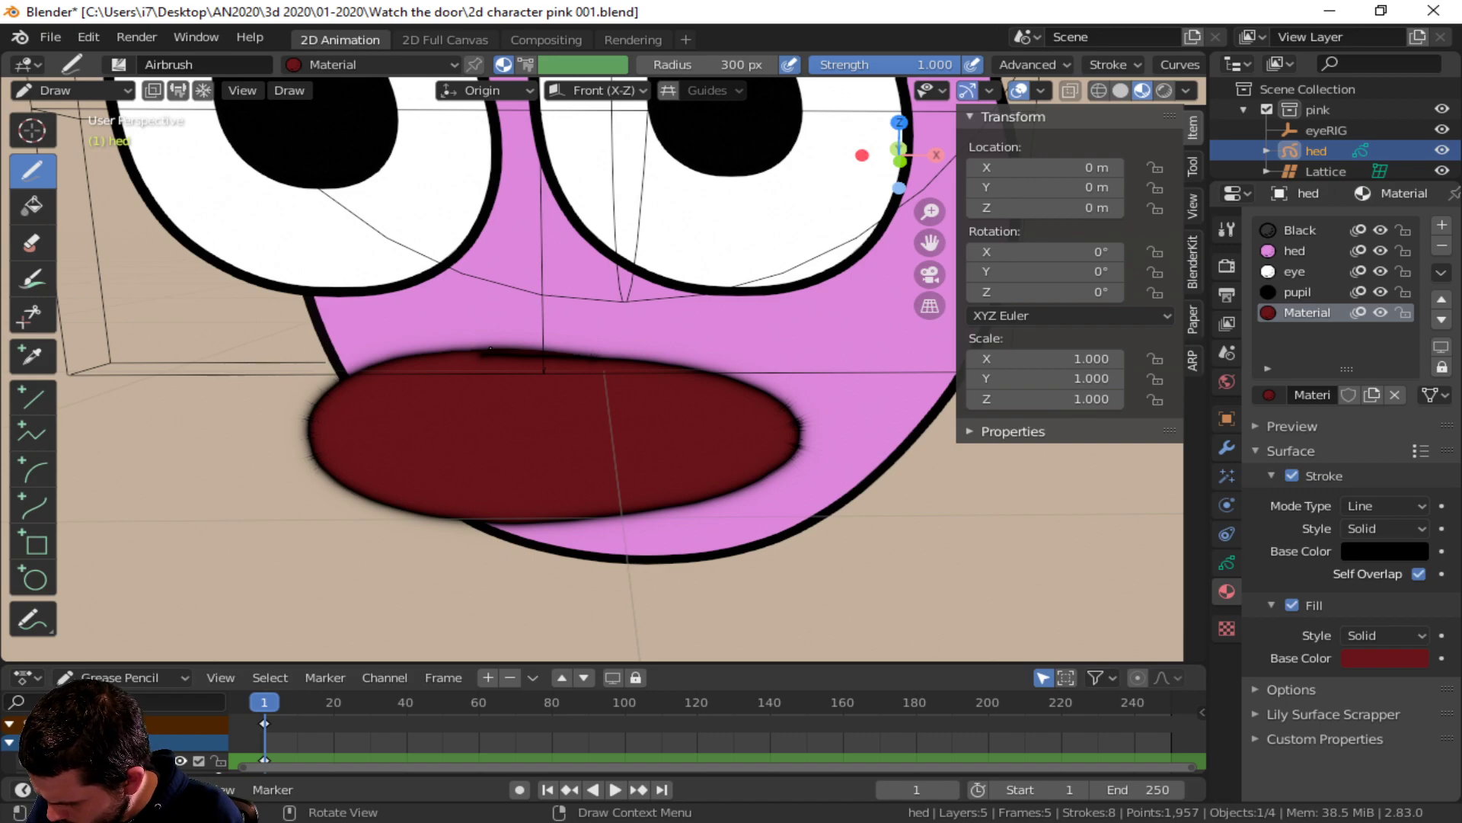
{"action": "key", "text": "ctrl+z"}
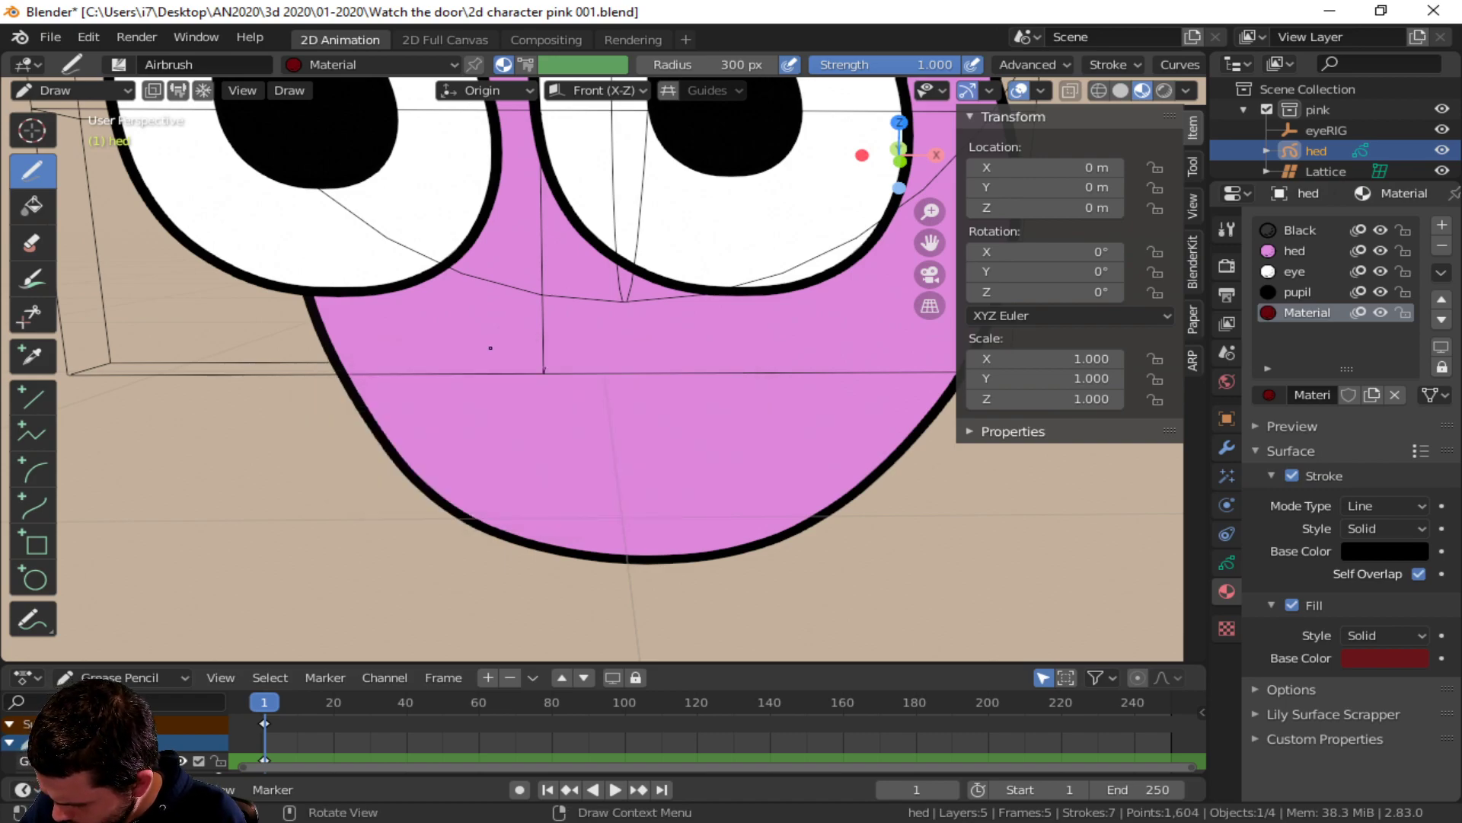
{"action": "mouse_move", "coordinate": [508, 331]}
{"action": "left_mouse_down"}
{"action": "mouse_move", "coordinate": [331, 339]}
{"action": "mouse_move", "coordinate": [537, 524]}
{"action": "mouse_move", "coordinate": [671, 350]}
{"action": "mouse_move", "coordinate": [447, 316]}
{"action": "mouse_move", "coordinate": [393, 326]}
{"action": "left_mouse_up"}
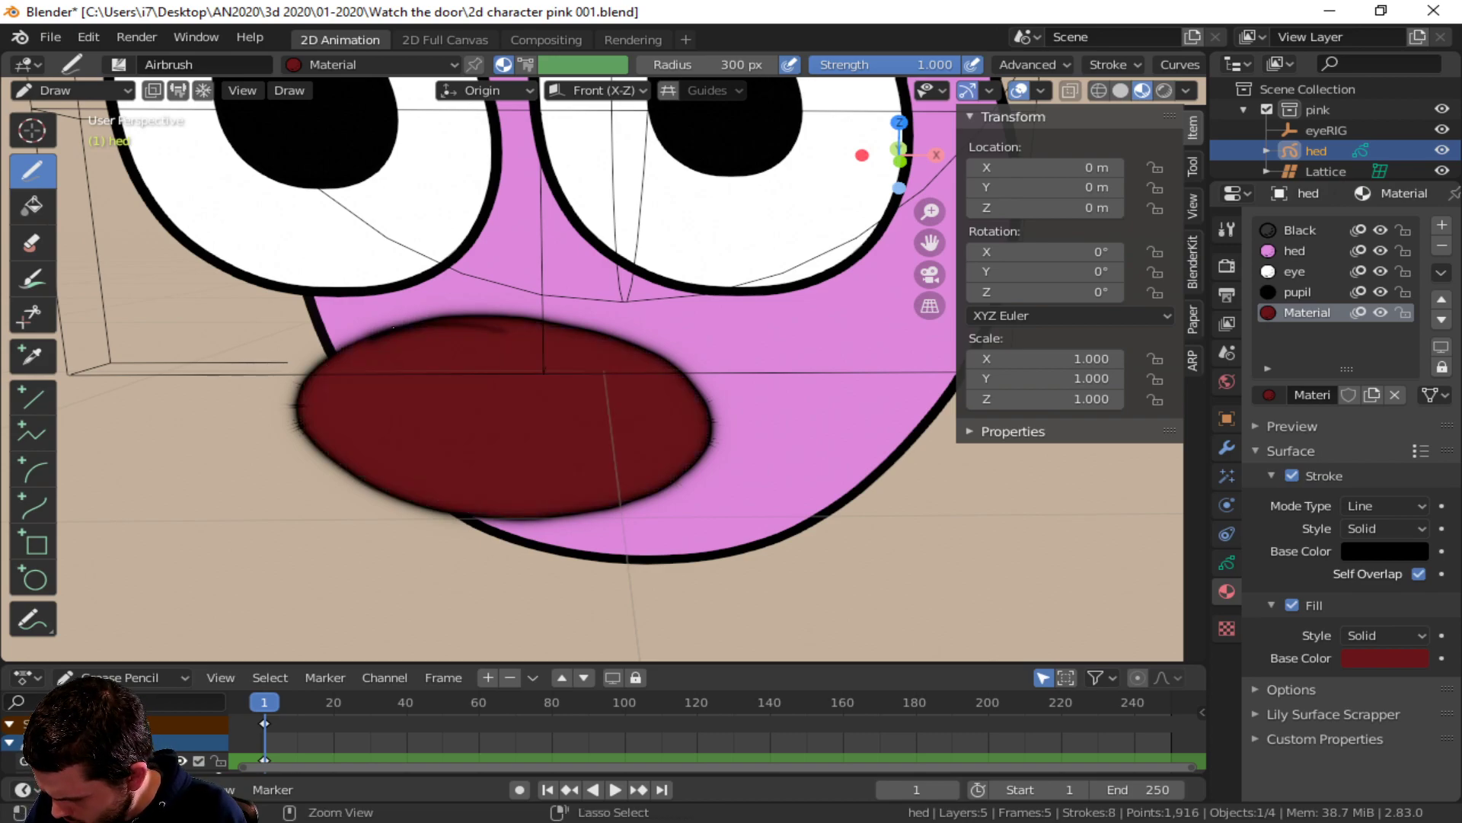
{"action": "key", "text": "ctrl+z"}
{"action": "scroll", "coordinate": [395, 329], "scroll_direction": "down", "scroll_amount": 5}
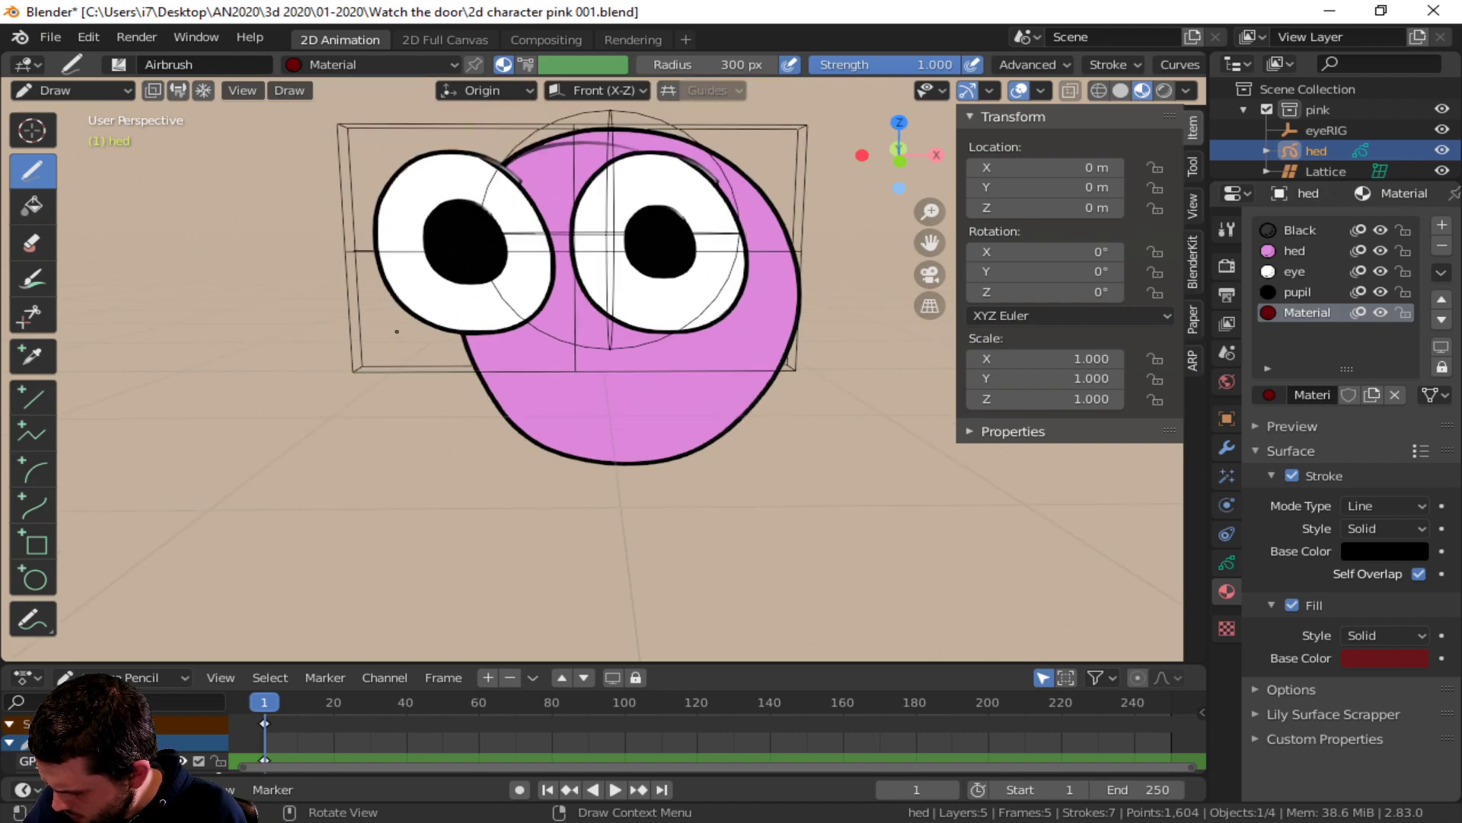
{"action": "mouse_move", "coordinate": [599, 360]}
{"action": "left_mouse_down"}
{"action": "mouse_move", "coordinate": [519, 366]}
{"action": "mouse_move", "coordinate": [591, 434]}
{"action": "mouse_move", "coordinate": [664, 363]}
{"action": "mouse_move", "coordinate": [484, 365]}
{"action": "left_mouse_up"}
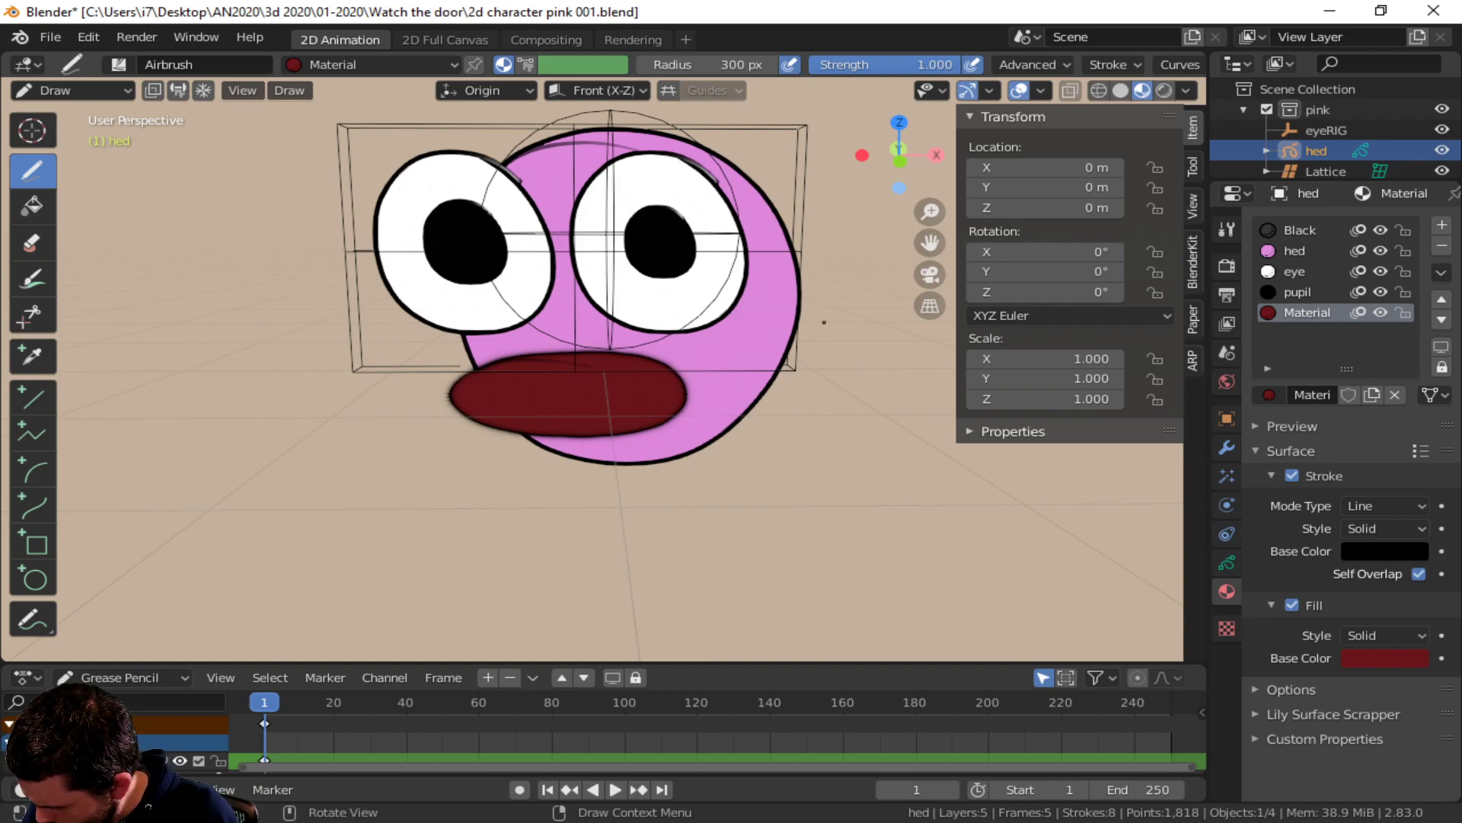
{"action": "scroll", "coordinate": [630, 437], "scroll_direction": "up", "scroll_amount": 3}
{"action": "scroll", "coordinate": [623, 432], "scroll_direction": "down", "scroll_amount": 3}
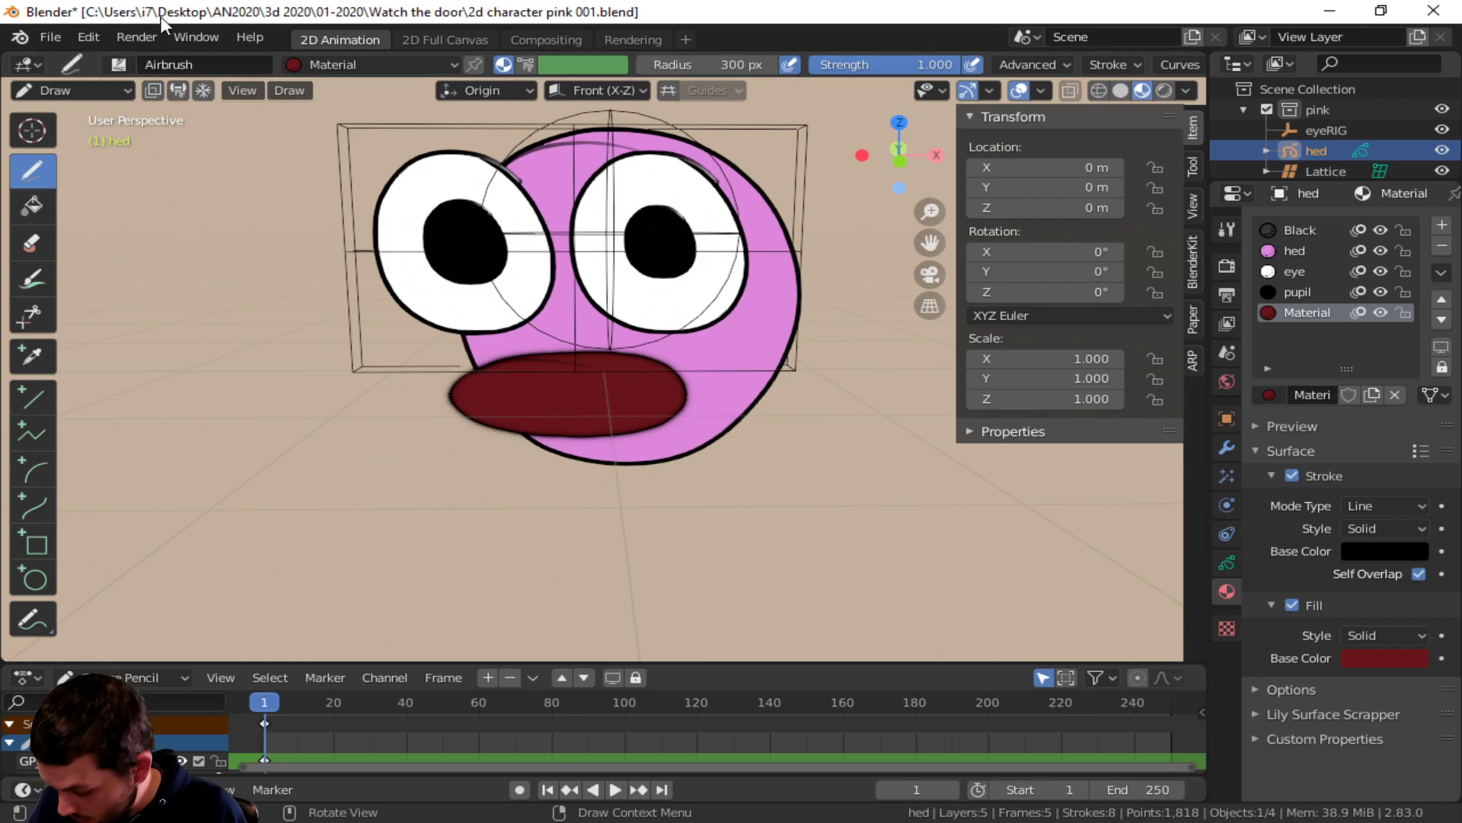
- Show the hed object's layer settings, return it to Object Mode, and open the choice of interaction modes
{"action": "left_click", "coordinate": [330, 65]}
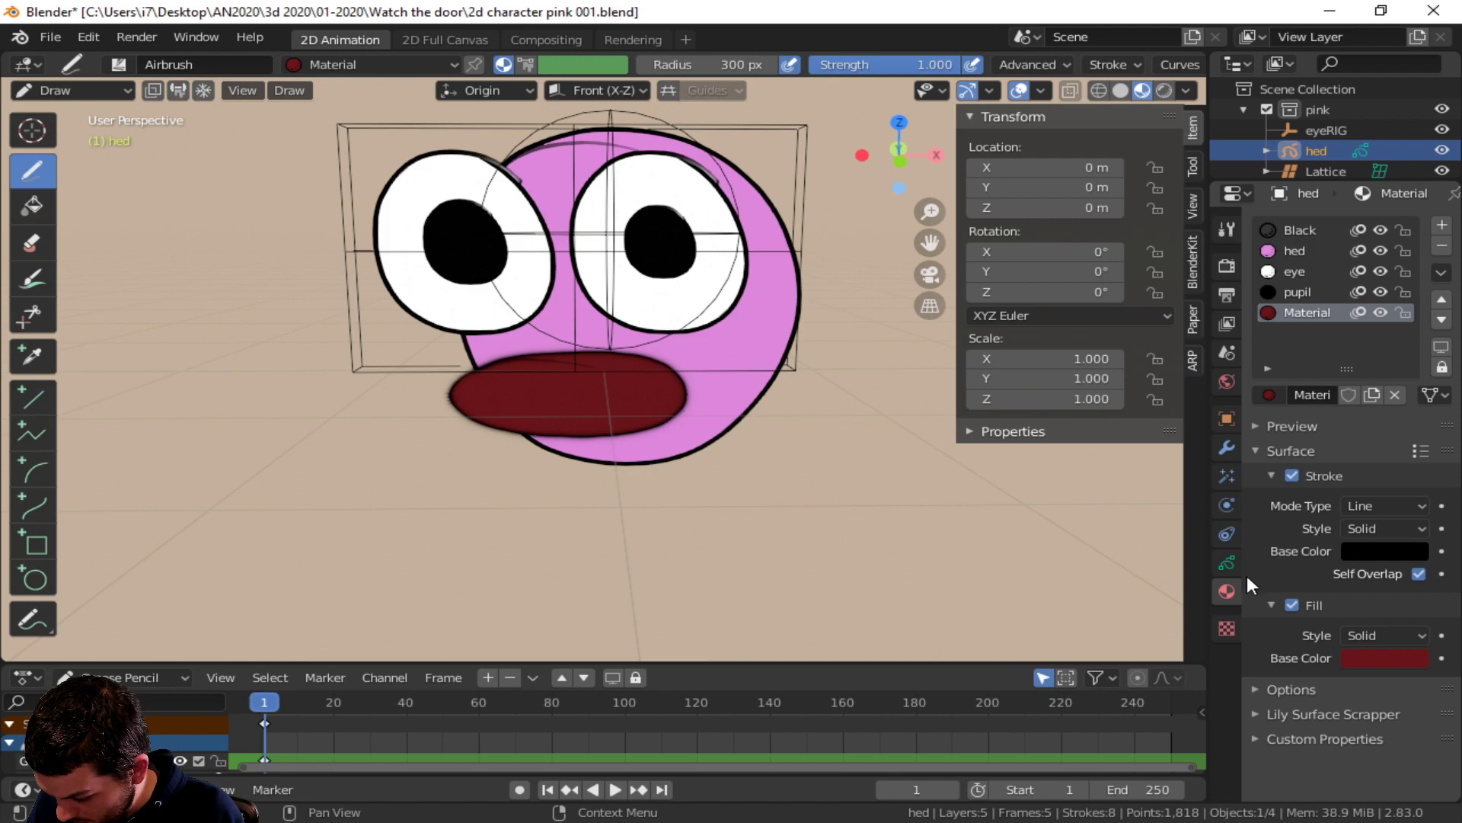
{"action": "left_click", "coordinate": [1227, 563]}
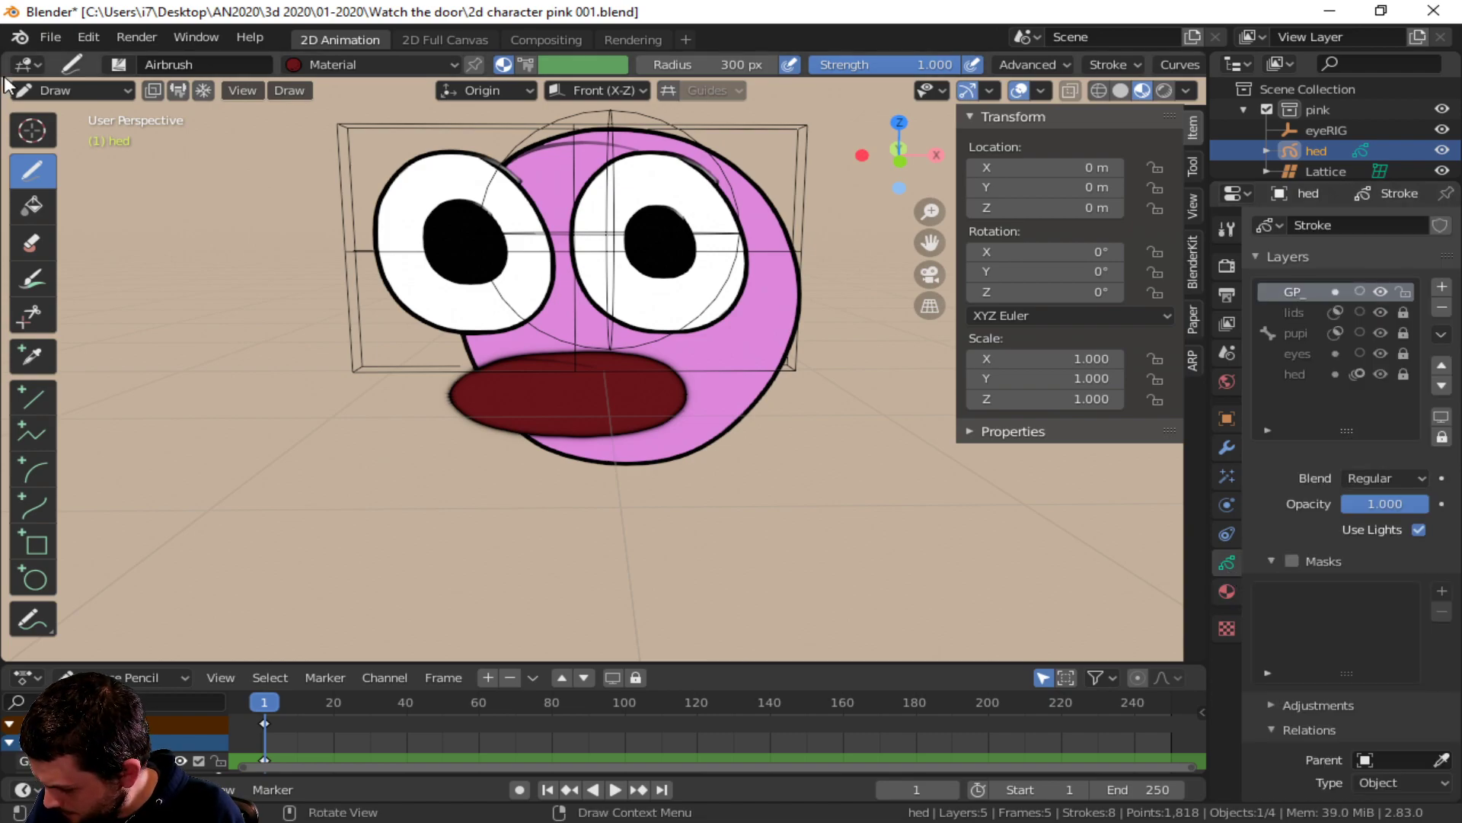
{"action": "left_click", "coordinate": [53, 88]}
{"action": "left_click", "coordinate": [53, 113]}
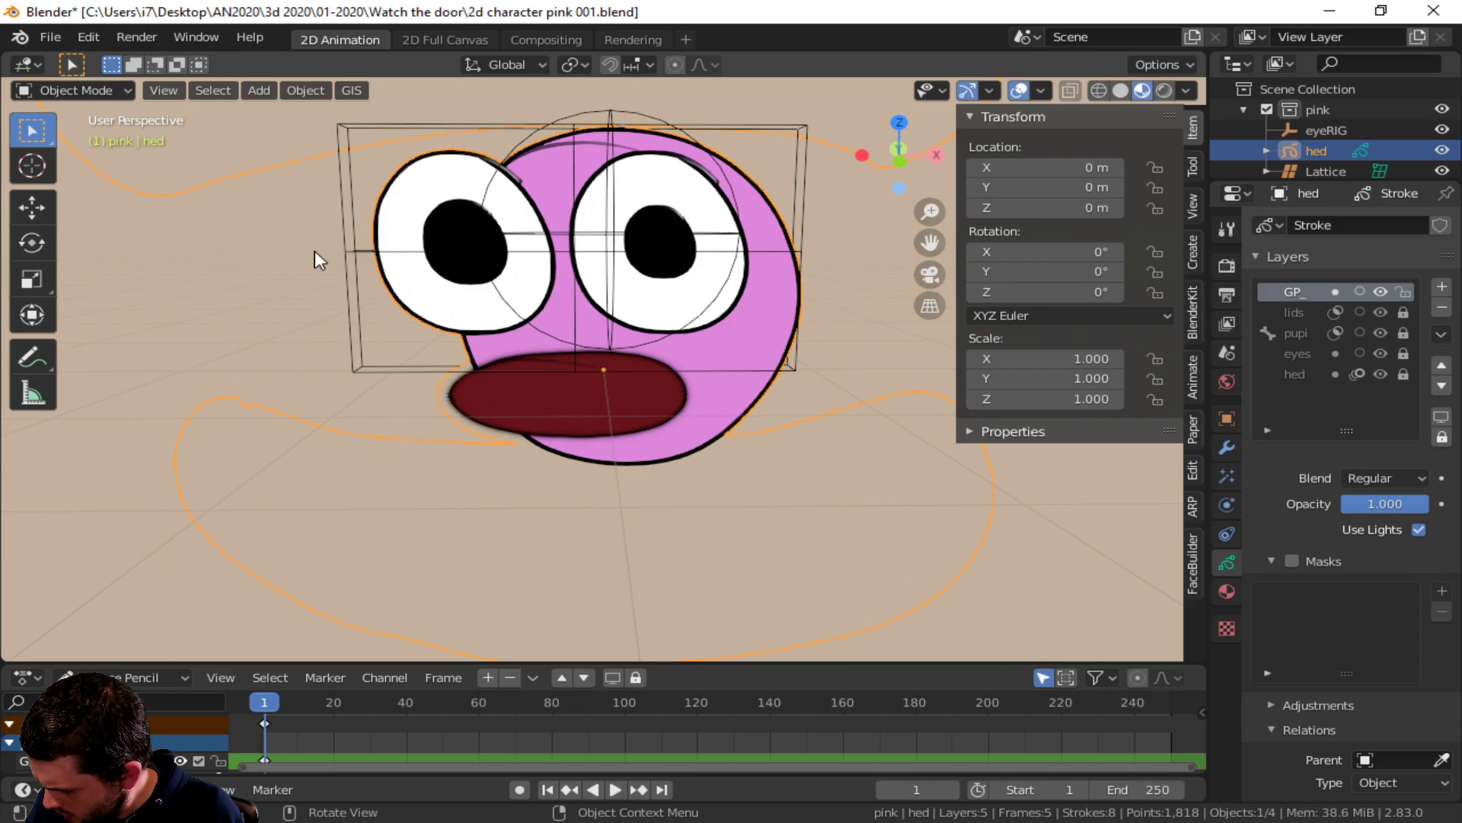
{"action": "left_click", "coordinate": [75, 91]}
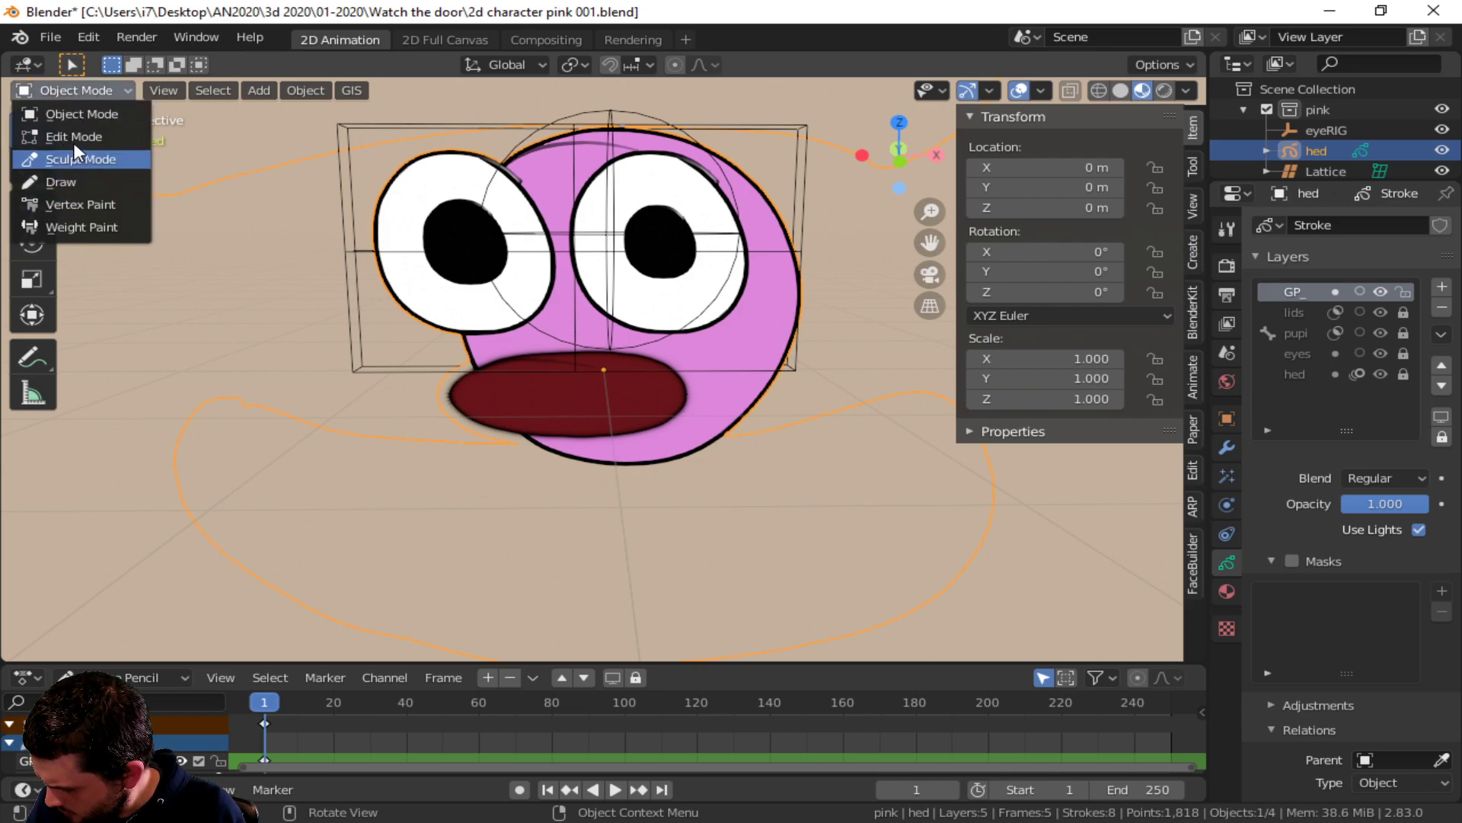
- Select the mouth stroke in Edit Mode and rename its layer to Mouthg
{"action": "left_click", "coordinate": [75, 136]}
{"action": "left_click", "coordinate": [454, 409]}
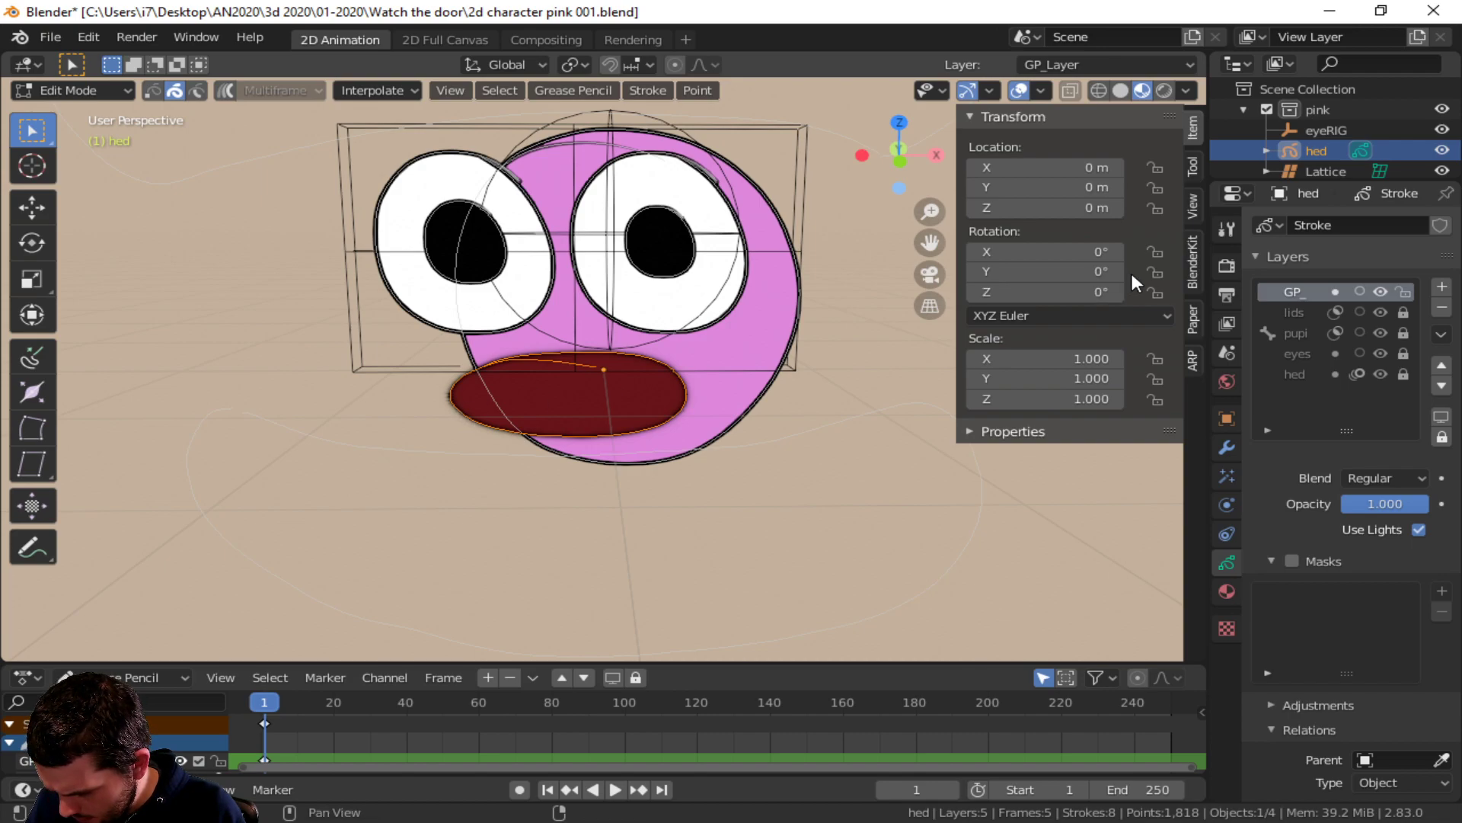
{"action": "double_click", "coordinate": [1294, 293]}
{"action": "type", "text": "Mouthg"}
{"action": "key", "text": "Return"}
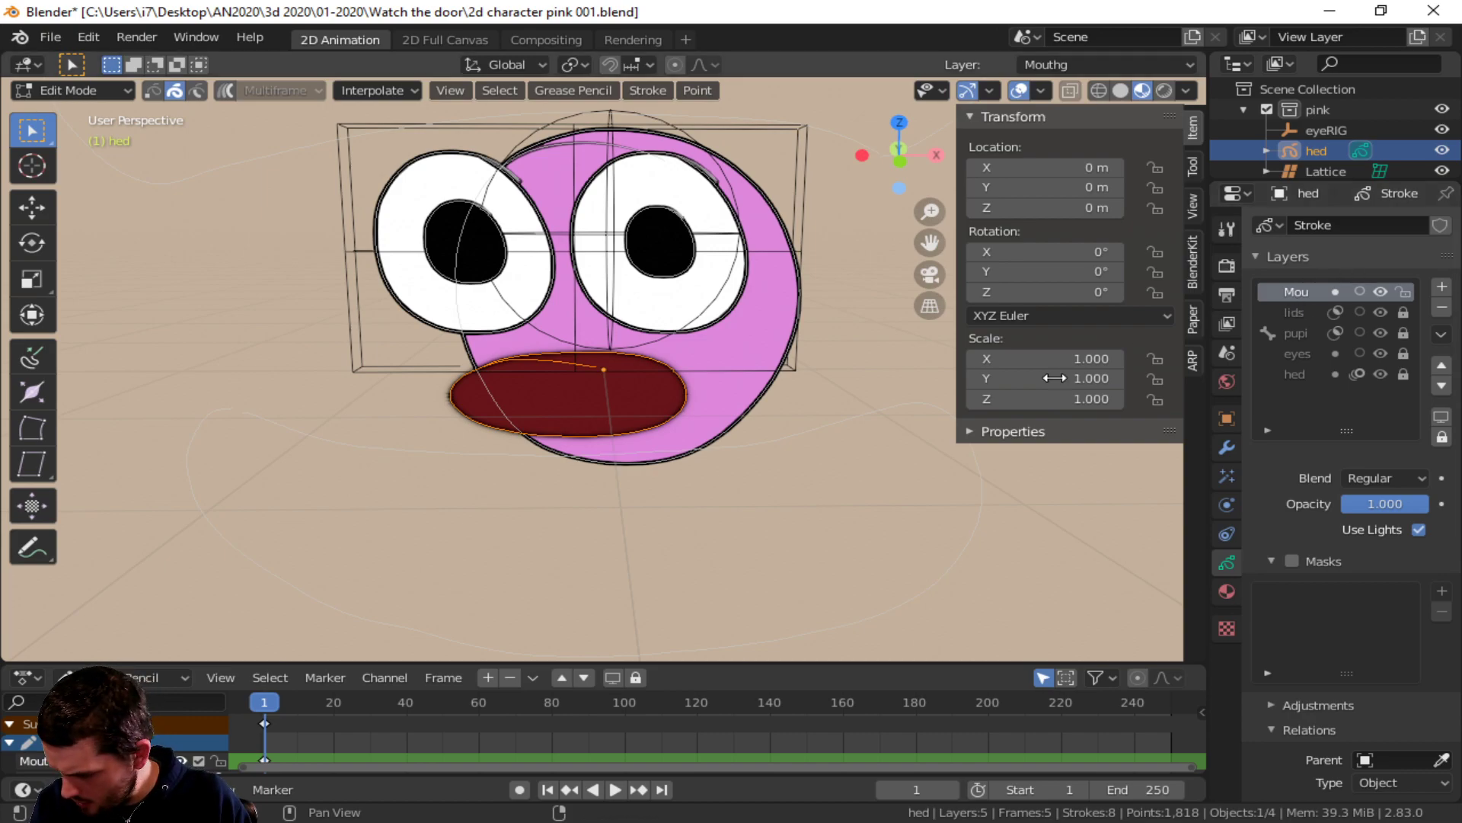
- Separate the selected mouth stroke into its own object and return to Object Mode
{"action": "key", "text": "p"}
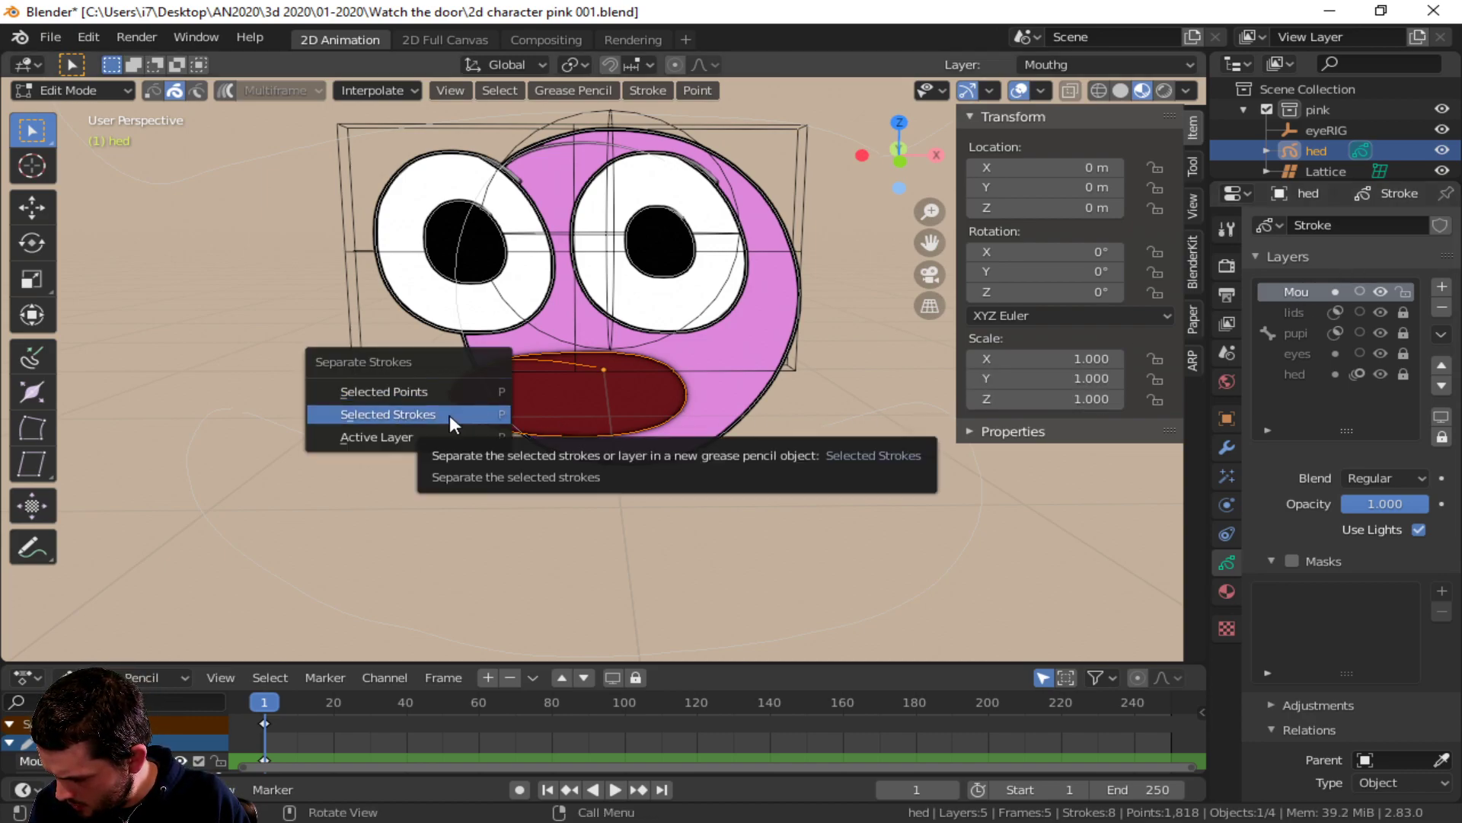
{"action": "left_click", "coordinate": [449, 414]}
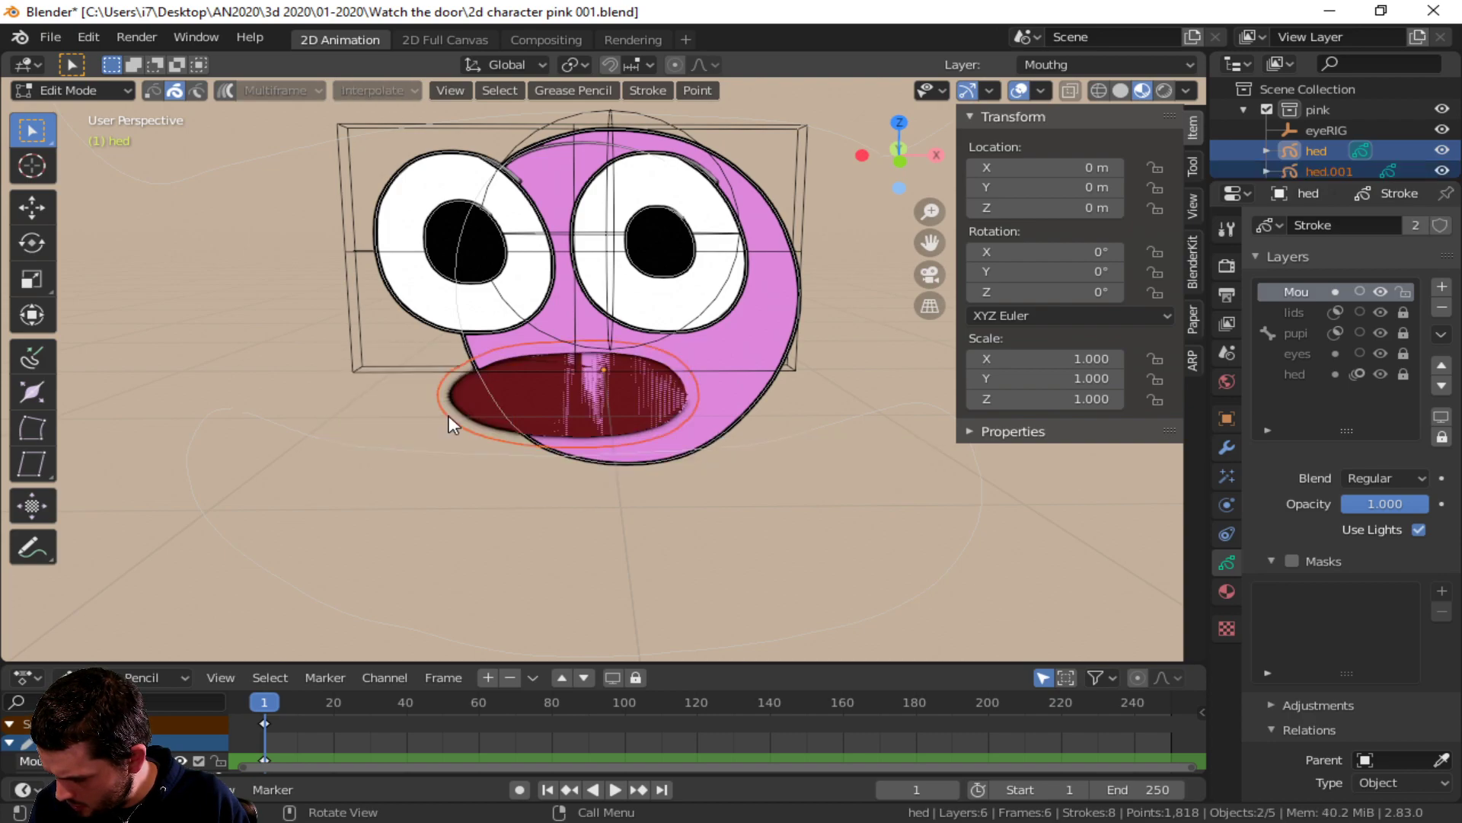
{"action": "left_click", "coordinate": [99, 89]}
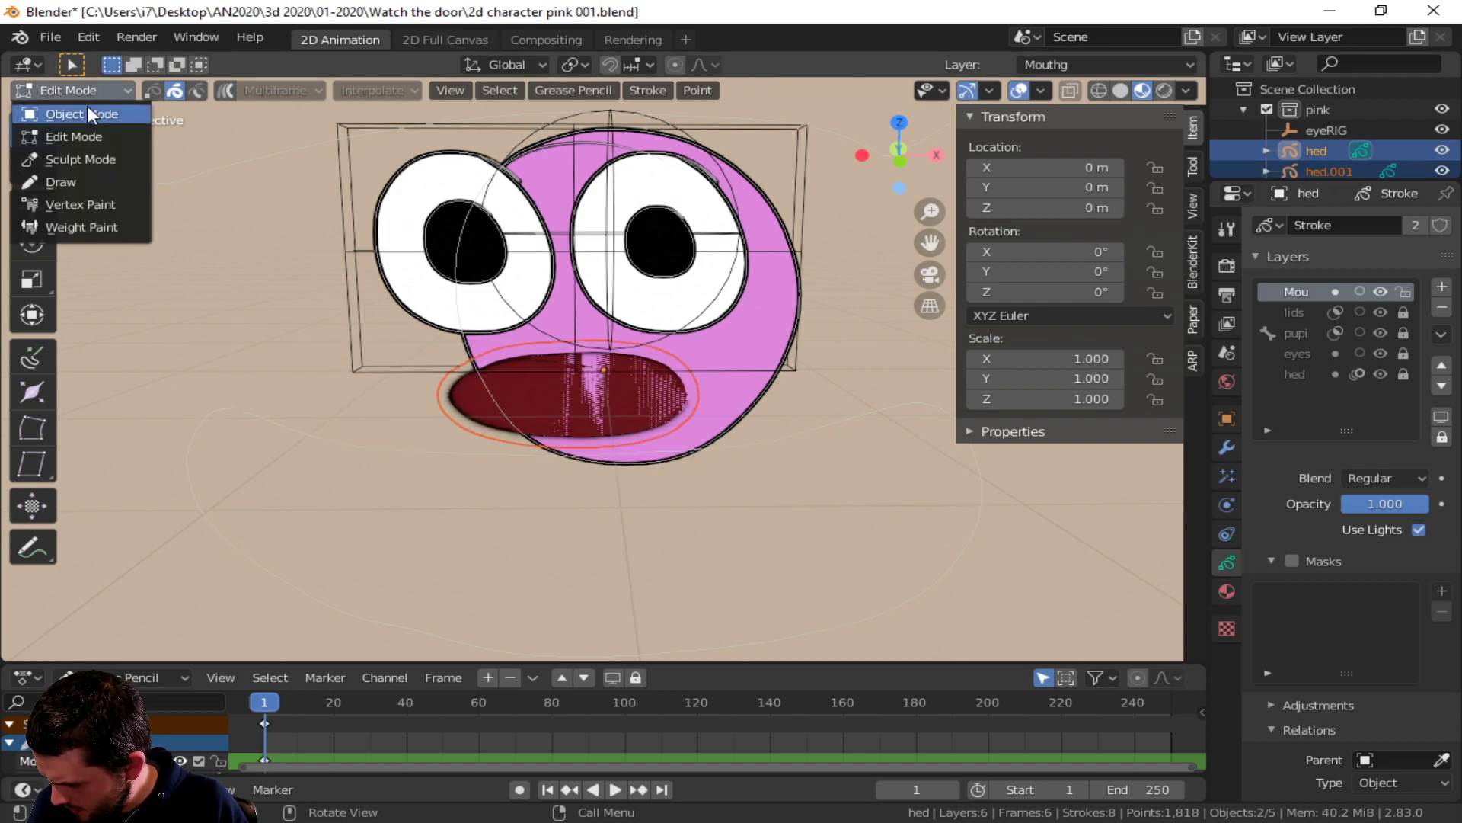
{"action": "left_click", "coordinate": [85, 107]}
- Move the separated mouth object along the Y axis to about -0.08 m
{"action": "left_click", "coordinate": [449, 410]}
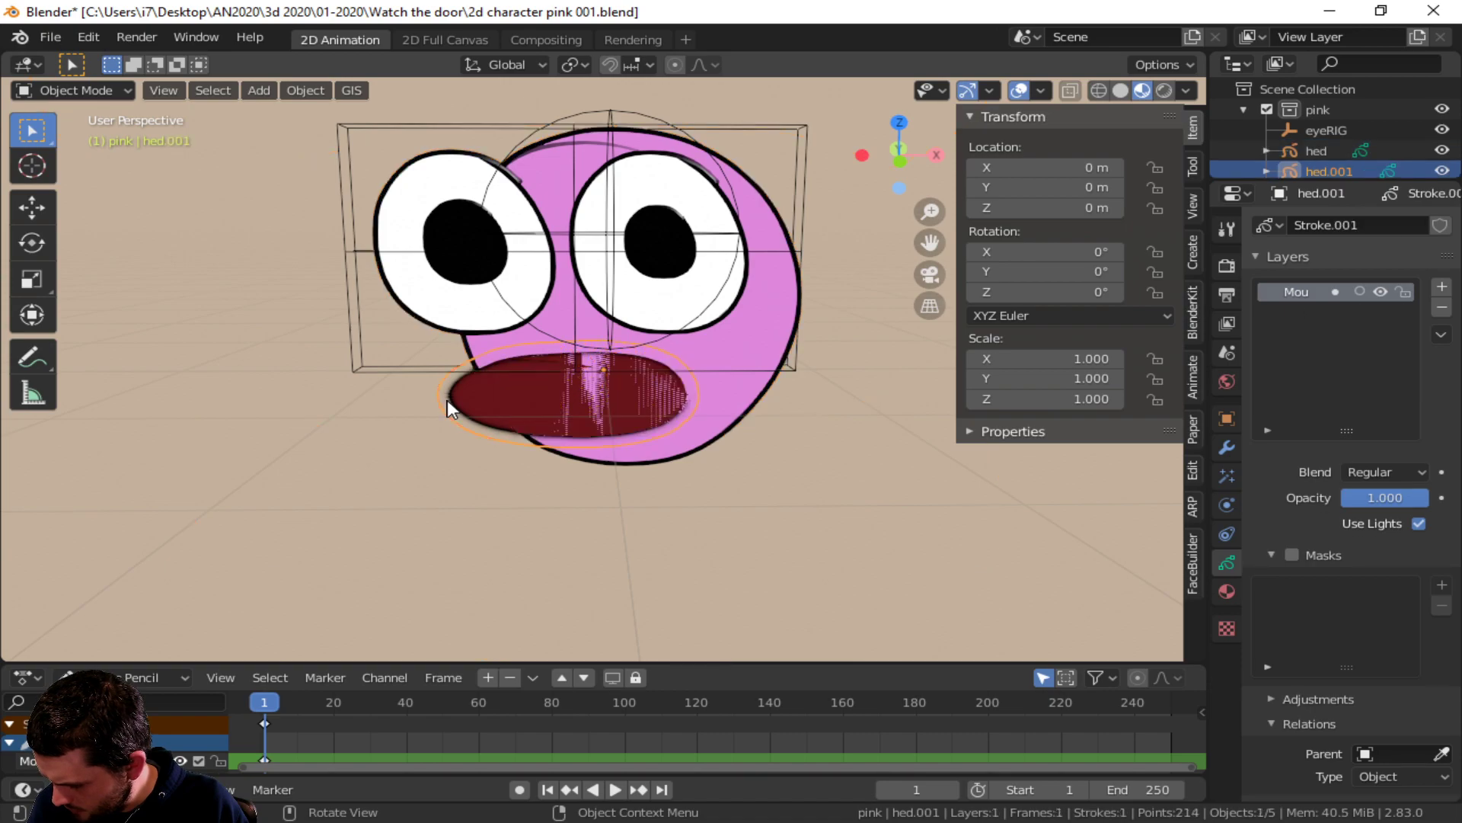
{"action": "key", "text": "g"}
{"action": "key", "text": "y"}
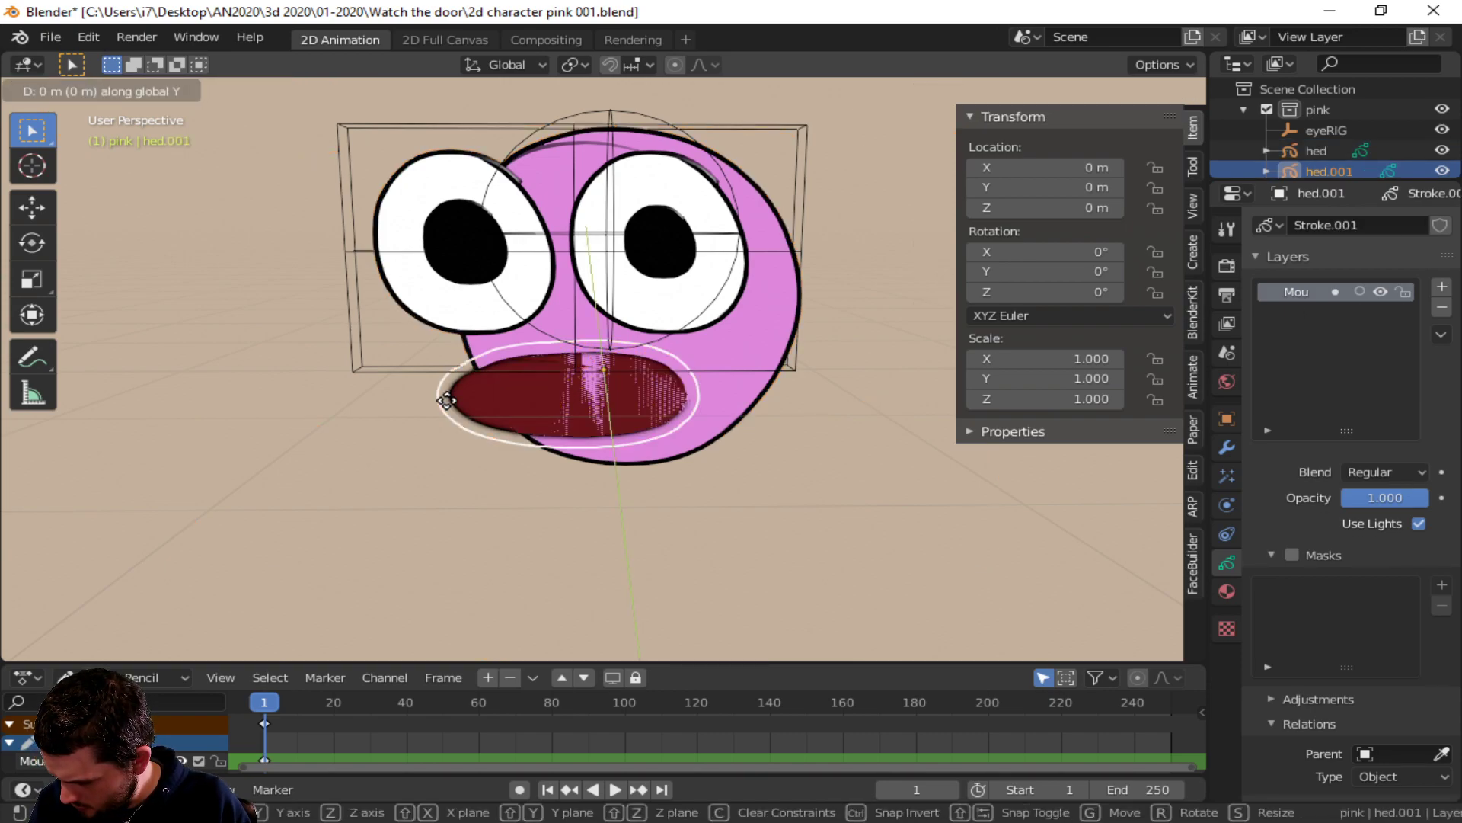
{"action": "left_click", "coordinate": [450, 411]}
- Add a lattice and scale it along Z to about 0.47 m high
{"action": "key", "text": "shift+a"}
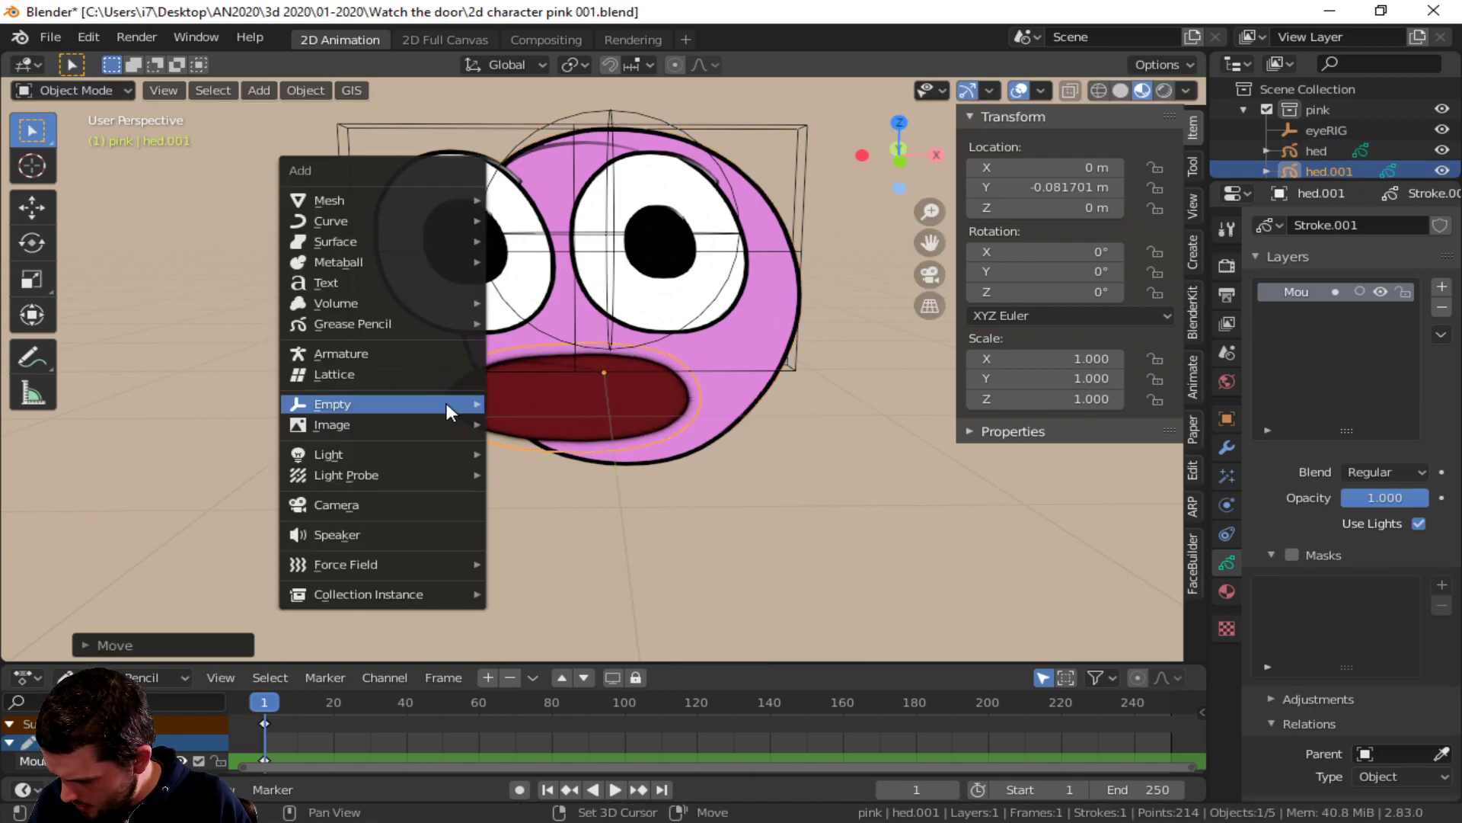
{"action": "left_click", "coordinate": [436, 377]}
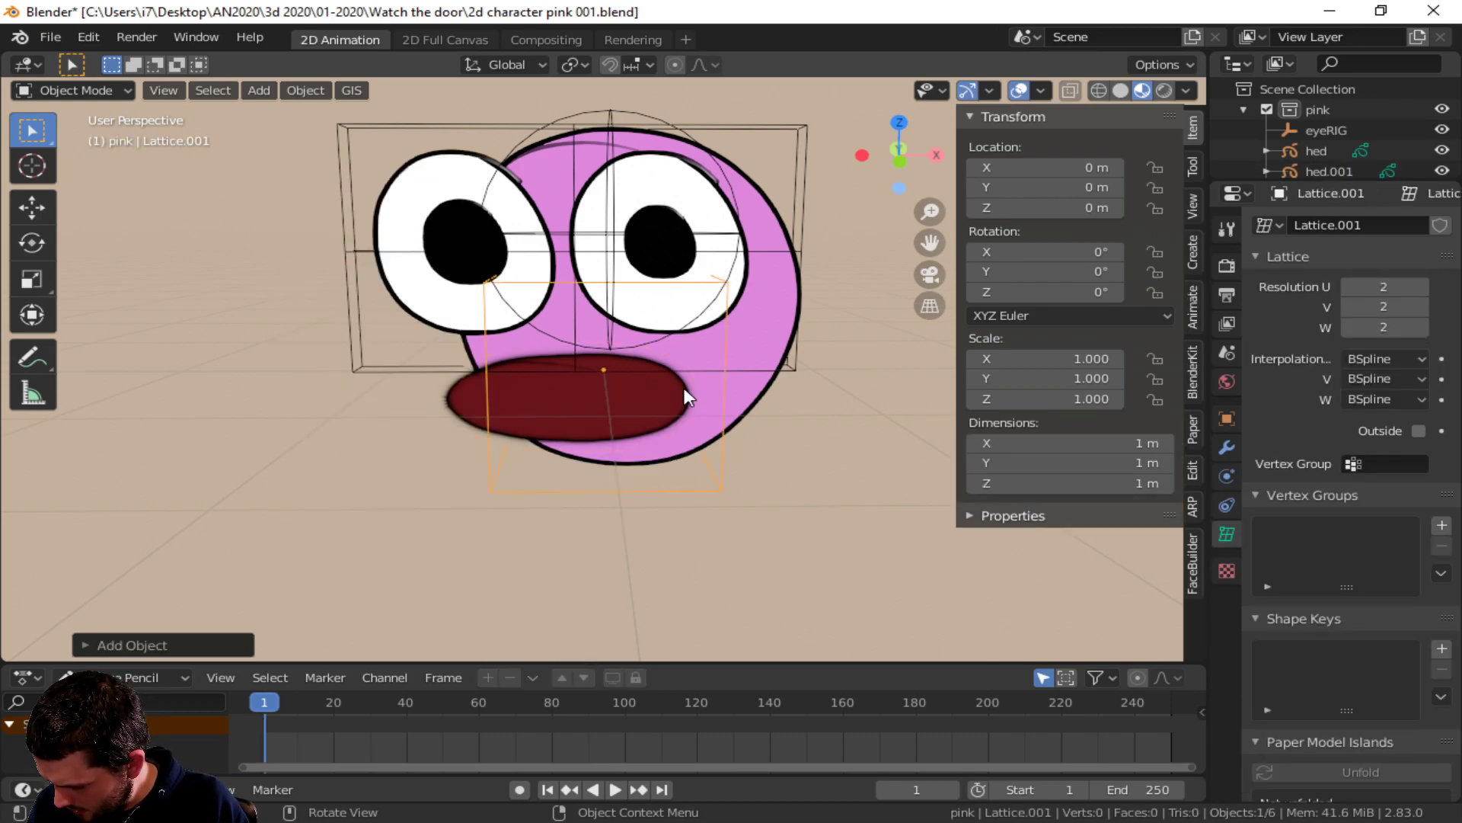
{"action": "key", "text": "s"}
{"action": "key", "text": "z"}
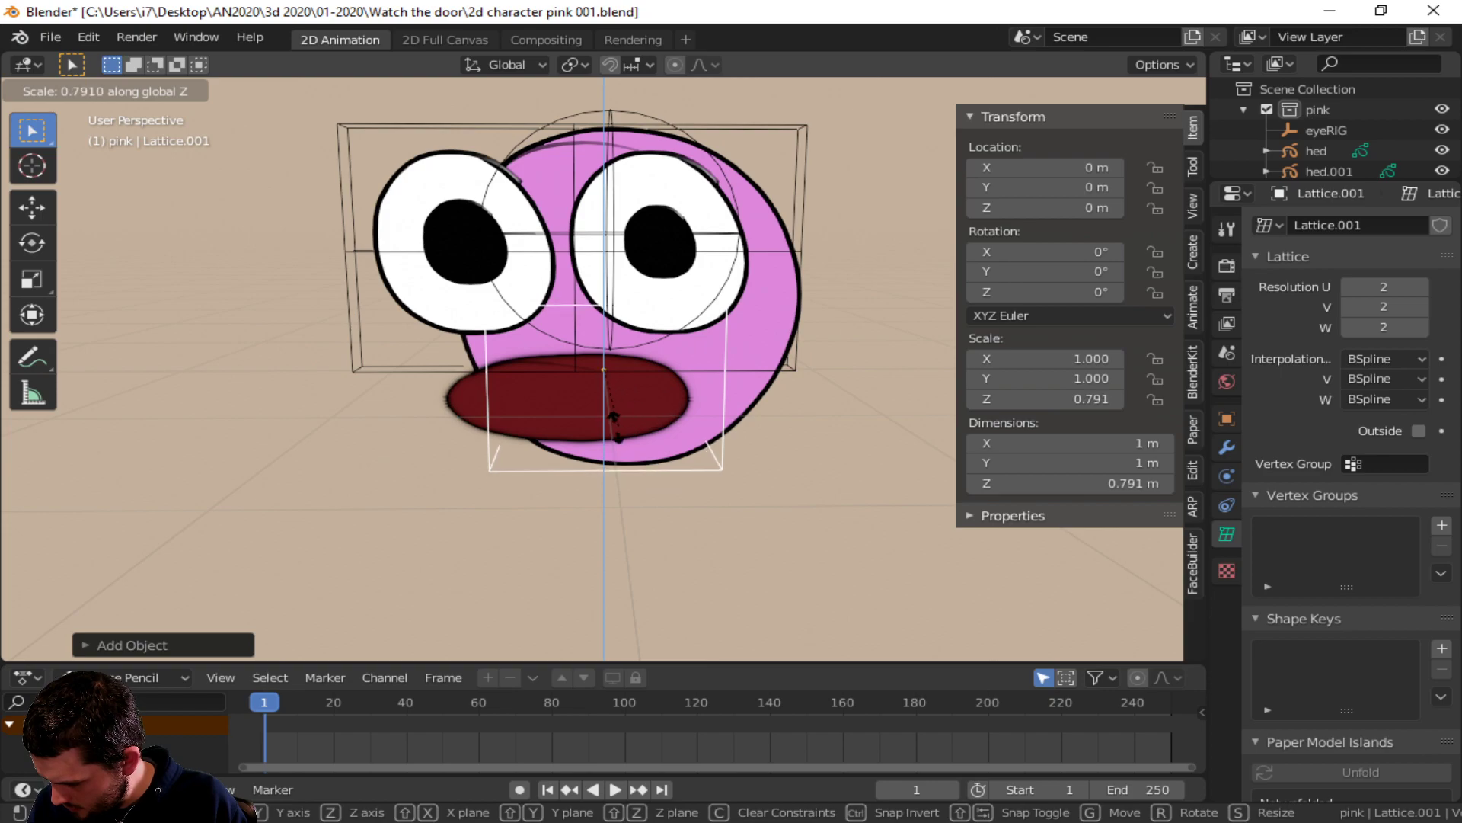
{"action": "left_click", "coordinate": [573, 386]}
- Move the new lattice over the mouth, to about -0.05 m on Z and -0.14 m on X
{"action": "key", "text": "g"}
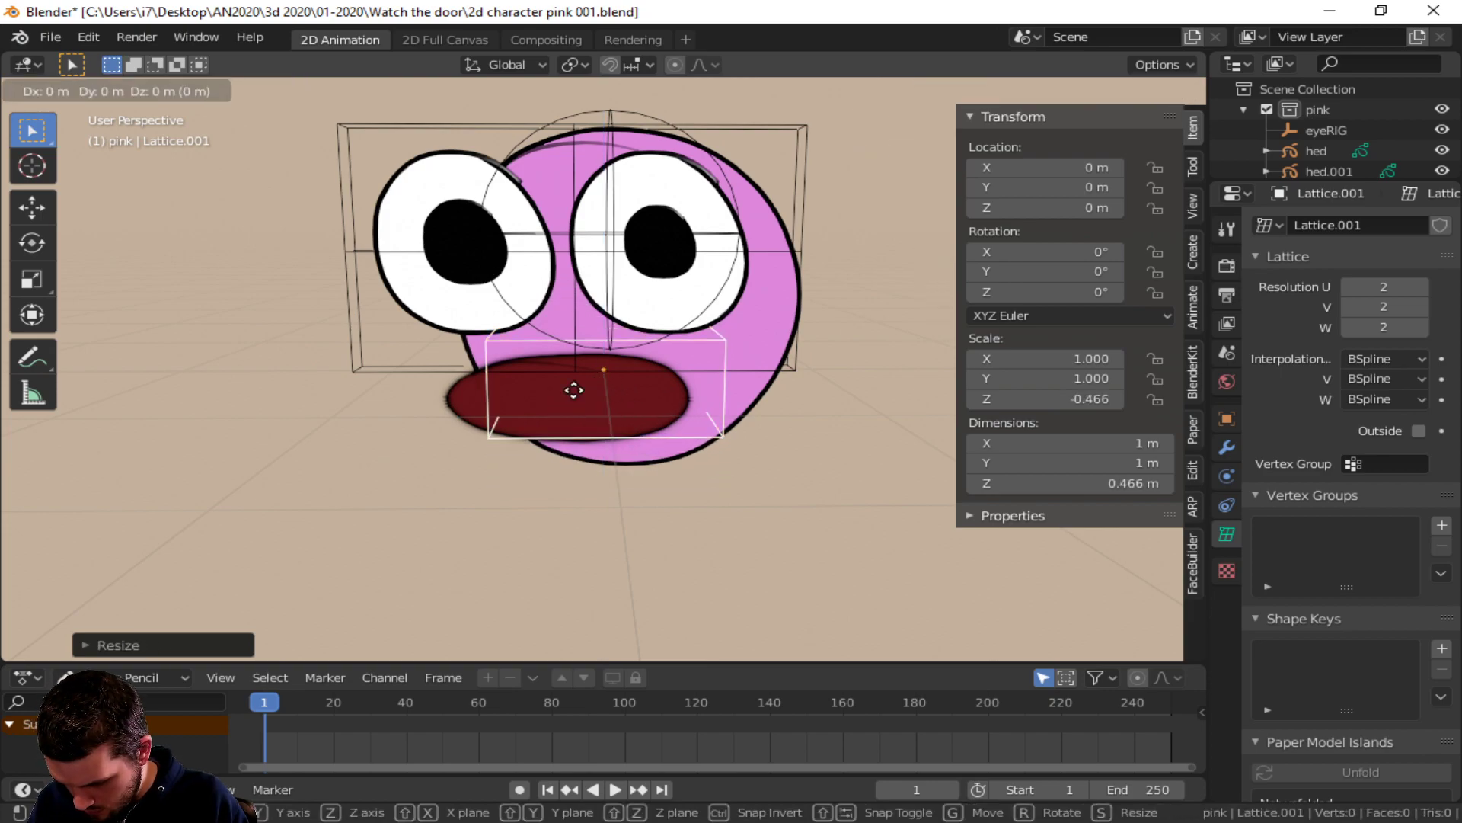
{"action": "key", "text": "z"}
{"action": "left_click", "coordinate": [573, 400]}
{"action": "key", "text": "g"}
{"action": "key", "text": "y"}
{"action": "key", "text": "x"}
{"action": "left_click", "coordinate": [542, 411]}
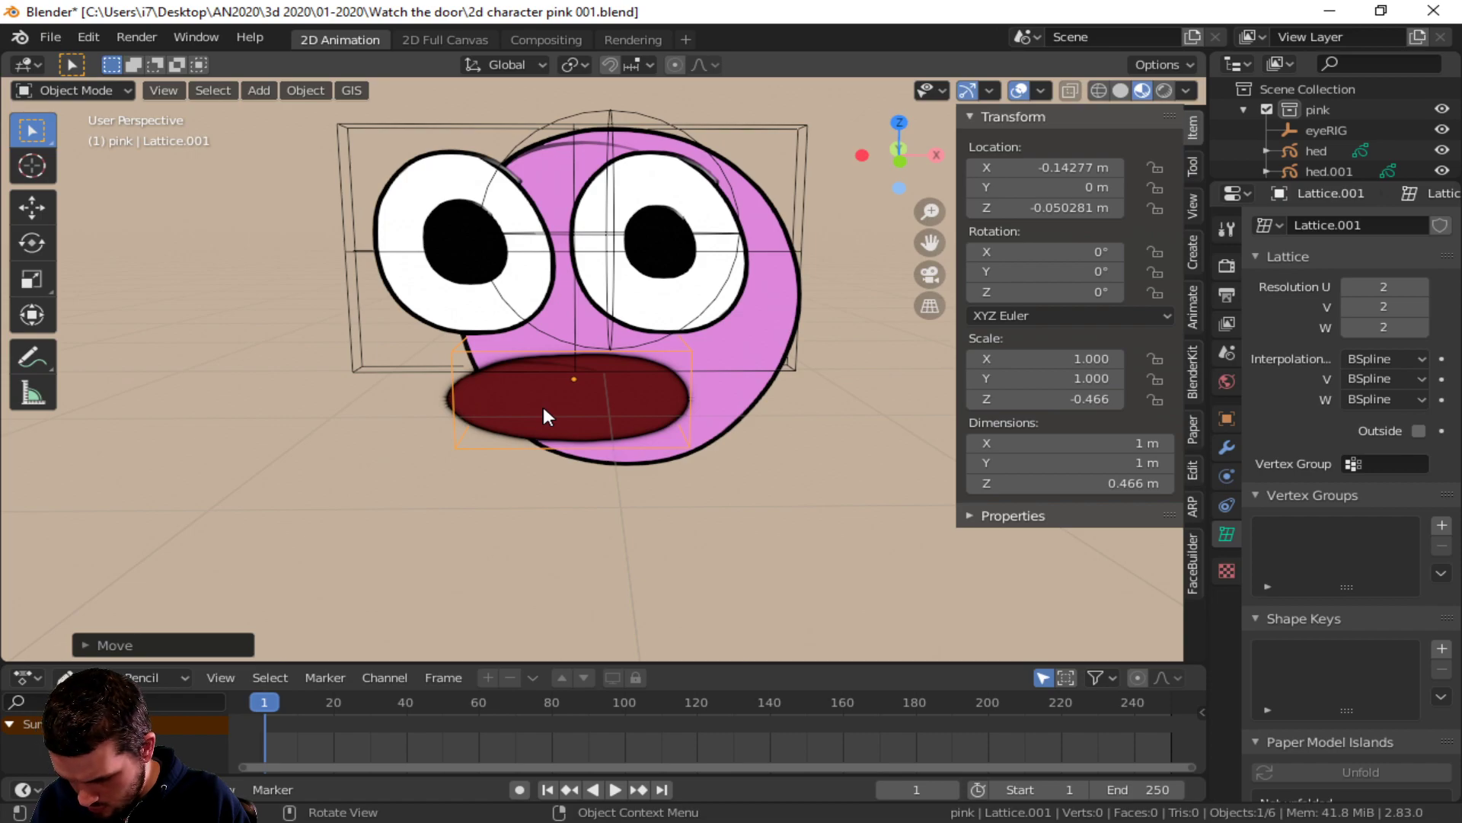
- Widen the mouth lattice along X to about 1.07 m
{"action": "key", "text": "s"}
{"action": "key", "text": "y"}
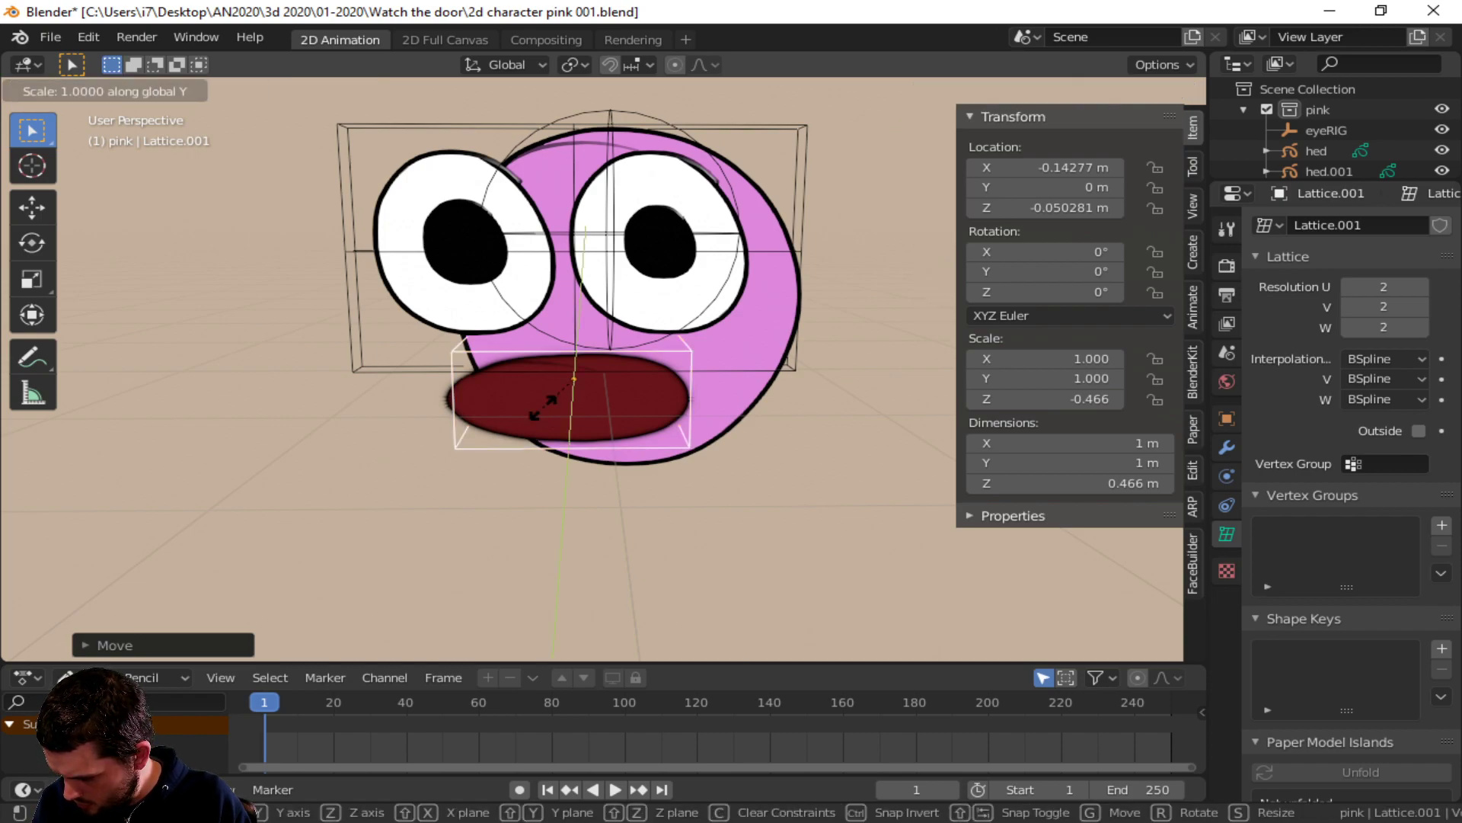
{"action": "key", "text": "x"}
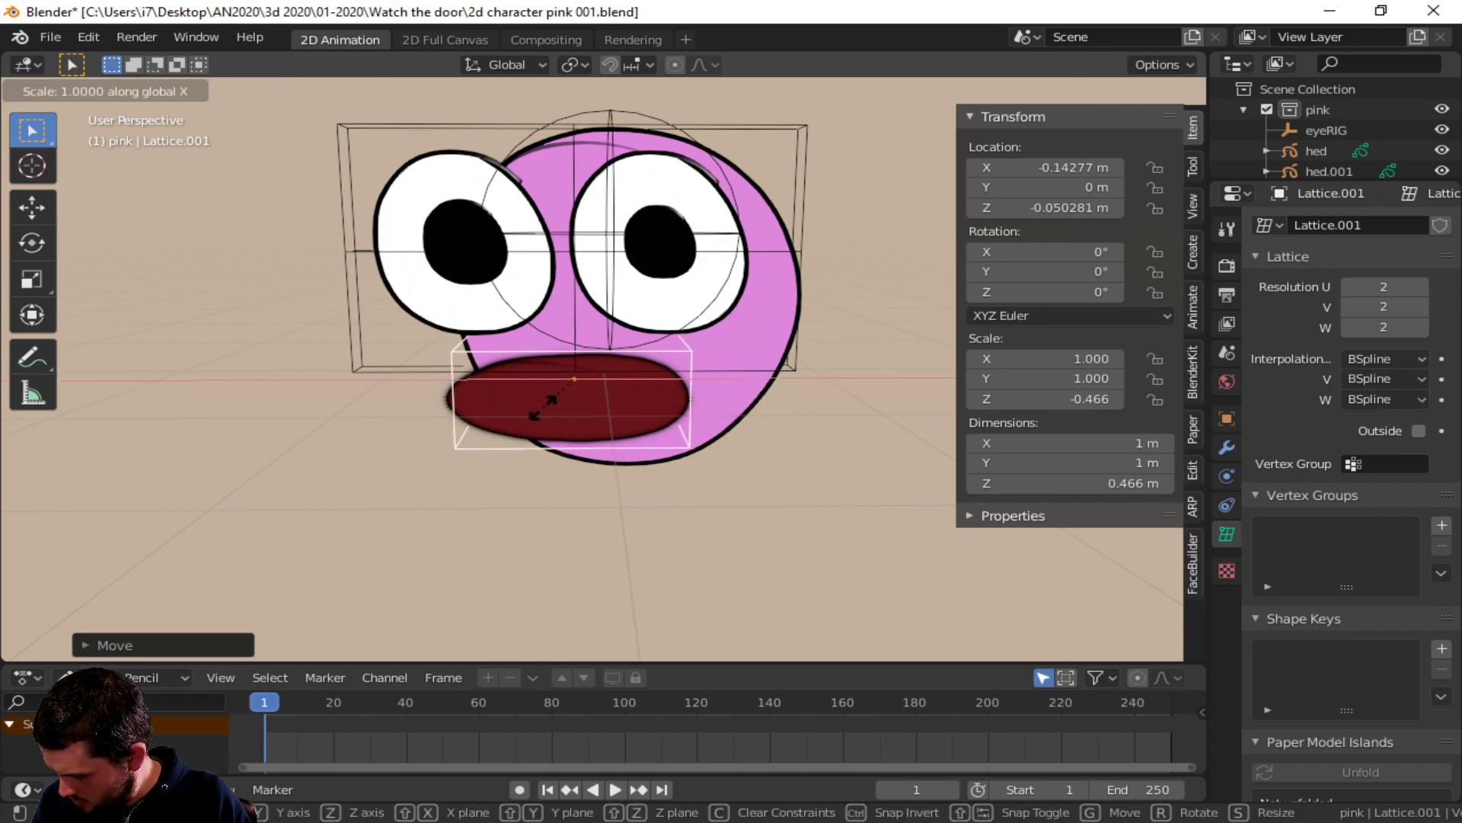
{"action": "left_click", "coordinate": [538, 407]}
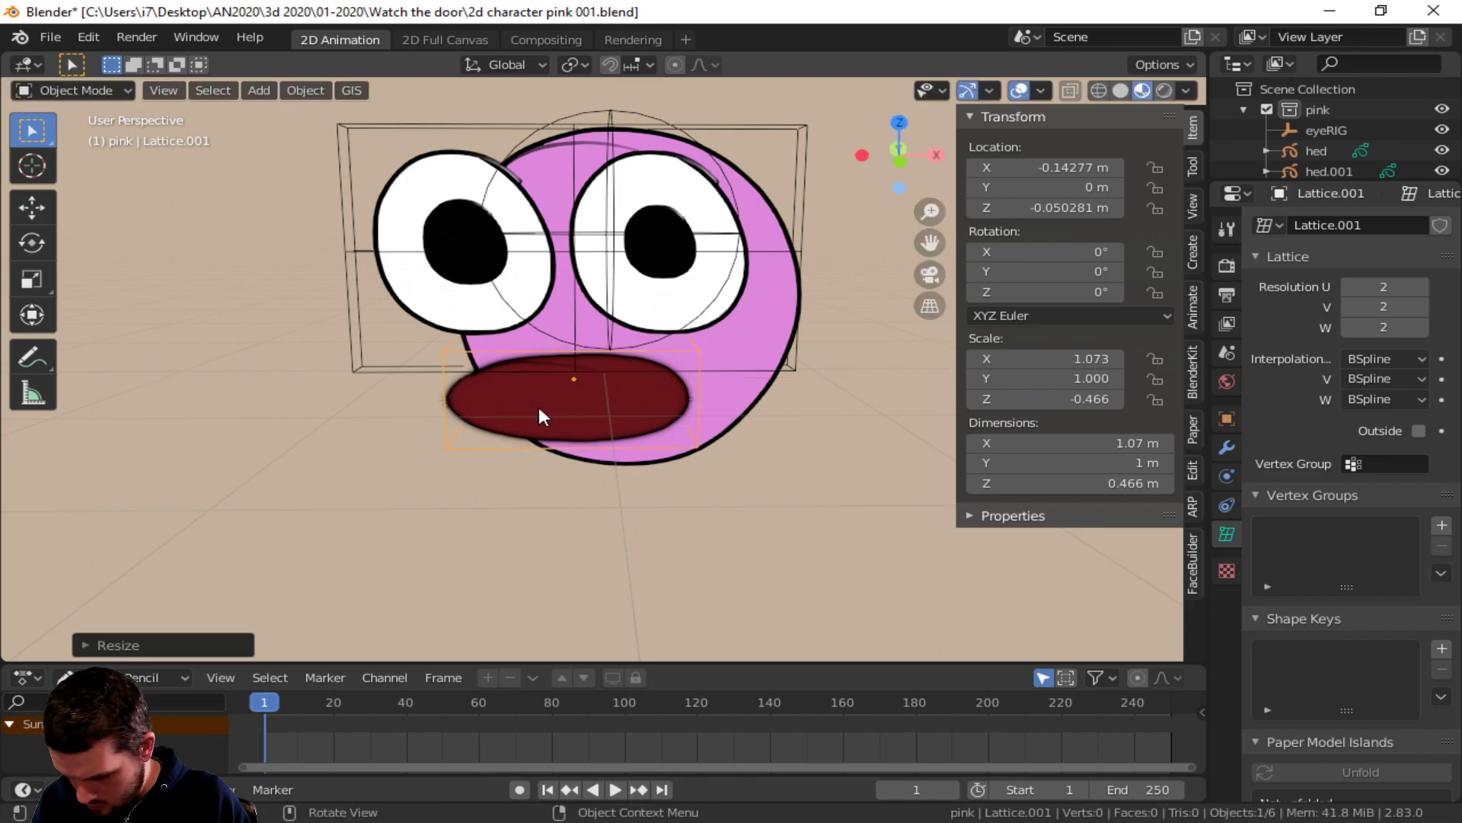
{"action": "key", "text": "g"}
{"action": "key", "text": "Escape"}
- Scale the mouth lattice along Y to a depth of about 0.16 m
{"action": "key", "text": "s"}
{"action": "key", "text": "y"}
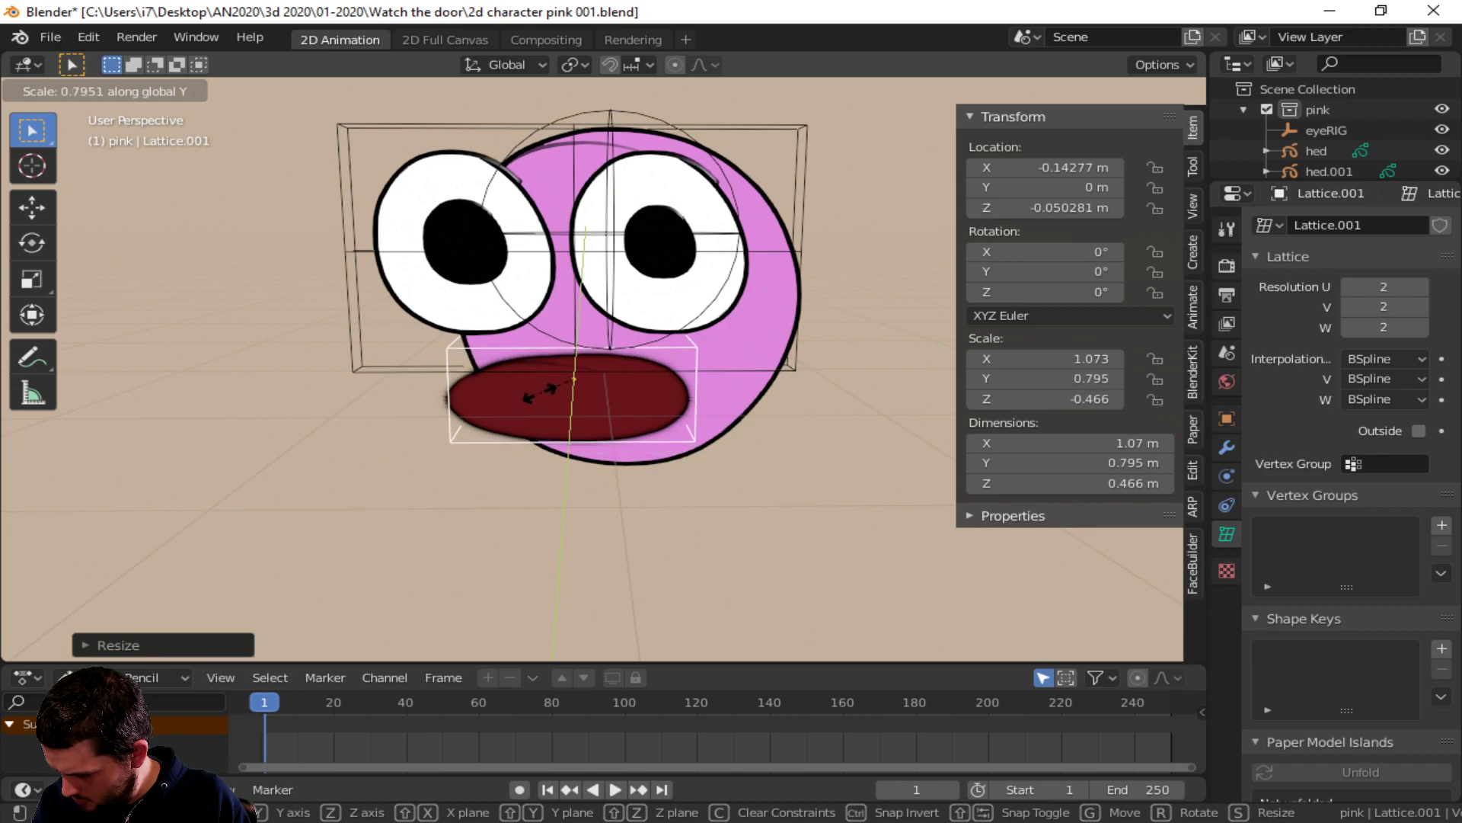
{"action": "left_click", "coordinate": [550, 387]}
{"action": "left_click_drag", "start_coordinate": [550, 387], "coordinate": [835, 417], "text": "alt"}
{"action": "key", "text": "s"}
{"action": "key", "text": "y"}
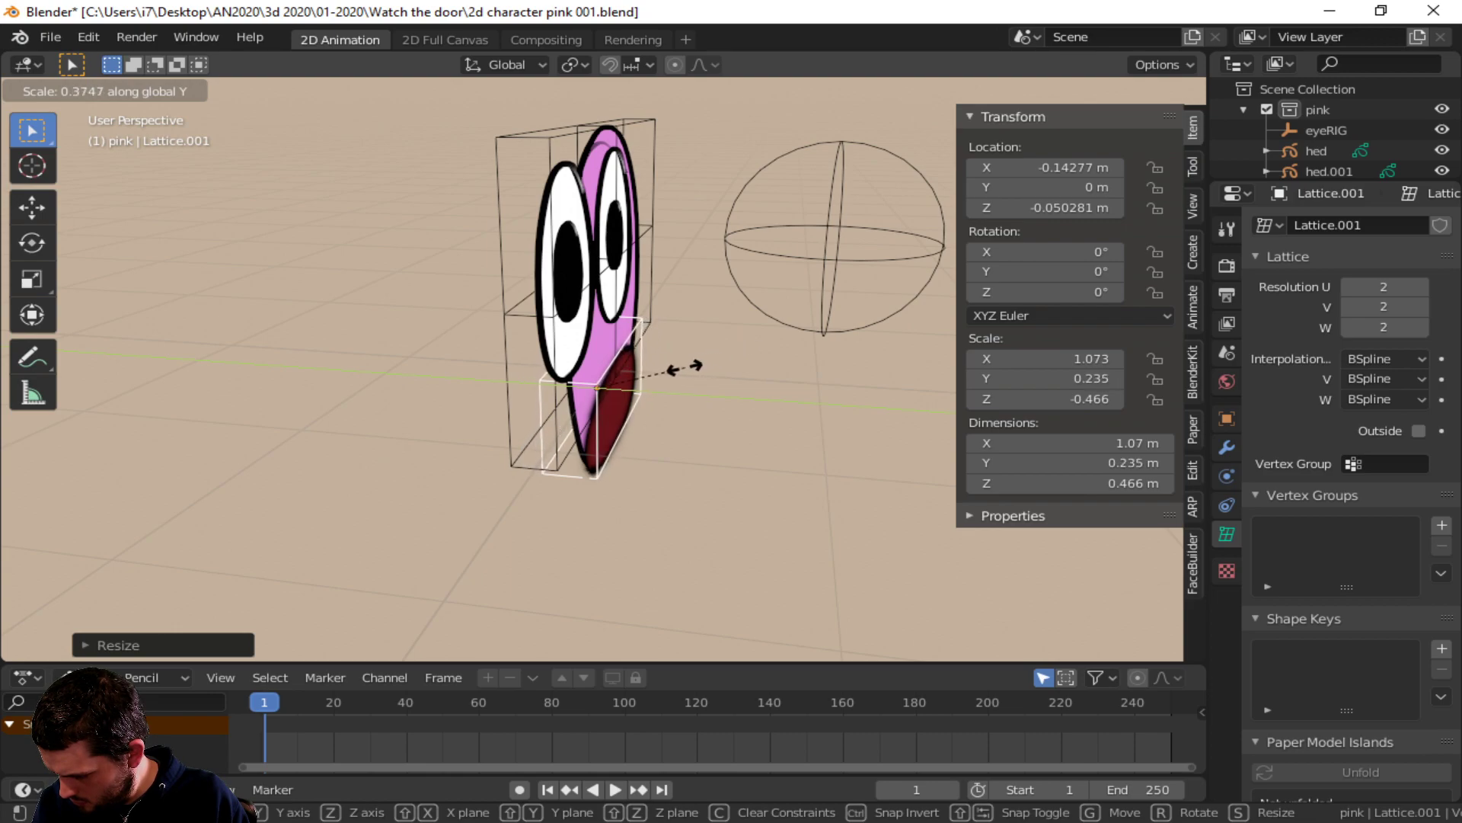
{"action": "left_click", "coordinate": [657, 377]}
- Move the mouth lattice to about -0.066 m on Y and -0.135 m on Z so it encloses the mouth
{"action": "key", "text": "g"}
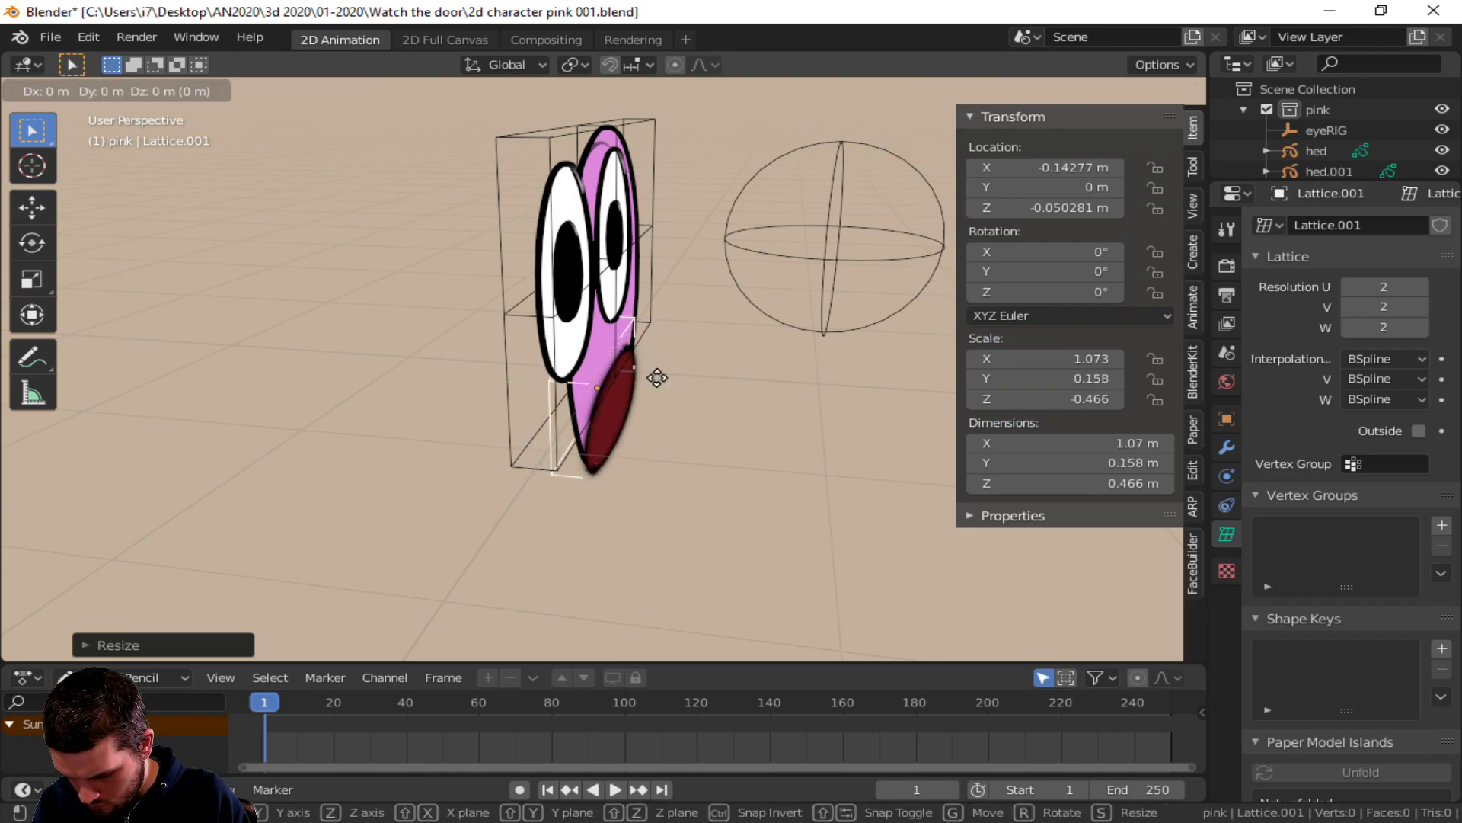
{"action": "key", "text": "y"}
{"action": "left_click", "coordinate": [677, 388]}
{"action": "middle_click_drag", "start_coordinate": [676, 466], "coordinate": [457, 451]}
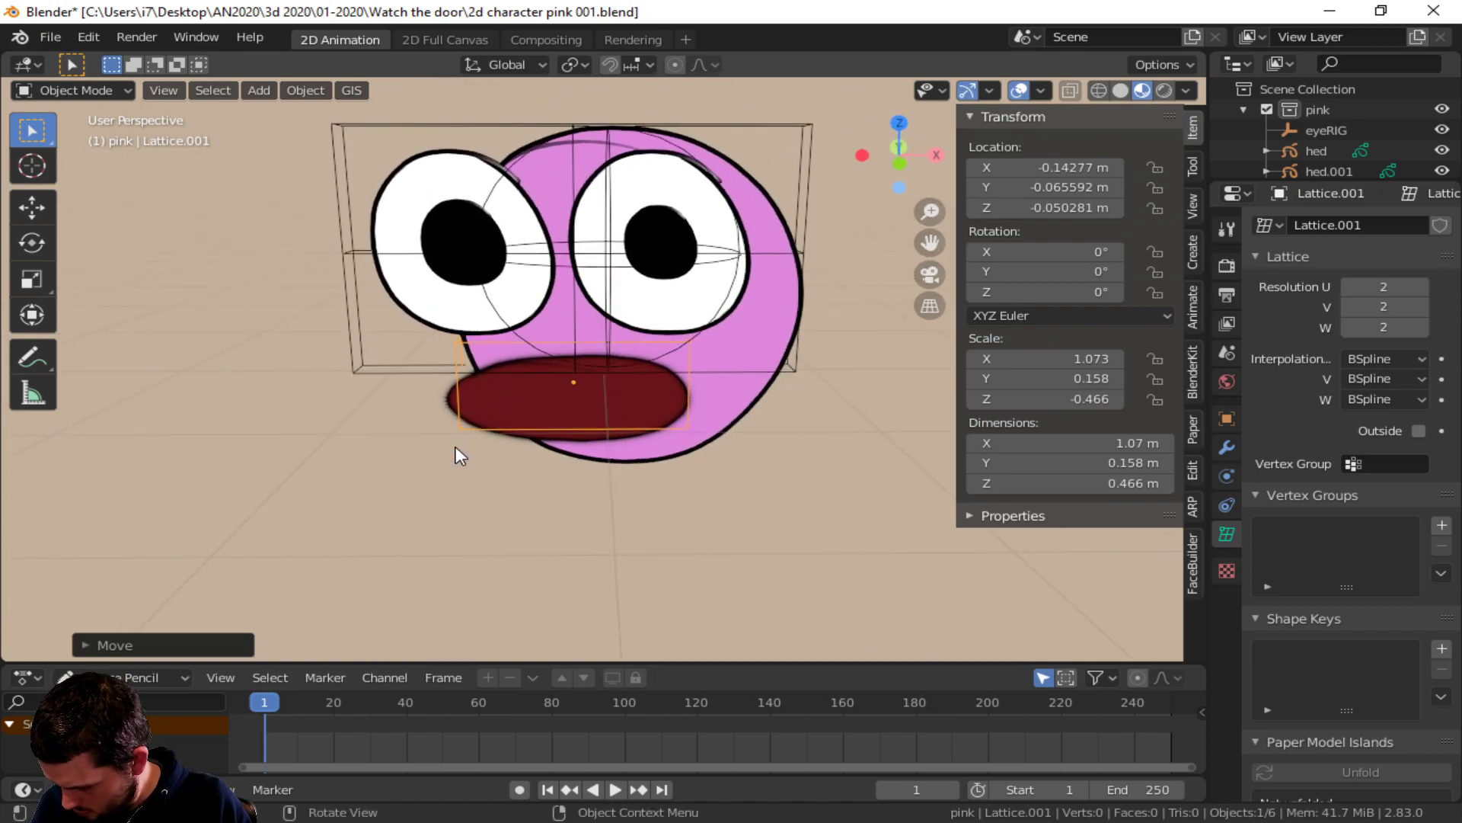
{"action": "key", "text": "g"}
{"action": "key", "text": "z"}
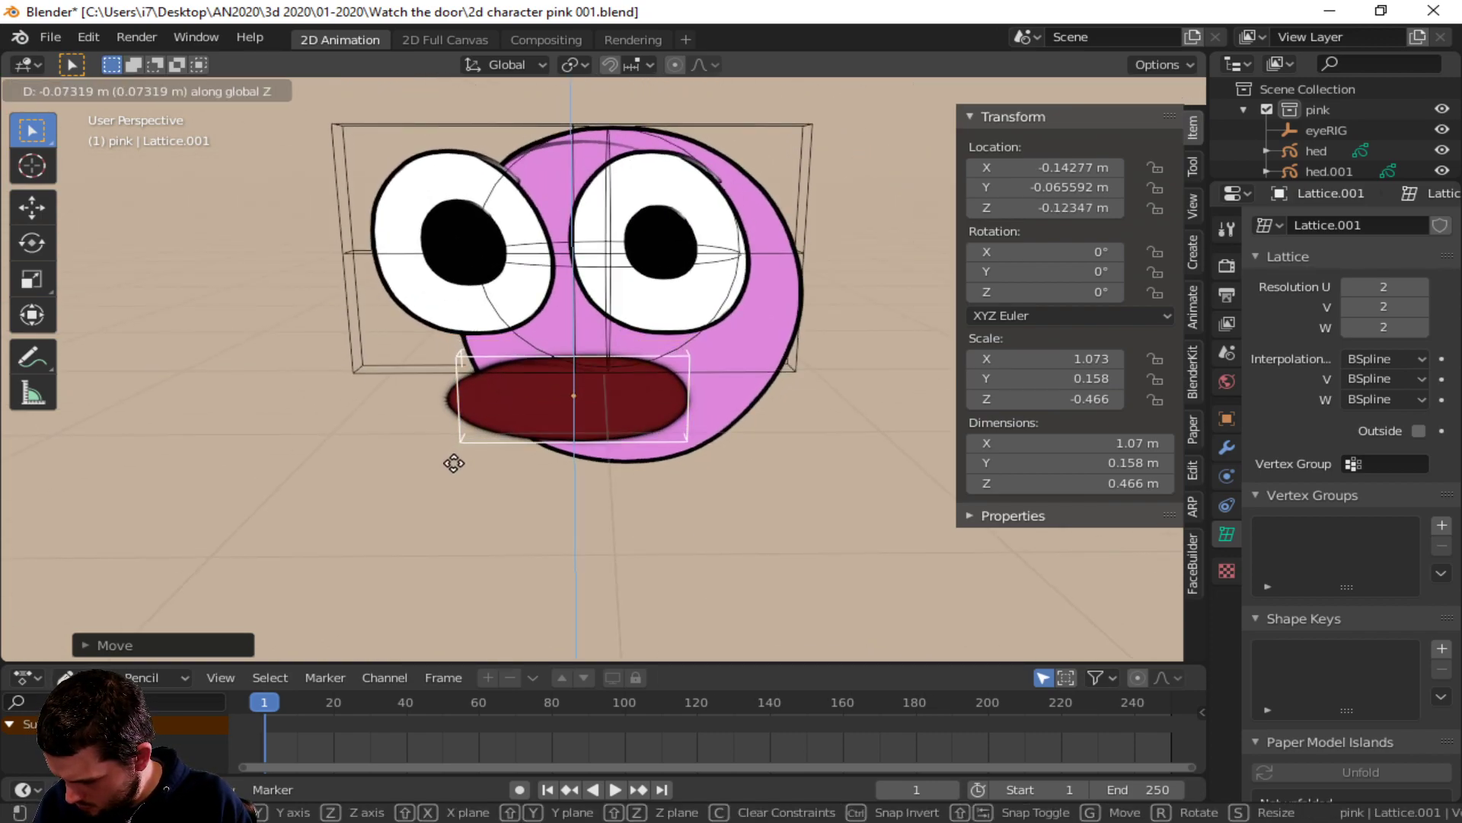
{"action": "left_click", "coordinate": [455, 473]}
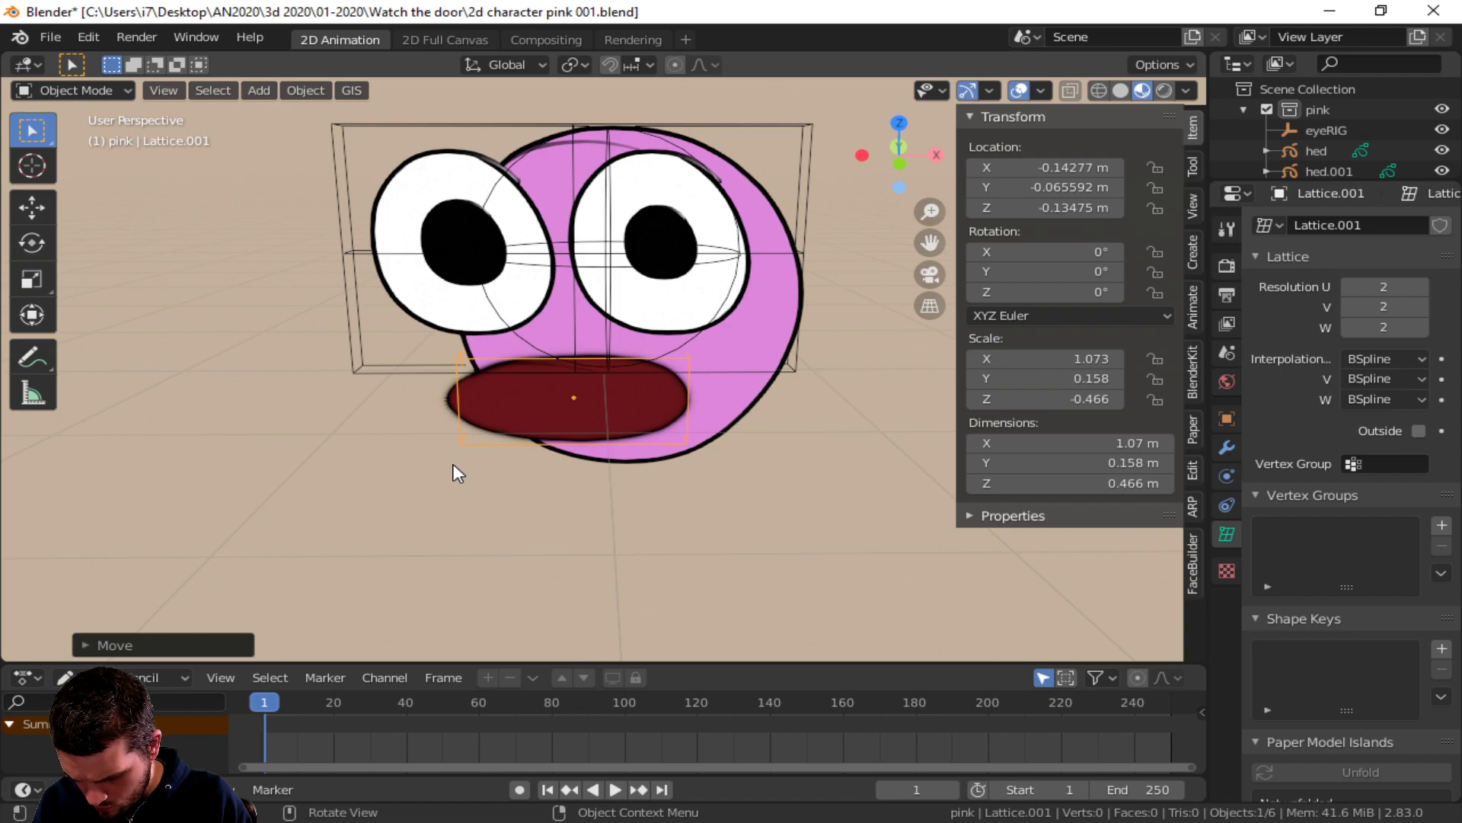
- Set the layer influence filter of the mouth object's Lattice modifier to Mouthg
{"action": "left_click", "coordinate": [594, 418]}
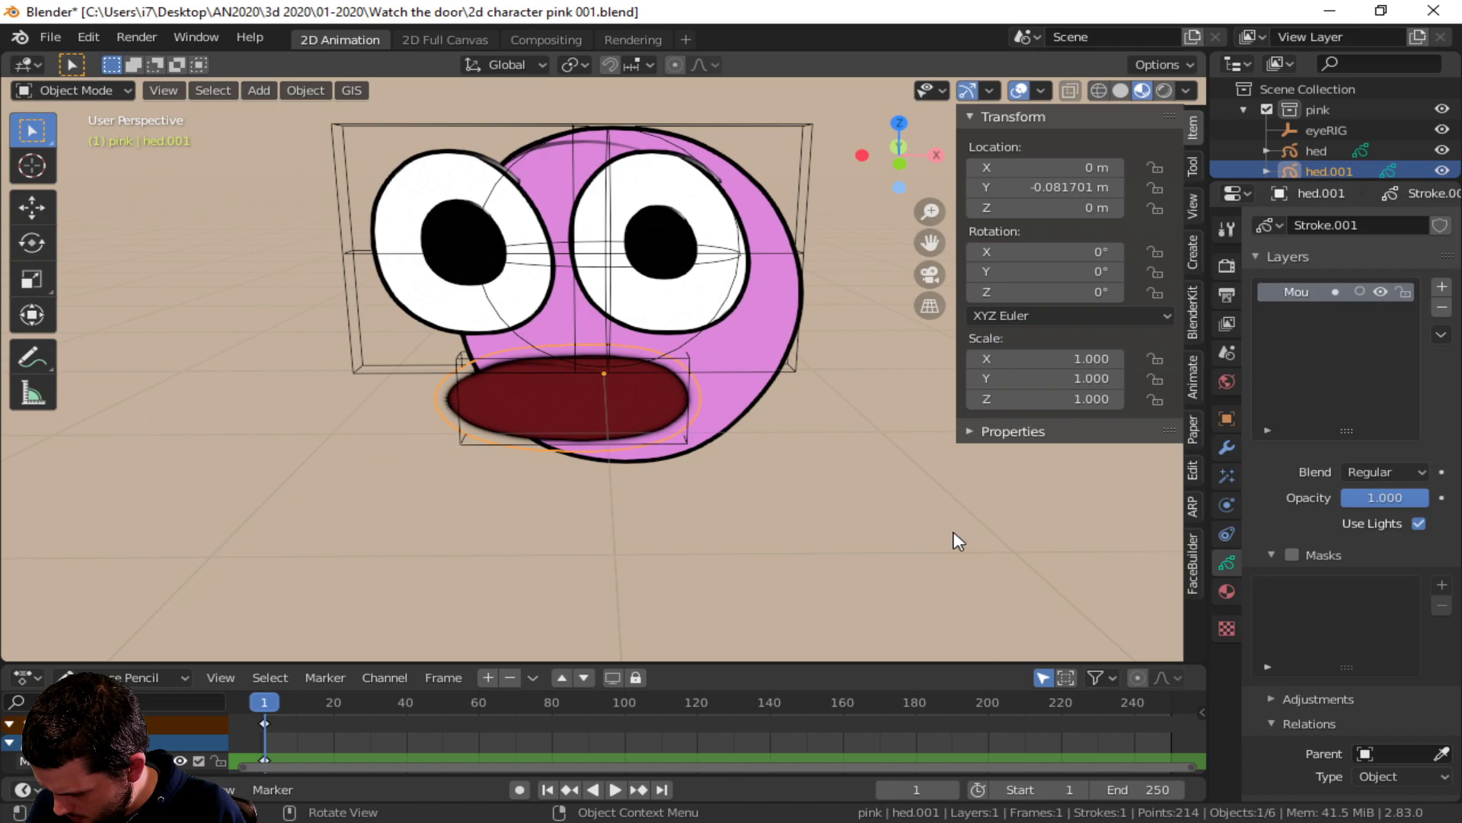
{"action": "scroll", "coordinate": [1378, 743], "scroll_direction": "down", "scroll_amount": 2}
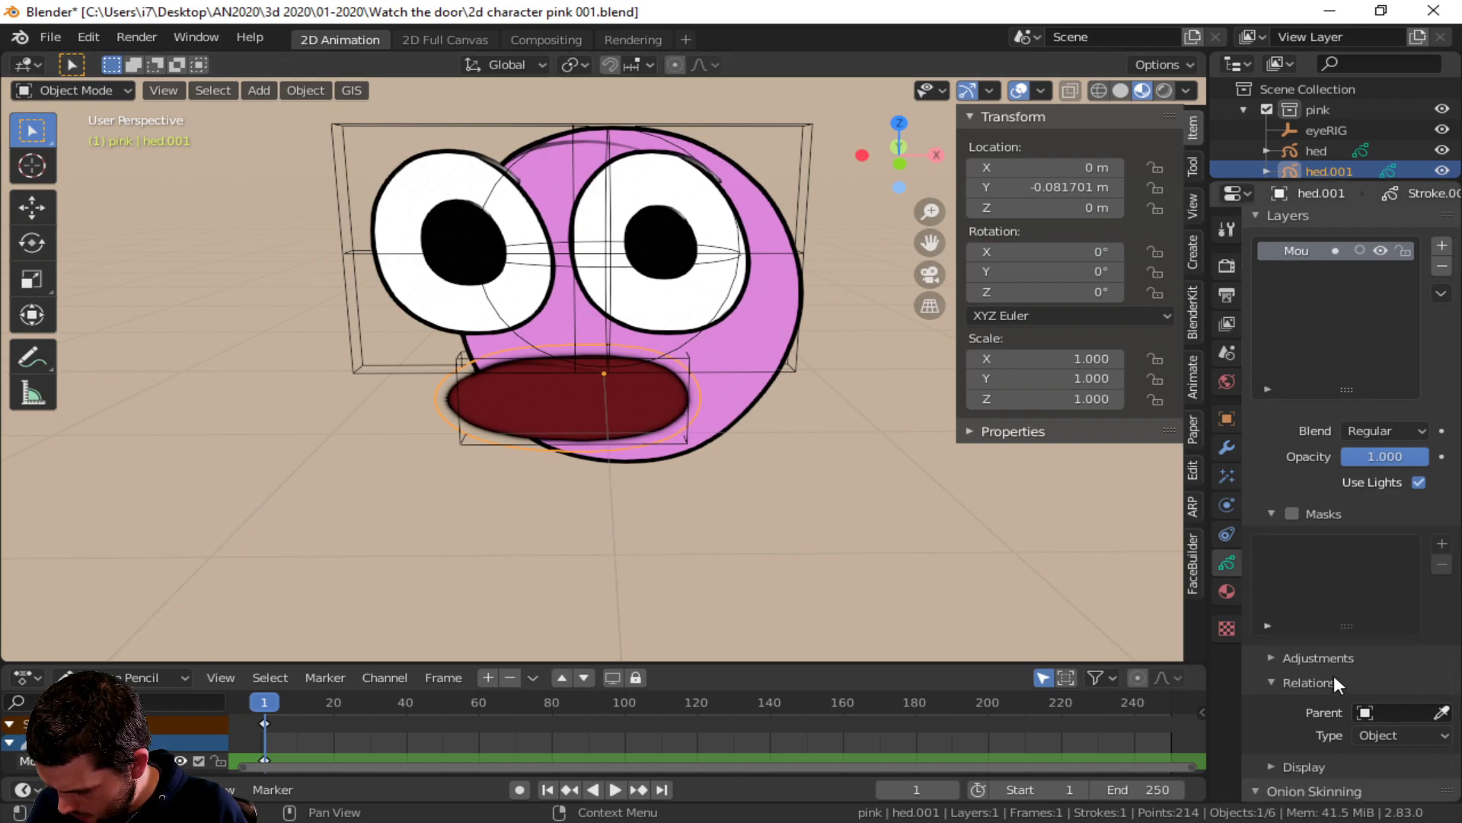
{"action": "scroll", "coordinate": [1333, 655], "scroll_direction": "up", "scroll_amount": 2}
{"action": "left_click", "coordinate": [1225, 455]}
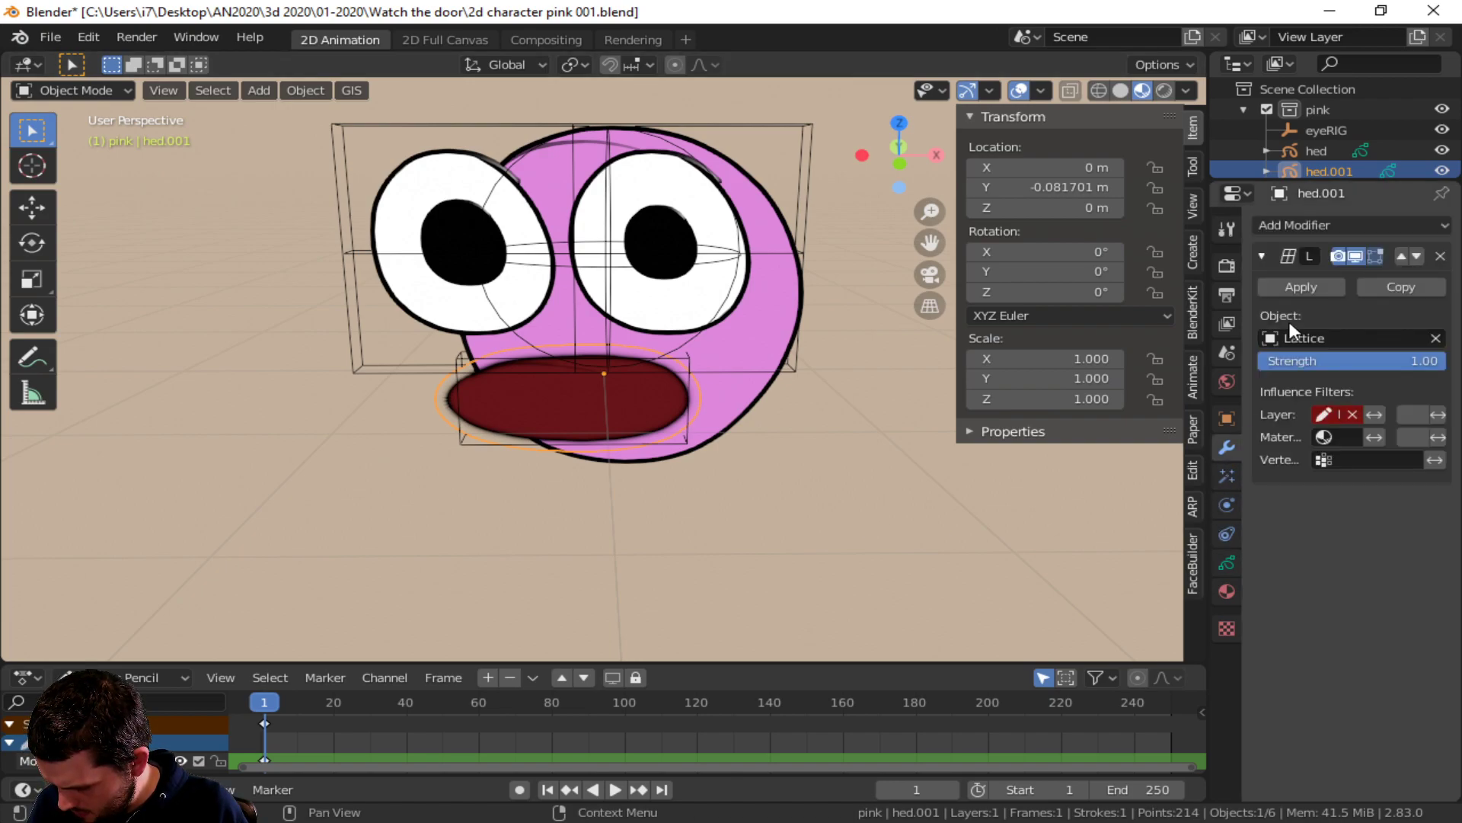
{"action": "left_click", "coordinate": [1352, 412]}
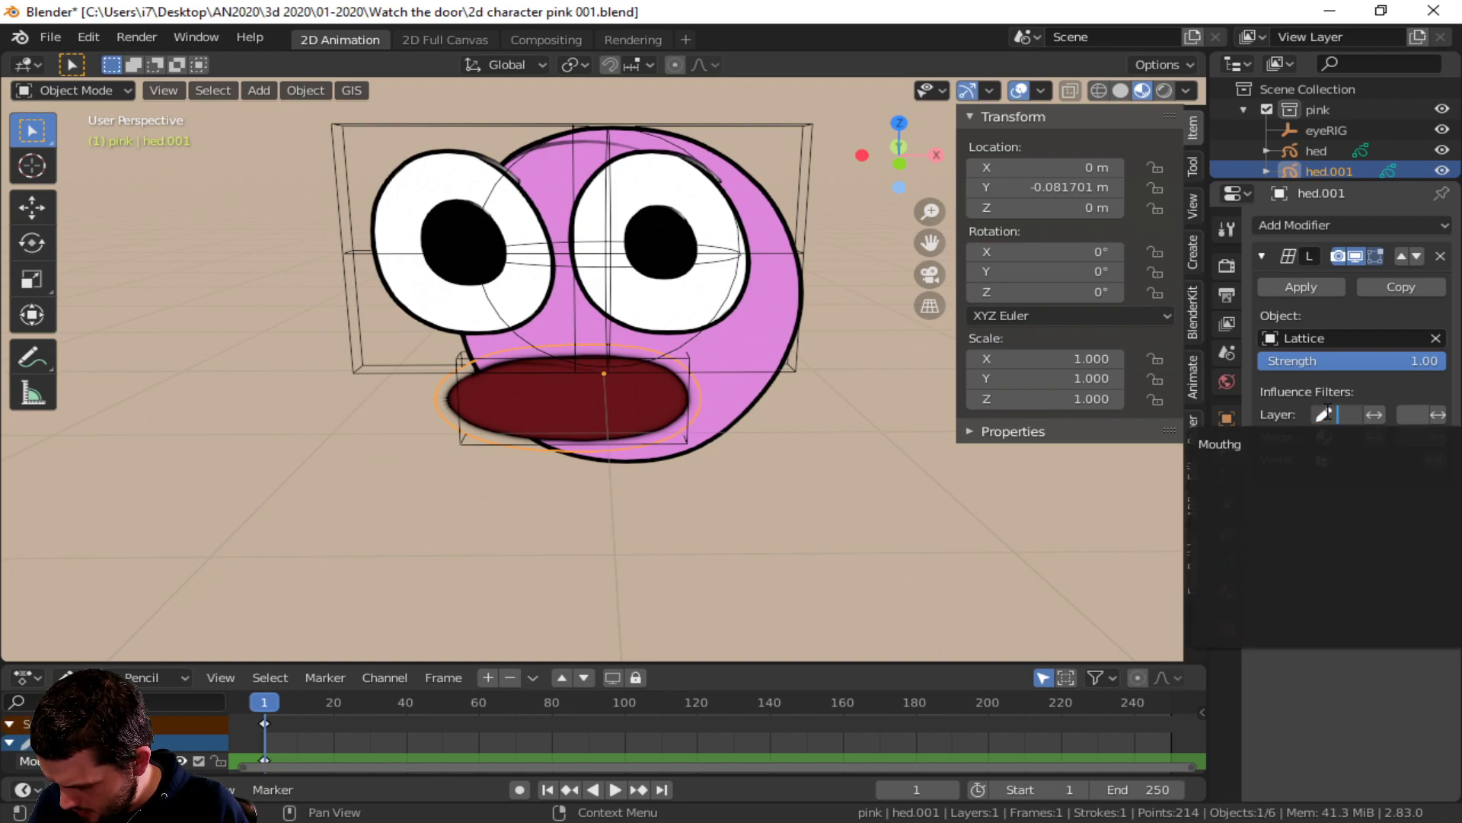
{"action": "left_click", "coordinate": [1247, 444]}
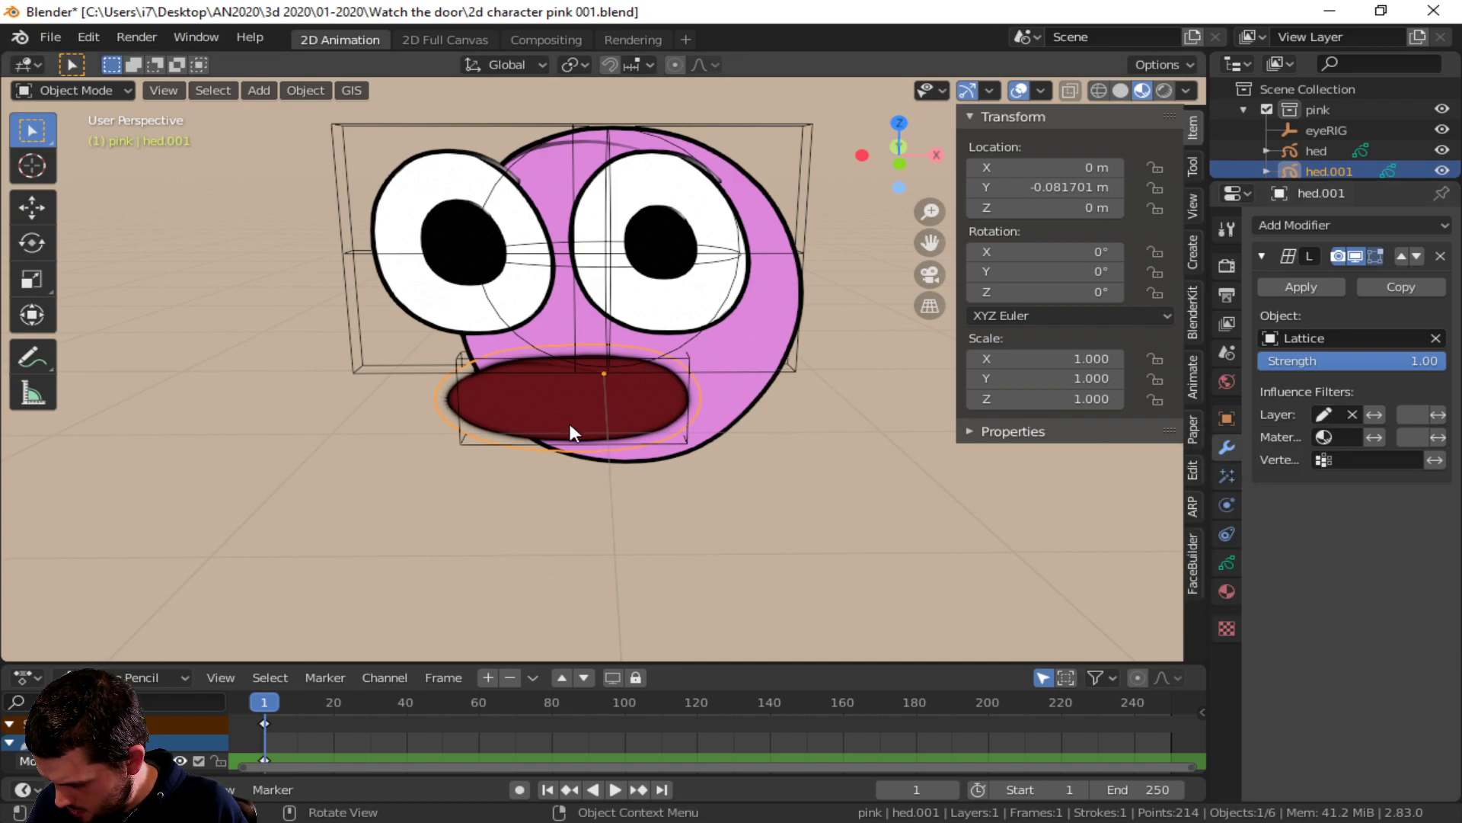
- Clear the layer influence filter in the mouth object's Lattice modifier
{"action": "left_click", "coordinate": [463, 443]}
{"action": "left_click", "coordinate": [1324, 177]}
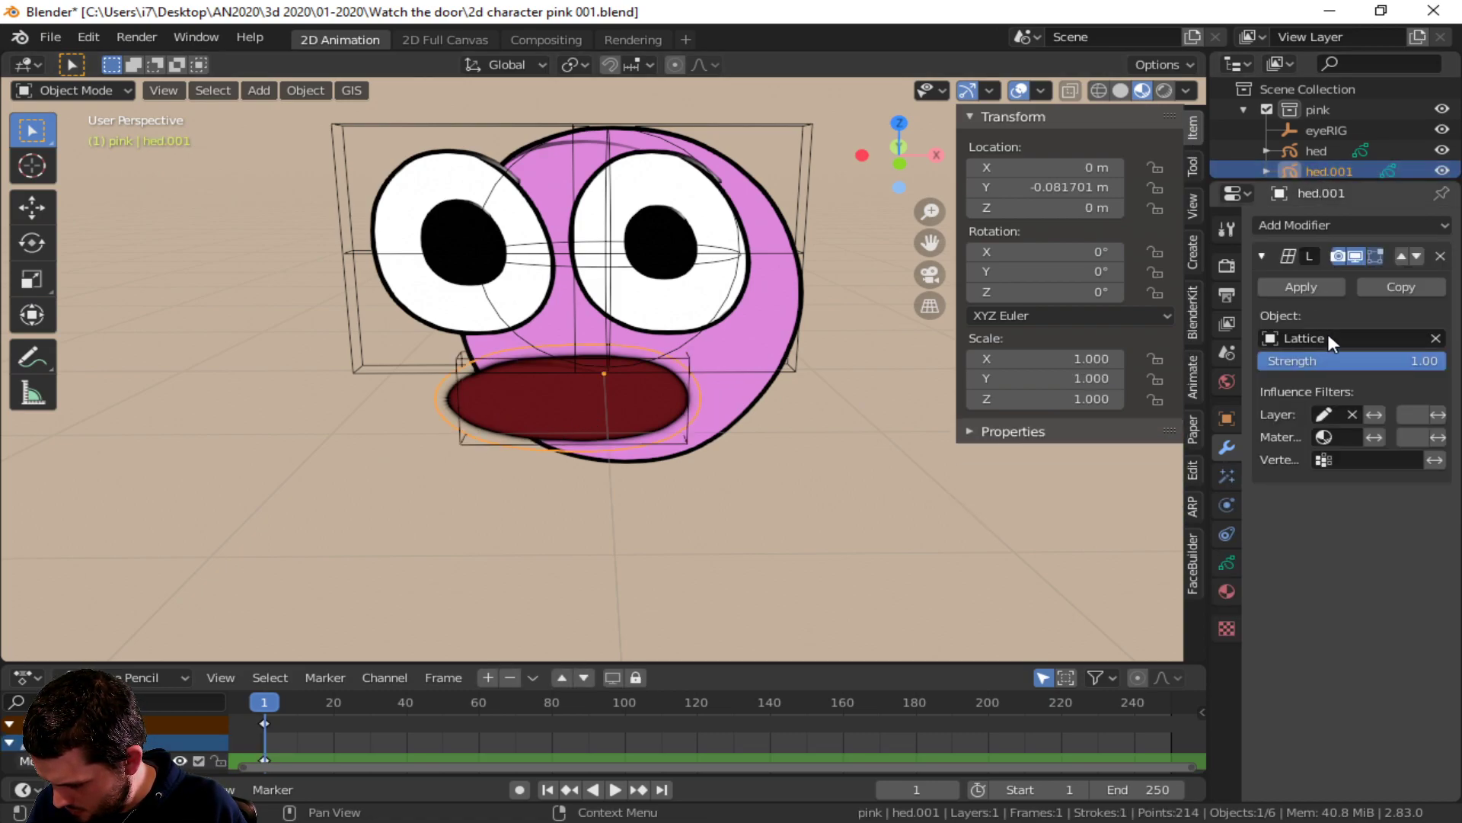
{"action": "left_click", "coordinate": [1351, 414]}
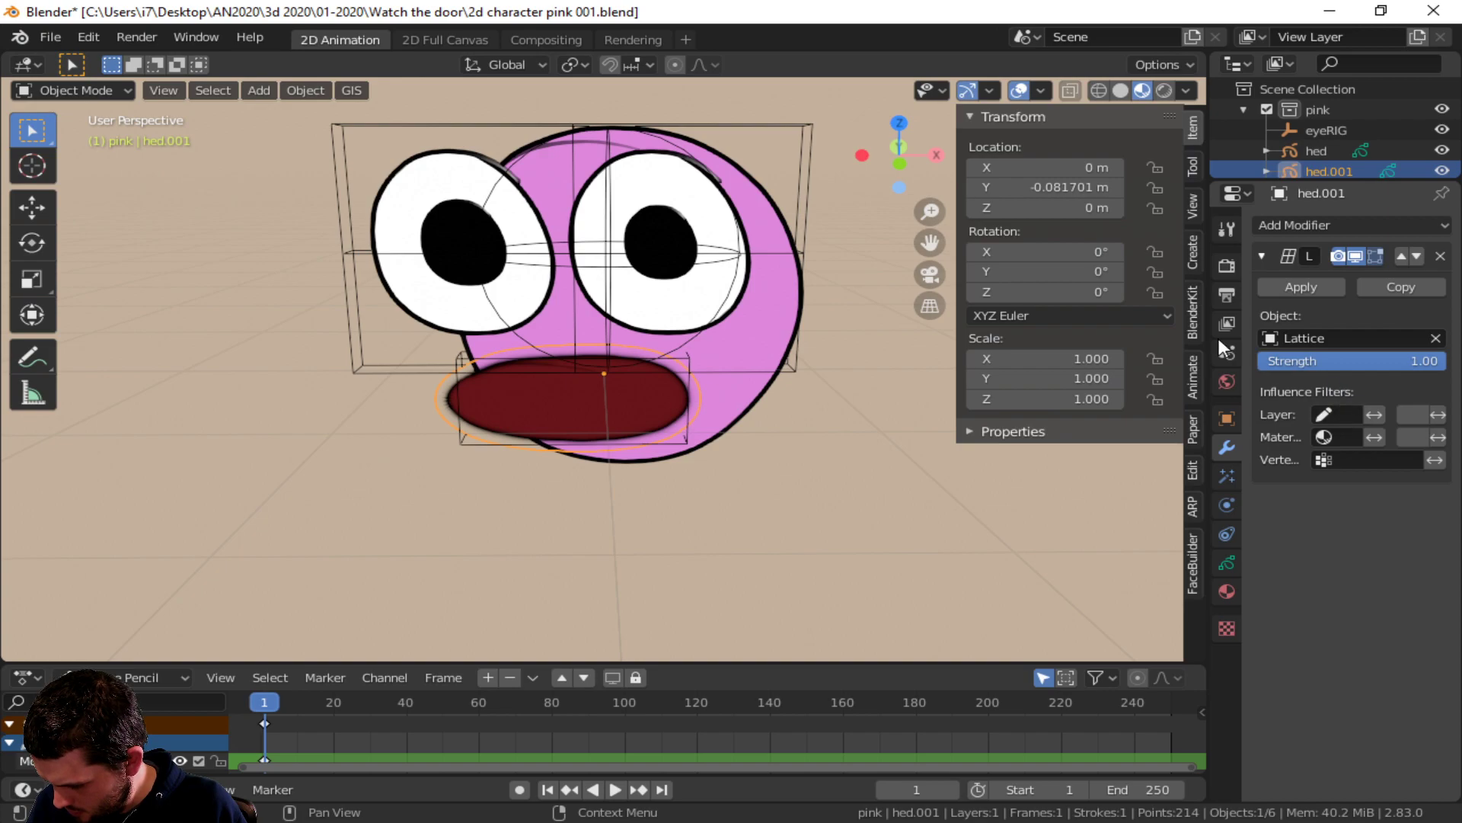
- Enlarge the outliner and change the target object of the mouth's Lattice modifier to Lattice.001
{"action": "left_click", "coordinate": [363, 118]}
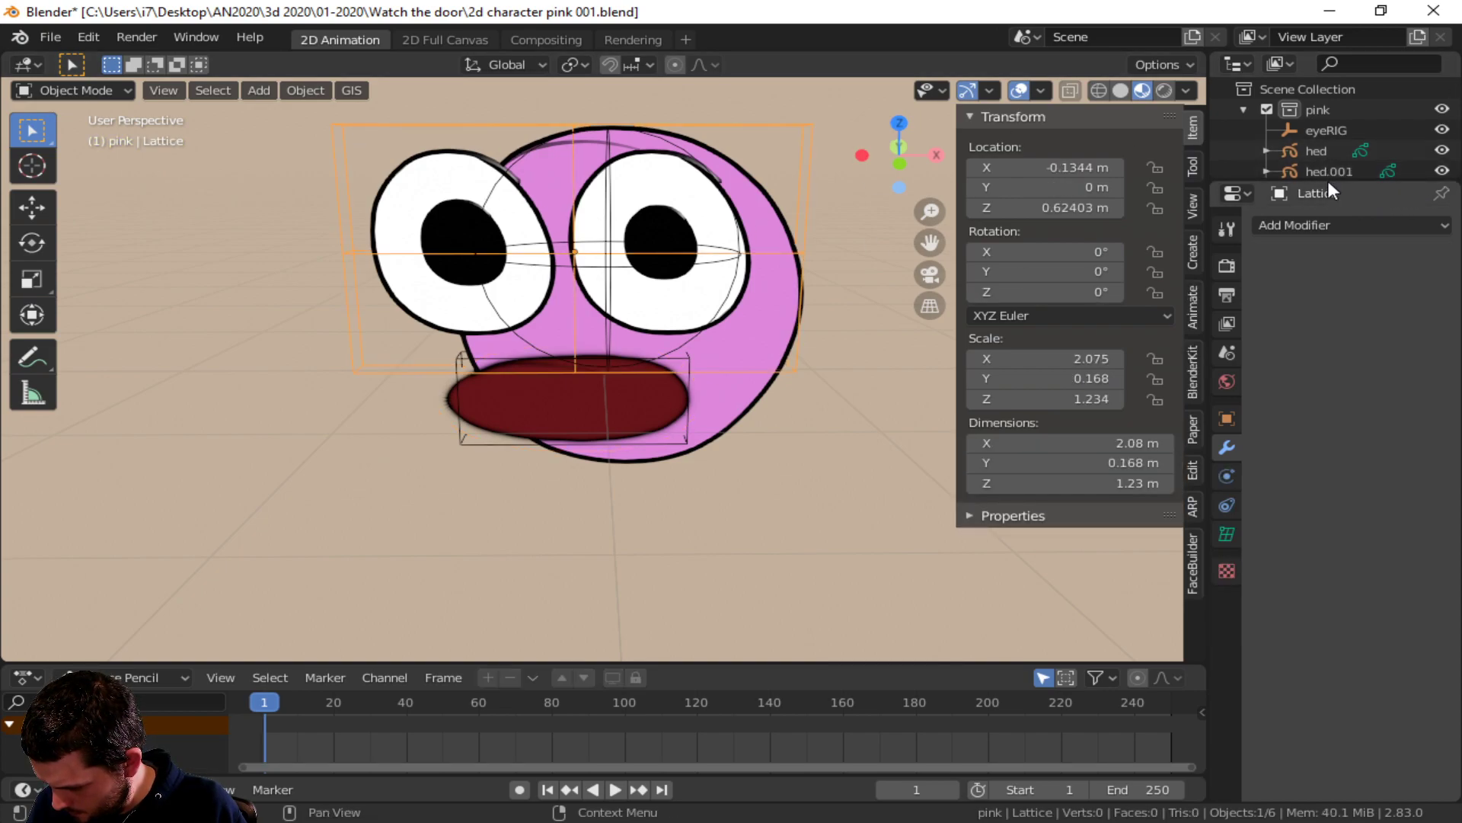
{"action": "left_click_drag", "start_coordinate": [1329, 182], "coordinate": [1330, 328]}
{"action": "left_click", "coordinate": [1332, 208]}
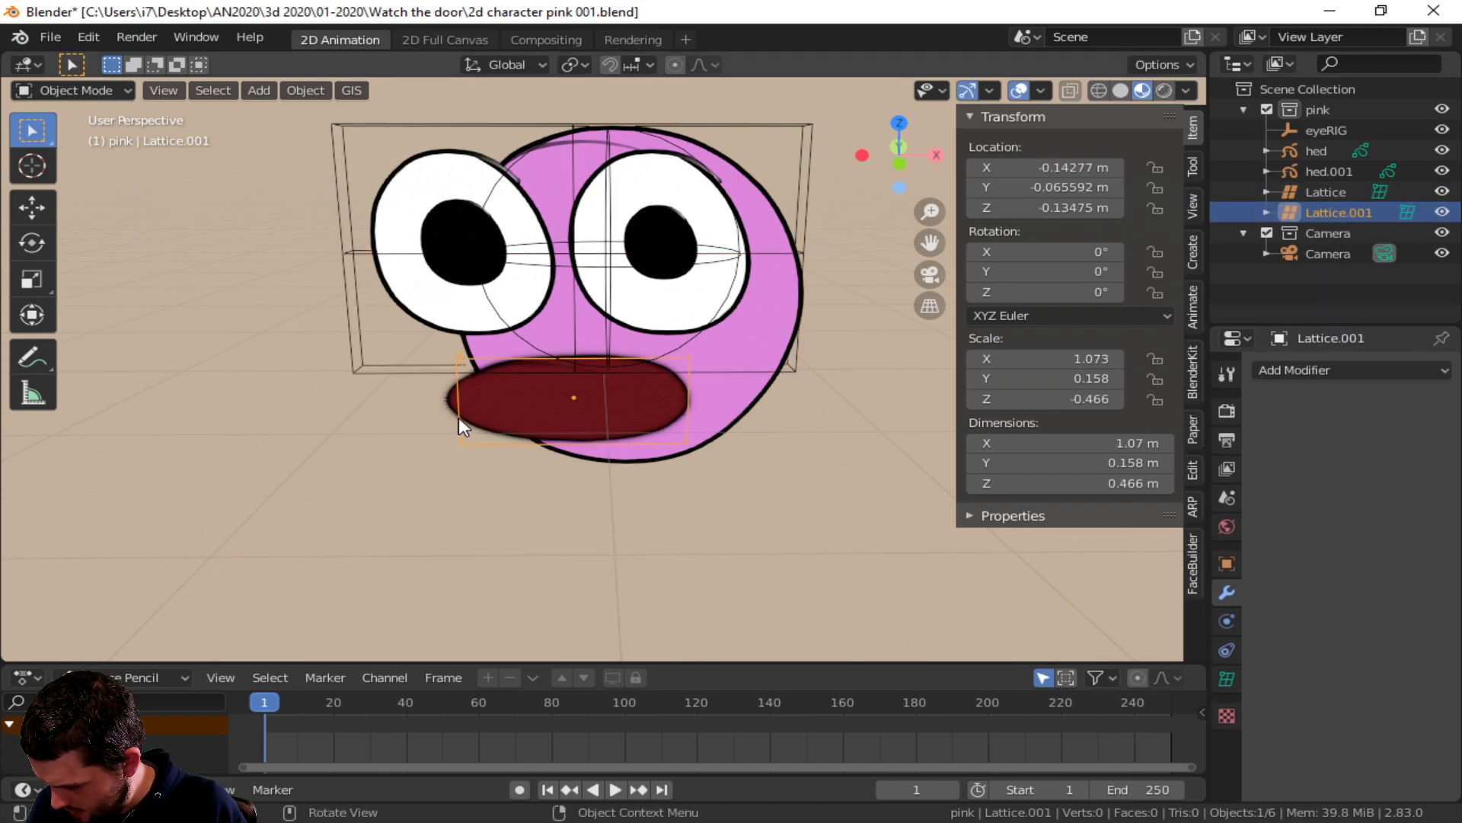
{"action": "left_click", "coordinate": [447, 400]}
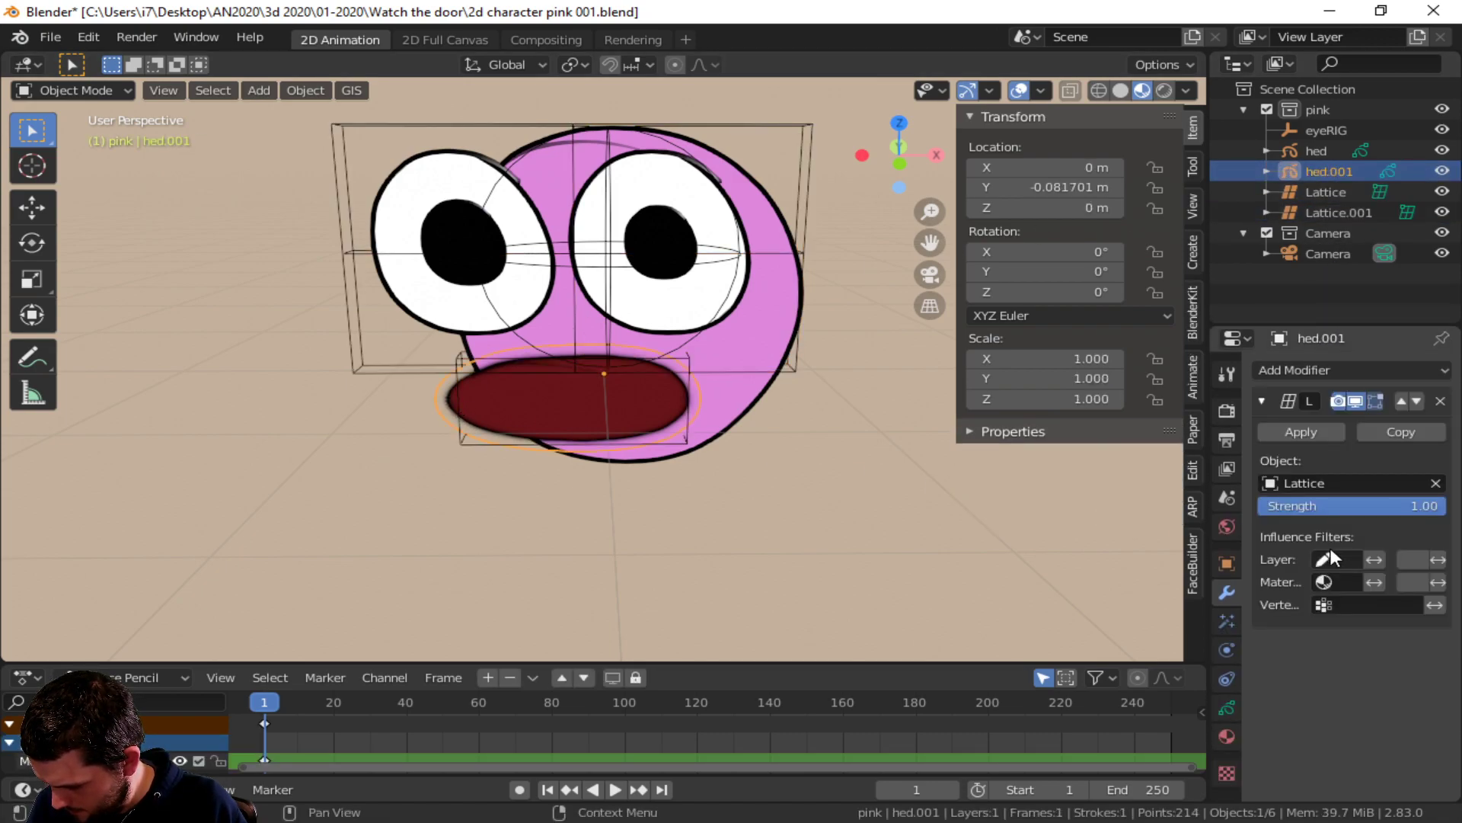
{"action": "left_click", "coordinate": [1436, 483]}
{"action": "left_click", "coordinate": [1329, 483]}
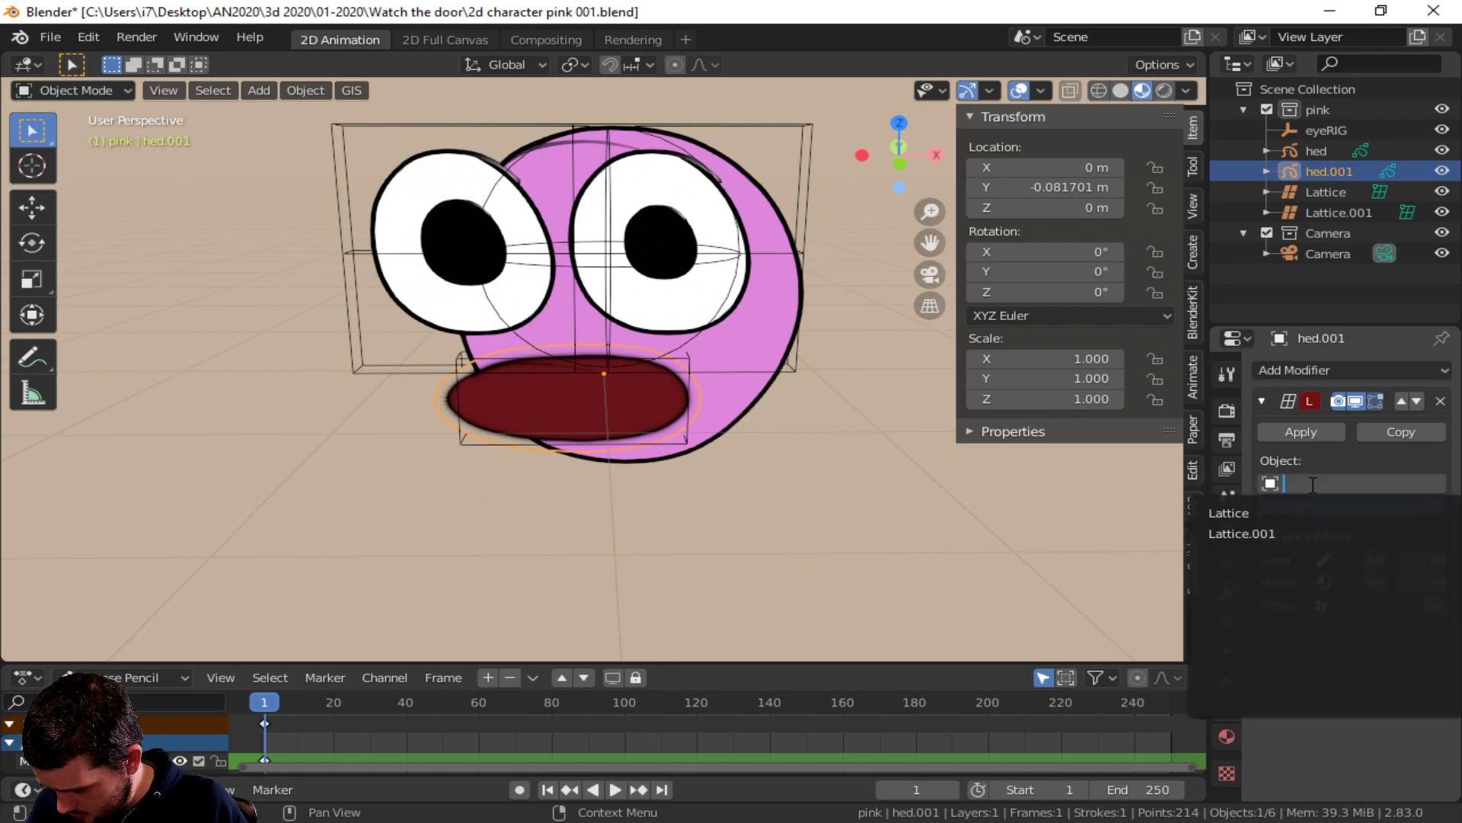
{"action": "left_click", "coordinate": [1242, 533]}
- Rename Lattice.001 to Lattice.mouth
{"action": "double_click", "coordinate": [1337, 215]}
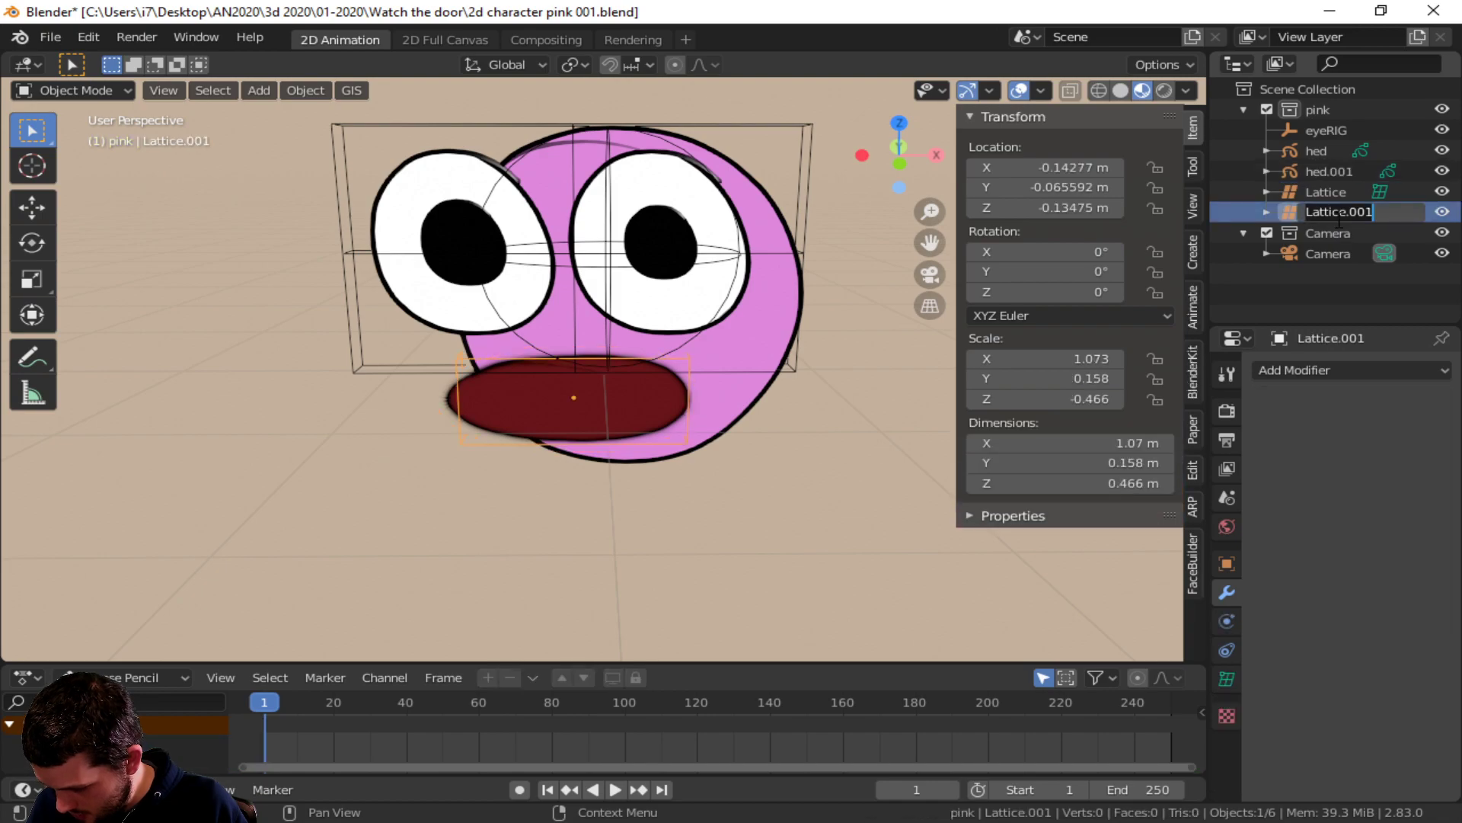
{"action": "key", "text": "End"}
{"action": "key", "text": "BackSpace"}
{"action": "key", "text": "BackSpace"}
{"action": "key", "text": "BackSpace"}
{"action": "key", "text": "BackSpace"}
{"action": "type", "text": ".mouth"}
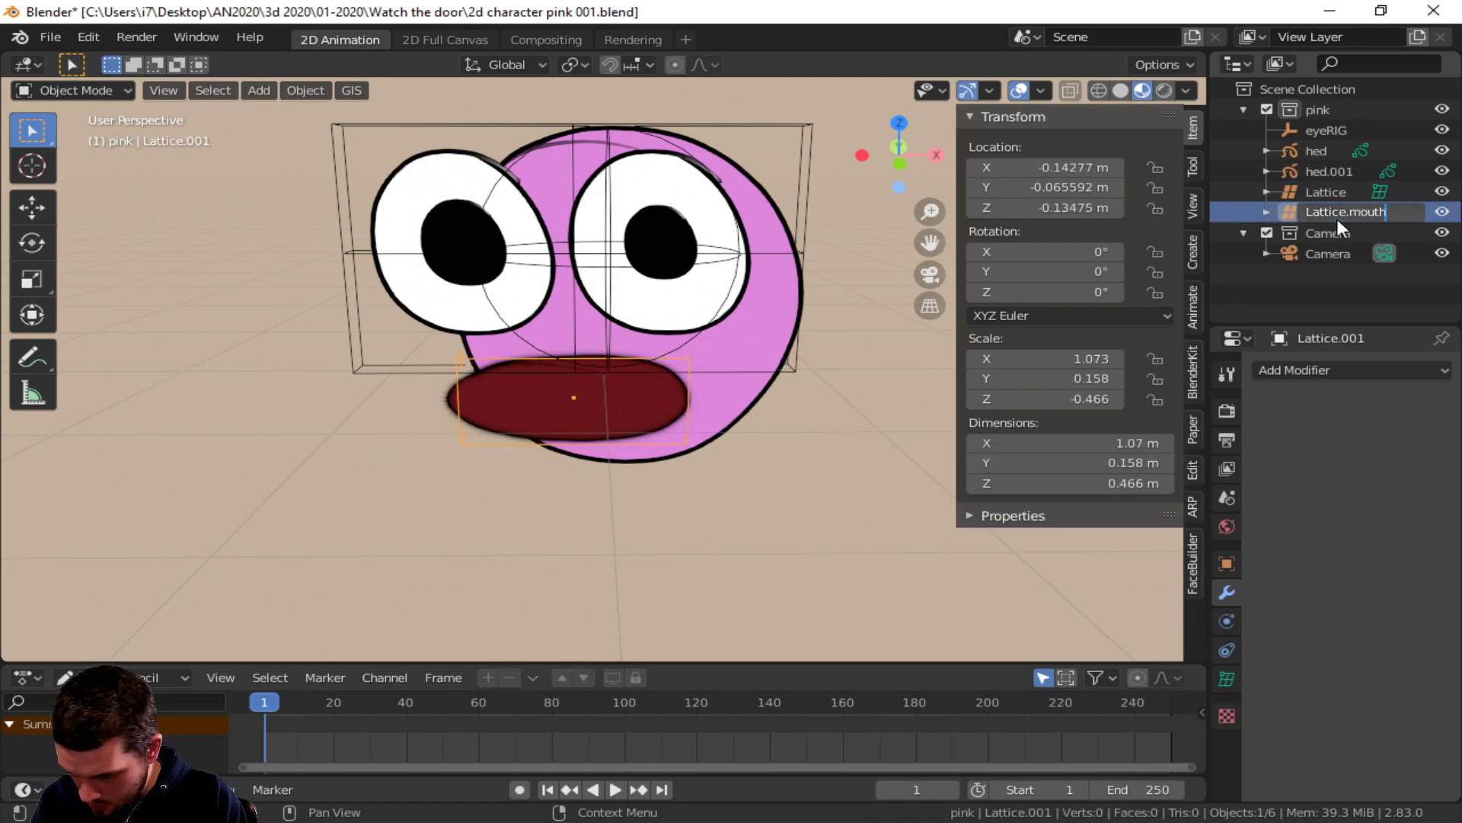
{"action": "key", "text": "Return"}
- Rename the Lattice object around the eyes to Lattice.eyelids
{"action": "double_click", "coordinate": [1346, 190]}
{"action": "key", "text": "End"}
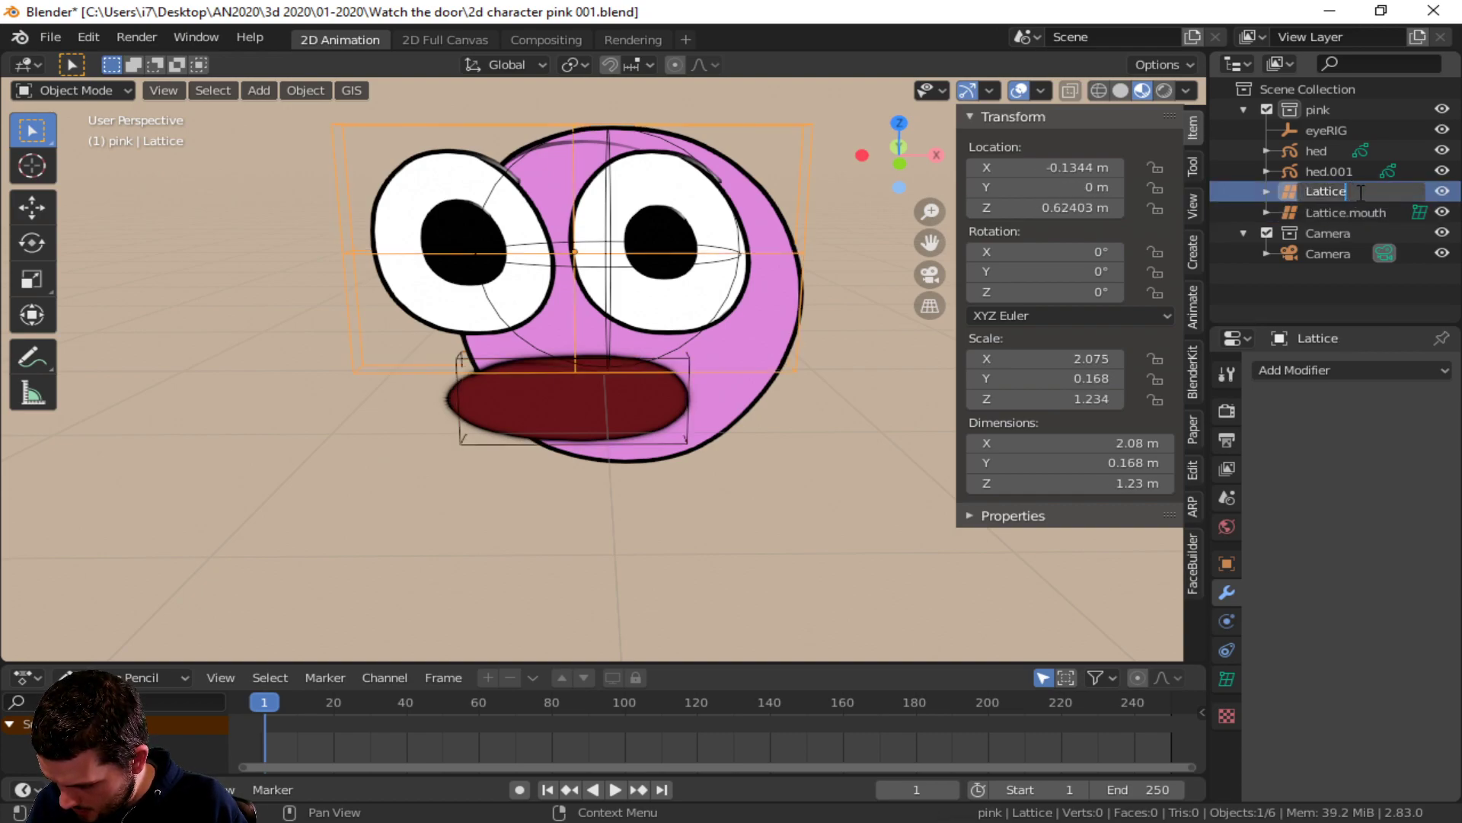
{"action": "type", "text": ".eyelid"}
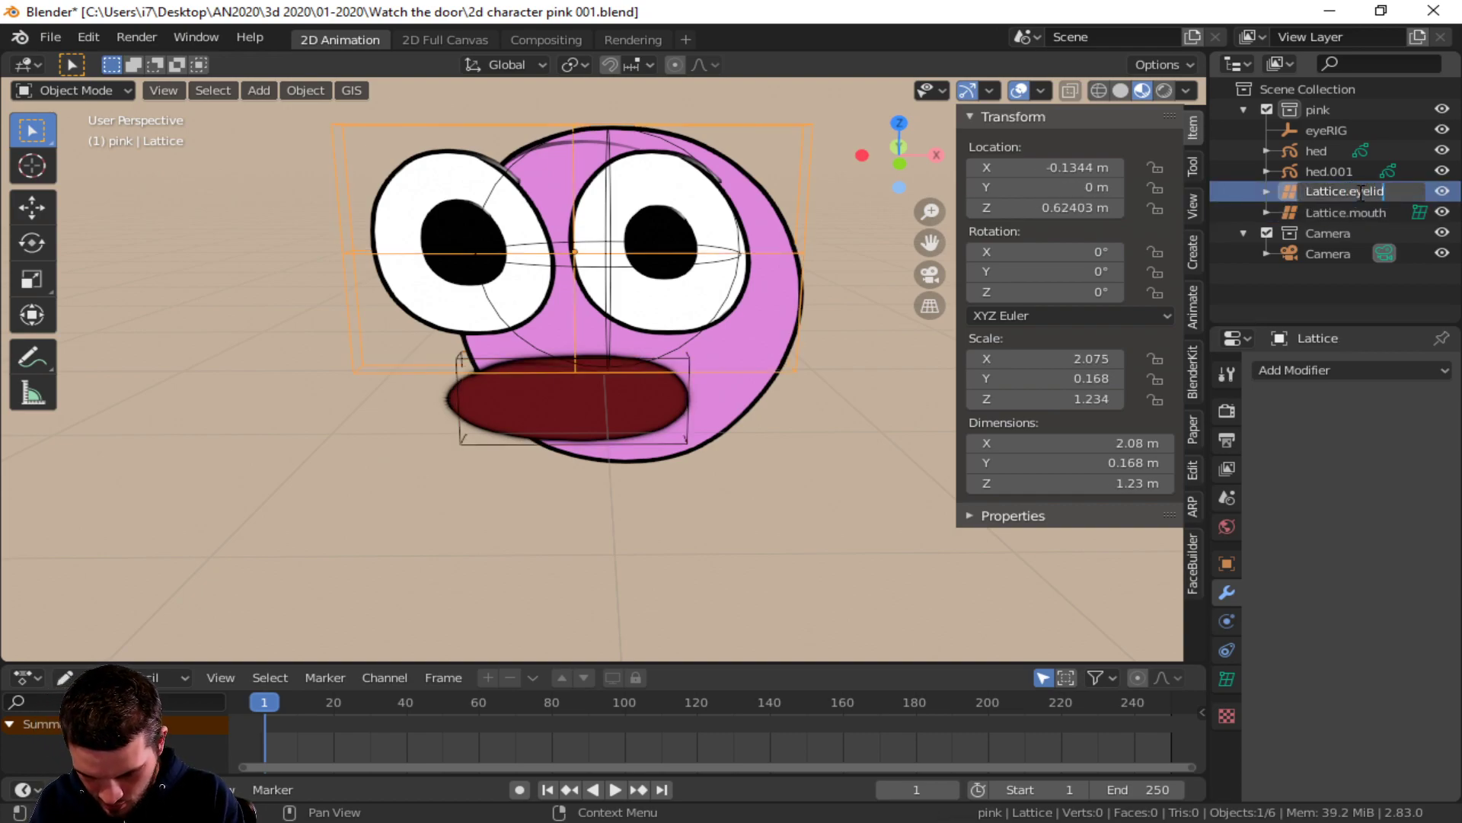
{"action": "type", "text": "s"}
{"action": "key", "text": "Return"}
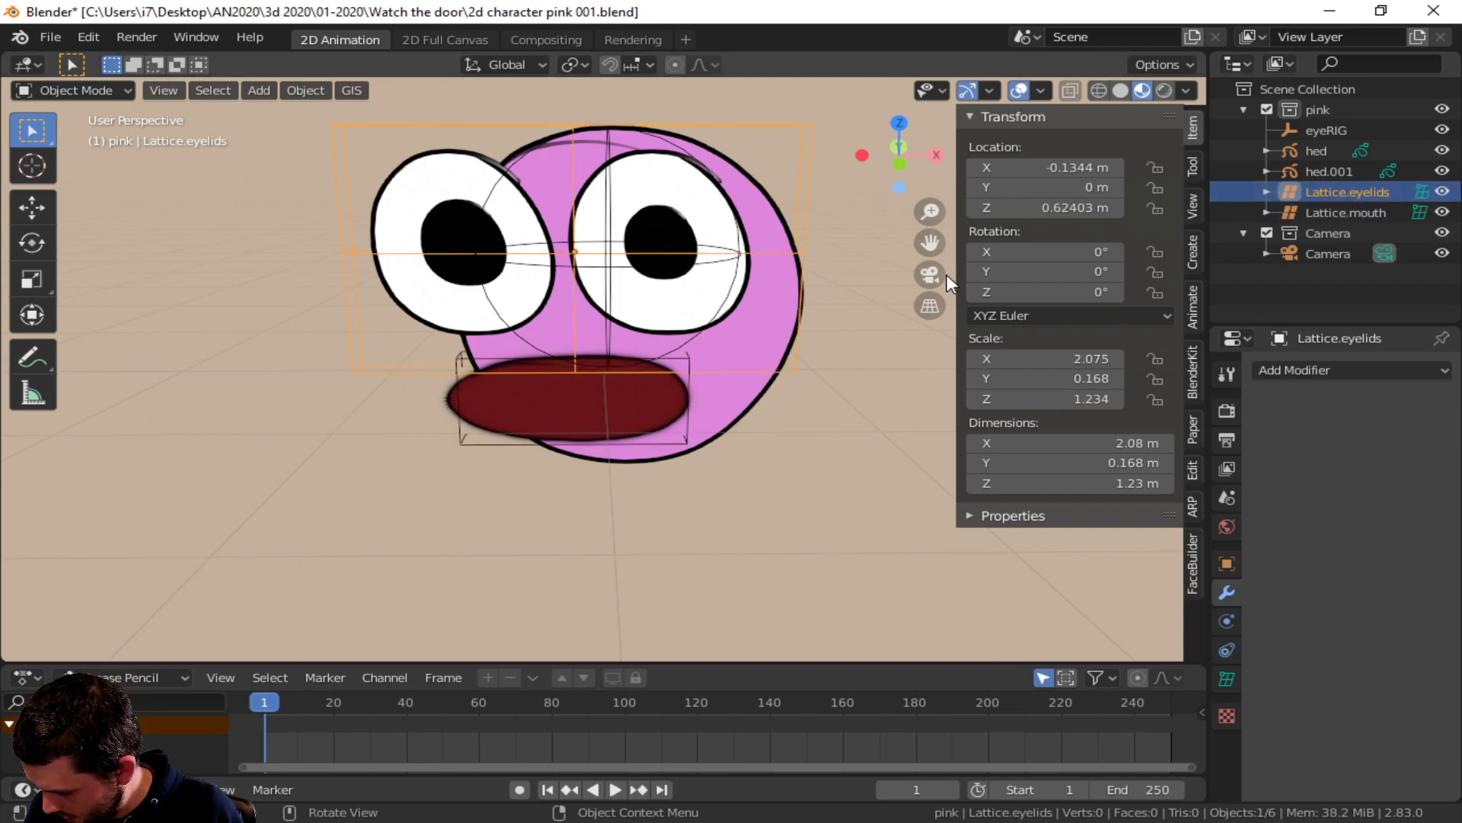
- Add a Basis shape key and a second shape key to Lattice.mouth, along with one vertex group
{"action": "left_click", "coordinate": [773, 559]}
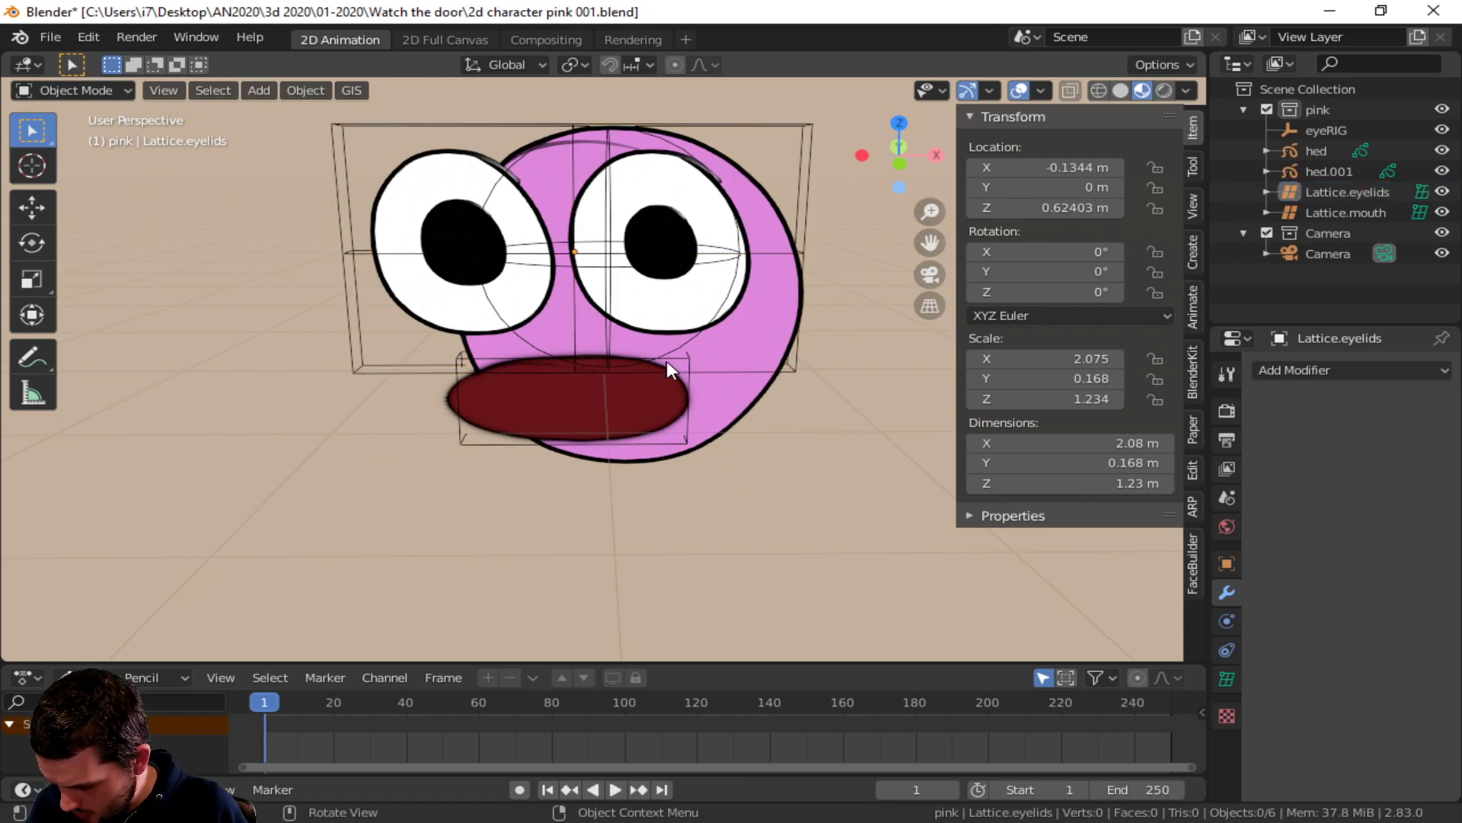
{"action": "left_click", "coordinate": [669, 454]}
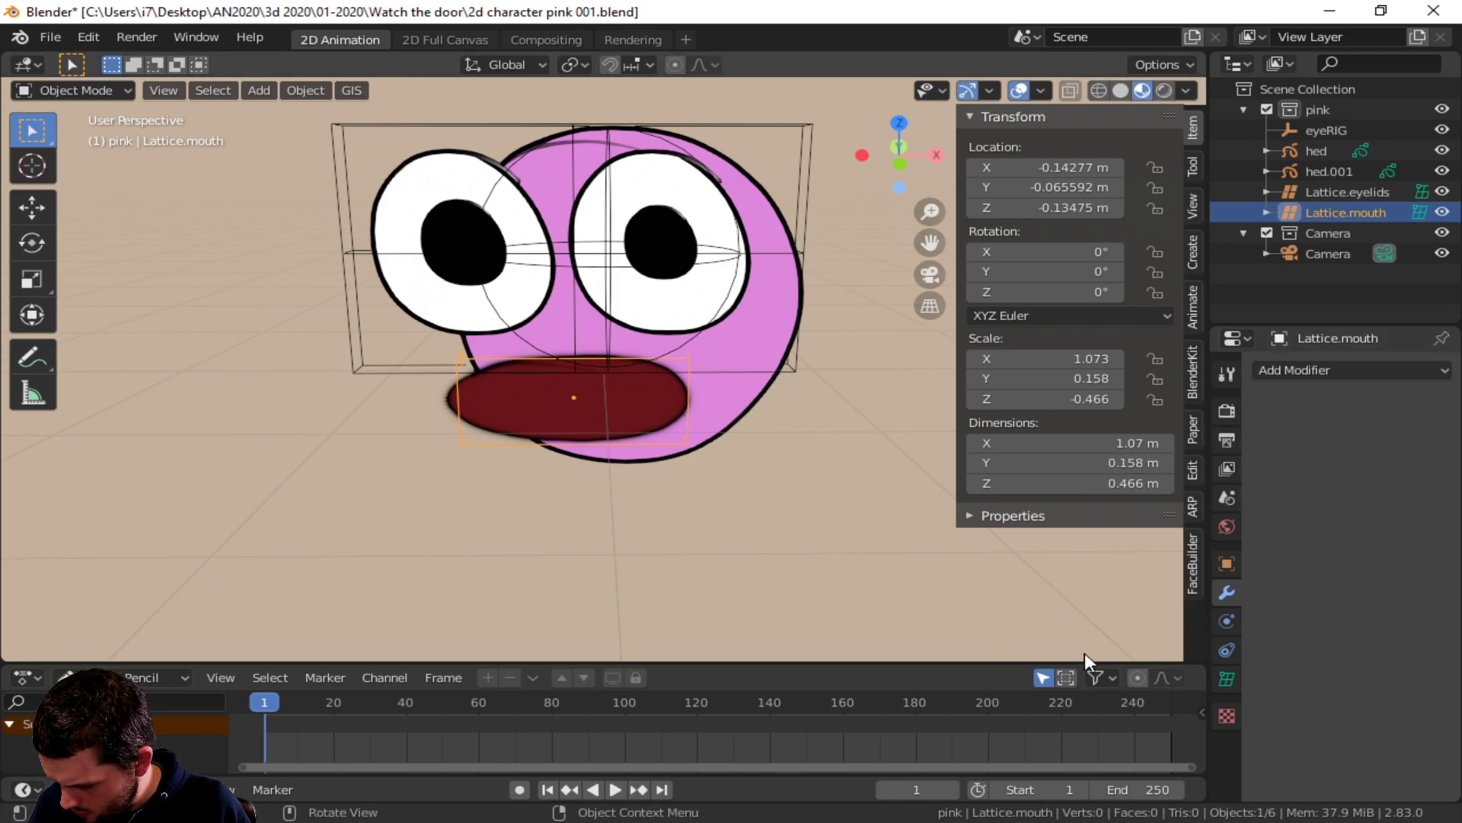
{"action": "left_click", "coordinate": [1228, 678]}
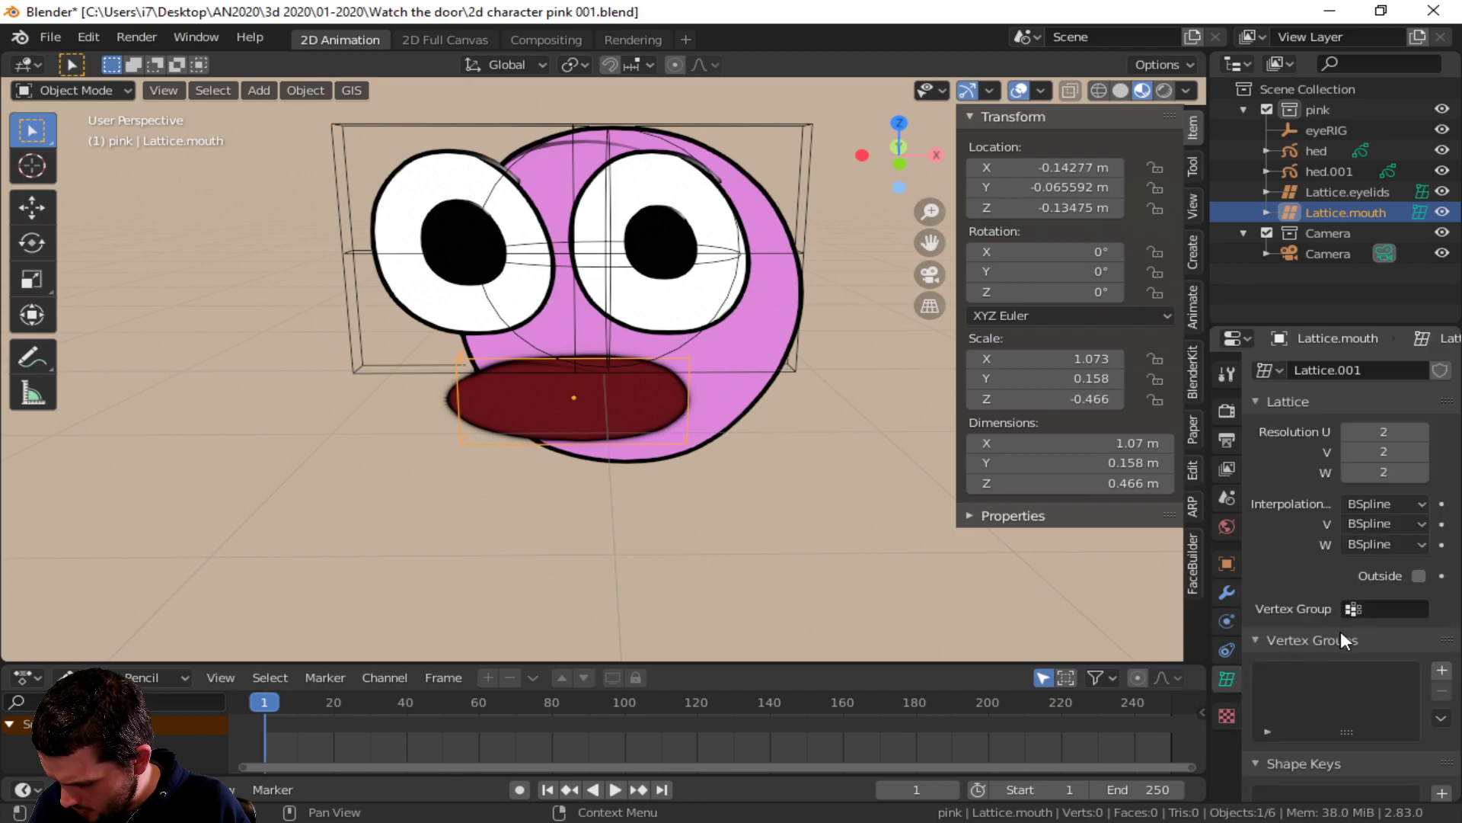
{"action": "scroll", "coordinate": [1392, 706], "scroll_direction": "down", "scroll_amount": 5}
{"action": "left_click", "coordinate": [1442, 629]}
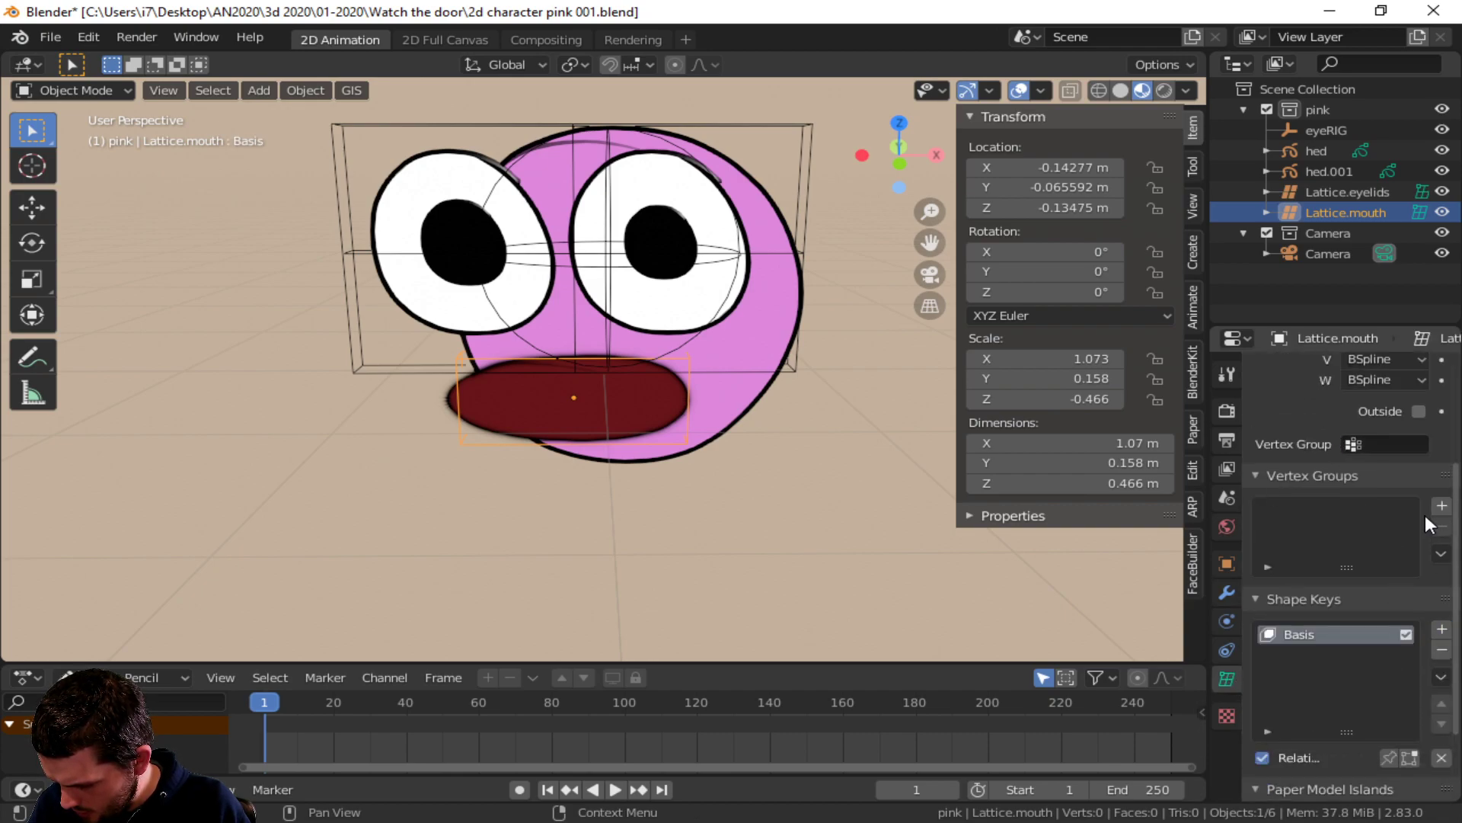
{"action": "left_click", "coordinate": [1442, 506]}
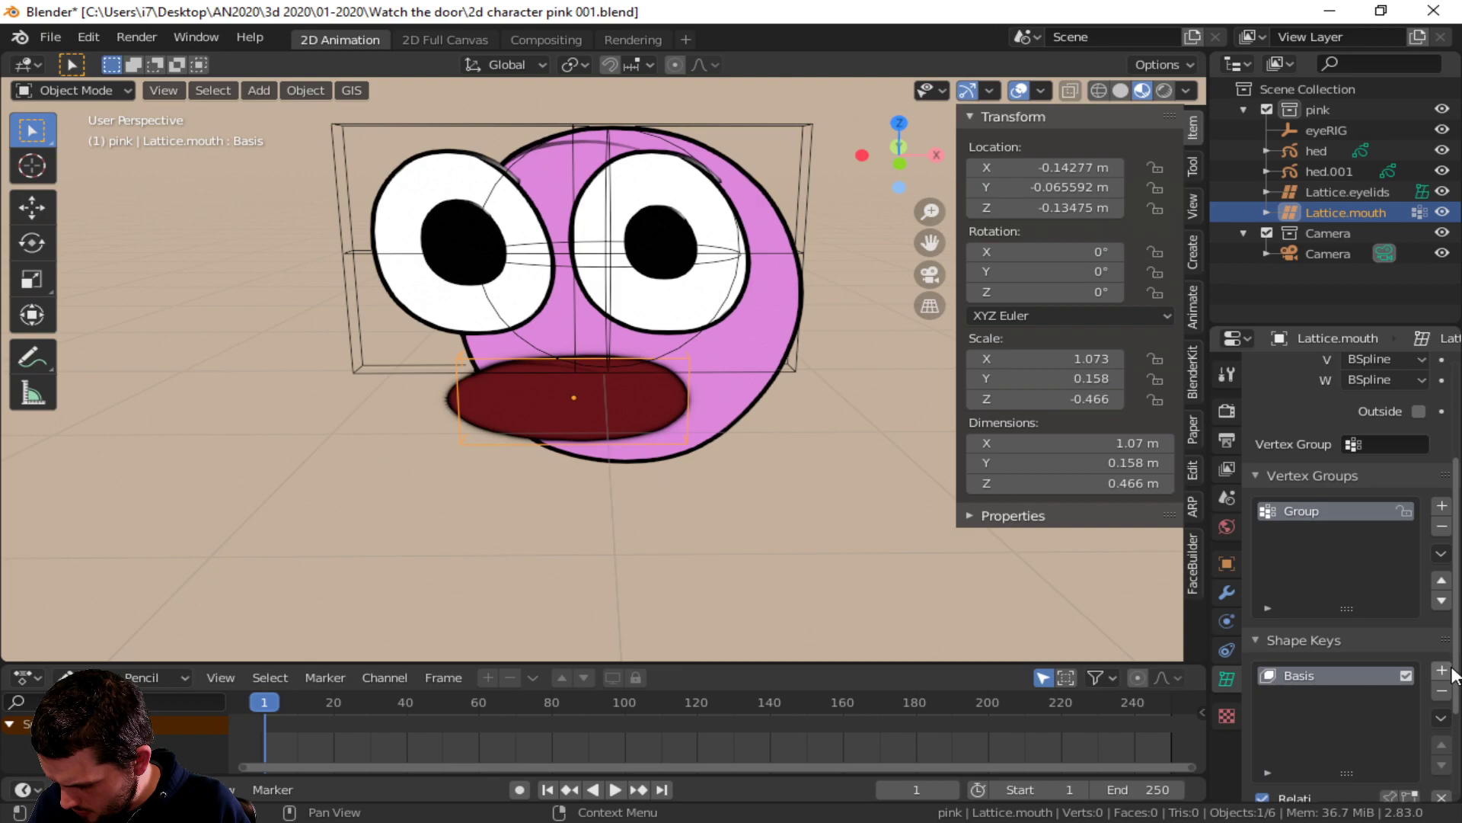
{"action": "left_click", "coordinate": [1442, 671]}
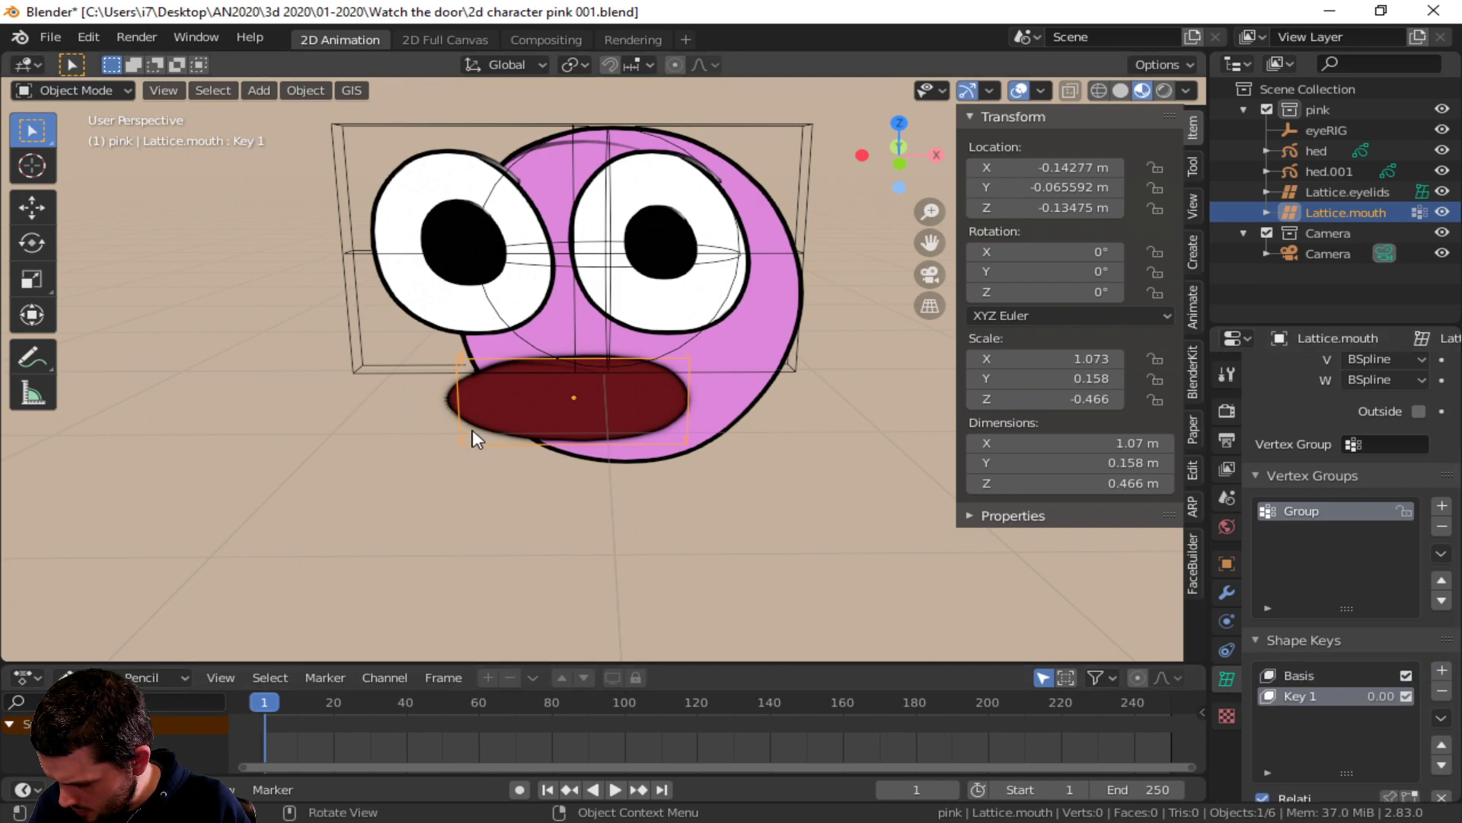
- Flatten all points of the mouth lattice along Z to about 0.2 m high in Key 1, closing the mouth, and return to Object Mode
{"action": "left_click", "coordinate": [105, 87]}
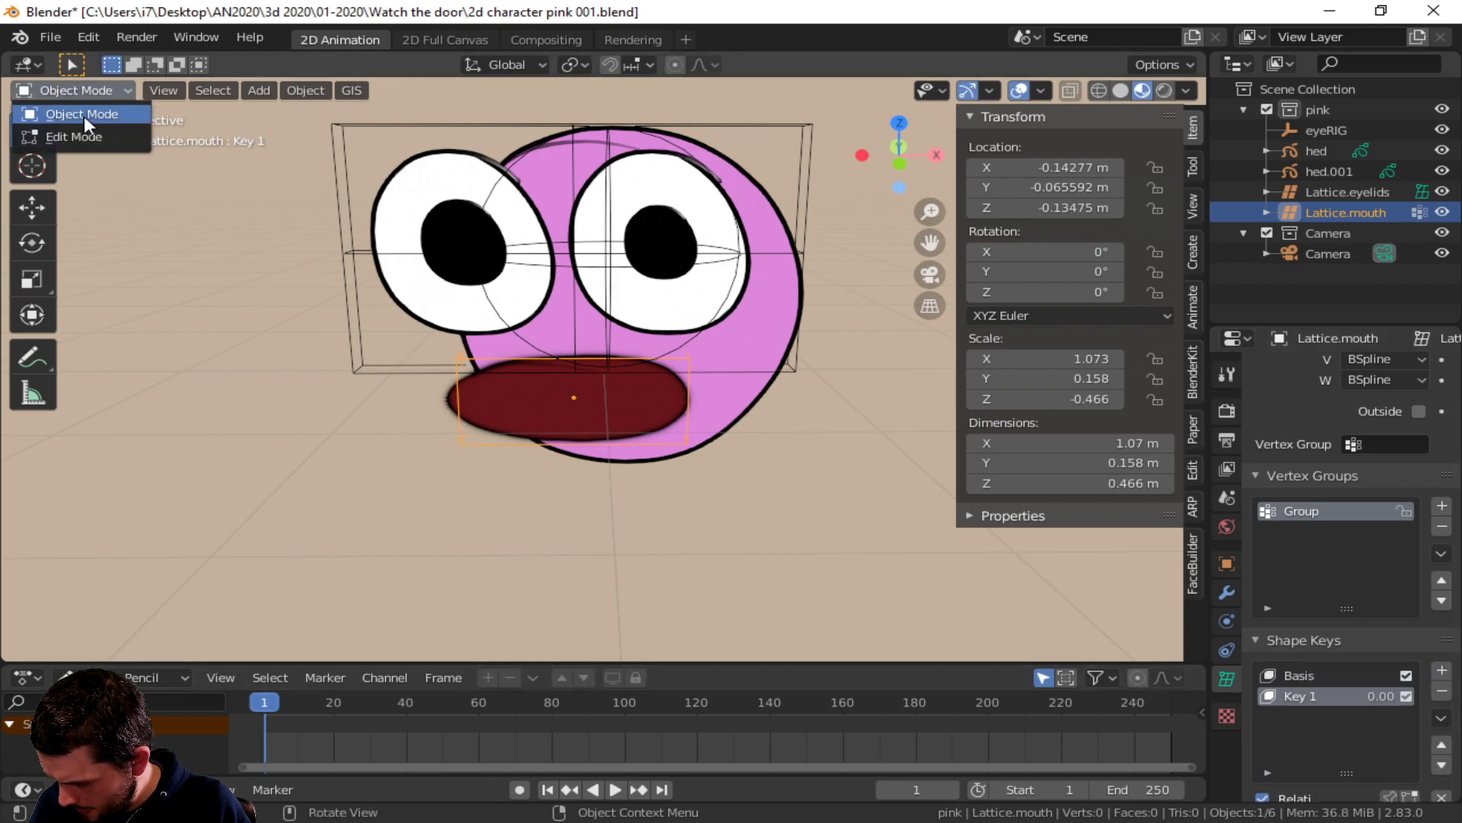
{"action": "left_click", "coordinate": [74, 137]}
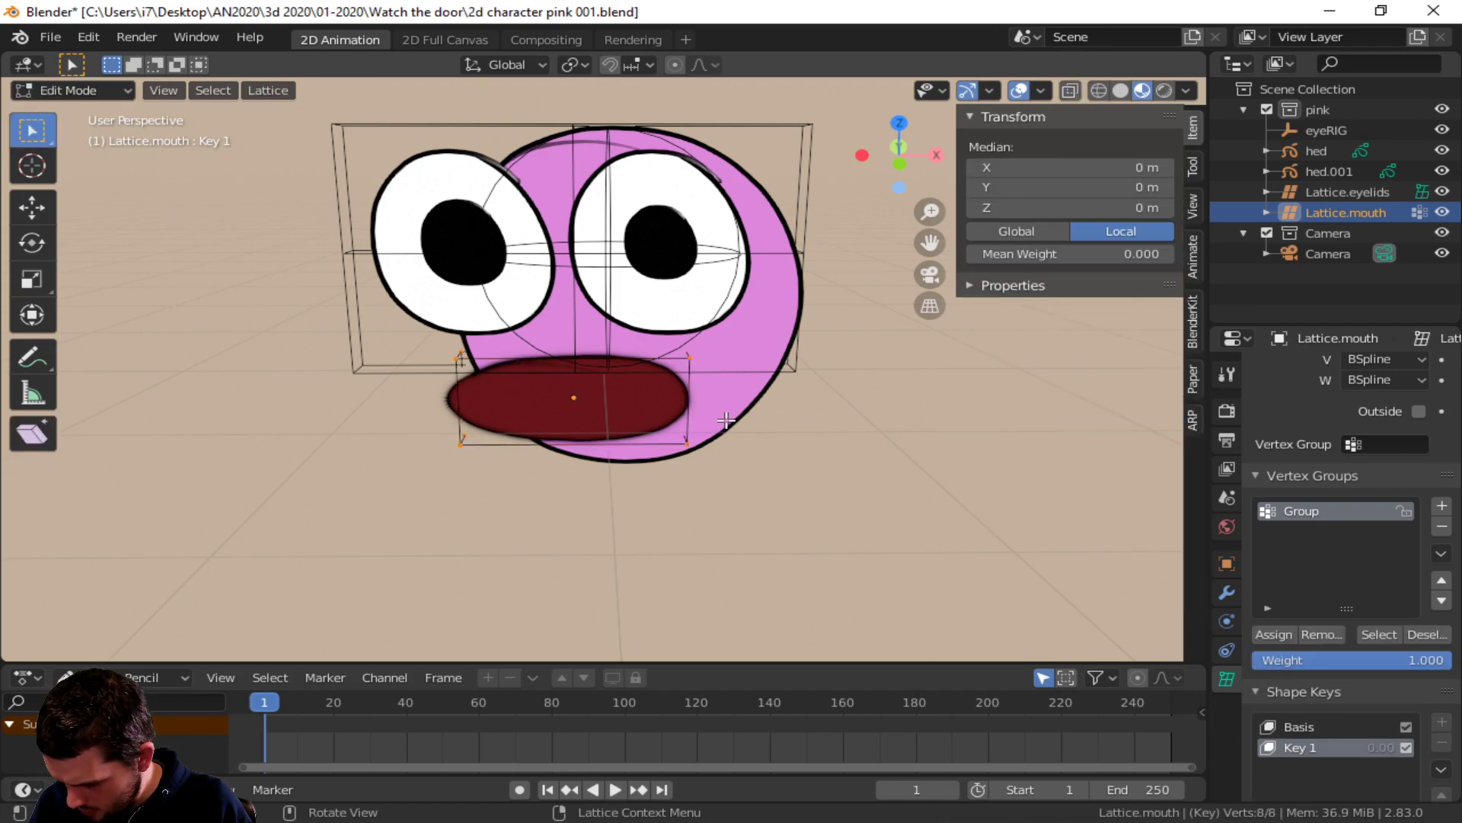
{"action": "key", "text": "s"}
{"action": "key", "text": "z"}
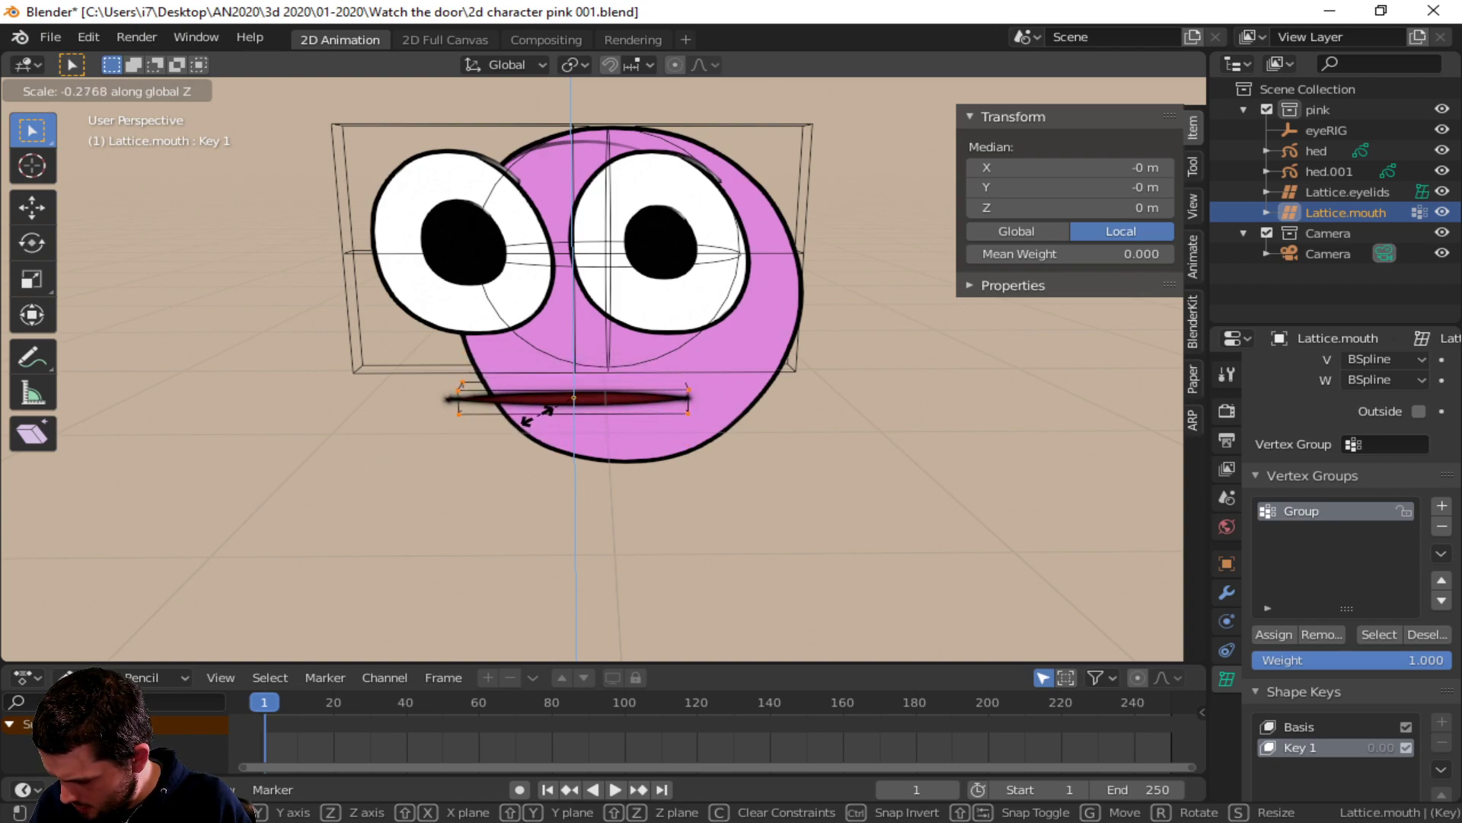
{"action": "left_click", "coordinate": [514, 416]}
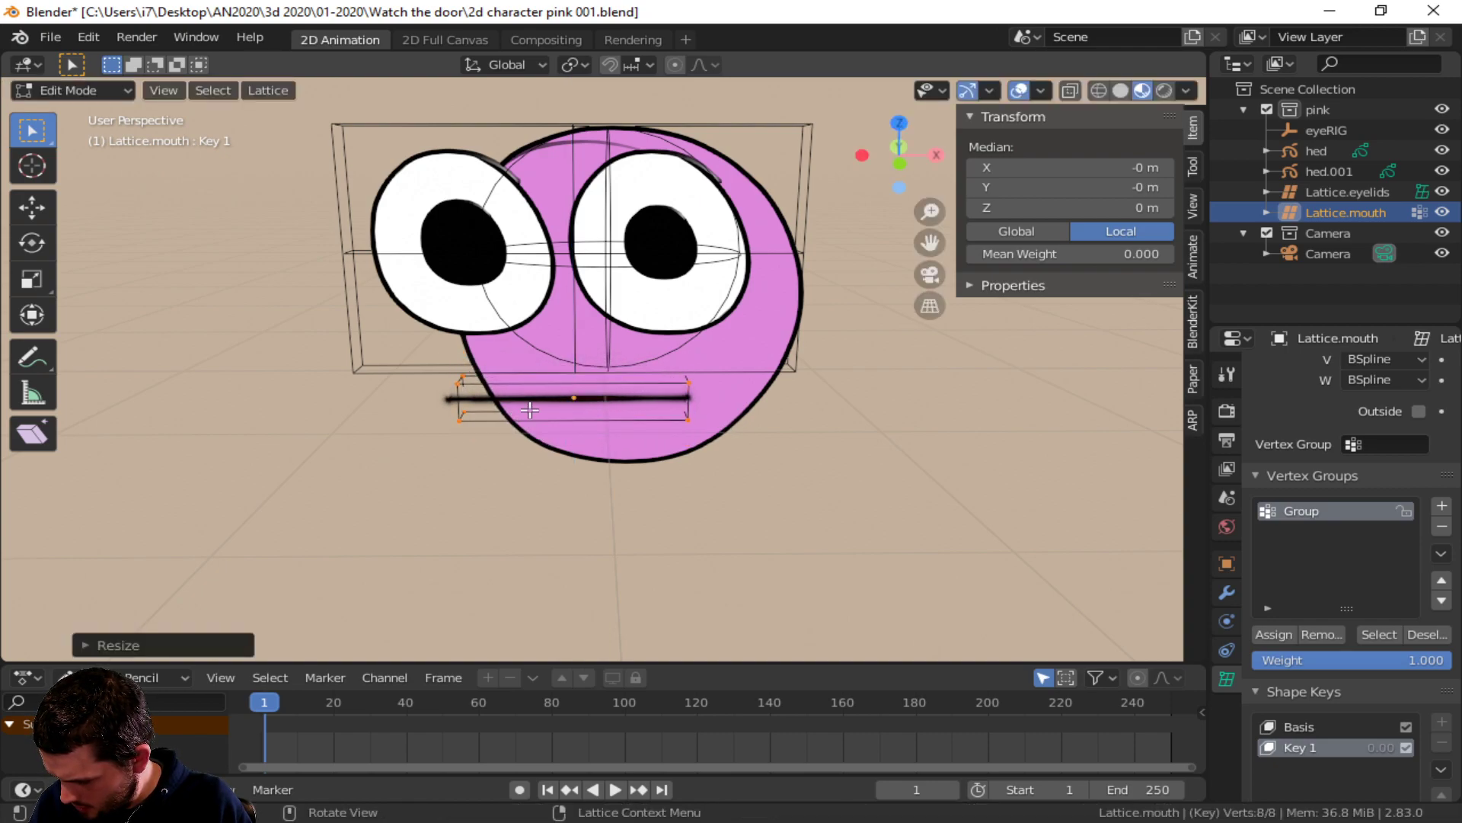
{"action": "left_click", "coordinate": [53, 93]}
{"action": "left_click", "coordinate": [54, 115]}
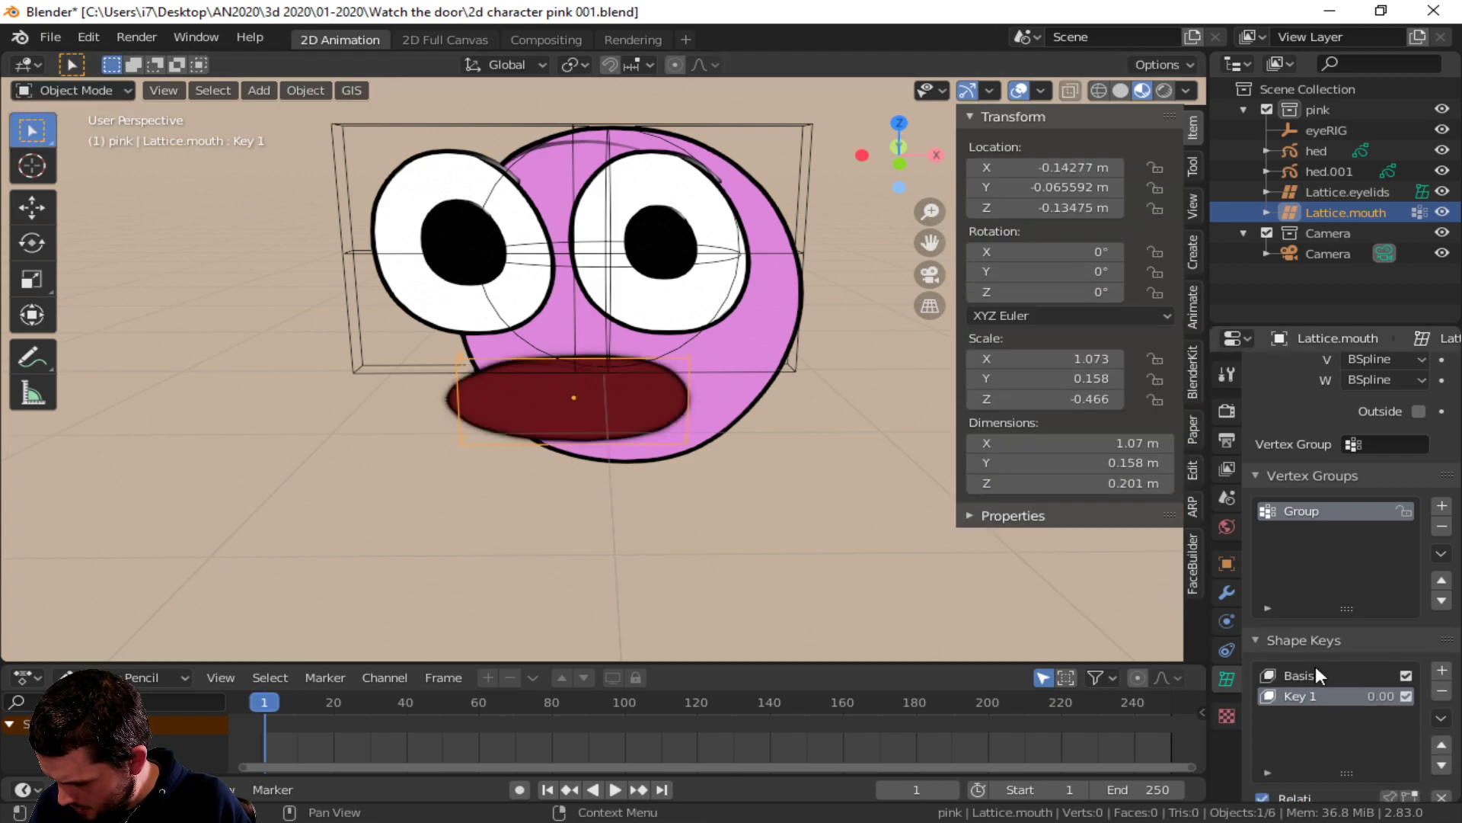
- Rename the mouth lattice's Key 1 shape key to closed and preview its effect, leaving its value at 0
{"action": "double_click", "coordinate": [1306, 694]}
{"action": "type", "text": "closed"}
{"action": "key", "text": "Return"}
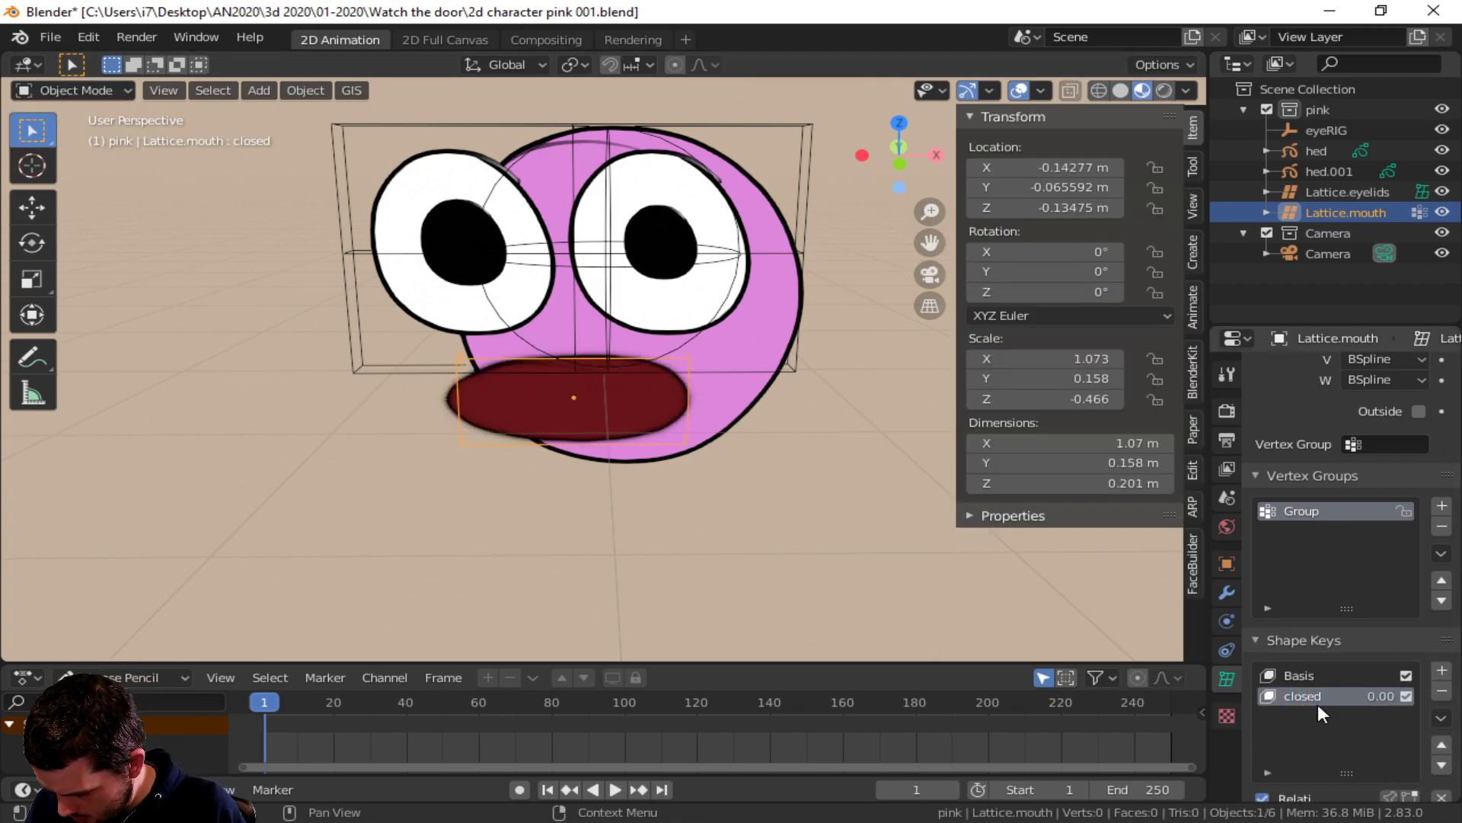
{"action": "scroll", "coordinate": [1388, 766], "scroll_direction": "down", "scroll_amount": 4}
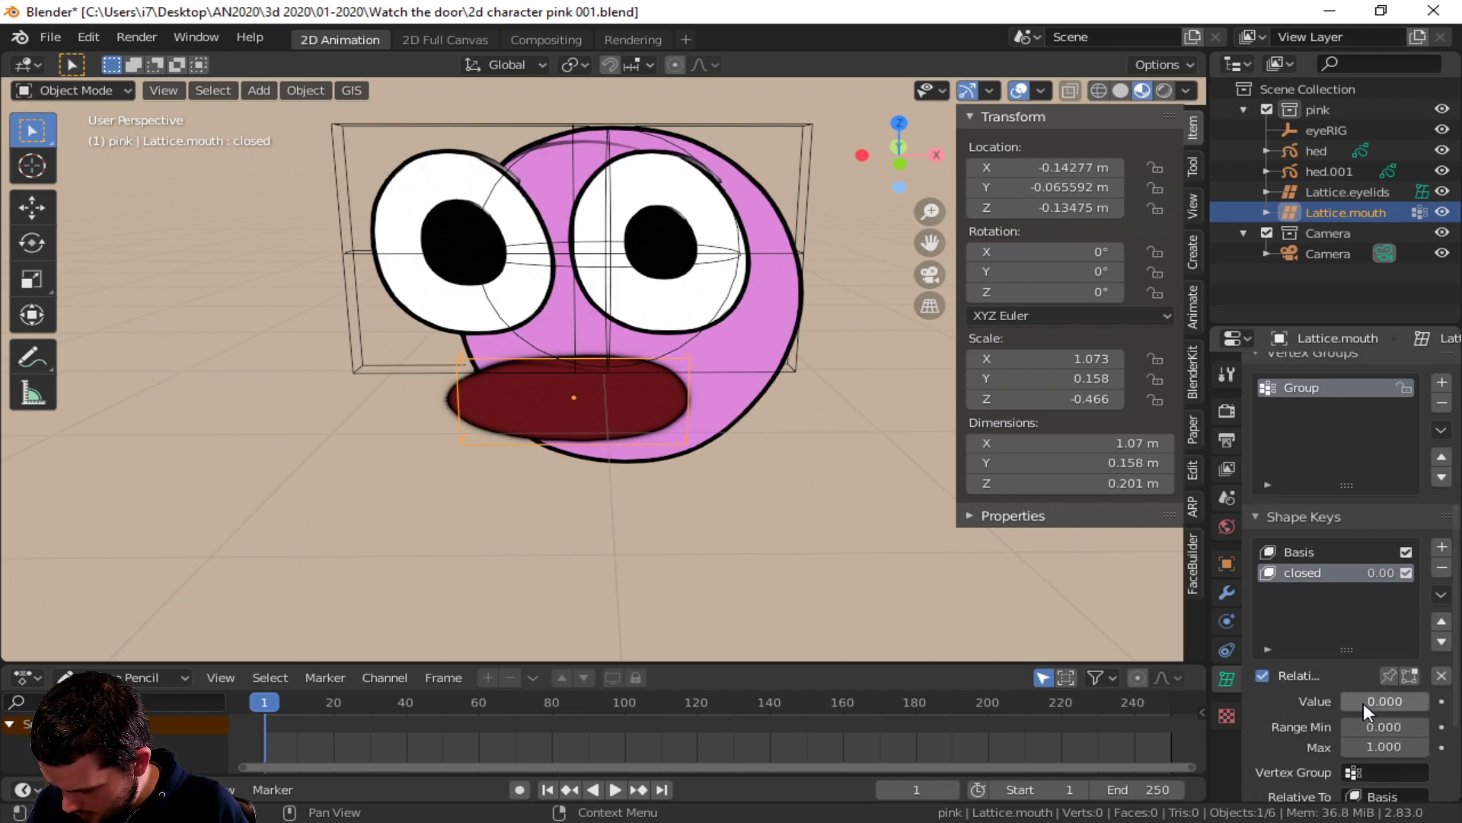
{"action": "mouse_move", "coordinate": [1360, 705]}
{"action": "left_mouse_down"}
{"action": "mouse_move", "coordinate": [1439, 705]}
{"action": "mouse_move", "coordinate": [1361, 705]}
{"action": "left_mouse_up"}
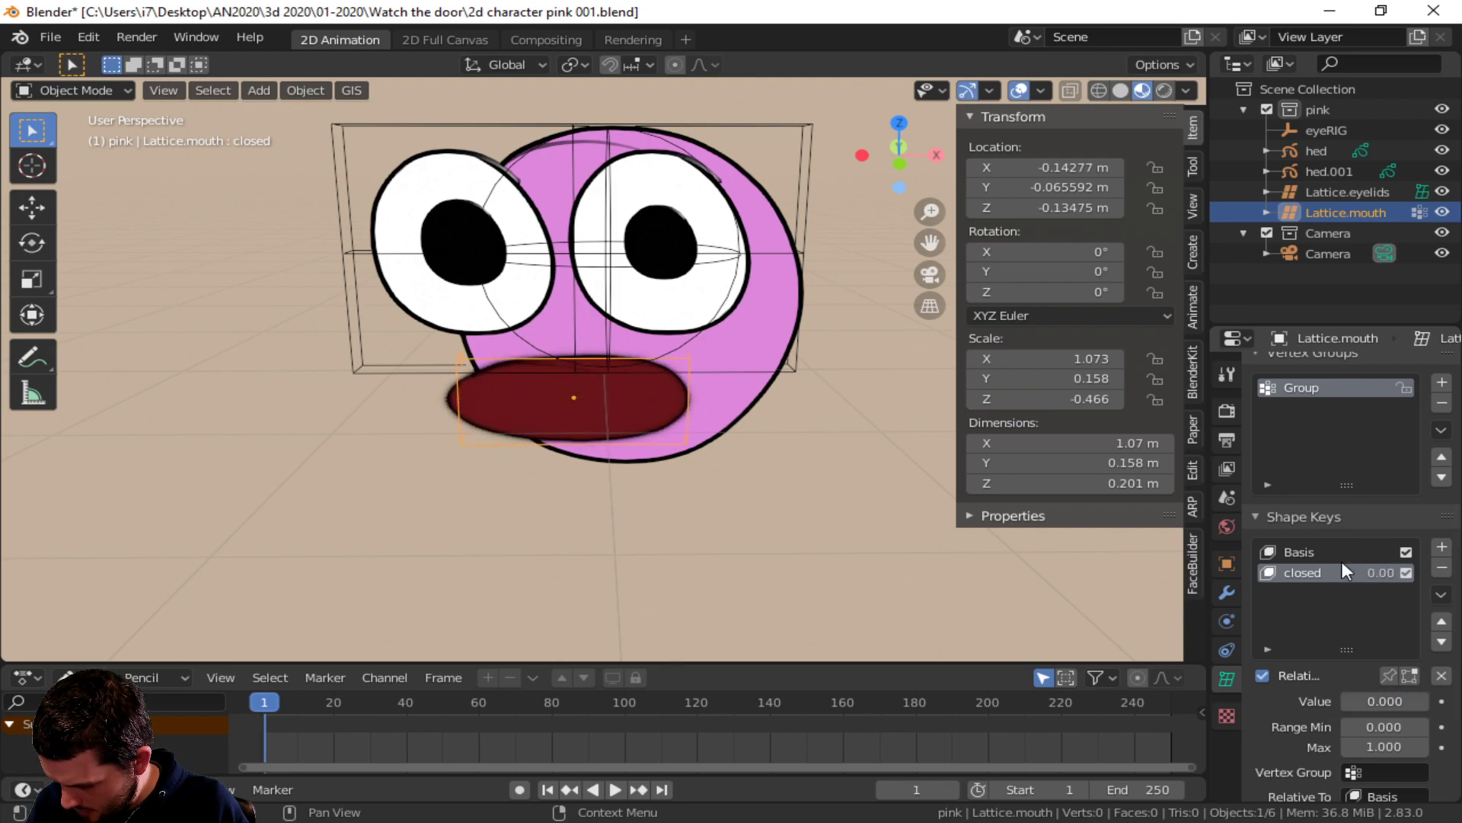
- Add another shape key and scale the mouth lattice to about 0.18 m along X and 0.59 m along Z for a round mouth
{"action": "left_click", "coordinate": [1442, 547]}
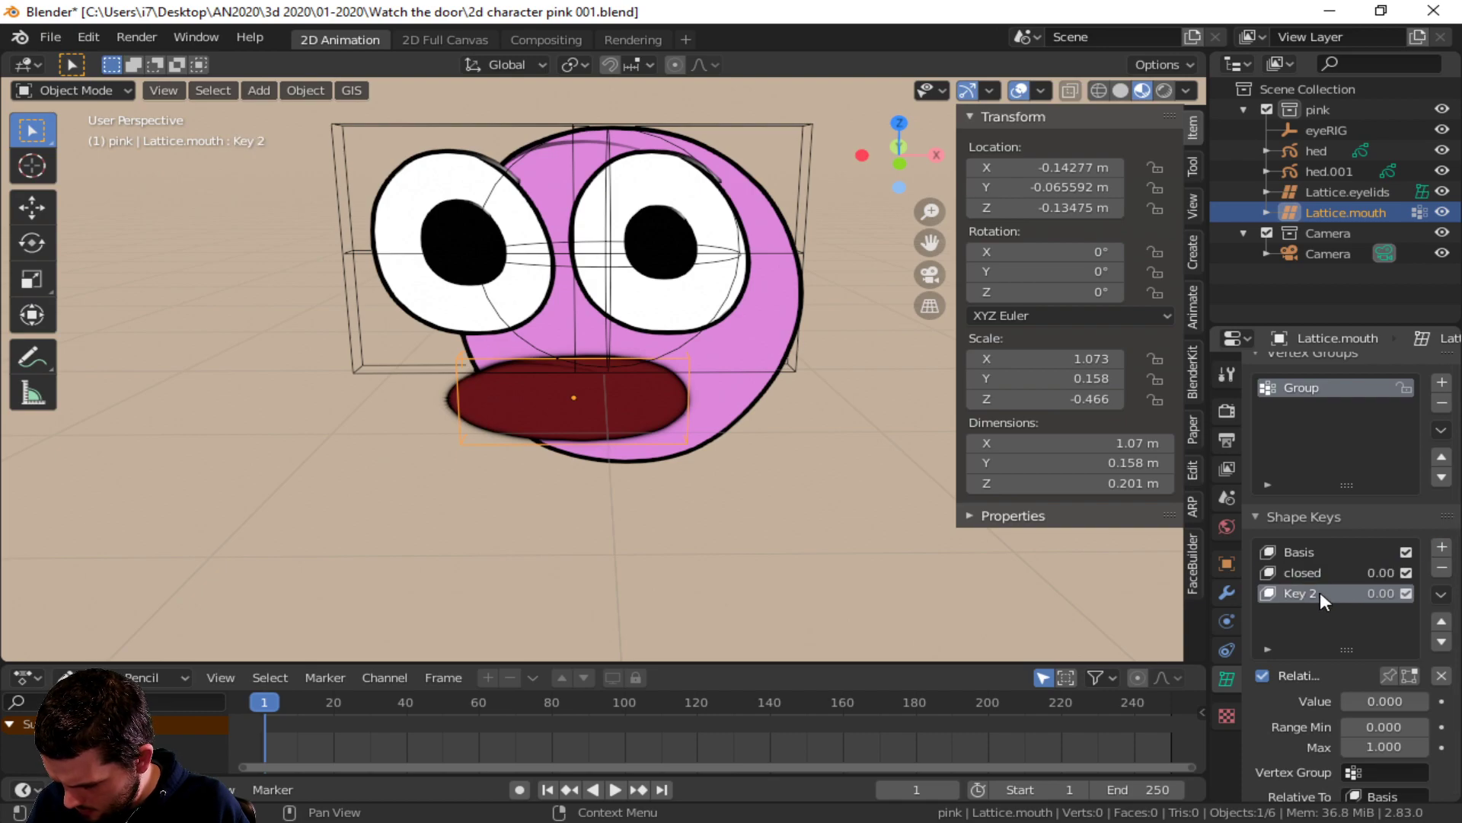
{"action": "key", "text": "Tab"}
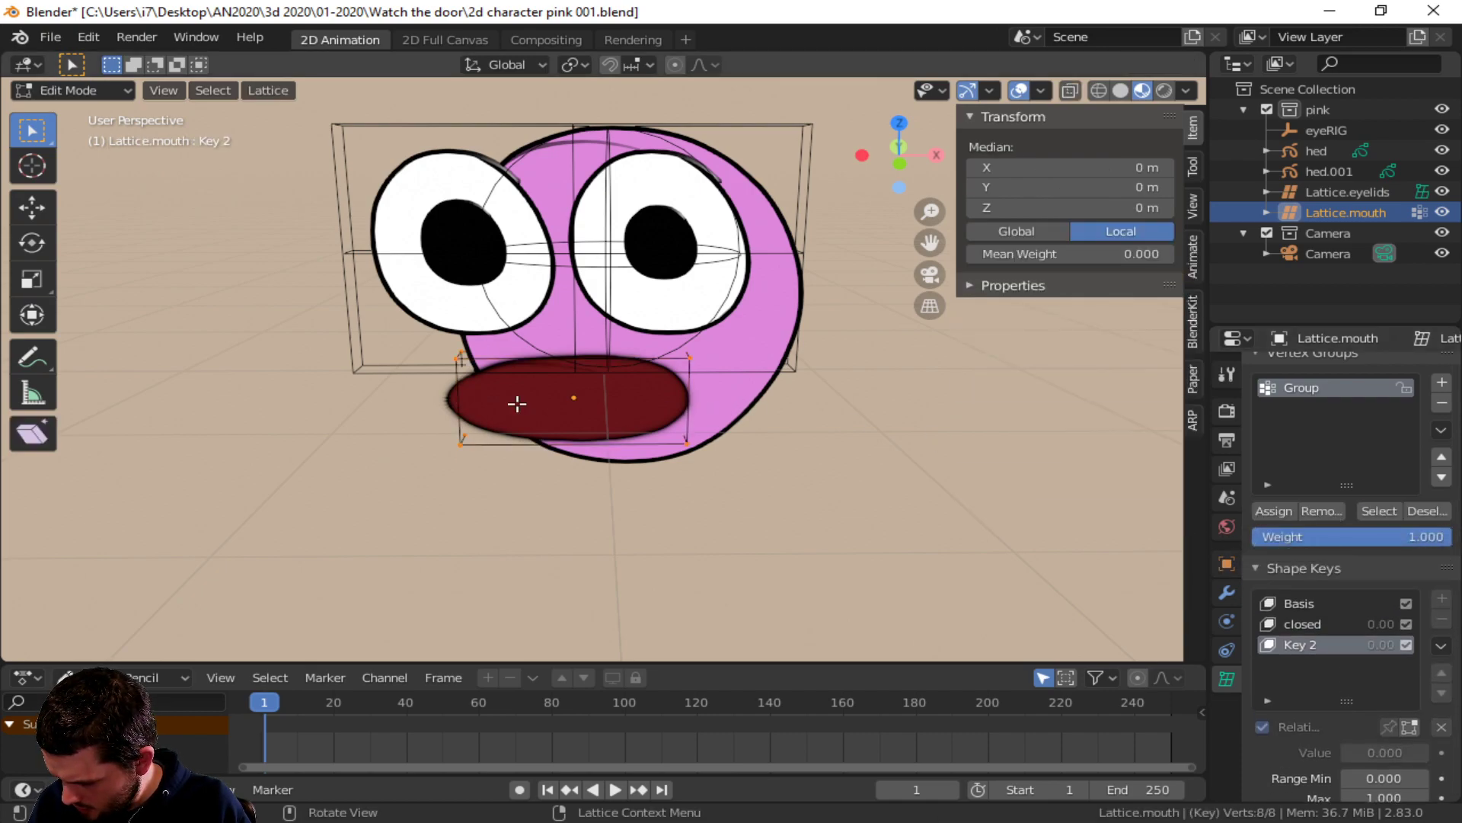
{"action": "key", "text": "s"}
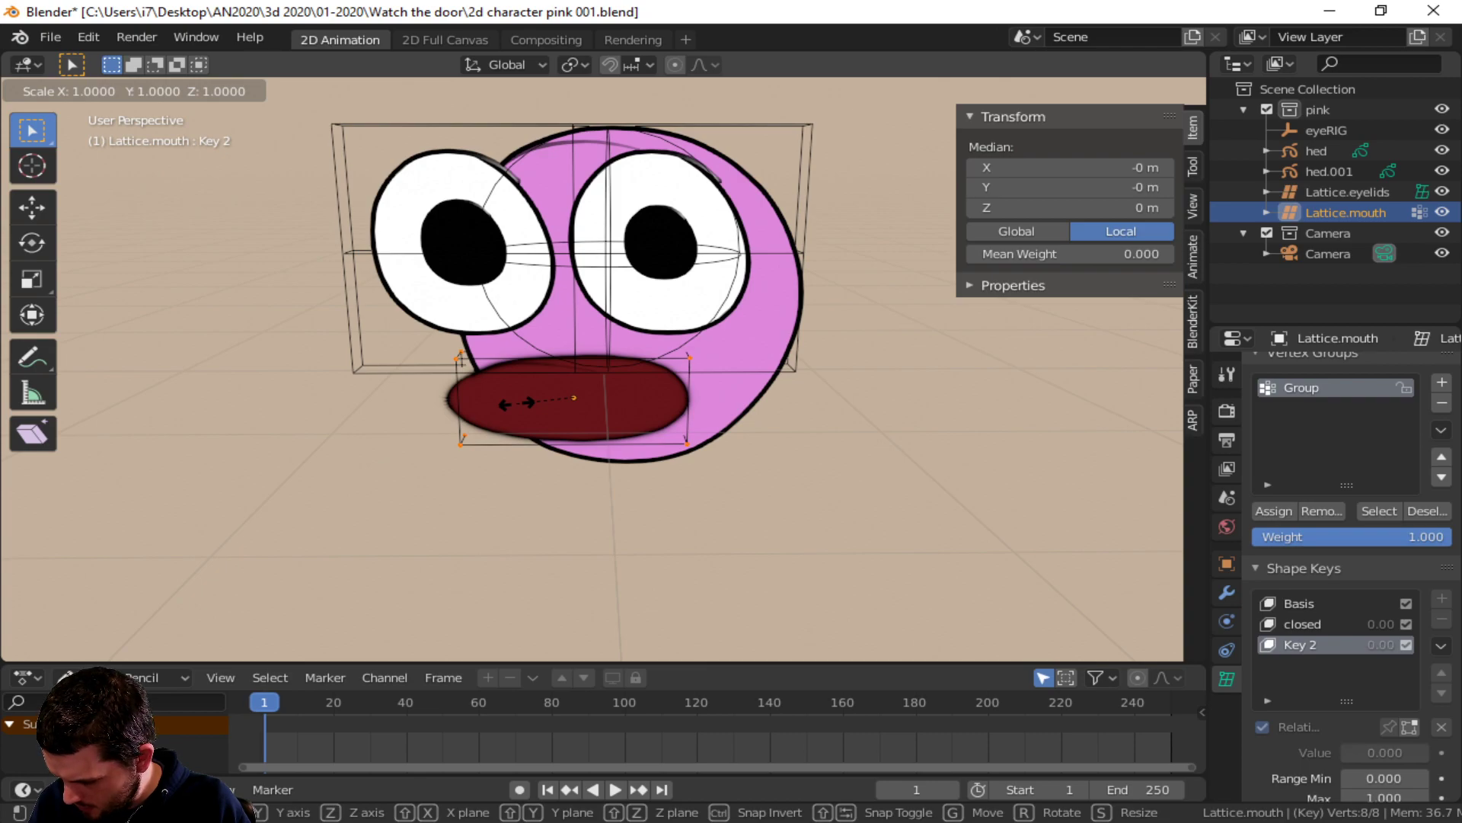
{"action": "key", "text": "x"}
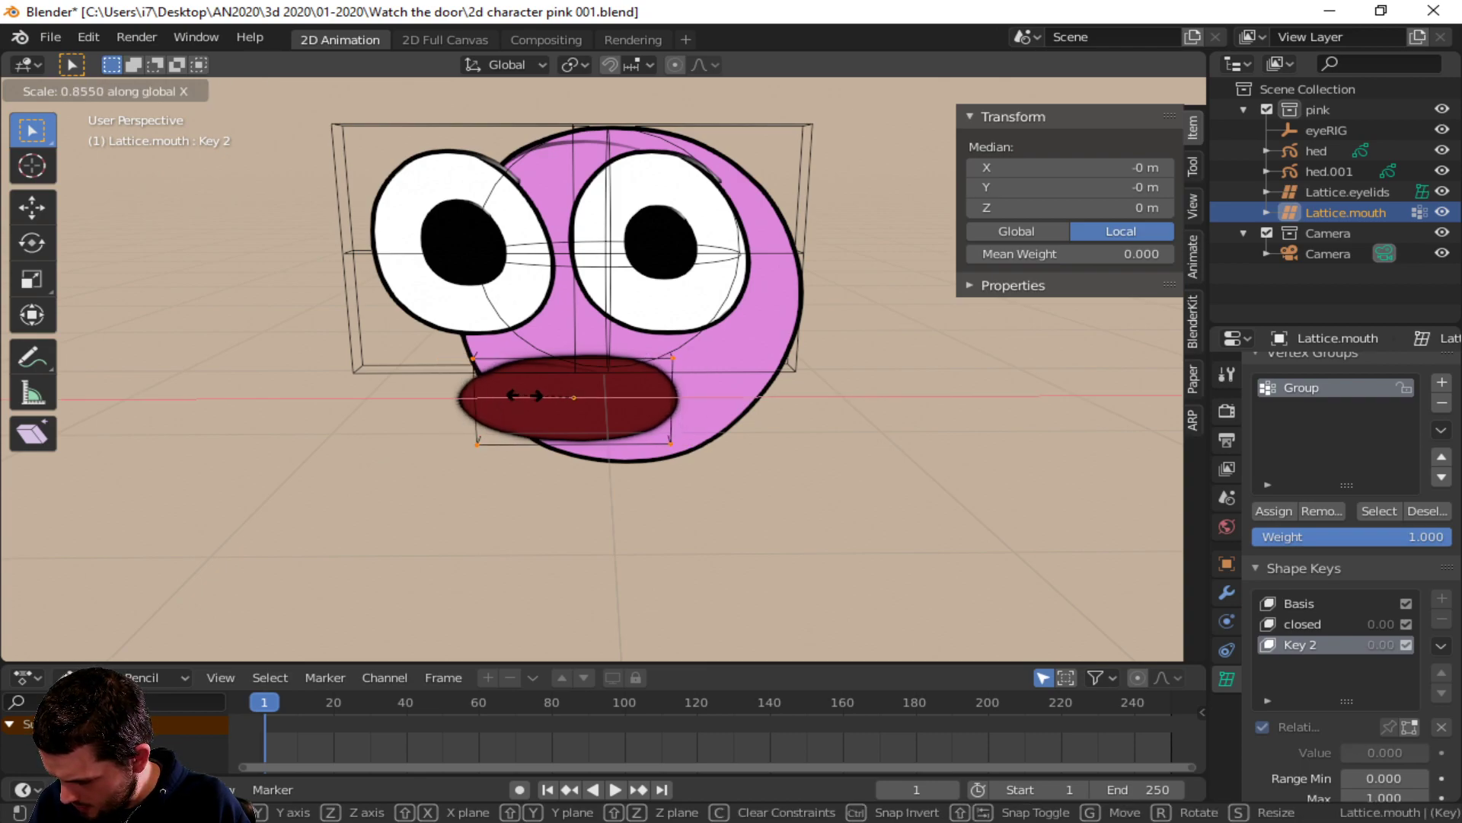
{"action": "left_click", "coordinate": [565, 396]}
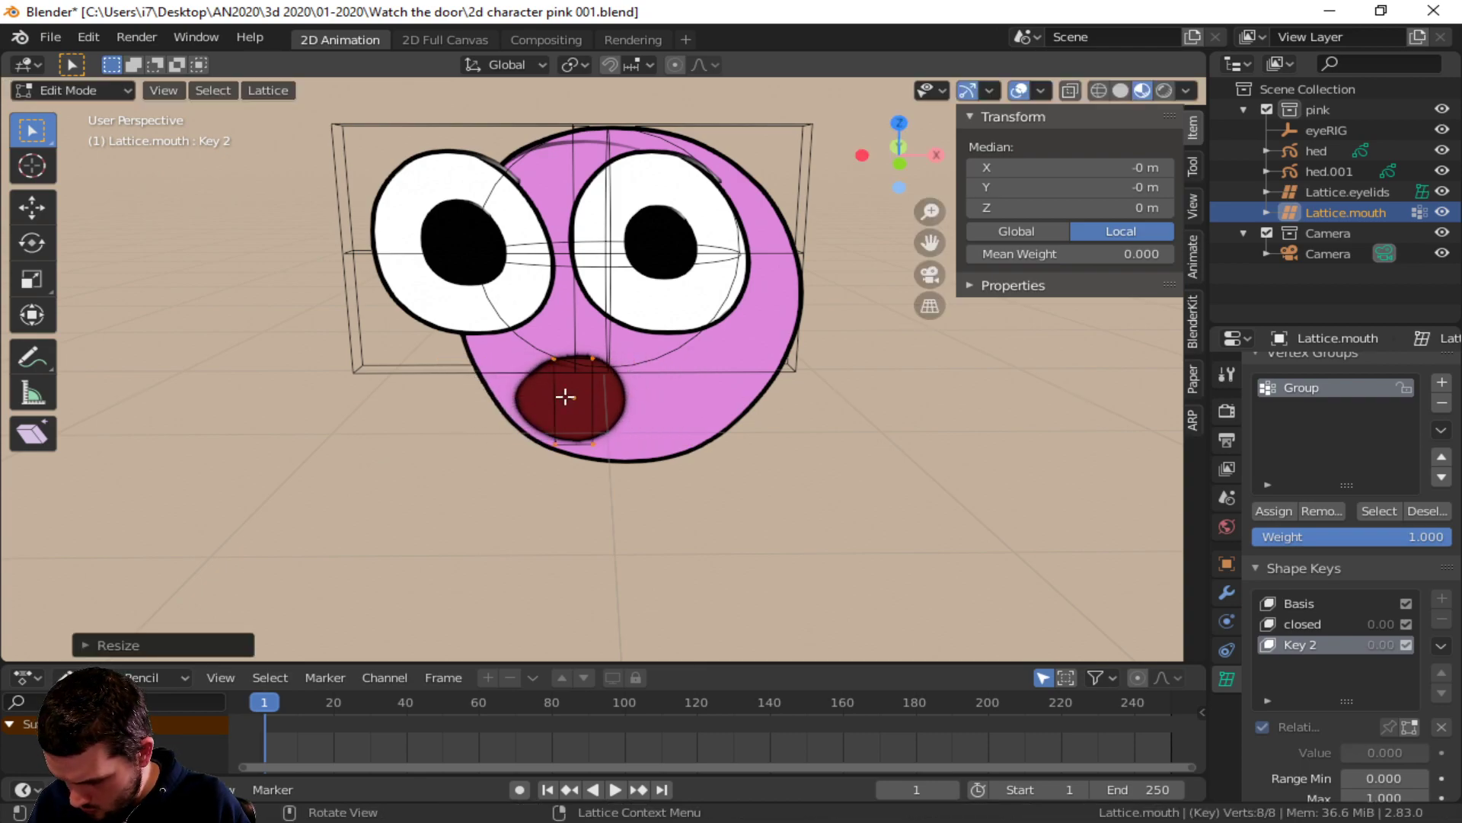
{"action": "key", "text": "s"}
{"action": "key", "text": "z"}
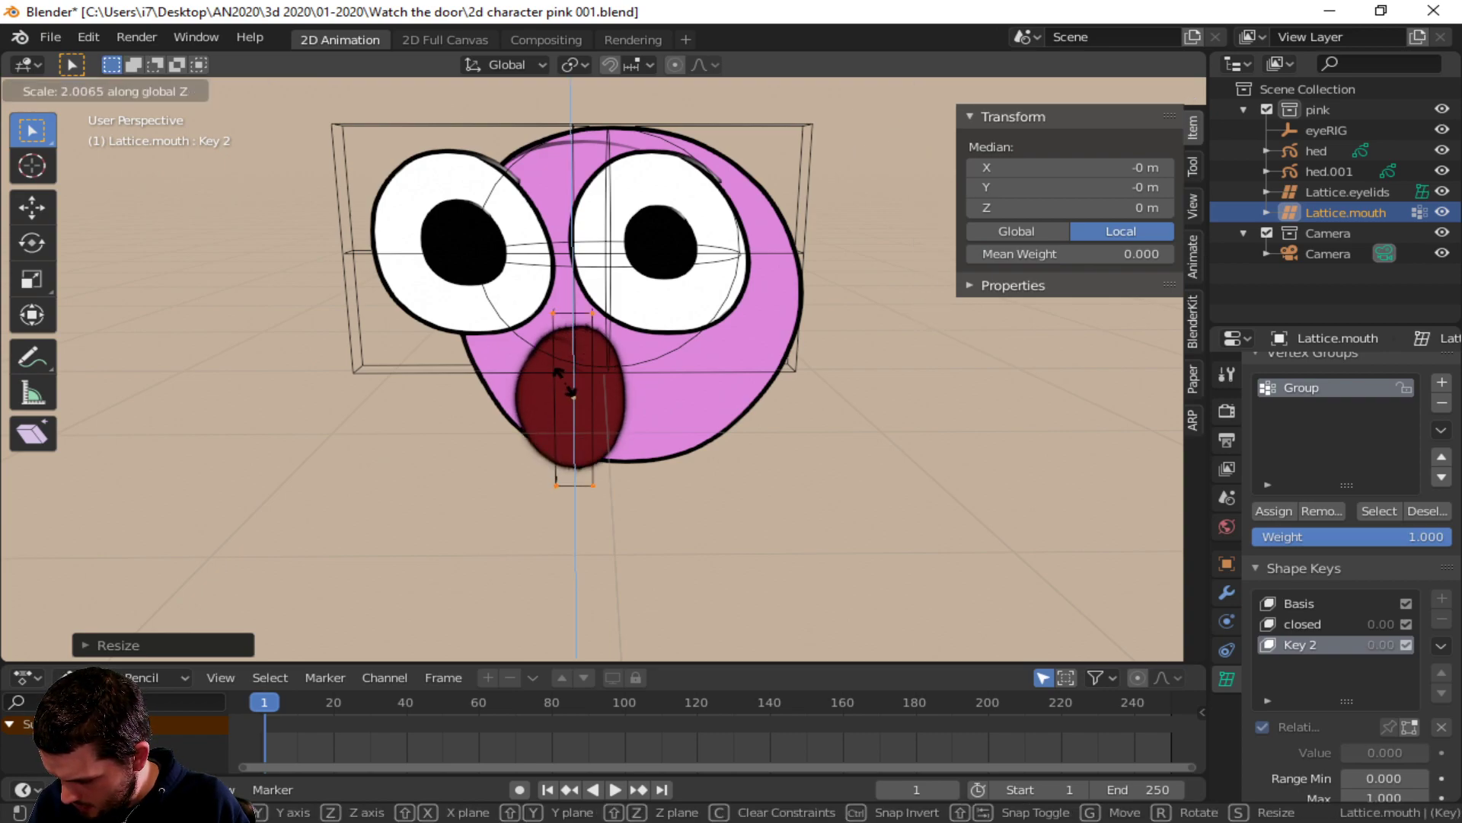
{"action": "left_click", "coordinate": [566, 390]}
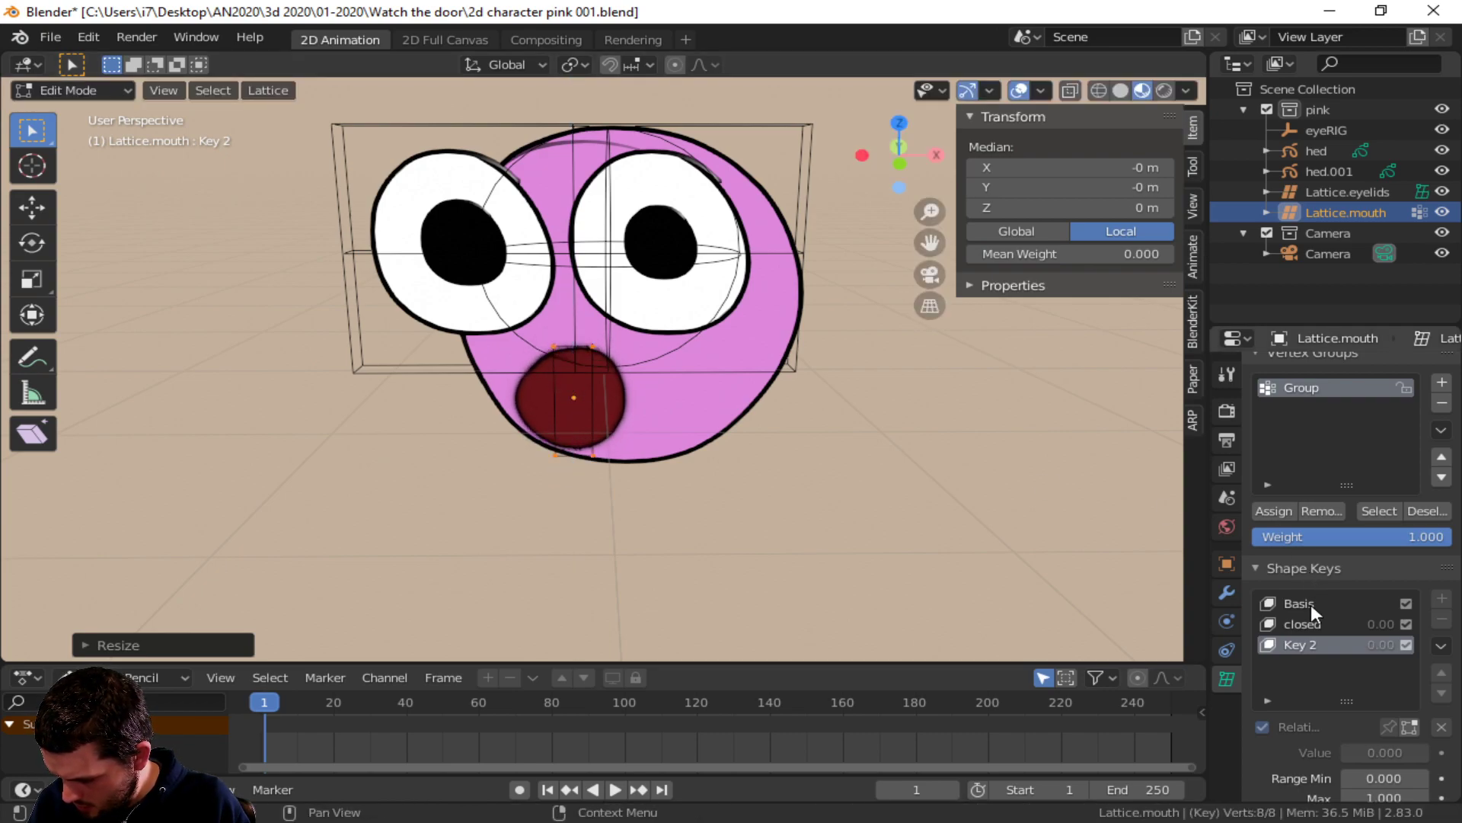
- Rename the round-mouth shape key to O and return to Object Mode
{"action": "type", "text": "O"}
{"action": "key", "text": "Return"}
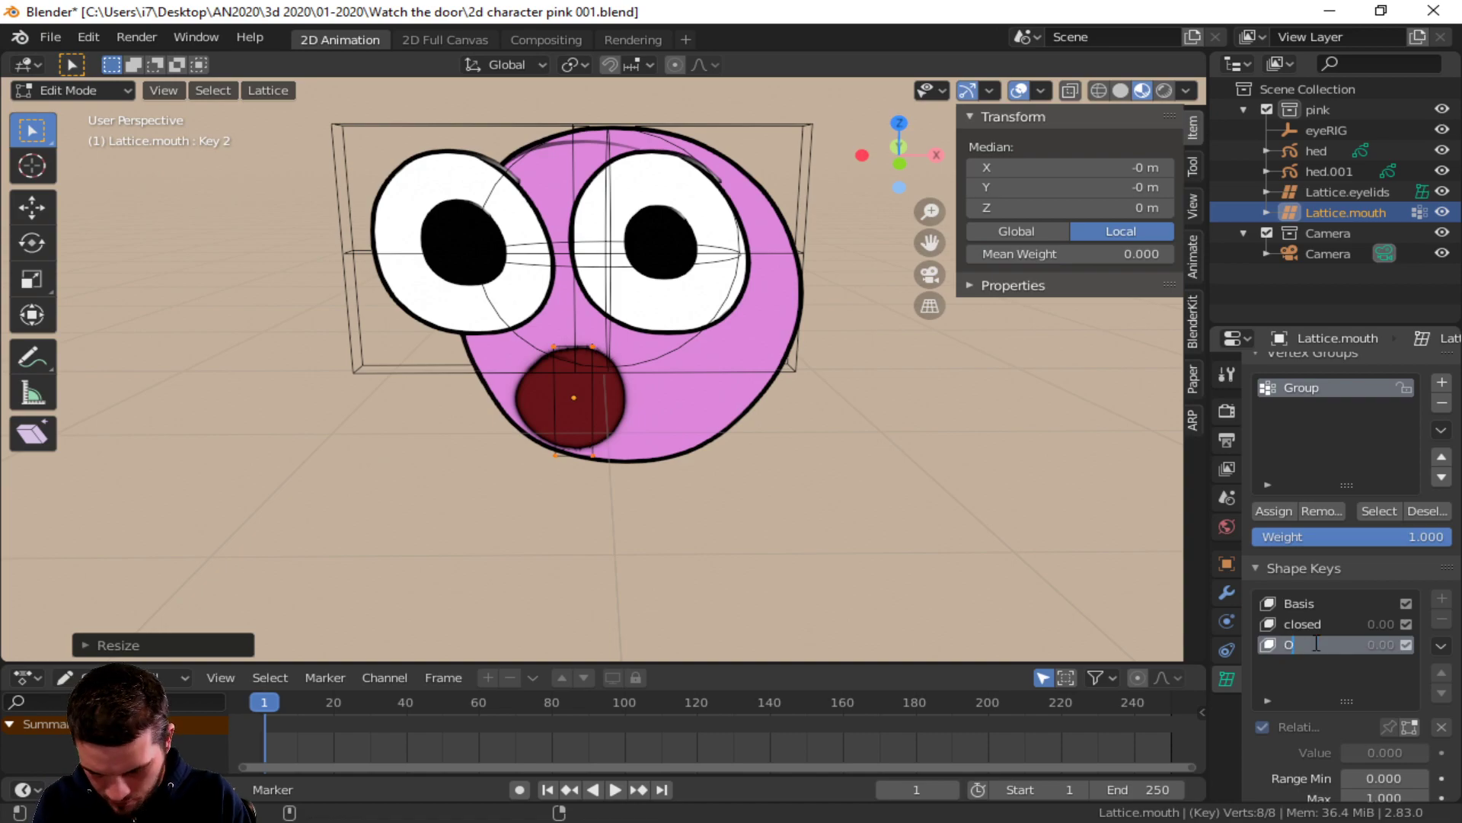
{"action": "key", "text": "Tab"}
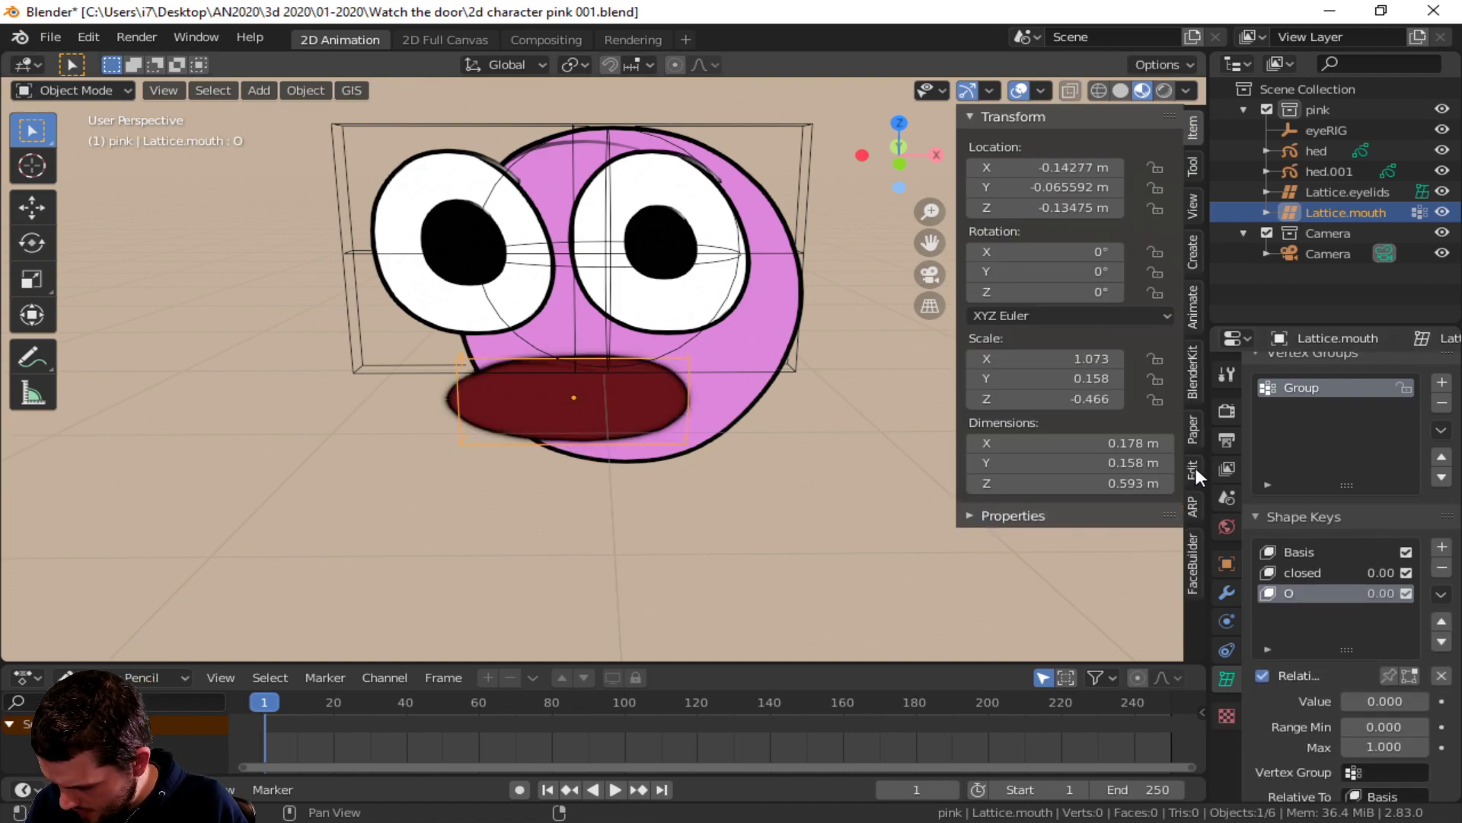
- Add a further shape key to the mouth lattice and name it E
{"action": "left_click", "coordinate": [1442, 546]}
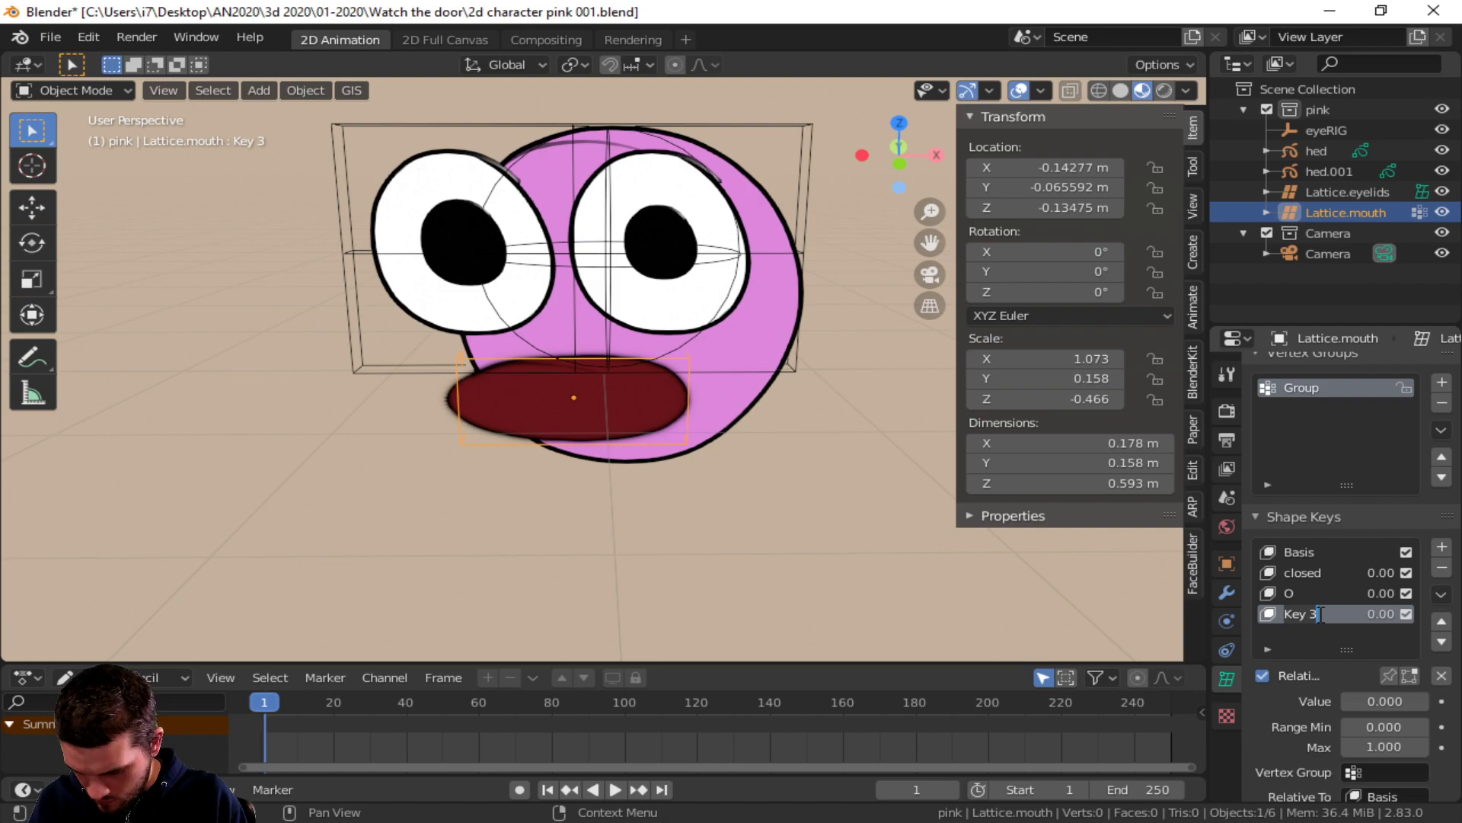
{"action": "type", "text": "E"}
{"action": "key", "text": "Return"}
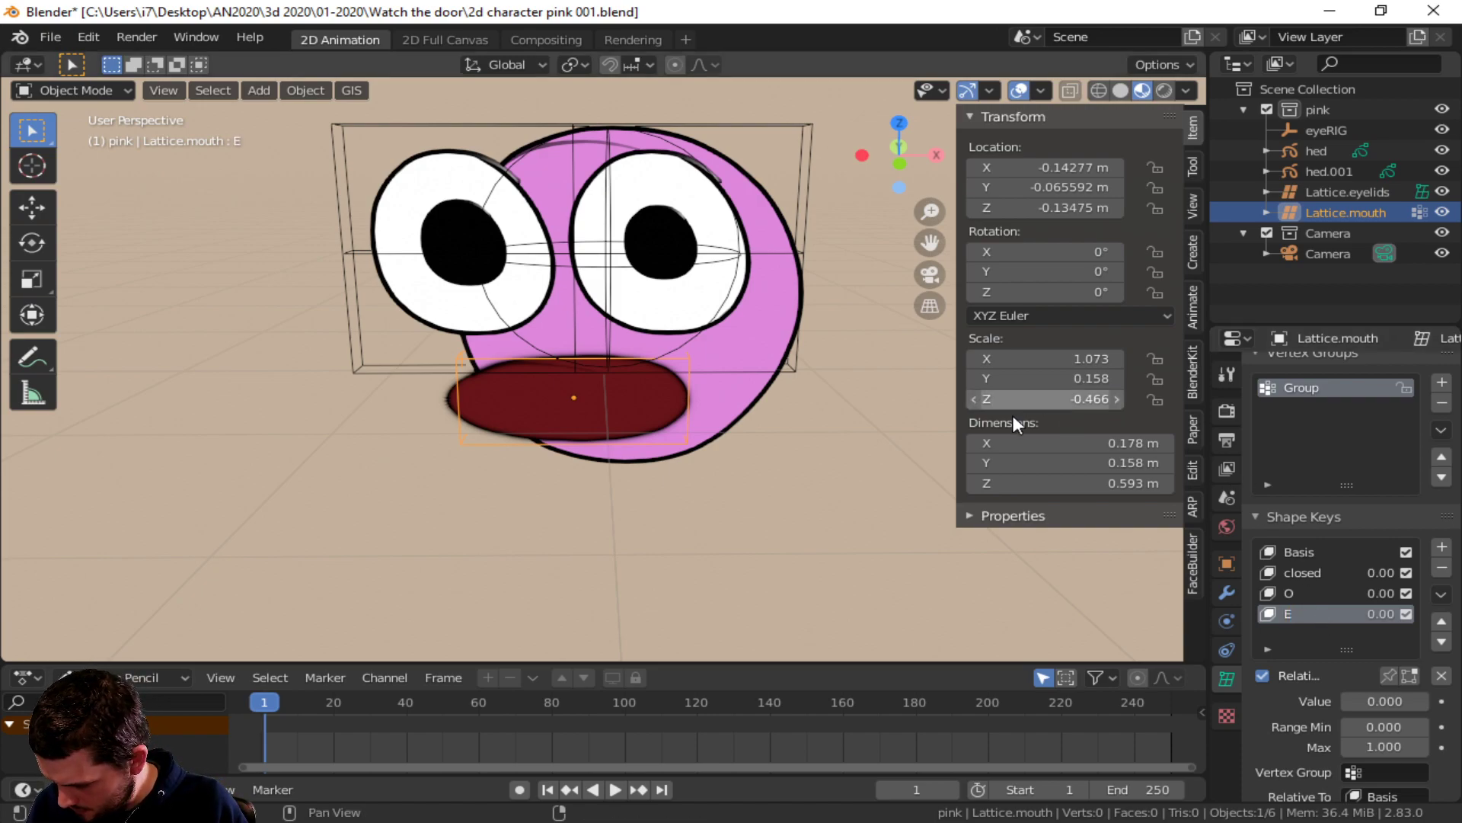
- Shape the E key by scaling the mouth lattice to about 1.32 m along X and 0.19 m along Z, and return to Object Mode
{"action": "key", "text": "Tab"}
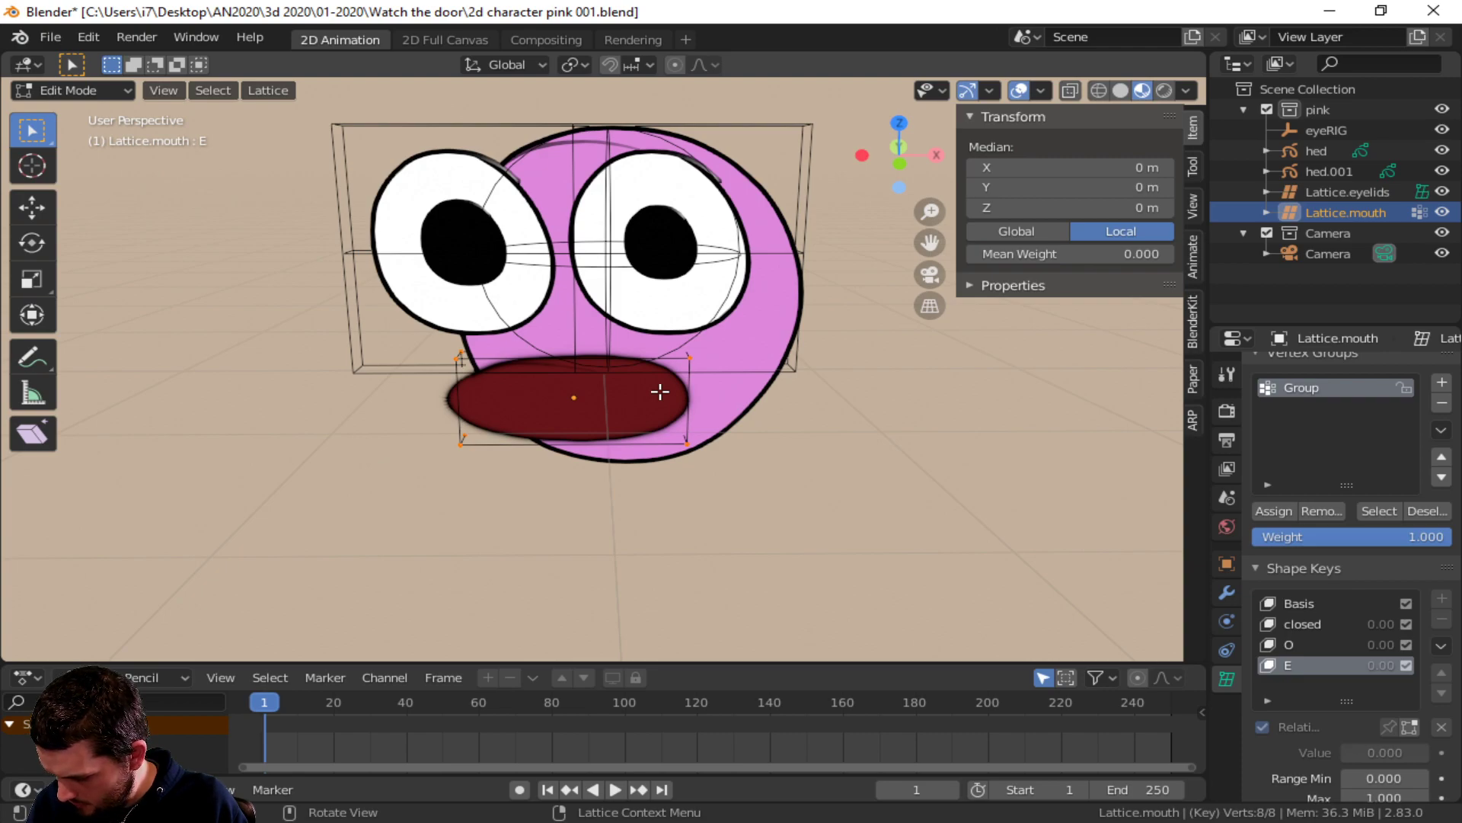
{"action": "key", "text": "s"}
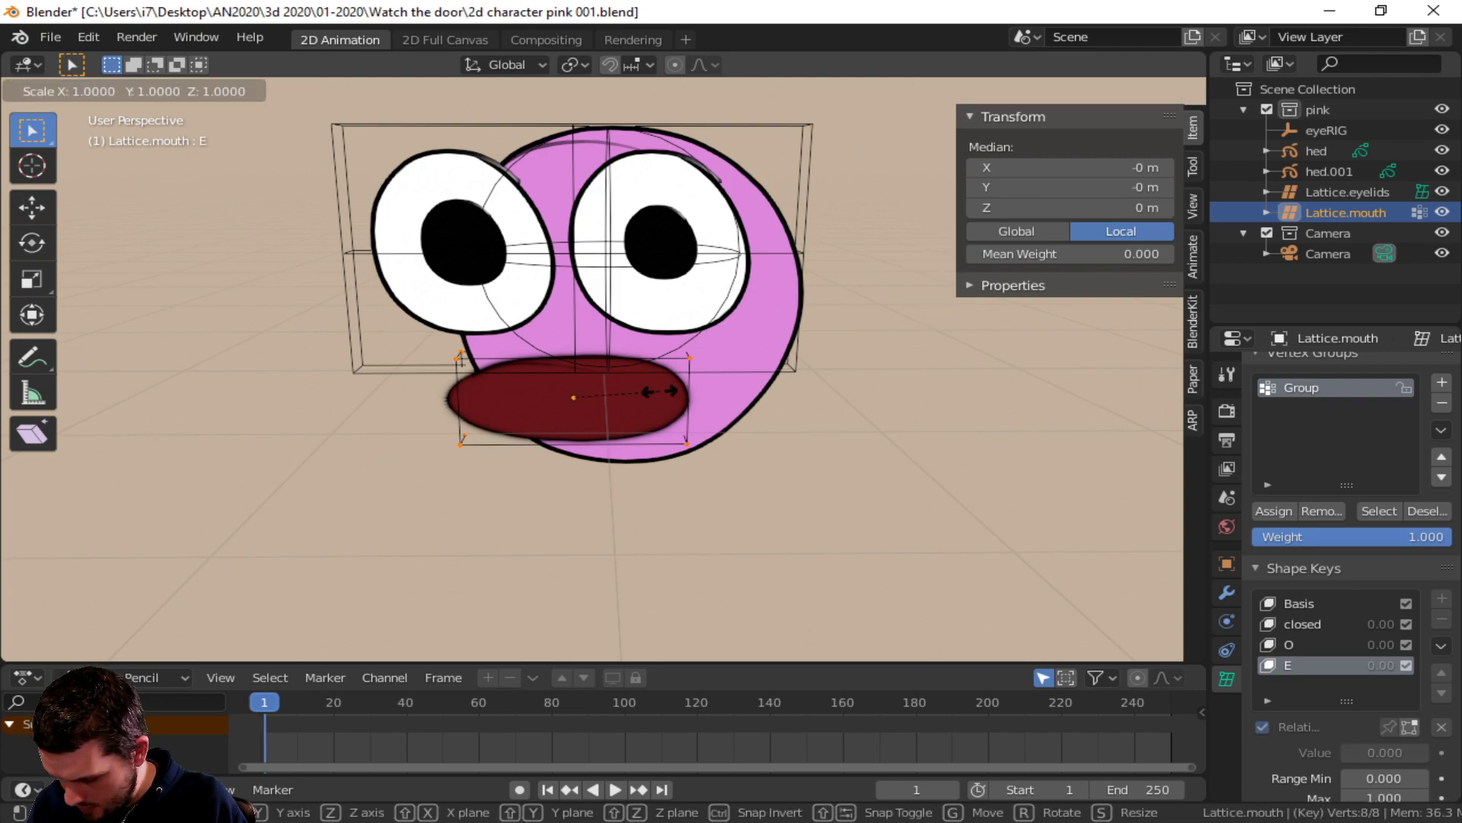
{"action": "key", "text": "x"}
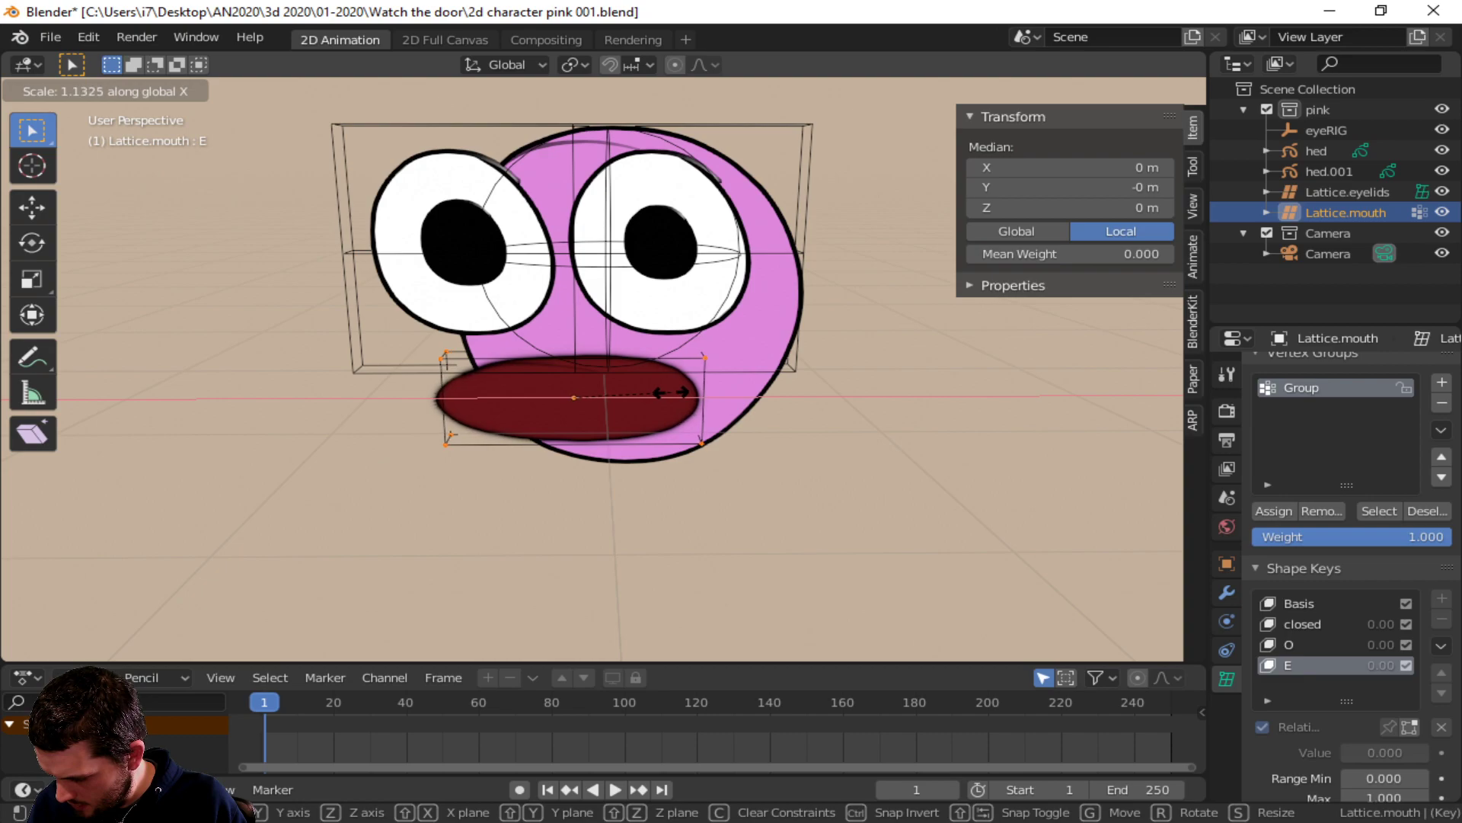
{"action": "left_click", "coordinate": [679, 392]}
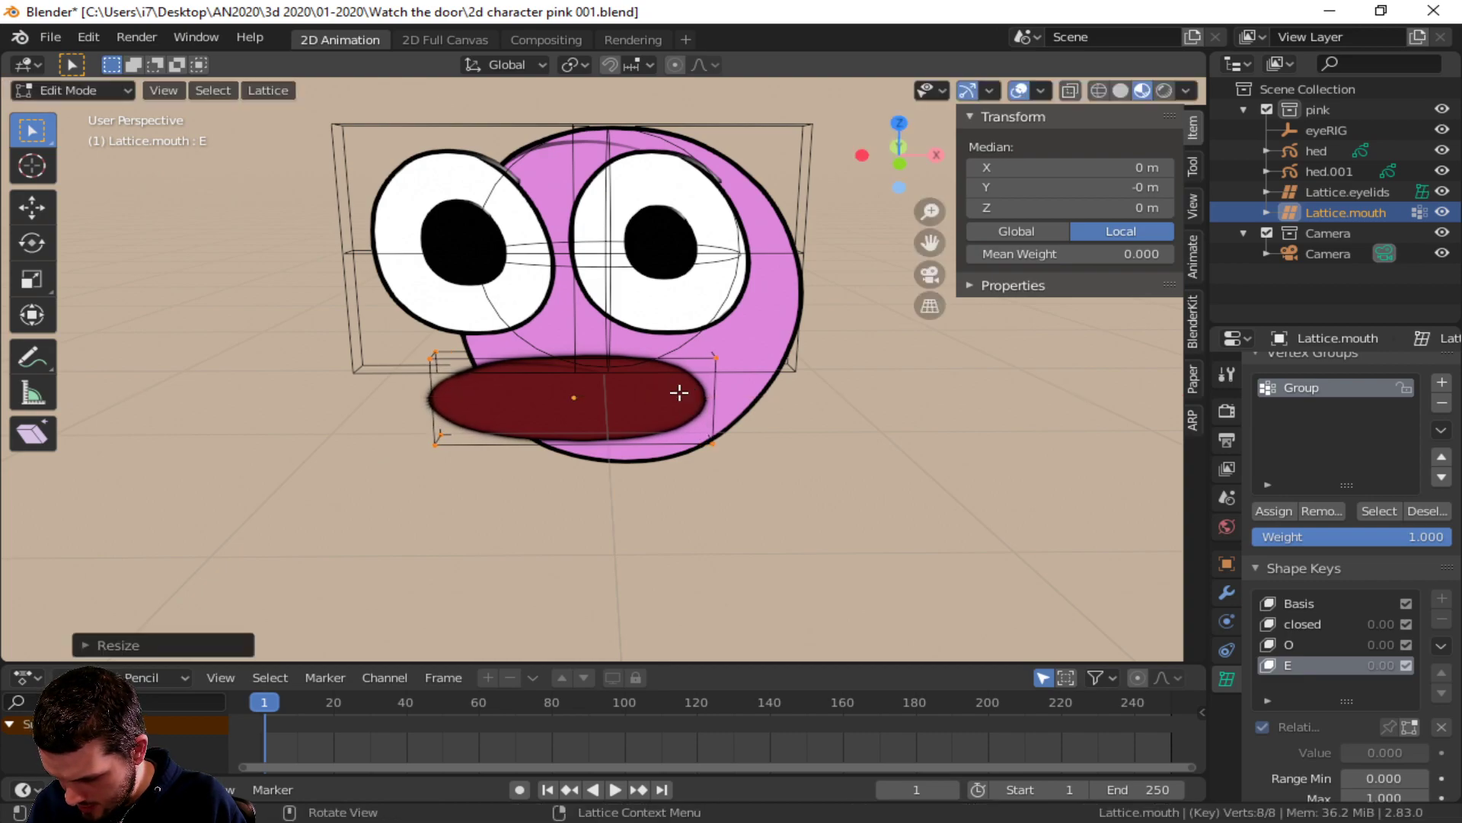
{"action": "key", "text": "z"}
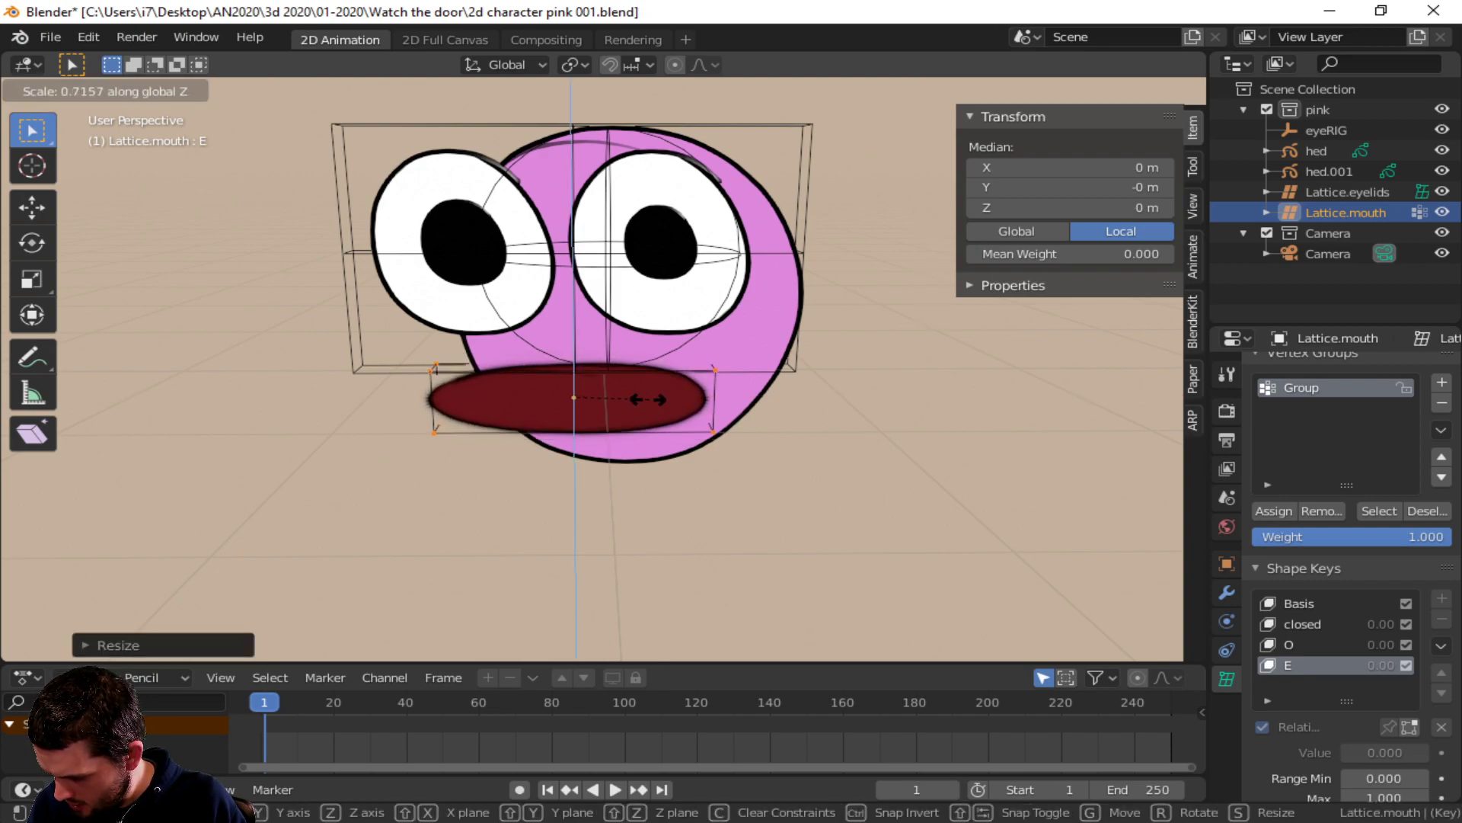
{"action": "left_click", "coordinate": [617, 404]}
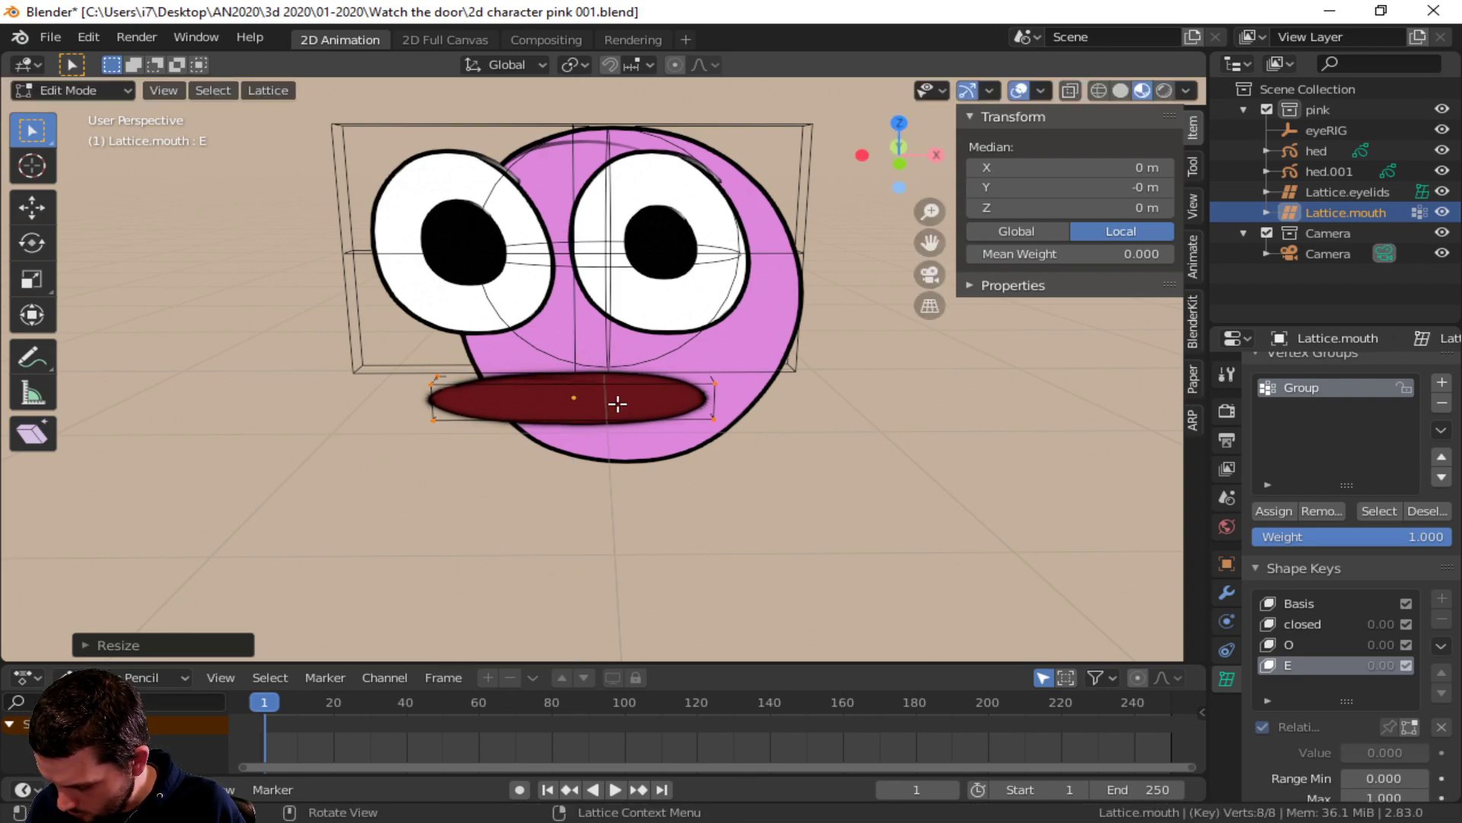
{"action": "key", "text": "Tab"}
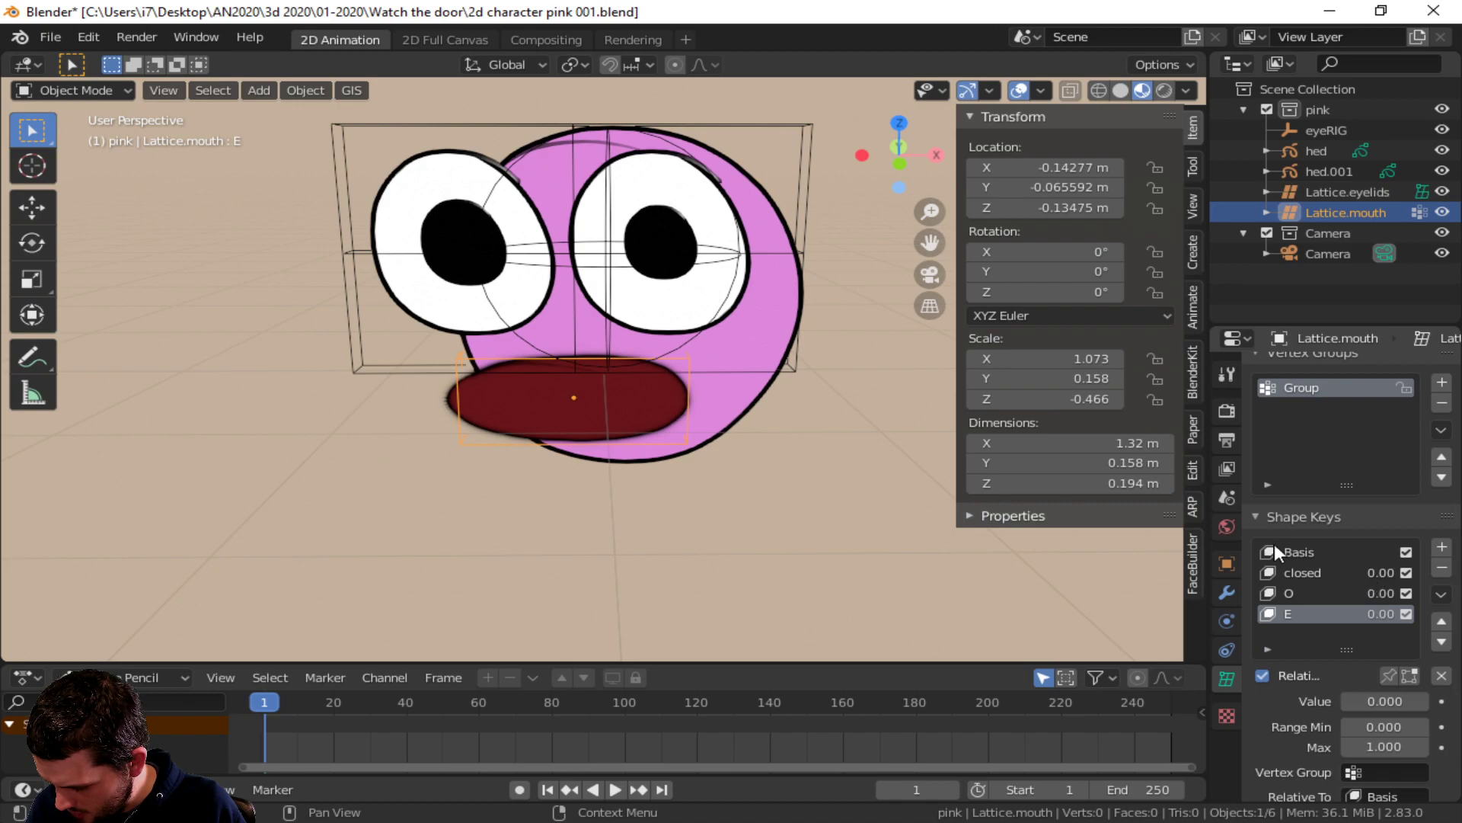
- Check the O shape key's value on the mouth lattice and make the E key active again
{"action": "left_click", "coordinate": [1307, 594]}
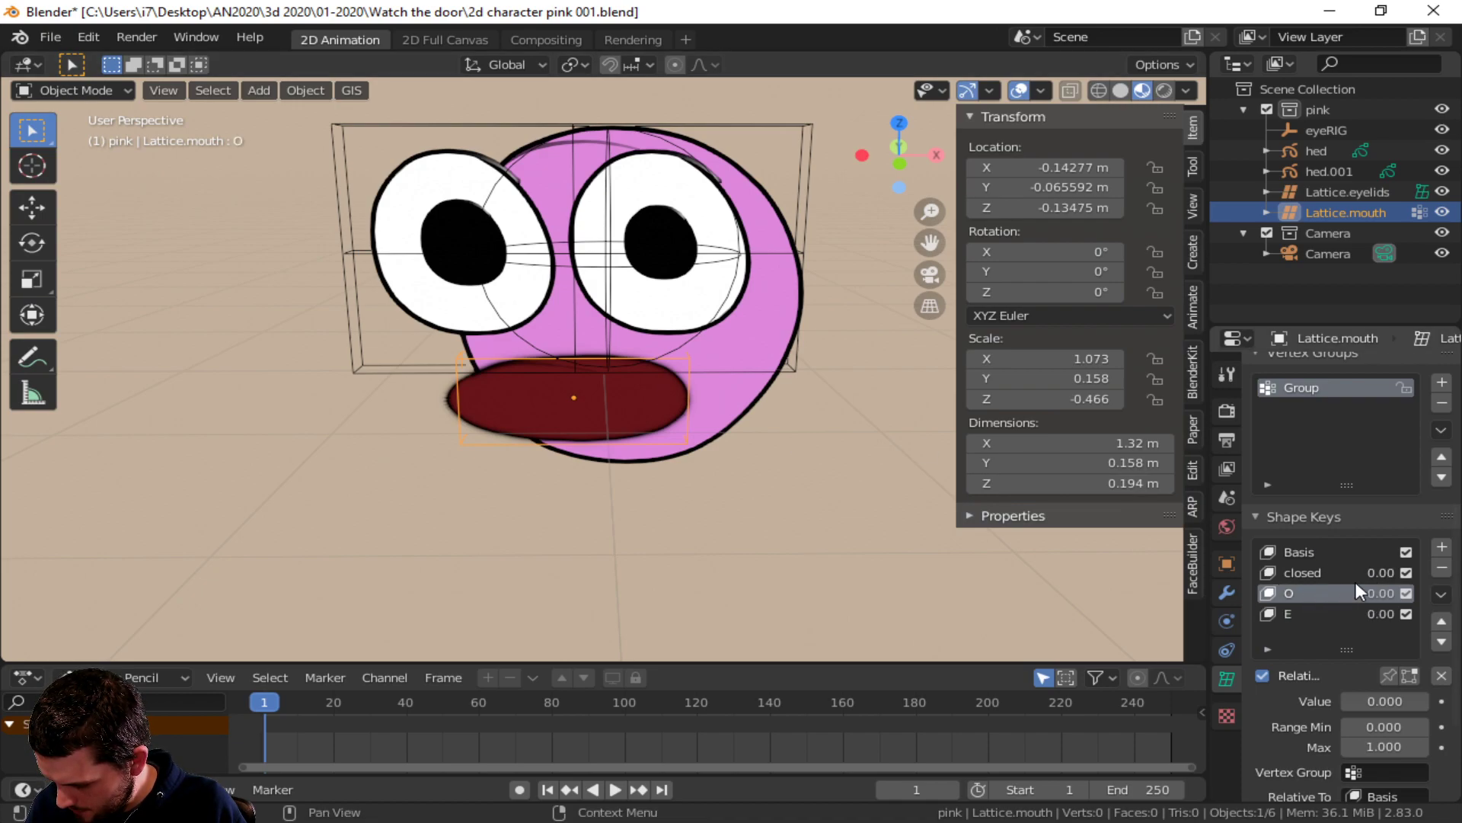
{"action": "mouse_move", "coordinate": [1374, 593]}
{"action": "left_mouse_down"}
{"action": "mouse_move", "coordinate": [1417, 592]}
{"action": "mouse_move", "coordinate": [1379, 600]}
{"action": "mouse_move", "coordinate": [1432, 614]}
{"action": "mouse_move", "coordinate": [1382, 614]}
{"action": "mouse_move", "coordinate": [1432, 572]}
{"action": "mouse_move", "coordinate": [1385, 572]}
{"action": "left_mouse_up"}
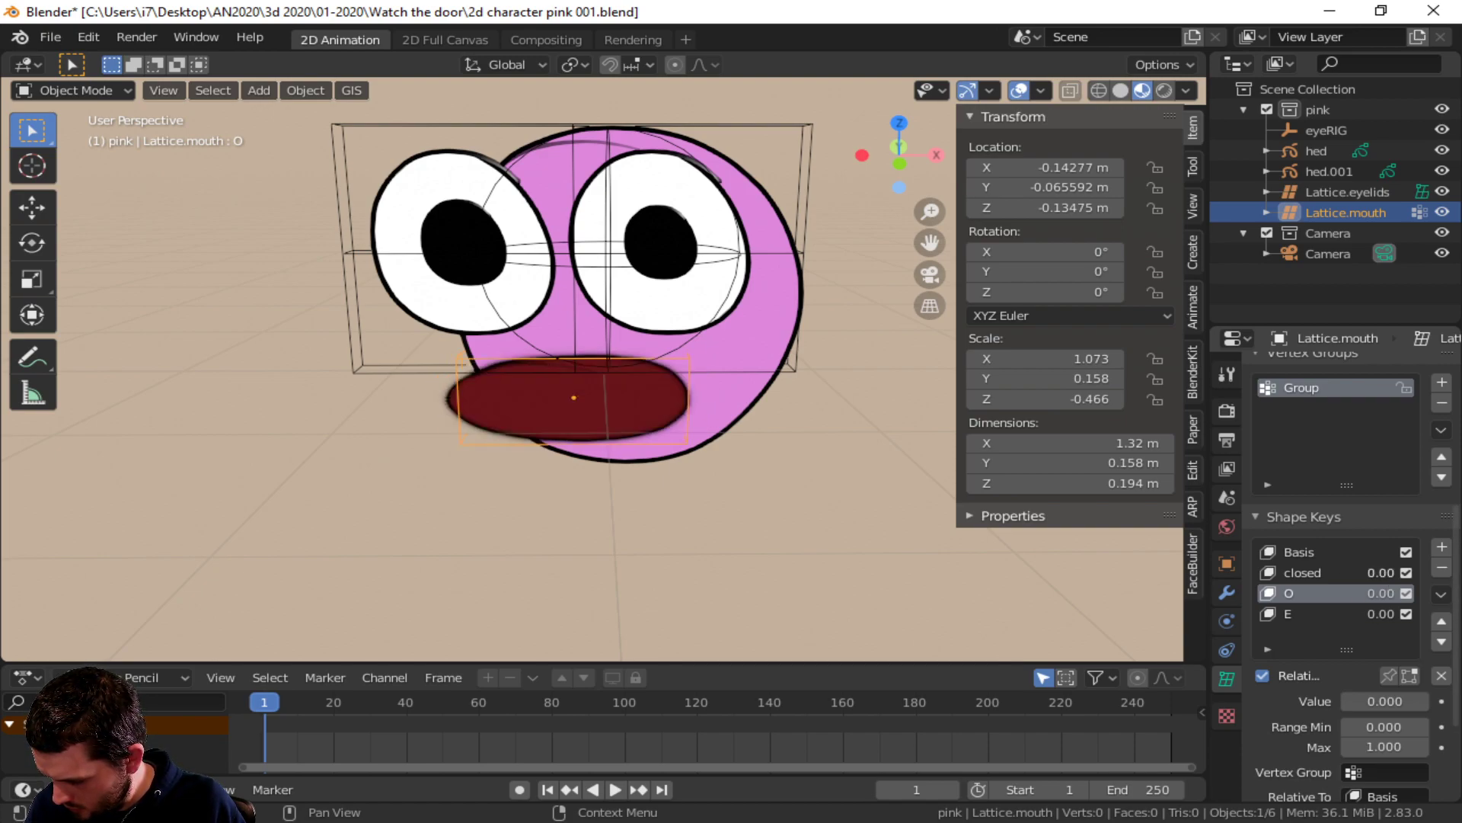
{"action": "left_click", "coordinate": [1314, 614]}
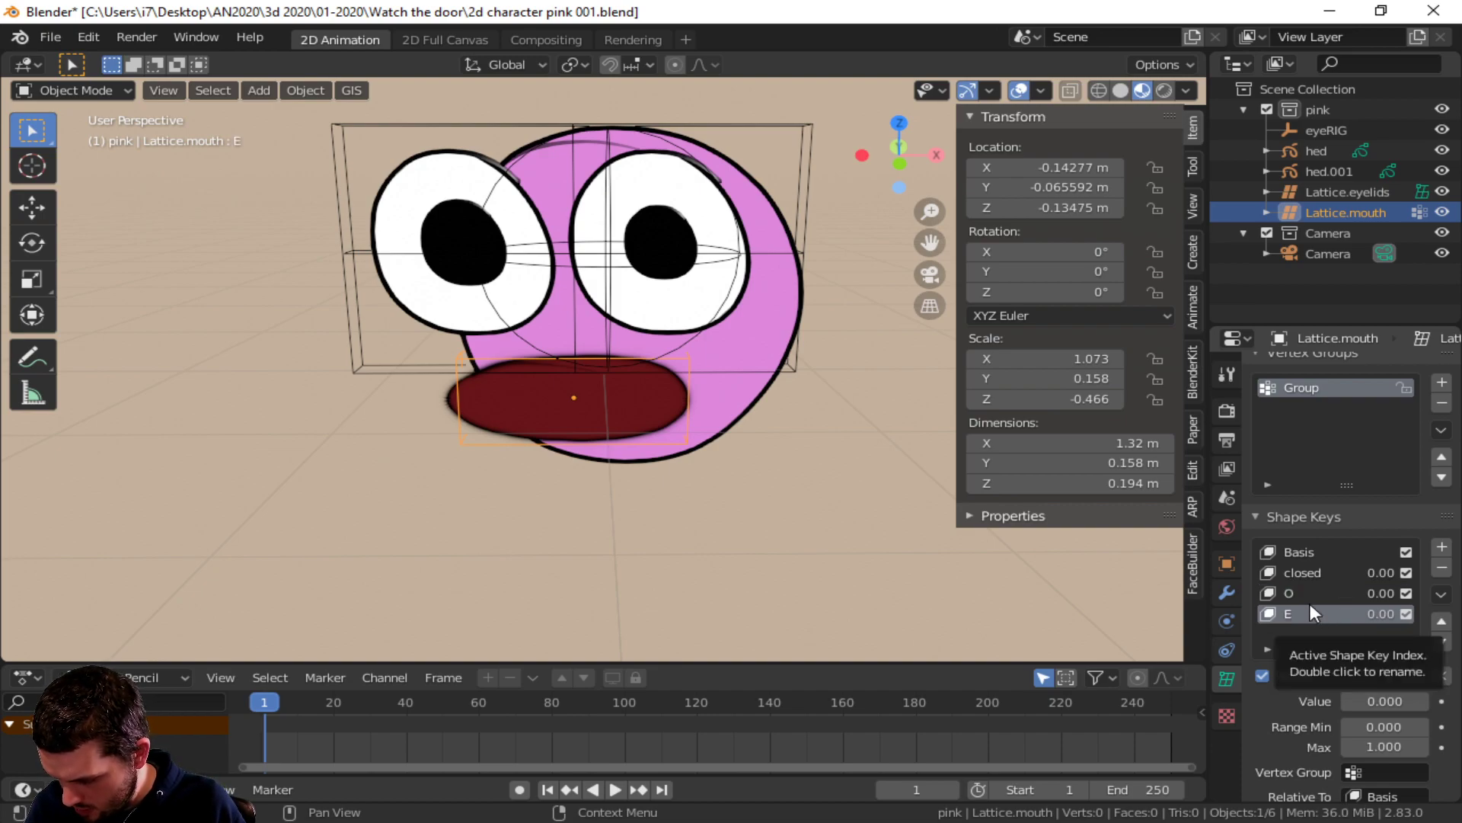
- Deselect the mouth lattice and save the Blender file
{"action": "left_click", "coordinate": [712, 508]}
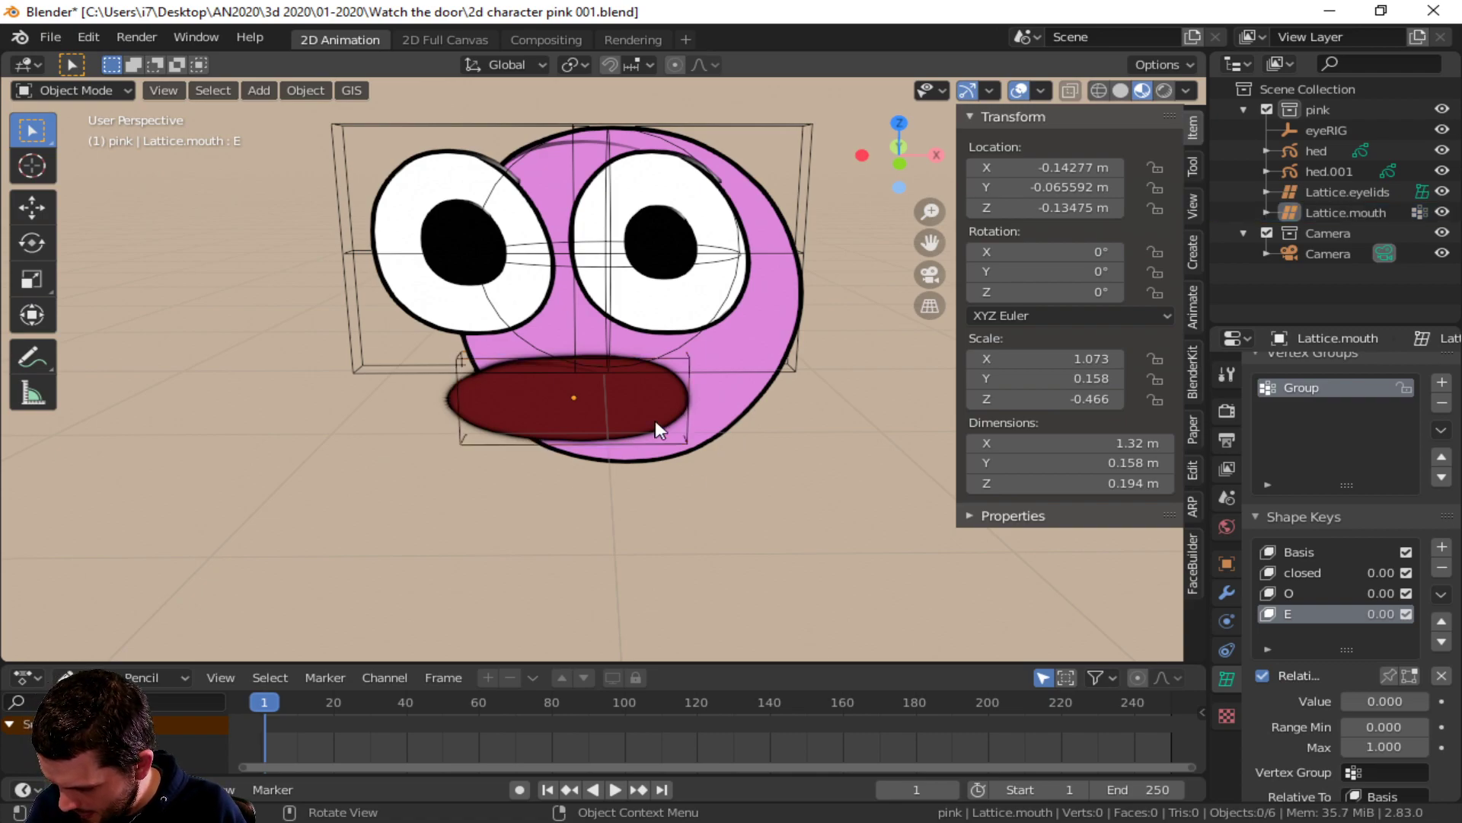
{"action": "scroll", "coordinate": [658, 425], "scroll_direction": "down", "scroll_amount": 3}
{"action": "scroll", "coordinate": [784, 429], "scroll_direction": "up", "scroll_amount": 3}
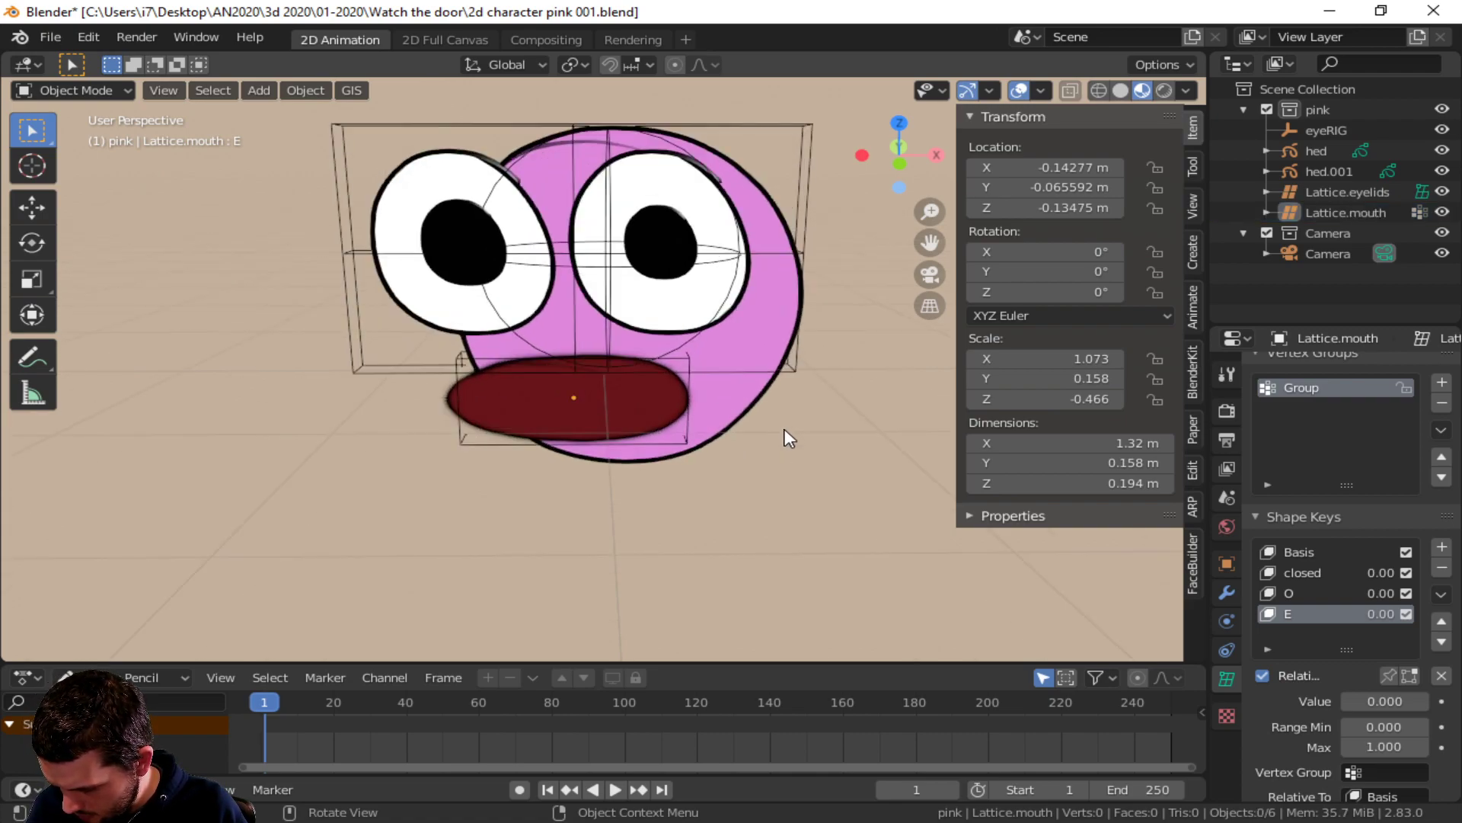
{"action": "scroll", "coordinate": [789, 438], "scroll_direction": "up", "scroll_amount": 1}
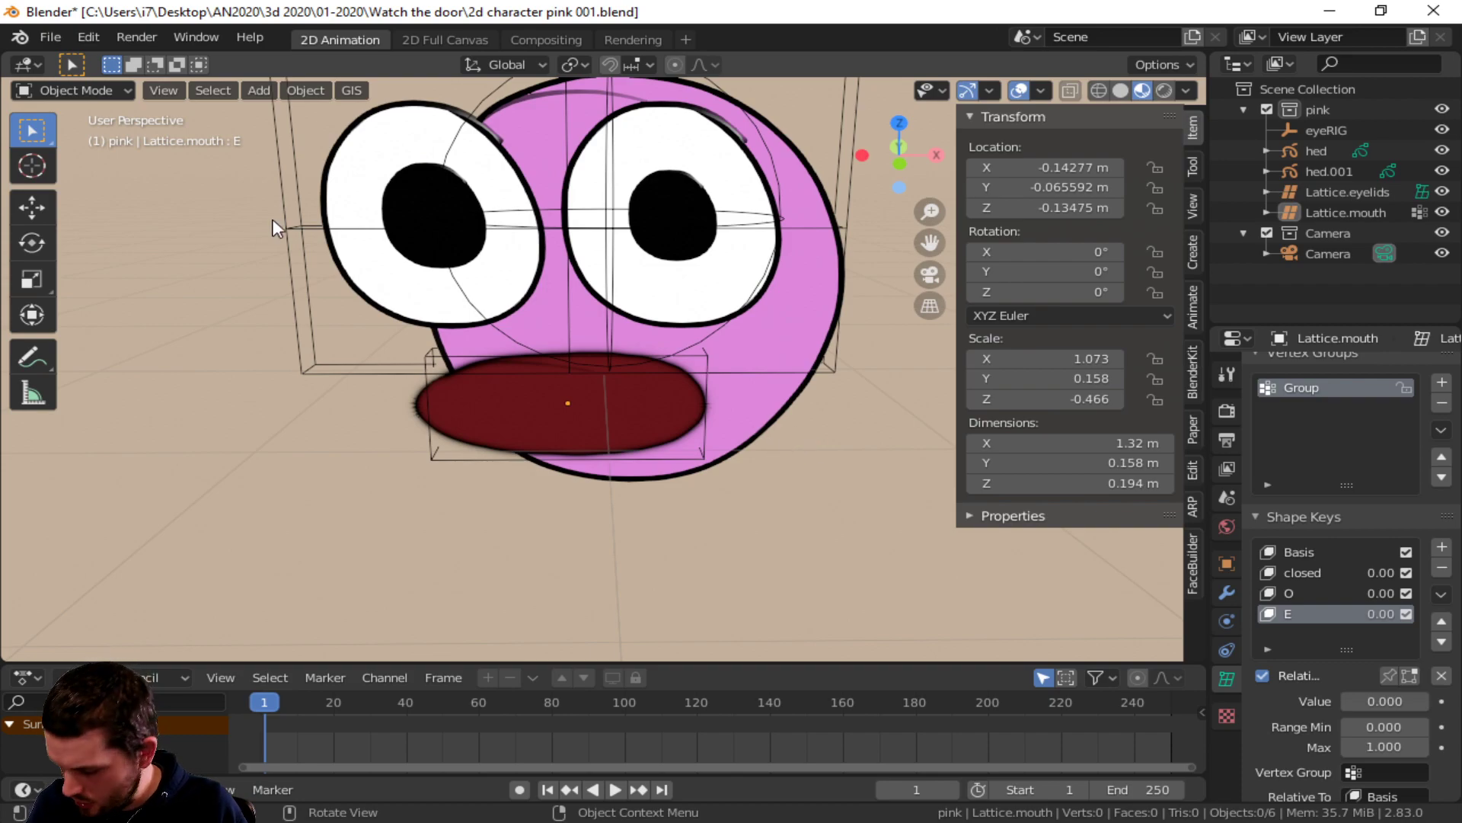
{"action": "key", "text": "ctrl+s"}
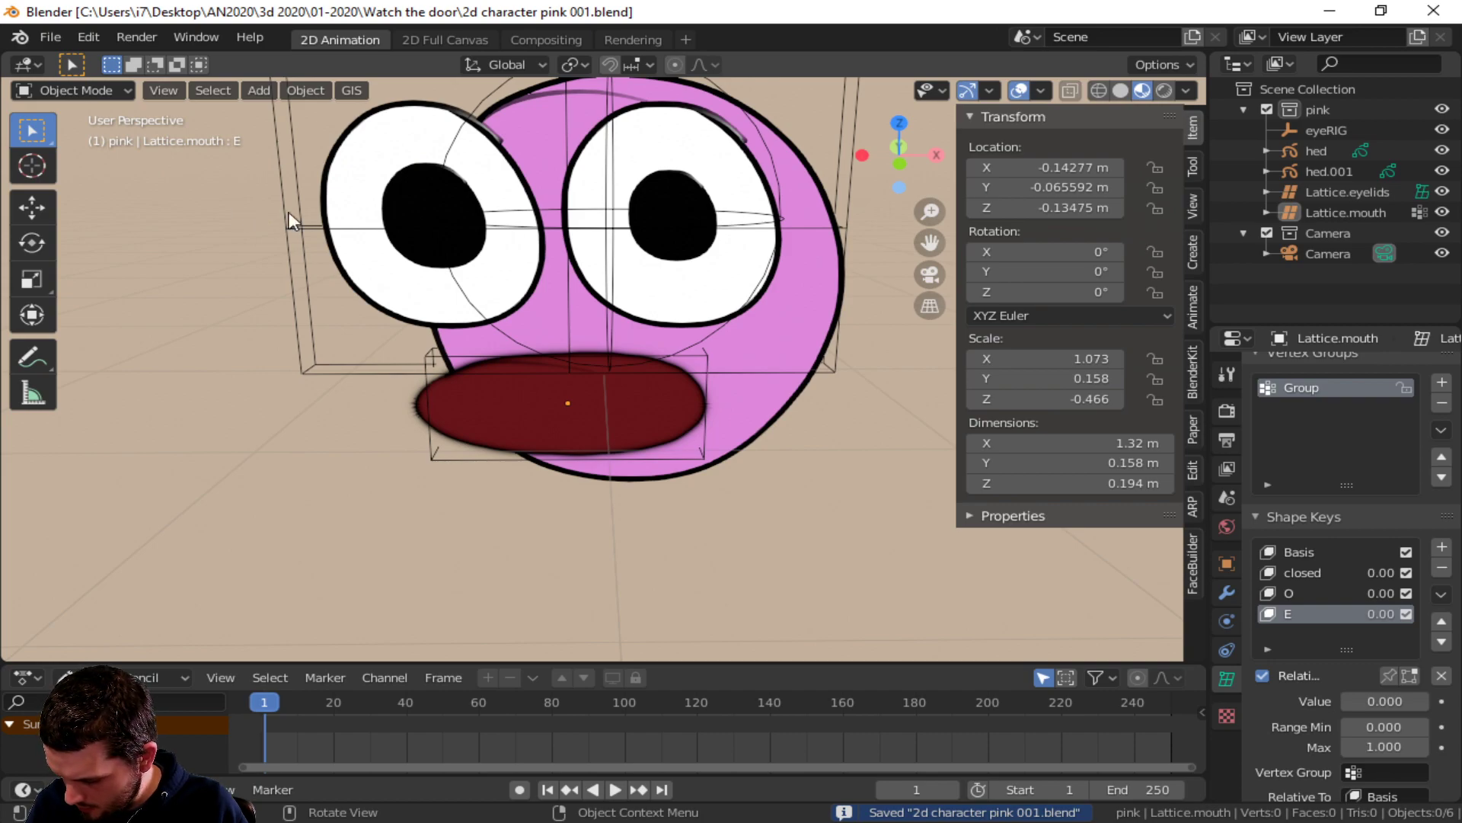
- Select the eyeRIG empty and test how the pupils follow it with a trial move, cancelling the move
{"action": "middle_click_drag", "start_coordinate": [701, 342], "coordinate": [680, 422]}
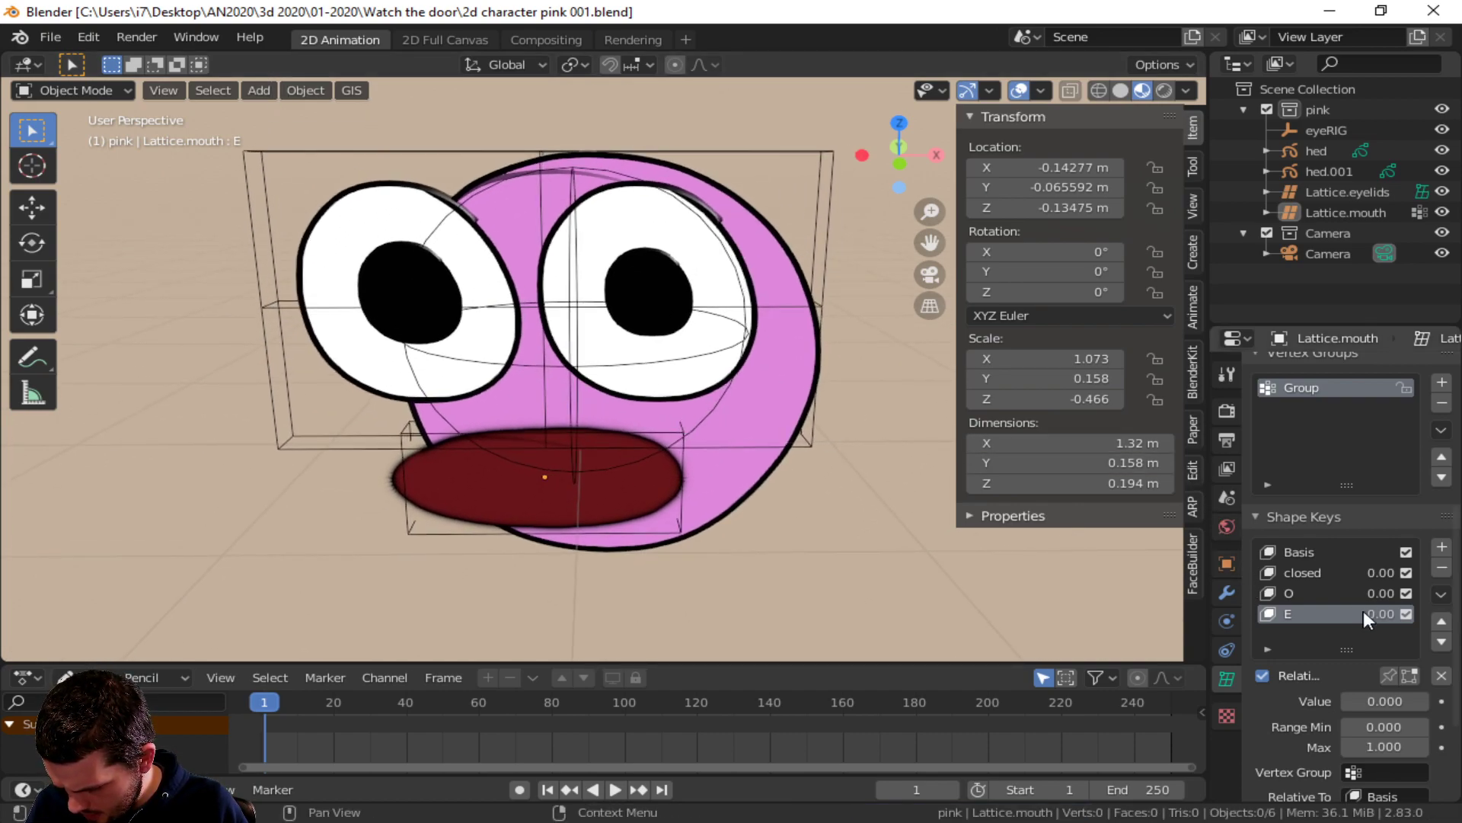
{"action": "left_click", "coordinate": [577, 332]}
{"action": "scroll", "coordinate": [647, 339], "scroll_direction": "down", "scroll_amount": 3}
{"action": "middle_click_drag", "start_coordinate": [659, 368], "coordinate": [604, 378]}
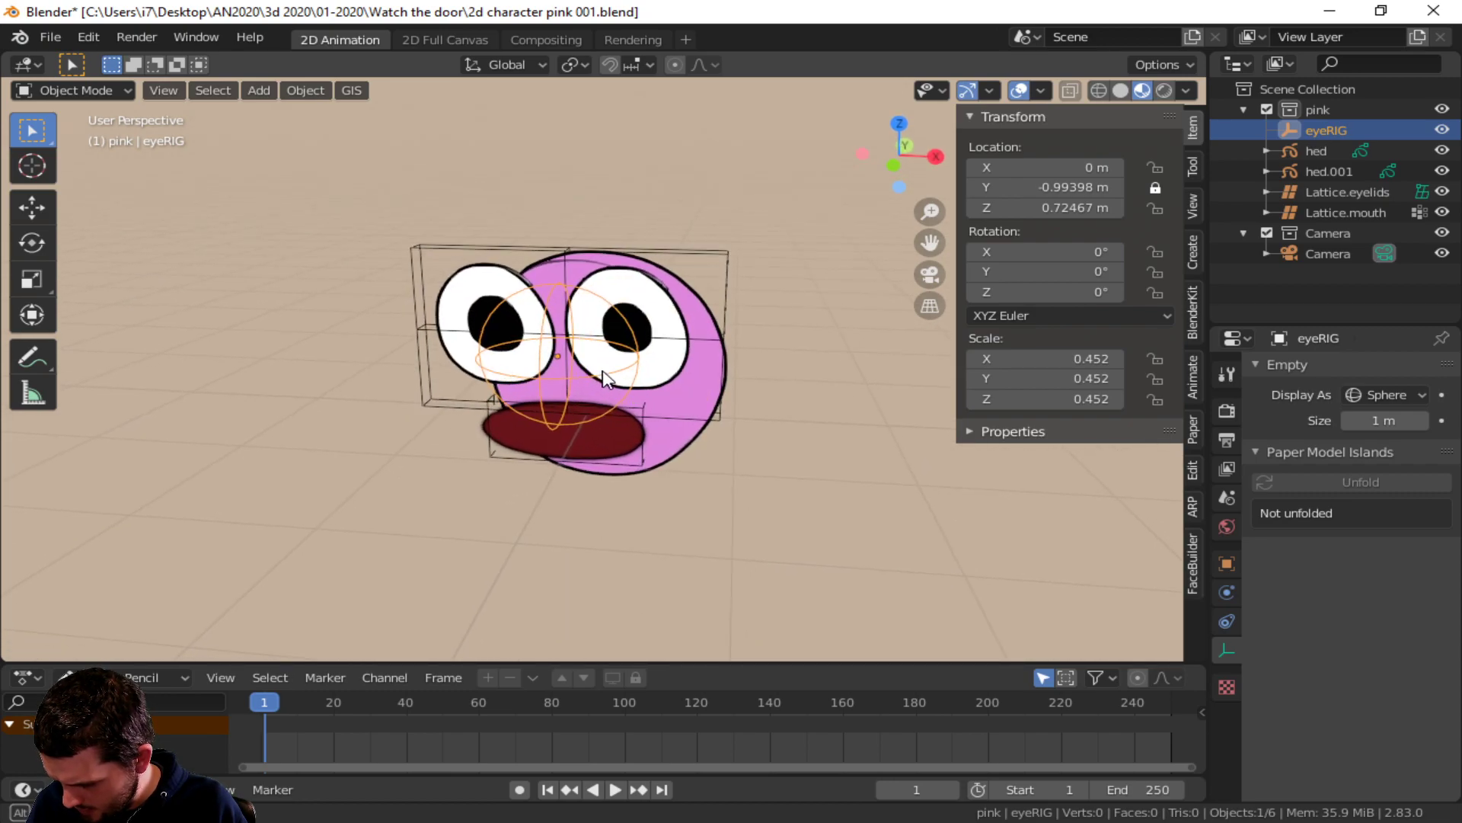
{"action": "key", "text": "g"}
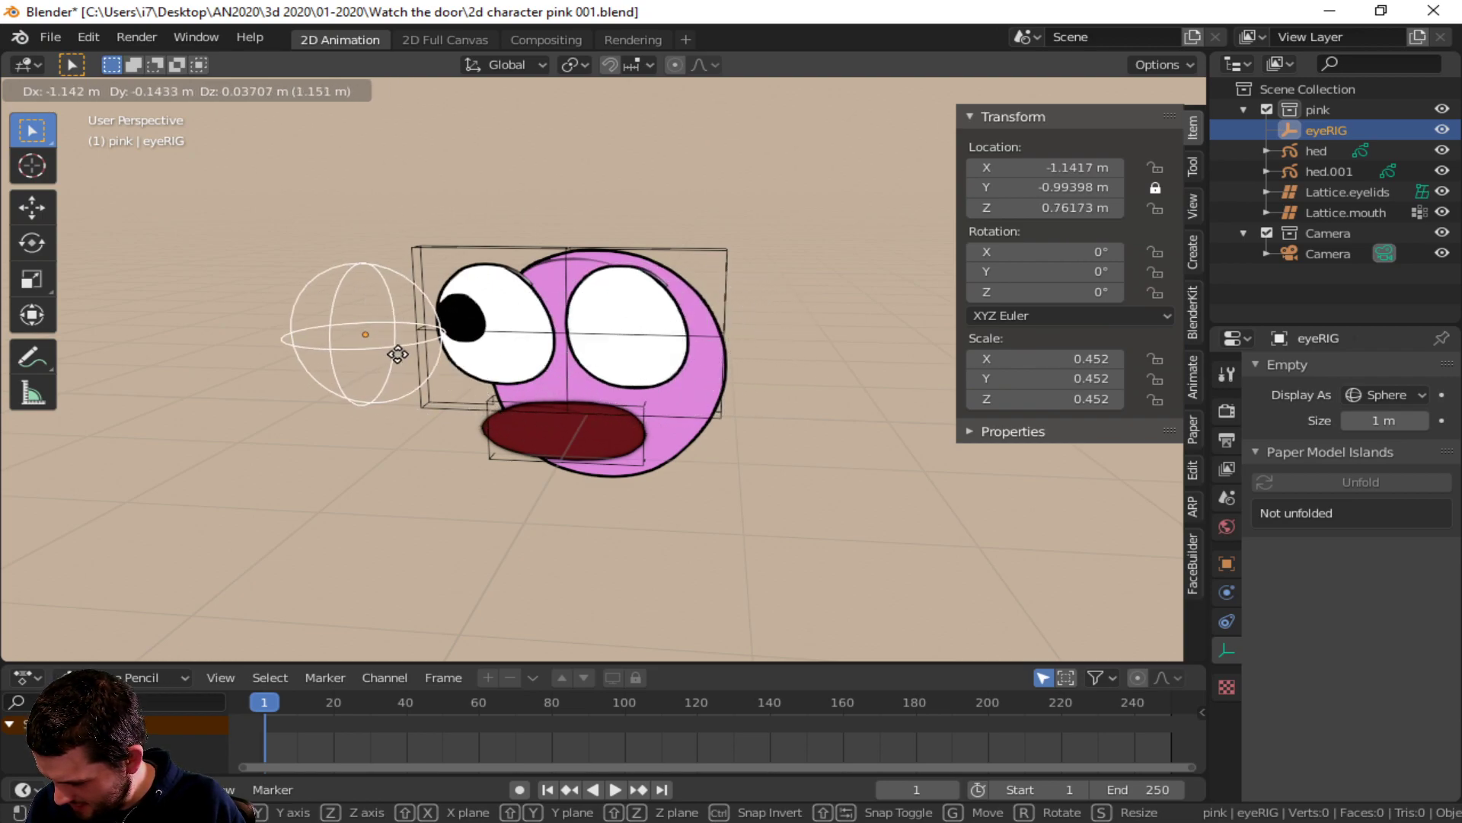
{"action": "right_click", "coordinate": [598, 360]}
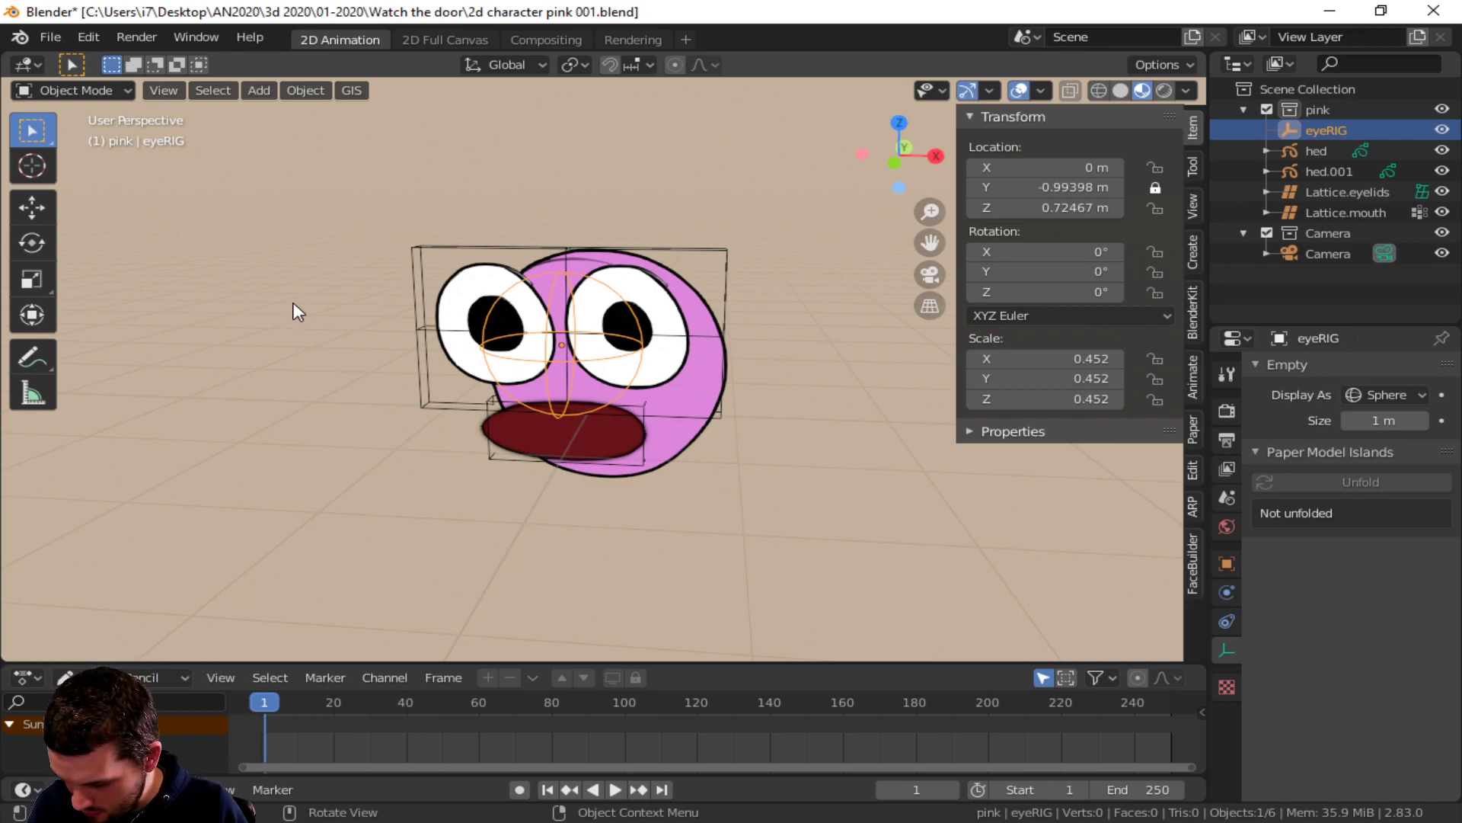
{"action": "left_click", "coordinate": [628, 455]}
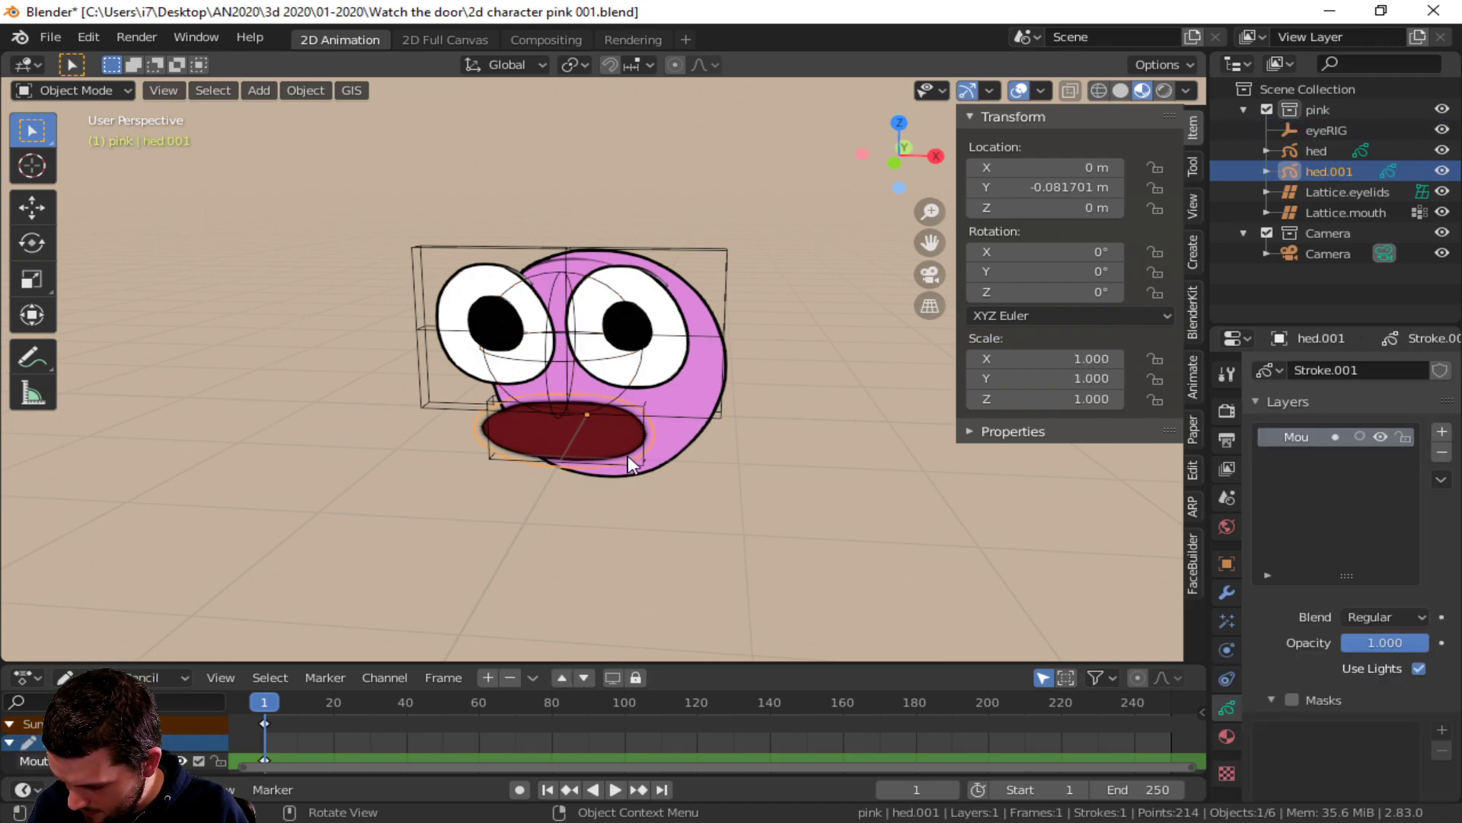
{"action": "left_click", "coordinate": [633, 465]}
{"action": "left_click", "coordinate": [586, 373]}
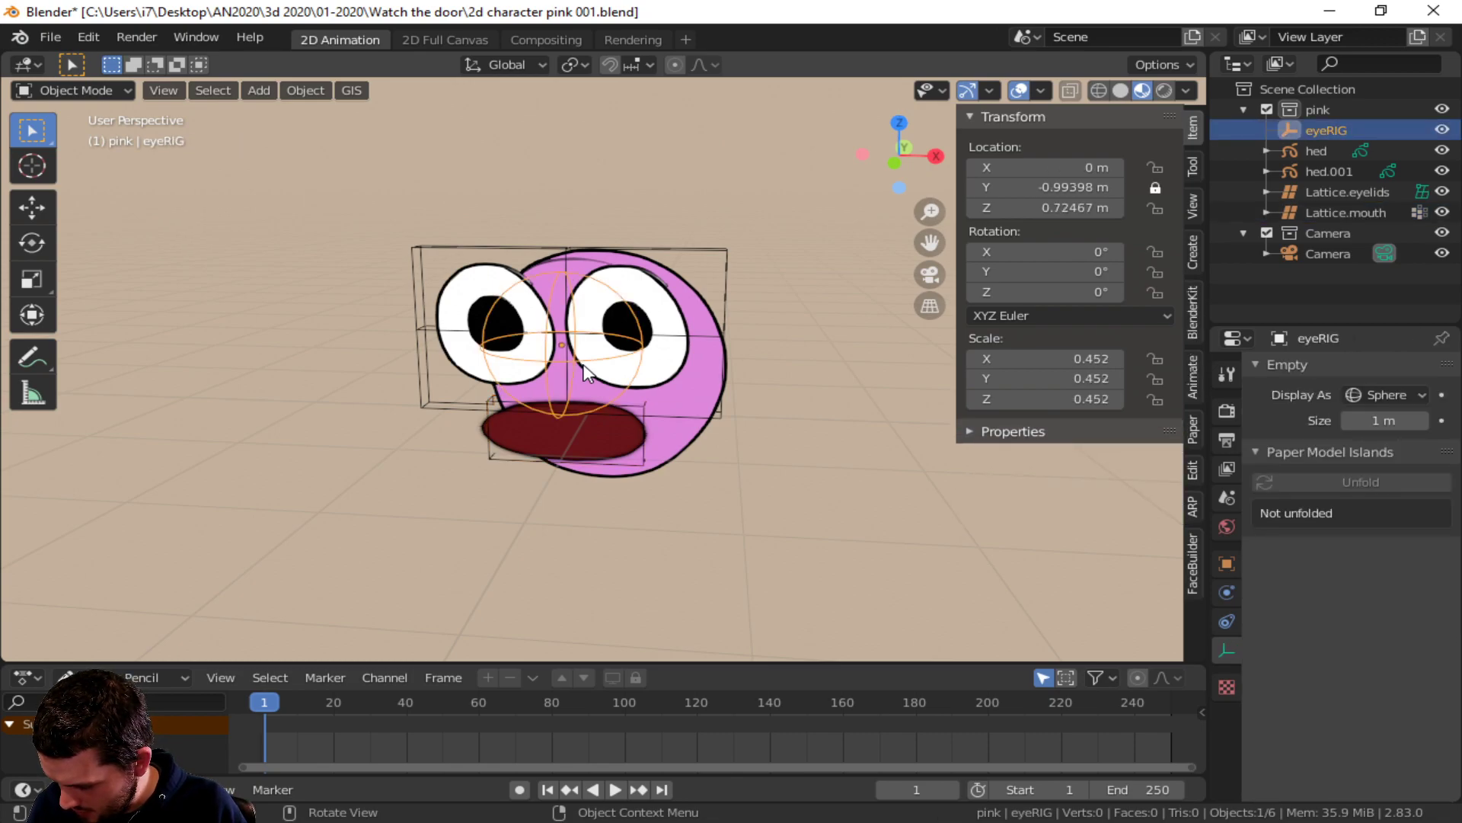
{"action": "left_click", "coordinate": [1228, 622]}
{"action": "left_click", "coordinate": [1225, 650]}
{"action": "left_click", "coordinate": [1225, 681]}
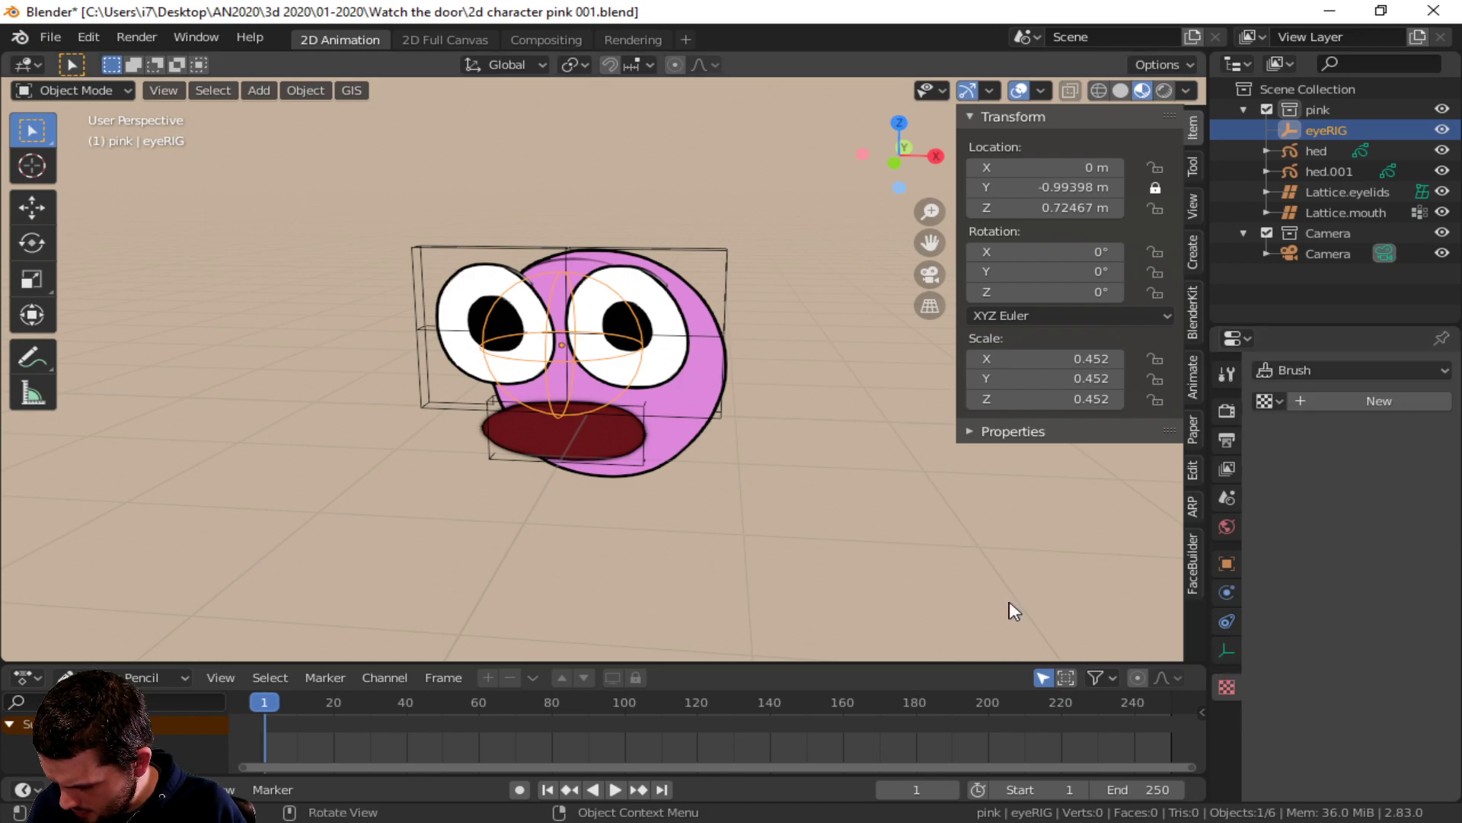
- Select the mouth lattice and add a driver to the value of its E shape key
{"action": "left_click", "coordinate": [646, 470]}
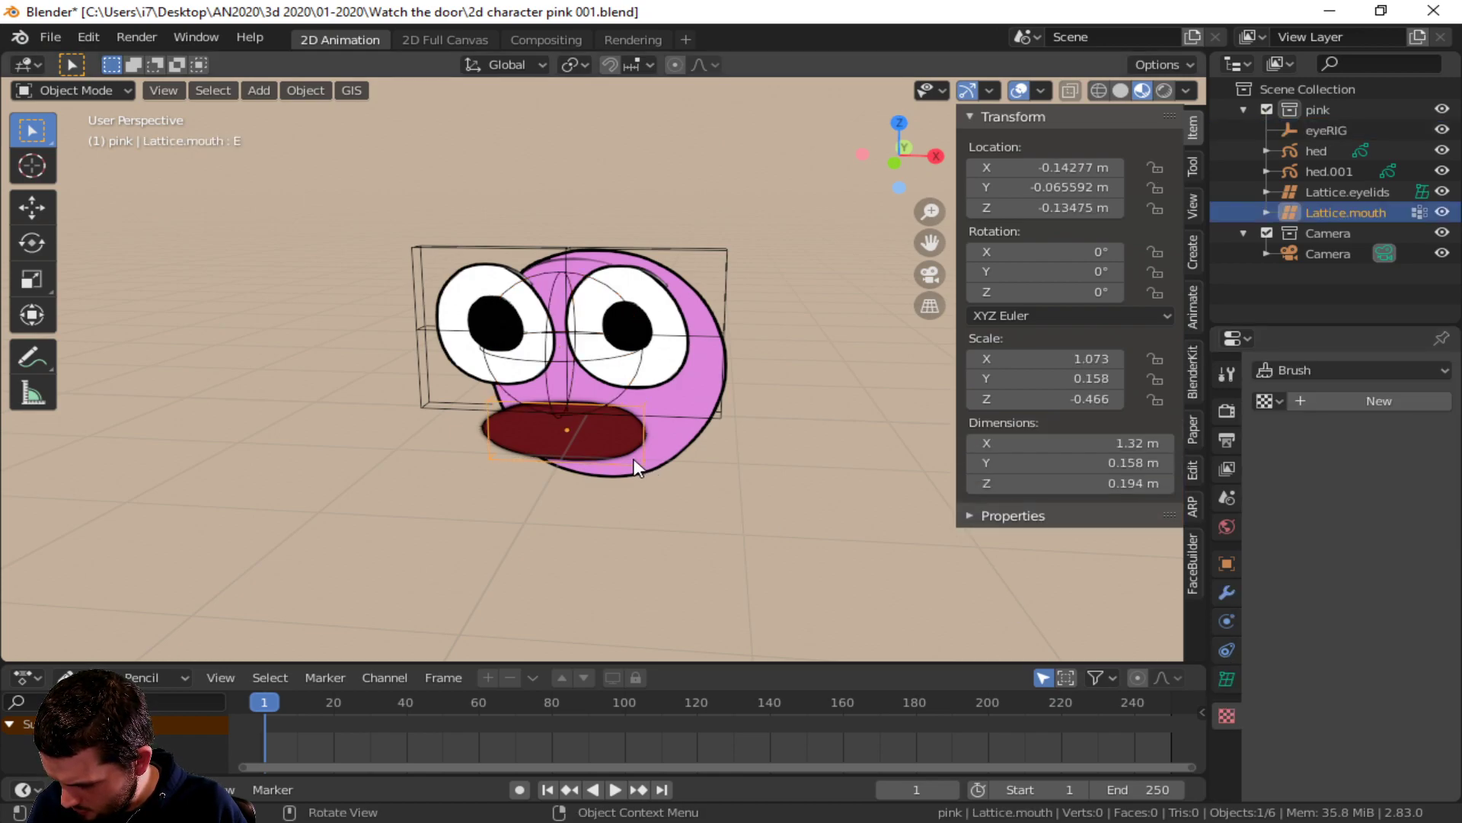
{"action": "left_click", "coordinate": [637, 469]}
{"action": "left_click", "coordinate": [639, 471]}
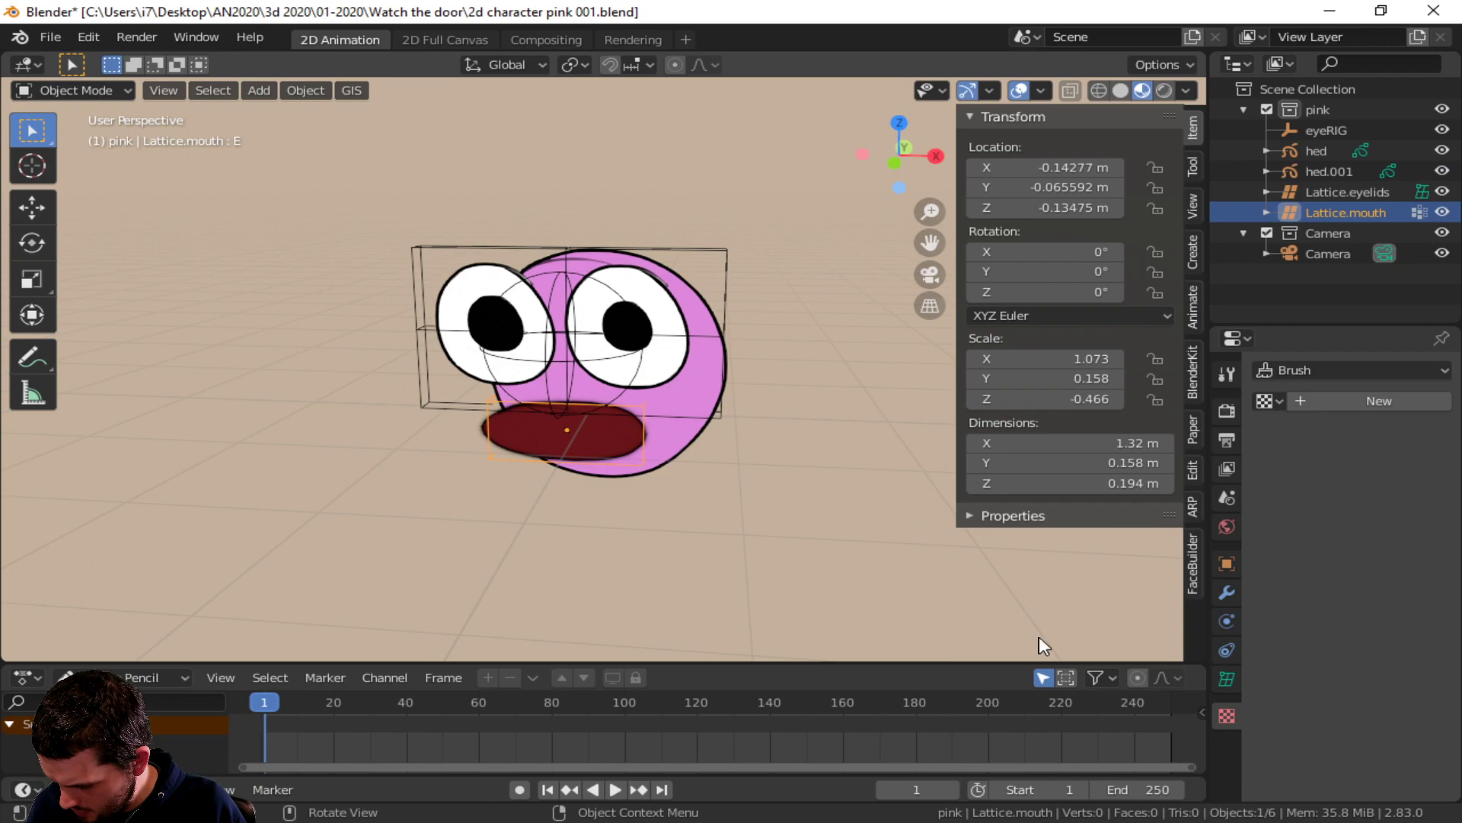
{"action": "left_click", "coordinate": [1226, 678]}
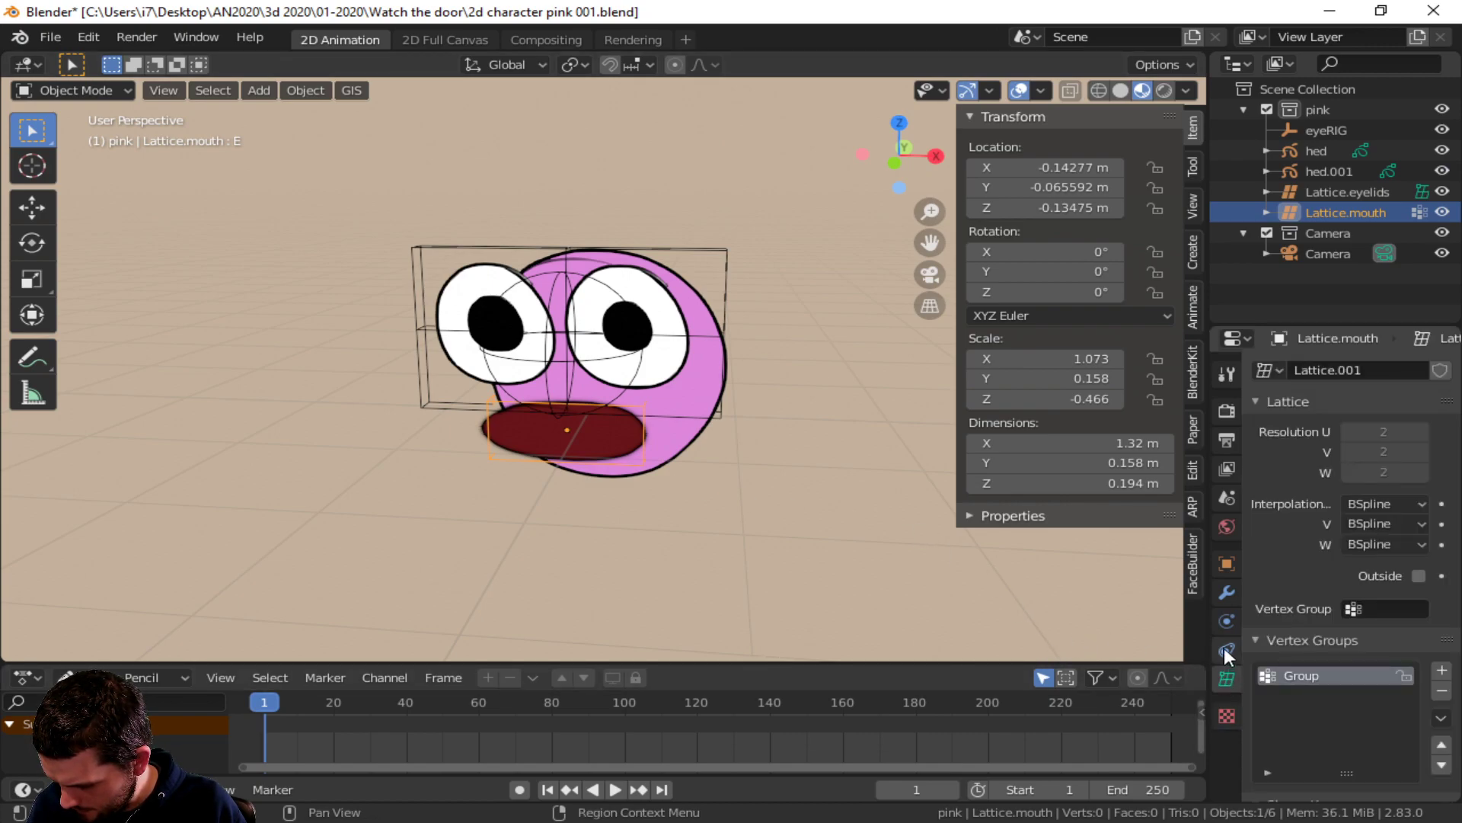
{"action": "left_click", "coordinate": [1223, 647]}
{"action": "left_click", "coordinate": [1226, 679]}
{"action": "scroll", "coordinate": [1300, 609], "scroll_direction": "down", "scroll_amount": 8}
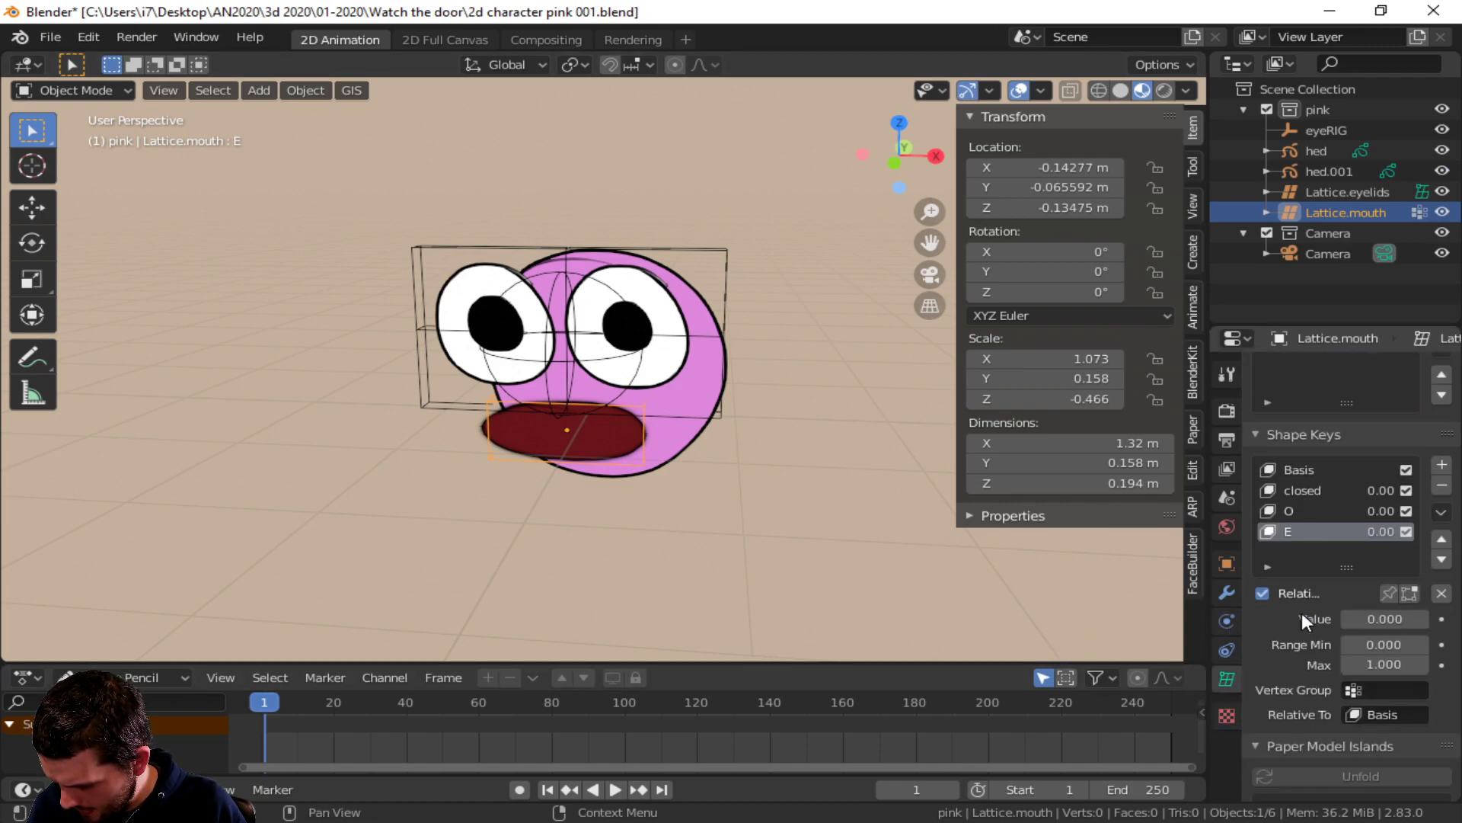
{"action": "scroll", "coordinate": [1301, 613], "scroll_direction": "down", "scroll_amount": 1}
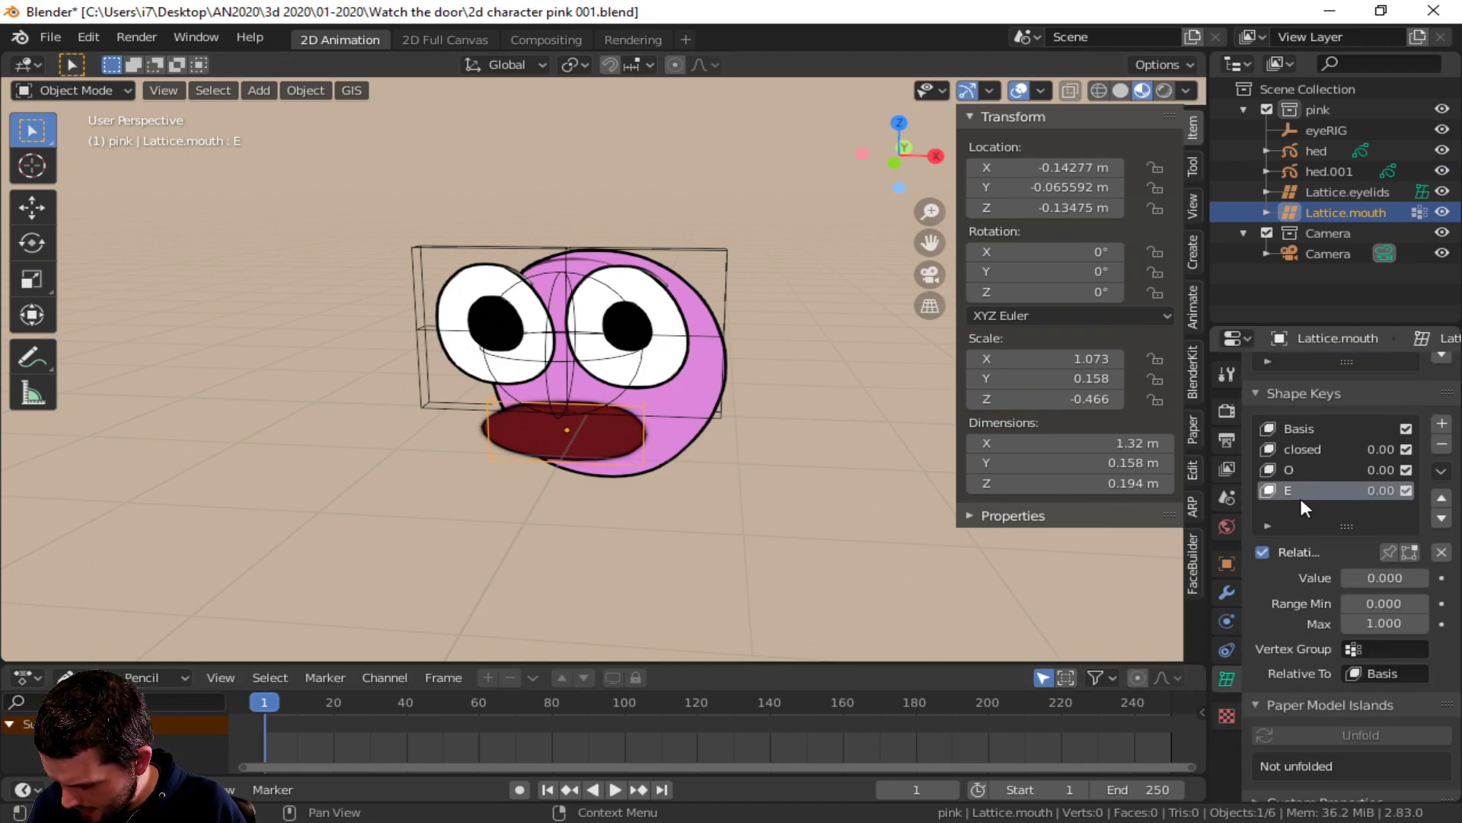
{"action": "right_click", "coordinate": [1385, 581]}
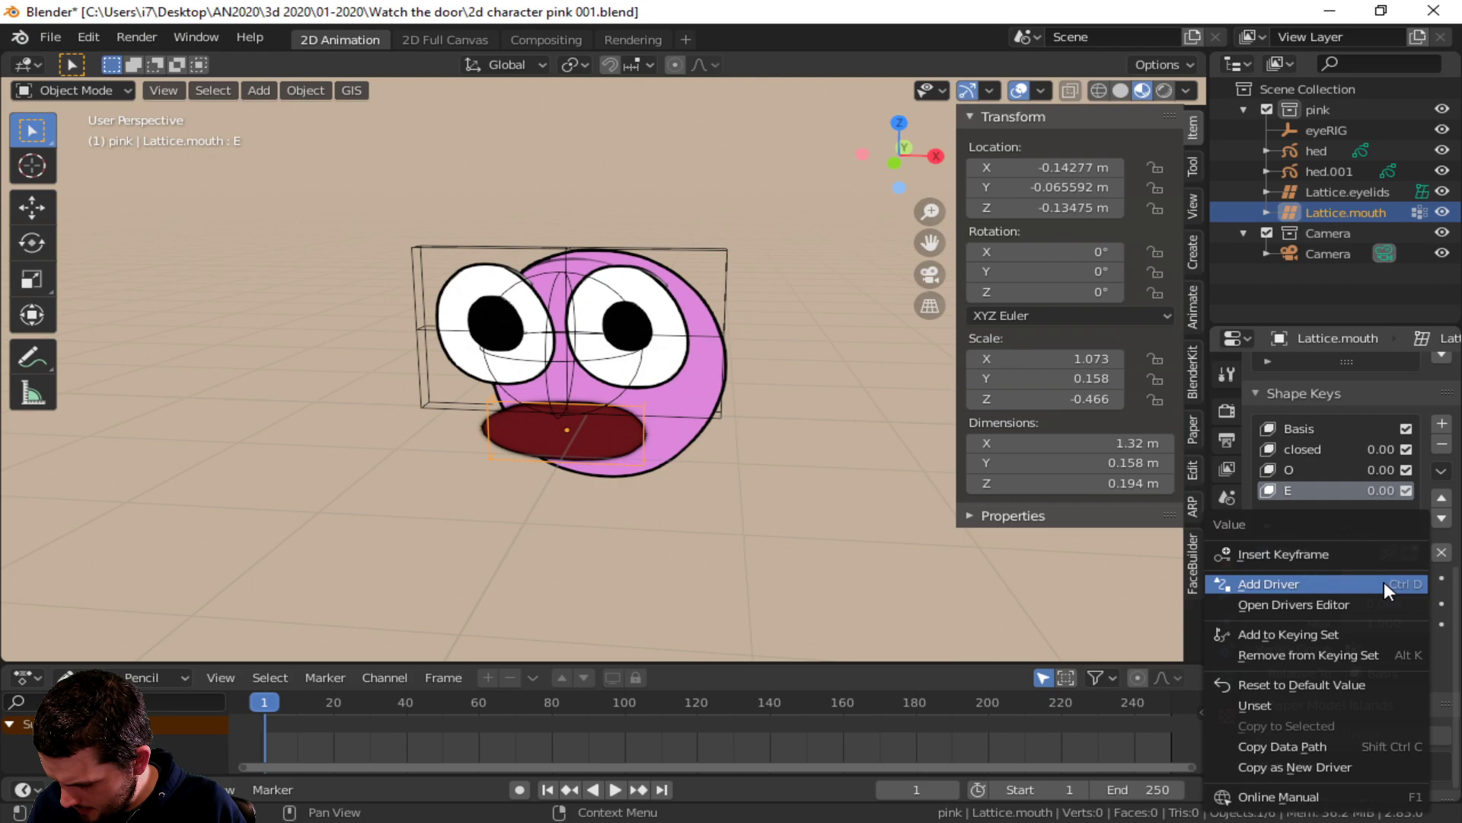
{"action": "left_click", "coordinate": [1383, 582]}
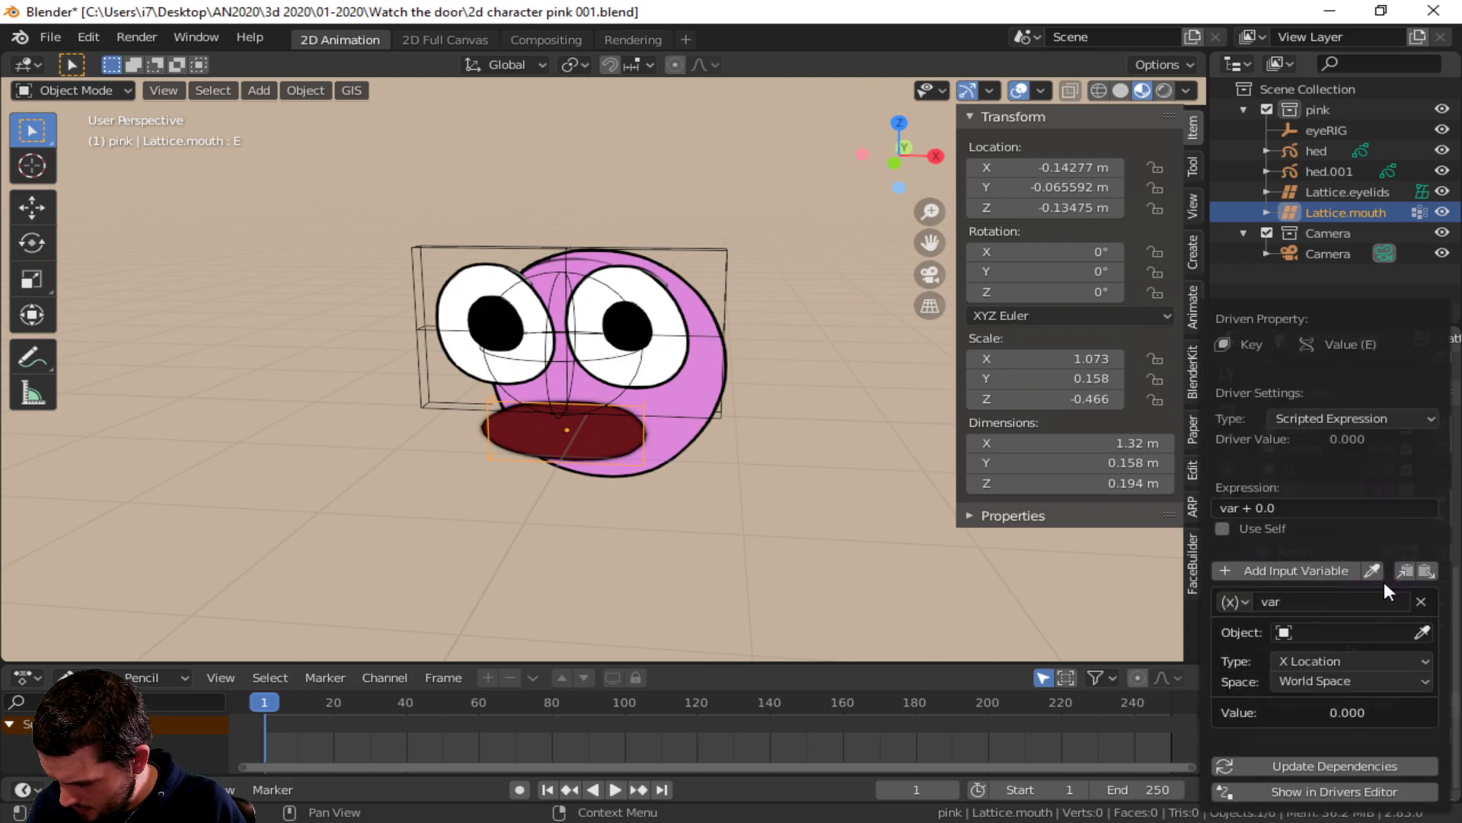
{"action": "left_click", "coordinate": [1341, 632]}
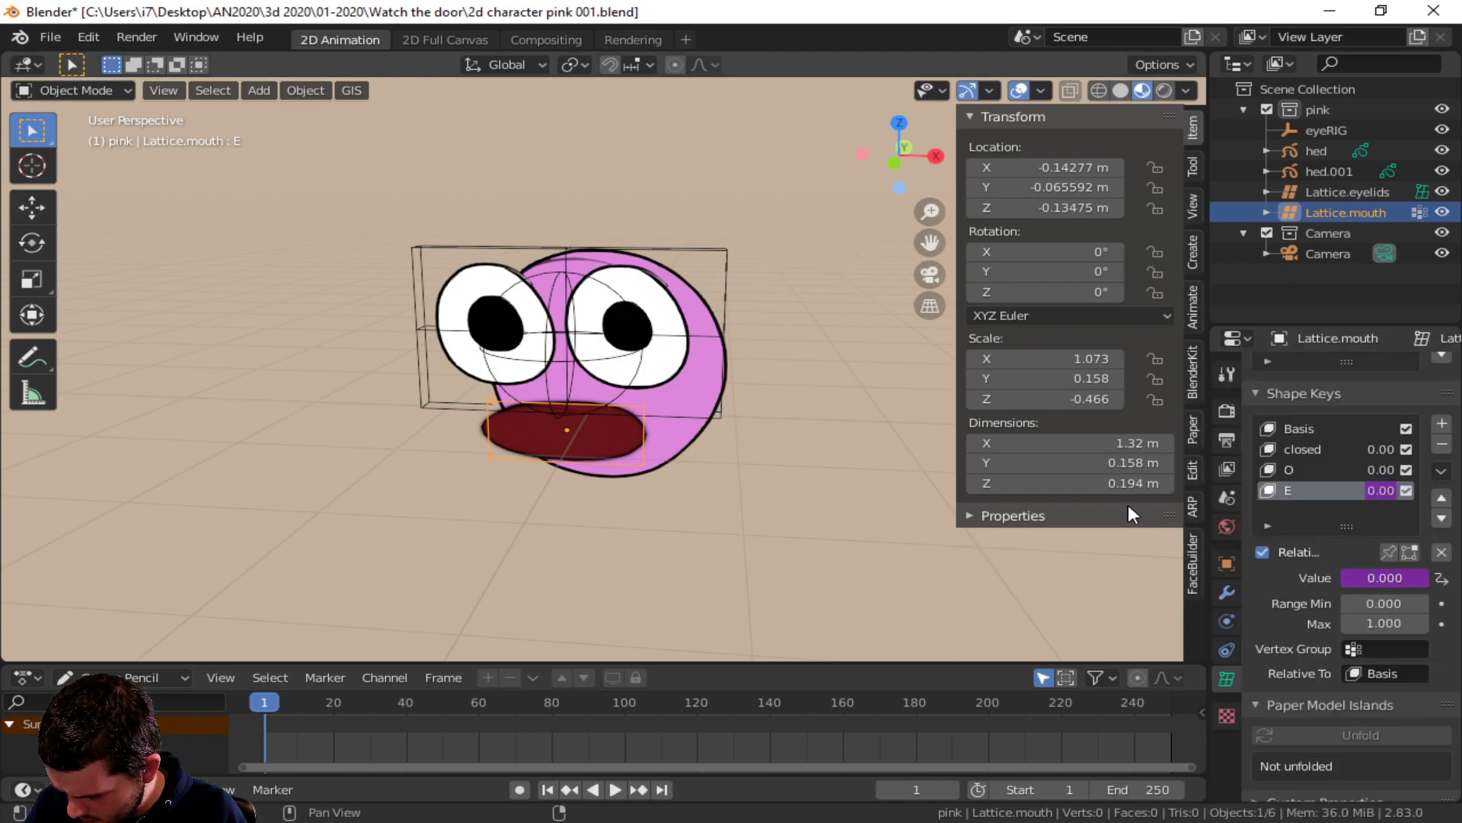
{"action": "left_click", "coordinate": [693, 457]}
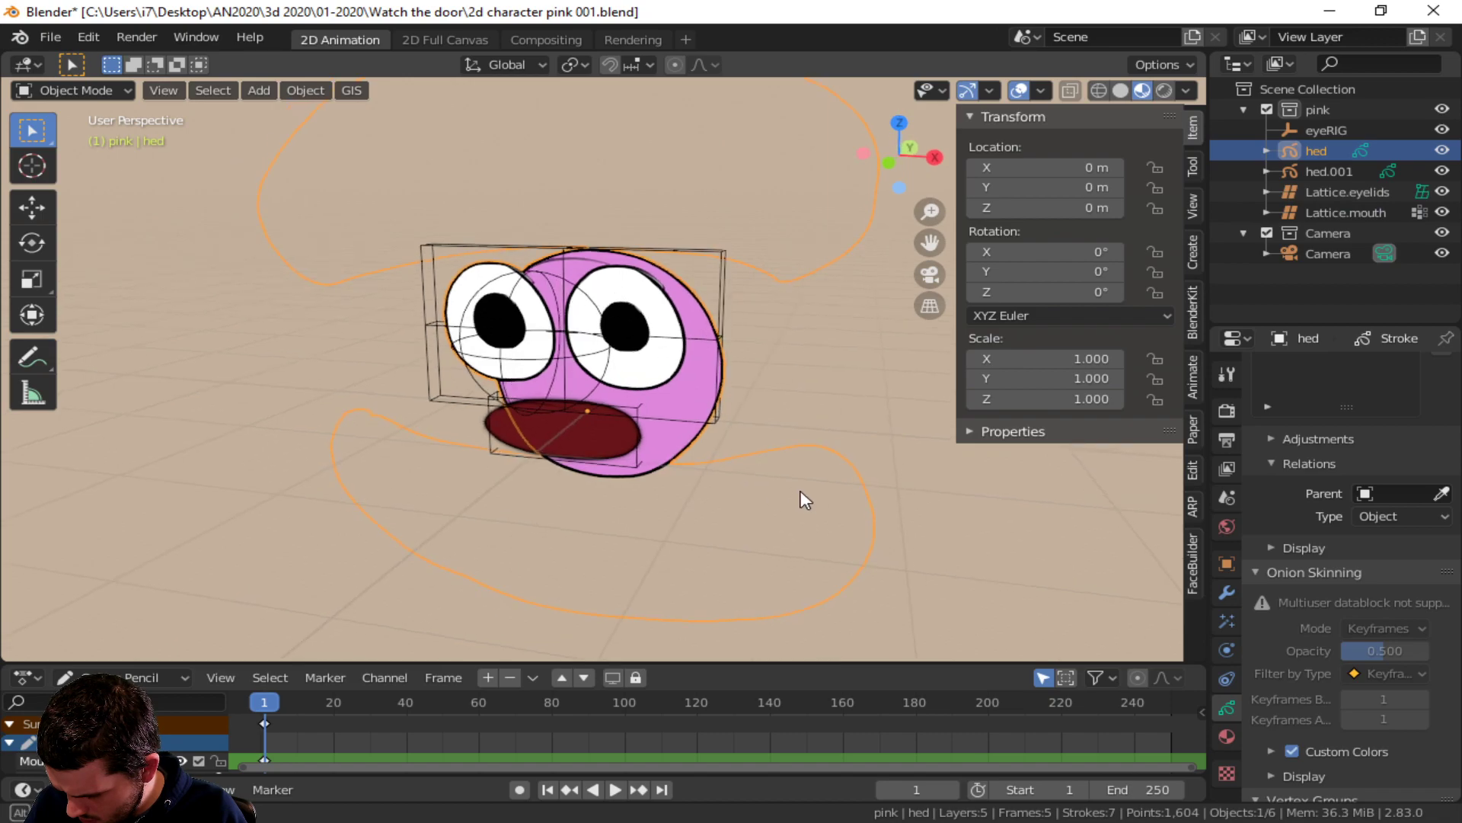
{"action": "middle_click_drag", "start_coordinate": [811, 491], "coordinate": [718, 477]}
{"action": "left_click", "coordinate": [796, 427]}
{"action": "middle_click_drag", "start_coordinate": [803, 431], "coordinate": [930, 427]}
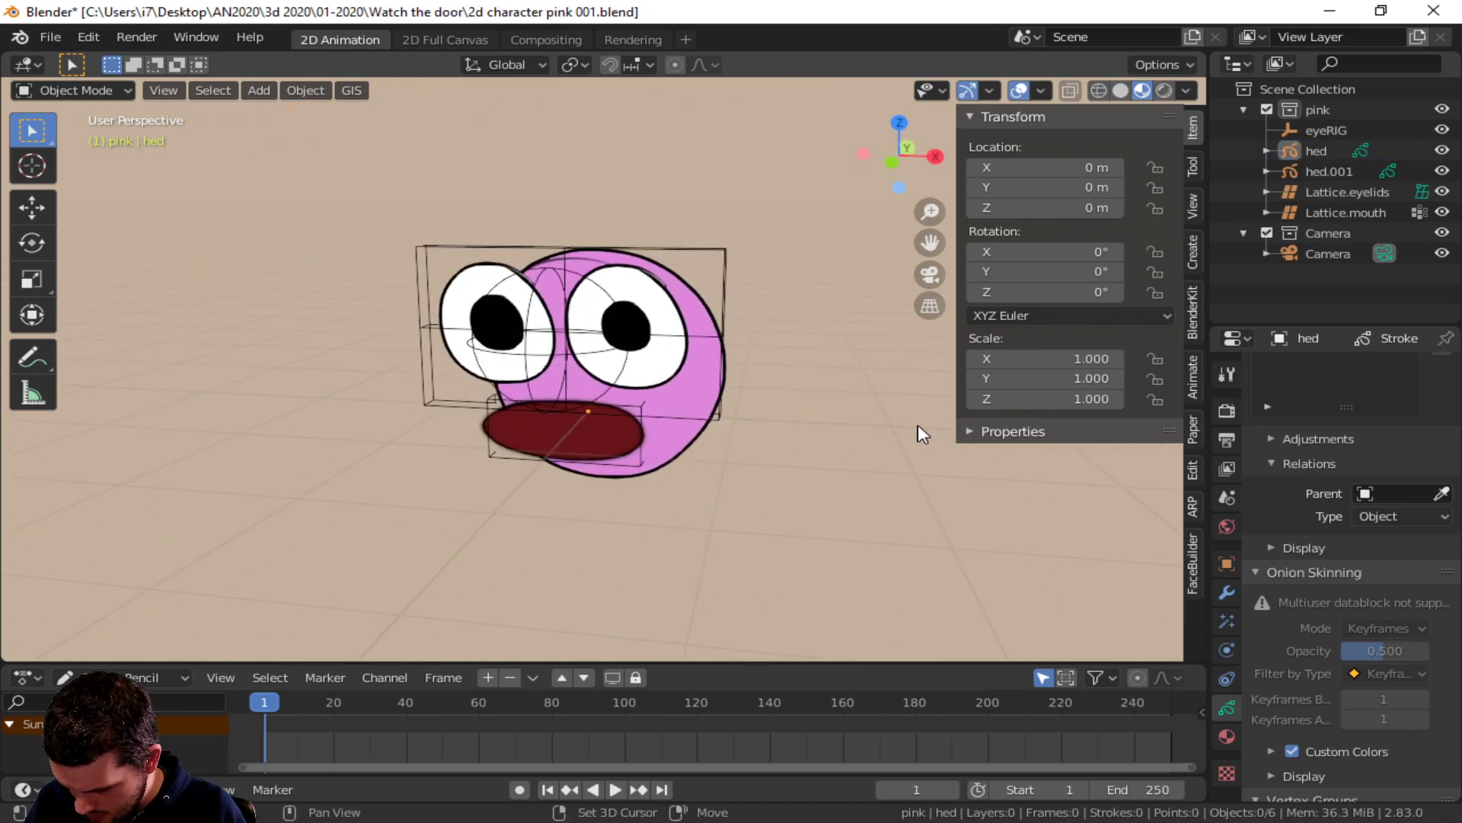
{"action": "key", "text": "shift+a"}
{"action": "mouse_move", "coordinate": [844, 358]}
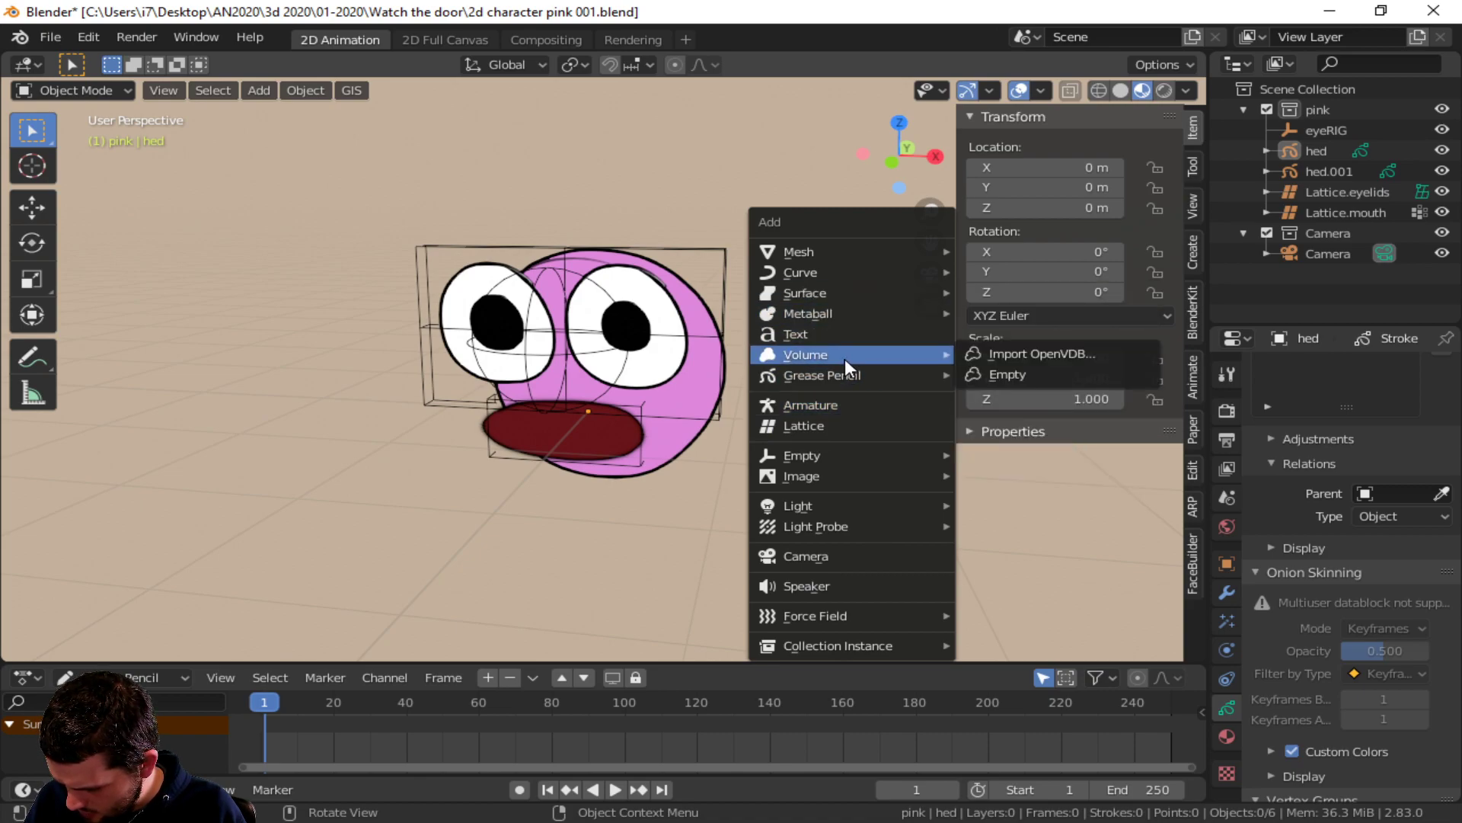
{"action": "mouse_move", "coordinate": [838, 457]}
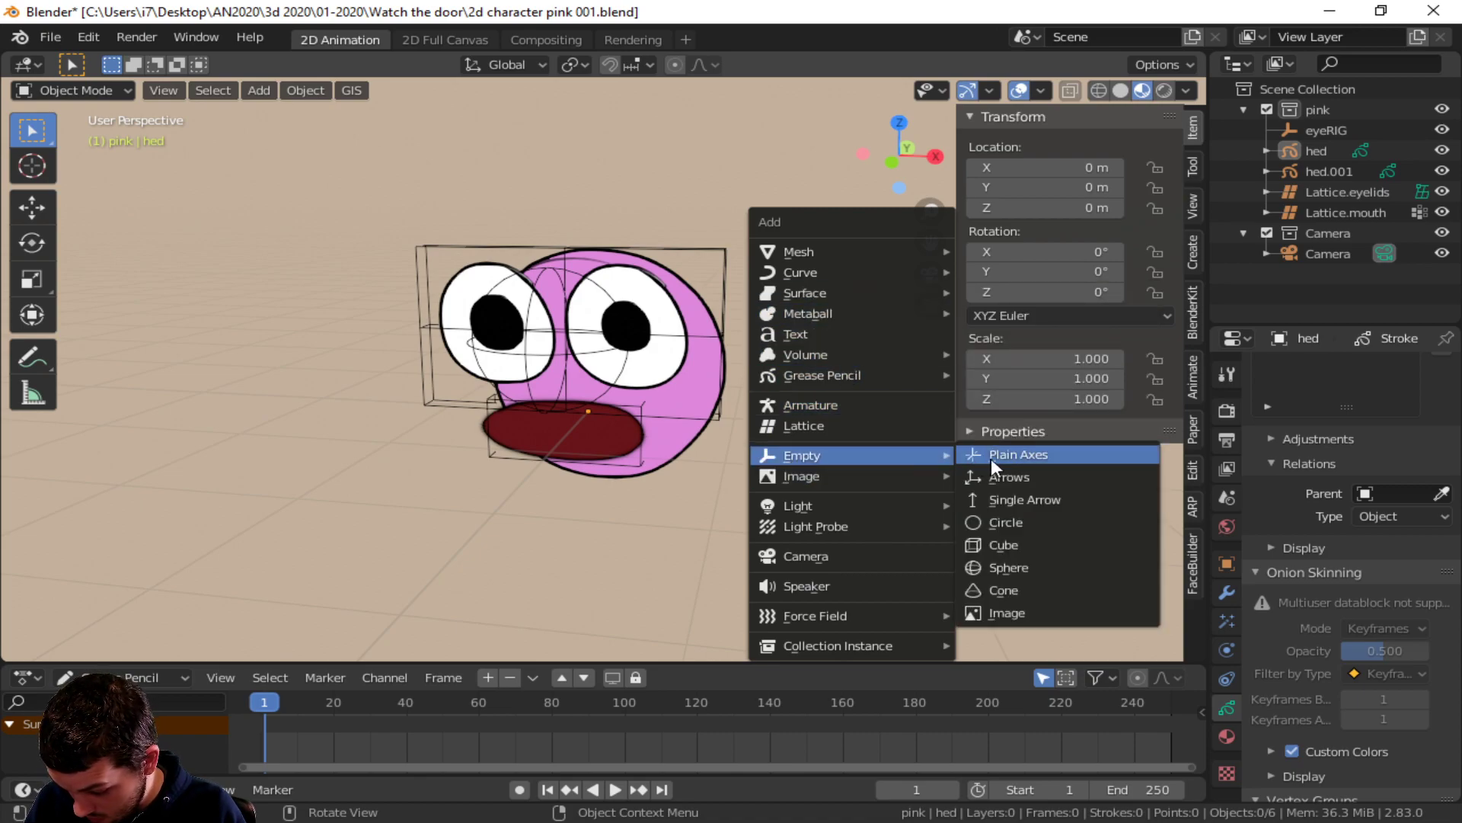
{"action": "left_click", "coordinate": [1000, 587]}
{"action": "middle_click_drag", "start_coordinate": [773, 404], "coordinate": [542, 427]}
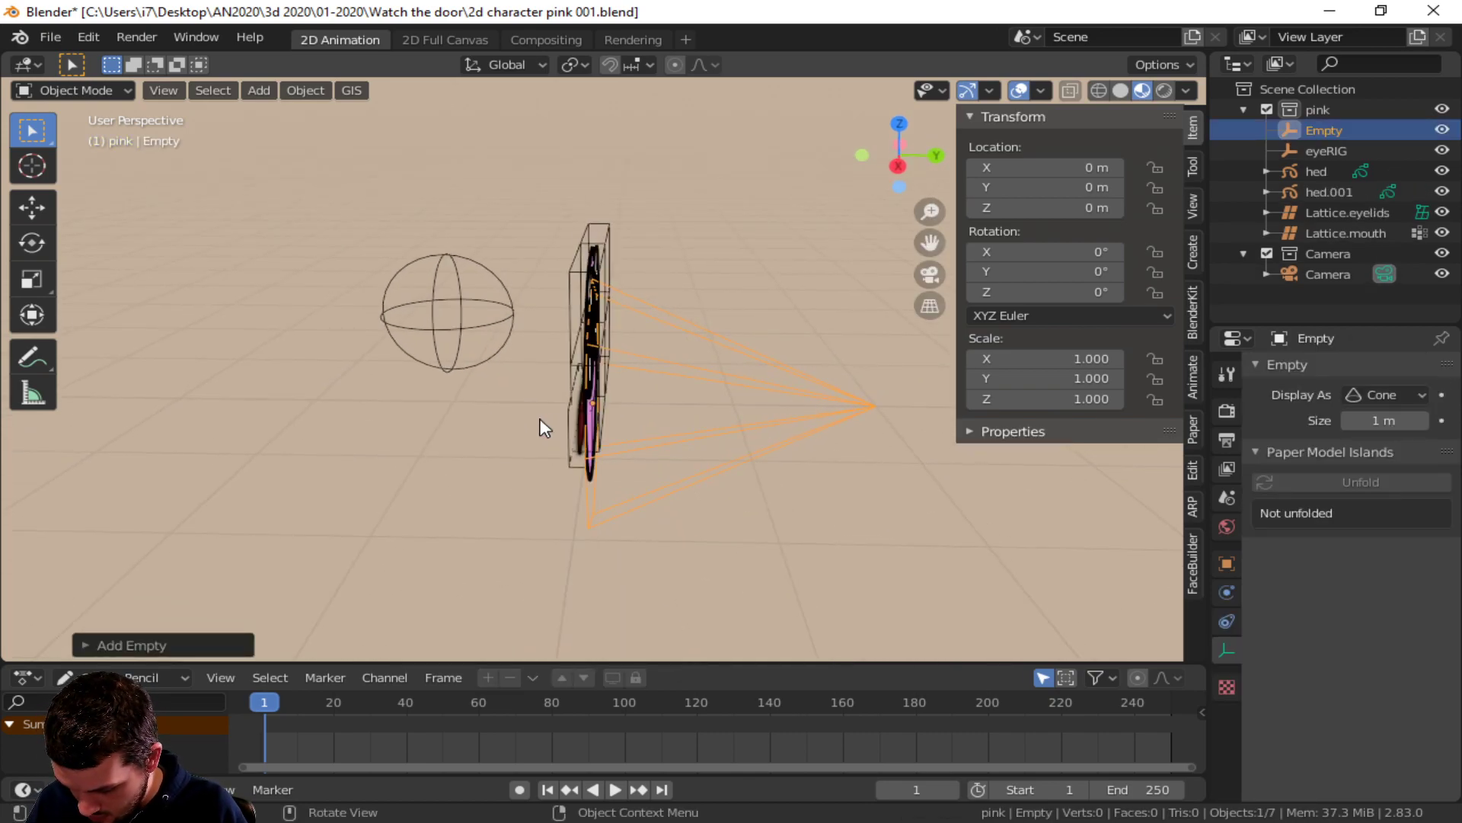
{"action": "key", "text": "ctrl+z"}
- Add a Single Arrow empty and move it along Y to about -0.89 m, in front of the face
{"action": "key", "text": "shift+a"}
{"action": "mouse_move", "coordinate": [538, 419]}
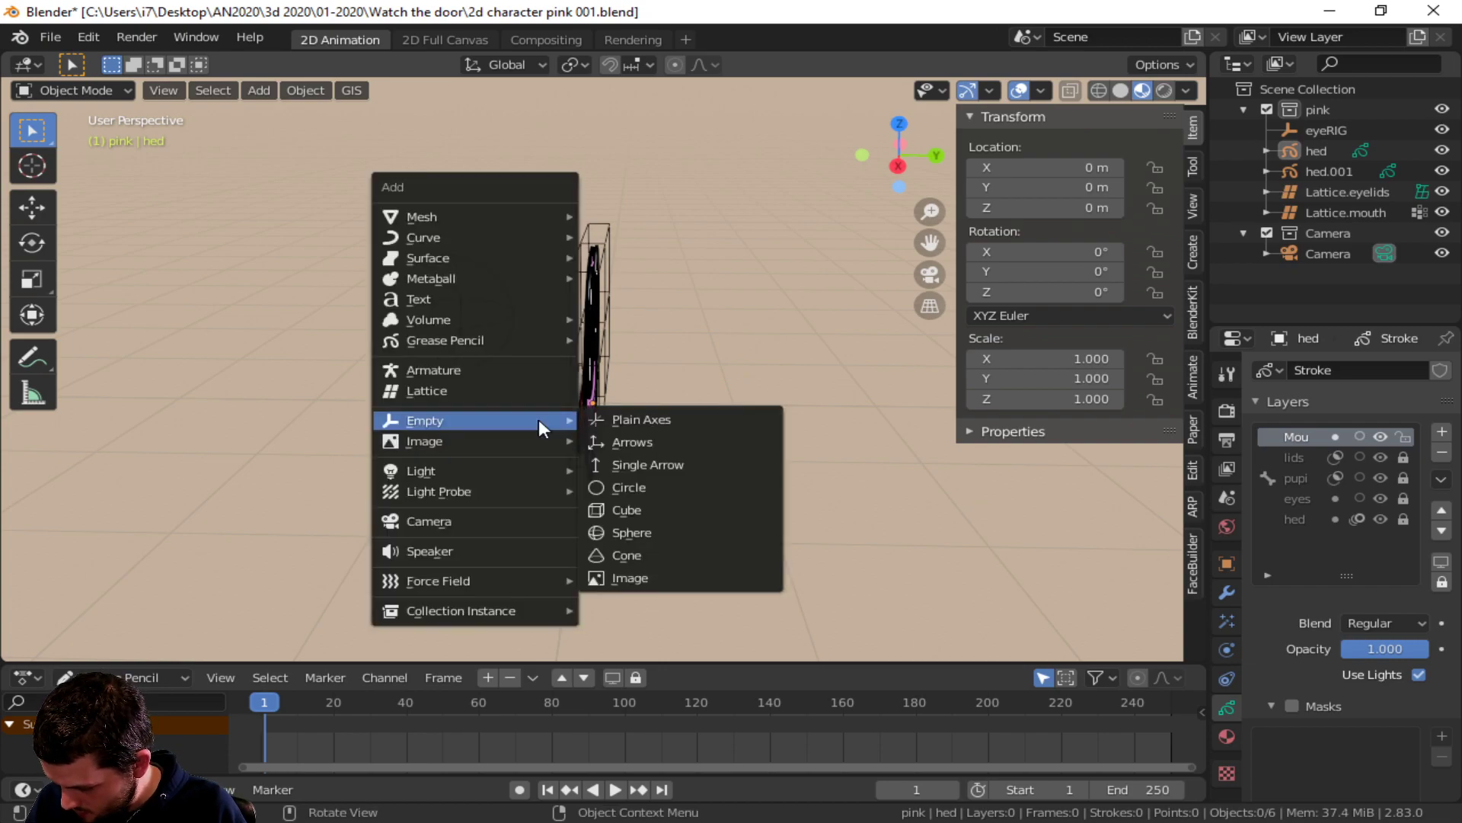
{"action": "left_click", "coordinate": [693, 464]}
{"action": "middle_click_drag", "start_coordinate": [695, 475], "coordinate": [816, 491]}
{"action": "key", "text": "g"}
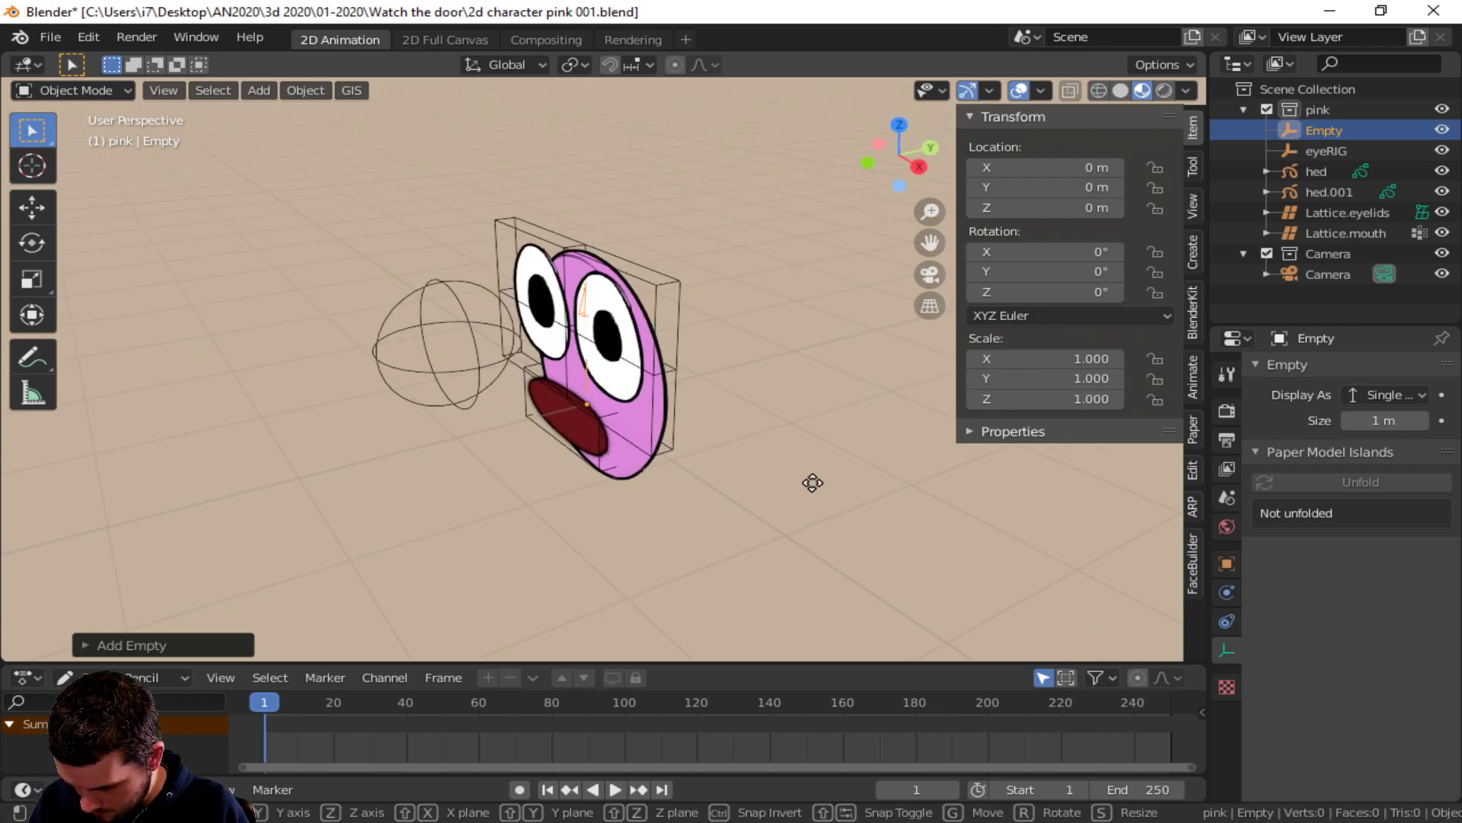
{"action": "key", "text": "y"}
{"action": "left_click", "coordinate": [587, 463]}
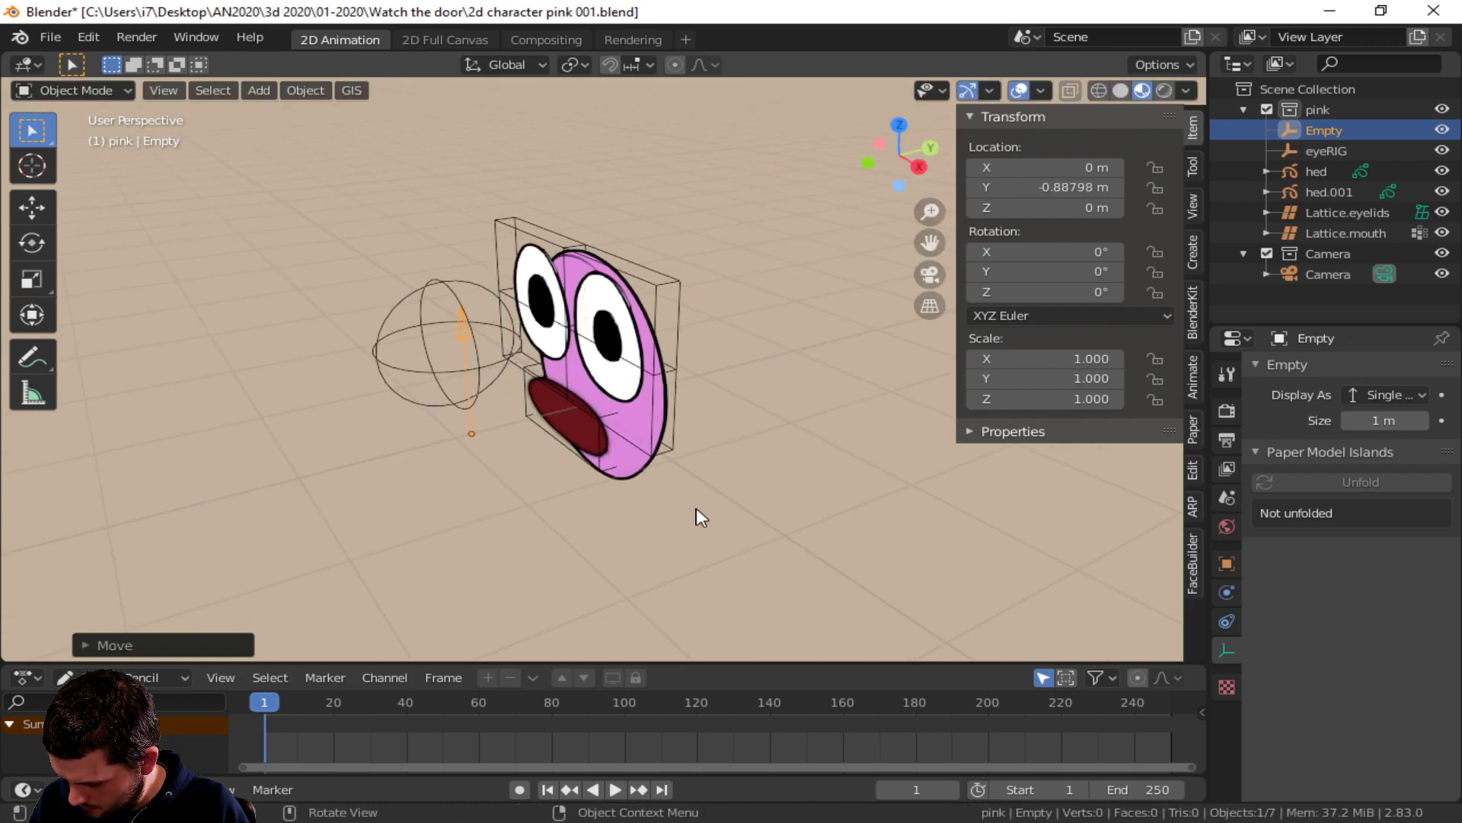
- Move the arrow empty along the X axis to about 0.56 m, beside the mouth
{"action": "middle_click_drag", "start_coordinate": [587, 464], "coordinate": [738, 437]}
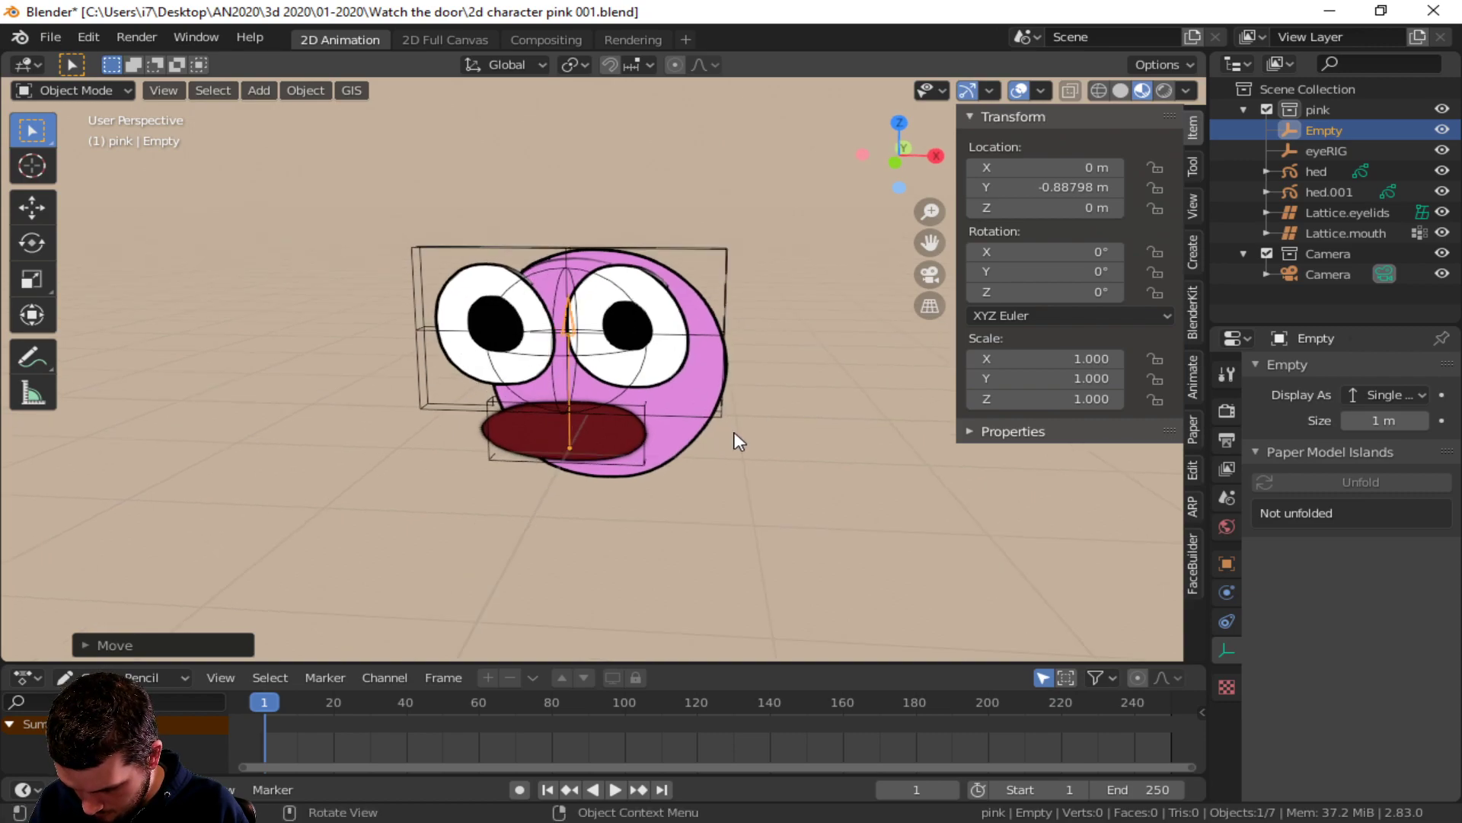
{"action": "key", "text": "g"}
{"action": "key", "text": "x"}
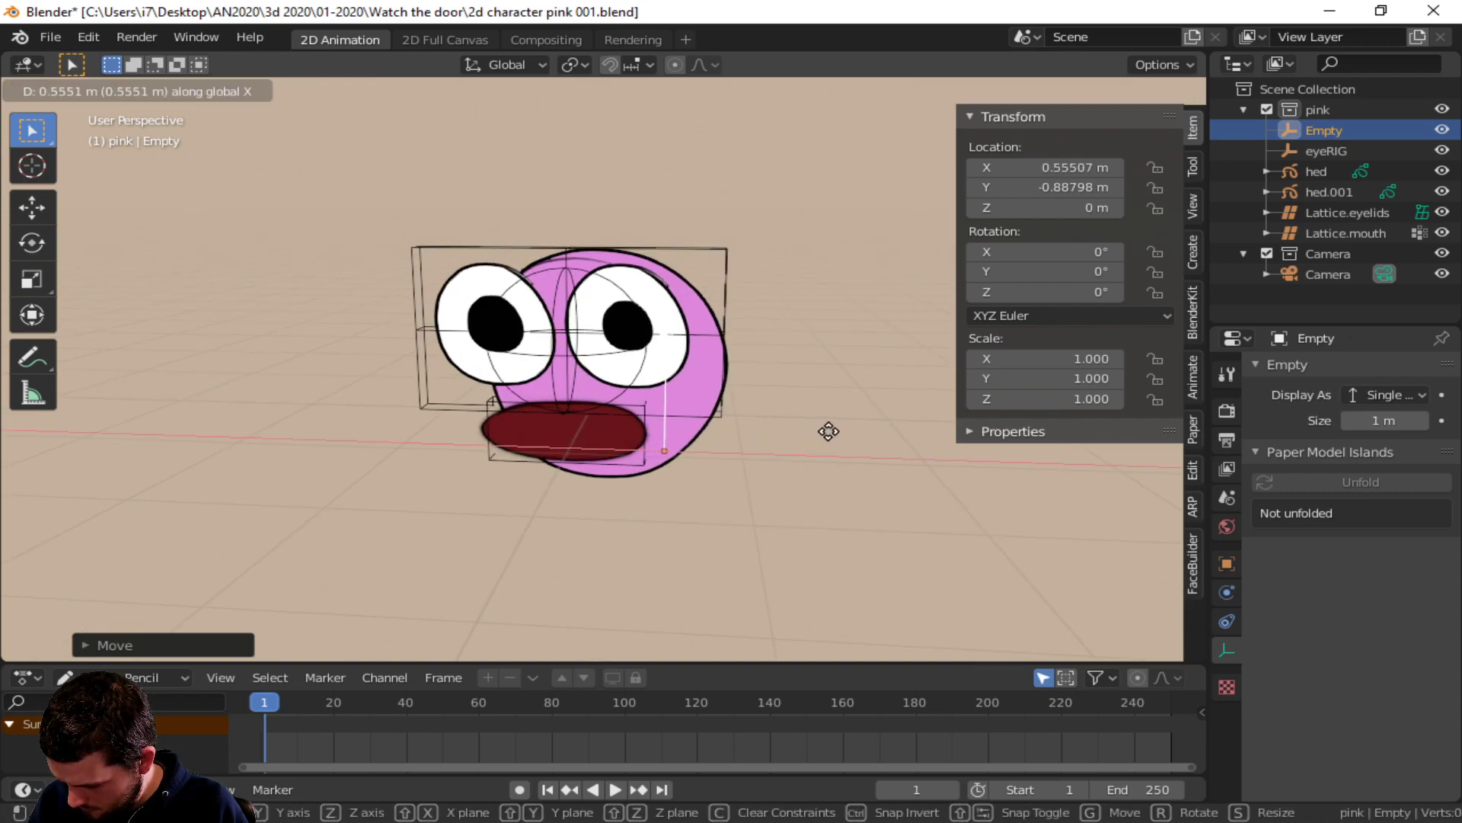
{"action": "left_click", "coordinate": [828, 431]}
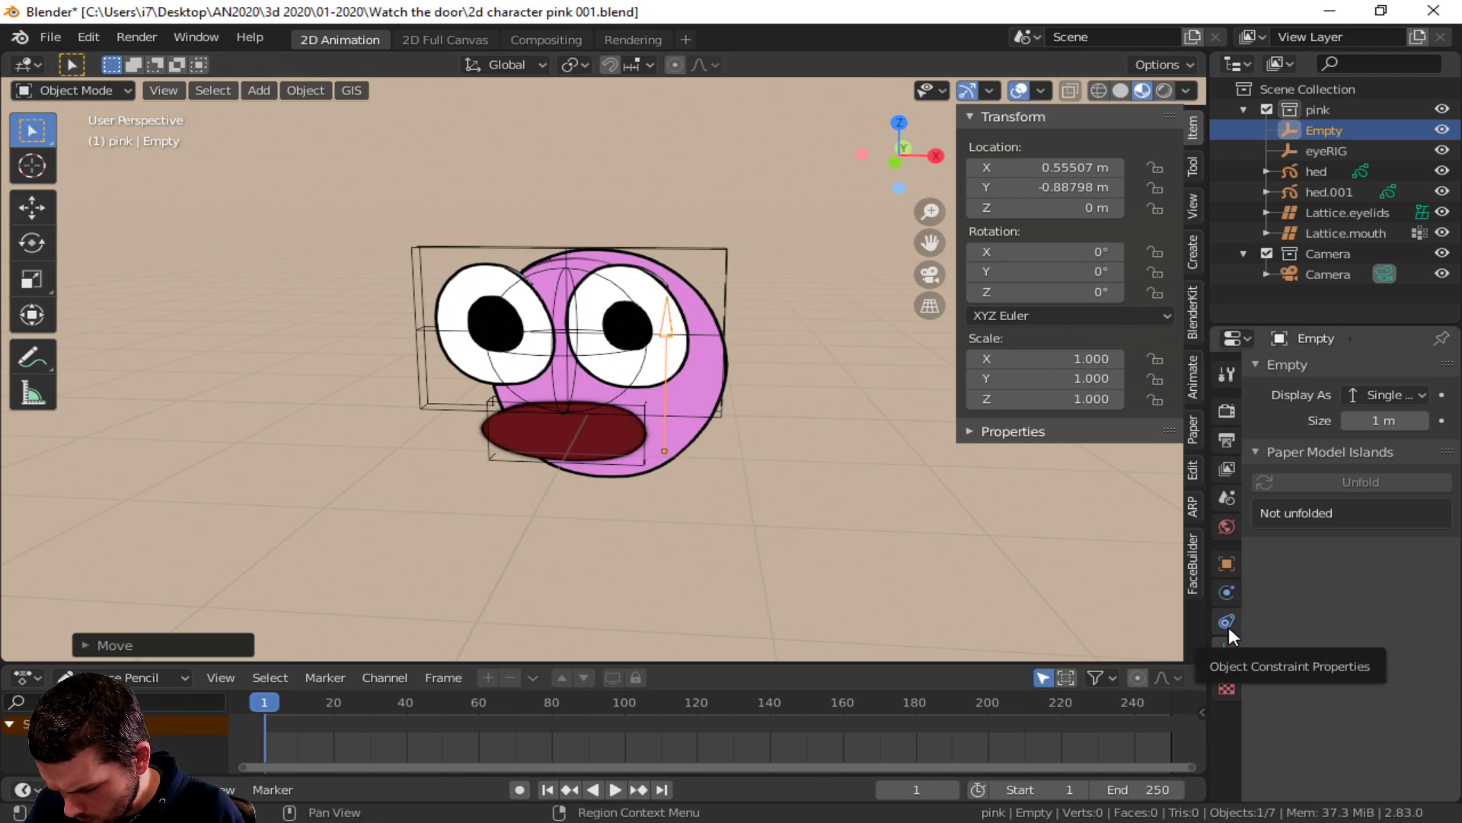
- Edit the driver on the mouth lattice's E shape key value and set its variable's target object to Empty
{"action": "left_click", "coordinate": [606, 457]}
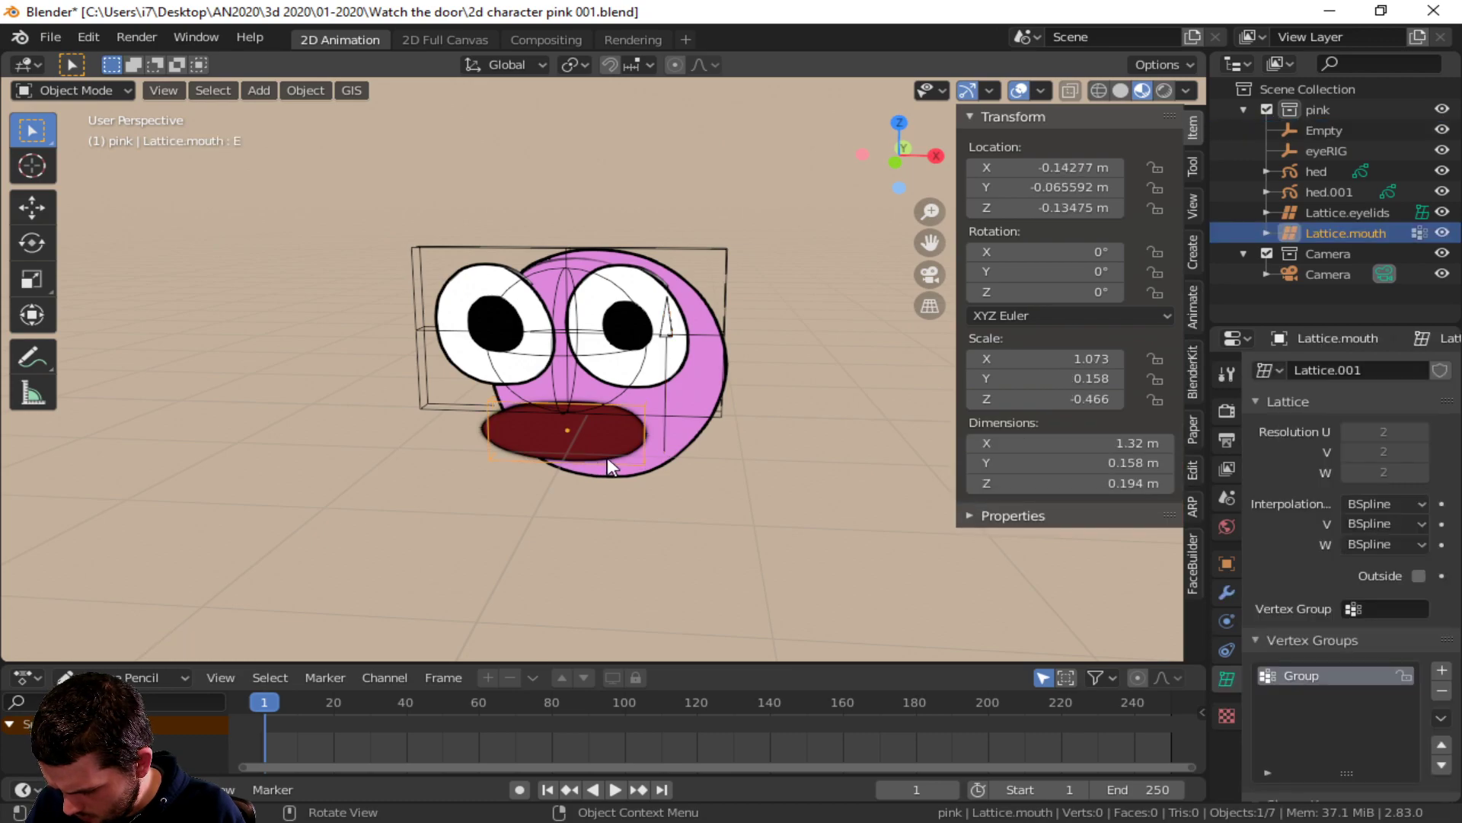
{"action": "scroll", "coordinate": [1296, 687], "scroll_direction": "down", "scroll_amount": 6}
{"action": "scroll", "coordinate": [1306, 651], "scroll_direction": "down", "scroll_amount": 5}
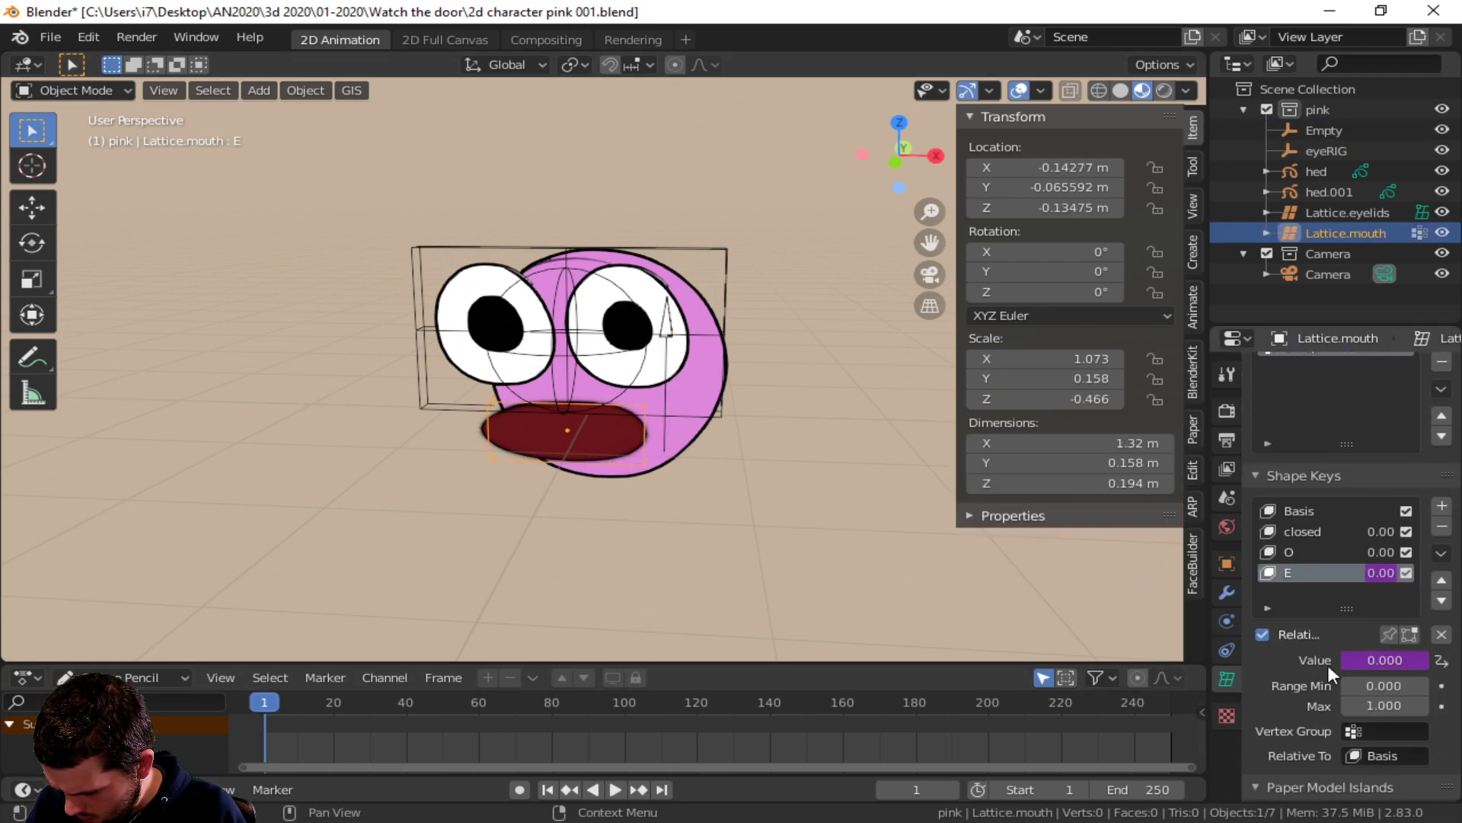
{"action": "right_click", "coordinate": [1380, 657]}
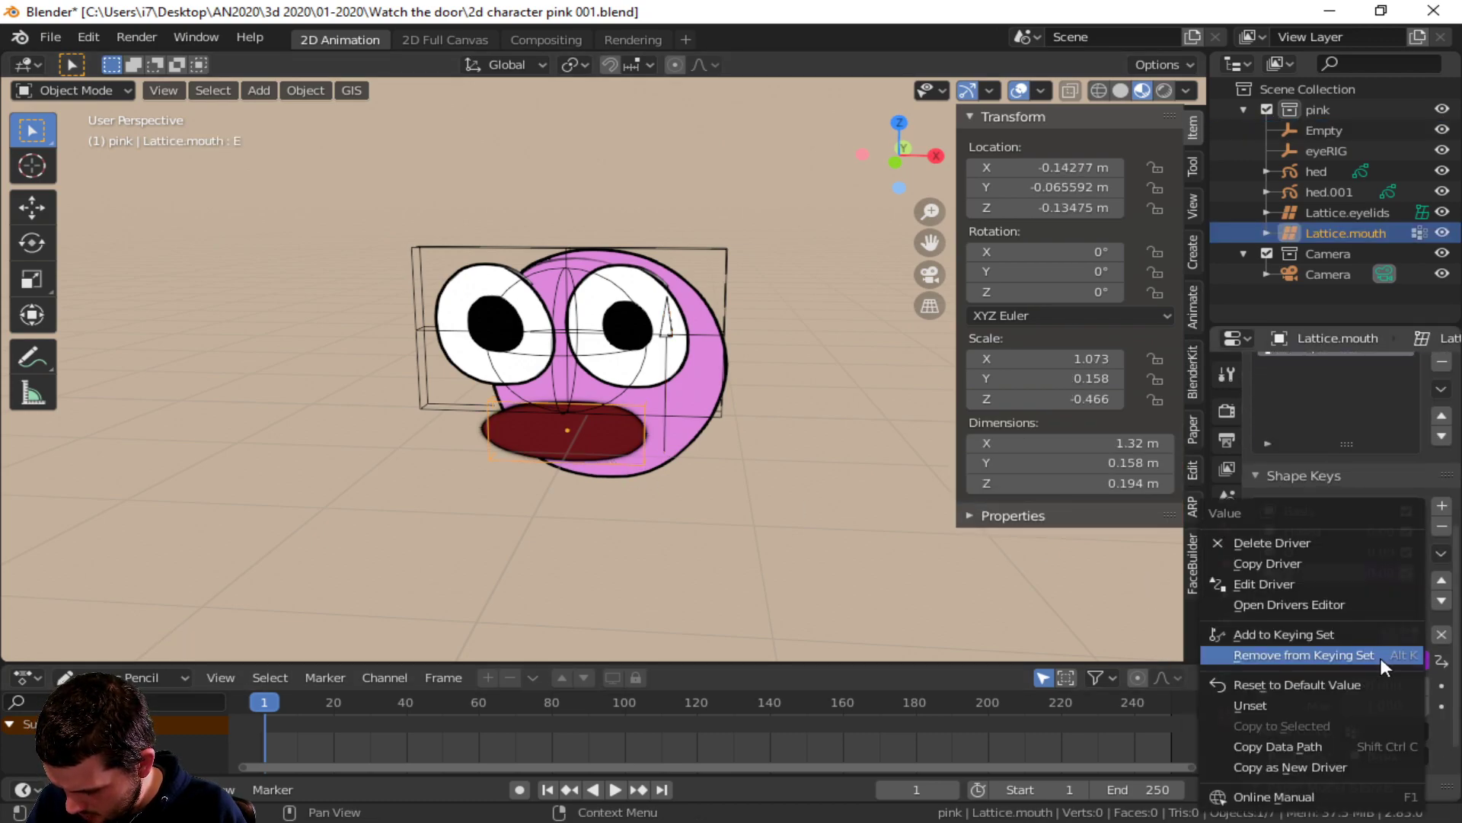
{"action": "left_click", "coordinate": [1300, 588]}
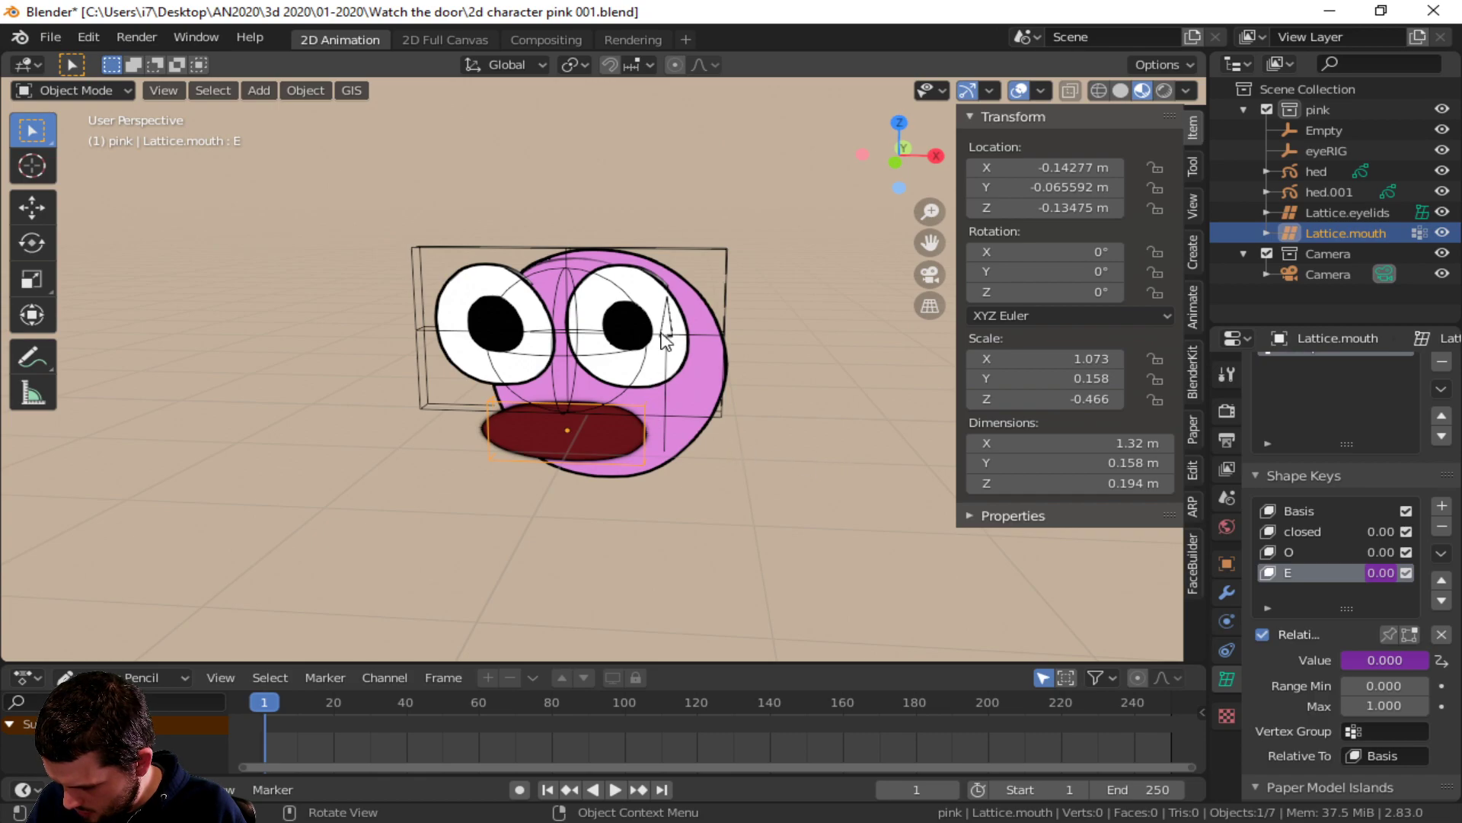
{"action": "right_click", "coordinate": [1378, 660]}
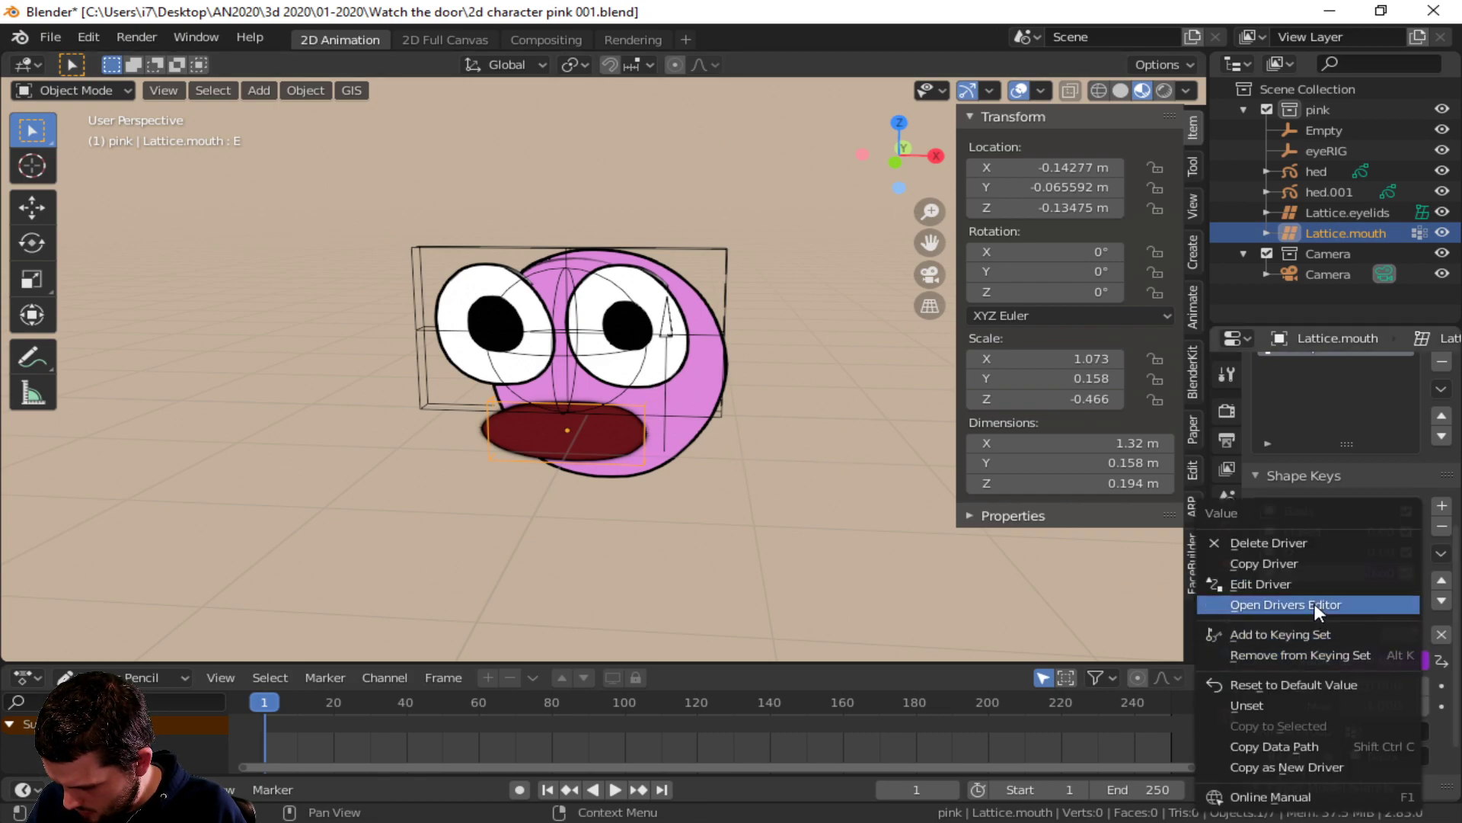
{"action": "left_click", "coordinate": [1304, 580]}
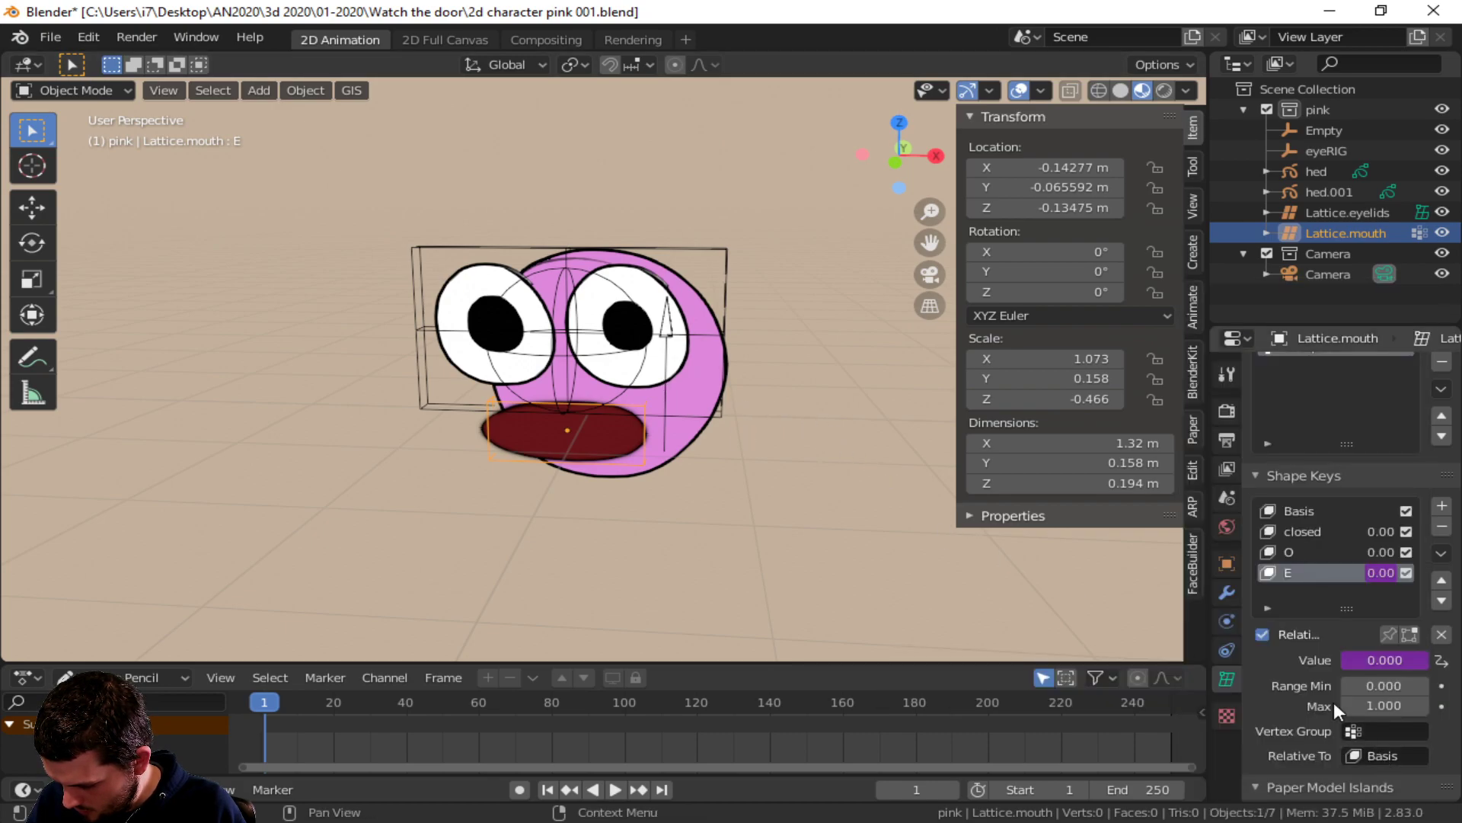
{"action": "right_click", "coordinate": [1374, 658]}
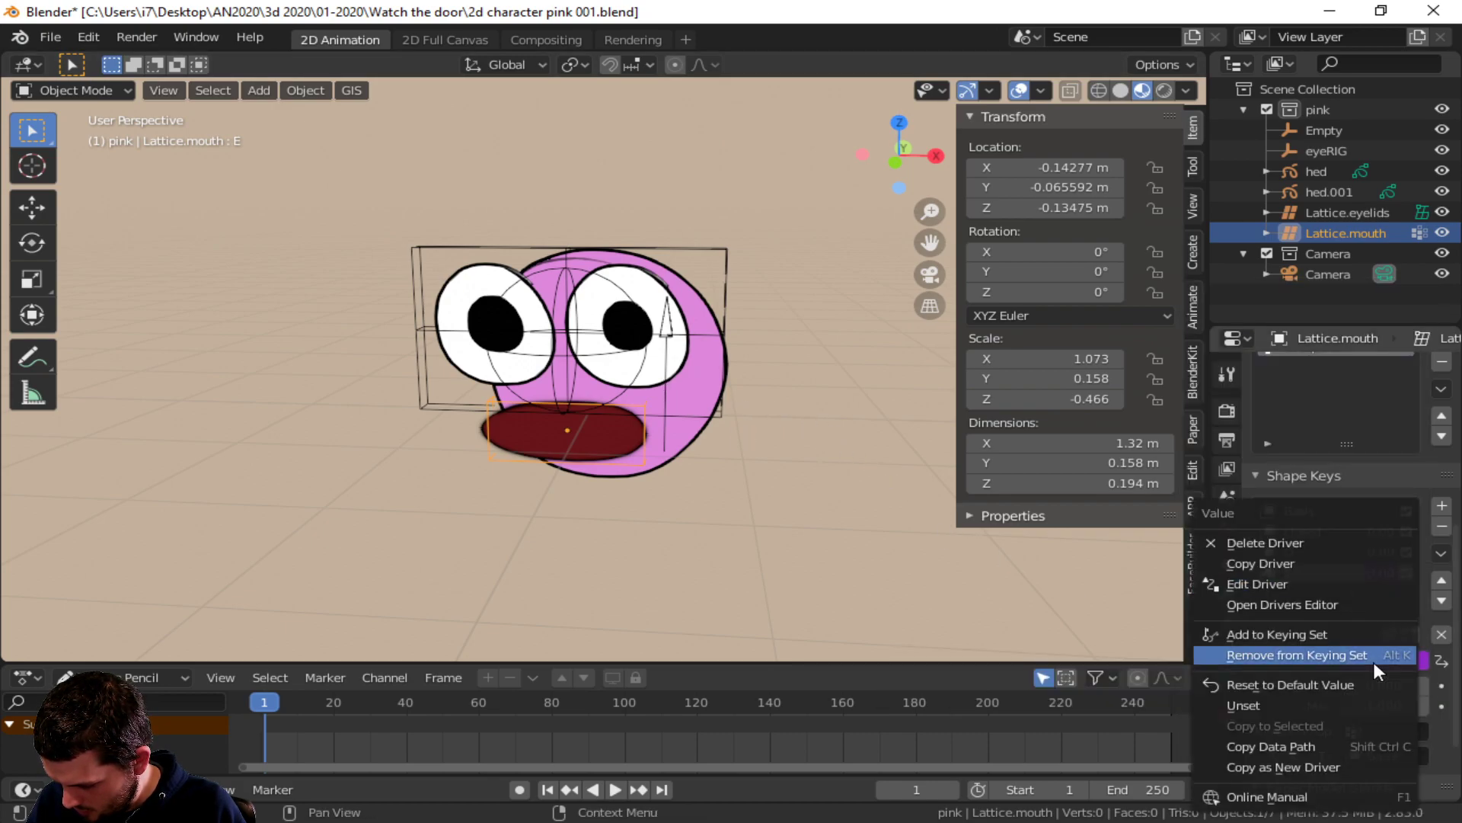
{"action": "left_click", "coordinate": [1308, 588]}
{"action": "left_click", "coordinate": [1272, 631]}
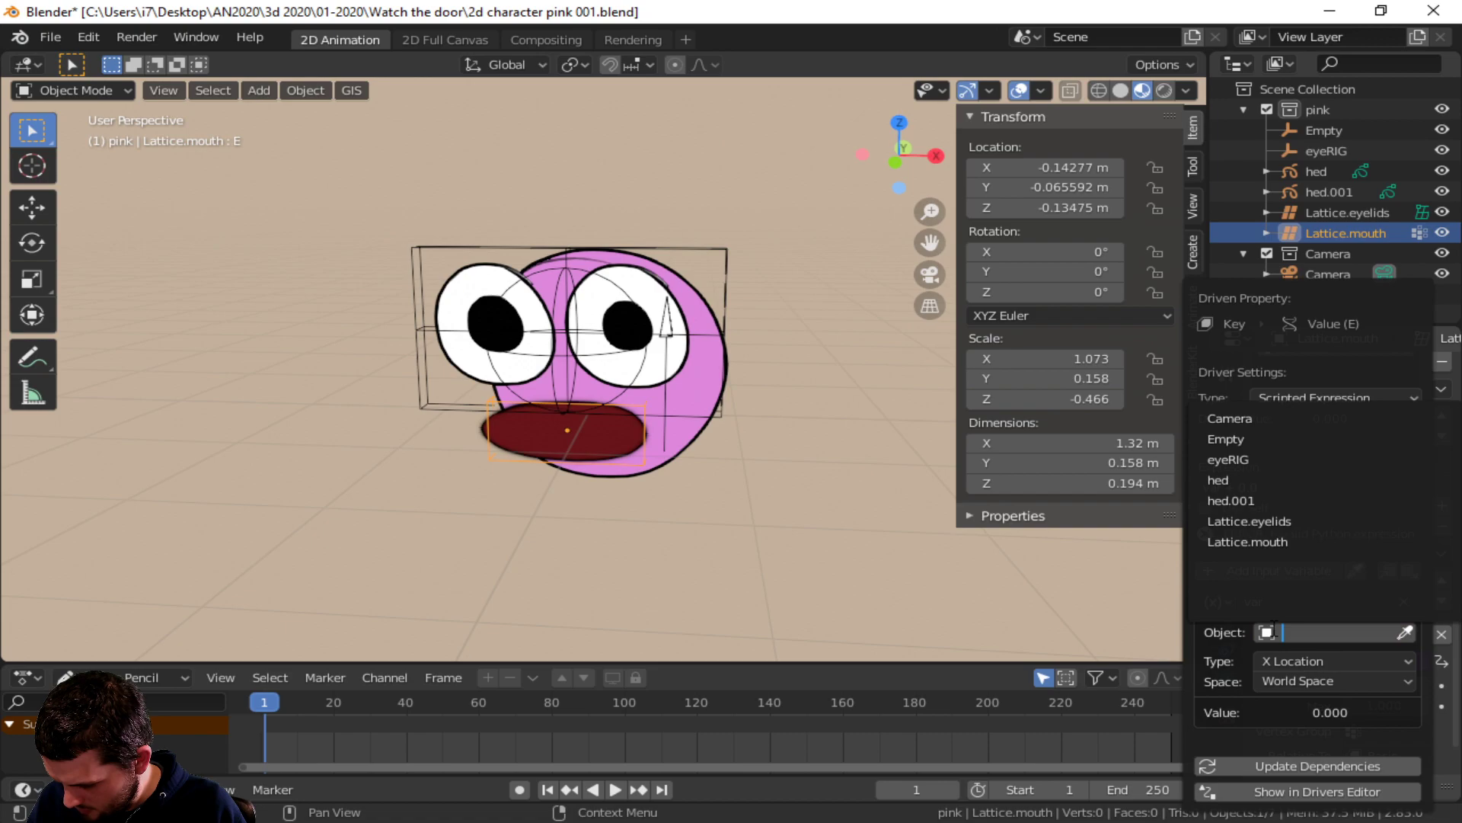
{"action": "left_click", "coordinate": [1292, 440]}
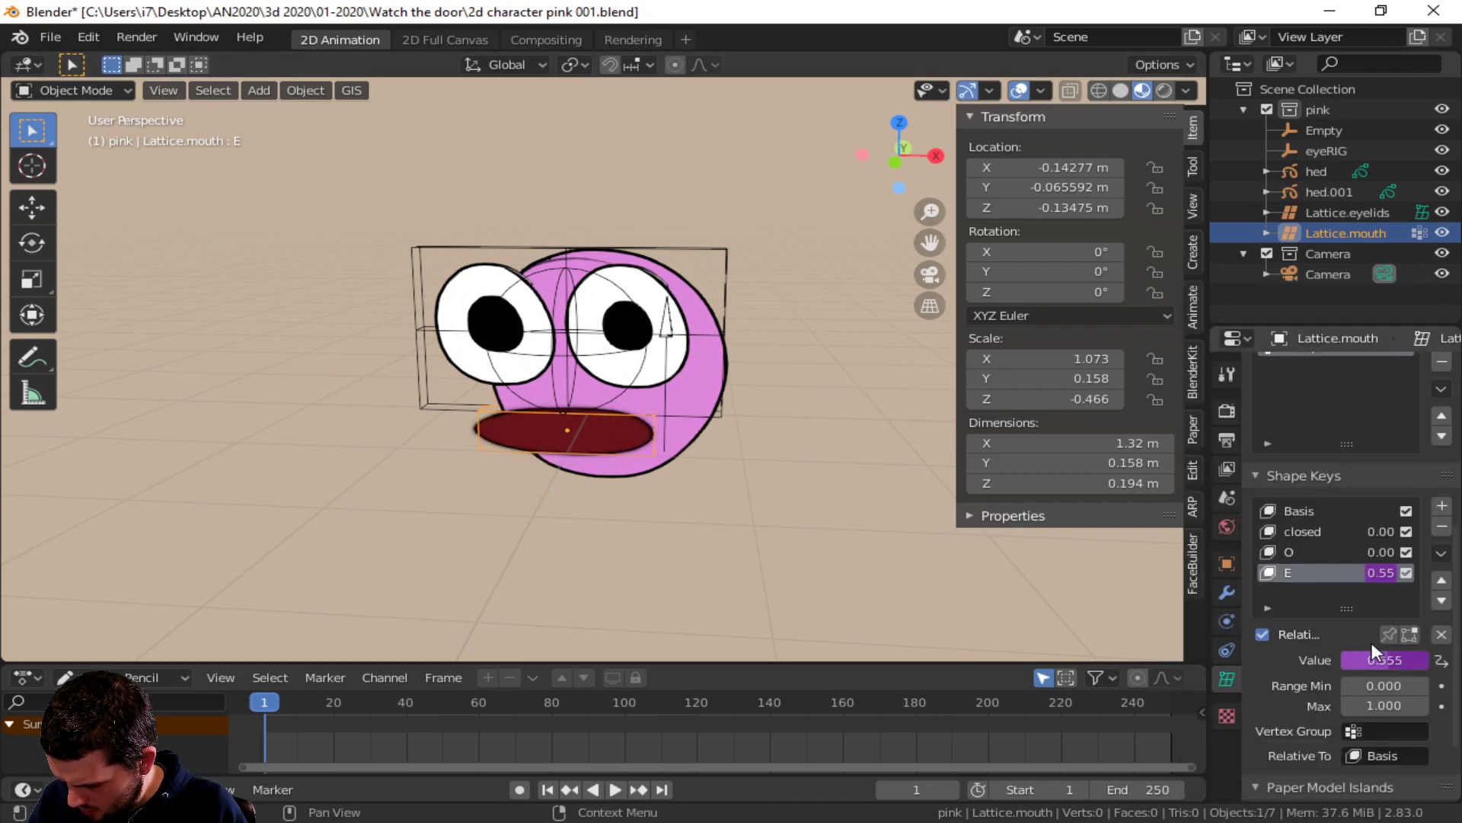
- Select the arrow empty and test the mouth's response with a trial downward move along Z, cancelling the move
{"action": "left_click", "coordinate": [669, 343]}
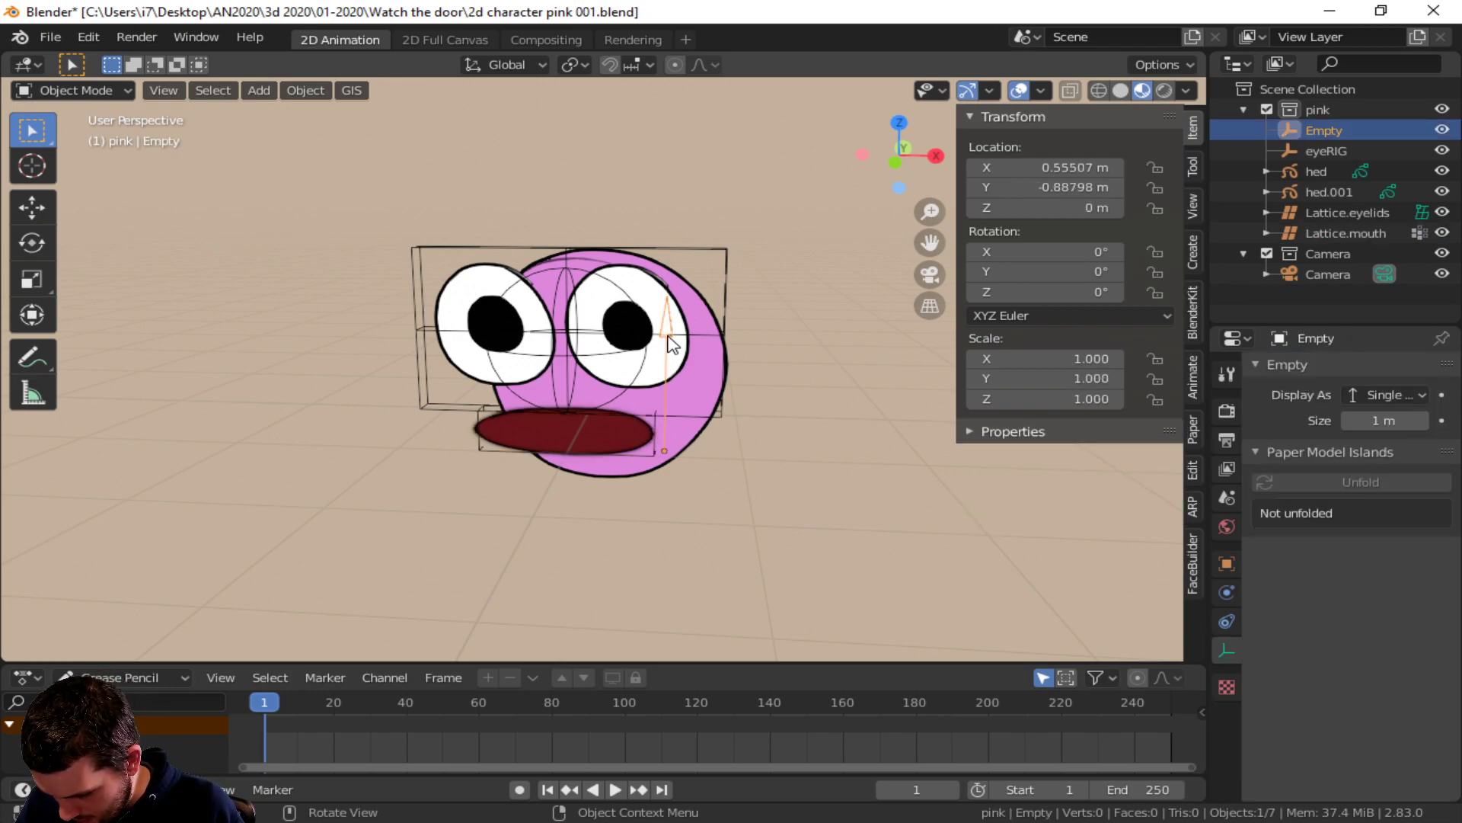
{"action": "key", "text": "g"}
{"action": "key", "text": "z"}
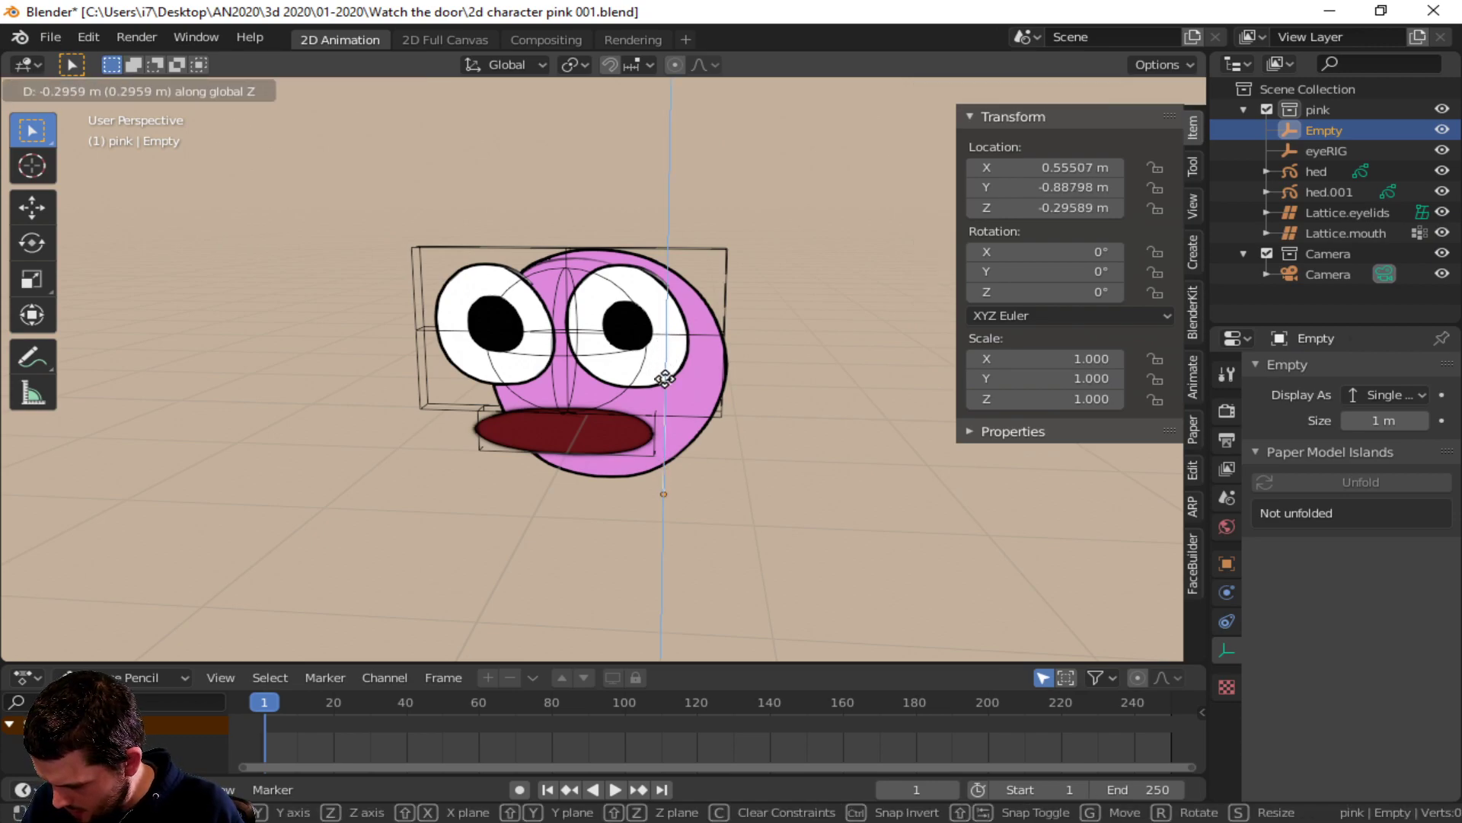
{"action": "key", "text": "Escape"}
- Reselect the mouth lattice and set the E shape key driver's variable type to Z Location
{"action": "left_click", "coordinate": [639, 449]}
{"action": "left_click", "coordinate": [638, 457]}
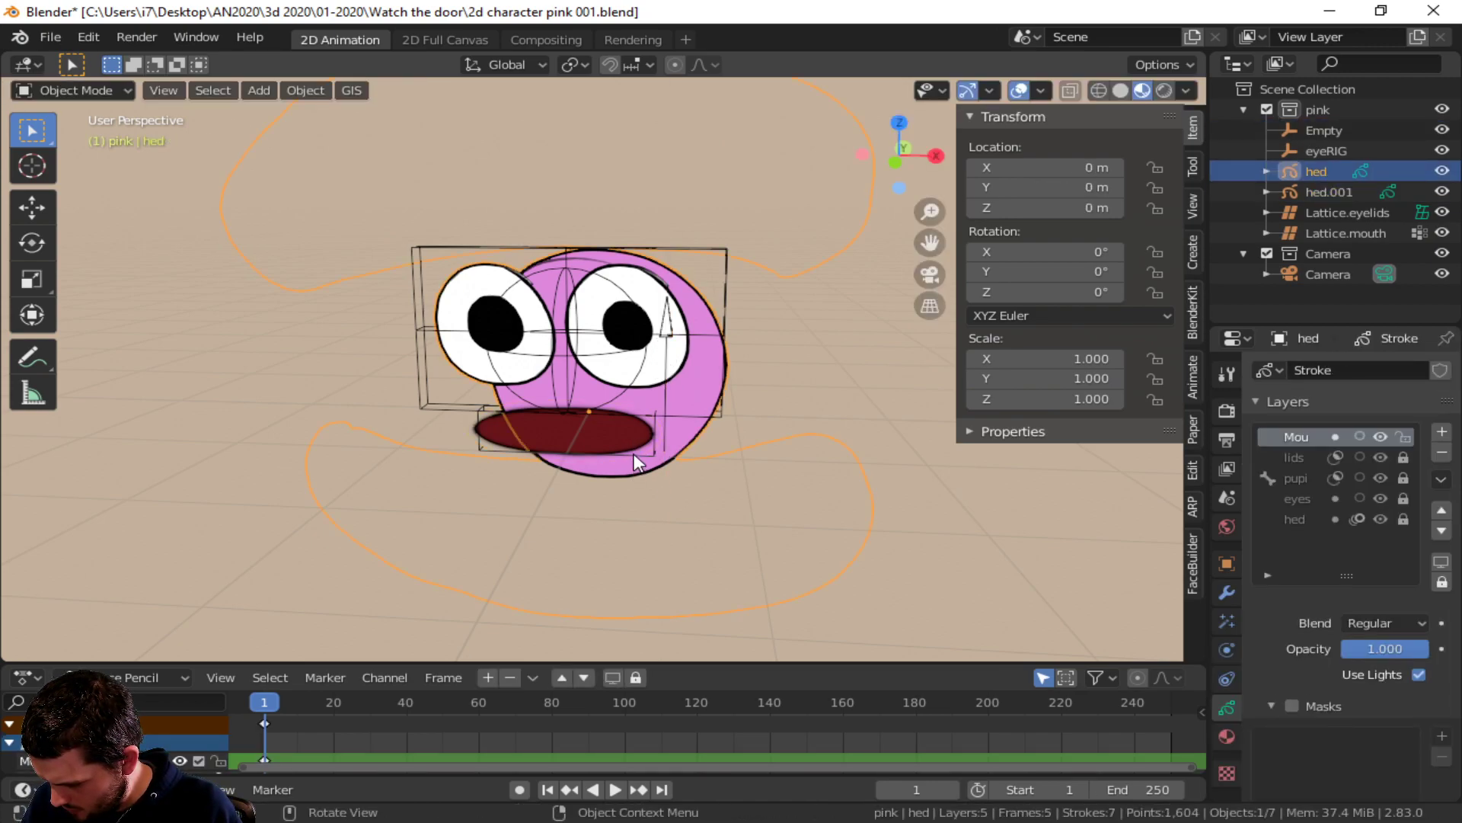
{"action": "left_click", "coordinate": [638, 459]}
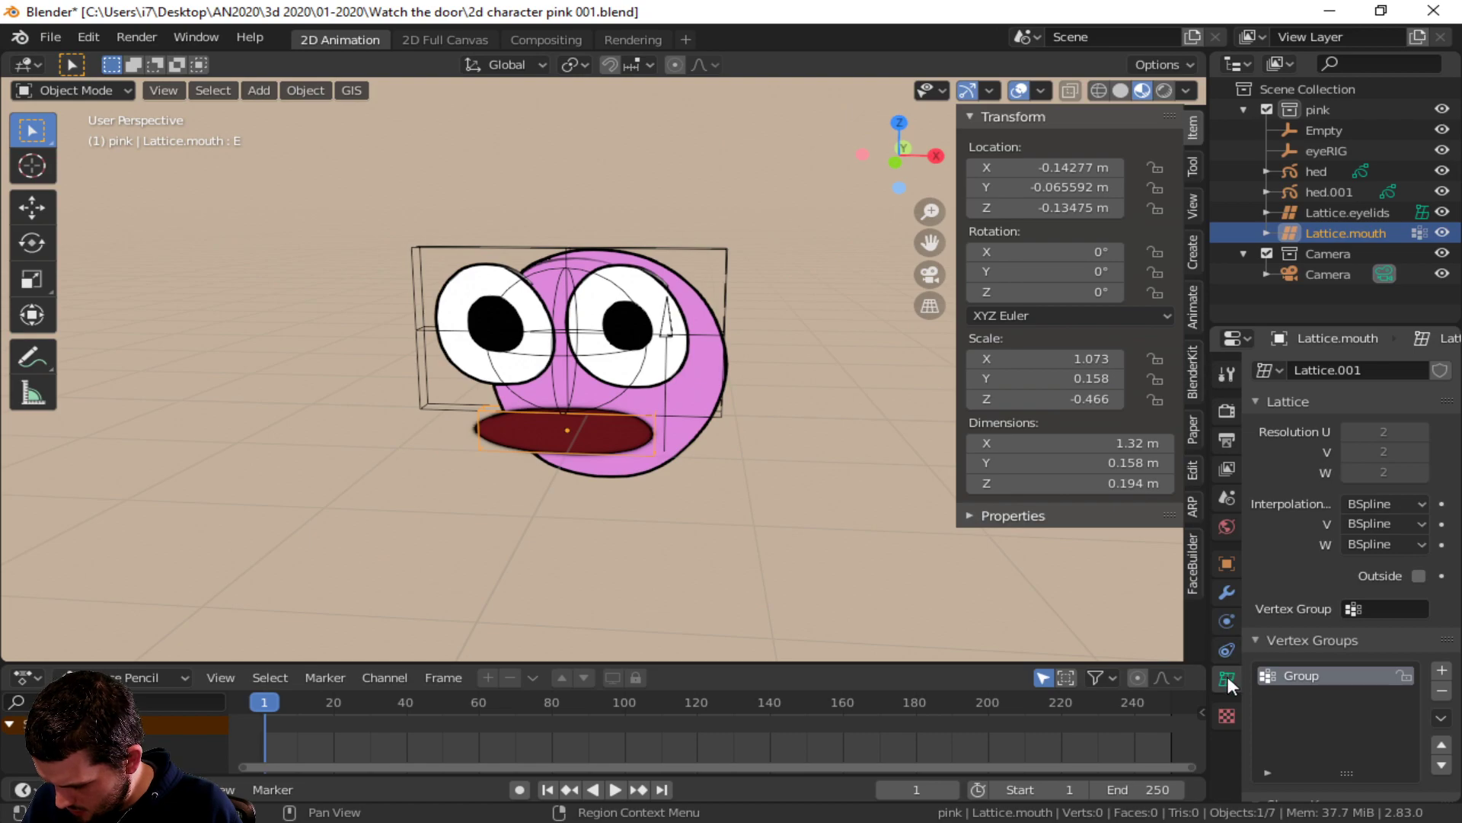
{"action": "scroll", "coordinate": [1294, 672], "scroll_direction": "down", "scroll_amount": 7}
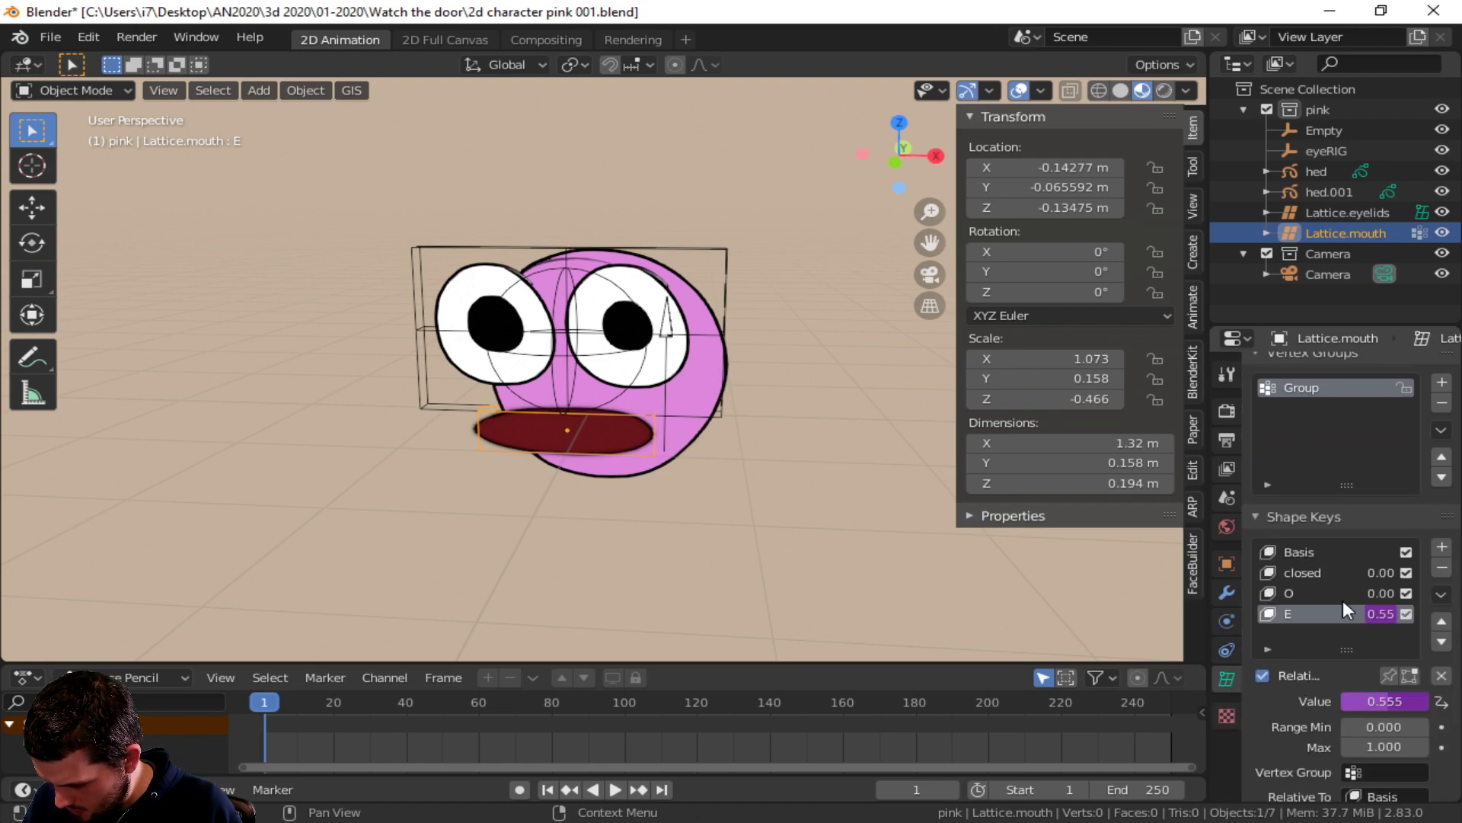
{"action": "right_click", "coordinate": [1325, 613]}
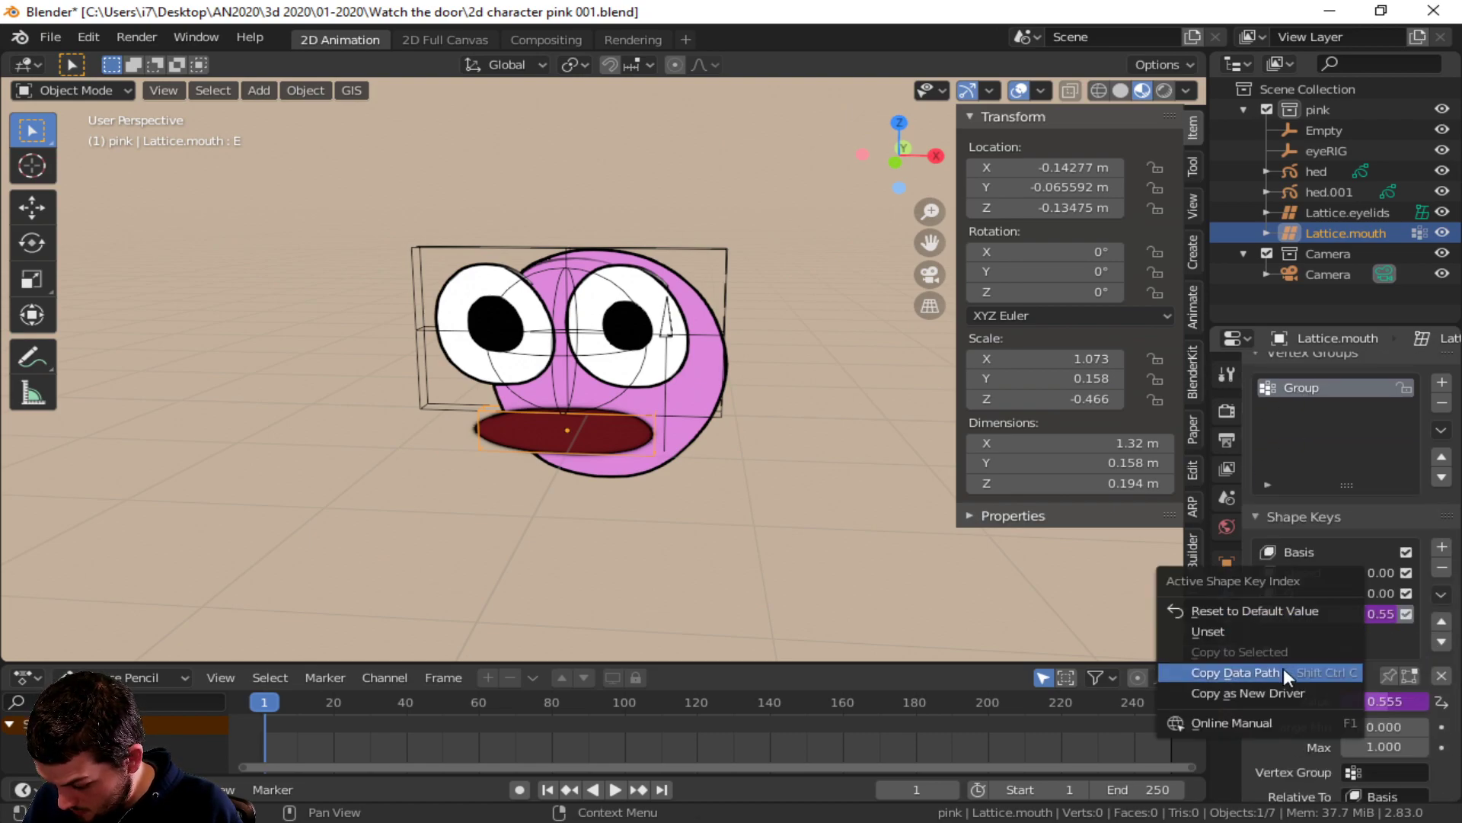
{"action": "left_click", "coordinate": [1287, 611]}
{"action": "right_click", "coordinate": [1371, 701]}
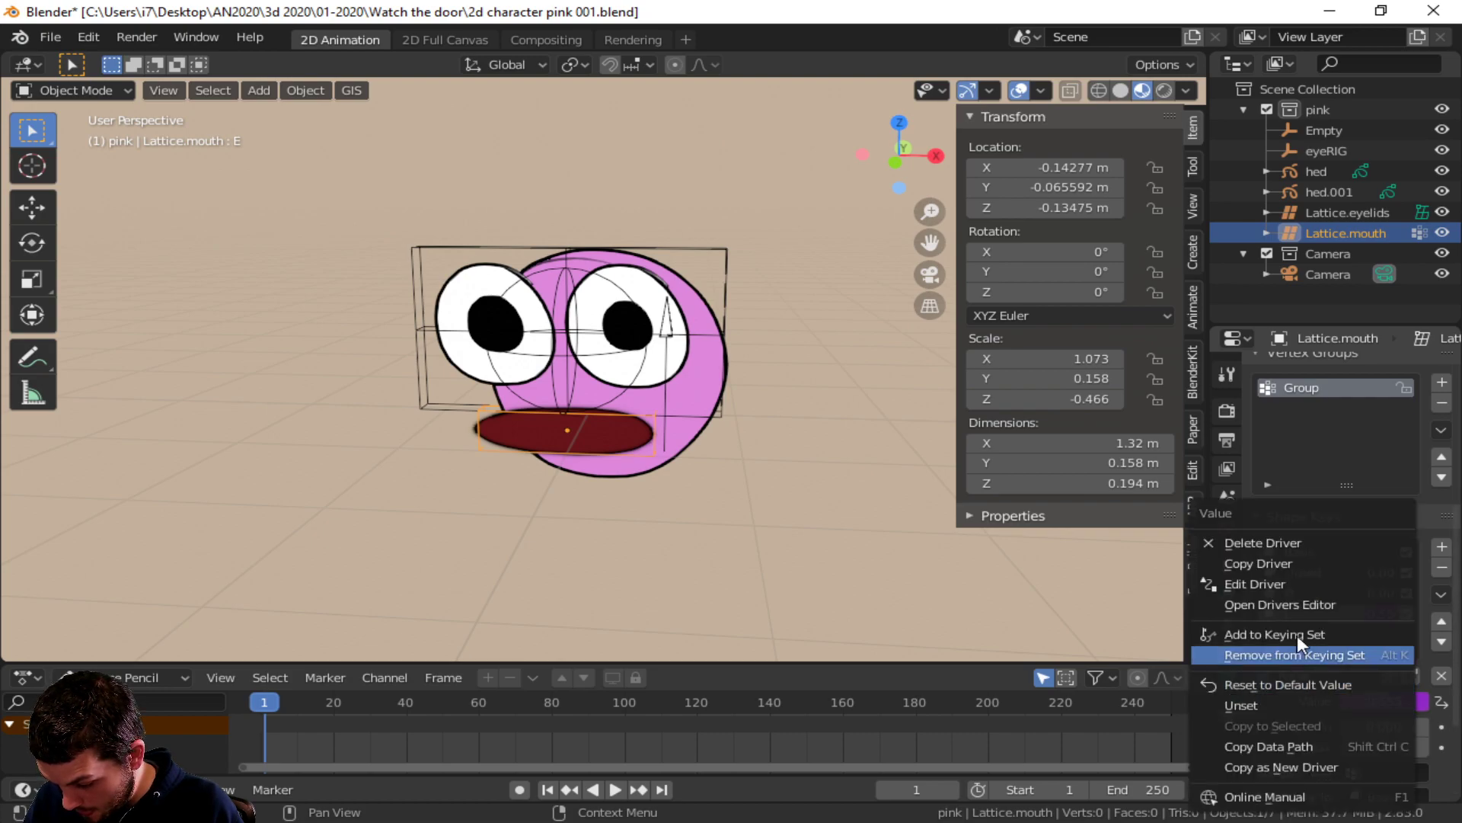
{"action": "left_click", "coordinate": [1269, 583]}
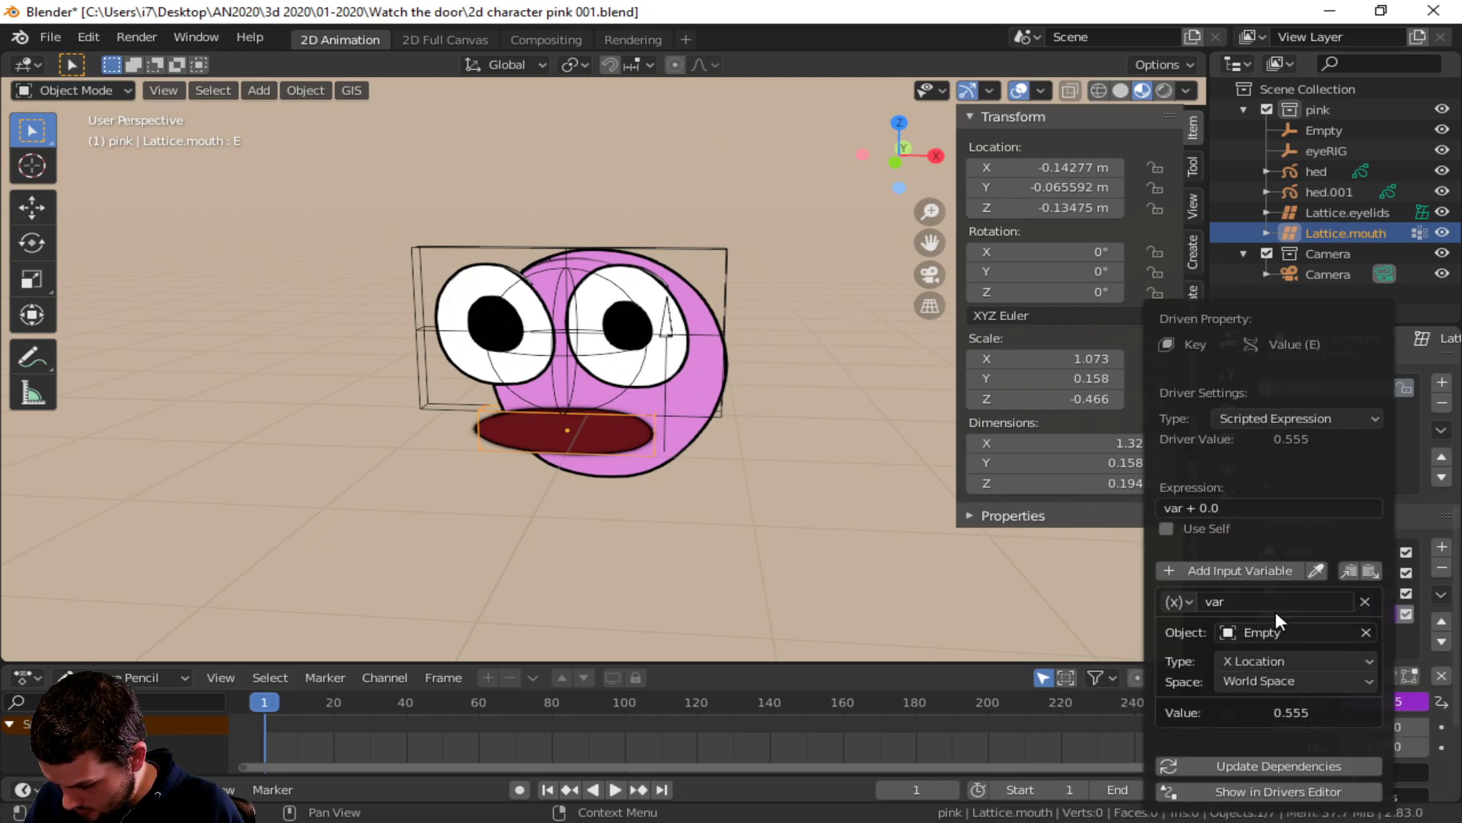
{"action": "left_click", "coordinate": [1230, 660]}
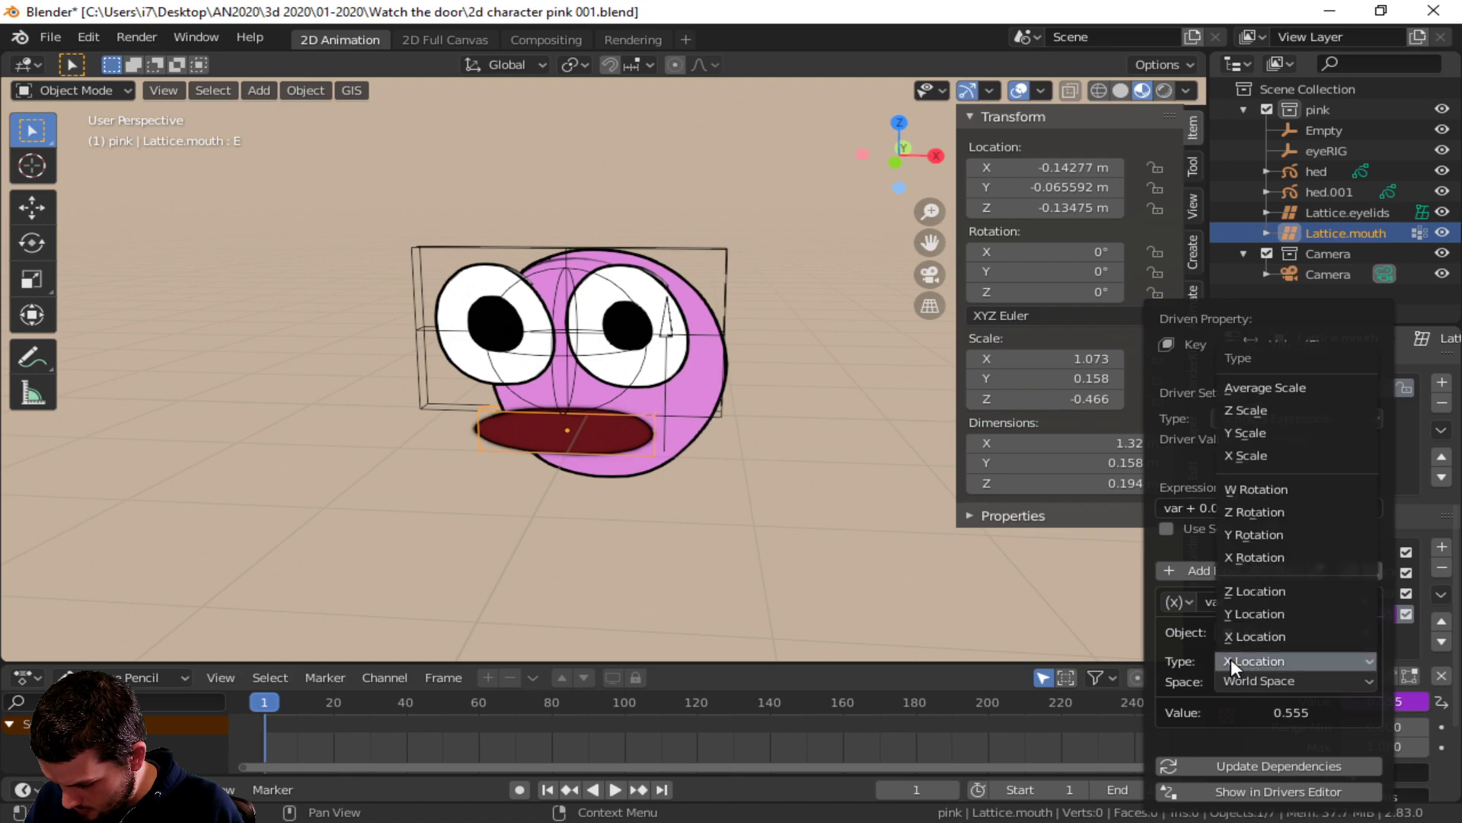
{"action": "left_click", "coordinate": [1254, 593]}
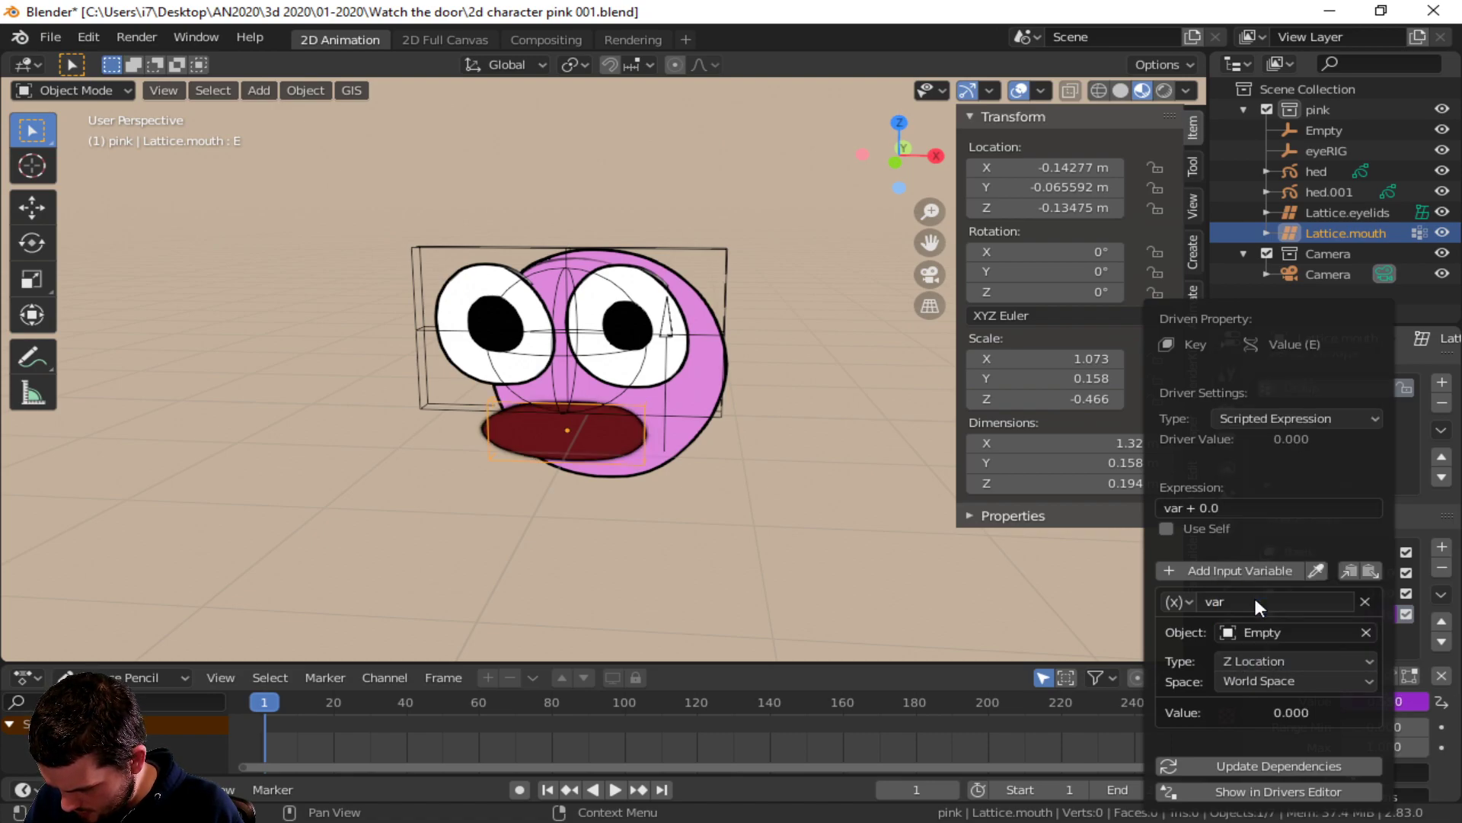
{"action": "left_click", "coordinate": [1267, 662]}
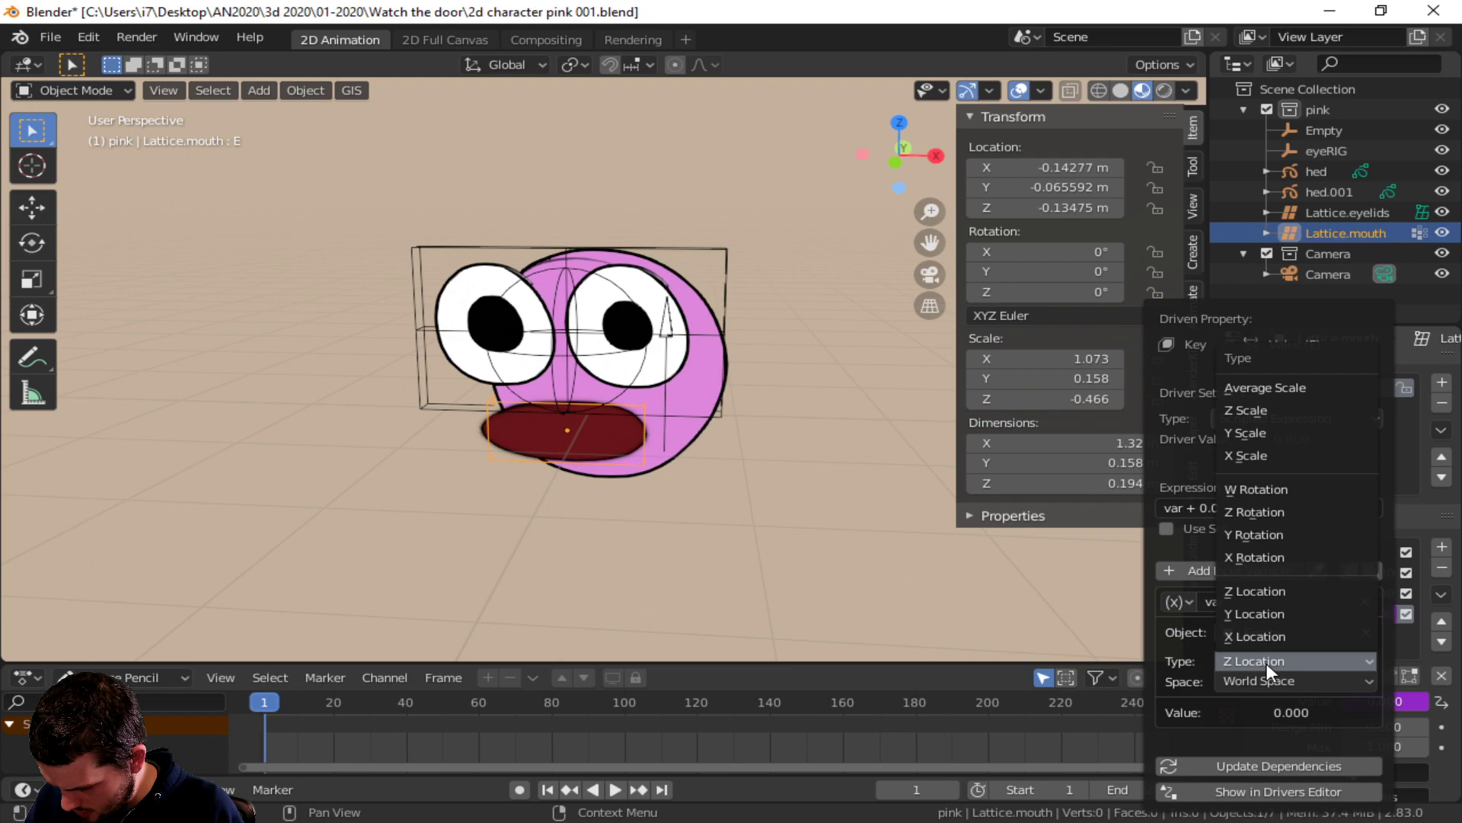
{"action": "left_click", "coordinate": [1282, 592]}
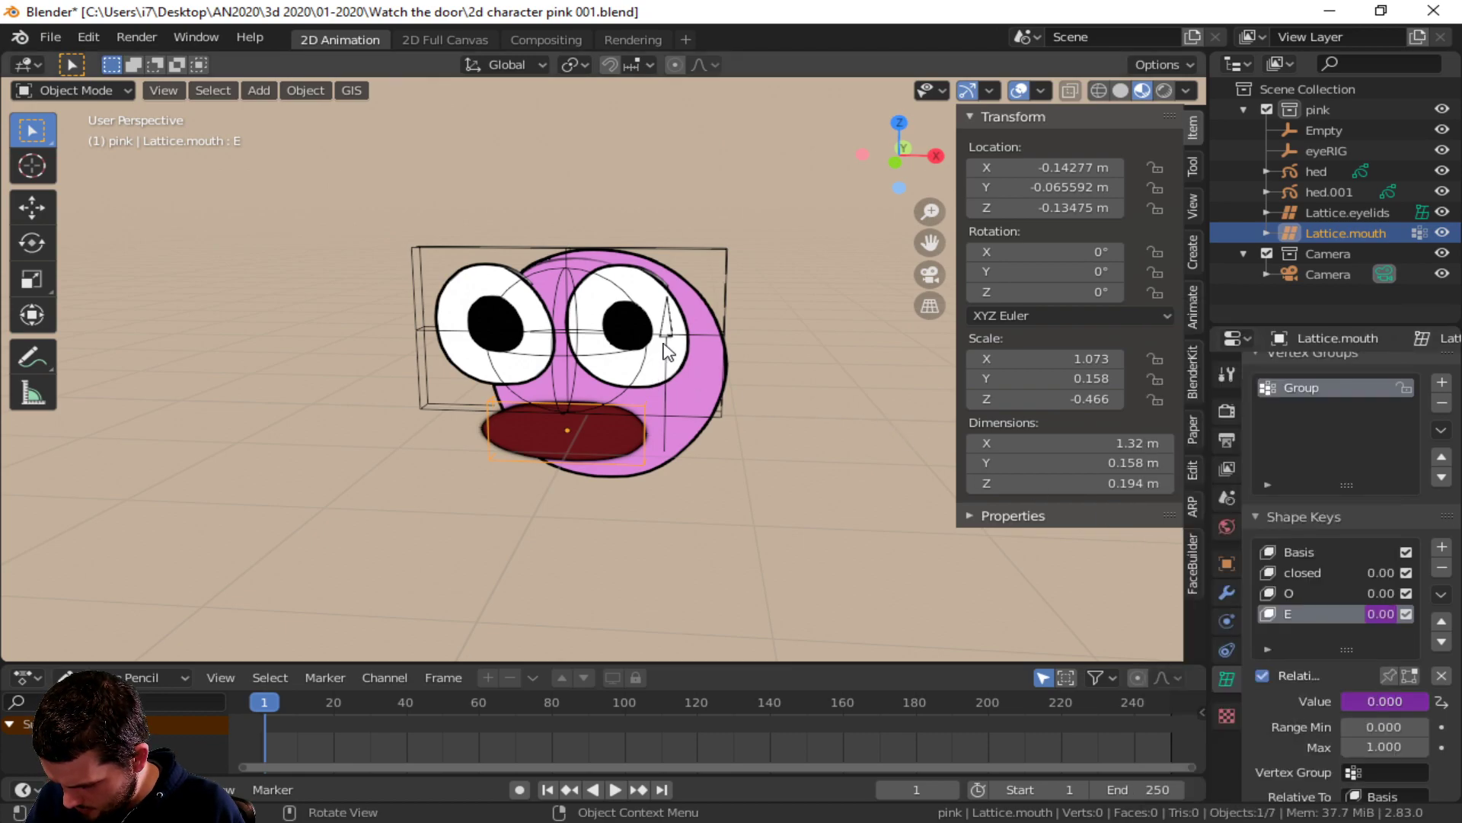
- Test the Z-driven mouth by moving the arrow empty vertically, cancelling each trial move
{"action": "left_click", "coordinate": [666, 346]}
{"action": "key", "text": "g"}
{"action": "key", "text": "z"}
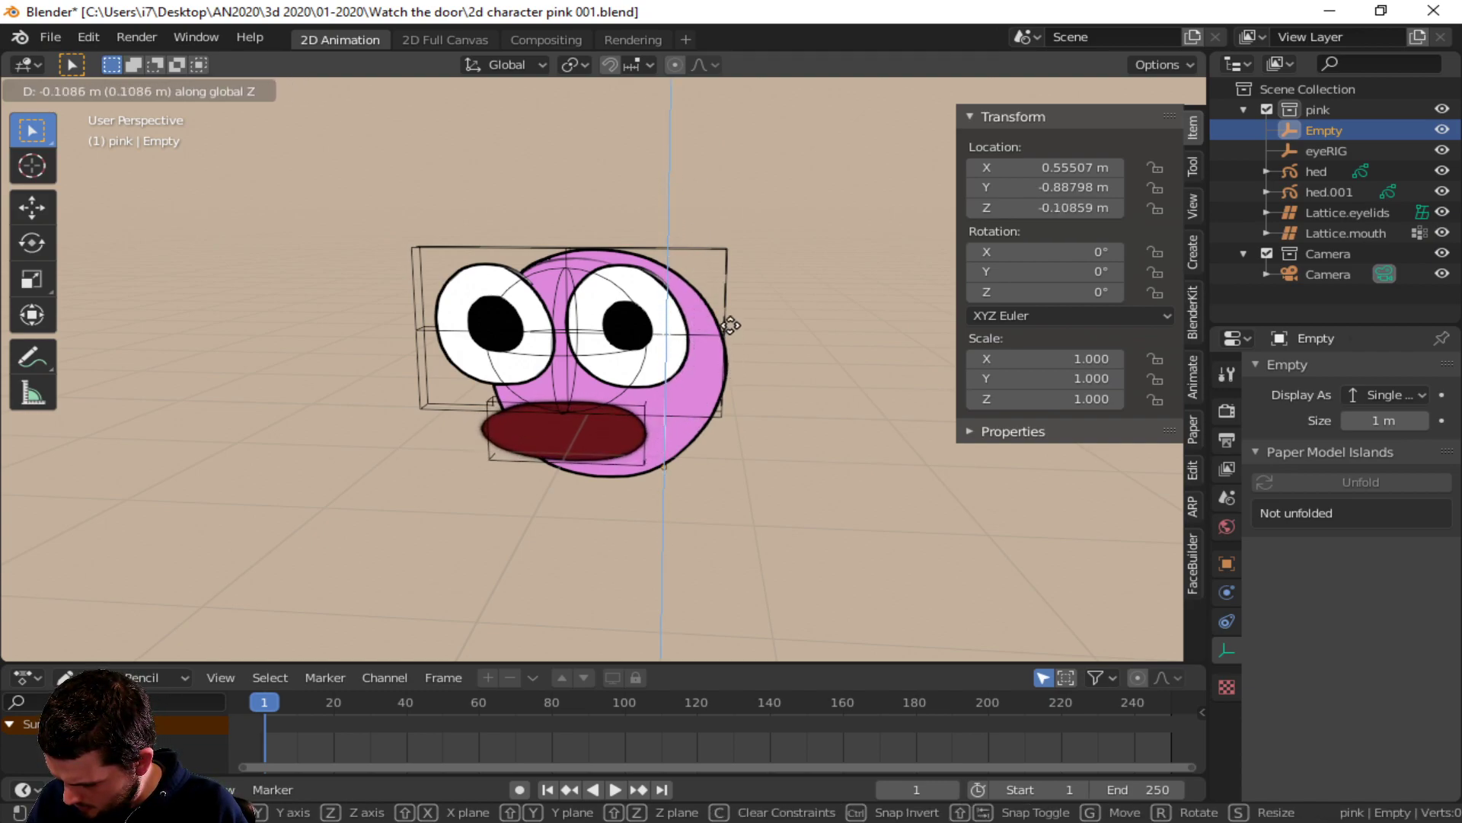
{"action": "right_click", "coordinate": [774, 276]}
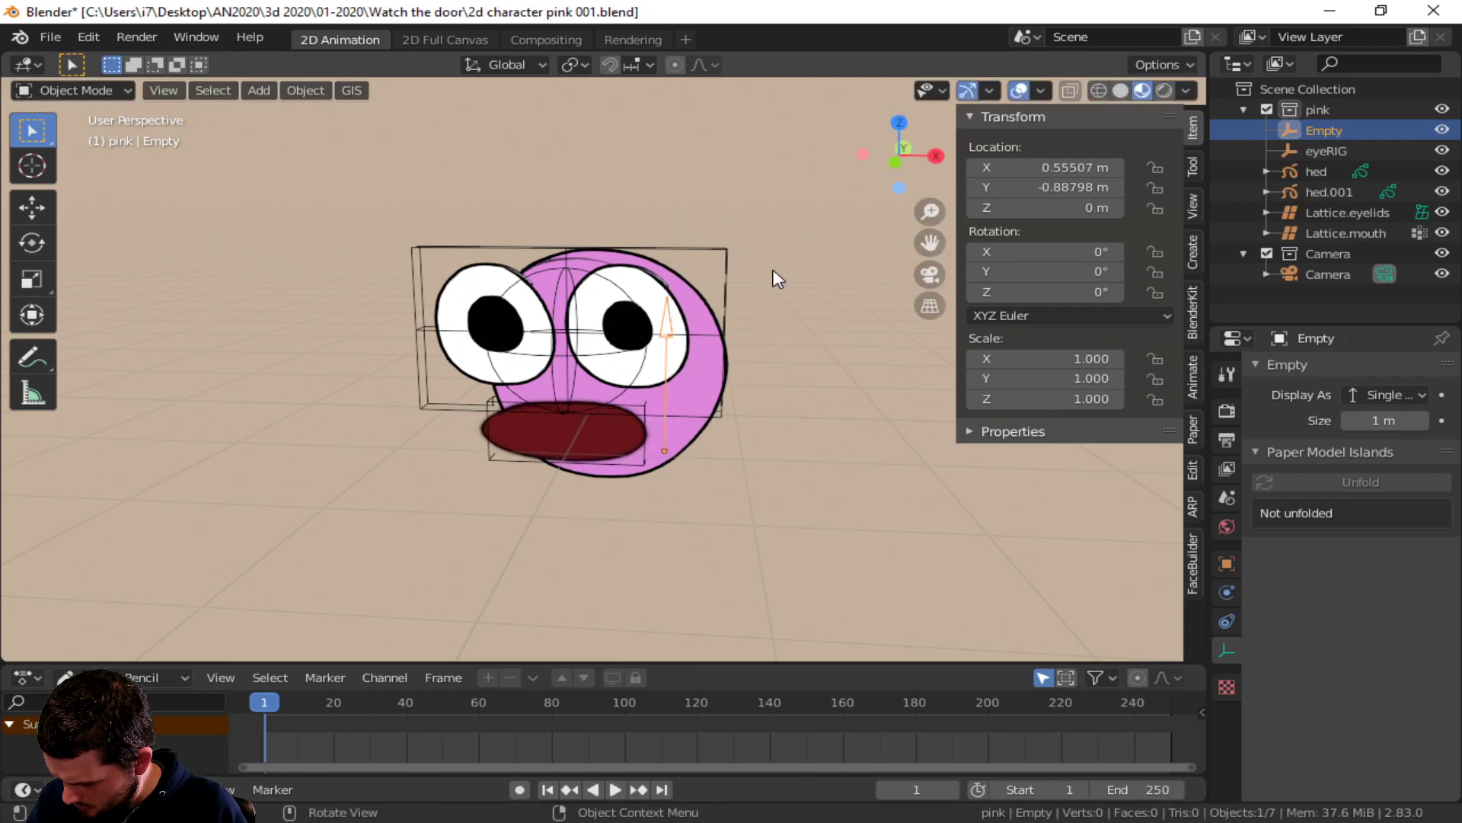
{"action": "key", "text": "g"}
{"action": "right_click", "coordinate": [779, 333]}
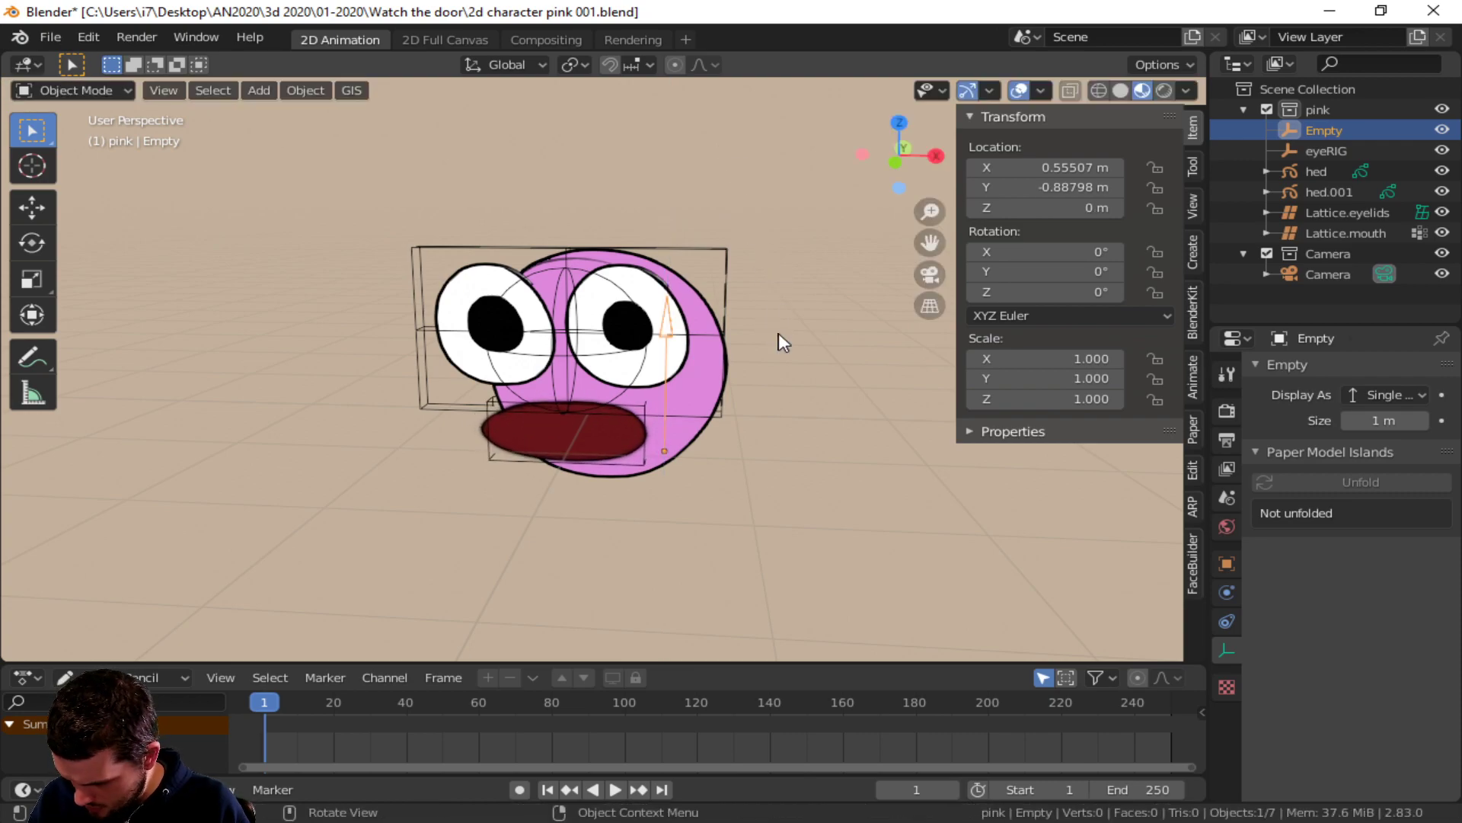
- Raise the arrow empty along Z to about 1.45 m and check the E shape key value on the mouth lattice
{"action": "left_click", "coordinate": [632, 455]}
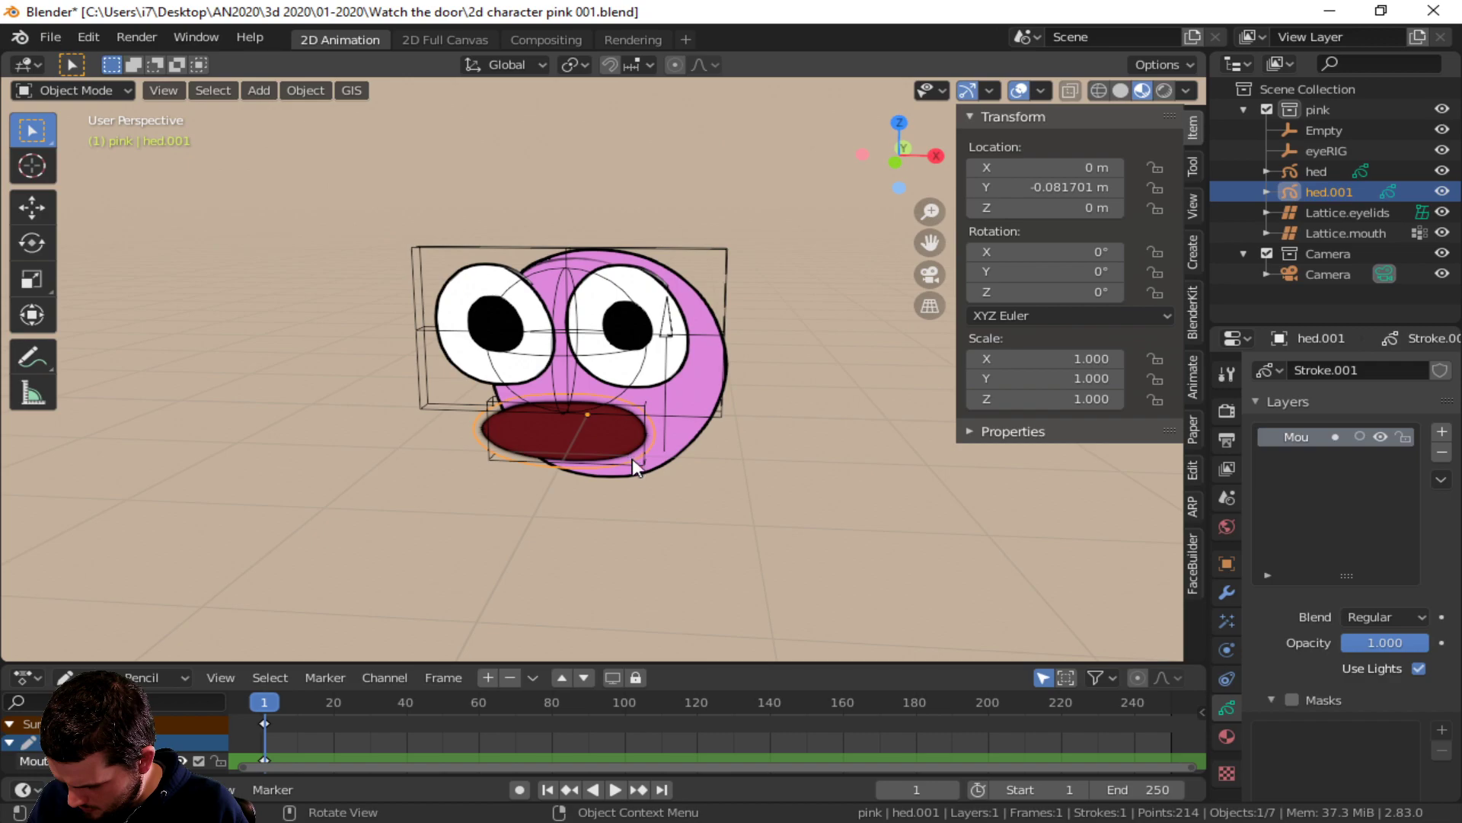
{"action": "left_click", "coordinate": [638, 476]}
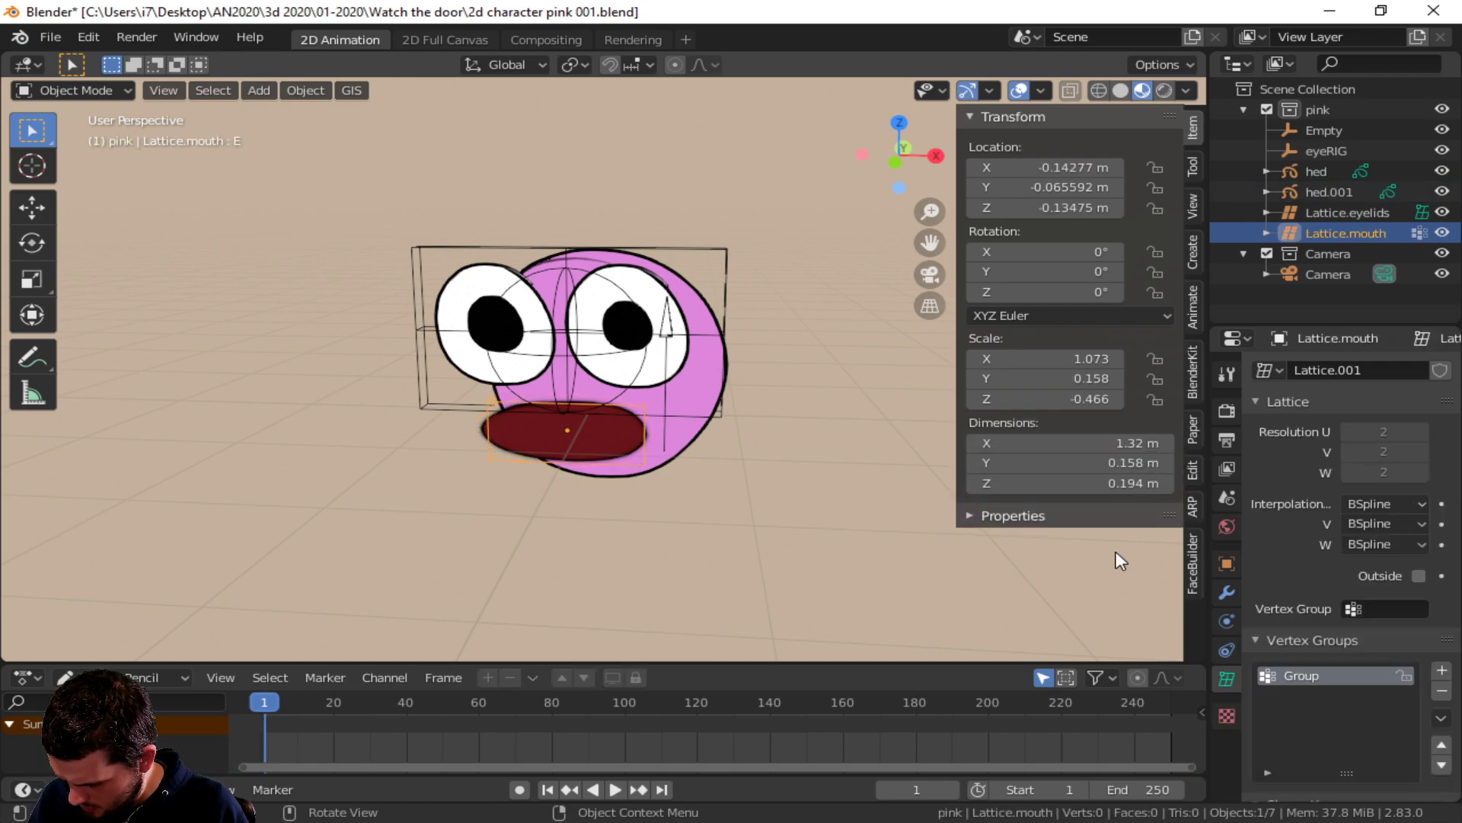
{"action": "scroll", "coordinate": [1117, 555], "scroll_direction": "down", "scroll_amount": 3}
{"action": "scroll", "coordinate": [1328, 573], "scroll_direction": "down", "scroll_amount": 8}
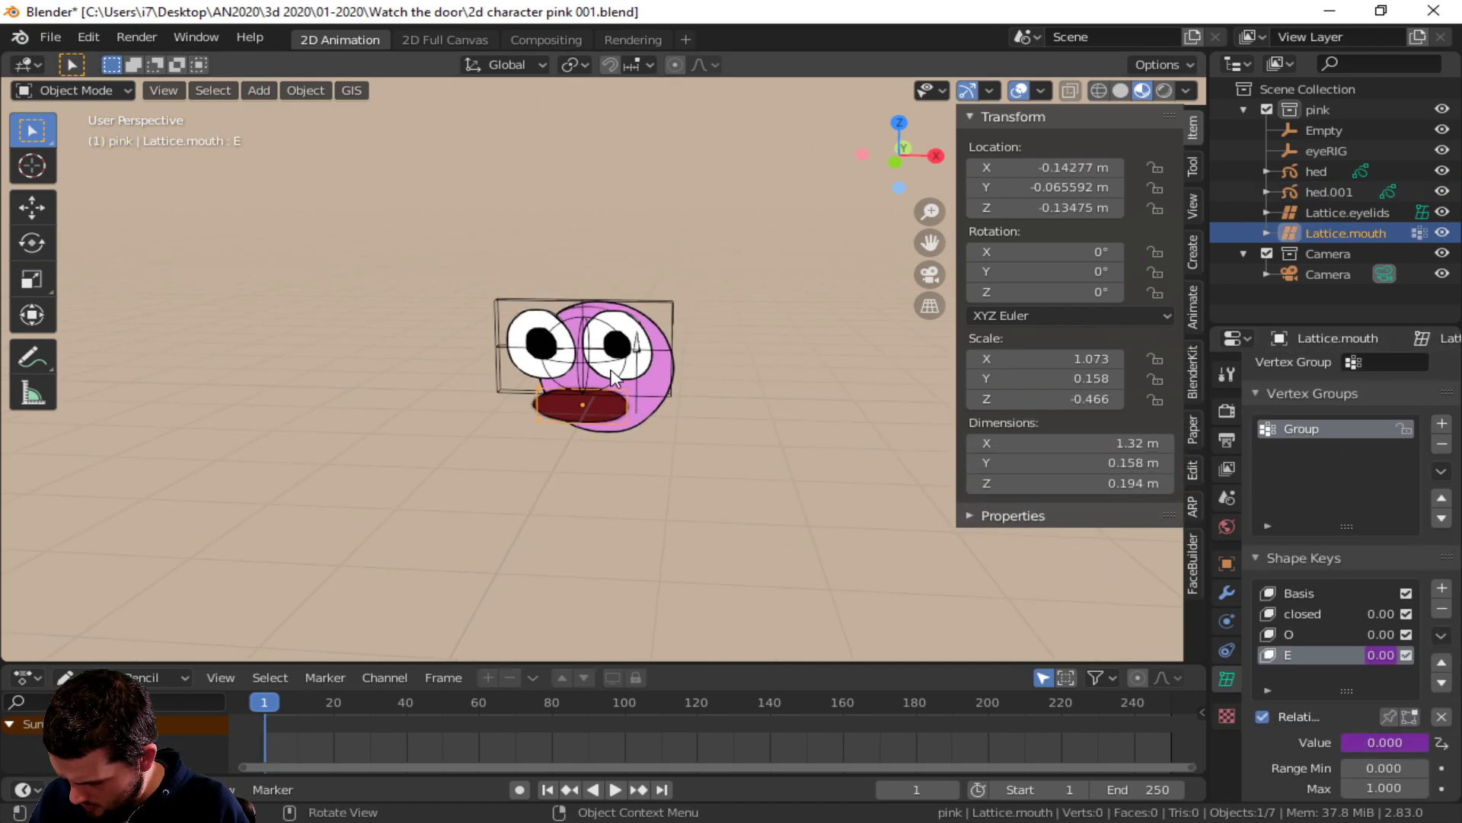
{"action": "left_click", "coordinate": [639, 363]}
{"action": "key", "text": "g"}
{"action": "key", "text": "z"}
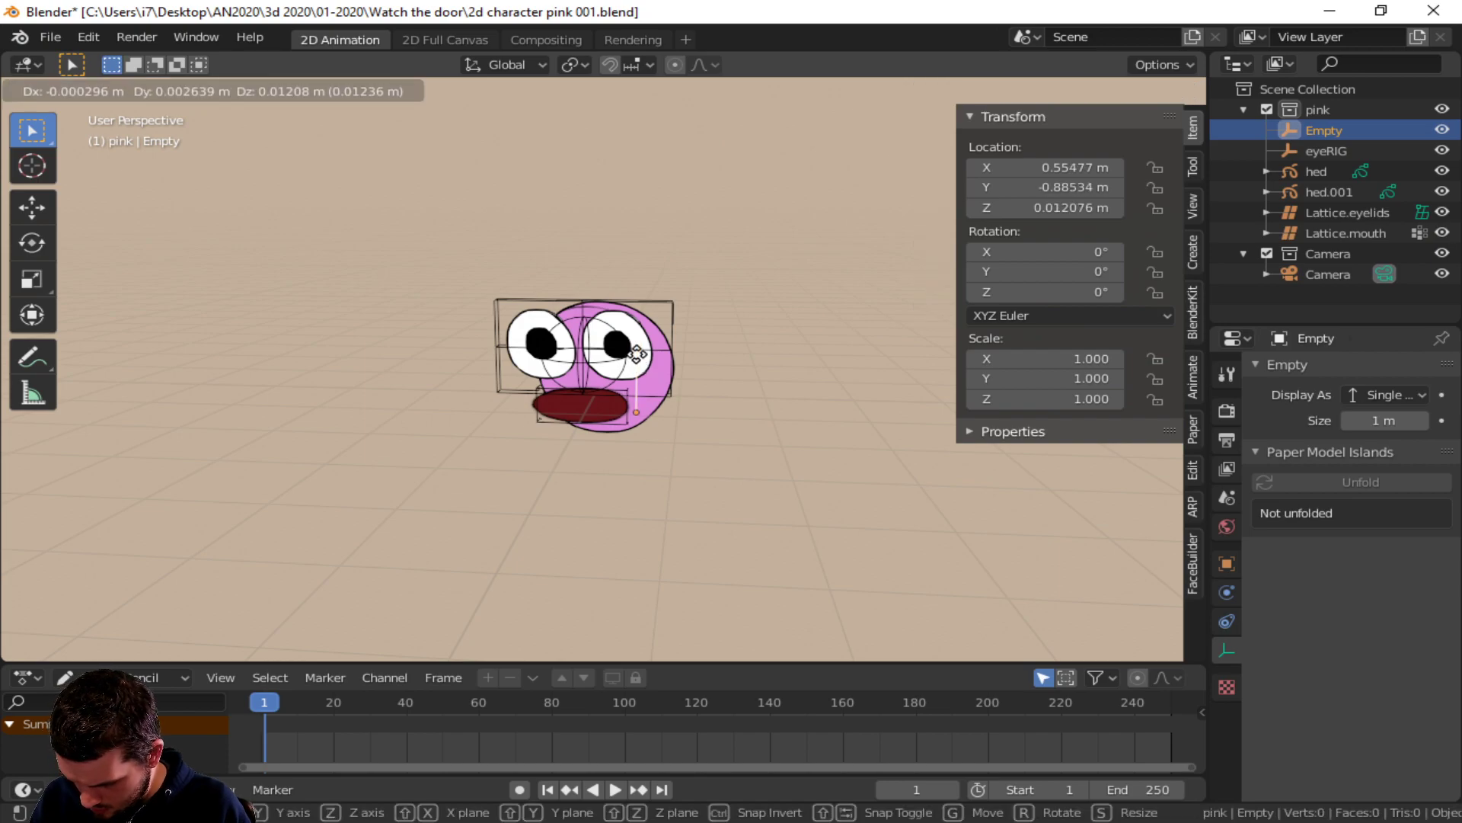
{"action": "left_click", "coordinate": [638, 235]}
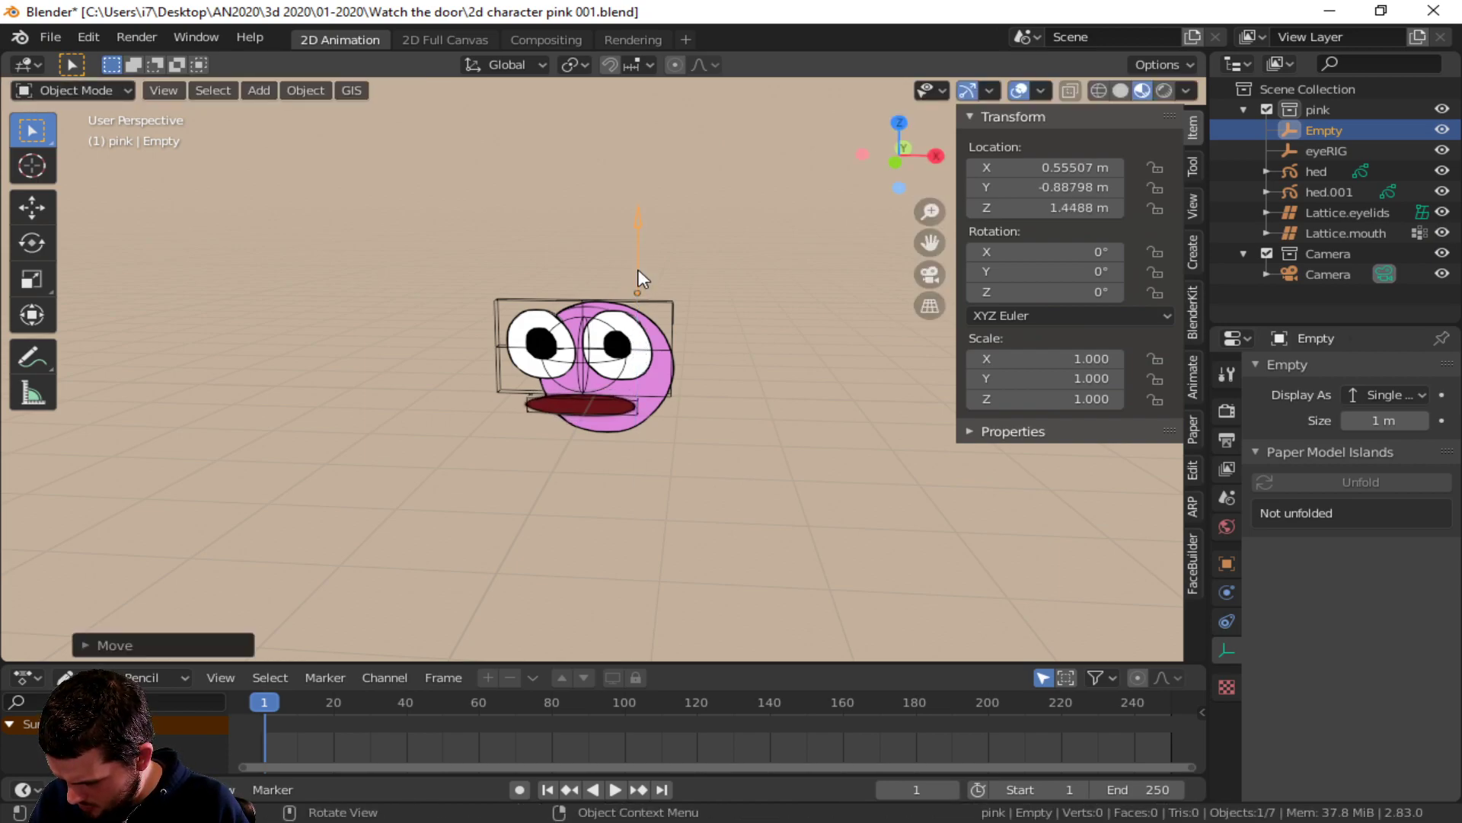
{"action": "left_click", "coordinate": [642, 415]}
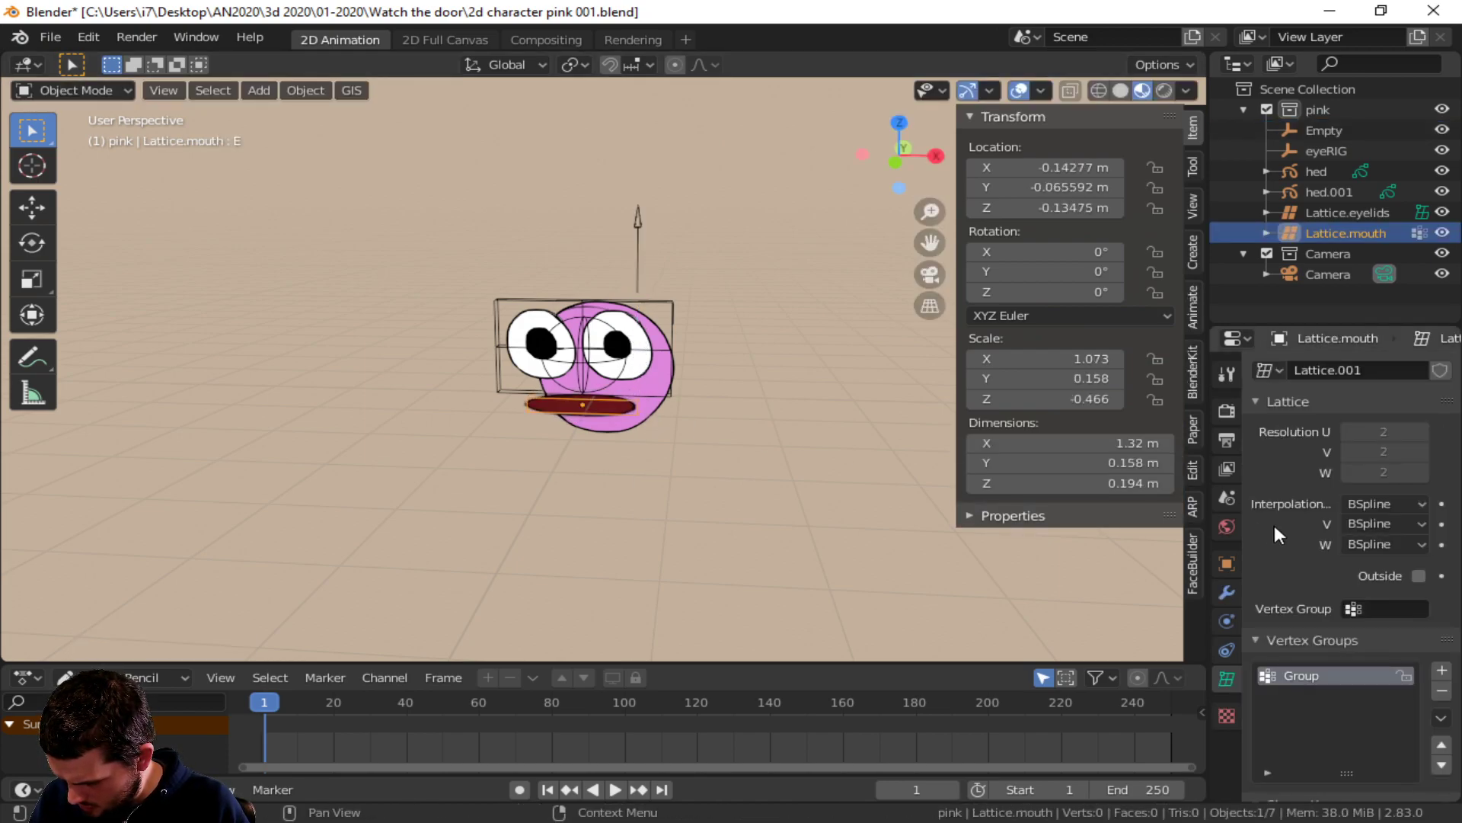
{"action": "scroll", "coordinate": [1327, 695], "scroll_direction": "down", "scroll_amount": 8}
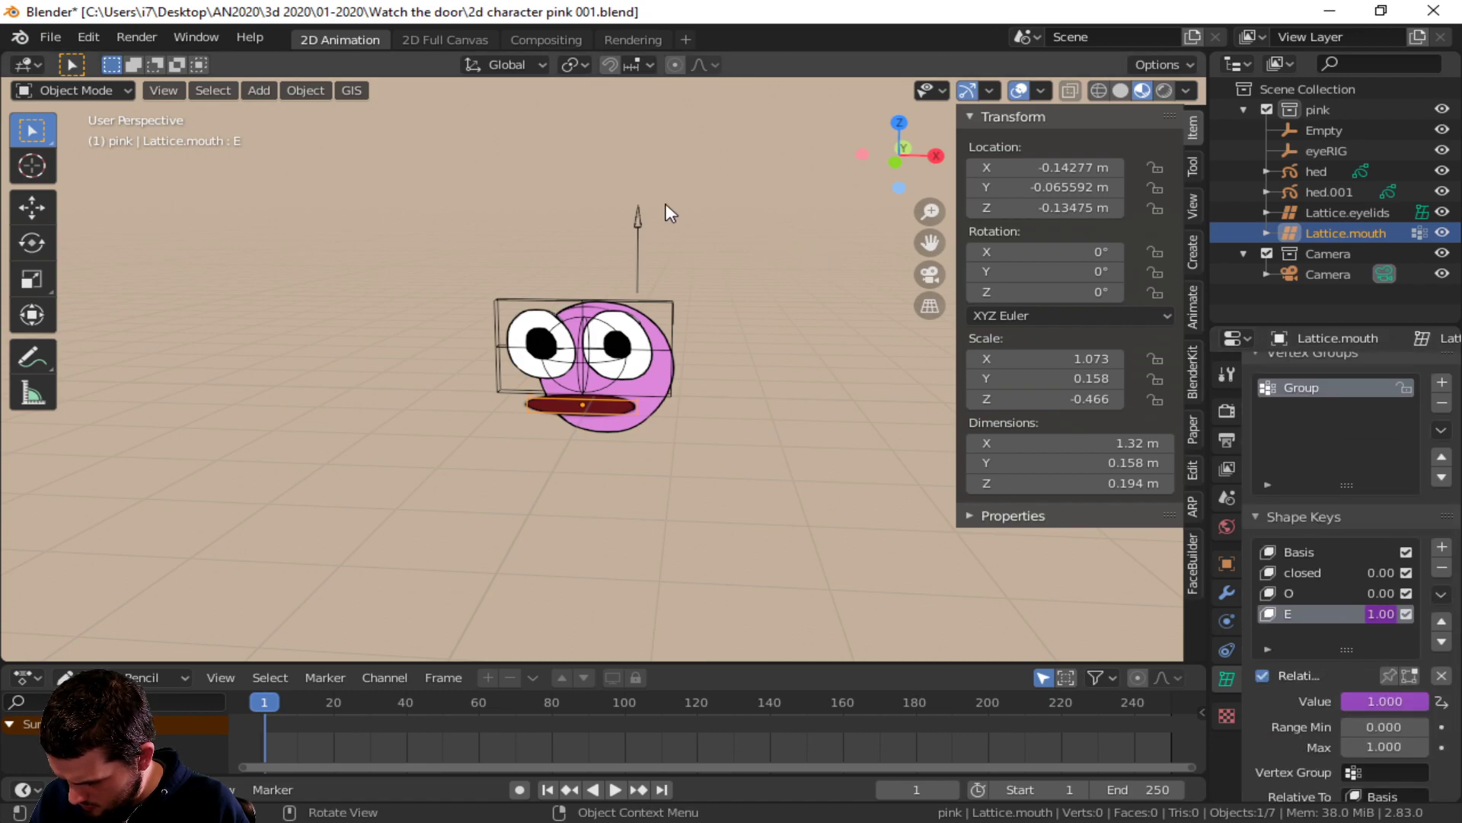
- Lower the arrow empty along the Z axis to about -0.15 m, beside the mouth, and keep it selected
{"action": "left_click", "coordinate": [639, 238]}
{"action": "left_click", "coordinate": [638, 221]}
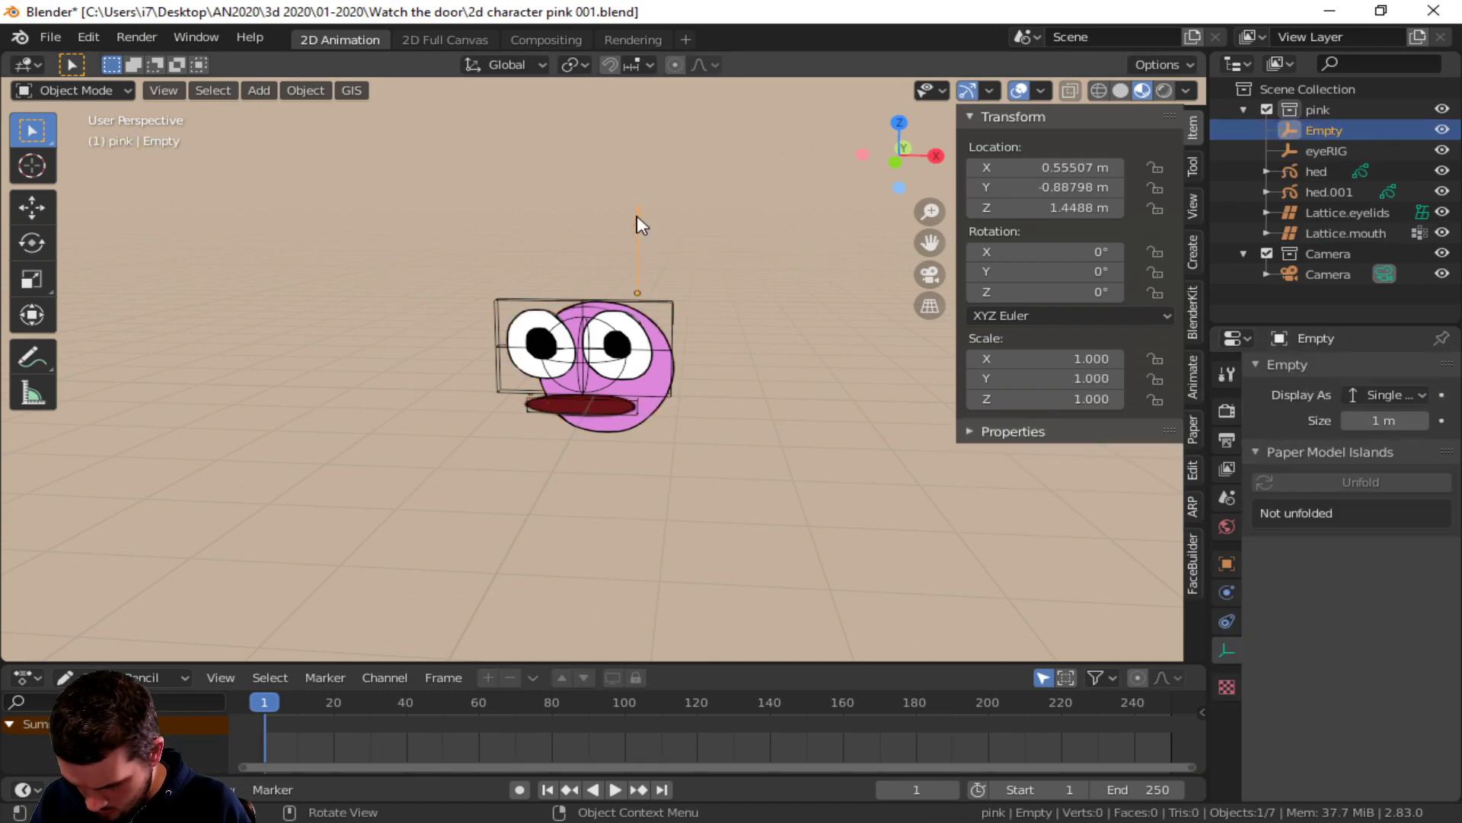
{"action": "key", "text": "g"}
{"action": "key", "text": "z"}
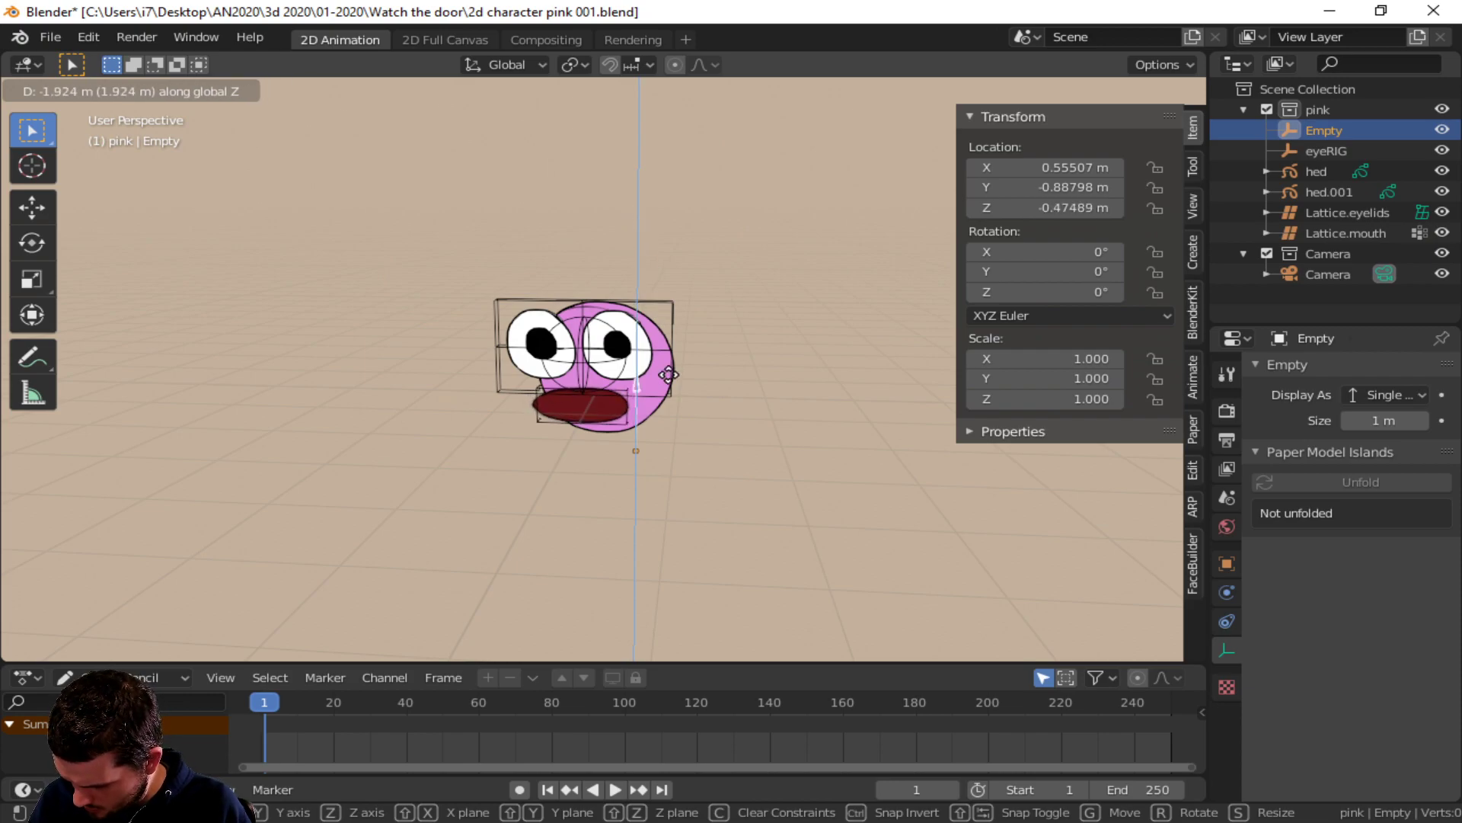
{"action": "left_click", "coordinate": [669, 349]}
{"action": "scroll", "coordinate": [678, 358], "scroll_direction": "up", "scroll_amount": 3}
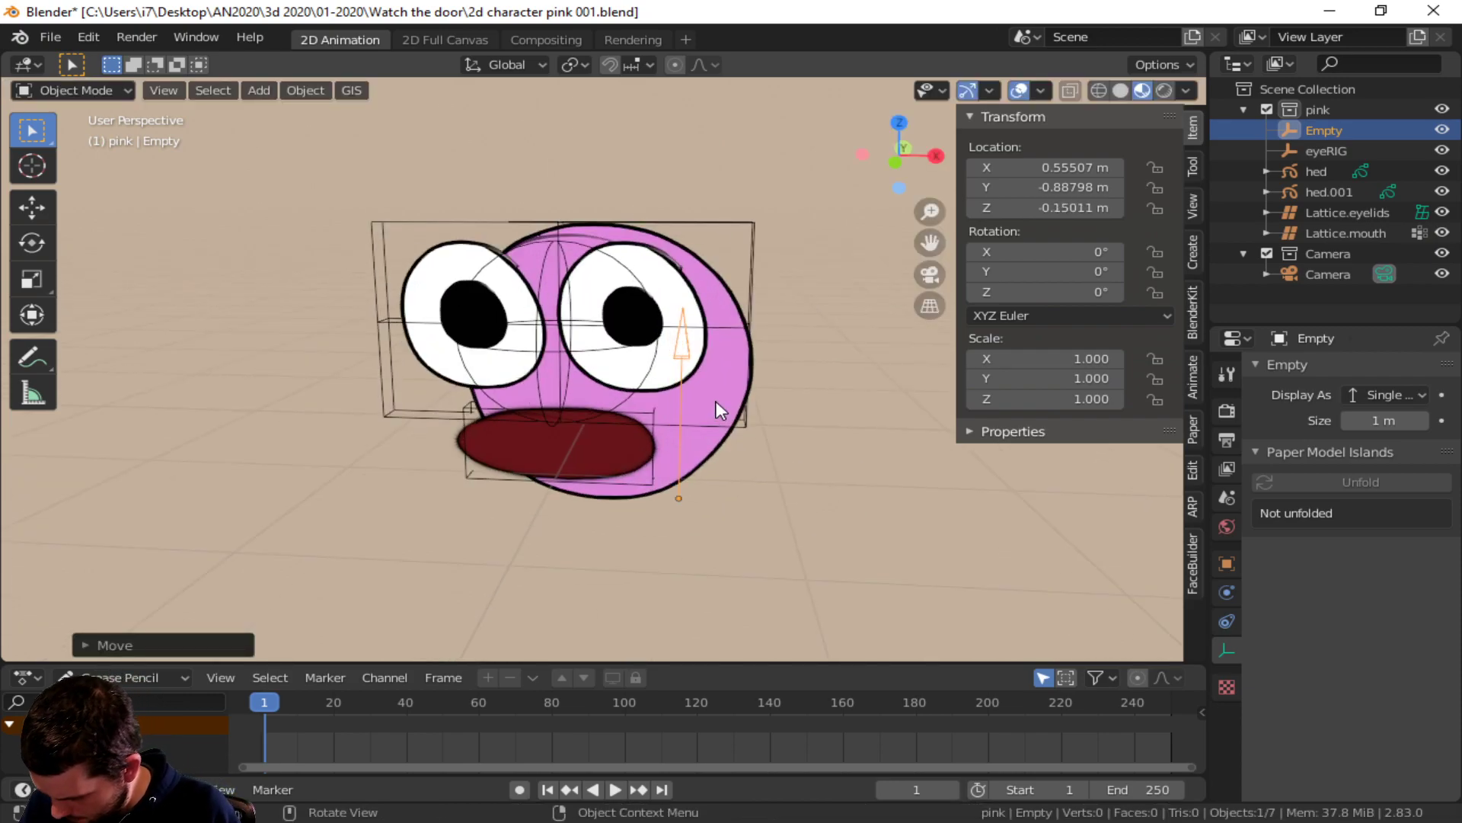
{"action": "left_click", "coordinate": [687, 365]}
{"action": "left_click", "coordinate": [681, 355]}
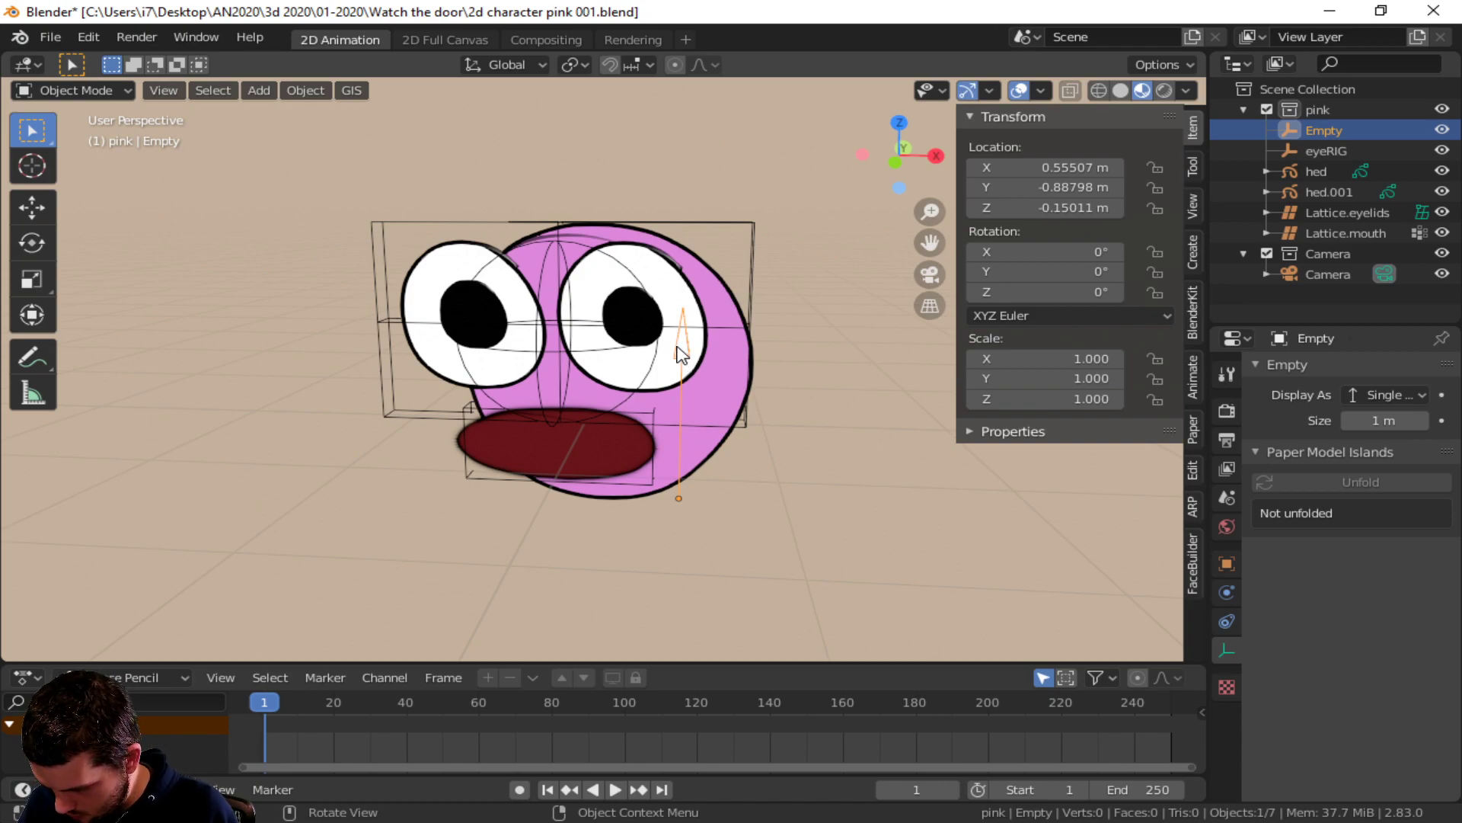
- Rename the arrow empty in the pink collection as "Talk e"
{"action": "double_click", "coordinate": [1339, 131]}
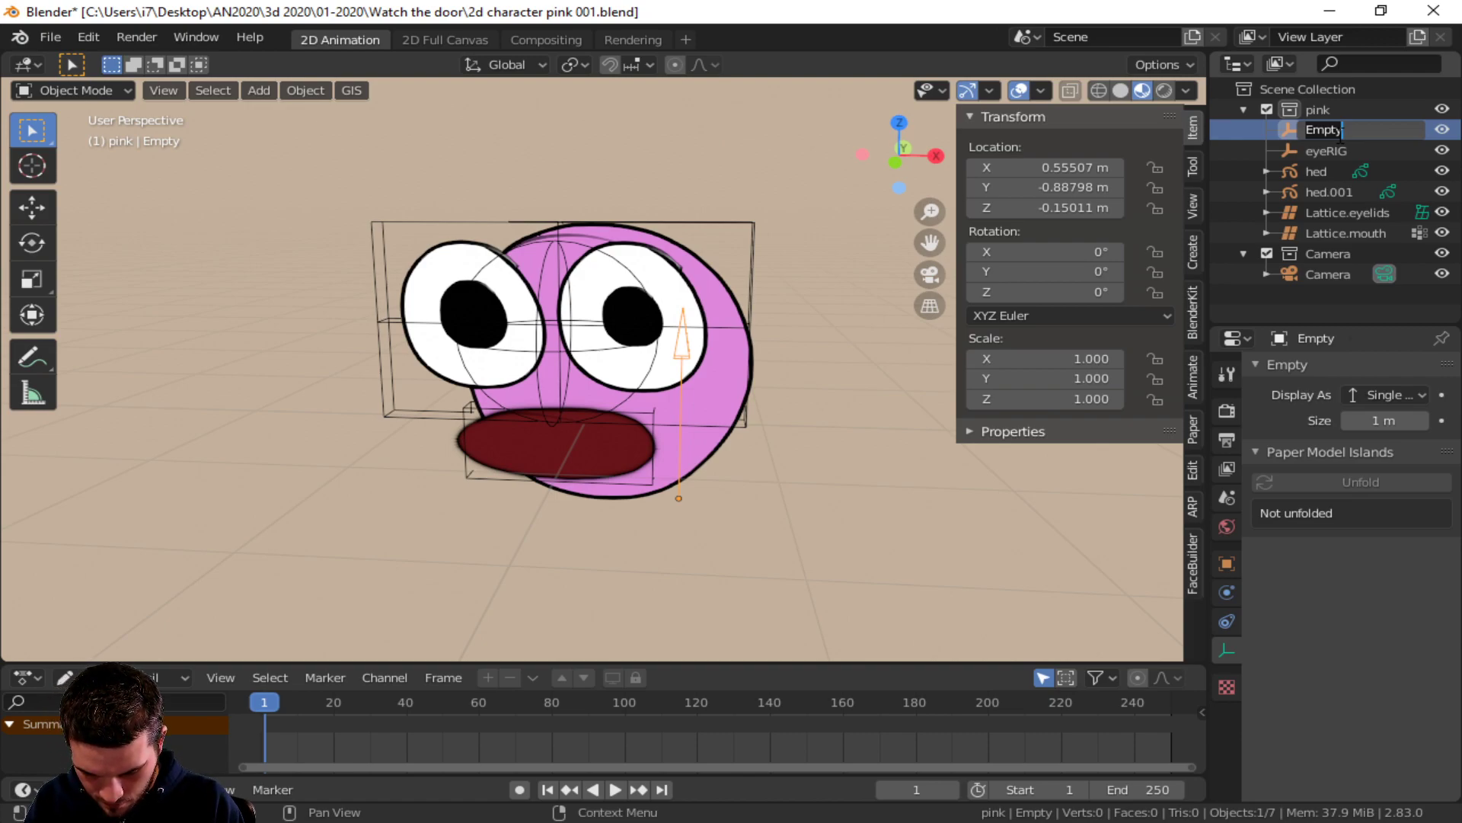
{"action": "type", "text": "M"}
{"action": "key", "text": "BackSpace"}
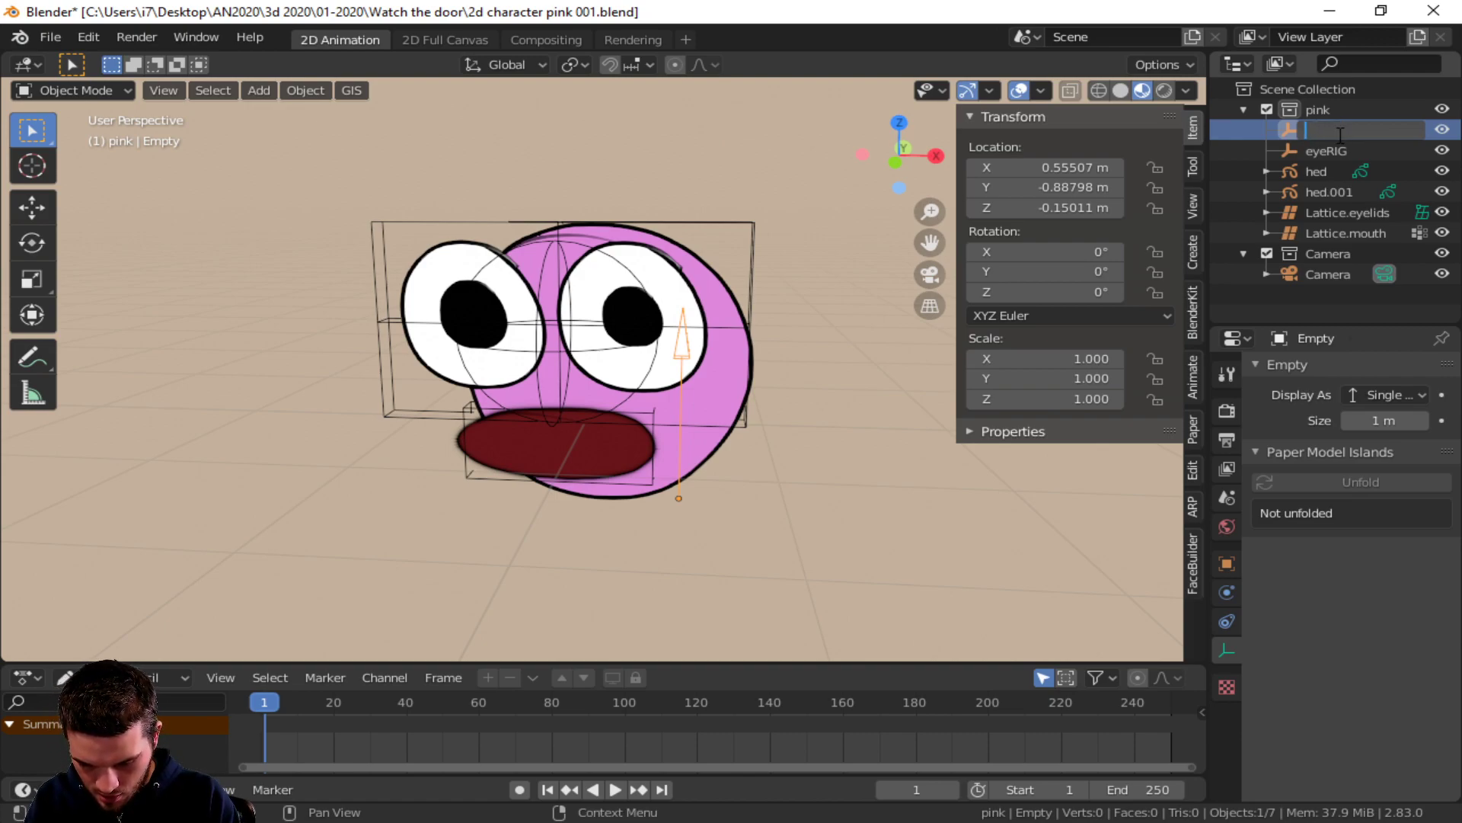
{"action": "type", "text": "Talk"}
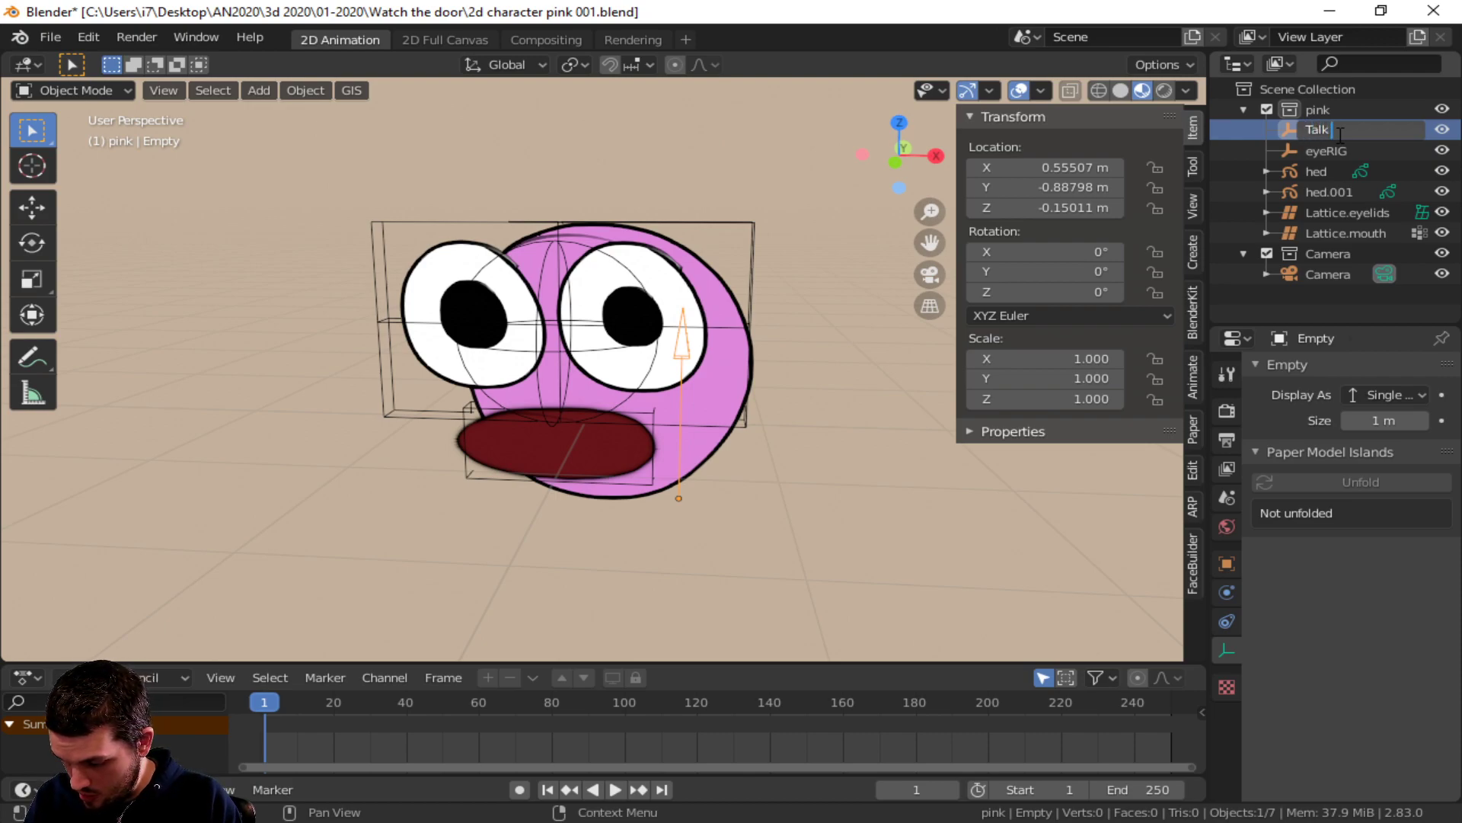
{"action": "type", "text": " e"}
{"action": "key", "text": "Return"}
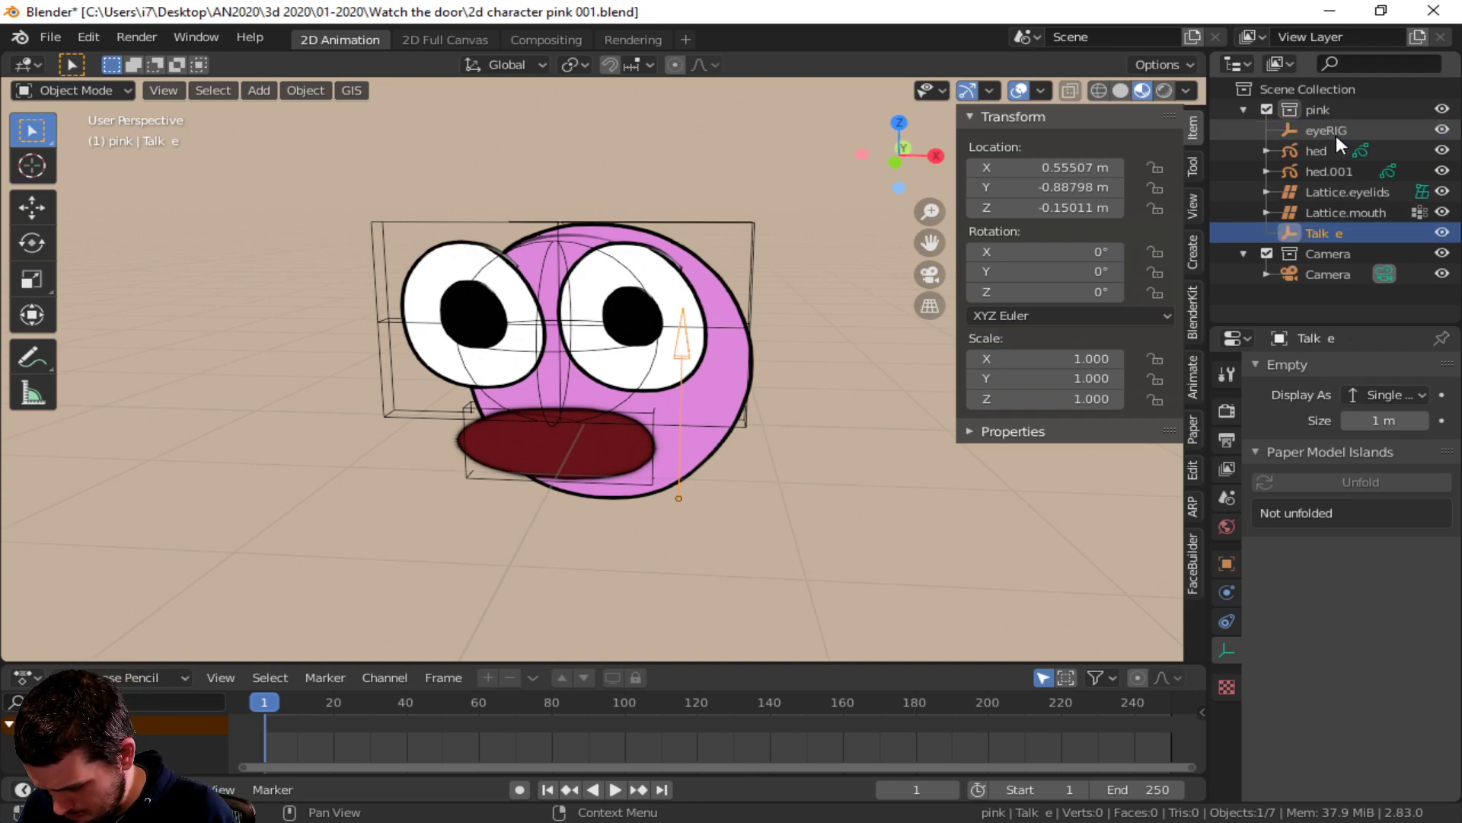
- Duplicate the Talk e arrow twice along the X axis, placing the copies at about 0.69 m and 0.83 m
{"action": "left_click", "coordinate": [686, 359]}
{"action": "left_click", "coordinate": [686, 360]}
{"action": "key", "text": "shift+d"}
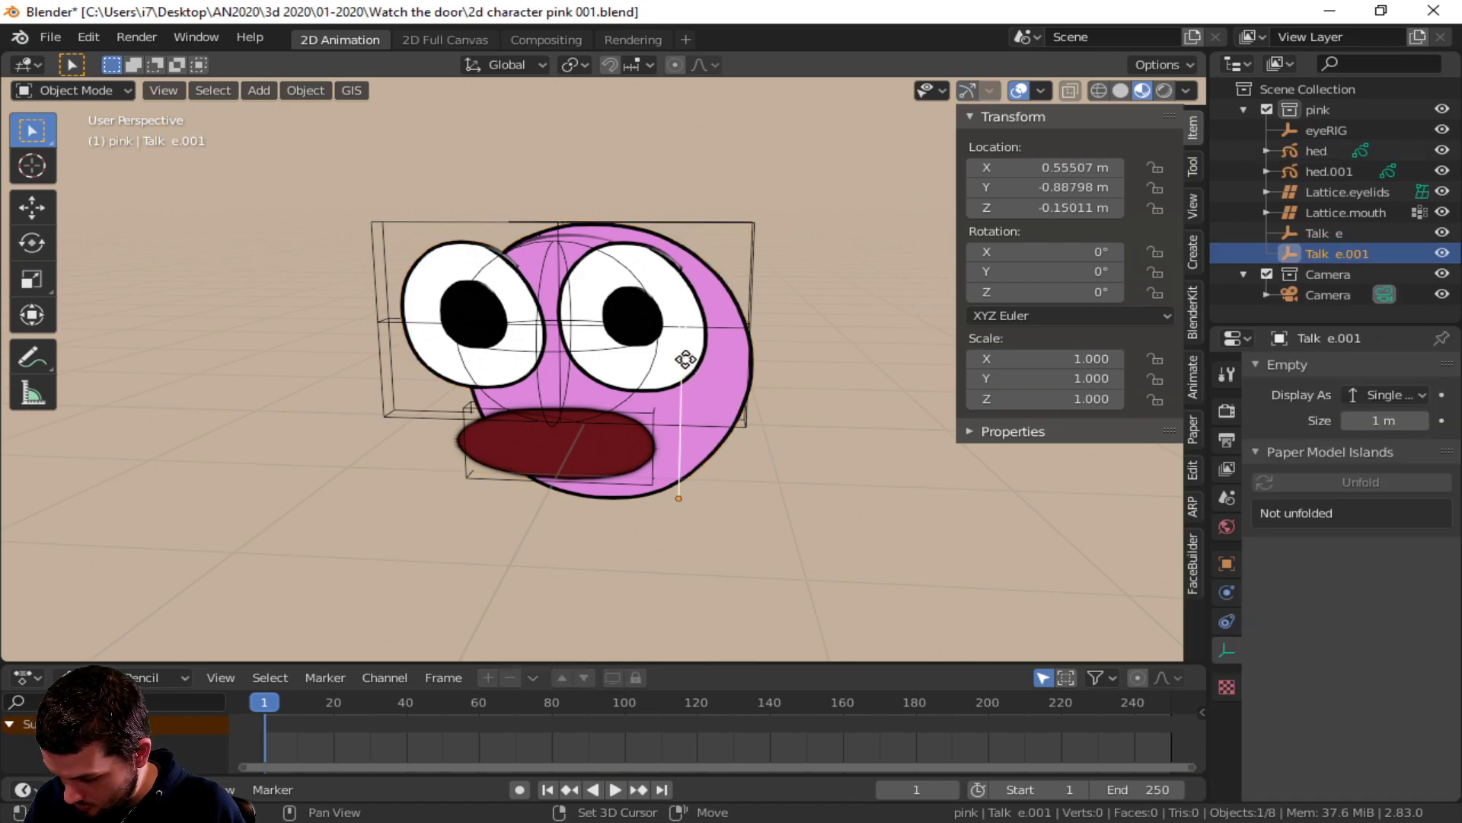
{"action": "key", "text": "x"}
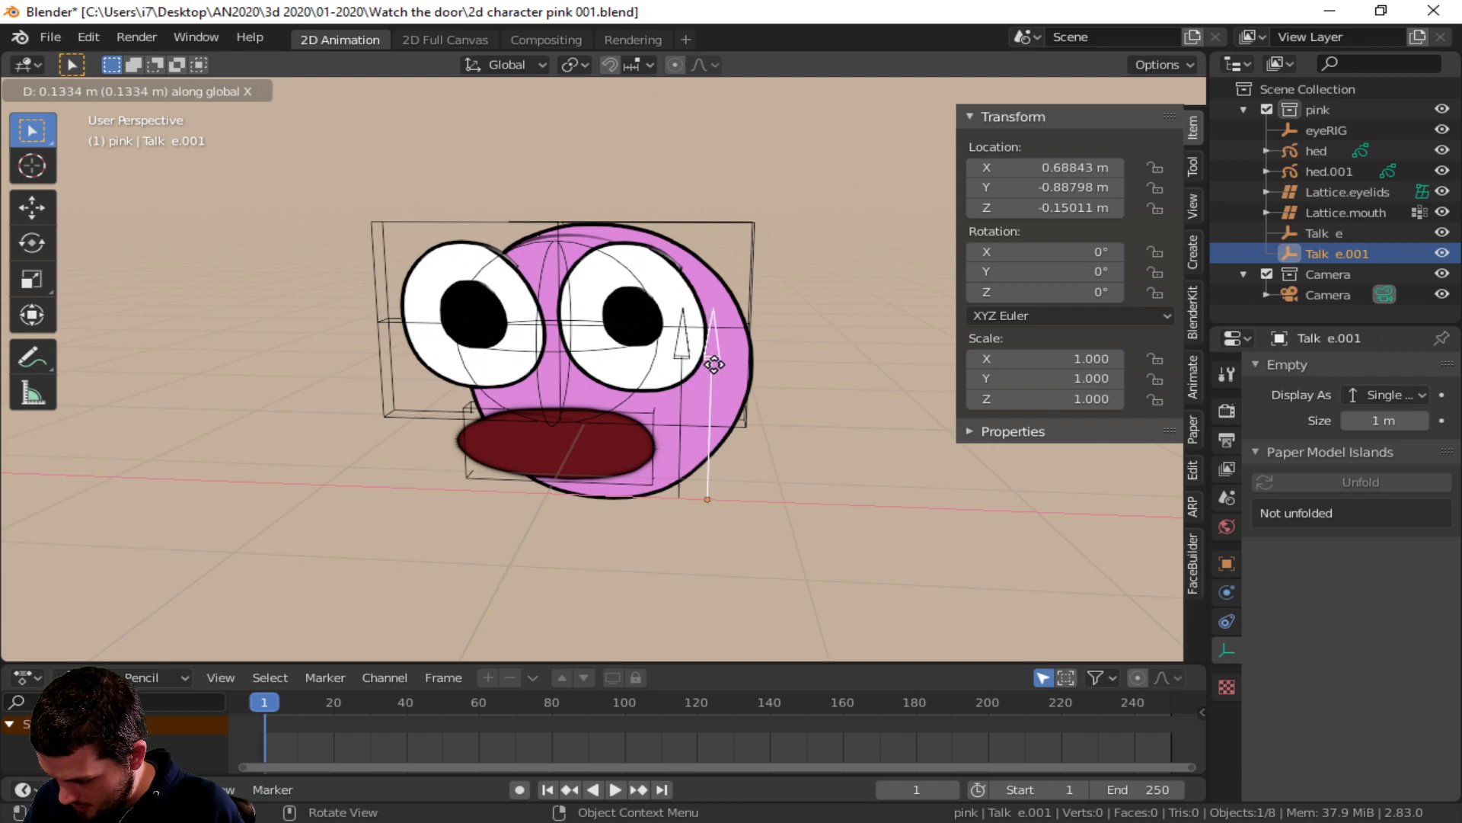
{"action": "left_click", "coordinate": [715, 364]}
{"action": "key", "text": "shift+d"}
{"action": "key", "text": "x"}
{"action": "left_click", "coordinate": [743, 363]}
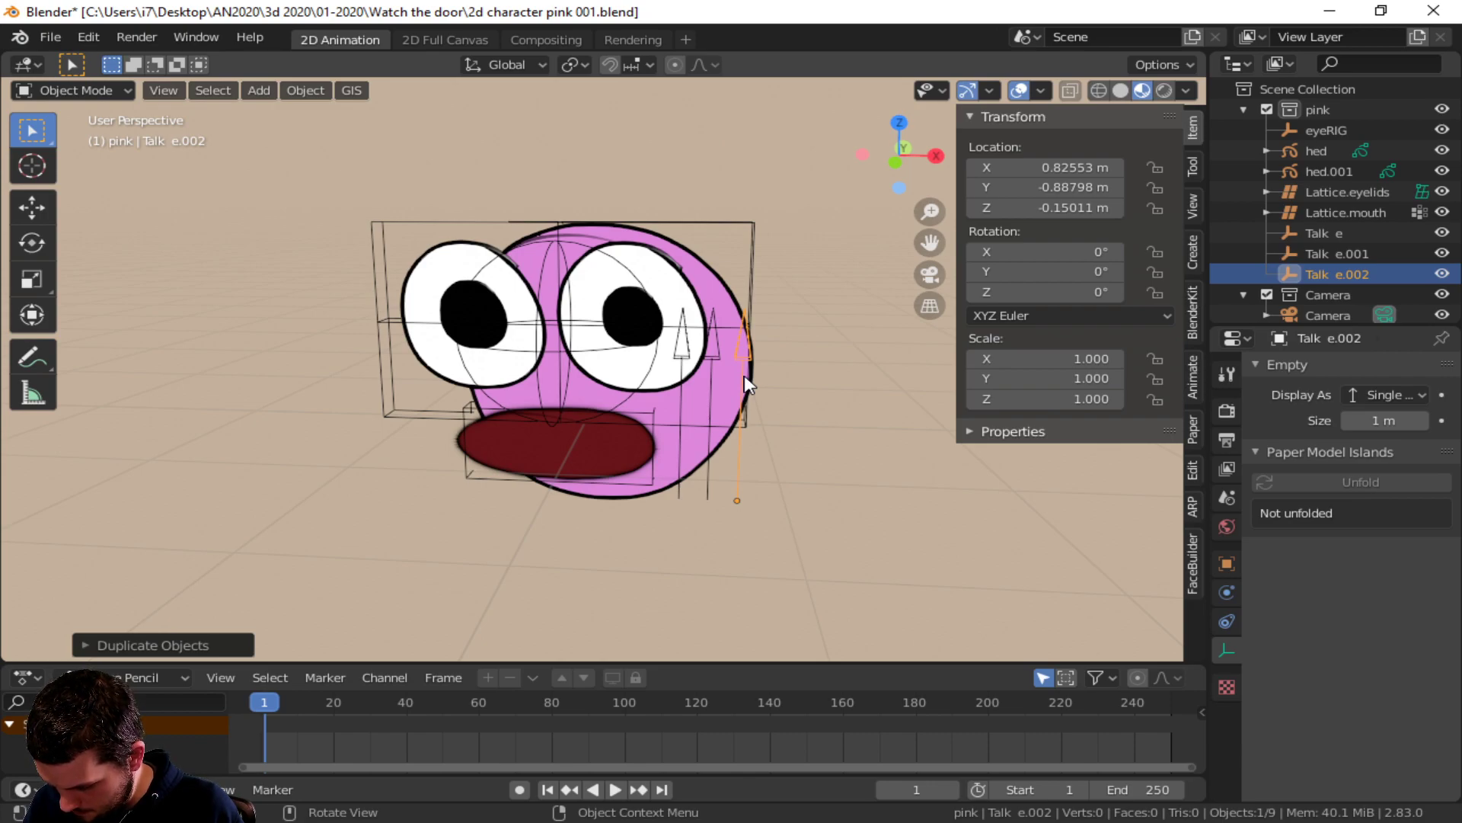
- Duplicate the outermost arrow empty once more along the X axis, to about 0.99 m
{"action": "key", "text": "shift+d"}
{"action": "key", "text": "x"}
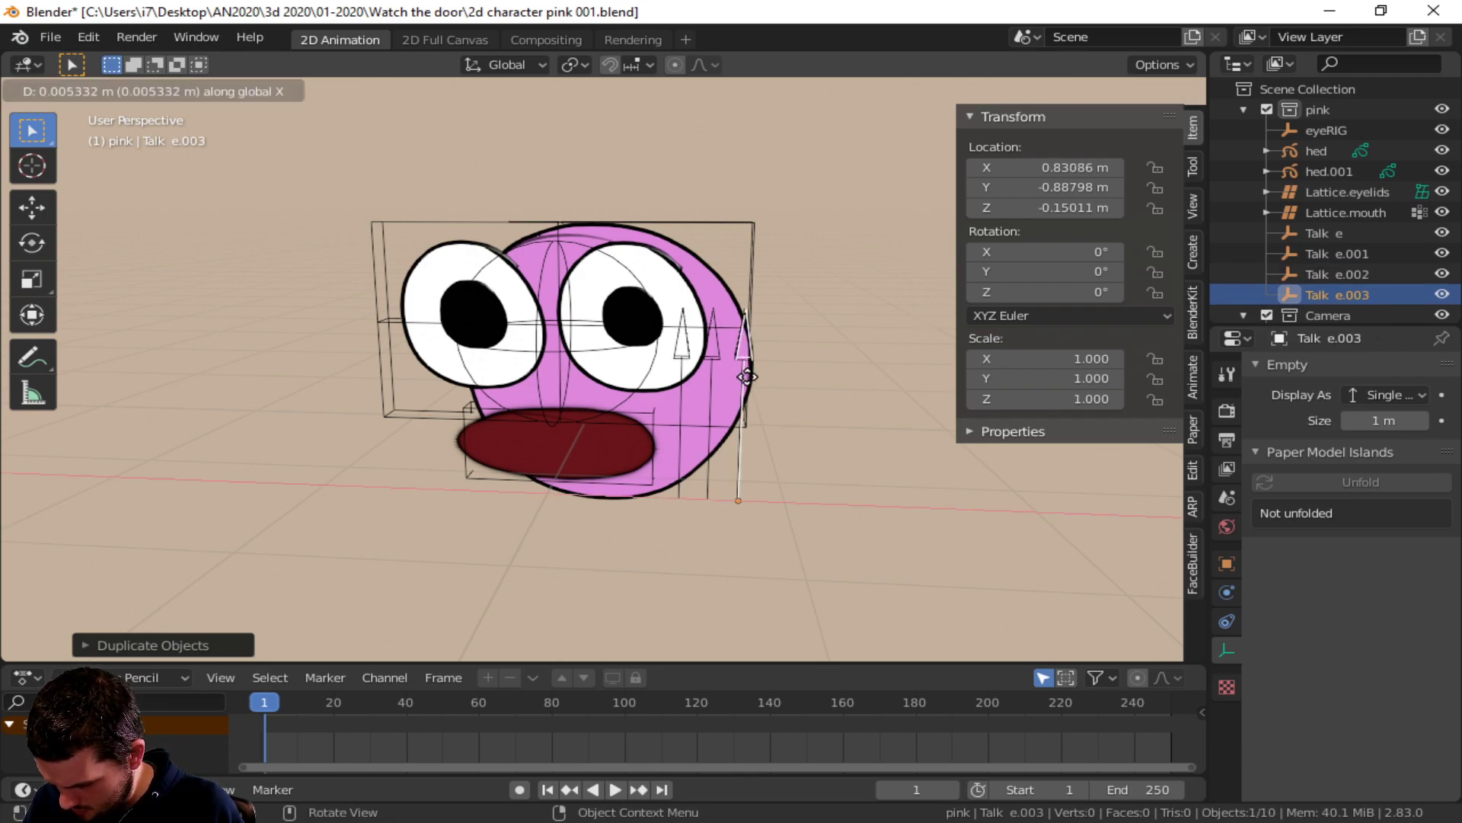
{"action": "left_click", "coordinate": [783, 384]}
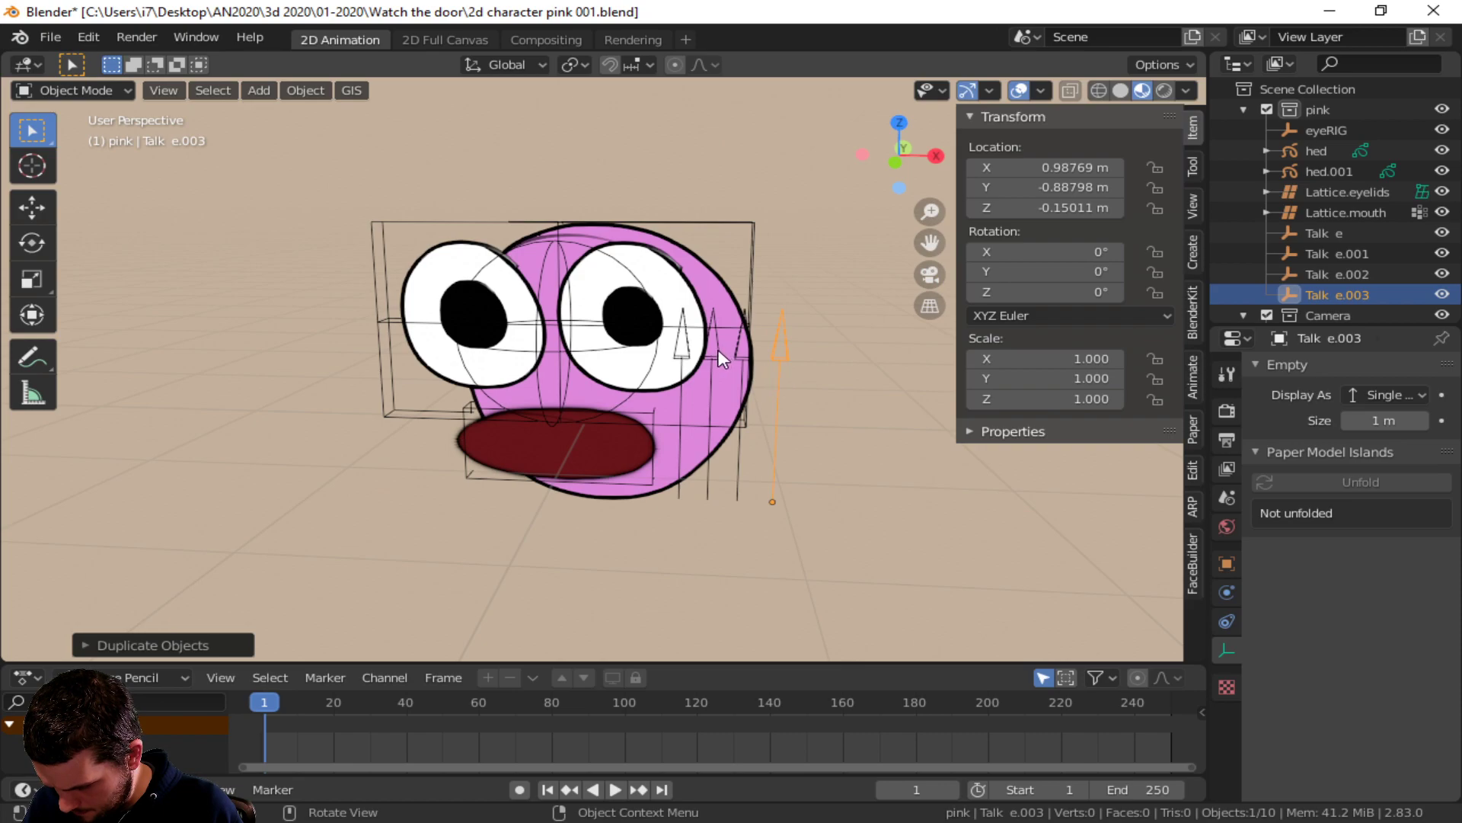
- Rename the first arrow copy, directly beside the Talk e arrow, as "Talk o"
{"action": "left_click", "coordinate": [711, 354]}
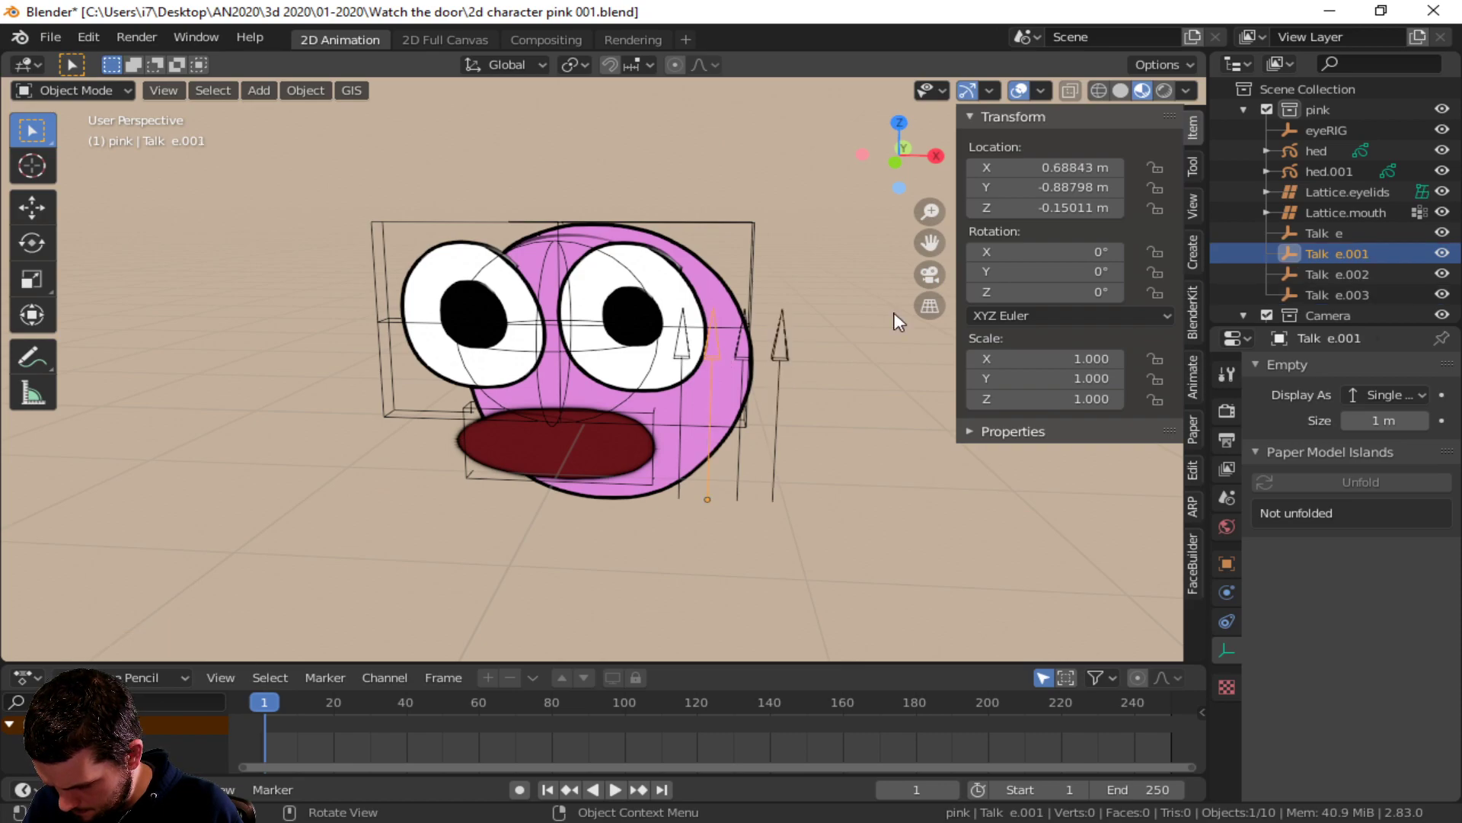
{"action": "double_click", "coordinate": [1352, 254]}
{"action": "key", "text": "BackSpace"}
{"action": "key", "text": "BackSpace"}
{"action": "key", "text": "BackSpace"}
{"action": "key", "text": "BackSpace"}
{"action": "key", "text": "BackSpace"}
{"action": "type", "text": "o"}
{"action": "key", "text": "Return"}
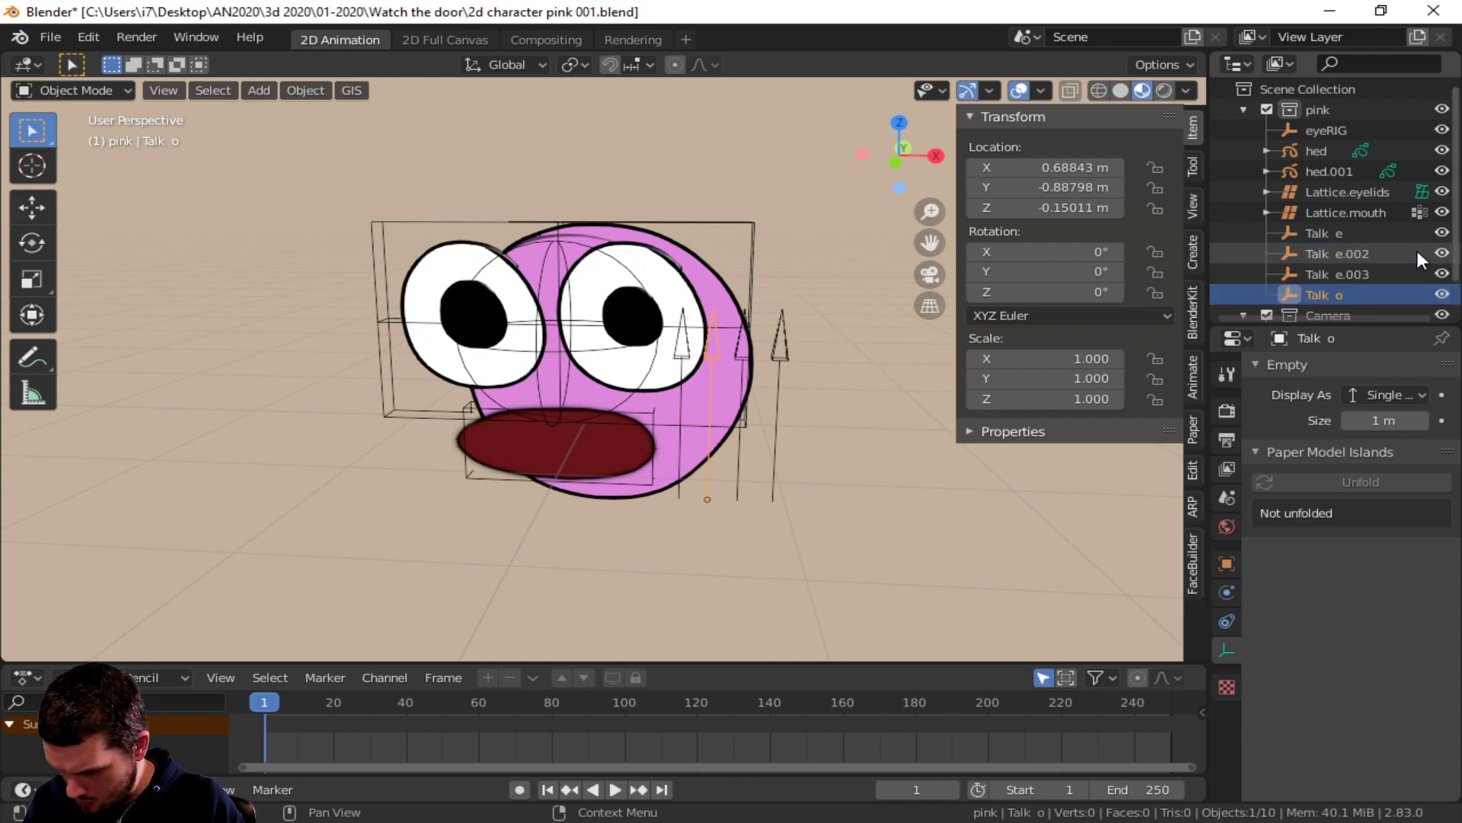
- Rename the second arrow copy, Talk e.002, as "Talk Closed"
{"action": "double_click", "coordinate": [1341, 253]}
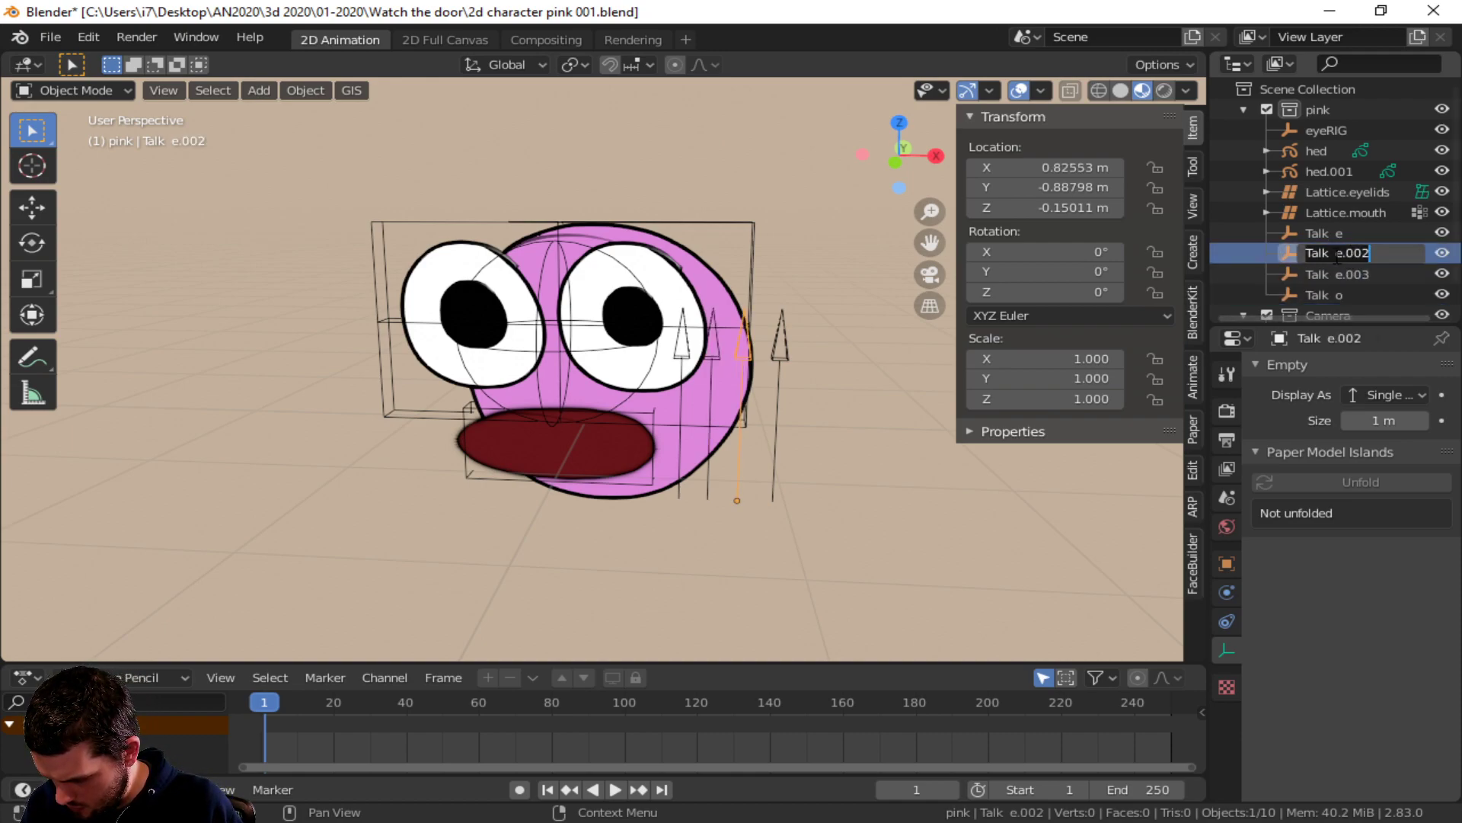
{"action": "left_click_drag", "start_coordinate": [1338, 254], "coordinate": [1422, 250]}
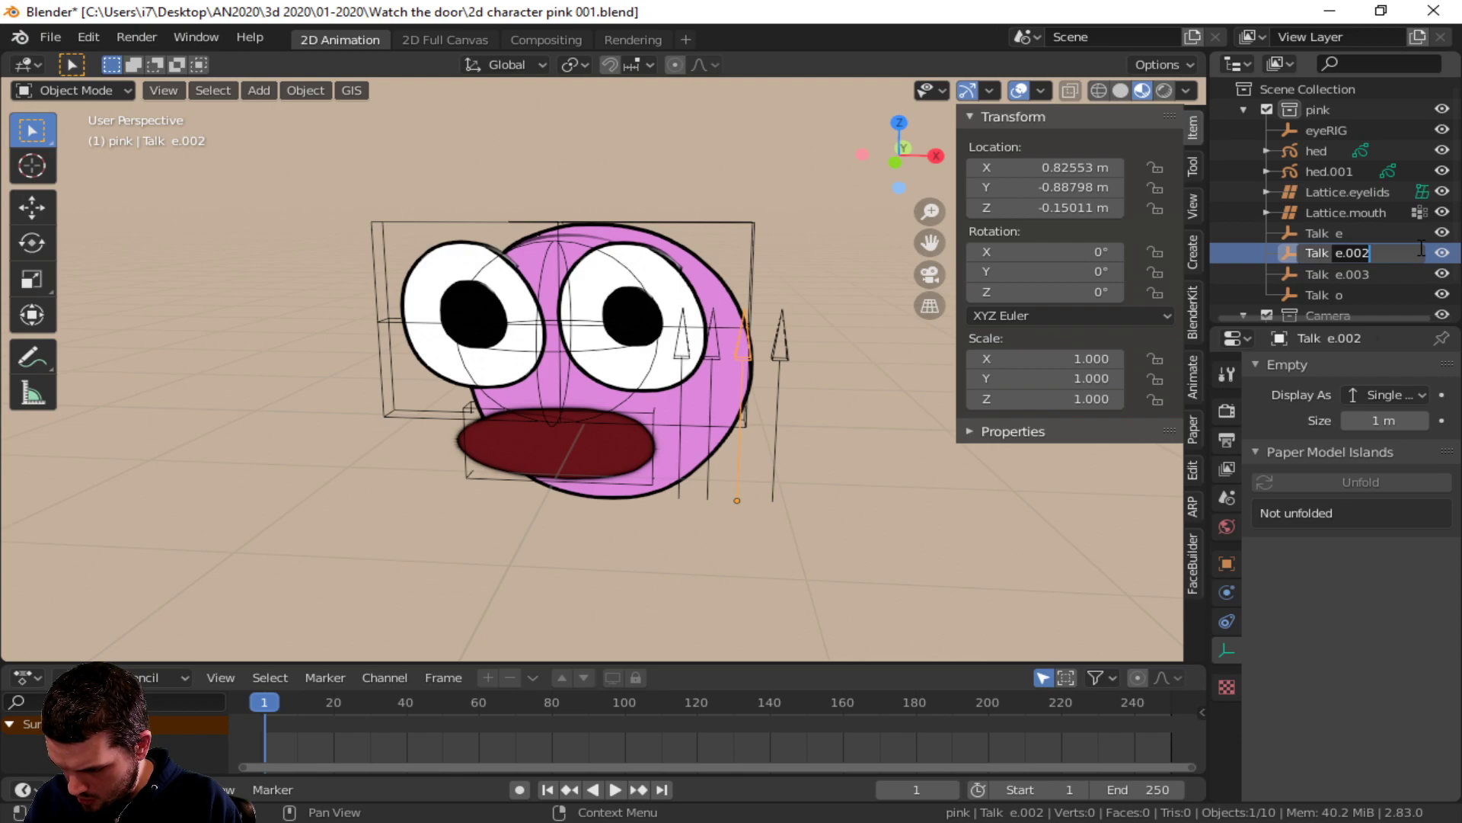
{"action": "type", "text": "Closed"}
{"action": "key", "text": "Return"}
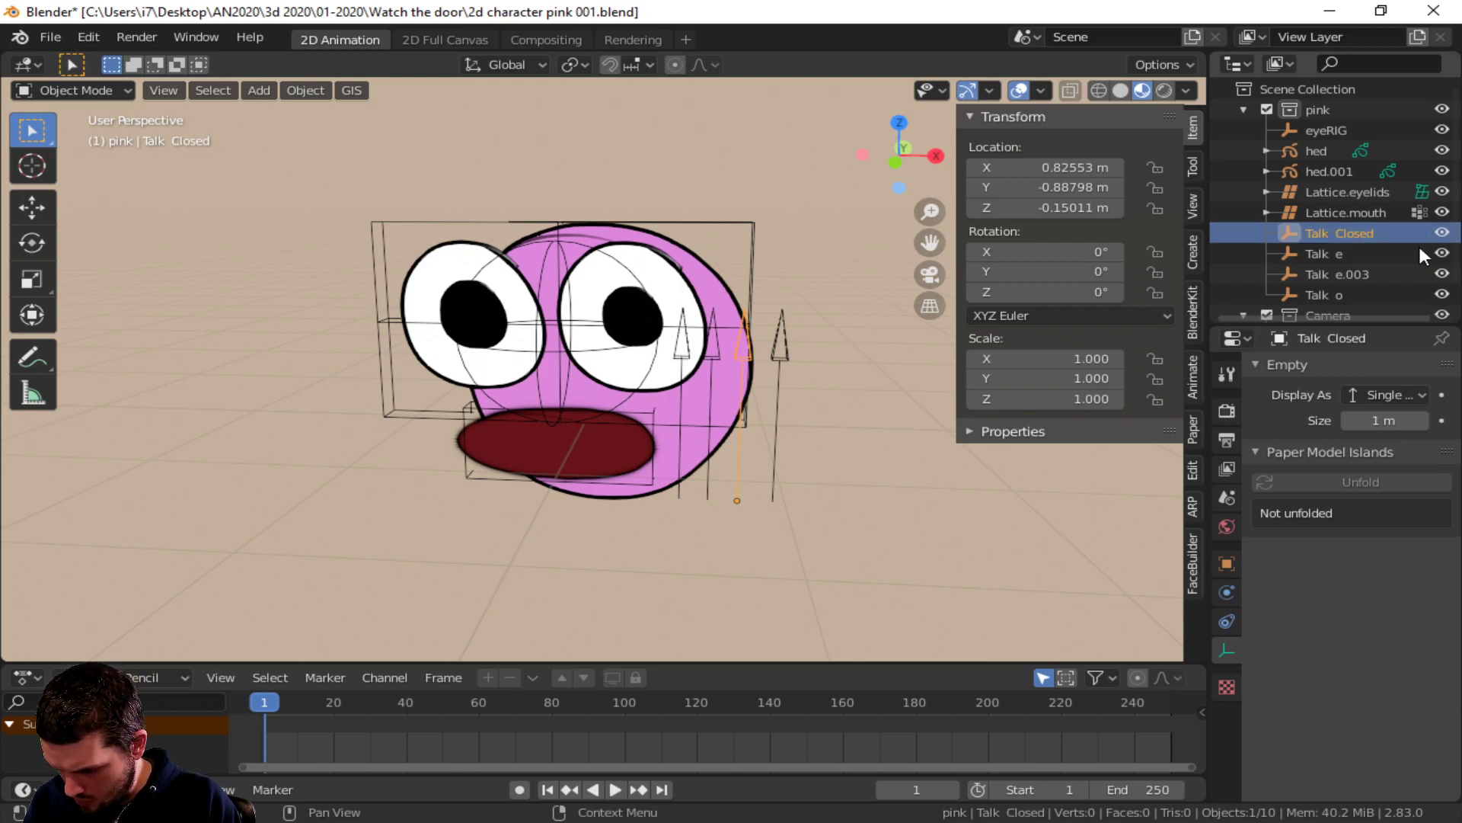
- Rename the outermost arrow copy, Talk e.003, as "Talk closed"
{"action": "double_click", "coordinate": [1368, 275]}
{"action": "left_click_drag", "start_coordinate": [1335, 274], "coordinate": [1449, 256]}
{"action": "type", "text": "closed"}
{"action": "key", "text": "Return"}
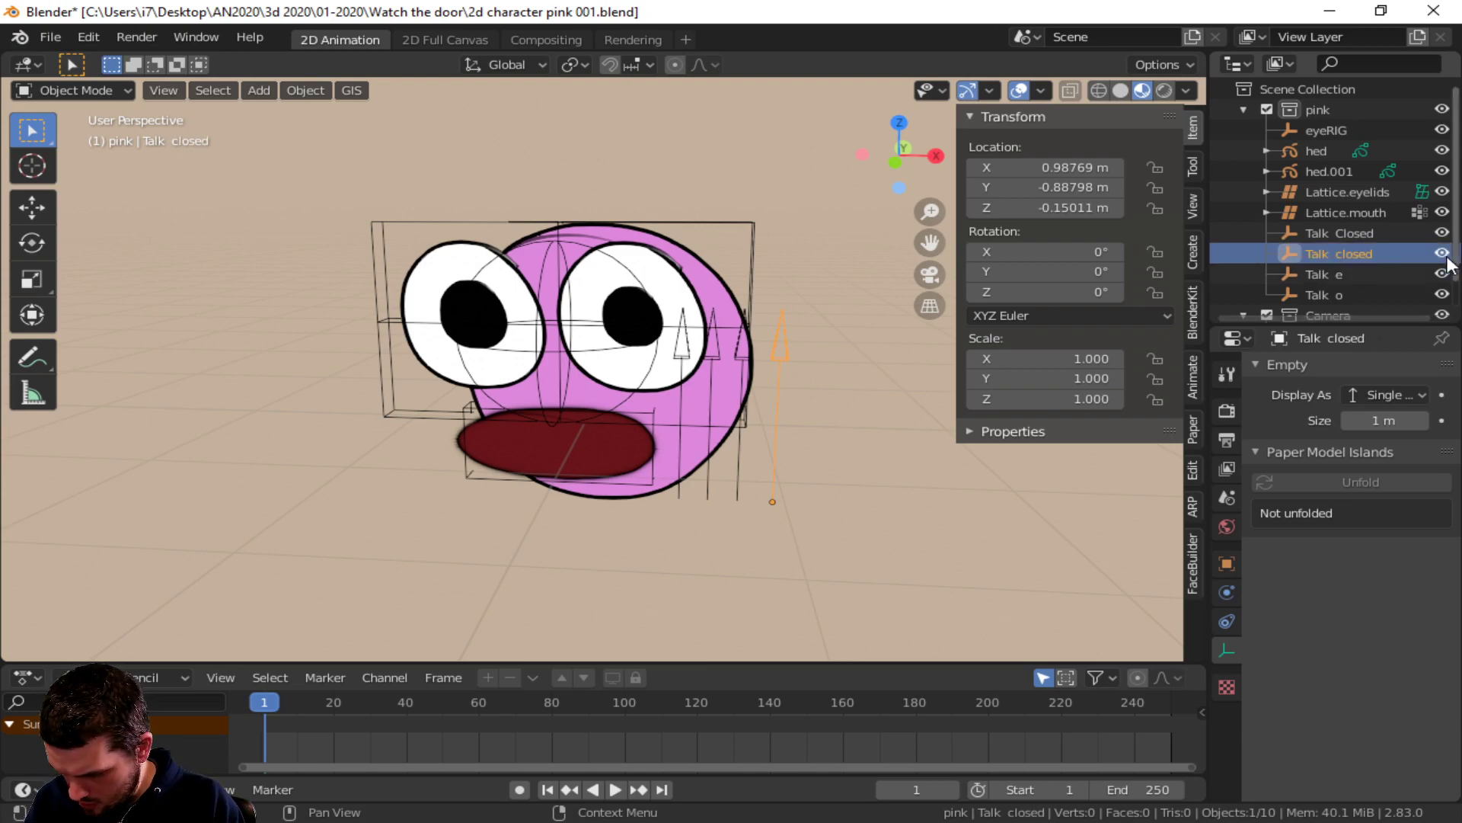
- Check the mouth lattice's shape keys against the arrows and delete the surplus outermost arrow, Talk closed
{"action": "left_click", "coordinate": [612, 486]}
{"action": "scroll", "coordinate": [1416, 609], "scroll_direction": "down", "scroll_amount": 6}
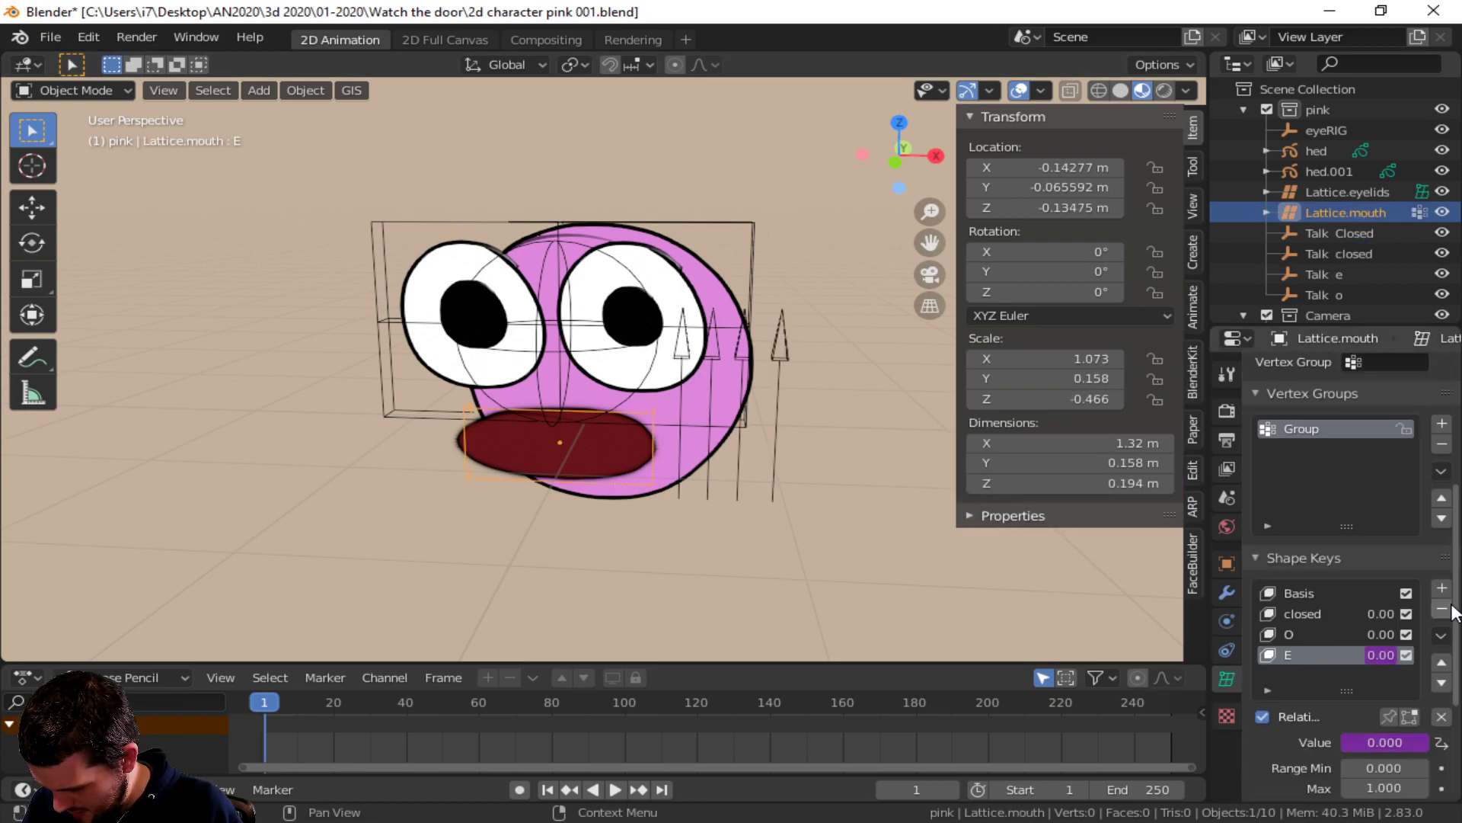
{"action": "left_click", "coordinate": [739, 358]}
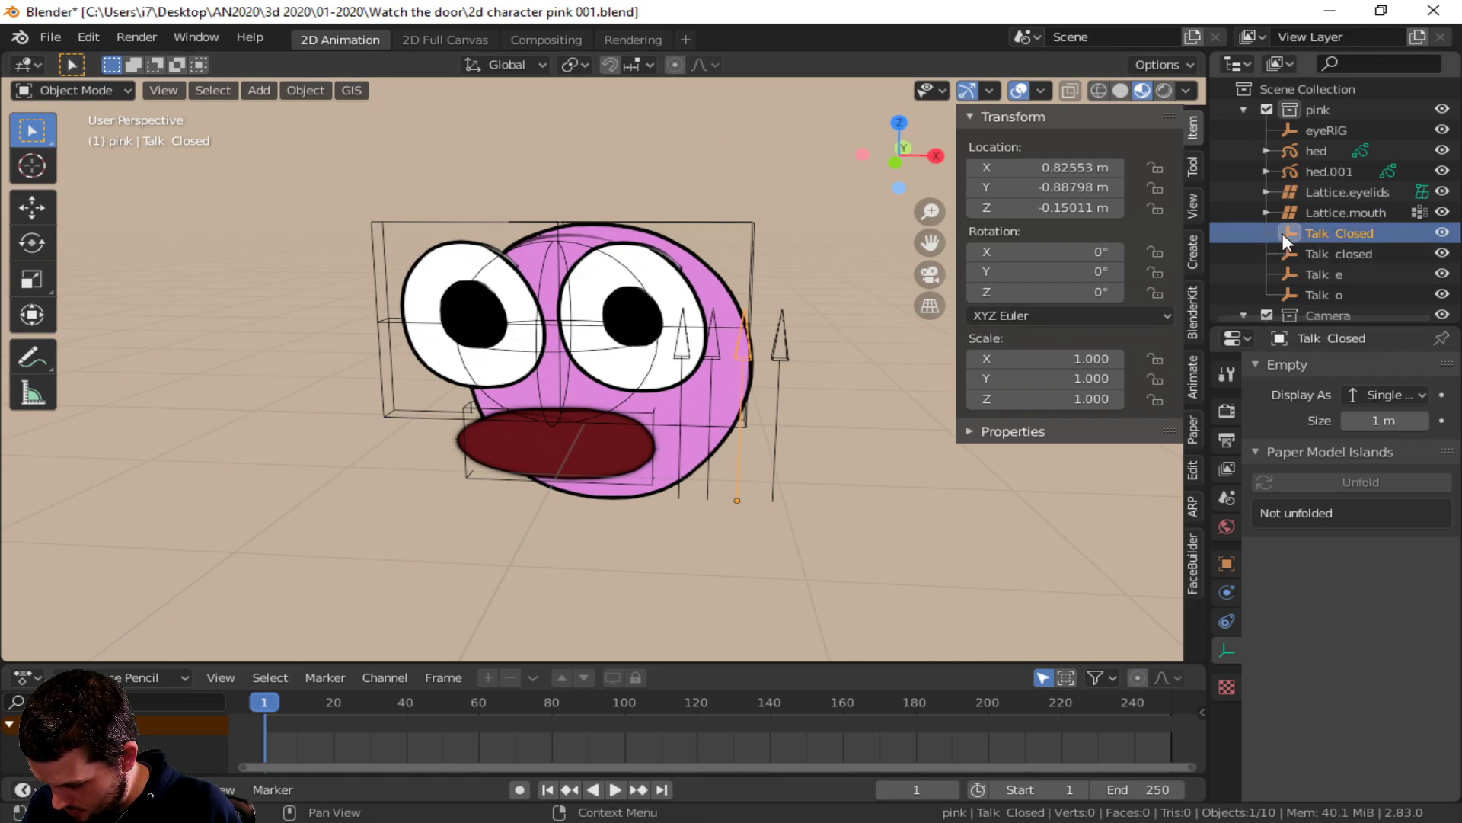
{"action": "left_click", "coordinate": [1345, 256]}
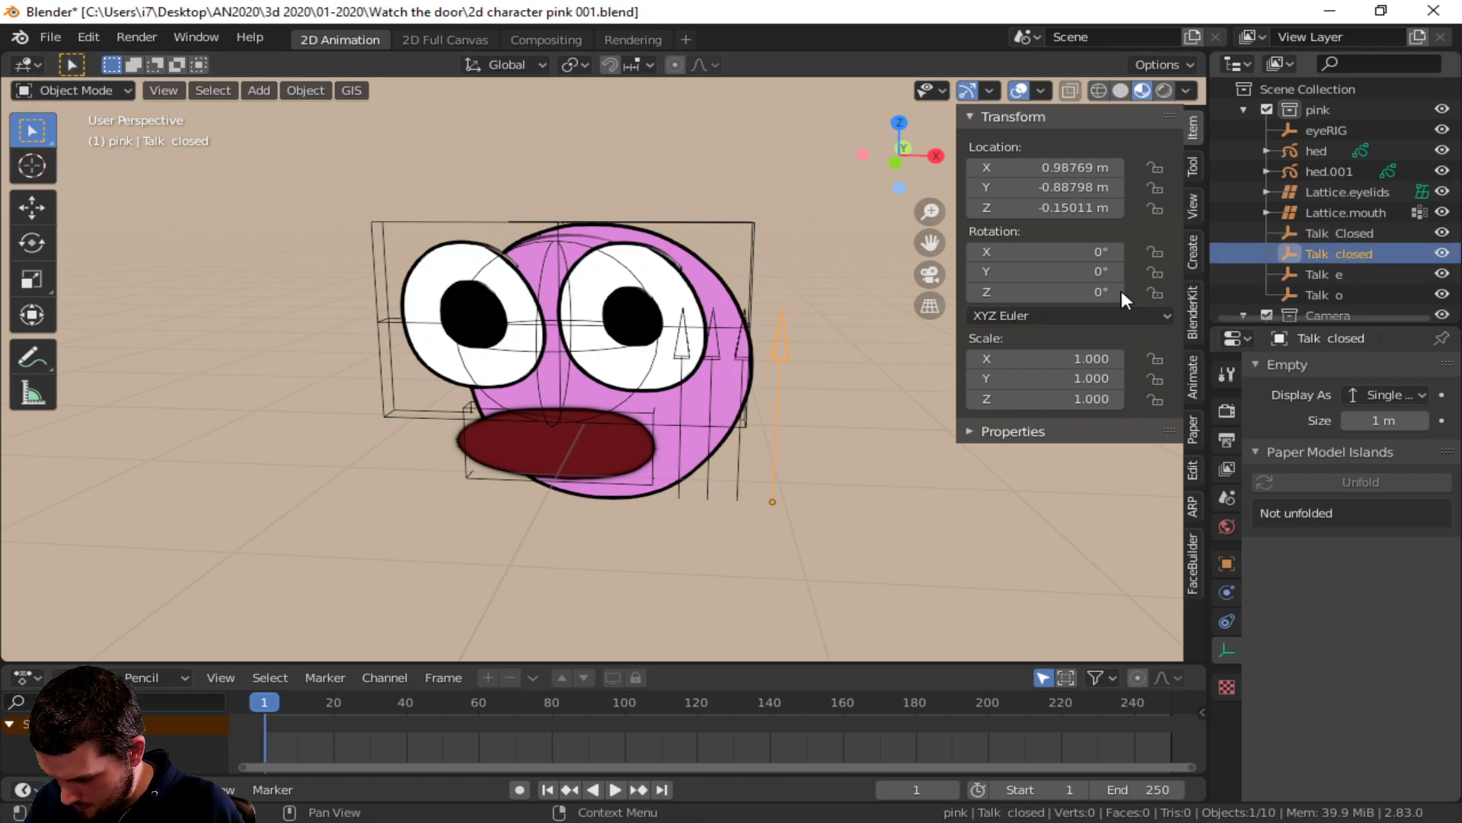
{"action": "key", "text": "Delete"}
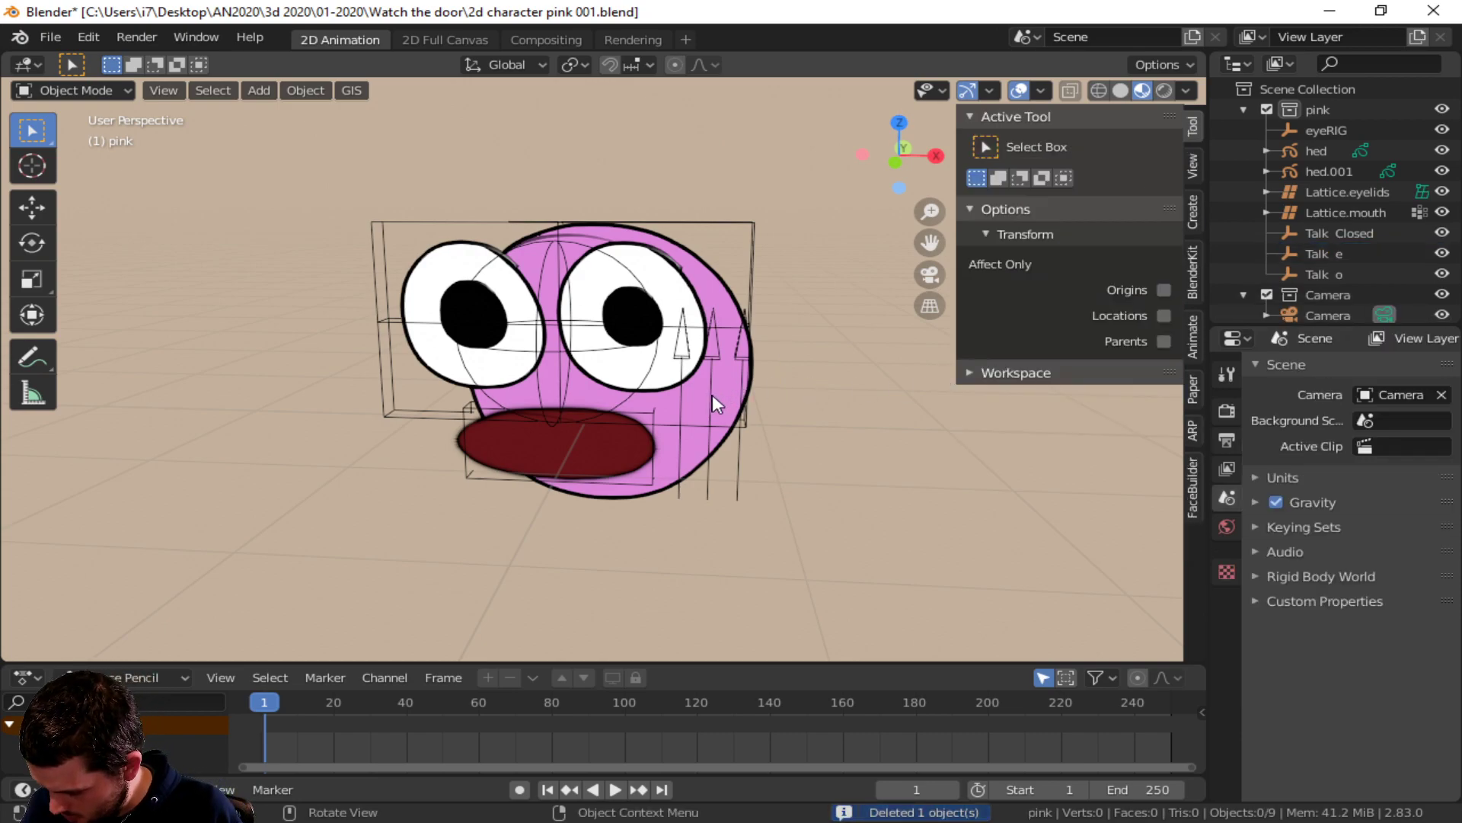
- Add a driver to the mouth lattice's O shape key value, with the Talk o empty as its variable object
{"action": "left_click", "coordinate": [634, 485]}
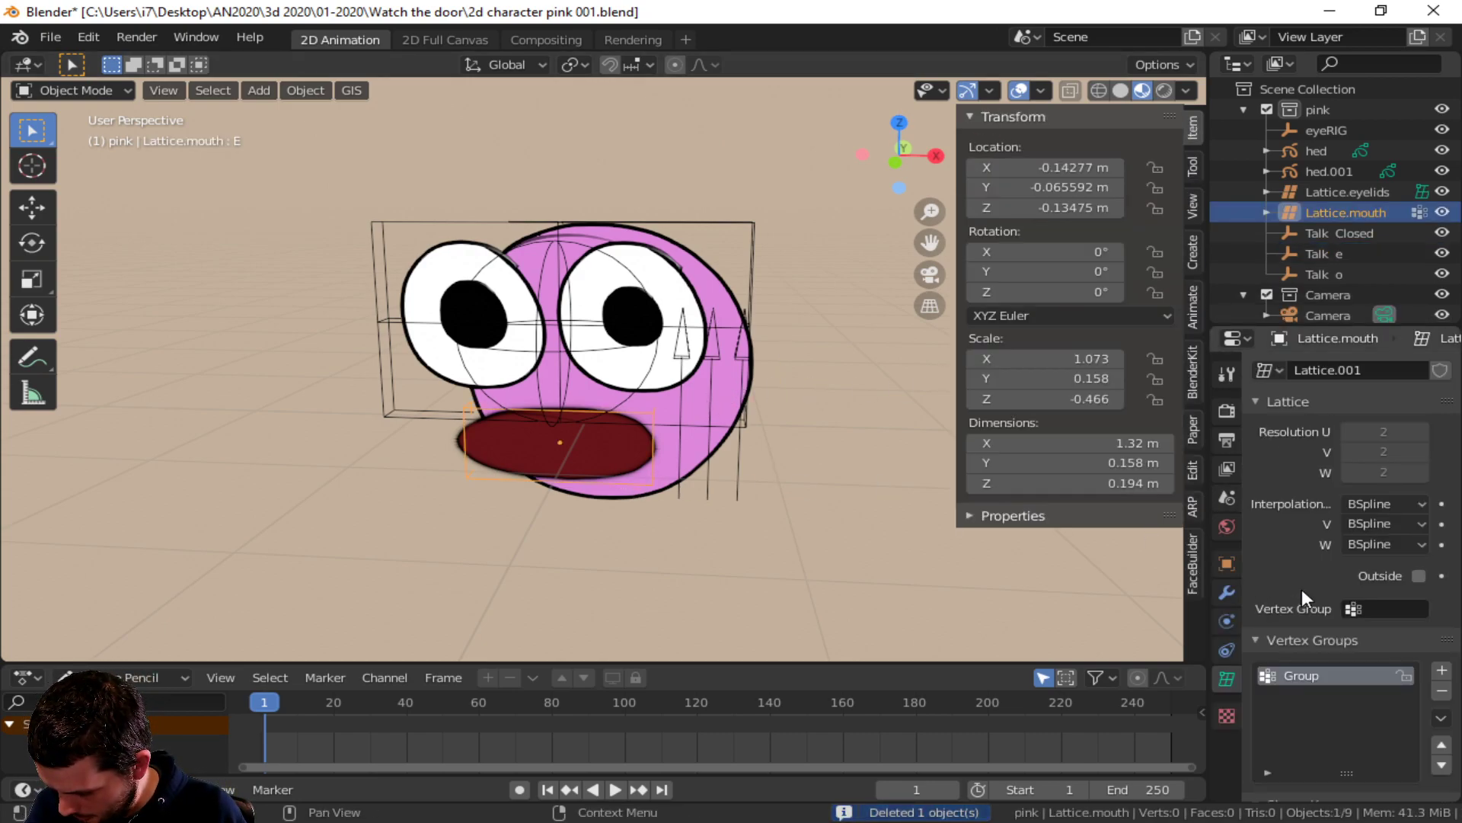
{"action": "scroll", "coordinate": [1301, 590], "scroll_direction": "down", "scroll_amount": 5}
{"action": "scroll", "coordinate": [1337, 686], "scroll_direction": "down", "scroll_amount": 5}
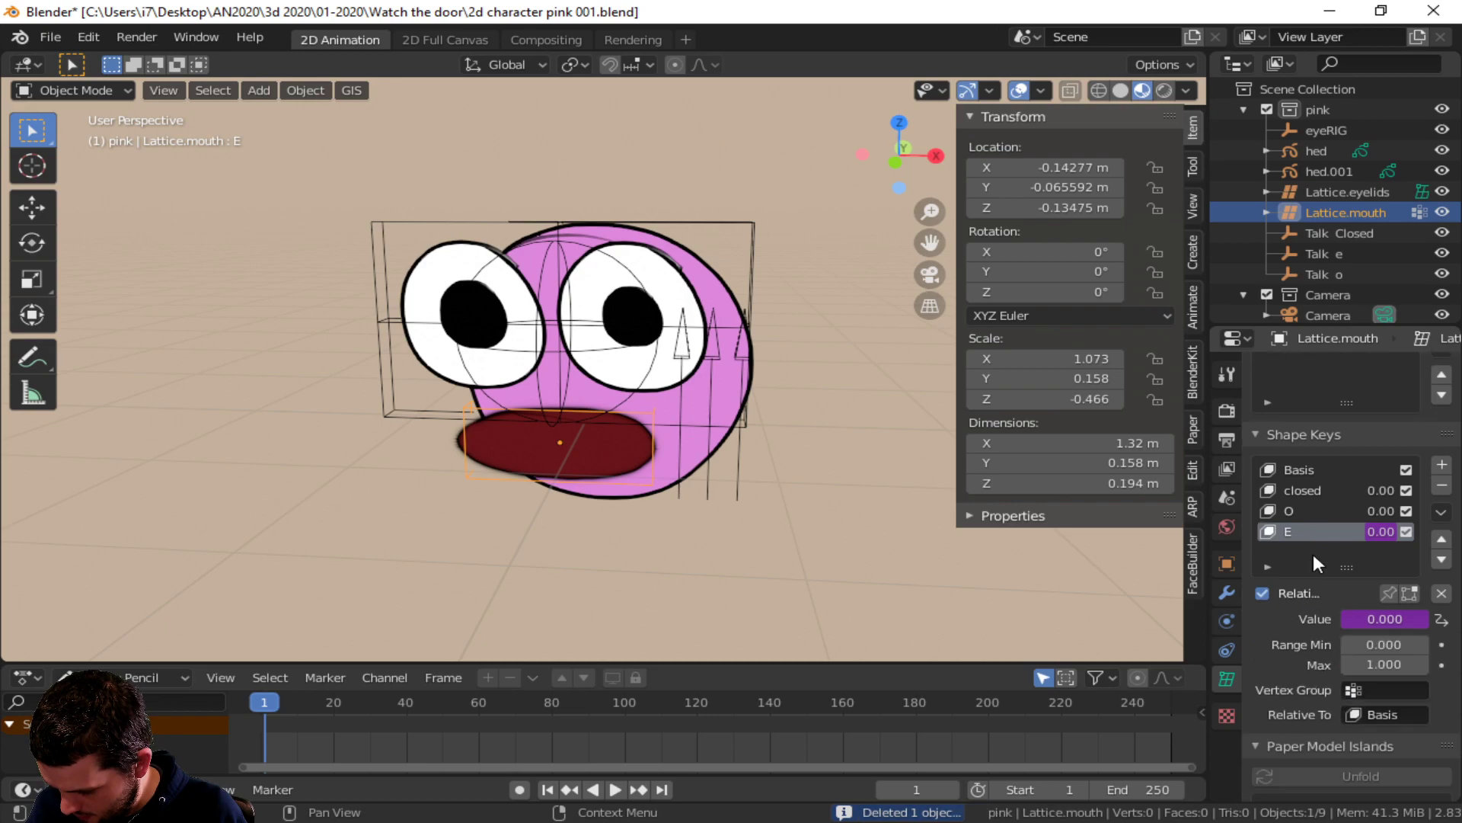
{"action": "left_click", "coordinate": [1309, 512]}
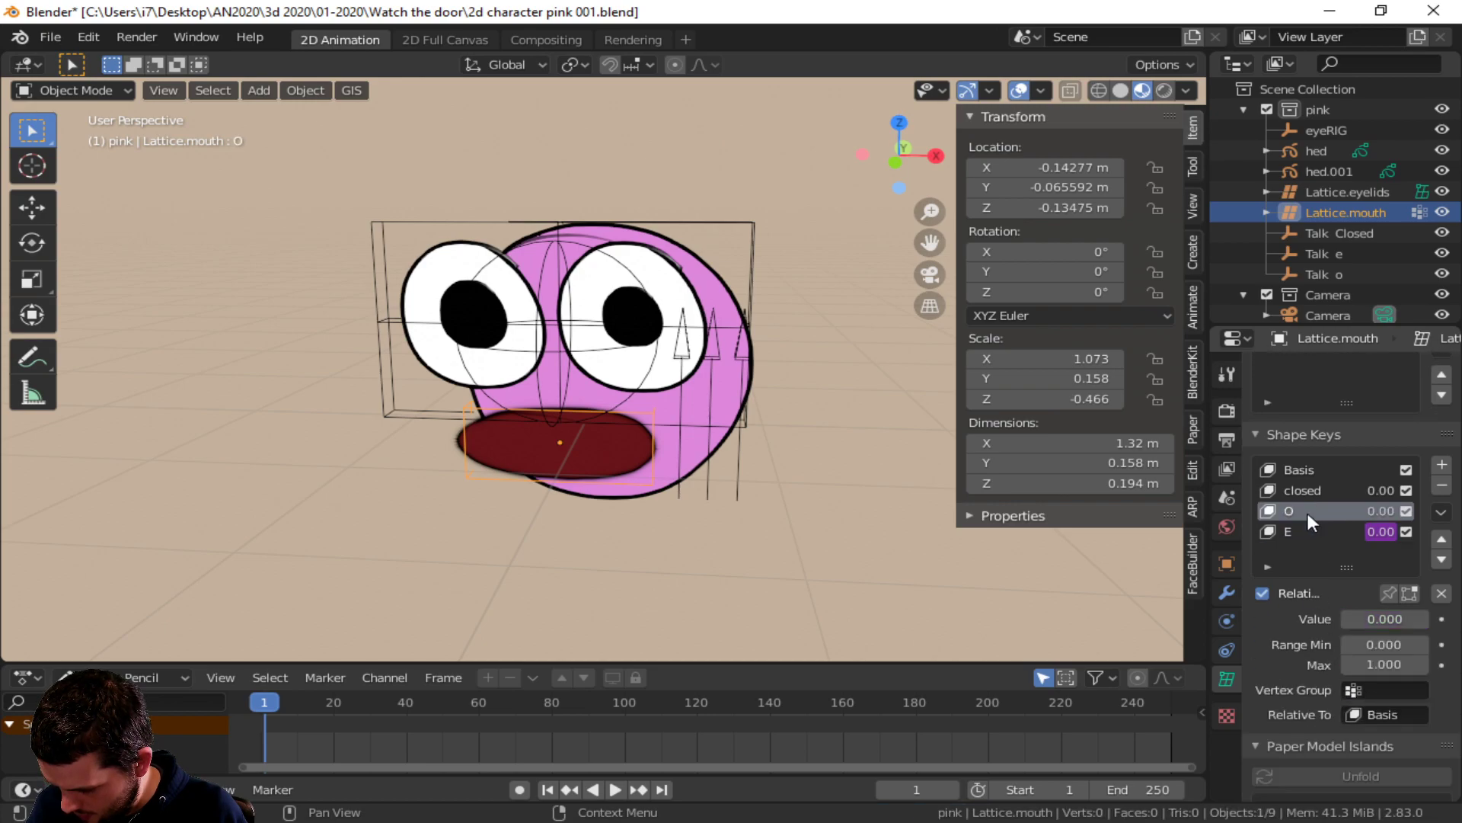
{"action": "right_click", "coordinate": [1374, 613]}
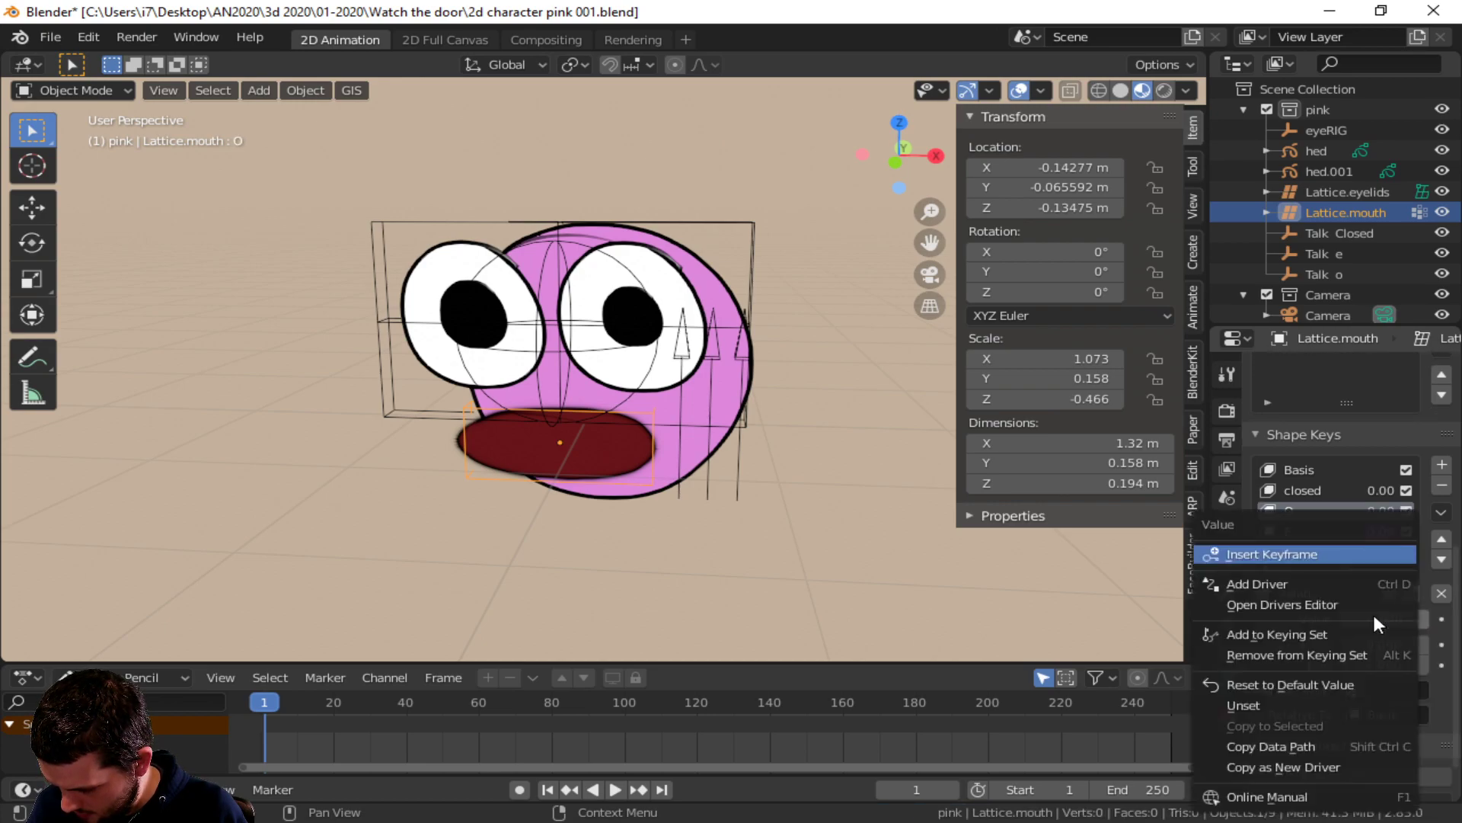
{"action": "left_click", "coordinate": [1291, 582]}
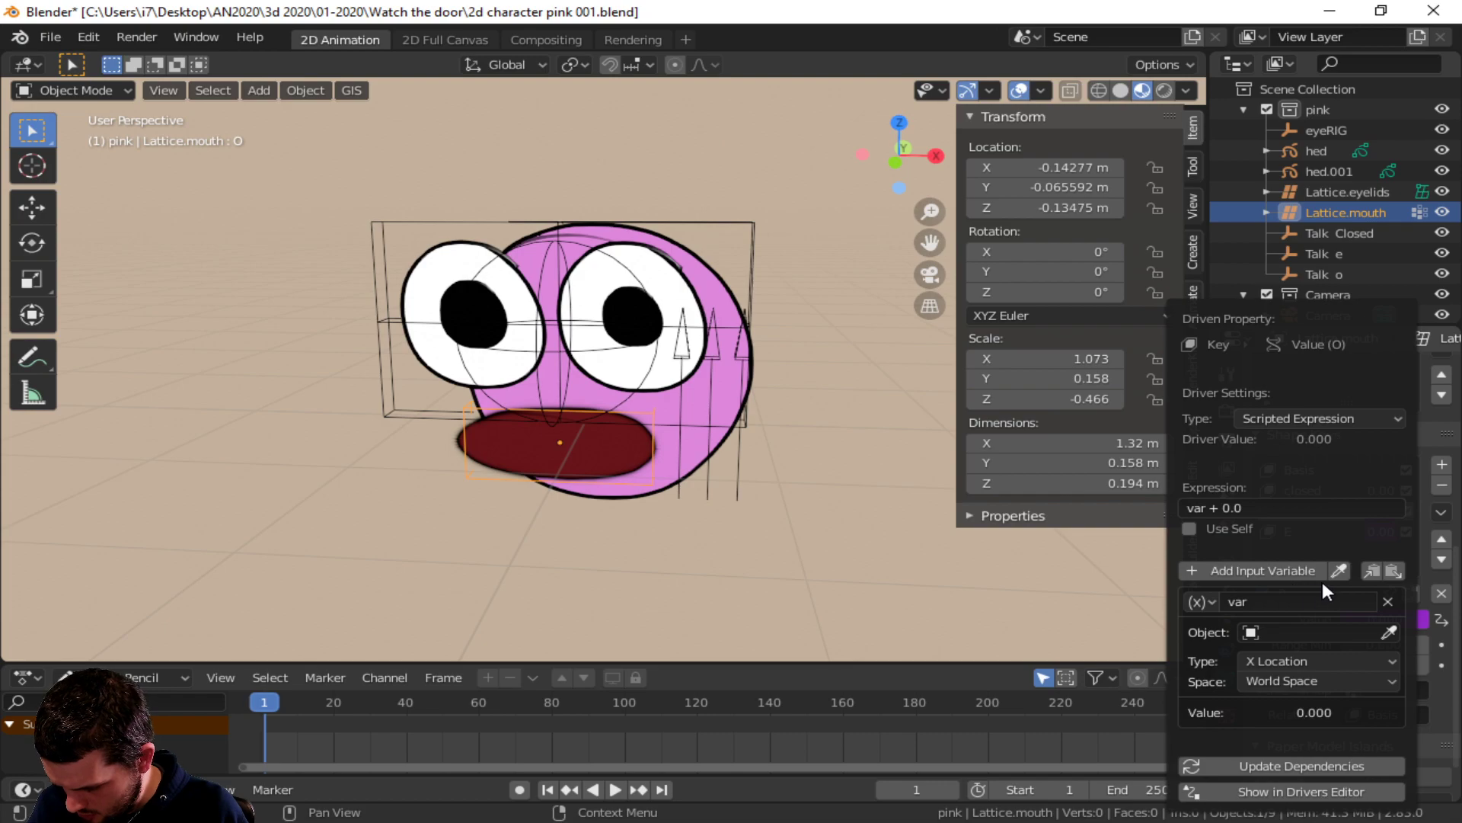
{"action": "left_click", "coordinate": [1281, 633]}
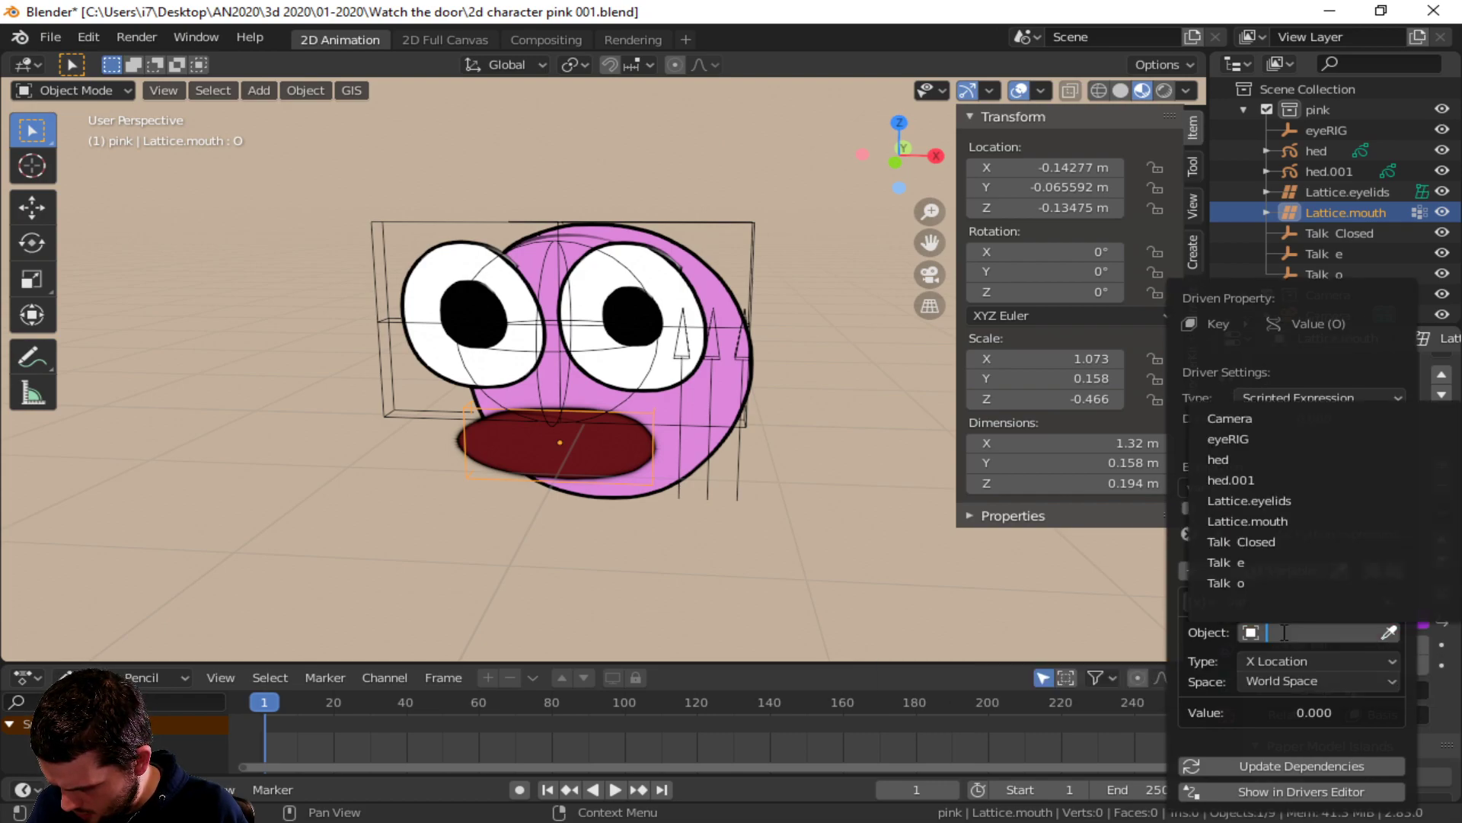
{"action": "left_click", "coordinate": [1263, 582]}
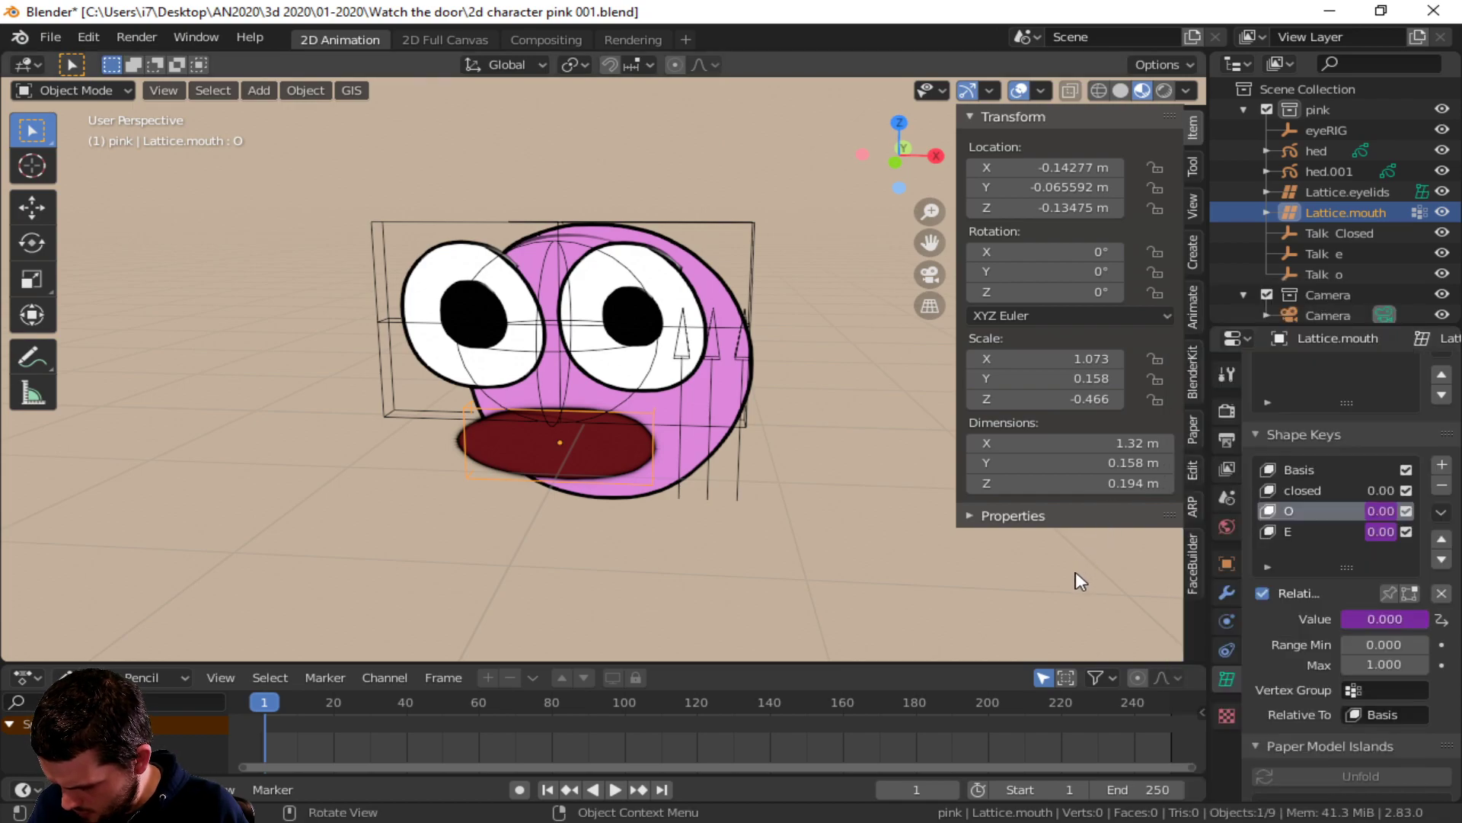
- Edit the O shape key's driver and set its variable type to Z Location
{"action": "right_click", "coordinate": [1359, 613]}
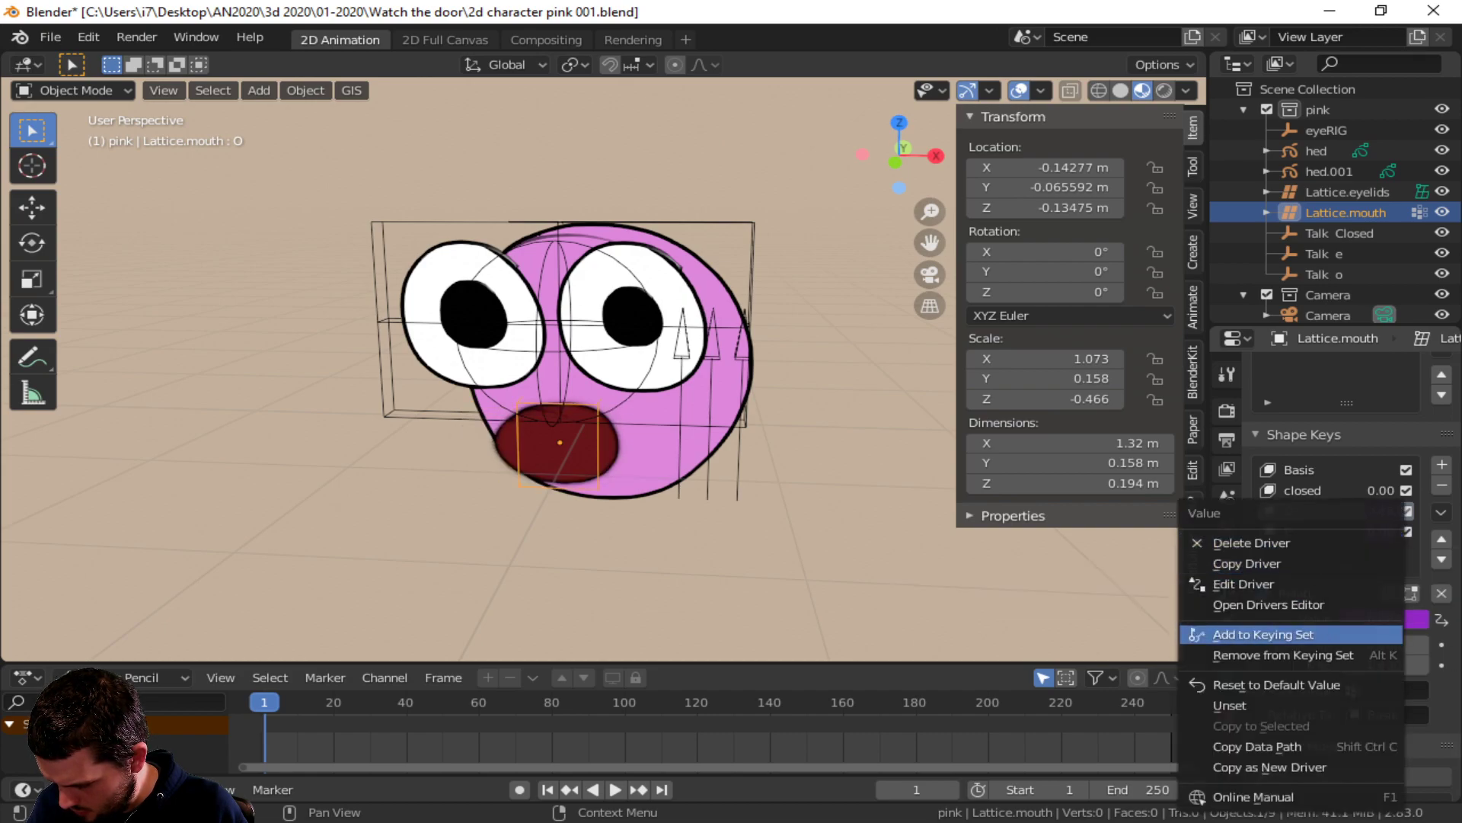
{"action": "left_click", "coordinate": [1412, 616]}
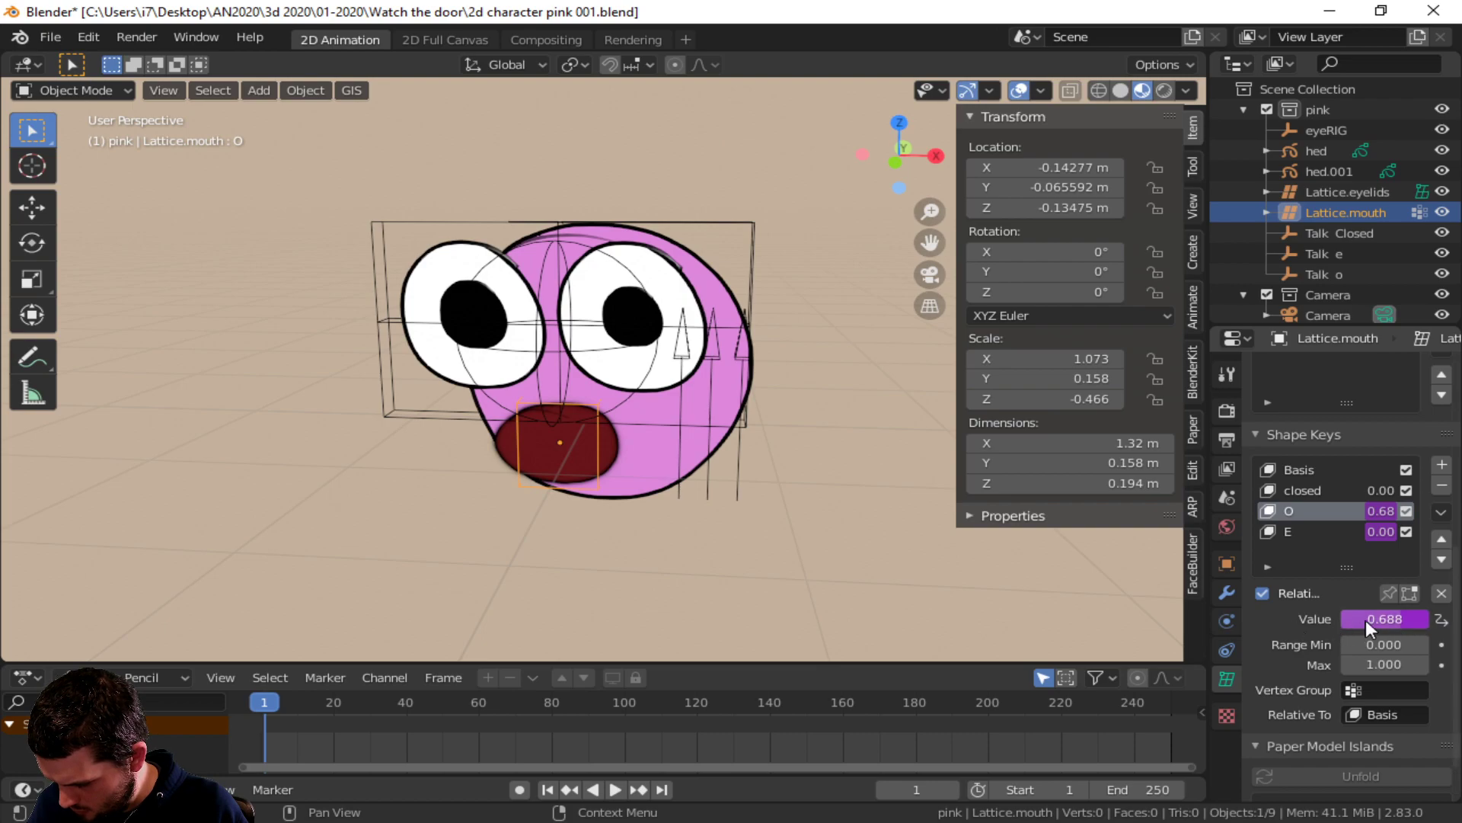
{"action": "left_click_drag", "start_coordinate": [1337, 613], "coordinate": [1337, 612]}
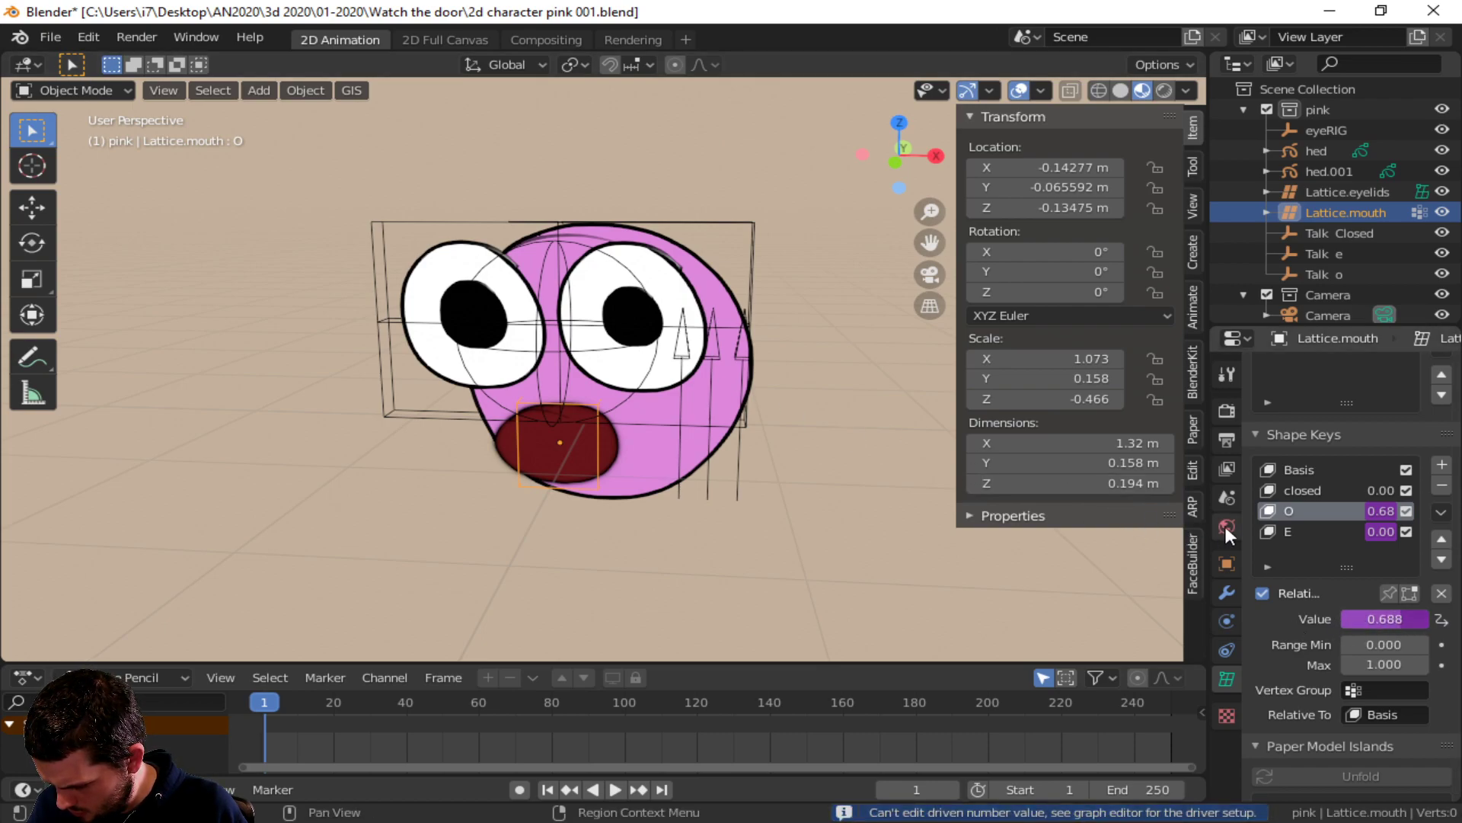
{"action": "right_click", "coordinate": [1371, 614]}
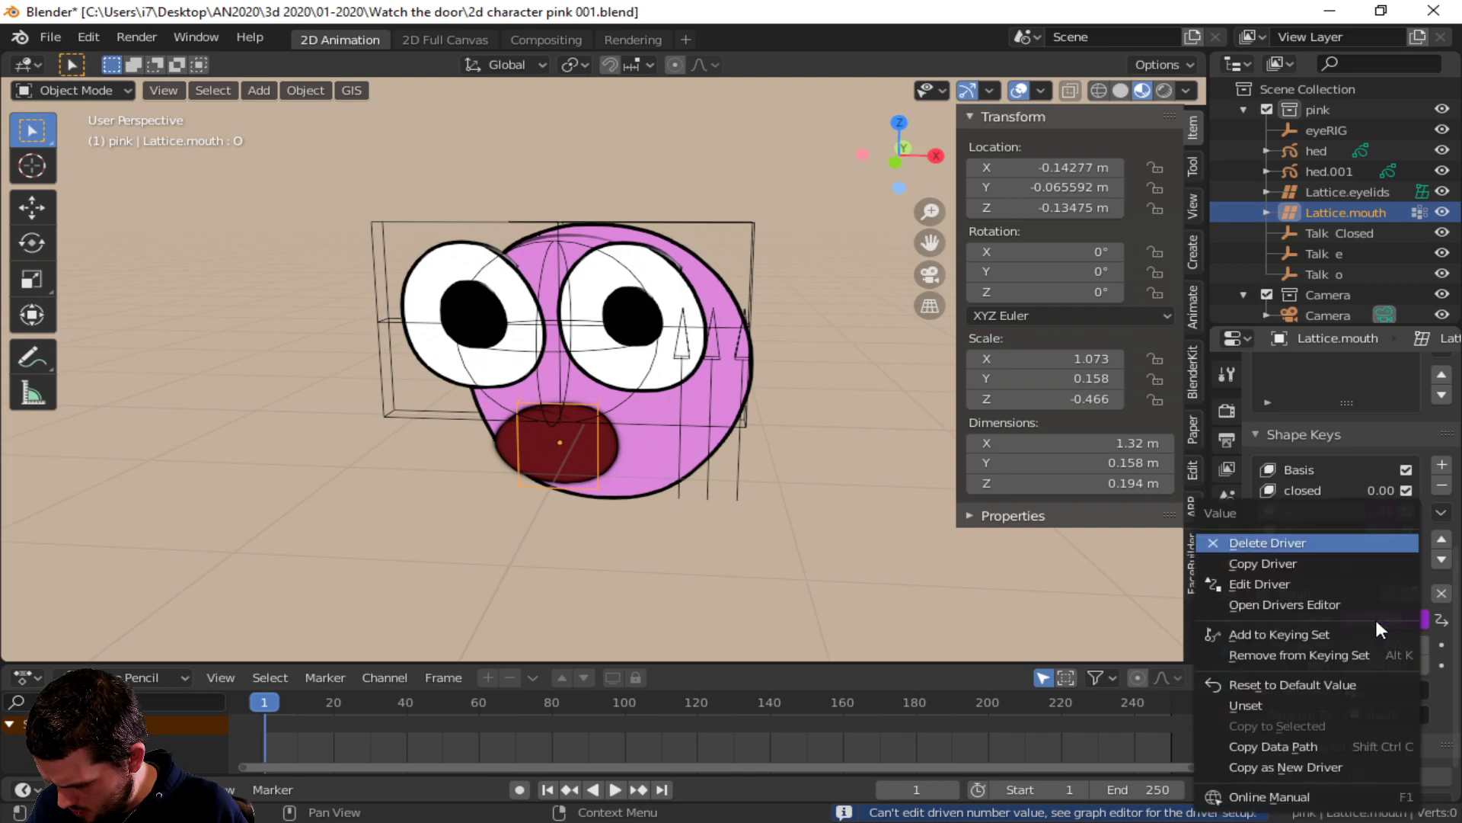
{"action": "left_click", "coordinate": [1309, 577]}
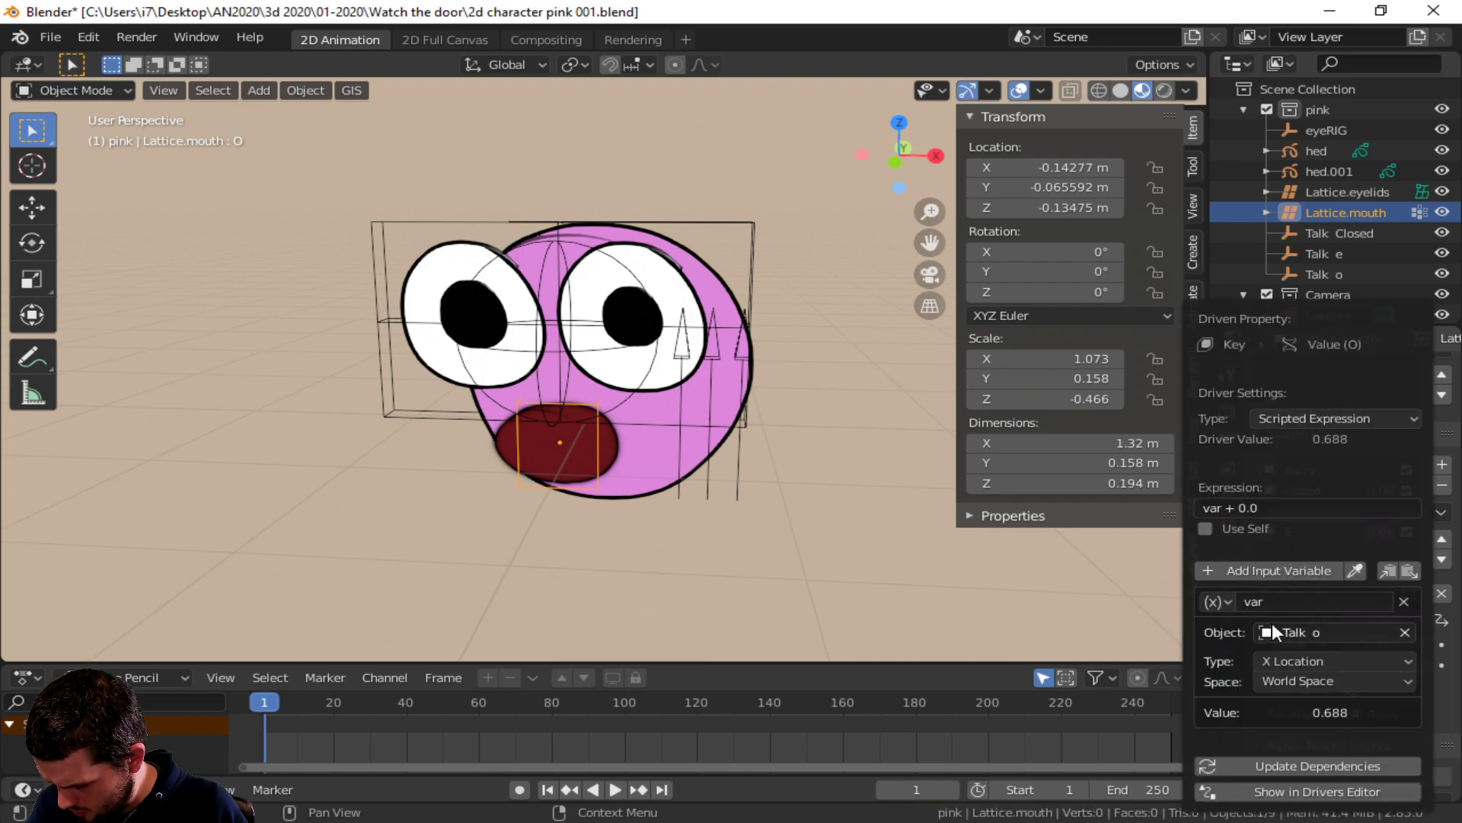
{"action": "left_click", "coordinate": [1303, 660]}
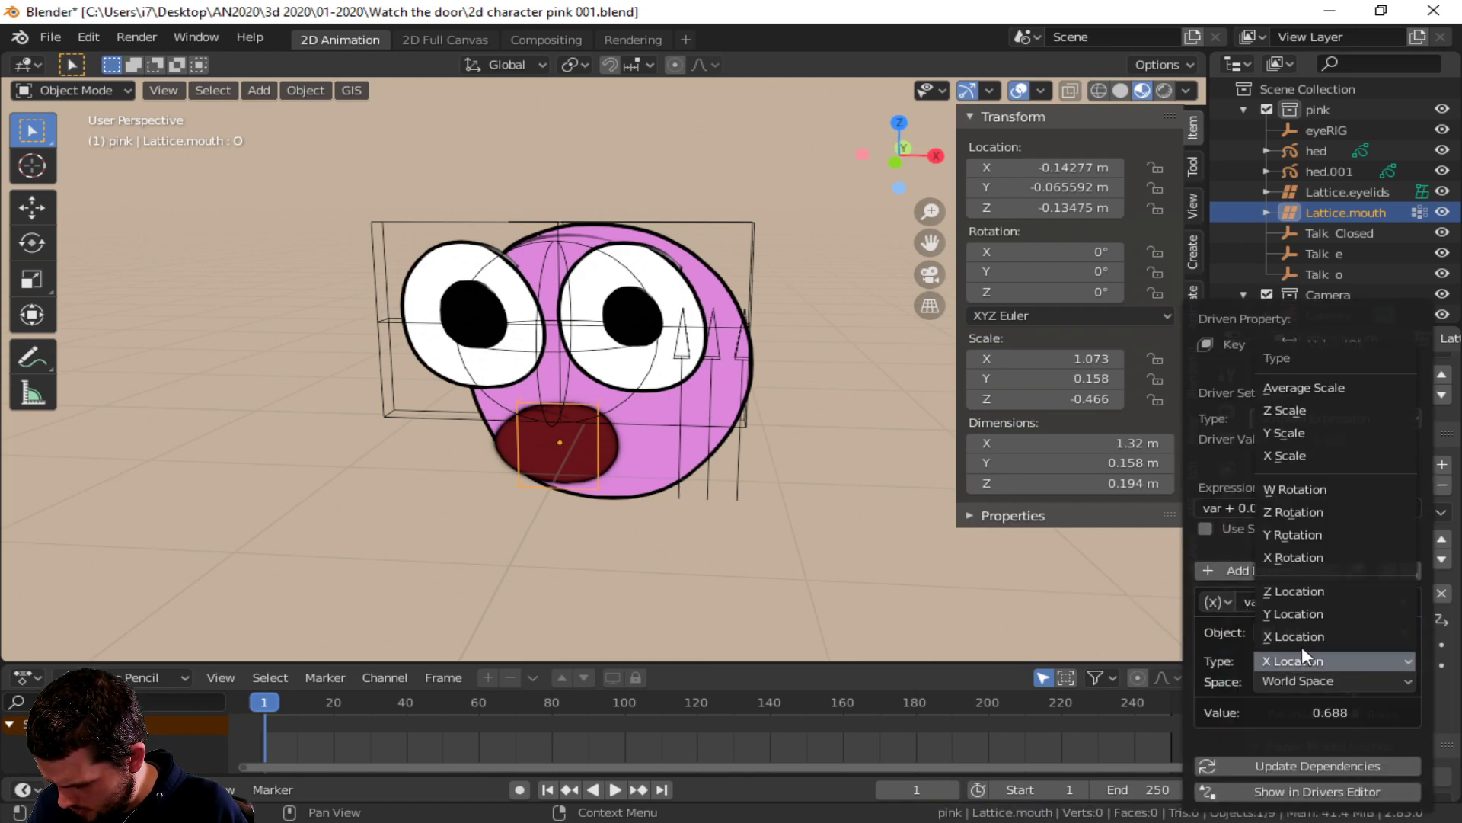
{"action": "left_click", "coordinate": [1286, 592]}
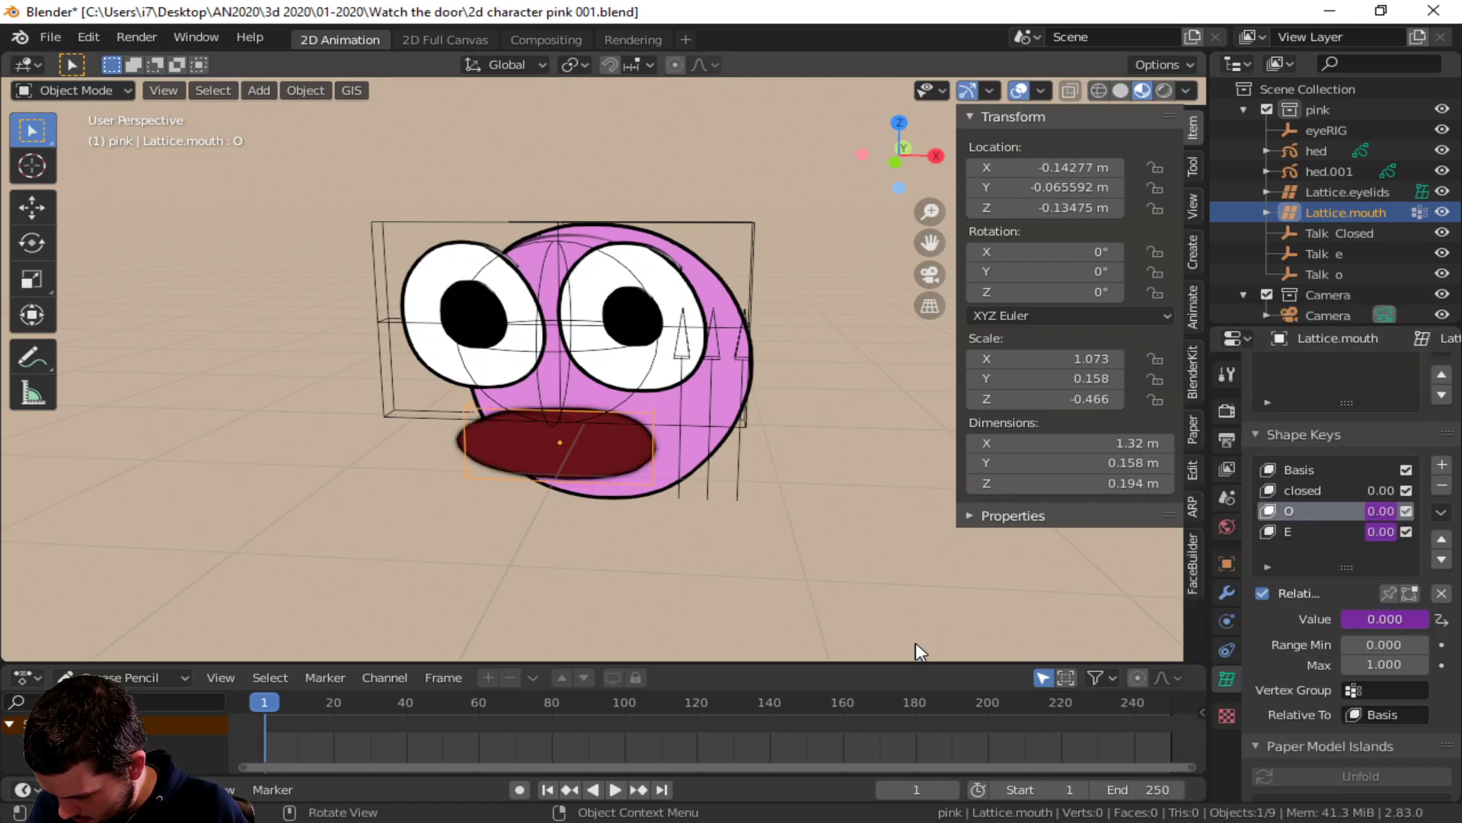
- Add a driver to the mouth lattice's closed shape key value, using the Talk Closed empty and the Z Location variable type
{"action": "left_click", "coordinate": [1304, 491]}
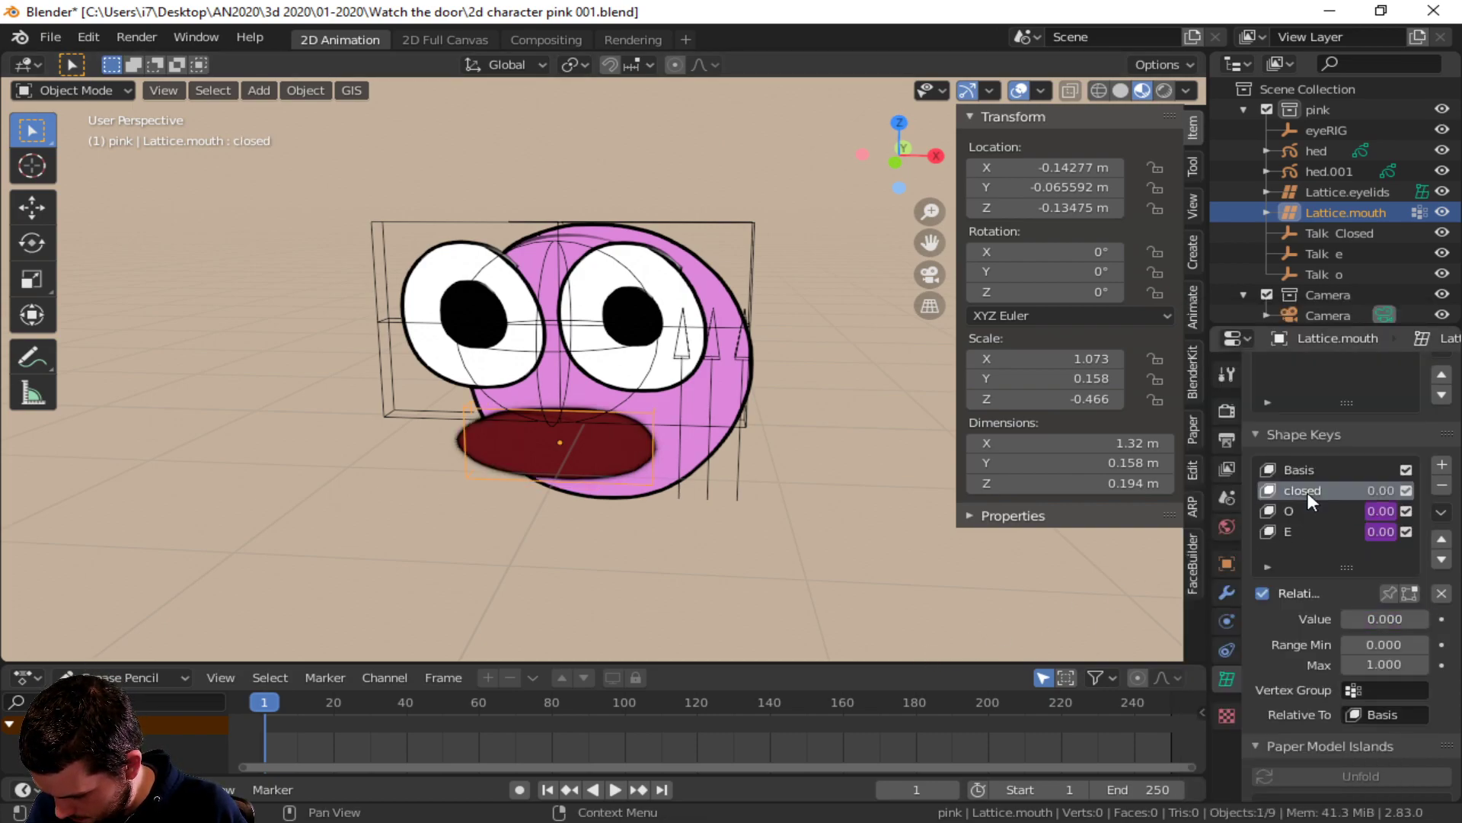
{"action": "right_click", "coordinate": [1378, 618]}
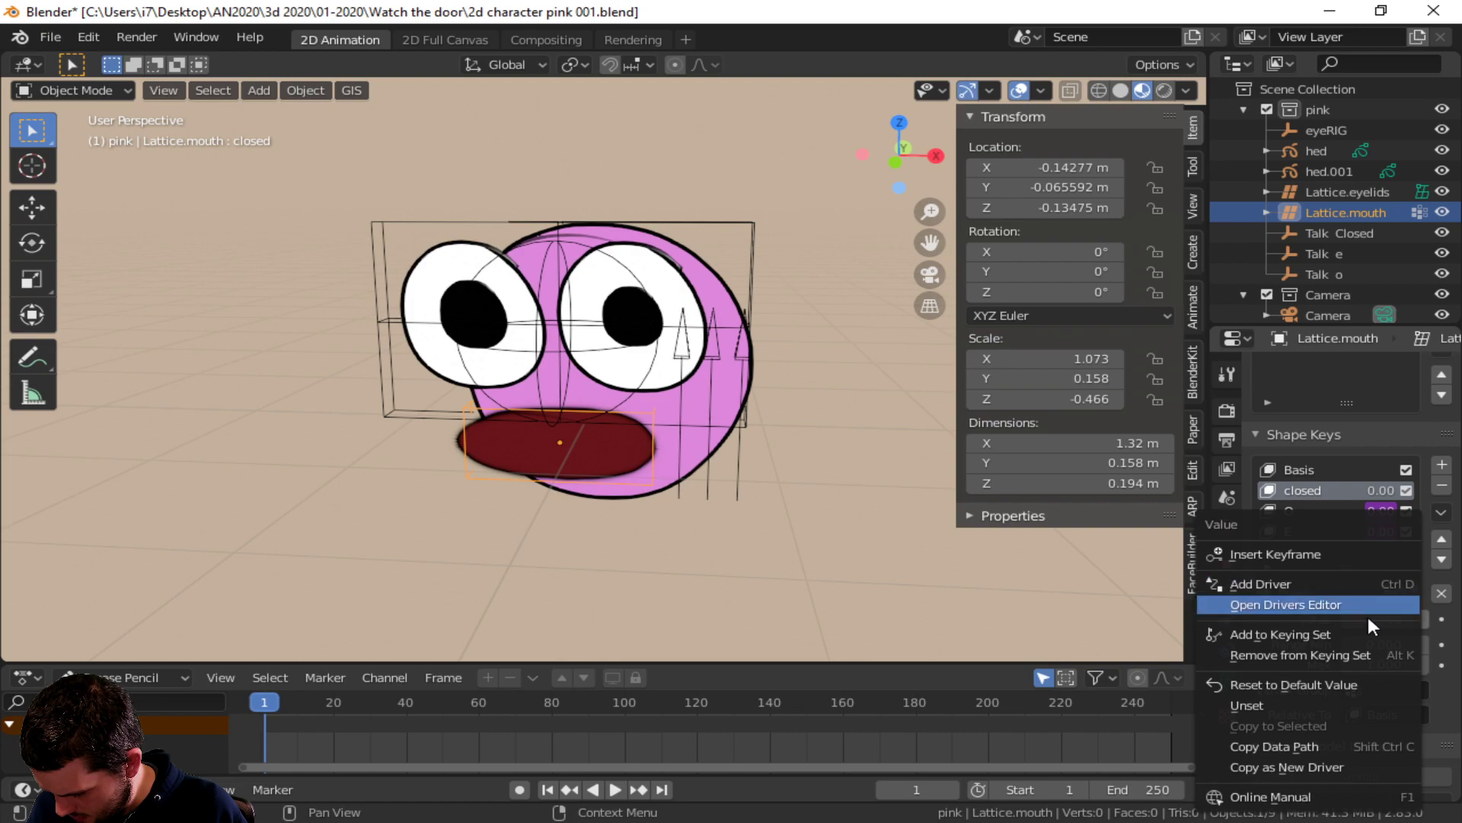
{"action": "left_click", "coordinate": [1274, 588]}
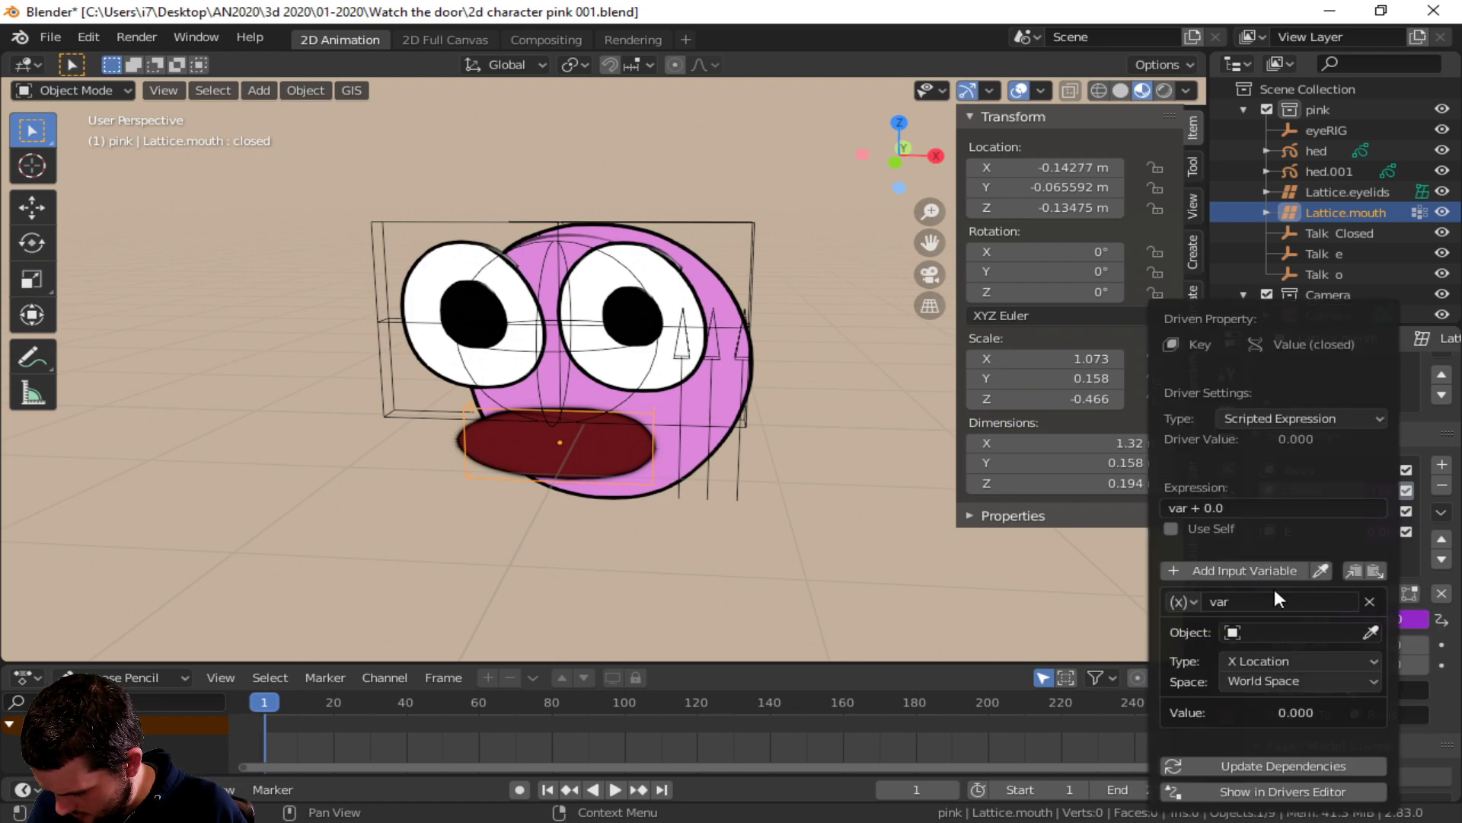
{"action": "left_click", "coordinate": [1256, 629]}
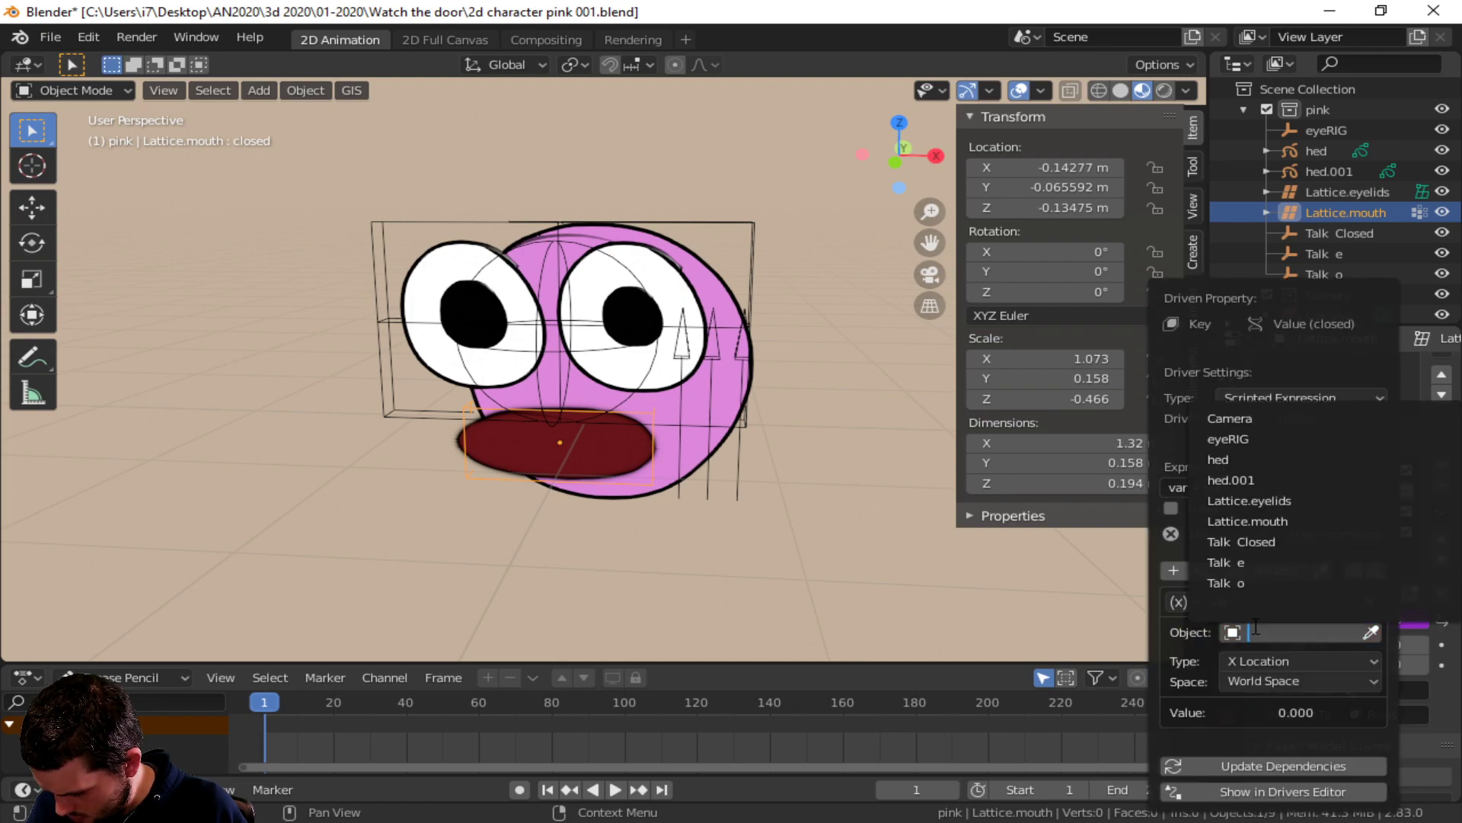
{"action": "left_click", "coordinate": [1250, 543]}
{"action": "left_click", "coordinate": [1257, 660]}
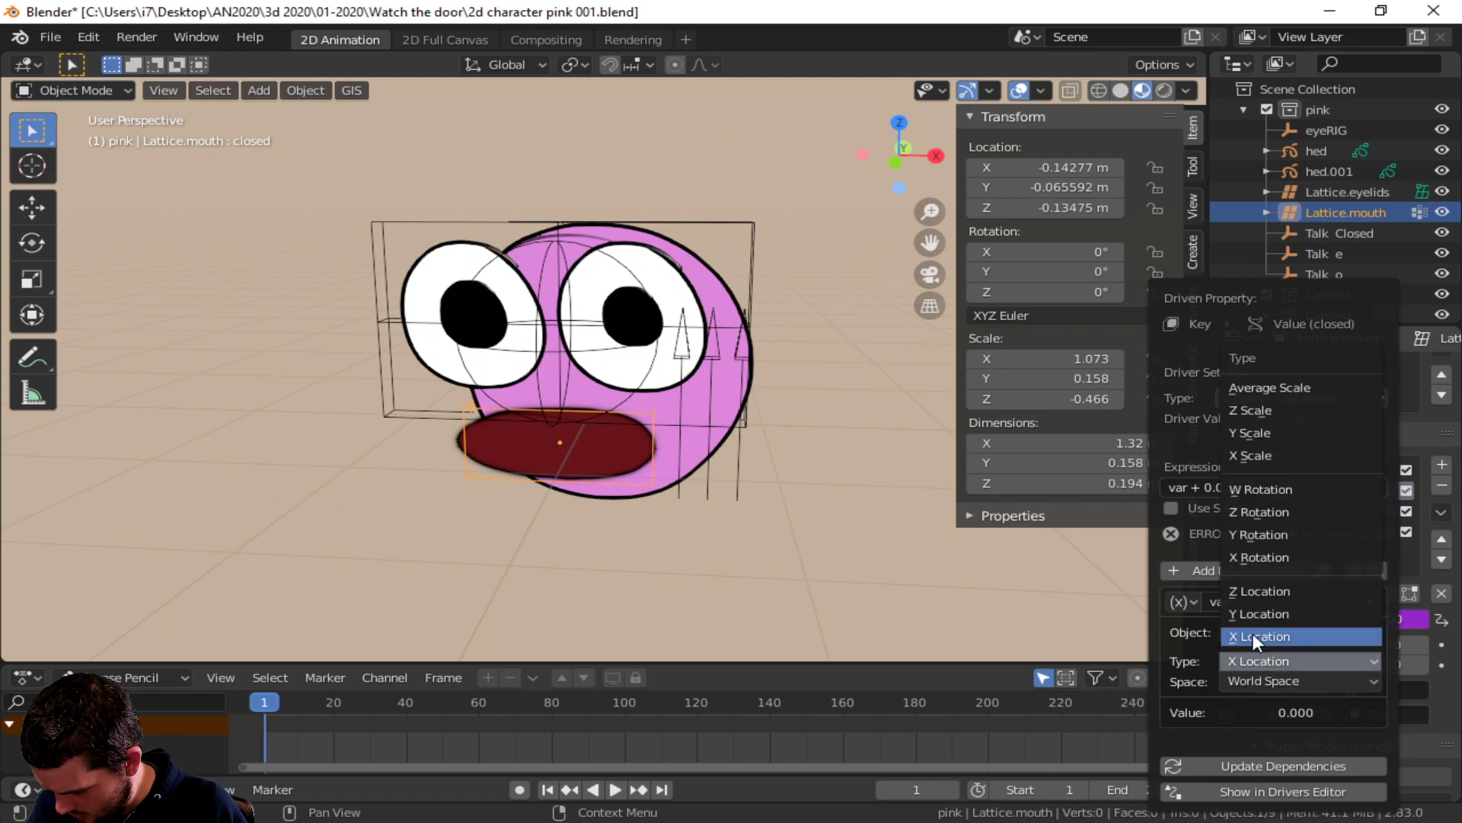
{"action": "left_click", "coordinate": [1251, 591]}
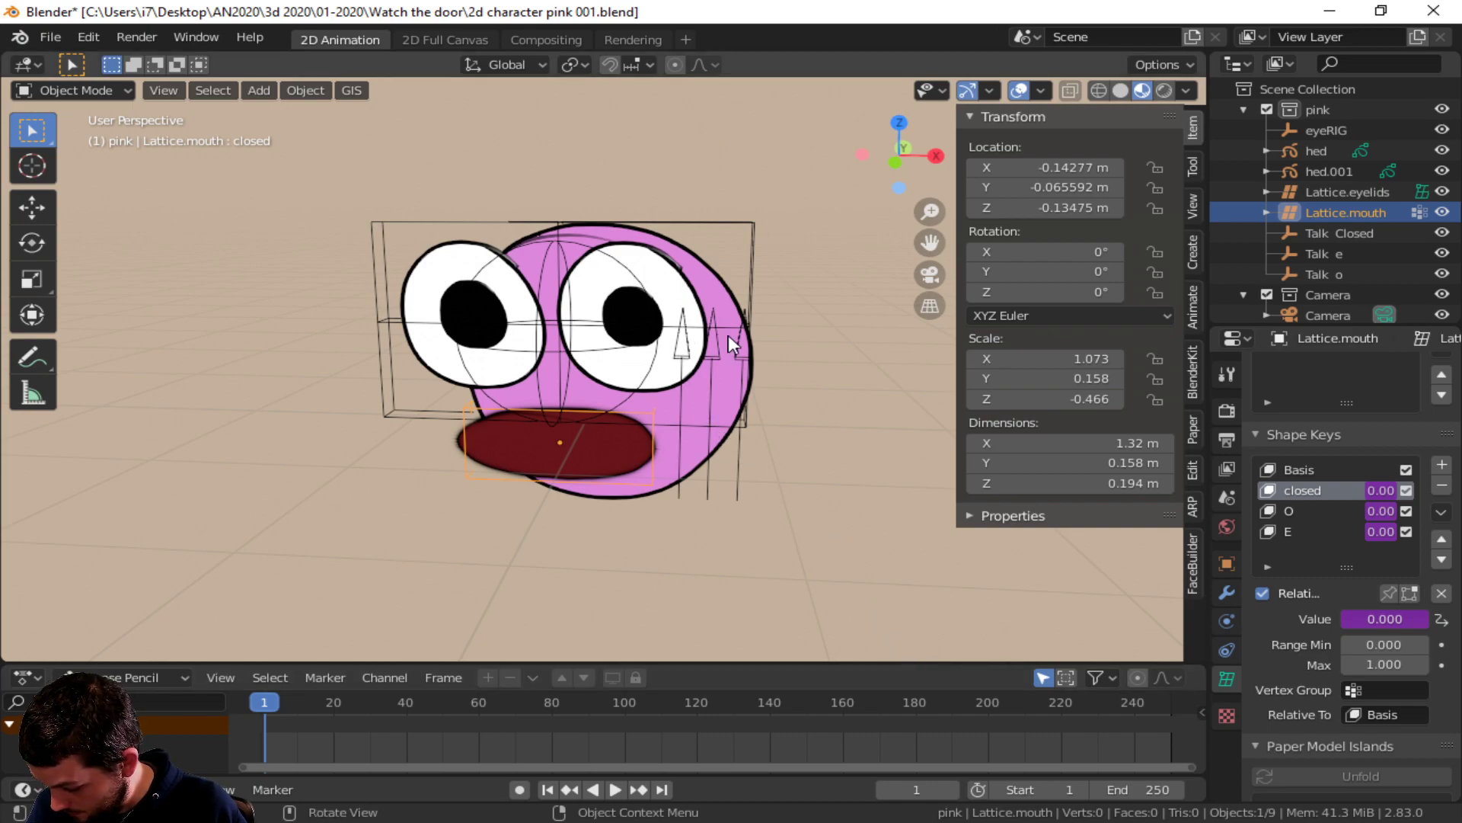
- Save the file and test the closed mouth shape by moving the Talk Closed arrow along Z, cancelling the move
{"action": "left_click", "coordinate": [743, 368]}
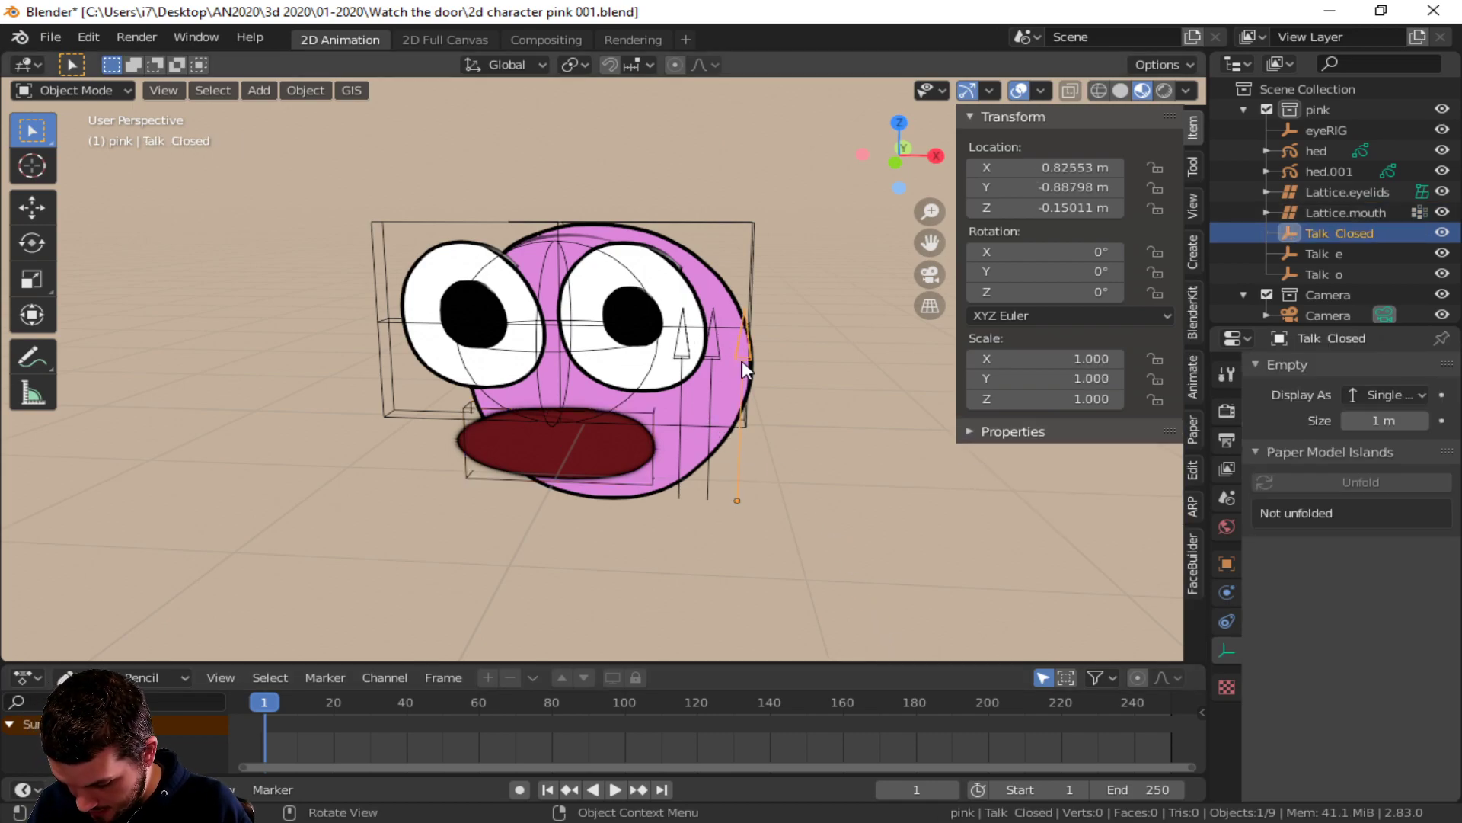
{"action": "key", "text": "ctrl+s"}
{"action": "key", "text": "g"}
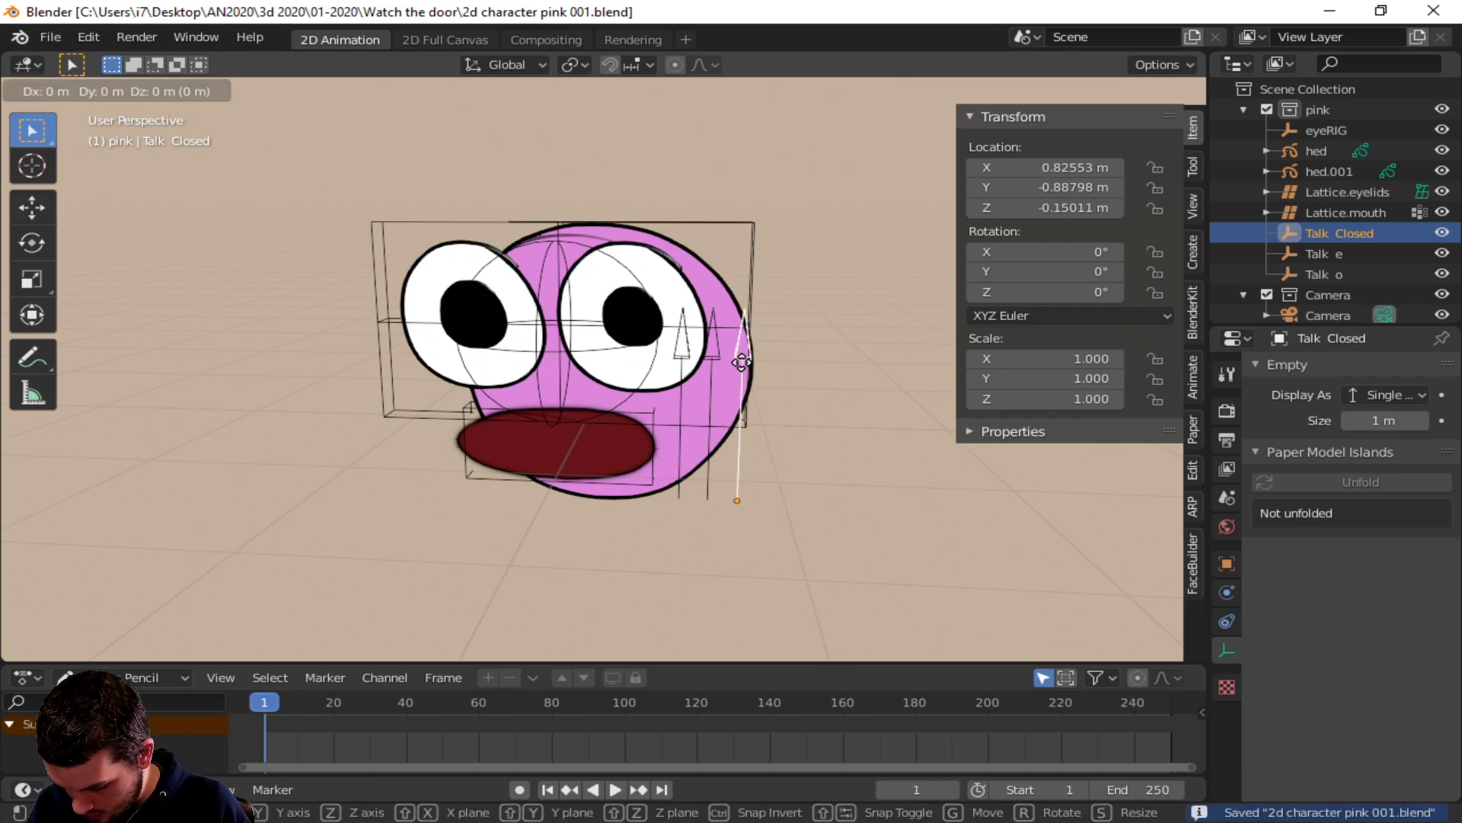
{"action": "key", "text": "z"}
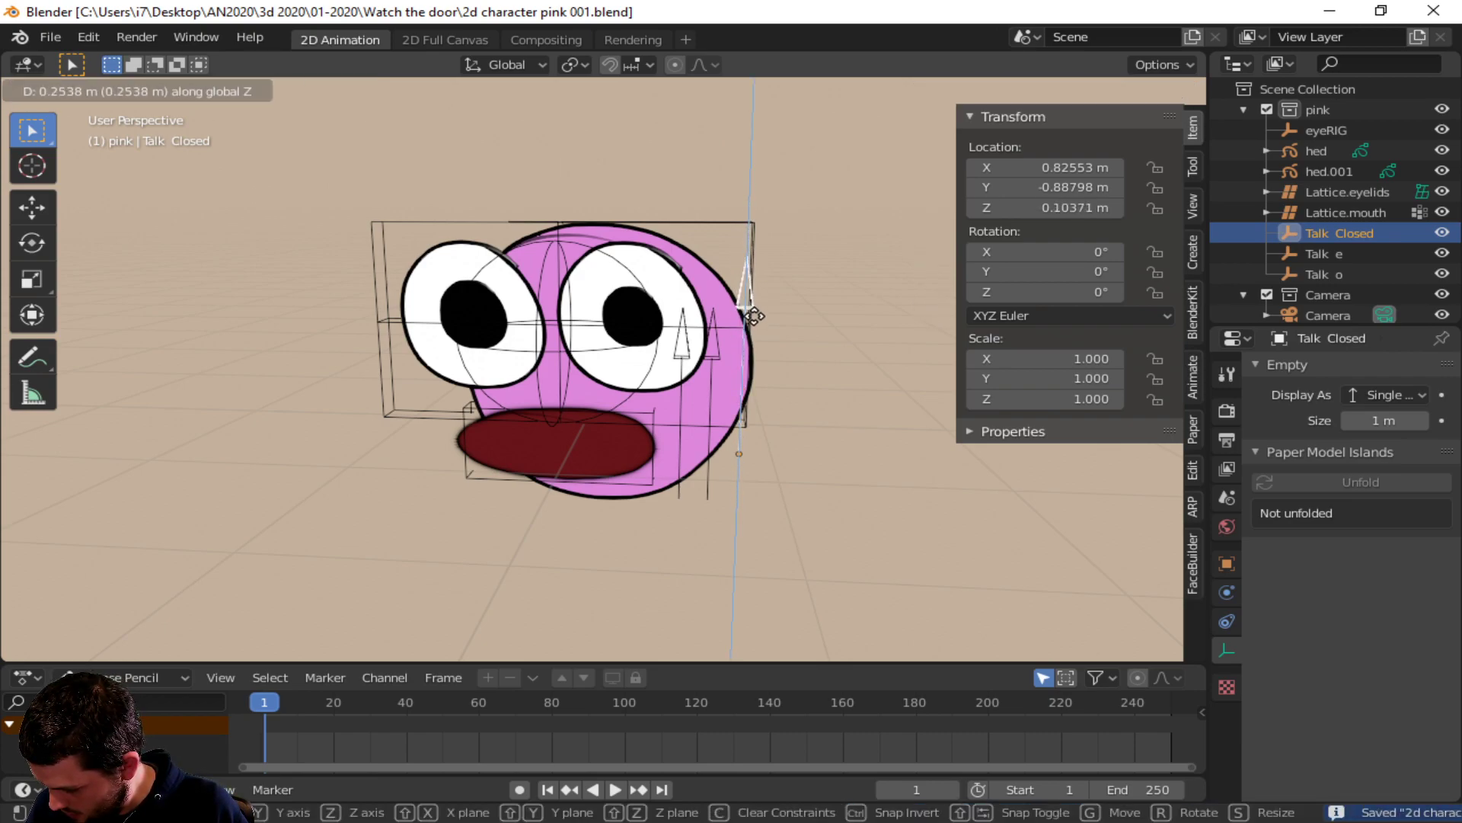
{"action": "left_click", "coordinate": [759, 436]}
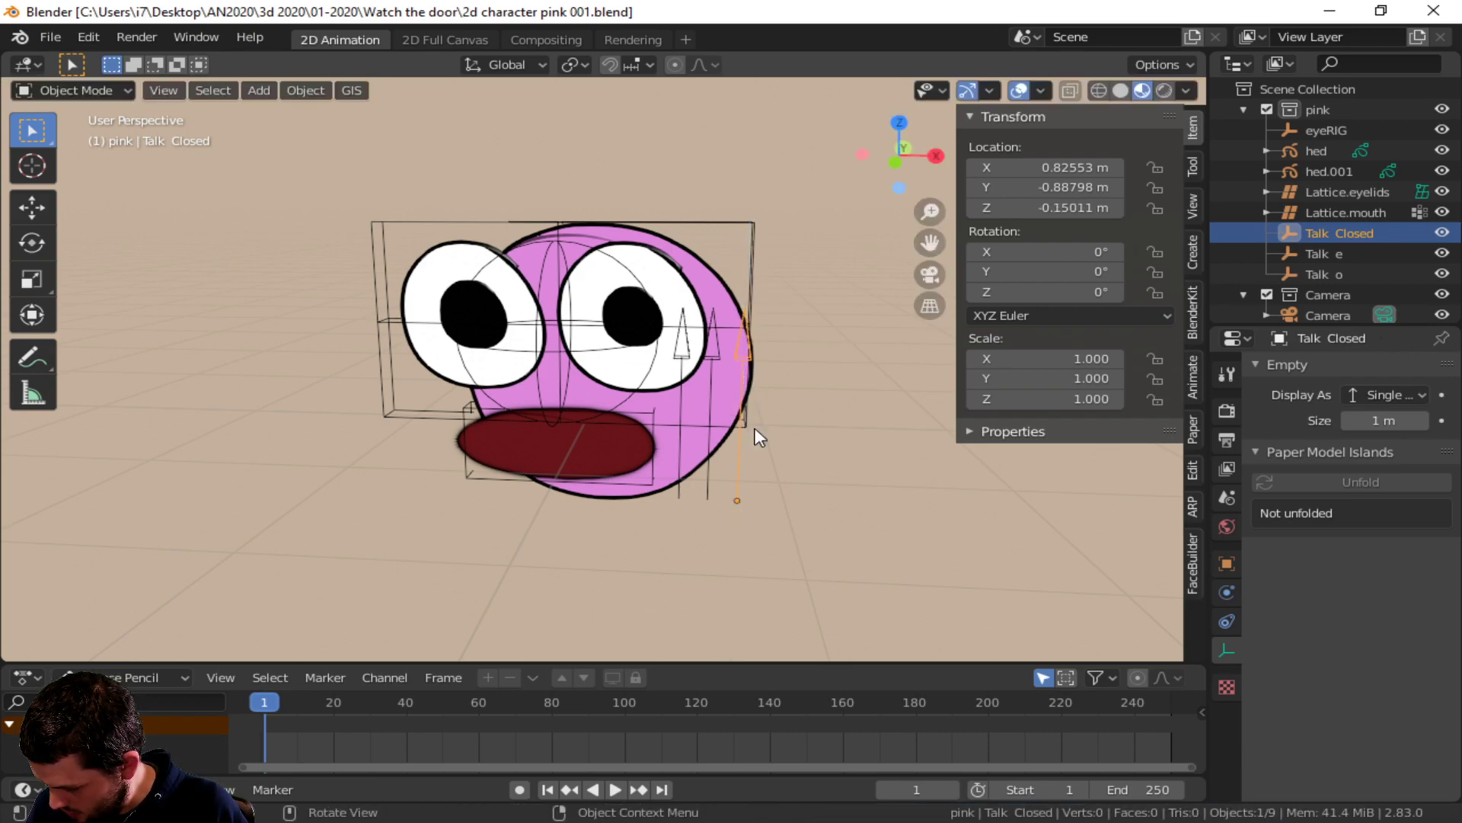
- Compare the Talk o and Talk Closed arrows by moving each along Z in turn, cancelling both moves
{"action": "left_click", "coordinate": [714, 355]}
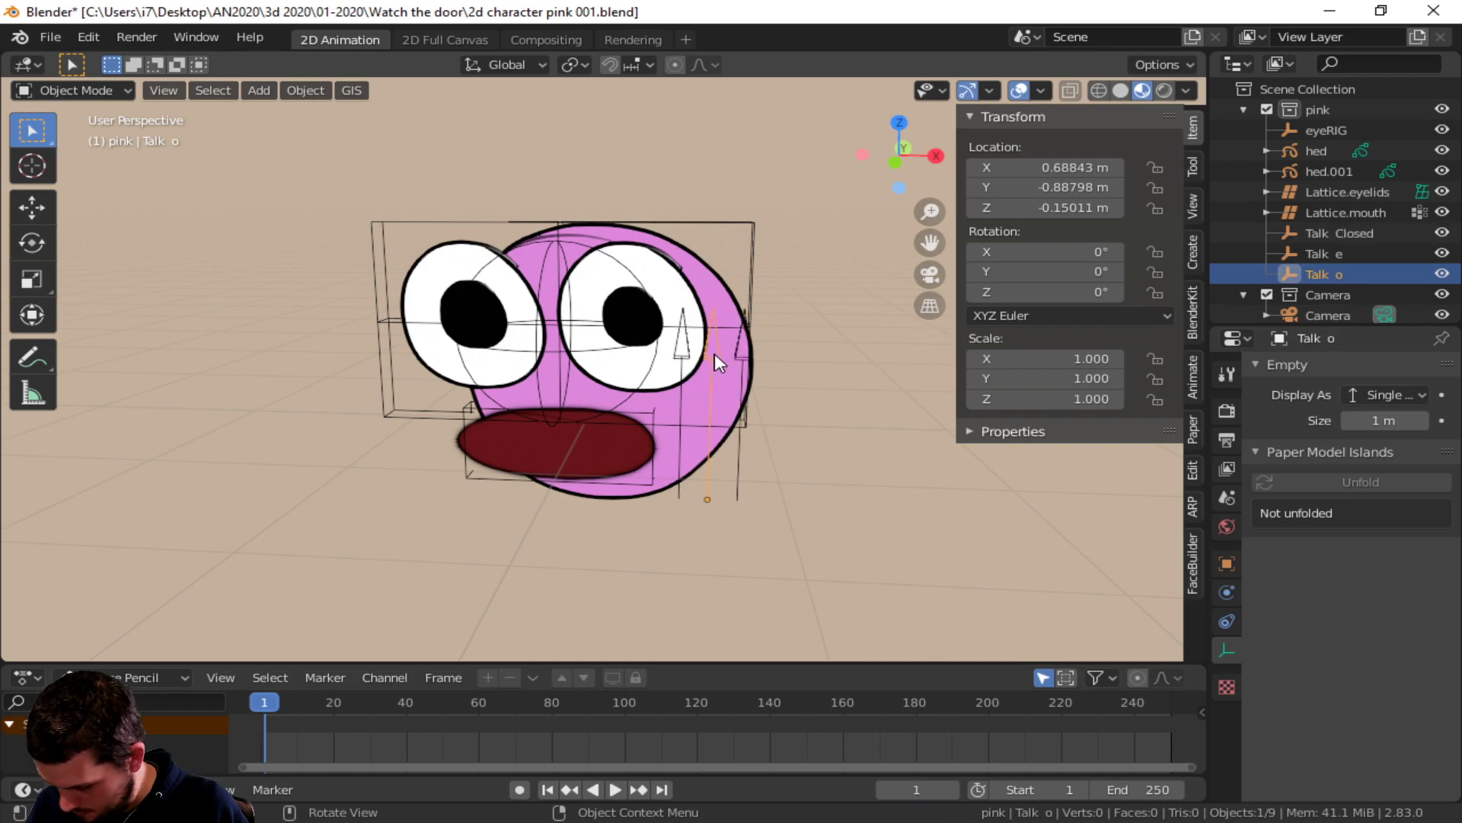
{"action": "key", "text": "g"}
{"action": "key", "text": "z"}
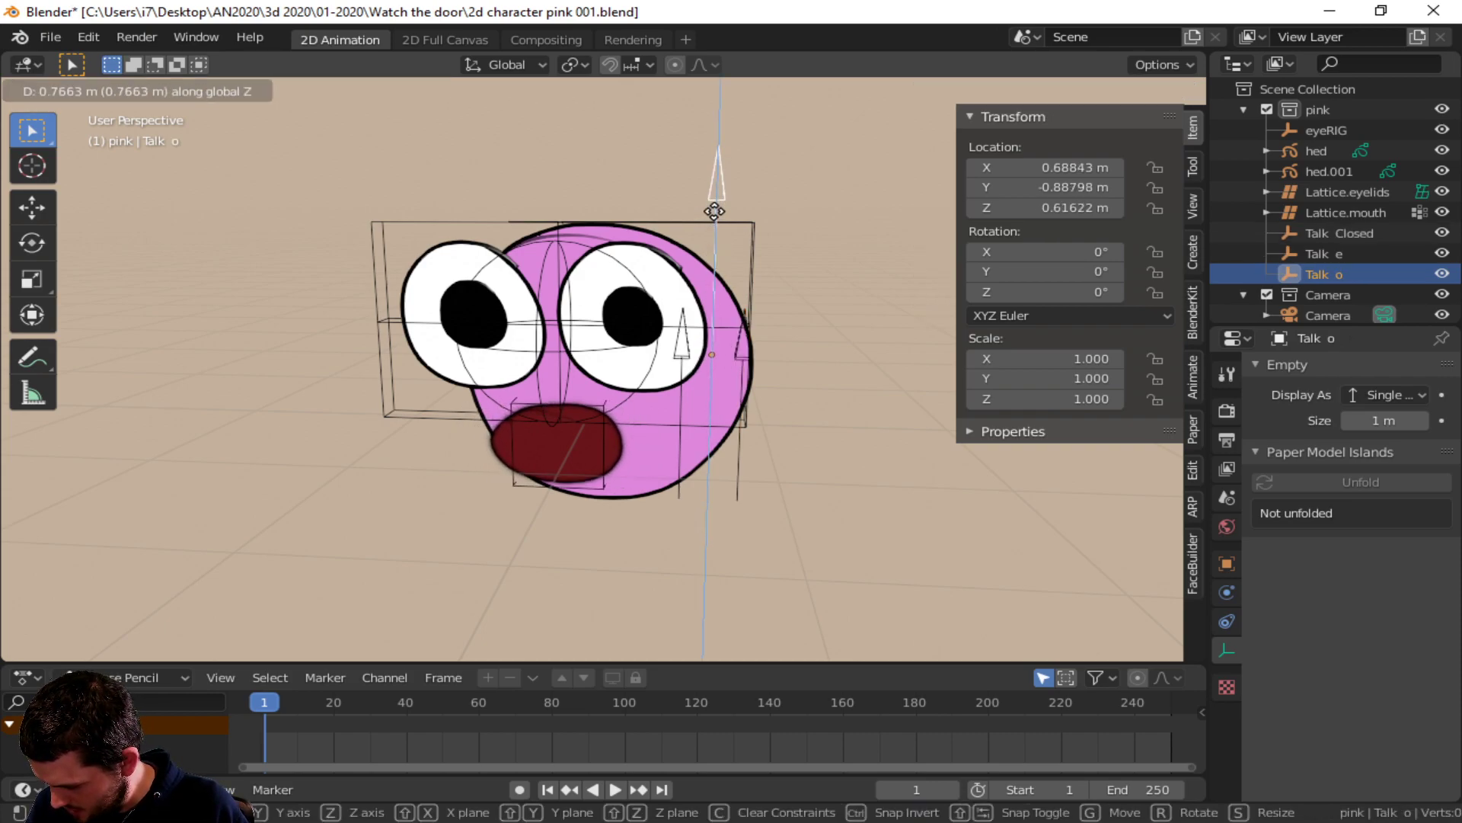
{"action": "right_click", "coordinate": [751, 328]}
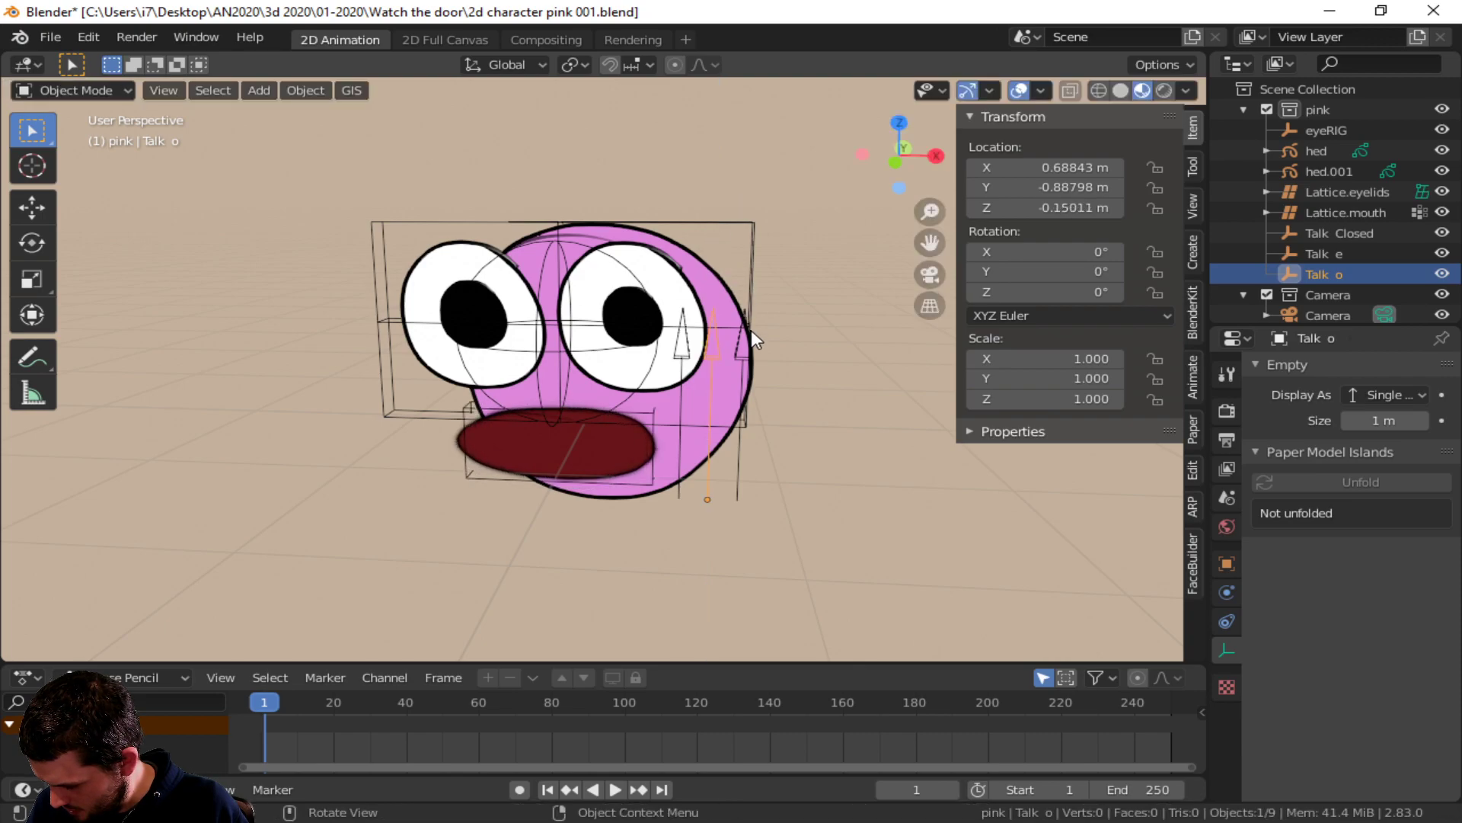
{"action": "left_click", "coordinate": [751, 368]}
{"action": "key", "text": "g"}
{"action": "key", "text": "z"}
{"action": "right_click", "coordinate": [746, 245]}
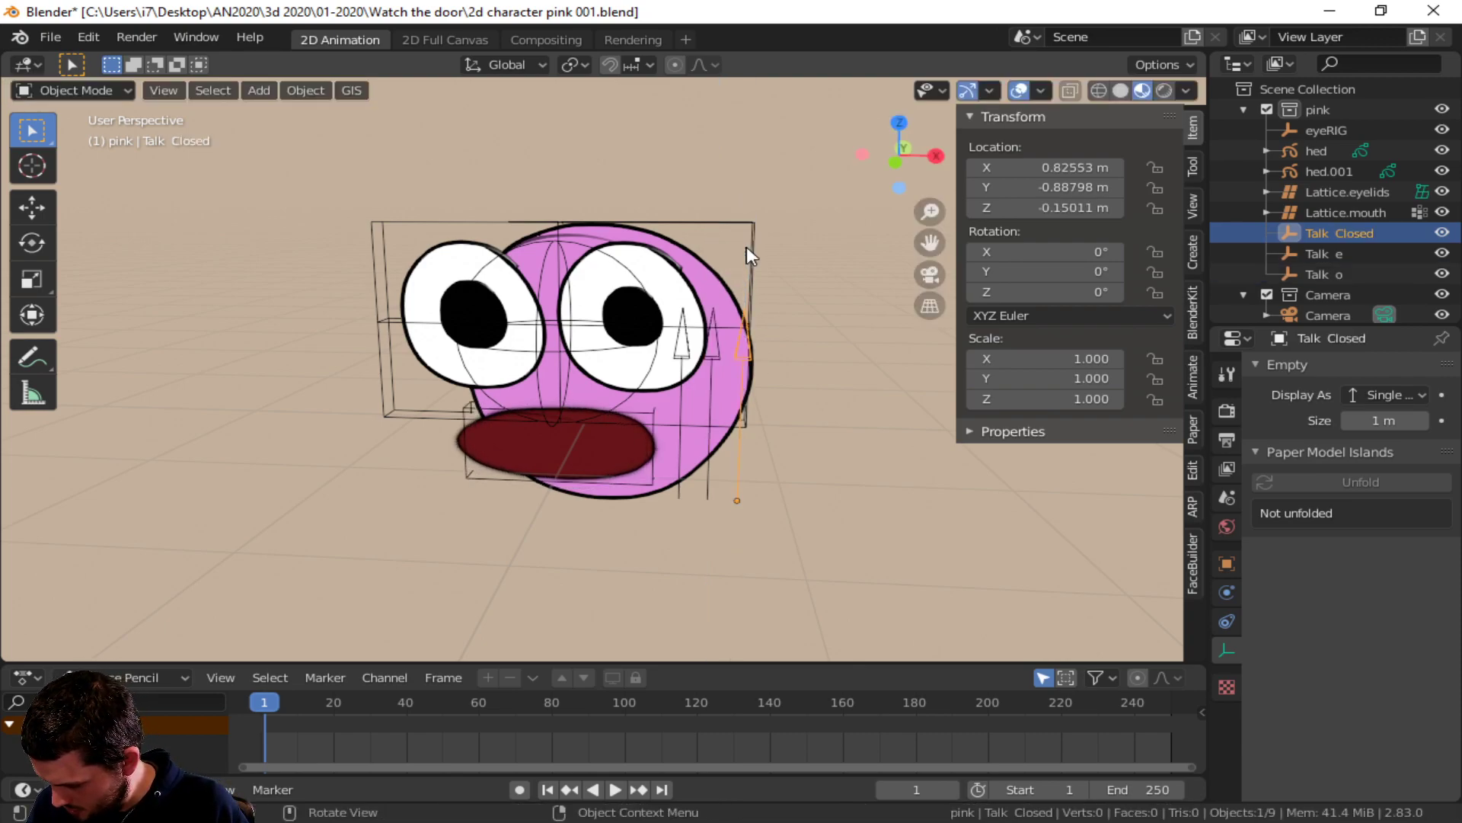
- Recheck the driver on the mouth lattice's closed shape key, keeping Z Location as its variable type
{"action": "left_click", "coordinate": [646, 481]}
{"action": "scroll", "coordinate": [1285, 634], "scroll_direction": "down", "scroll_amount": 6}
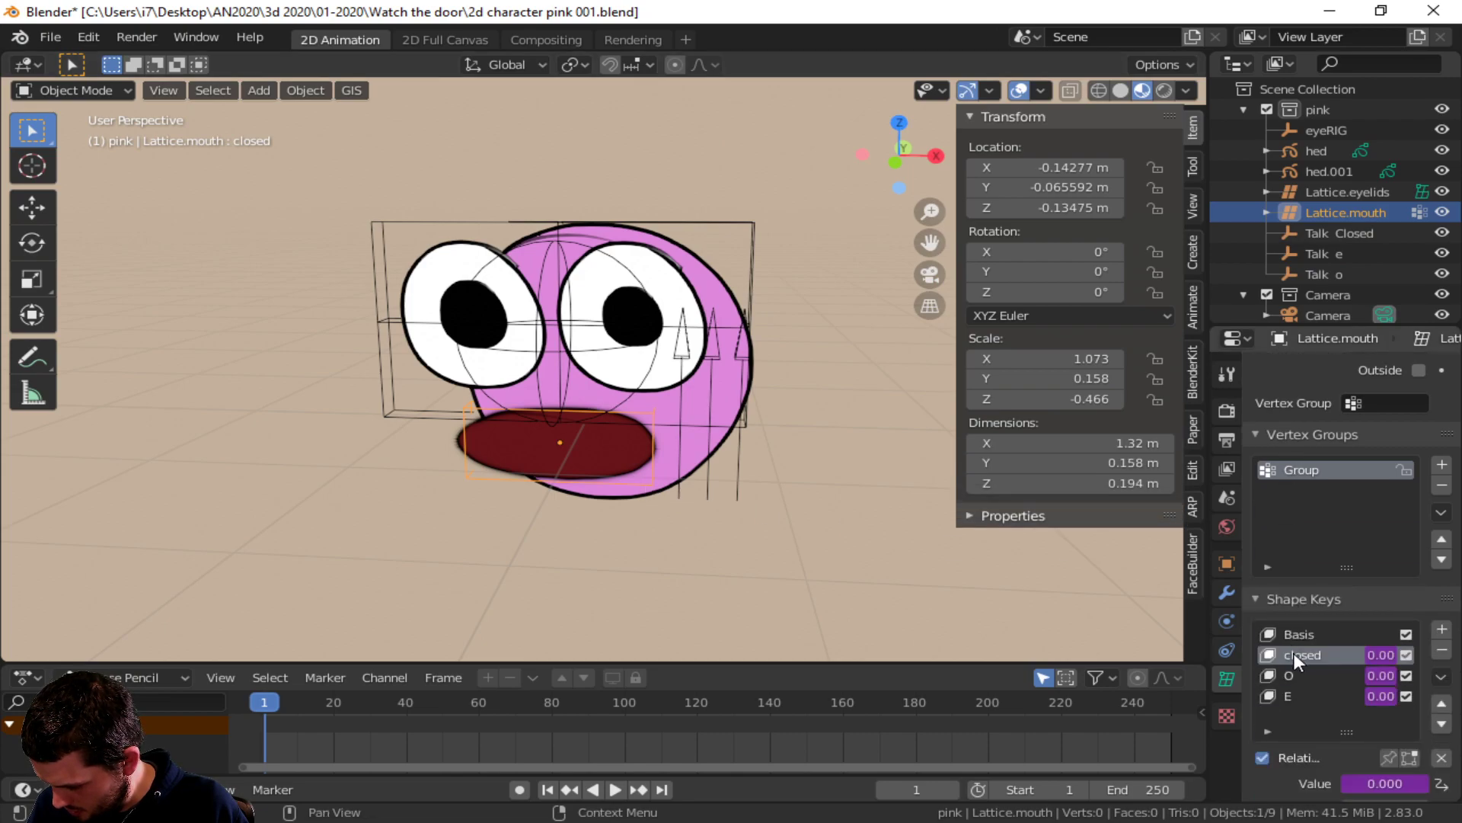
{"action": "scroll", "coordinate": [1305, 659], "scroll_direction": "down", "scroll_amount": 4}
{"action": "right_click", "coordinate": [1356, 656]}
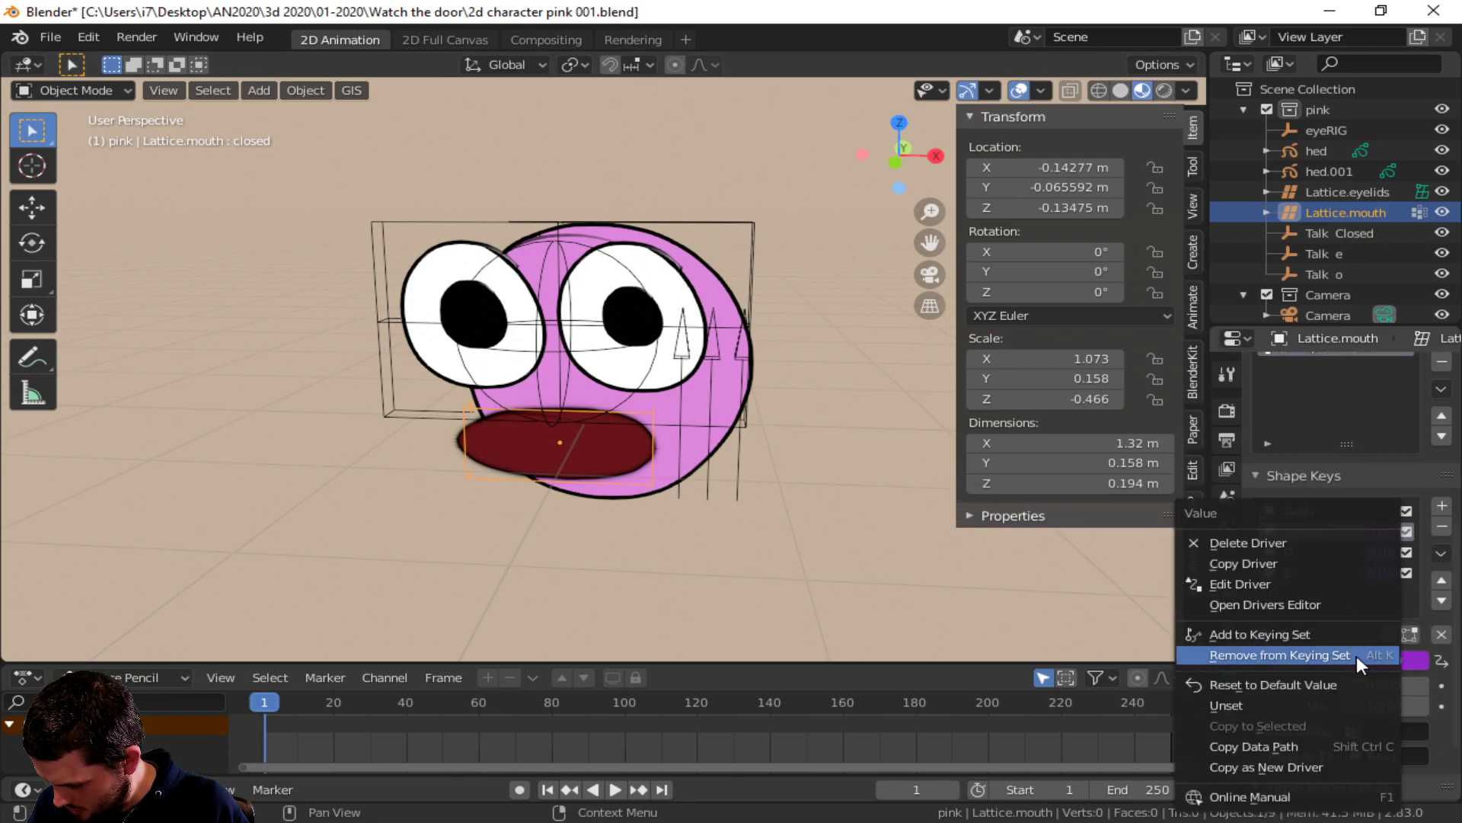
{"action": "left_click", "coordinate": [1300, 579]}
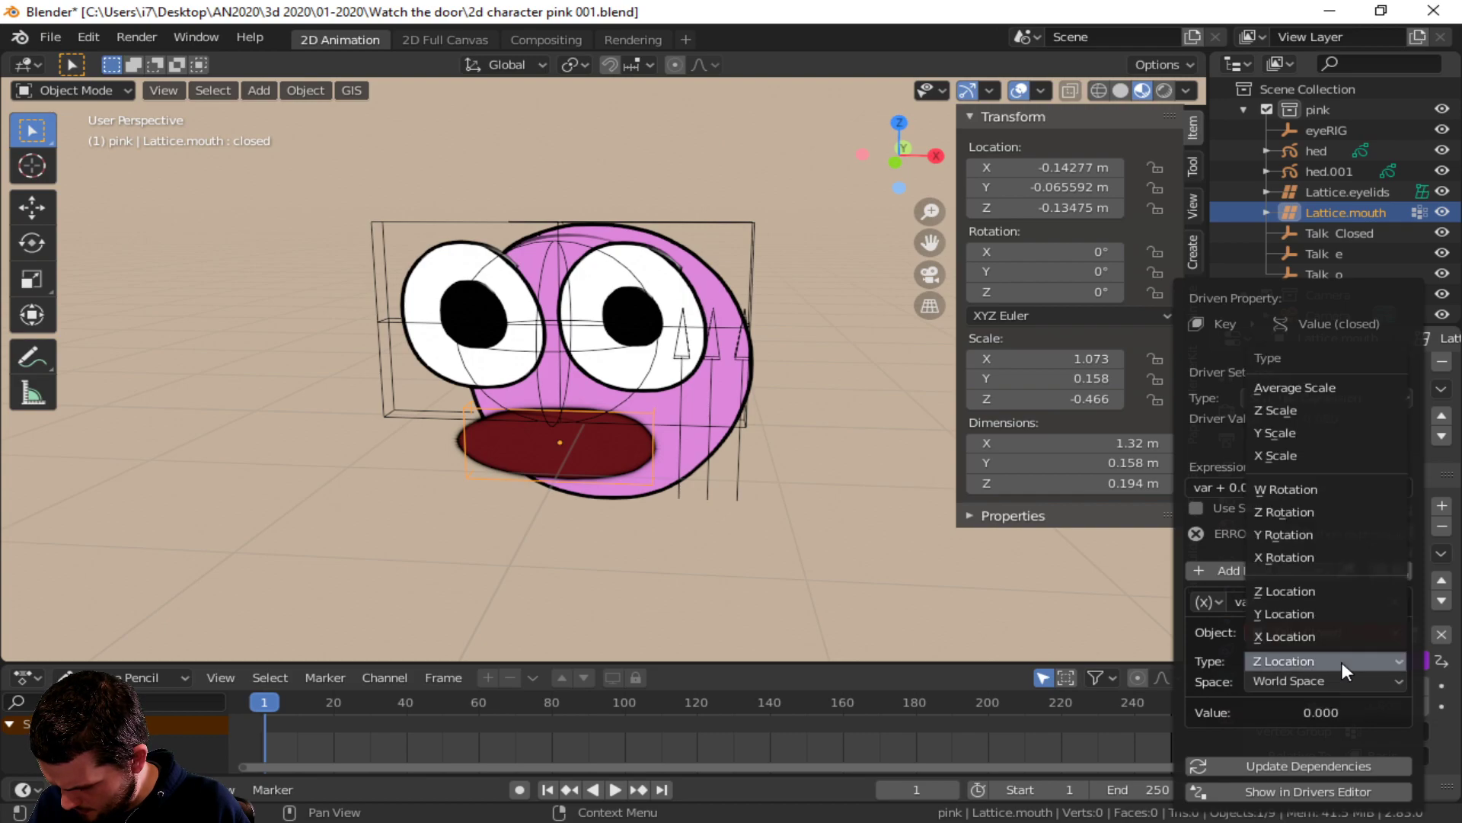
{"action": "left_click", "coordinate": [1304, 595]}
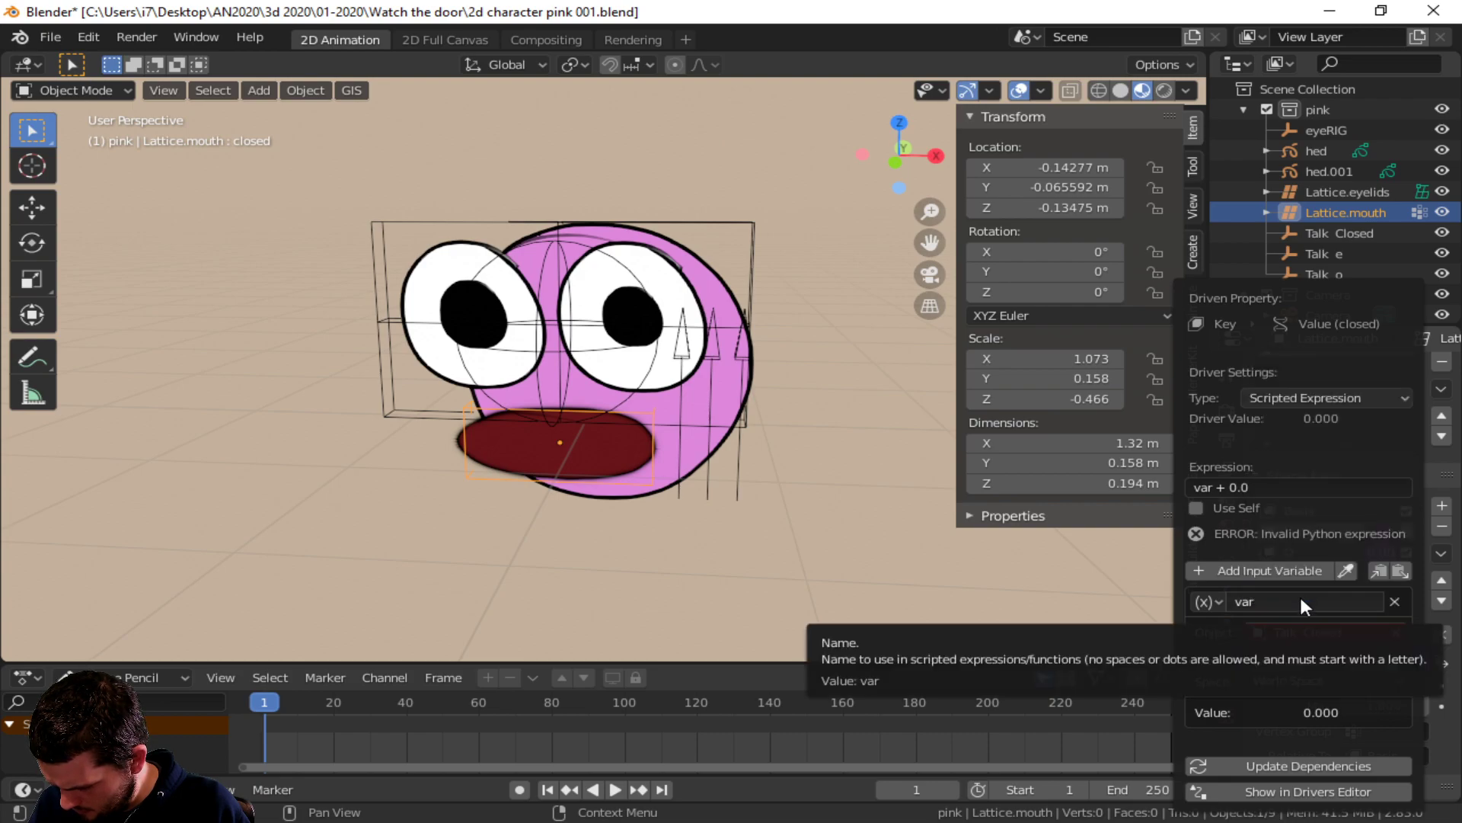
- Test the mouth's response by moving the Talk Closed and Talk o arrows freely, cancelling each move
{"action": "left_click", "coordinate": [739, 350]}
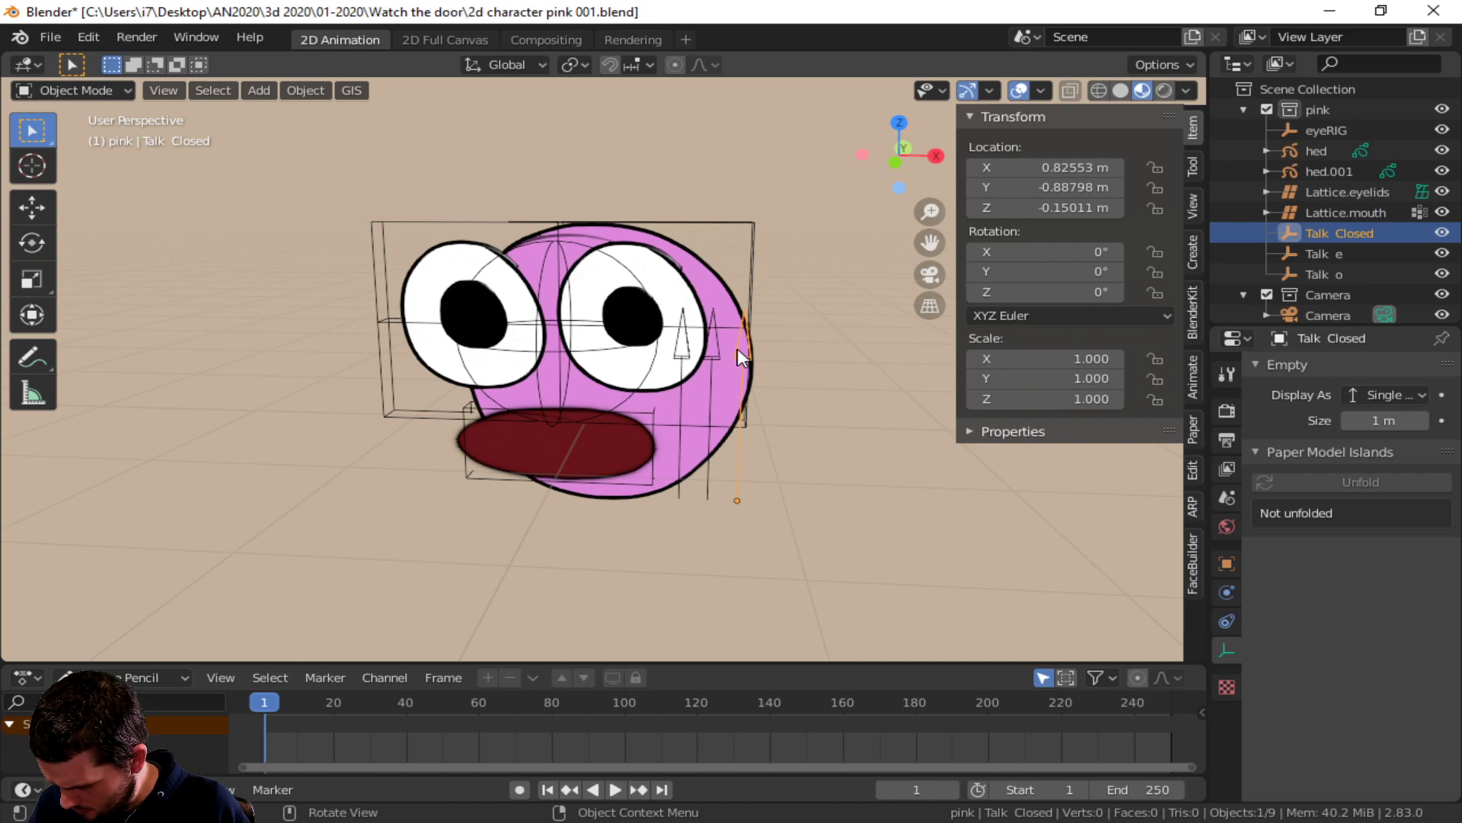
{"action": "key", "text": "g"}
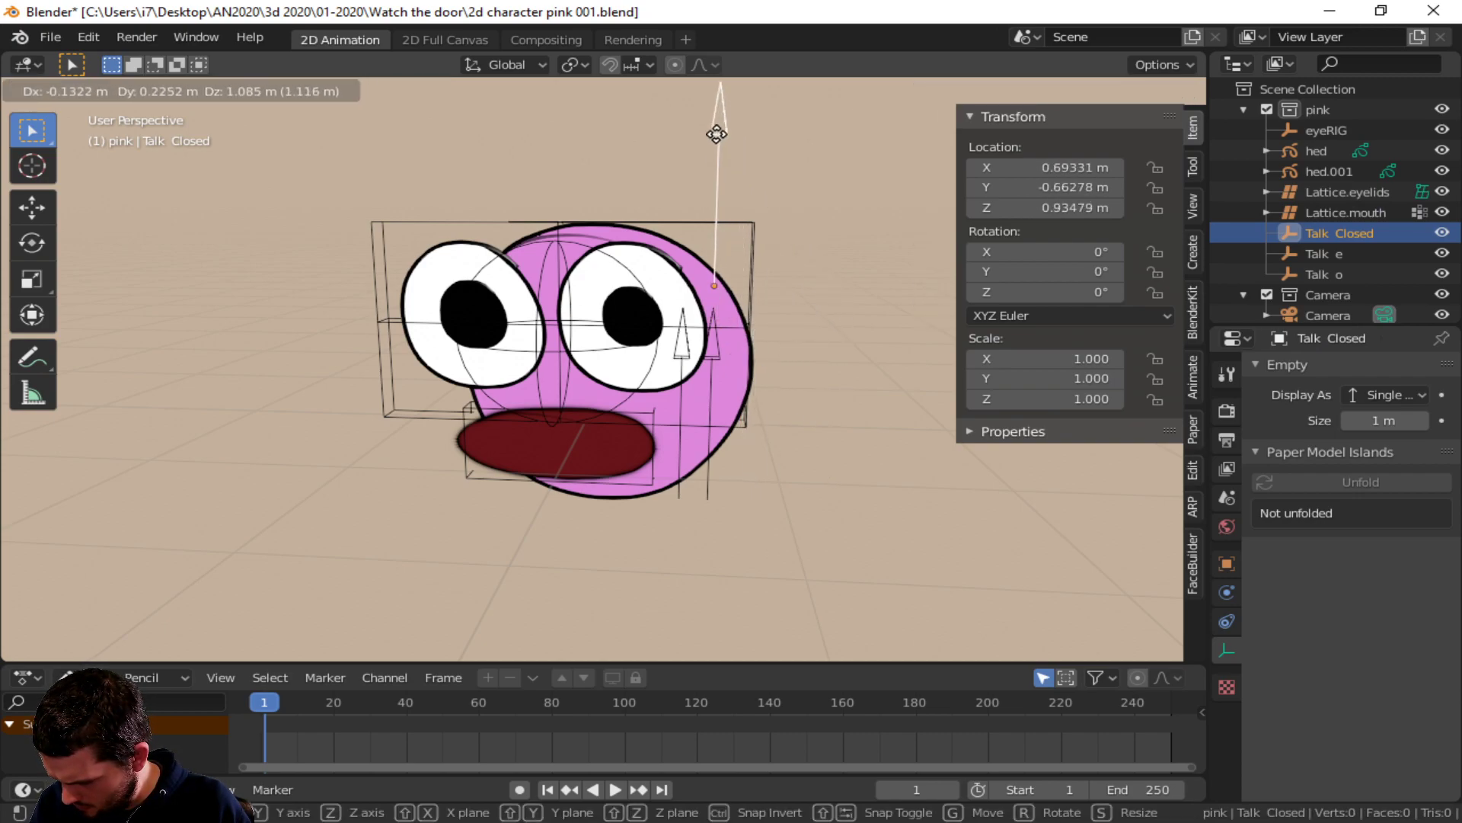
{"action": "left_click", "coordinate": [738, 355]}
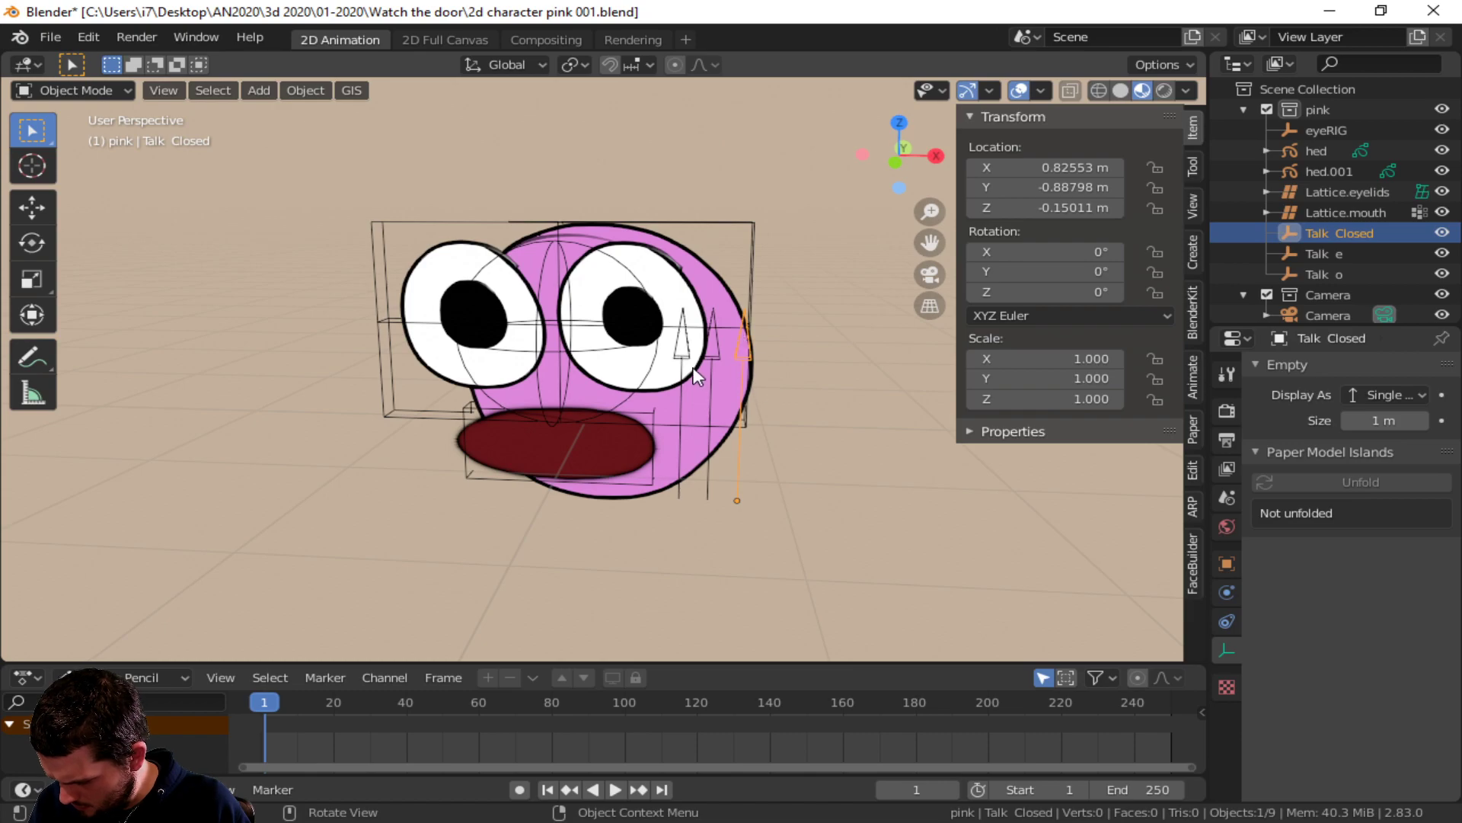
{"action": "left_click", "coordinate": [716, 357]}
{"action": "key", "text": "g"}
{"action": "right_click", "coordinate": [750, 286]}
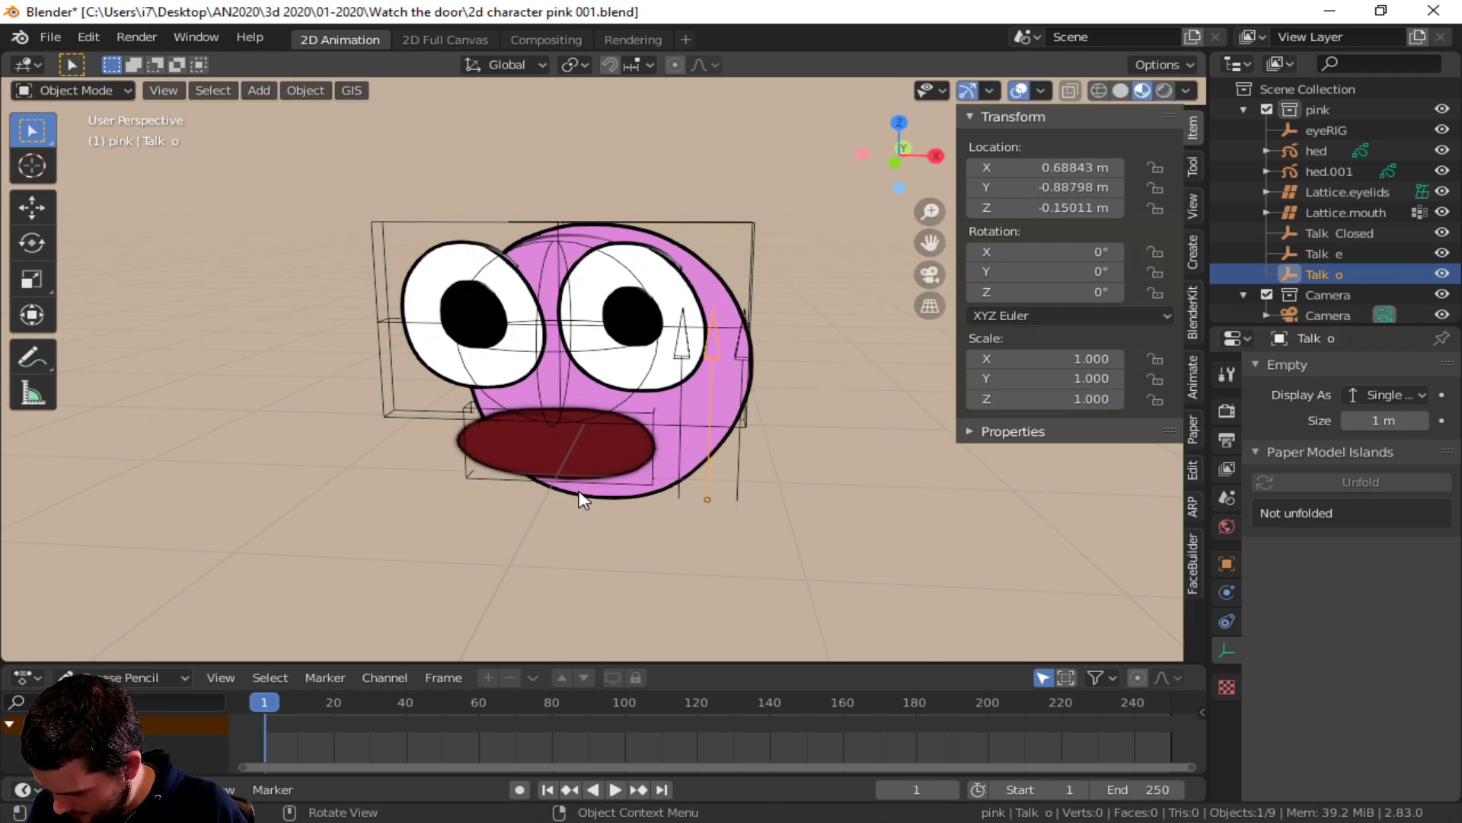
- Open the driver settings of the mouth lattice's O shape key and examine them for comparison with the closed key
{"action": "left_click", "coordinate": [633, 482]}
{"action": "left_click", "coordinate": [633, 483]}
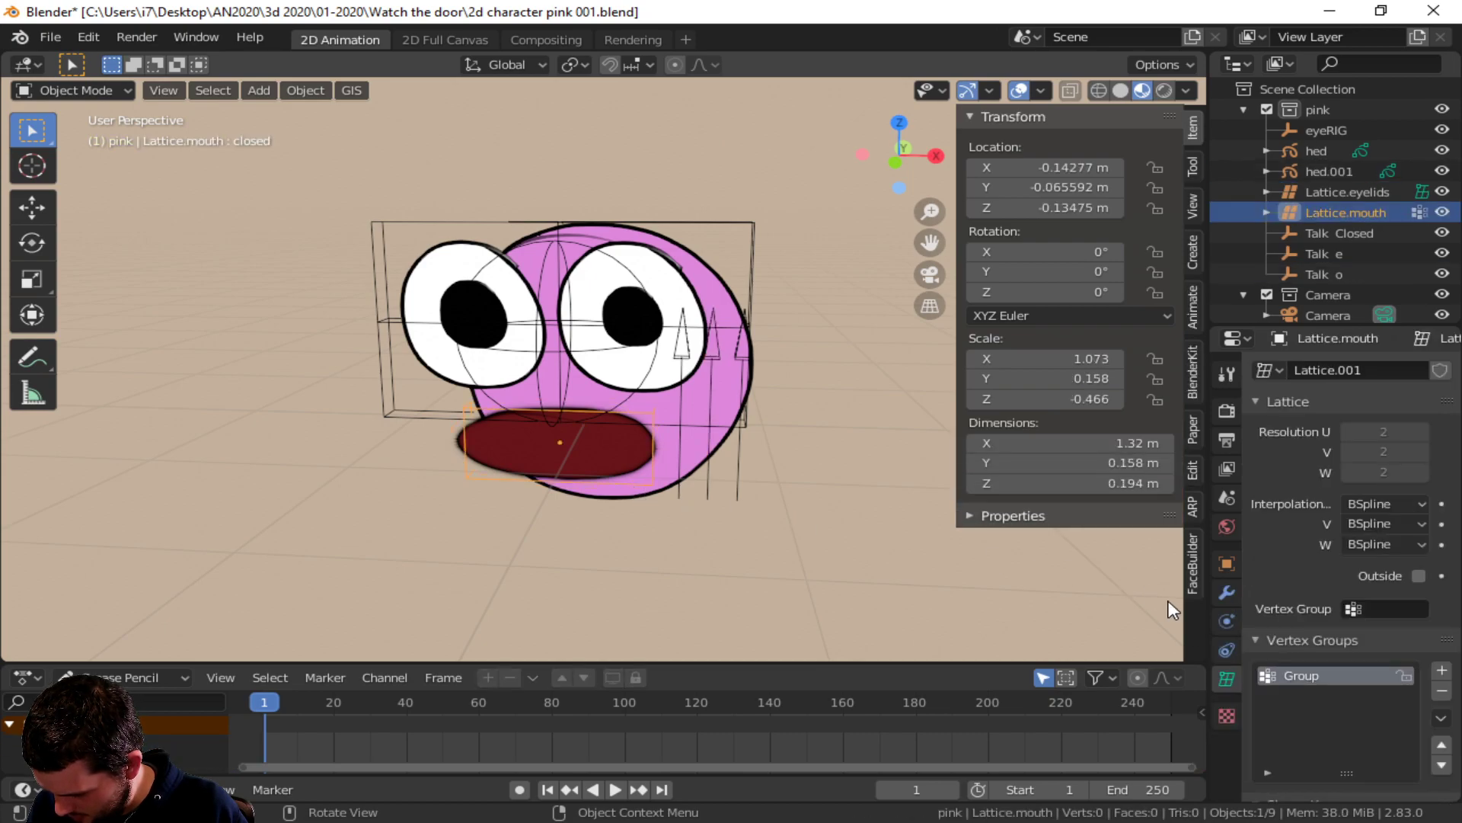
{"action": "scroll", "coordinate": [1310, 596], "scroll_direction": "down", "scroll_amount": 8}
{"action": "left_click", "coordinate": [1295, 552]}
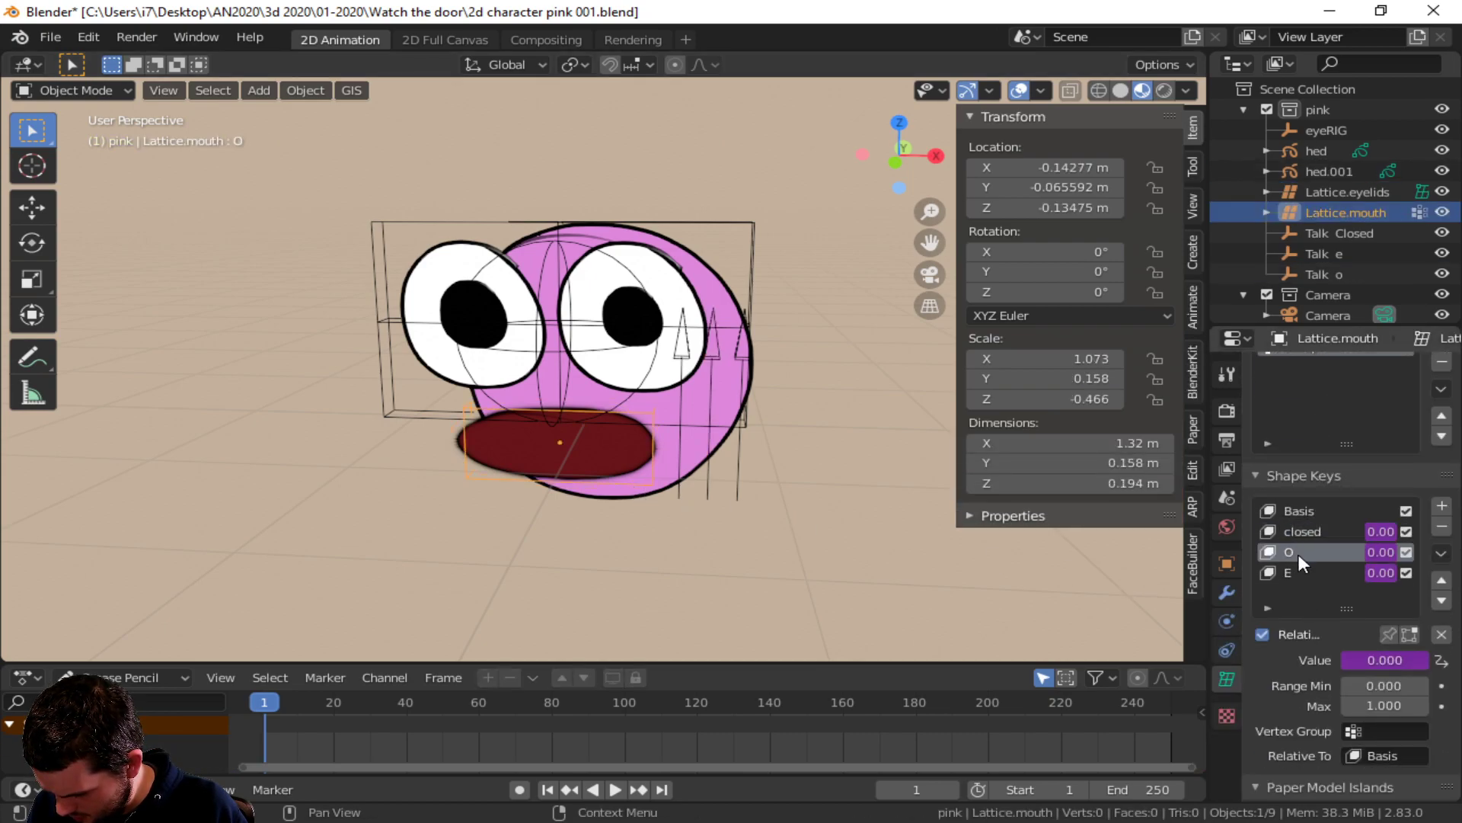
{"action": "right_click", "coordinate": [1396, 660]}
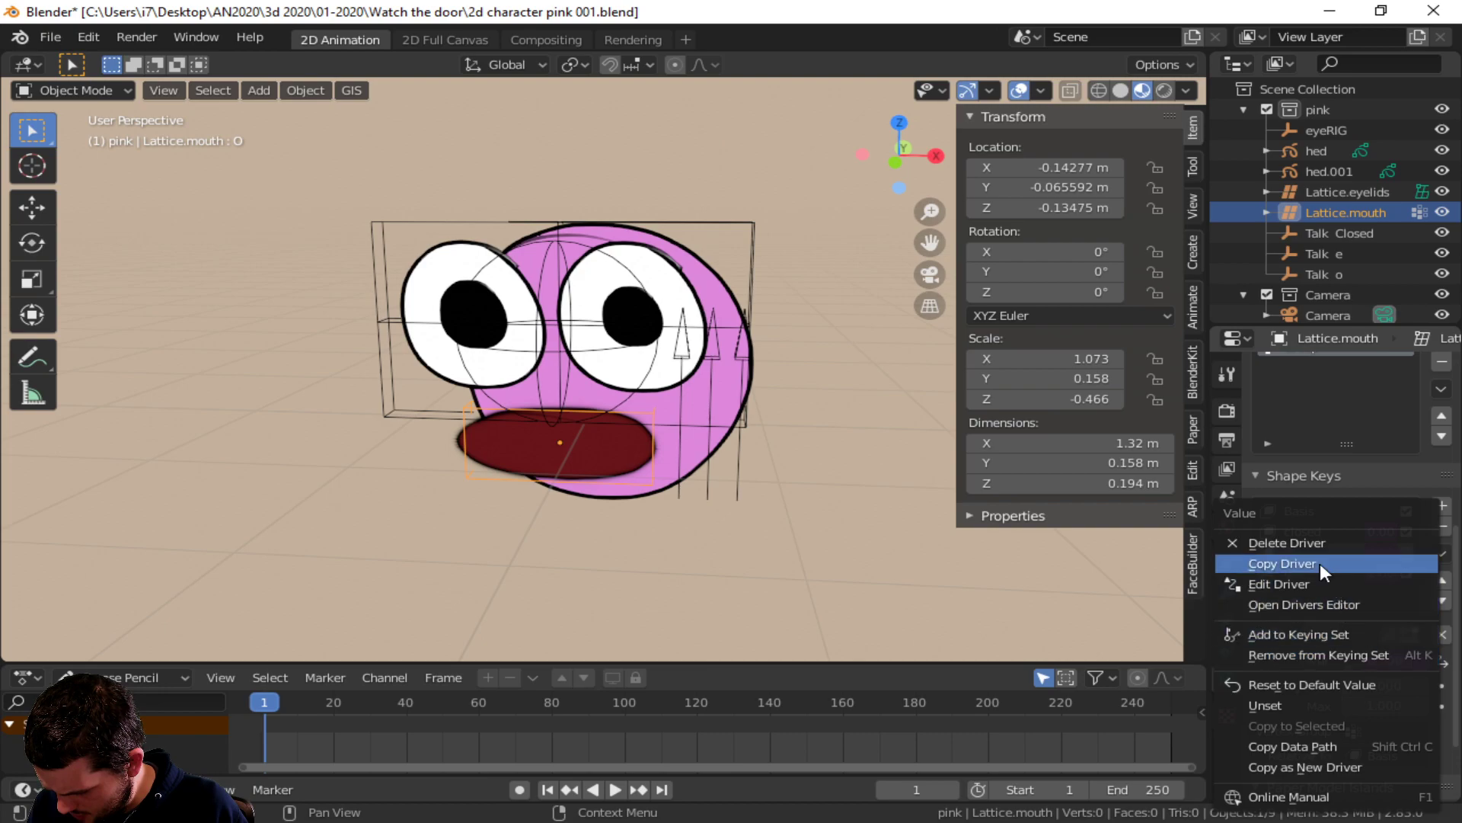
{"action": "left_click", "coordinate": [1319, 583]}
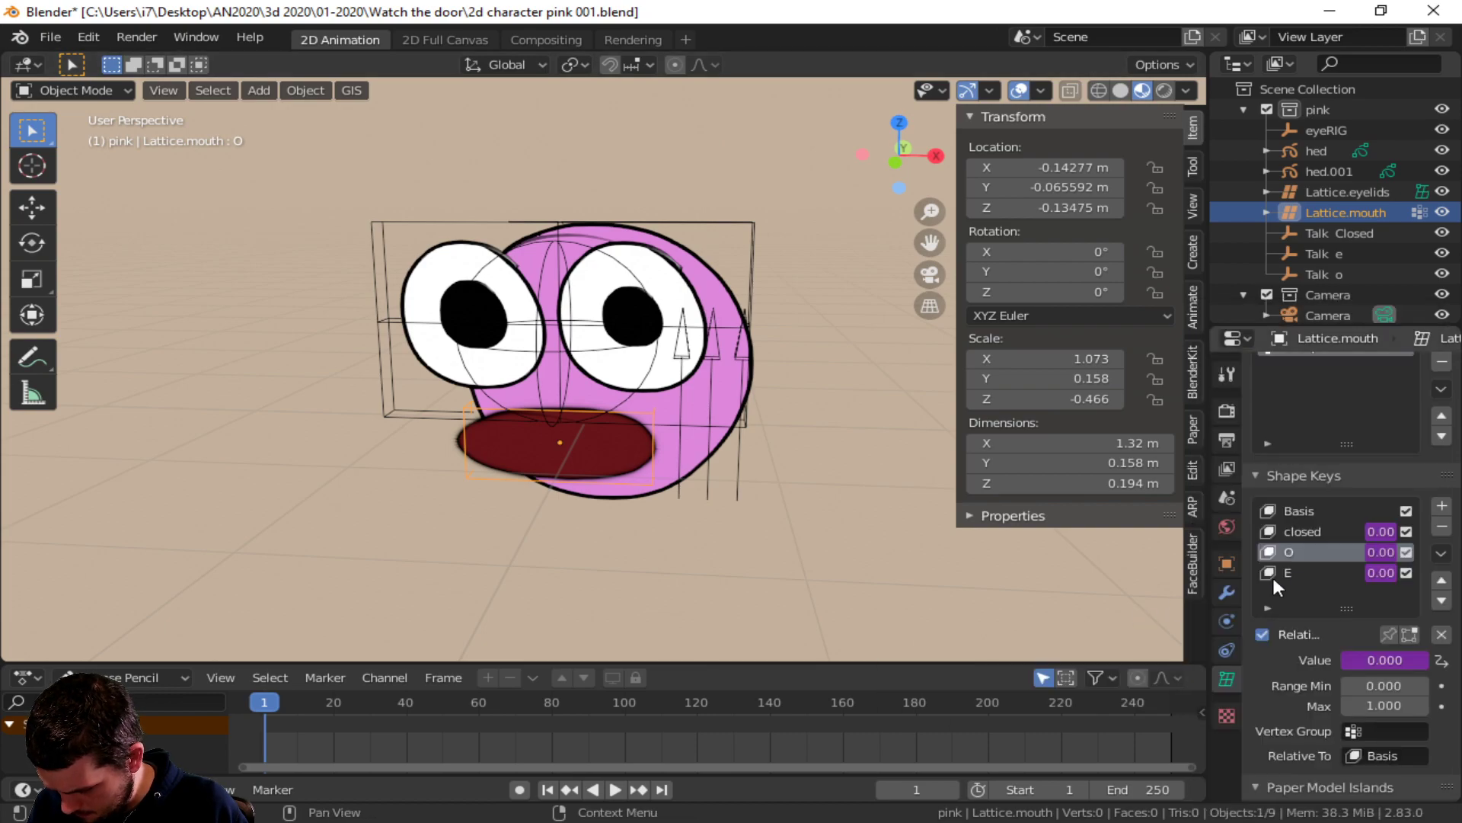
- Try to change the closed shape key's value by hand, and check the lattice's closed shape in Edit Mode
{"action": "left_click", "coordinate": [1315, 531]}
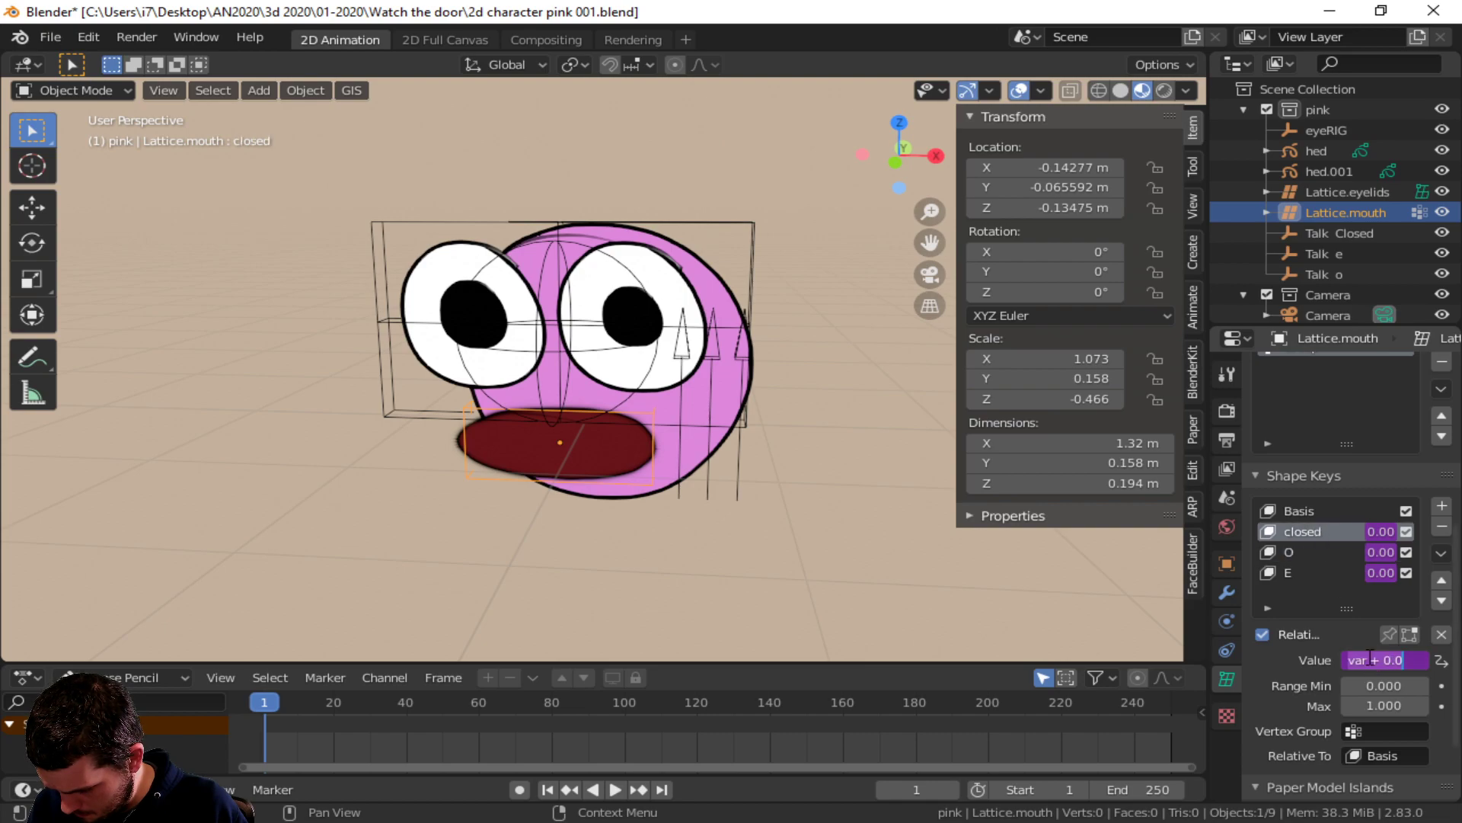
{"action": "mouse_move", "coordinate": [1375, 664]}
{"action": "left_mouse_down"}
{"action": "mouse_move", "coordinate": [1443, 663]}
{"action": "mouse_move", "coordinate": [1352, 662]}
{"action": "left_mouse_up"}
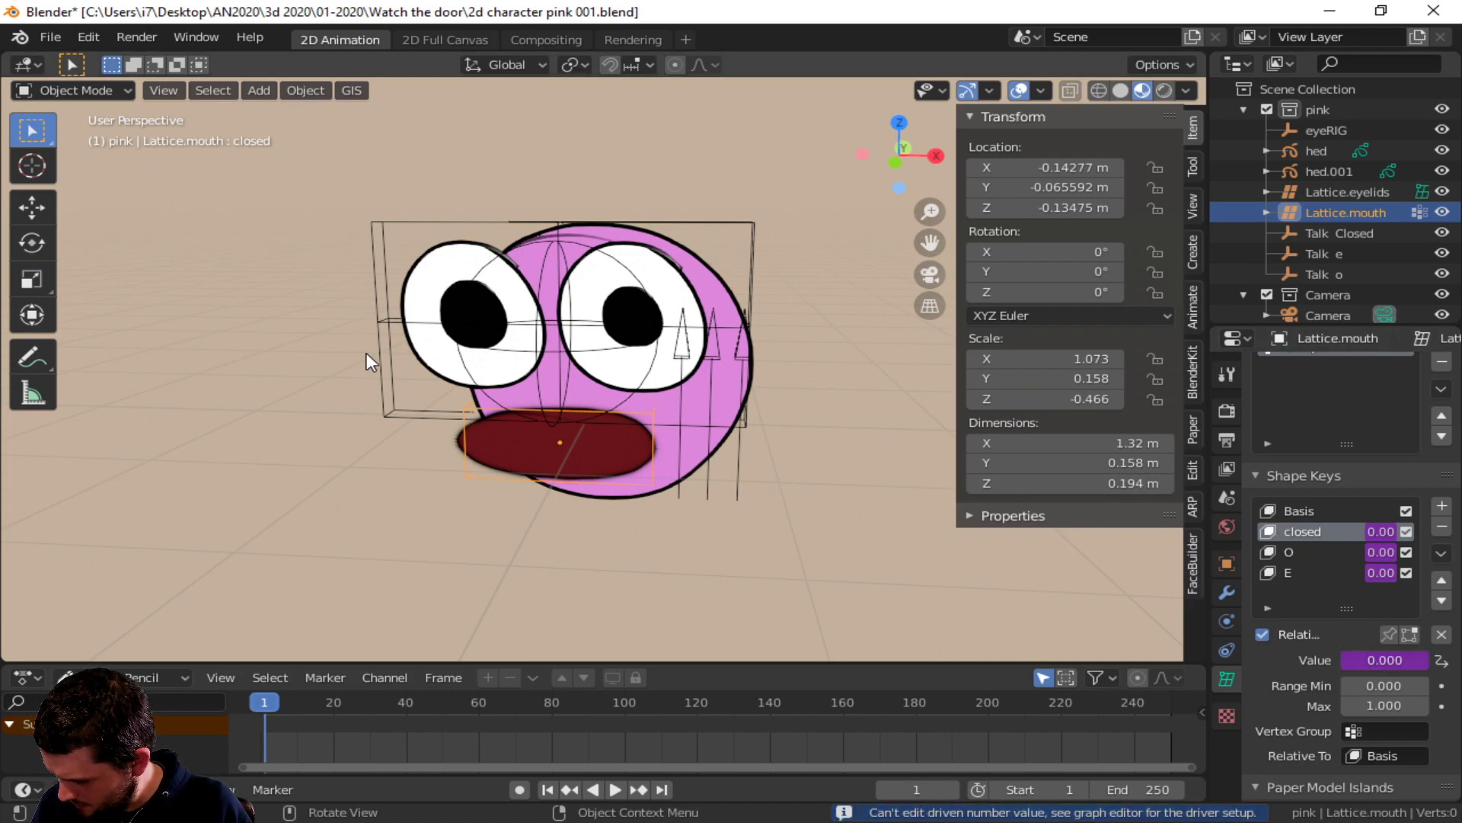
{"action": "left_click", "coordinate": [487, 458]}
{"action": "left_click", "coordinate": [469, 480]}
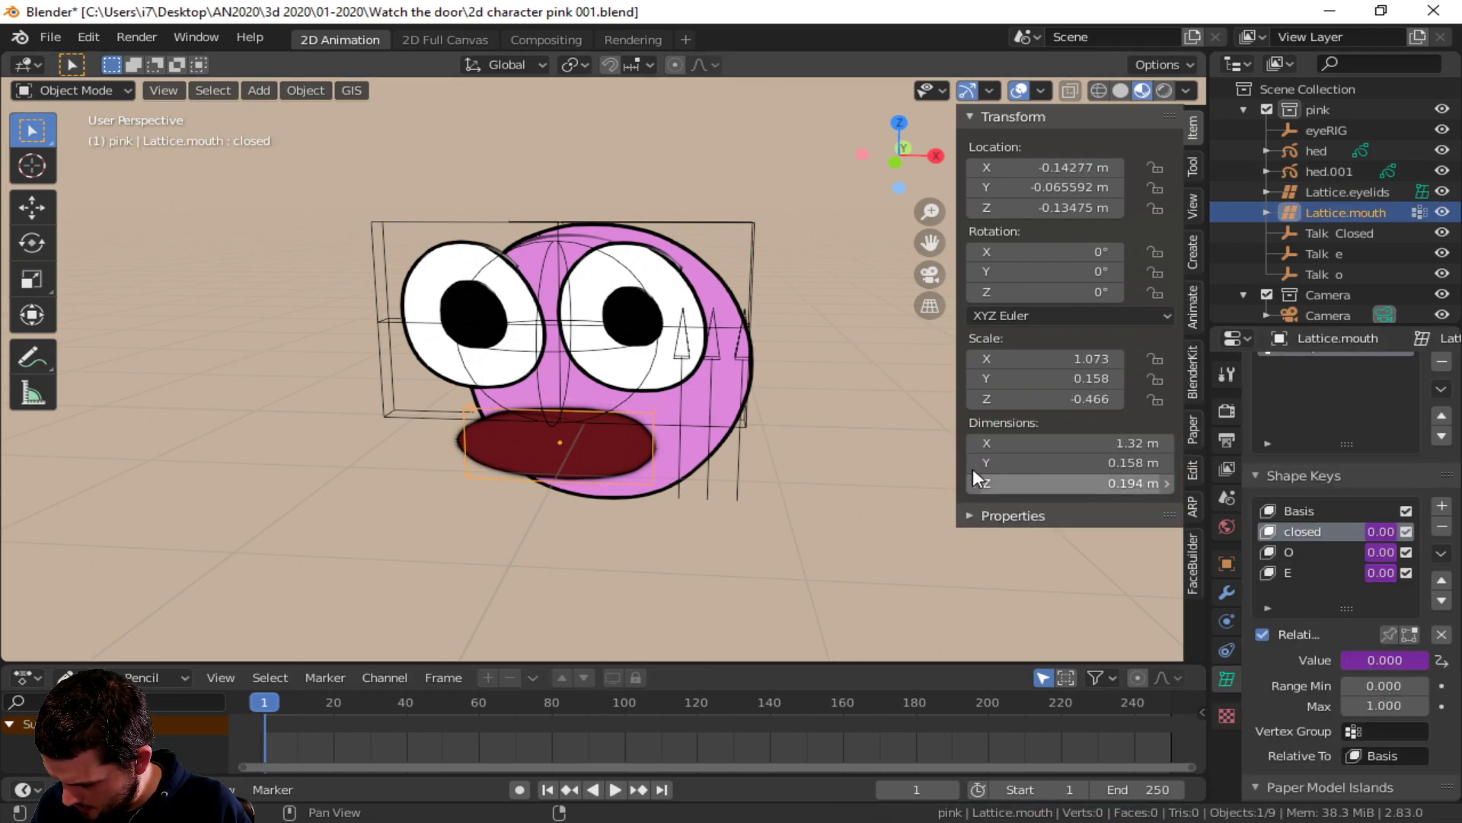
{"action": "key", "text": "Tab"}
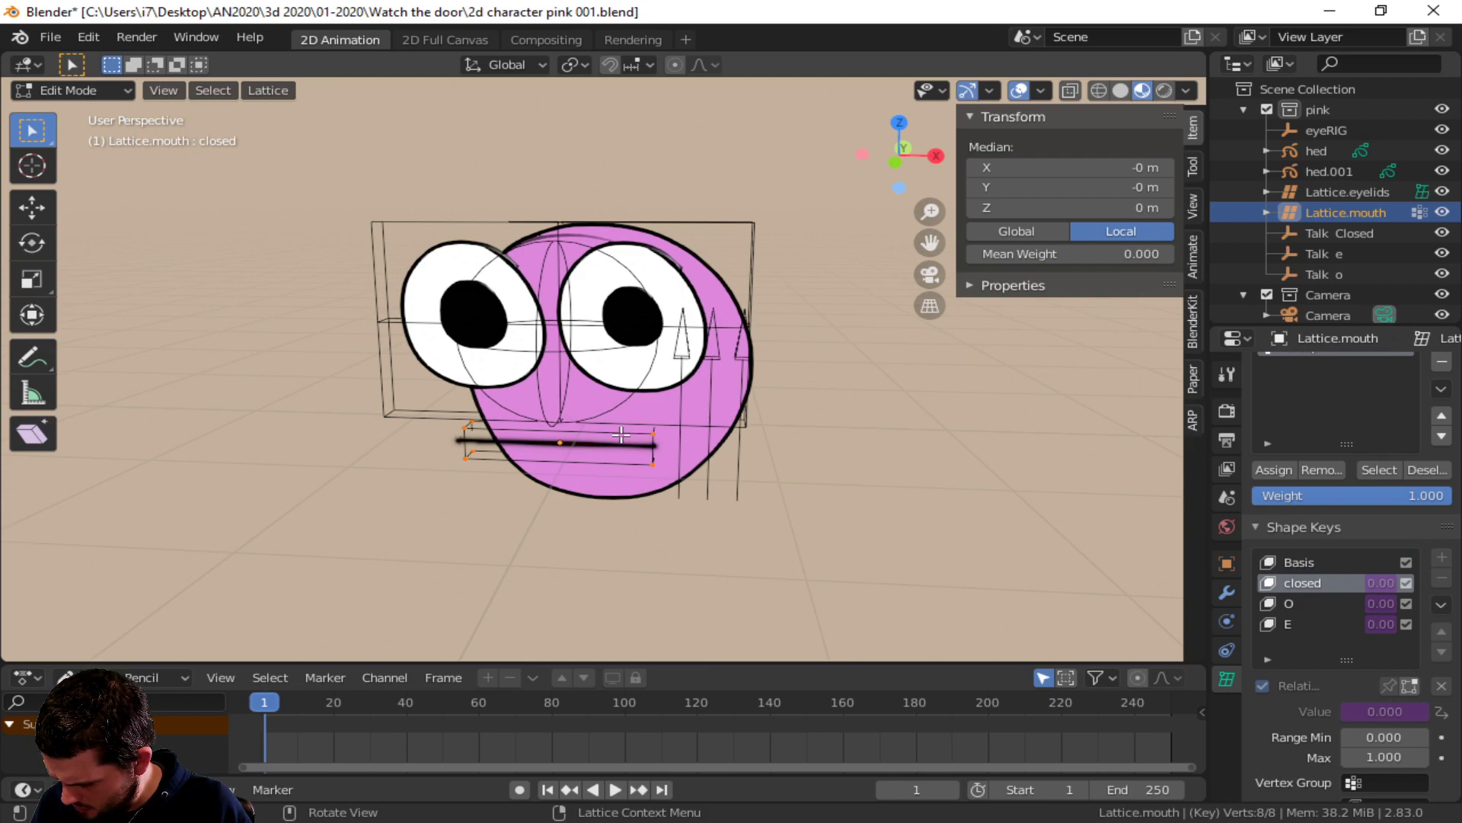
{"action": "key", "text": "Tab"}
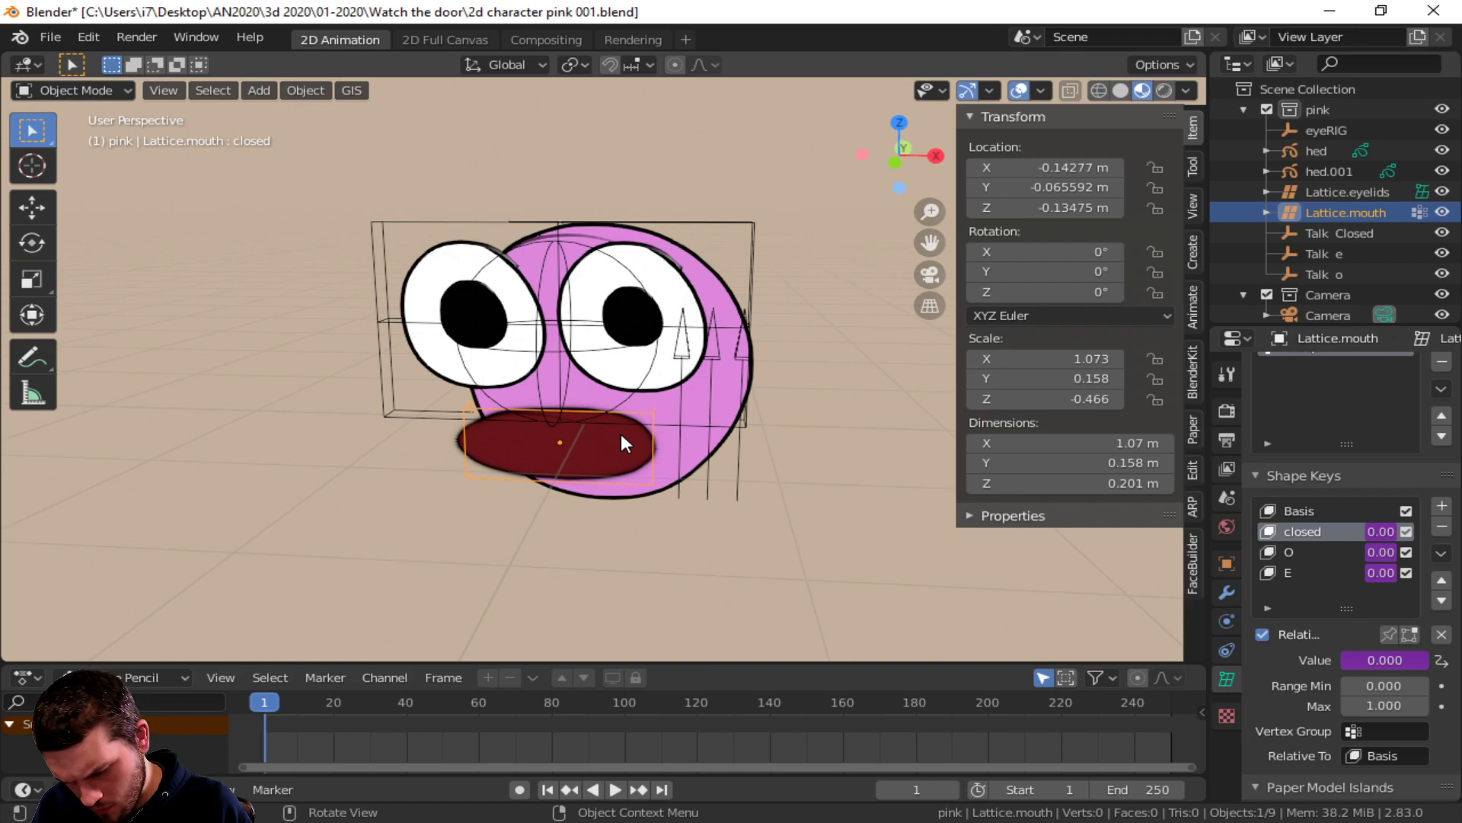
- Try again to adjust the driven value of the mouth lattice's closed shape key directly
{"action": "left_click_drag", "start_coordinate": [1375, 659], "coordinate": [1340, 660]}
{"action": "left_click_drag", "start_coordinate": [1373, 534], "coordinate": [1400, 534]}
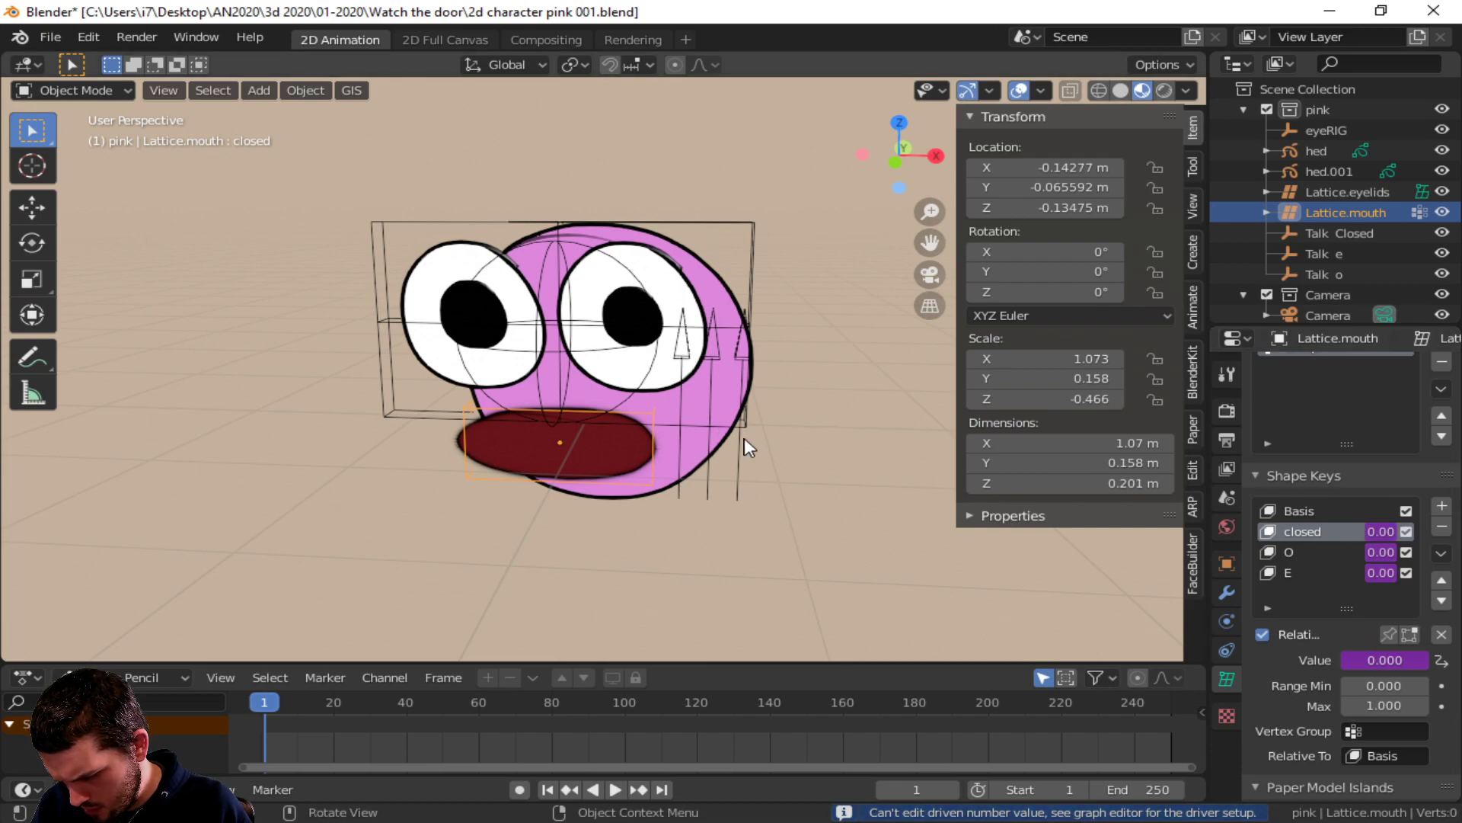
{"action": "left_click", "coordinate": [742, 488]}
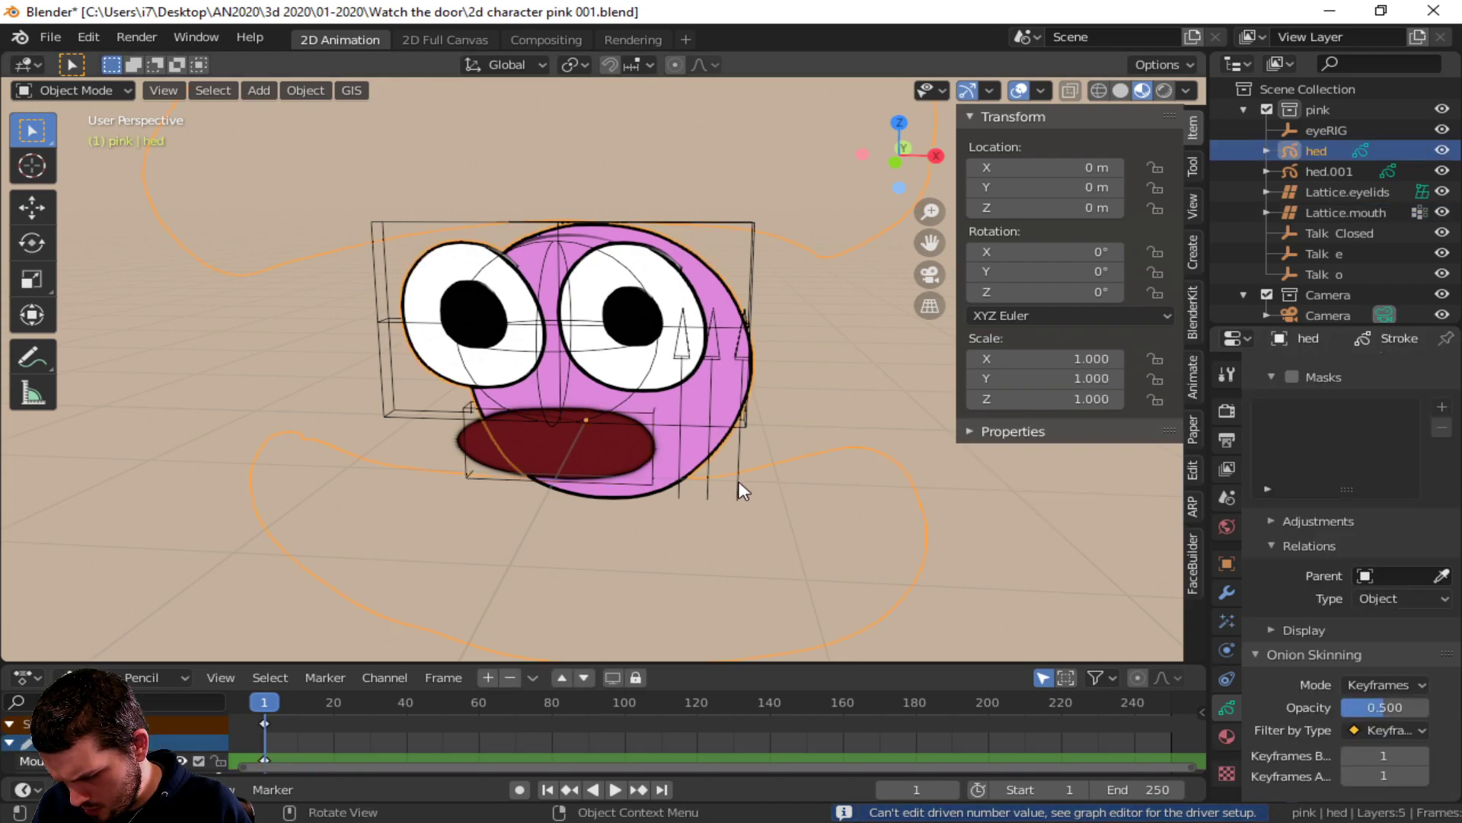
{"action": "left_click", "coordinate": [469, 462]}
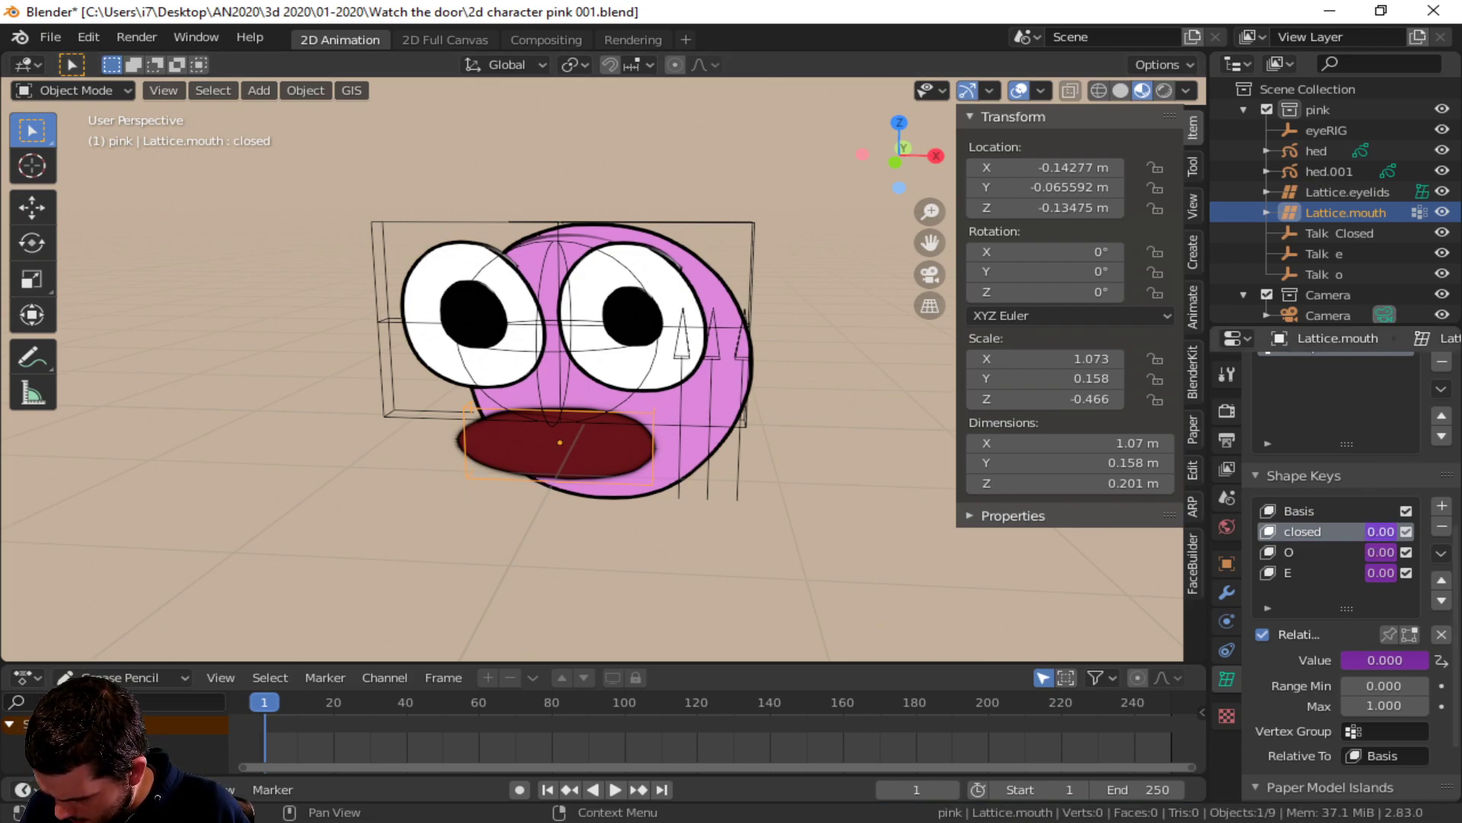
{"action": "left_click", "coordinate": [1381, 531]}
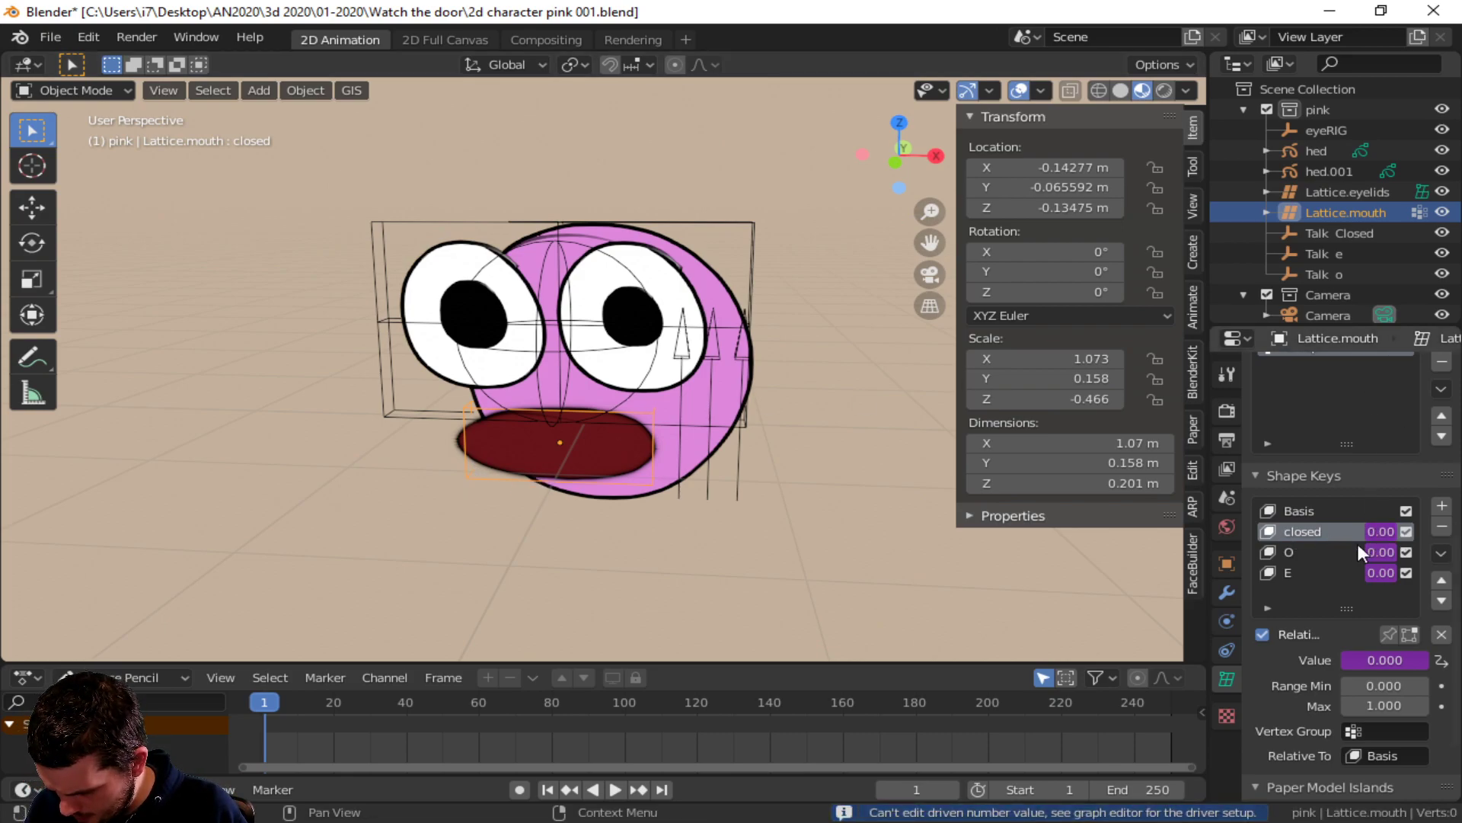
- Delete the driver from the mouth lattice's closed shape key and test the key's value by hand
{"action": "right_click", "coordinate": [1351, 660]}
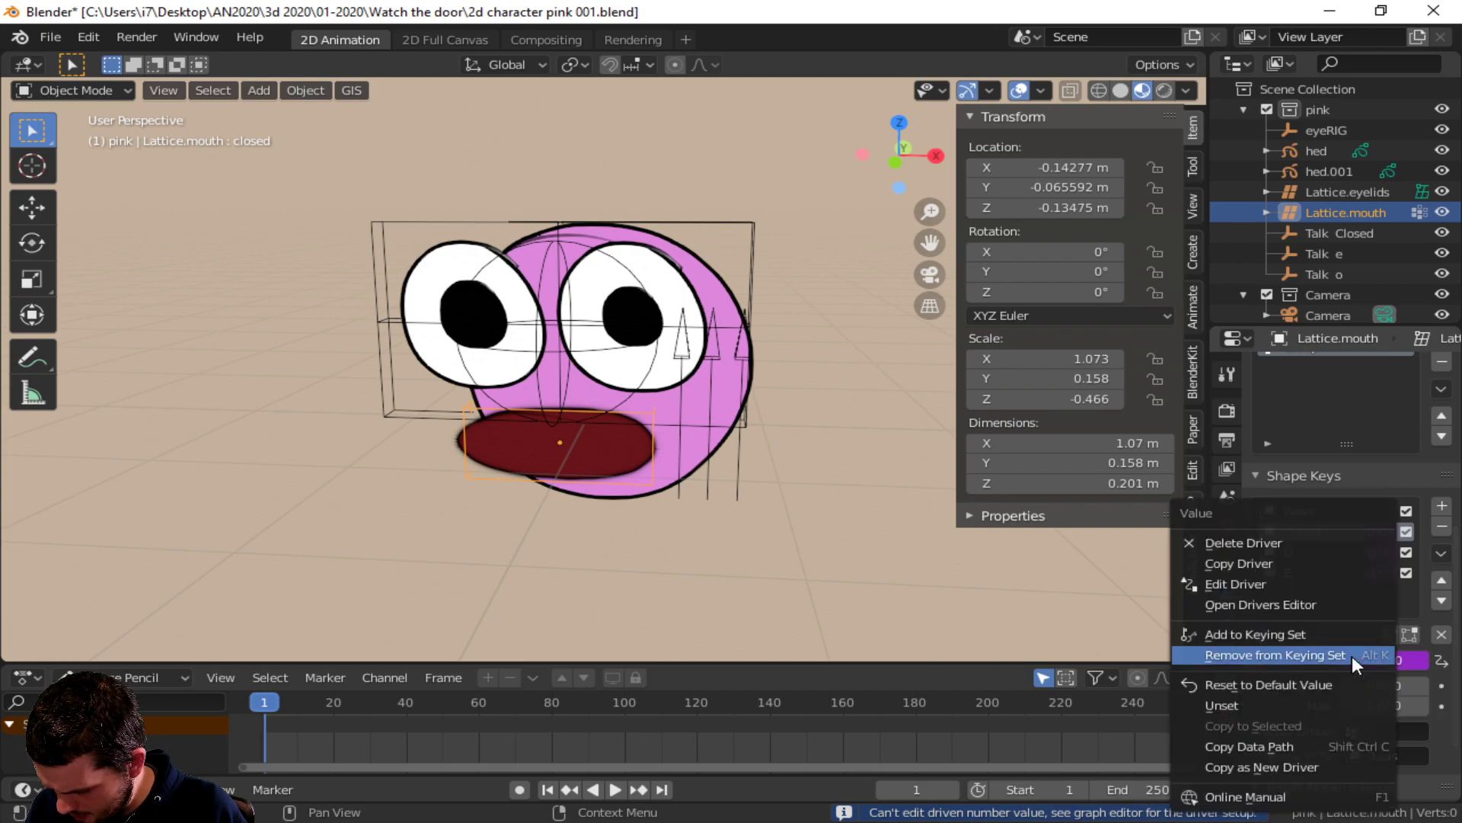
{"action": "left_click", "coordinate": [1260, 547]}
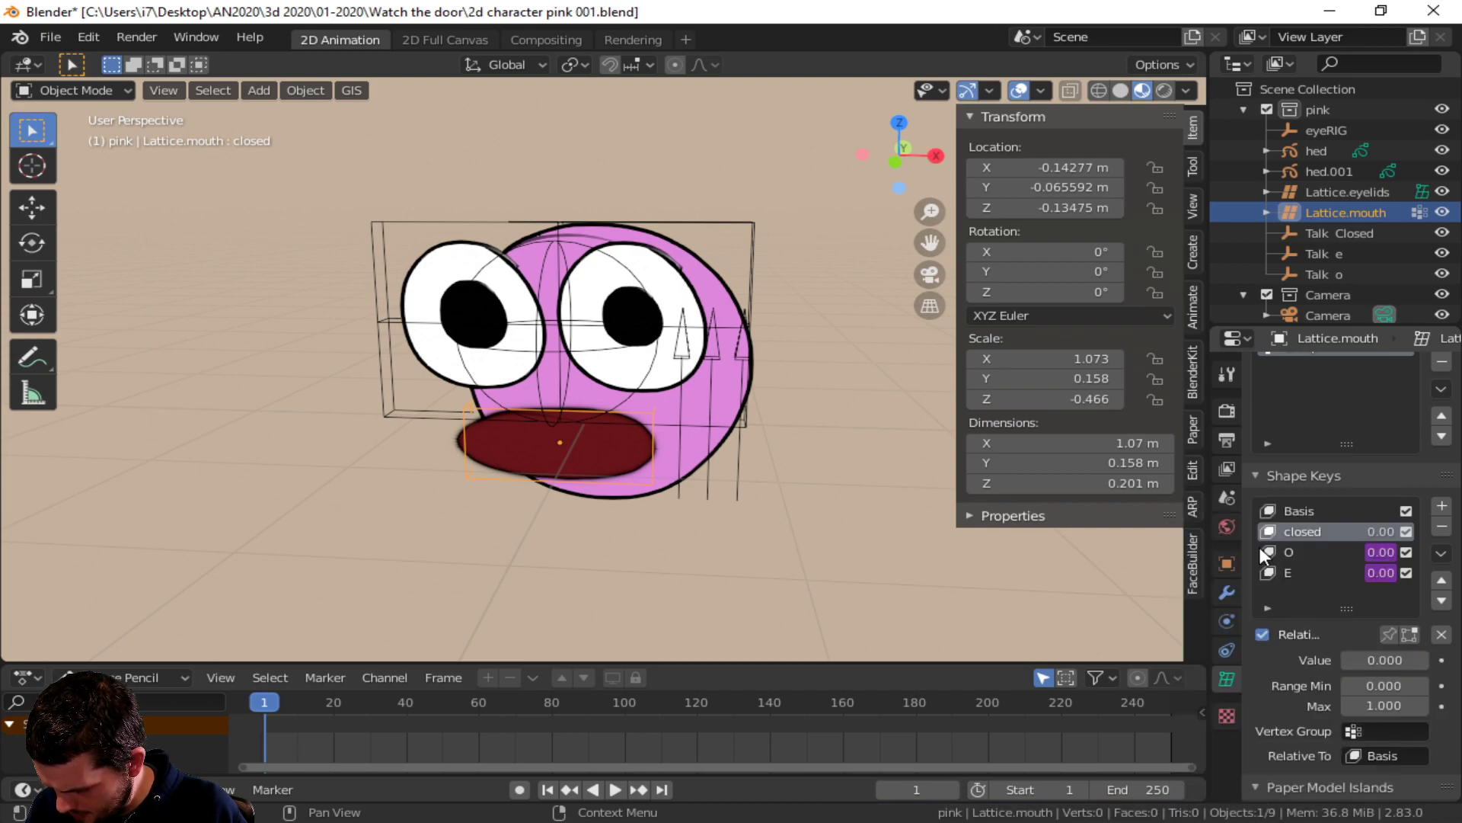
{"action": "mouse_move", "coordinate": [1363, 656]}
{"action": "left_mouse_down"}
{"action": "mouse_move", "coordinate": [1429, 657]}
{"action": "mouse_move", "coordinate": [1343, 658]}
{"action": "mouse_move", "coordinate": [1429, 658]}
{"action": "mouse_move", "coordinate": [1344, 658]}
{"action": "left_mouse_up"}
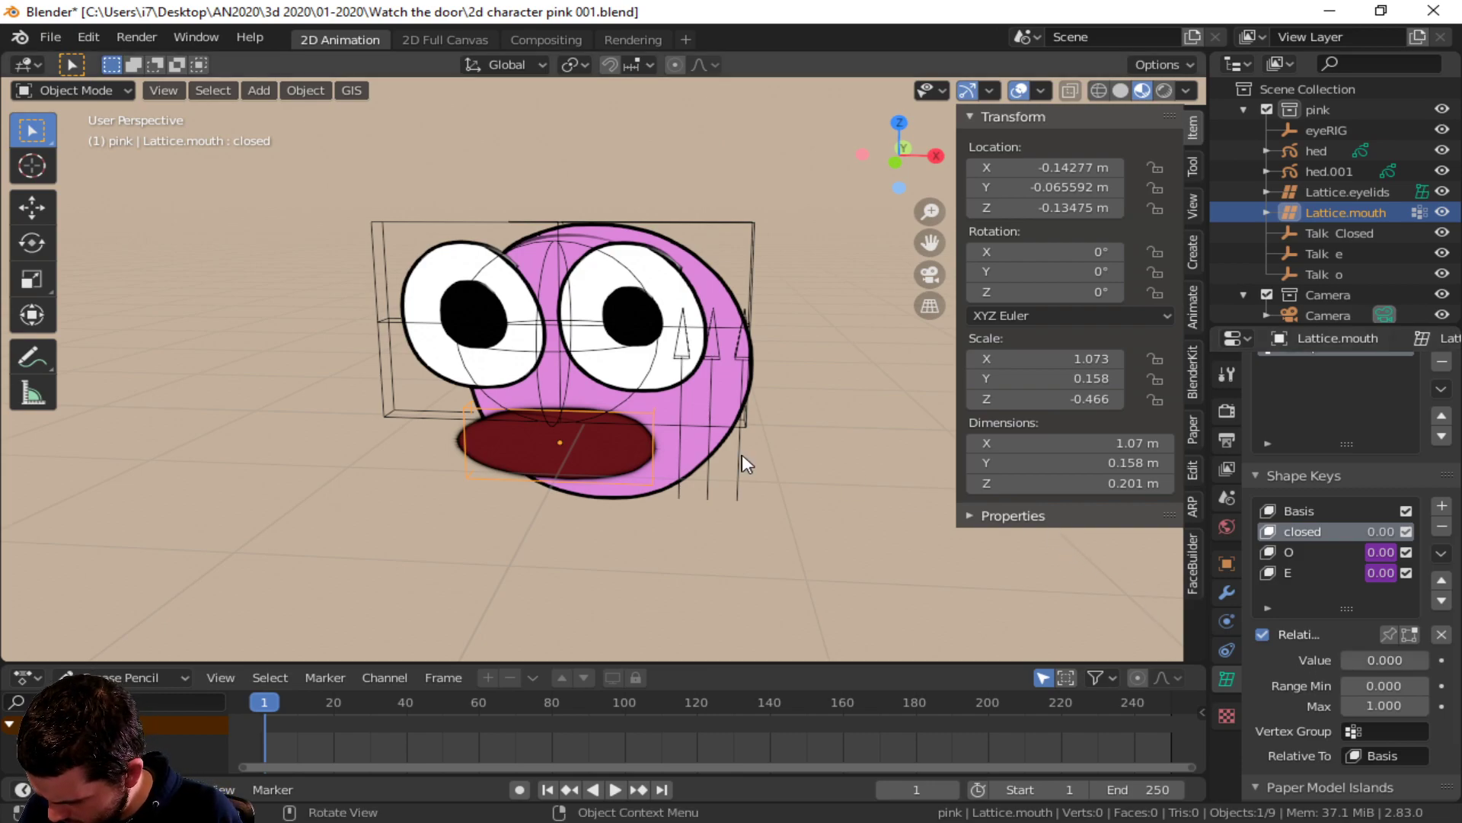
- Add a new driver to the closed shape key, with Talk Closed as its object and Z Location as its type
{"action": "right_click", "coordinate": [1373, 659]}
{"action": "left_click", "coordinate": [1313, 583]}
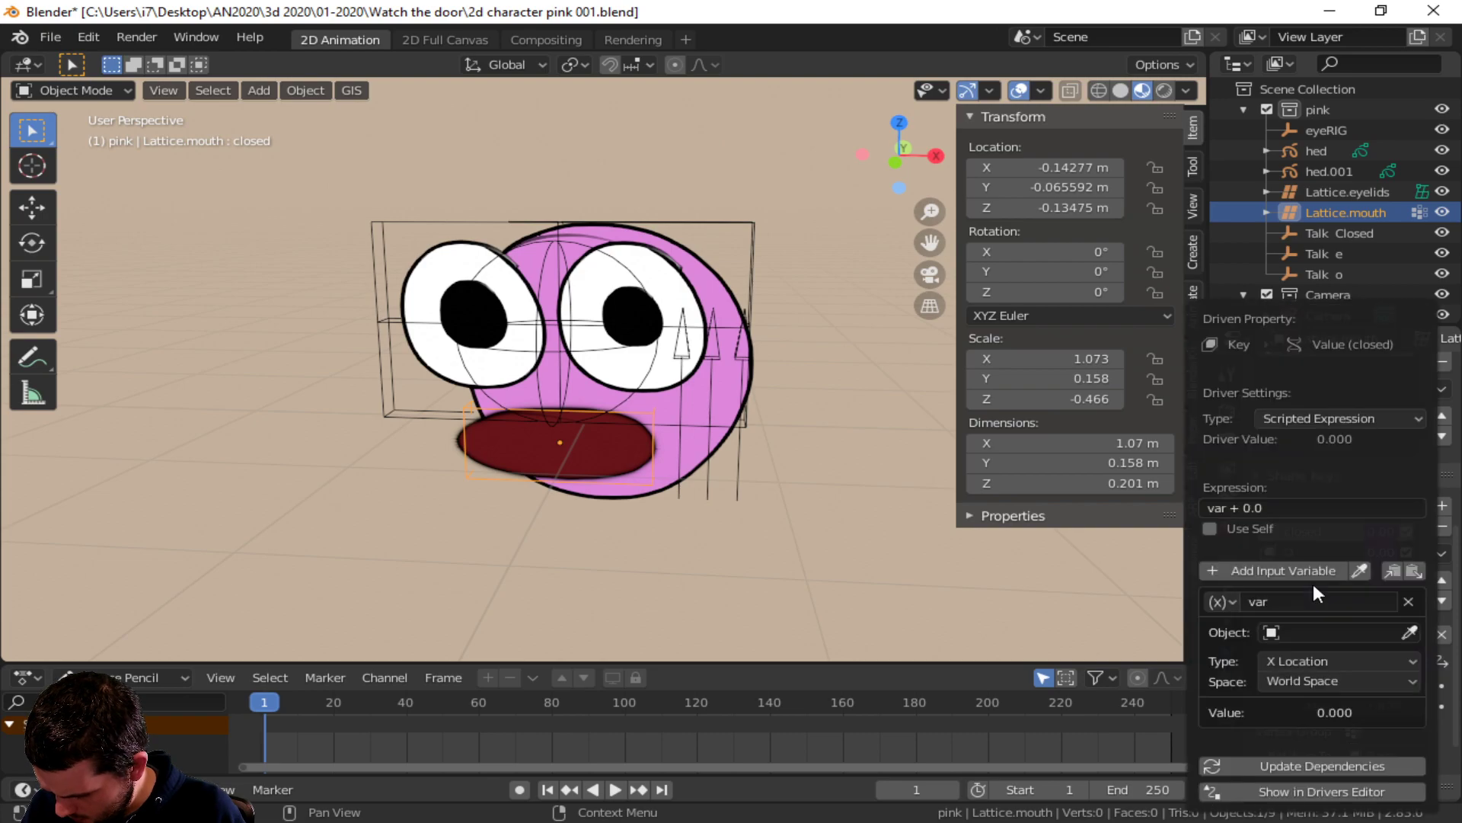
{"action": "left_click", "coordinate": [1304, 636]}
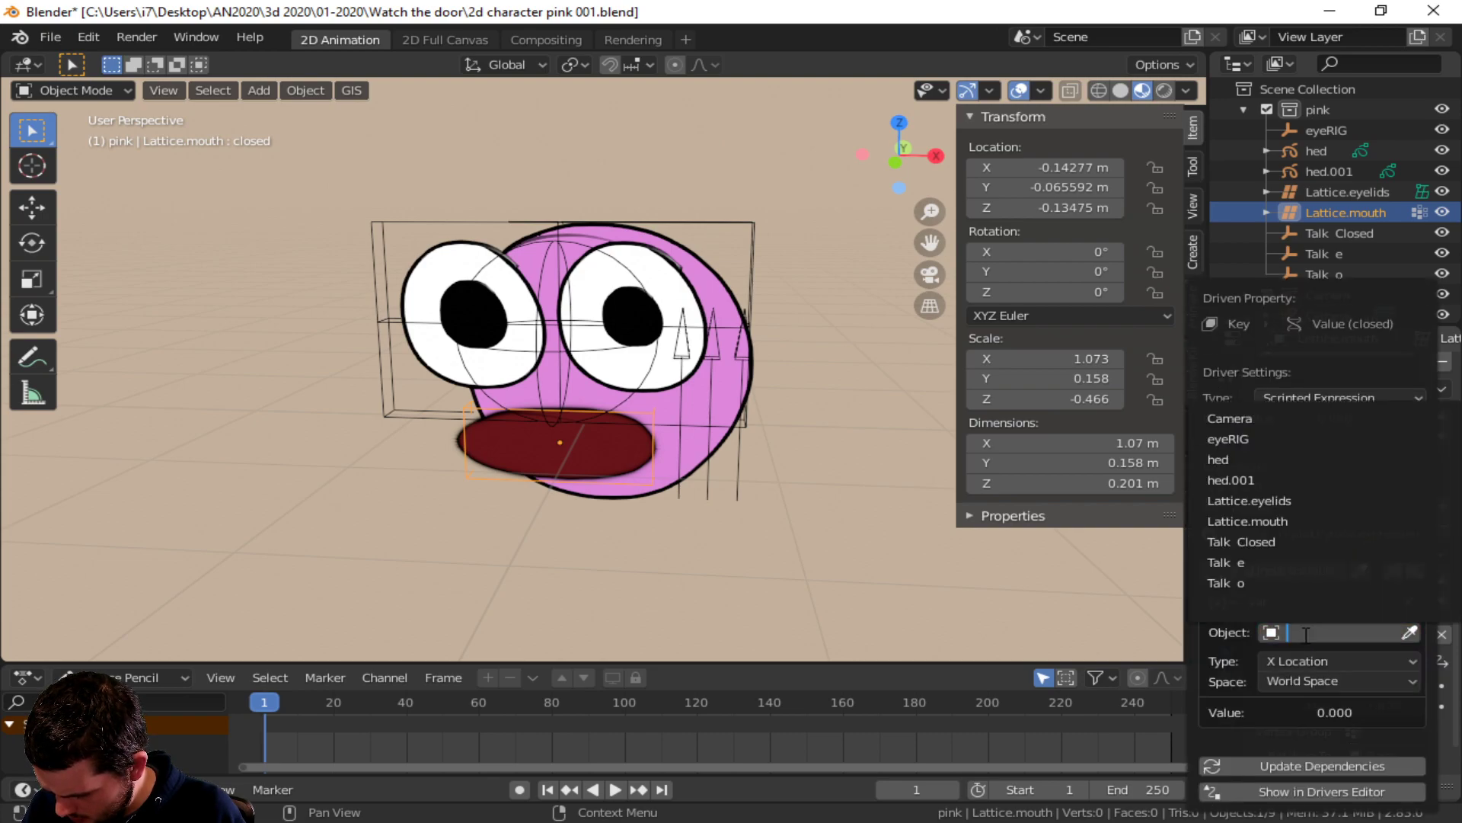
{"action": "left_click", "coordinate": [1277, 541]}
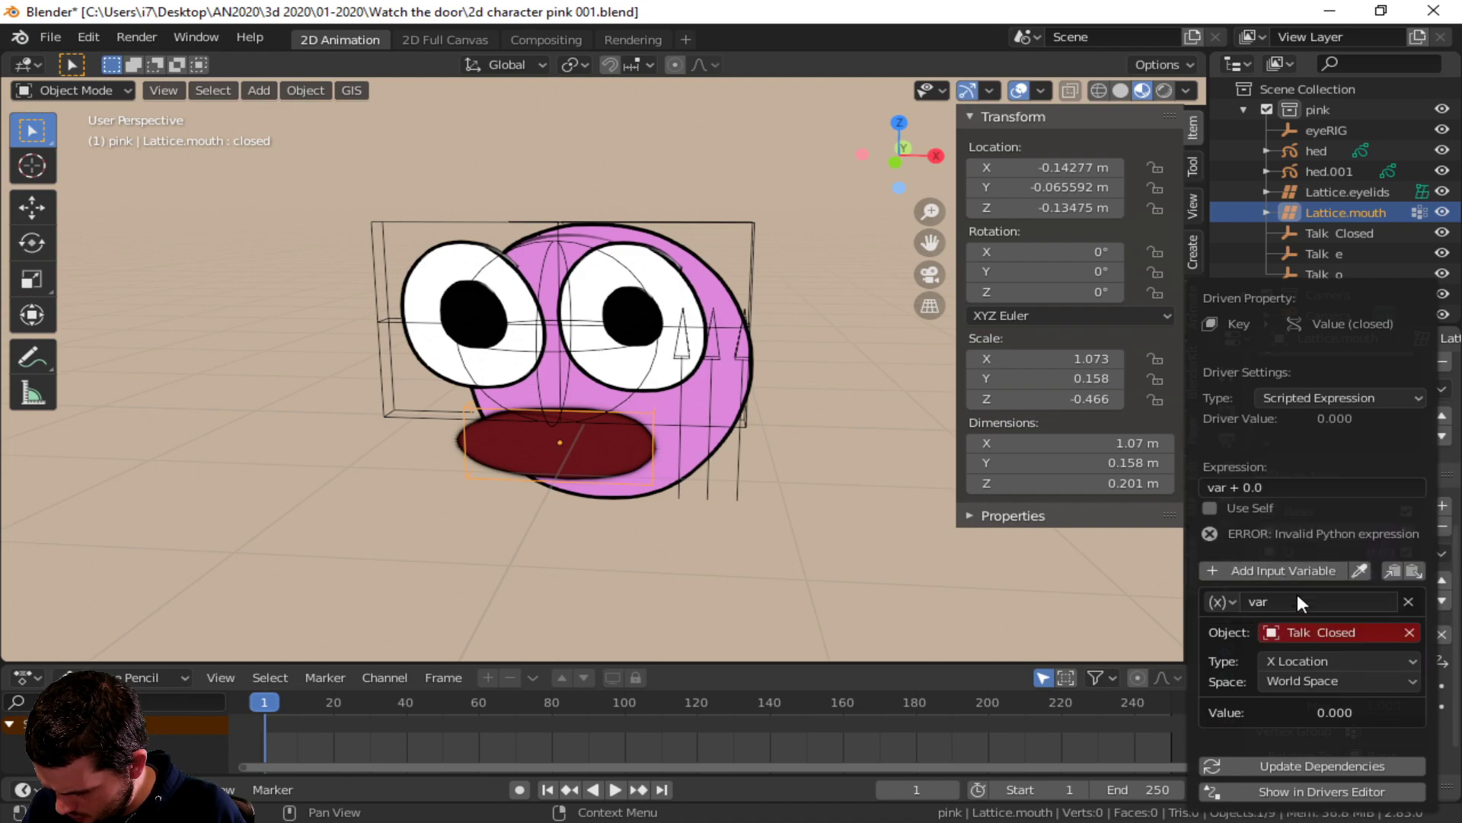
{"action": "left_click", "coordinate": [1298, 662]}
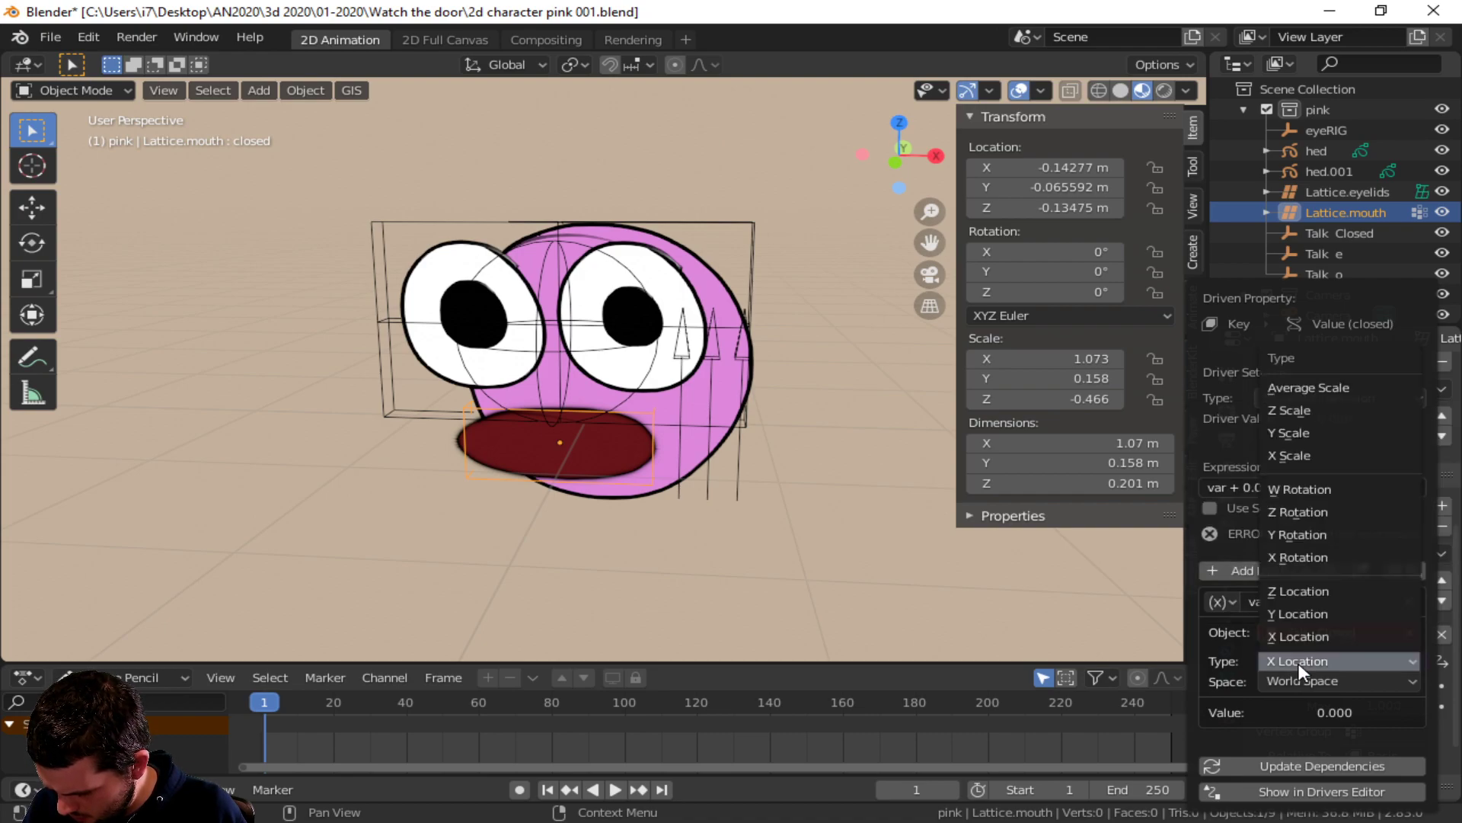
{"action": "left_click", "coordinate": [1301, 592]}
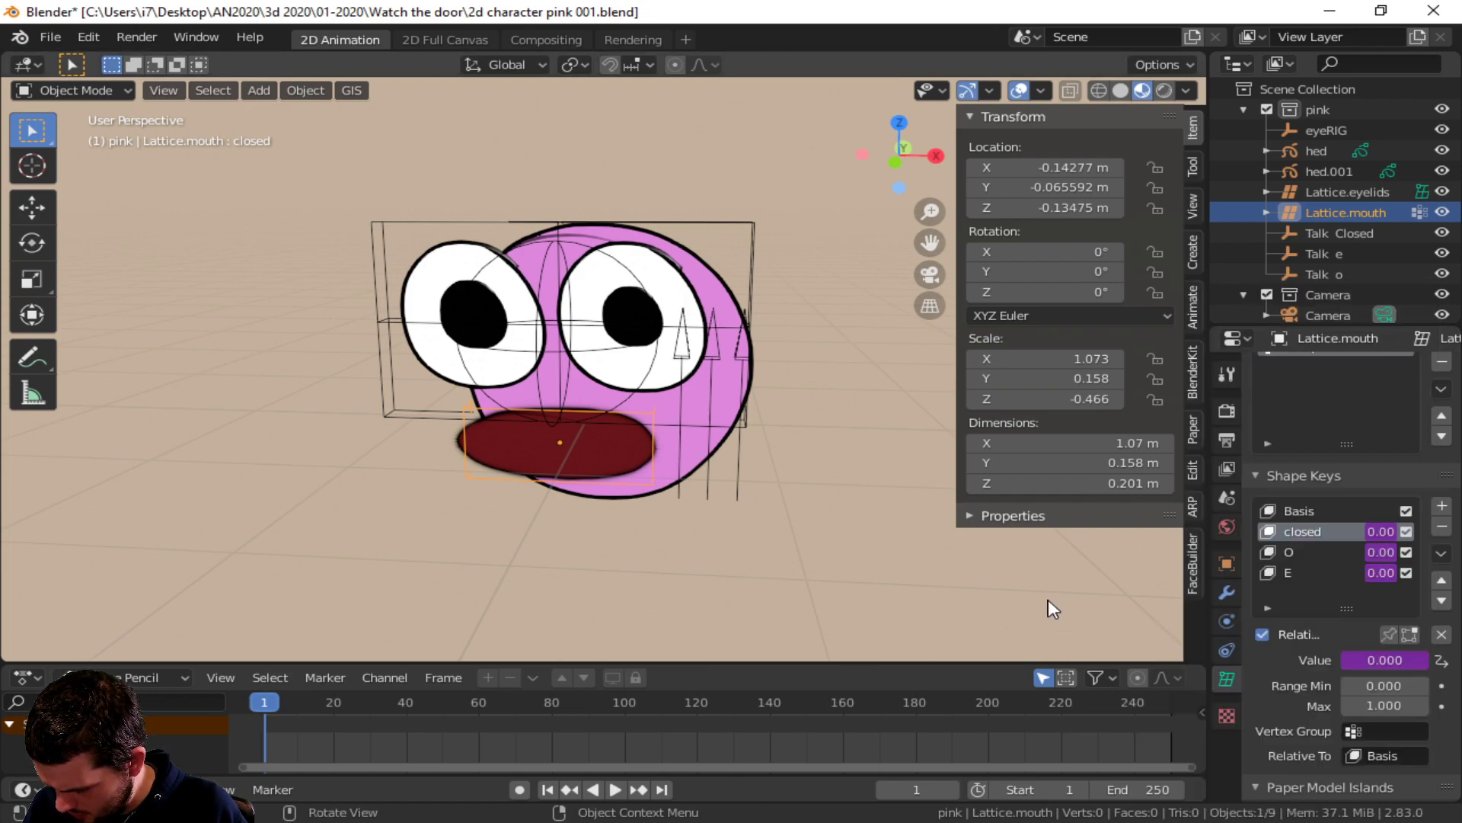
- Test the mouth's response by moving the Talk Closed, Talk o and Talk e arrows along Z, cancelling each move
{"action": "left_click", "coordinate": [747, 367]}
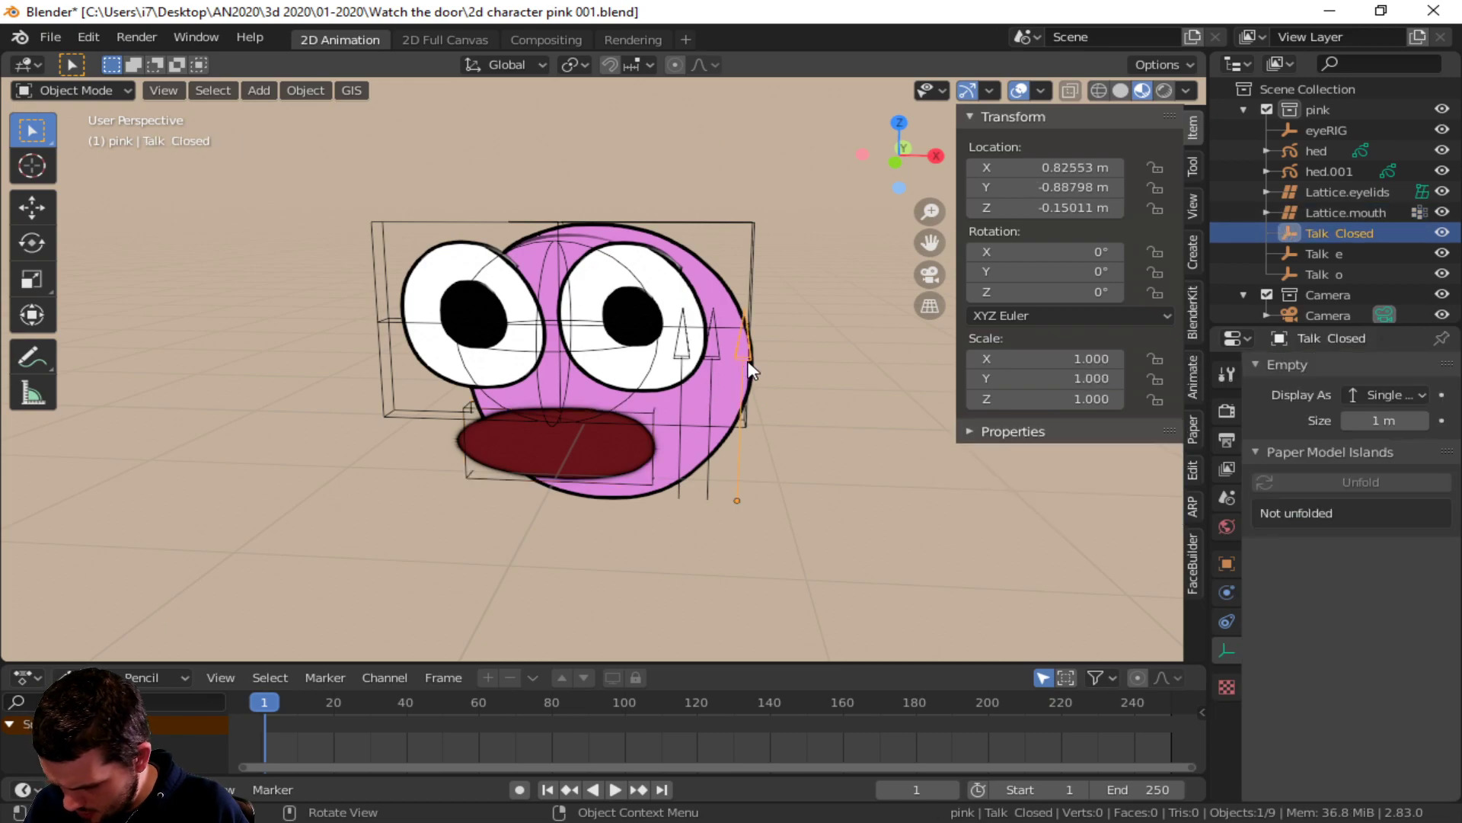
{"action": "key", "text": "g"}
{"action": "key", "text": "z"}
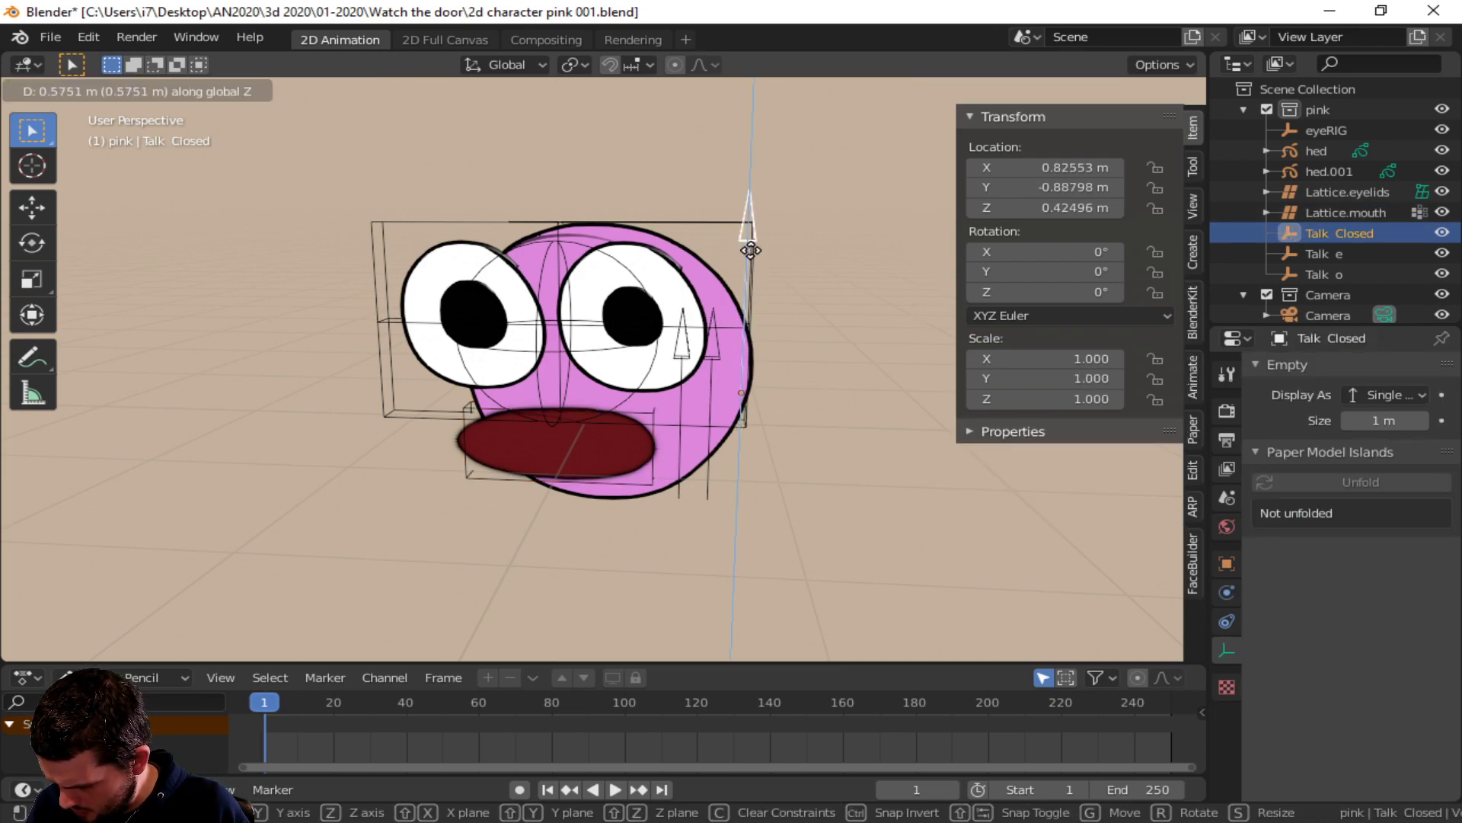
{"action": "right_click", "coordinate": [775, 280]}
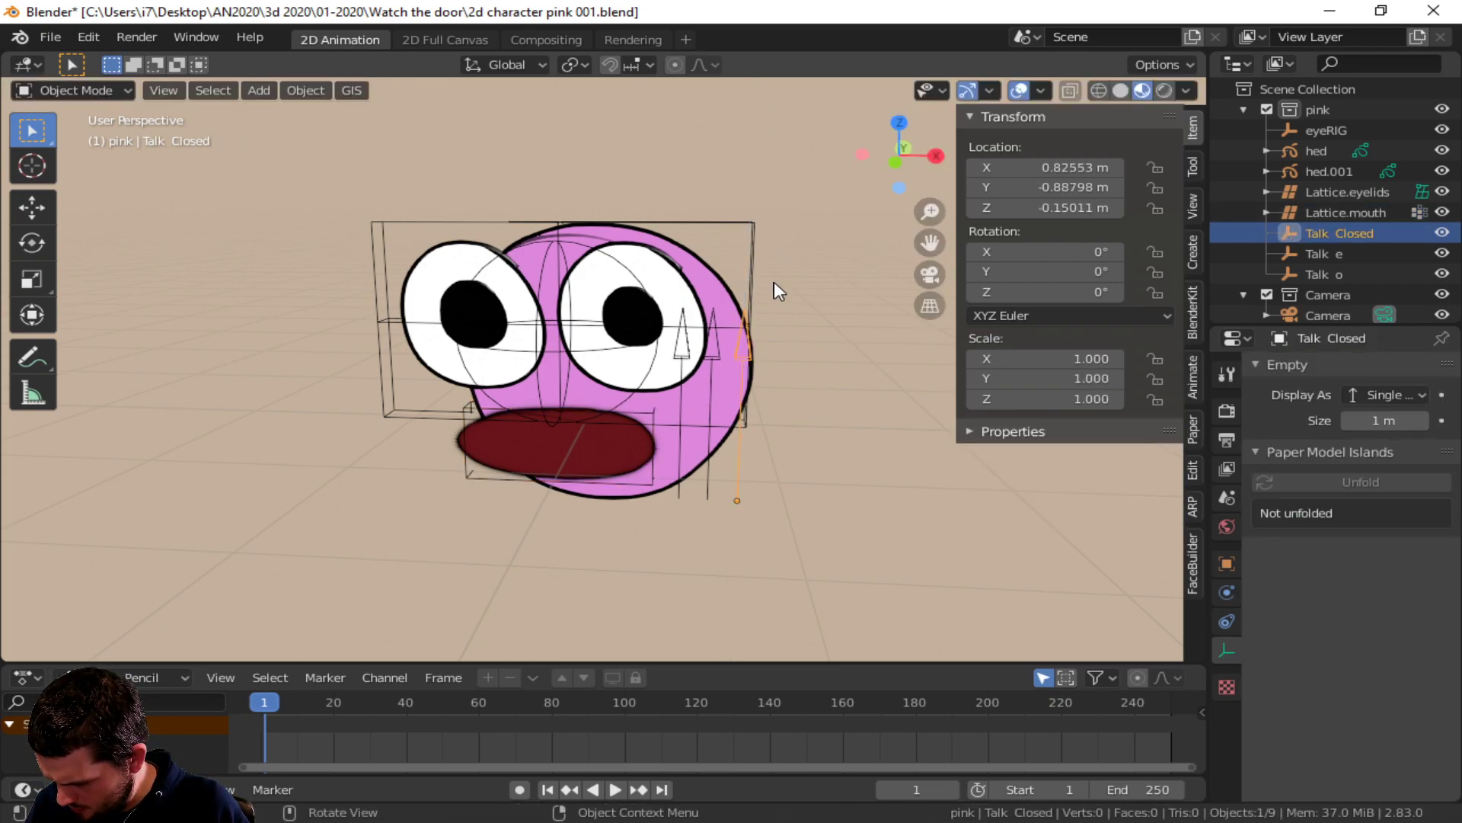
{"action": "left_click", "coordinate": [715, 368]}
{"action": "key", "text": "g"}
{"action": "key", "text": "z"}
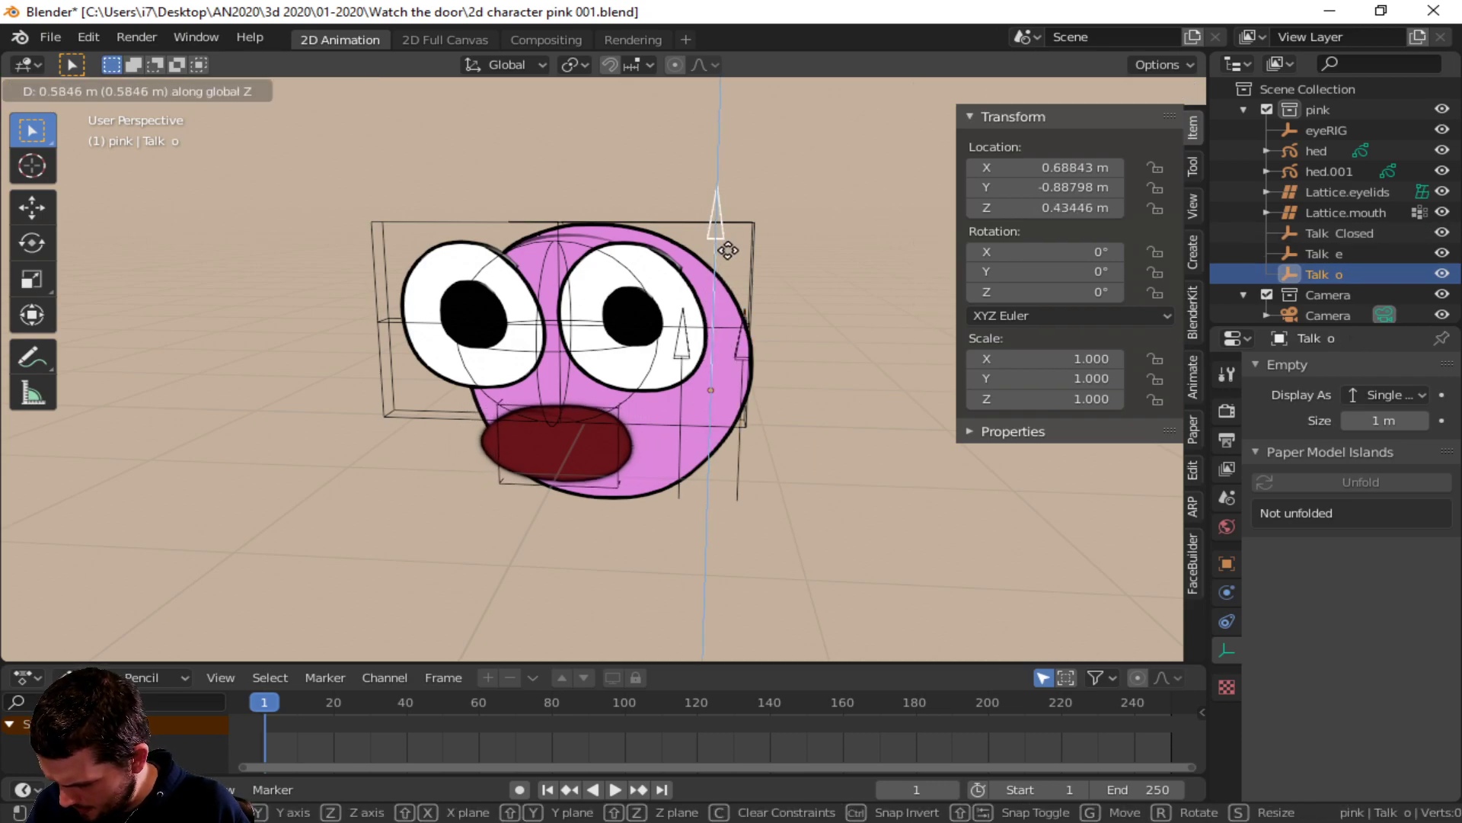
{"action": "right_click", "coordinate": [731, 227]}
{"action": "left_click", "coordinate": [677, 364]}
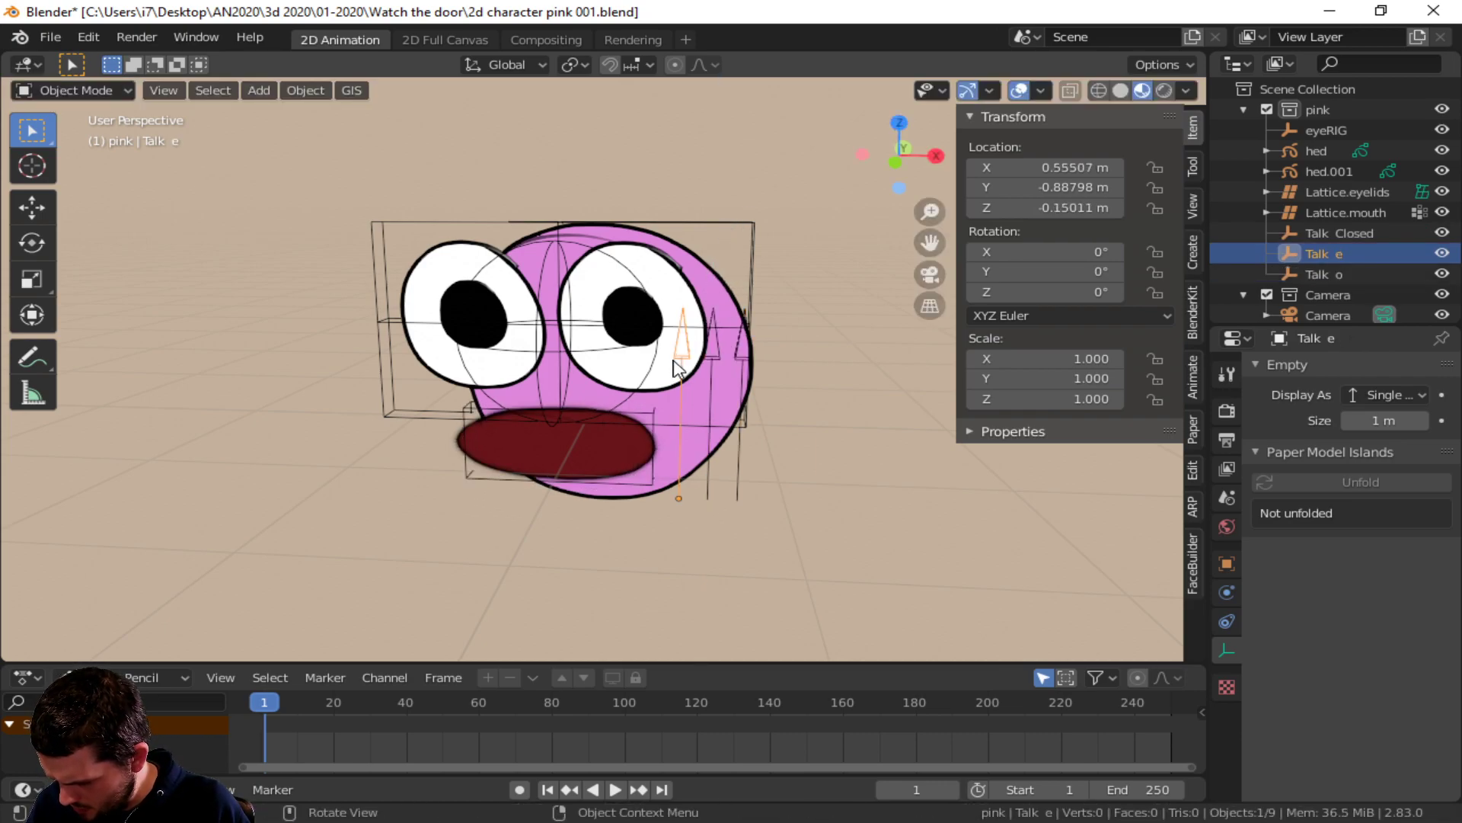
{"action": "key", "text": "g"}
{"action": "key", "text": "z"}
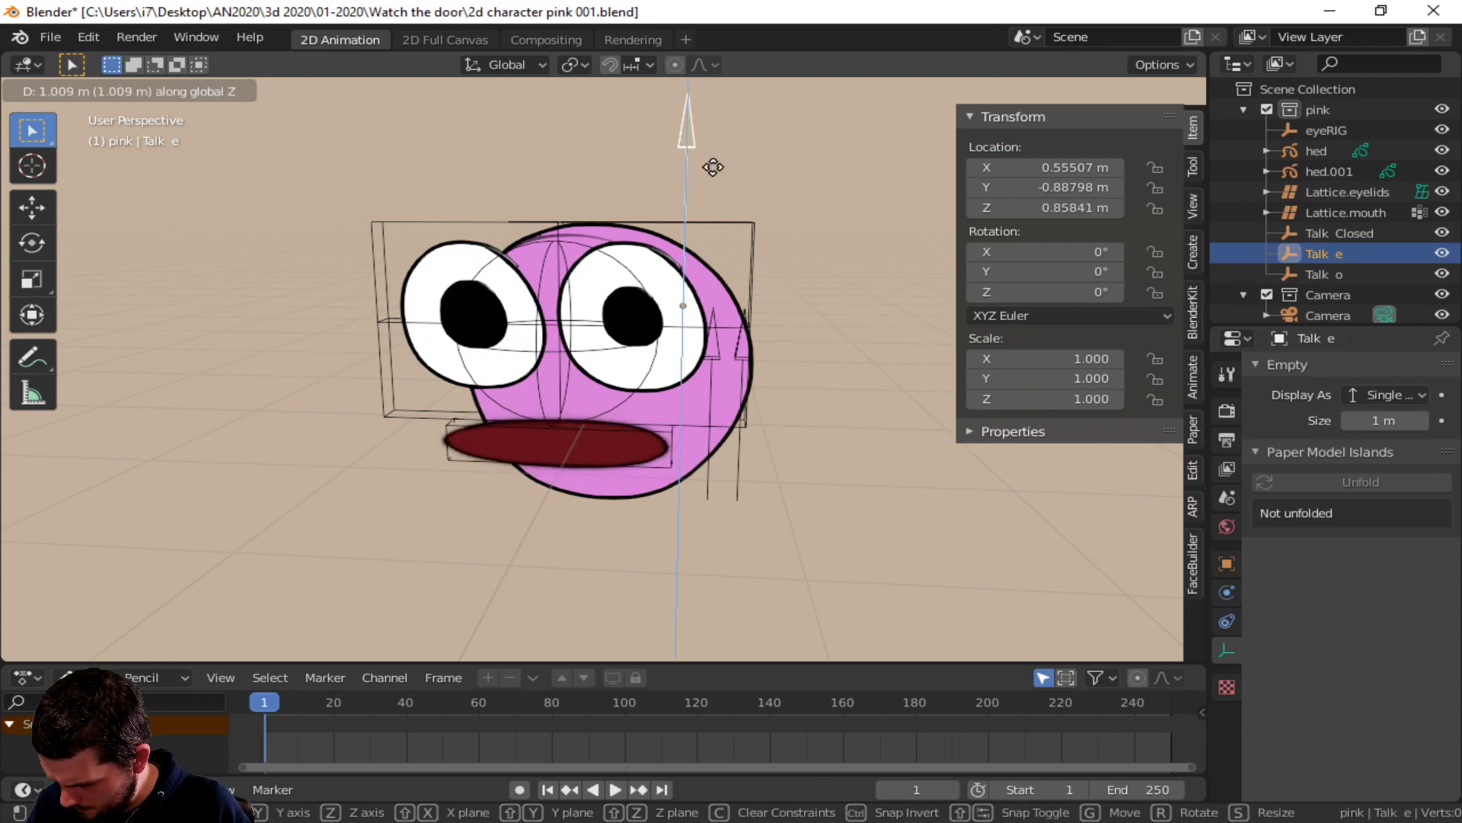
{"action": "right_click", "coordinate": [708, 156]}
- Select the mouth lattice and examine the E shape key's driver settings for comparison
{"action": "left_click", "coordinate": [642, 414]}
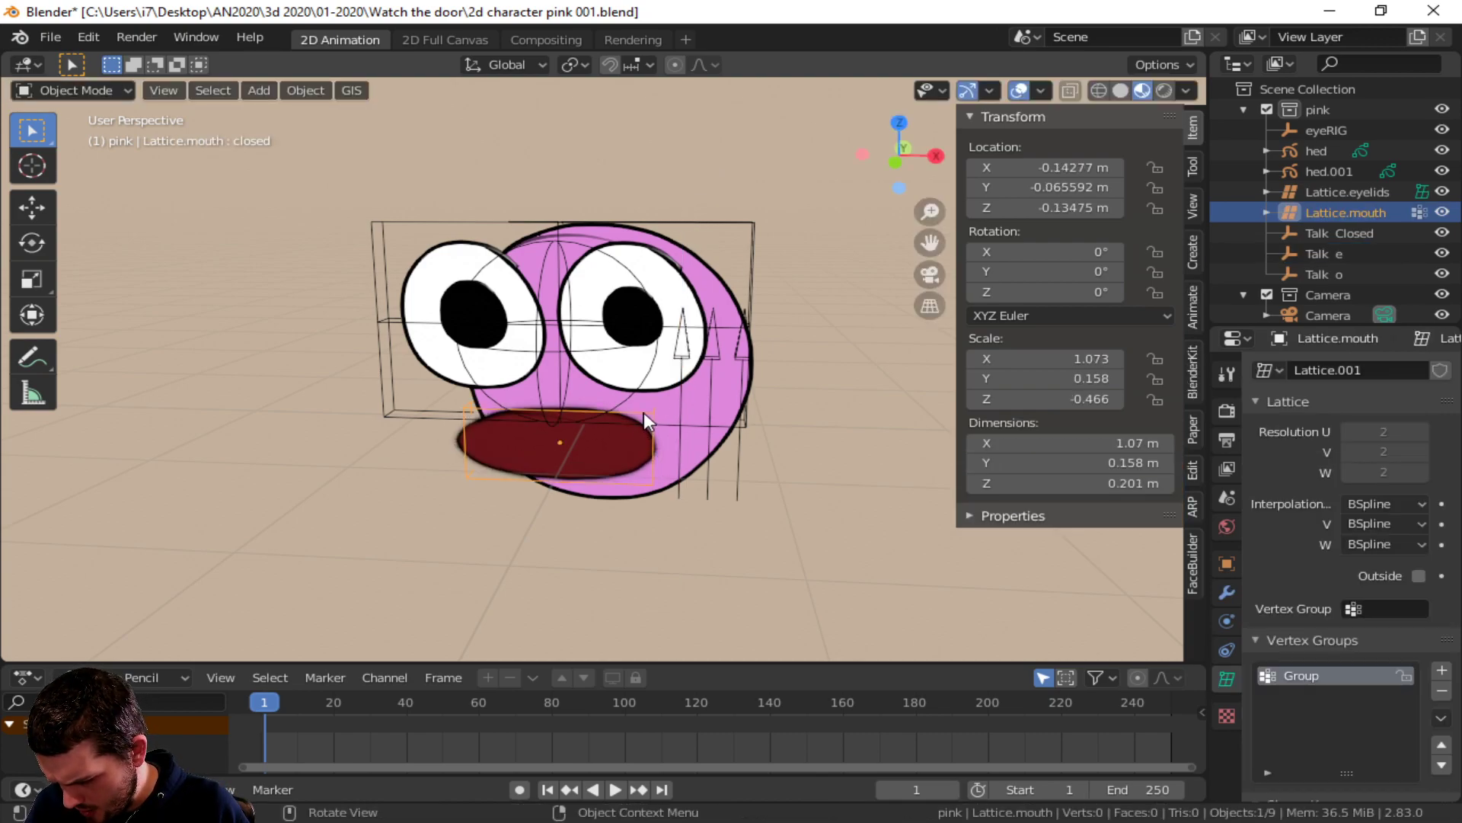
{"action": "left_click", "coordinate": [643, 413]}
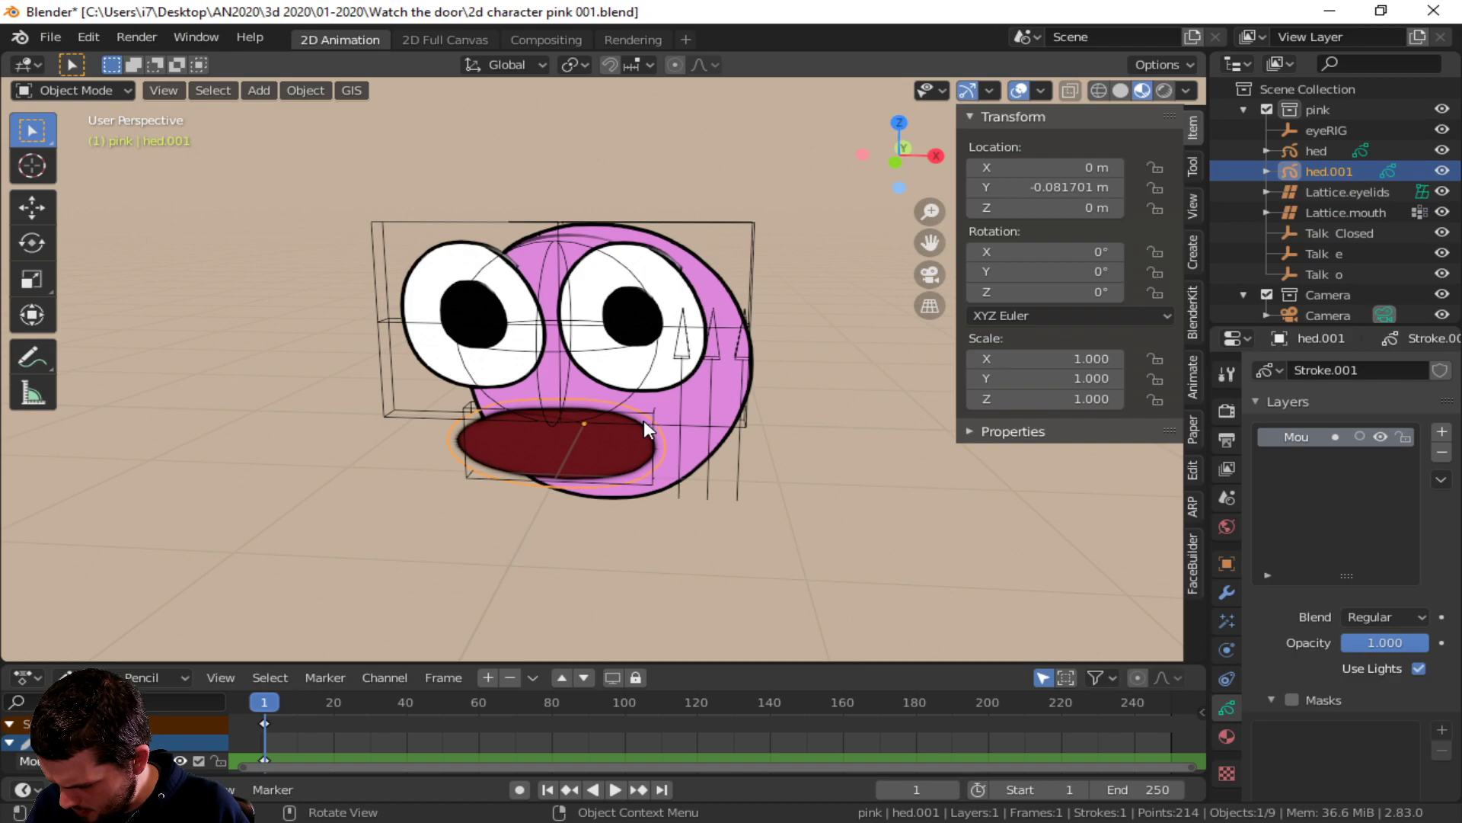
{"action": "left_click", "coordinate": [647, 420]}
{"action": "left_click", "coordinate": [649, 423]}
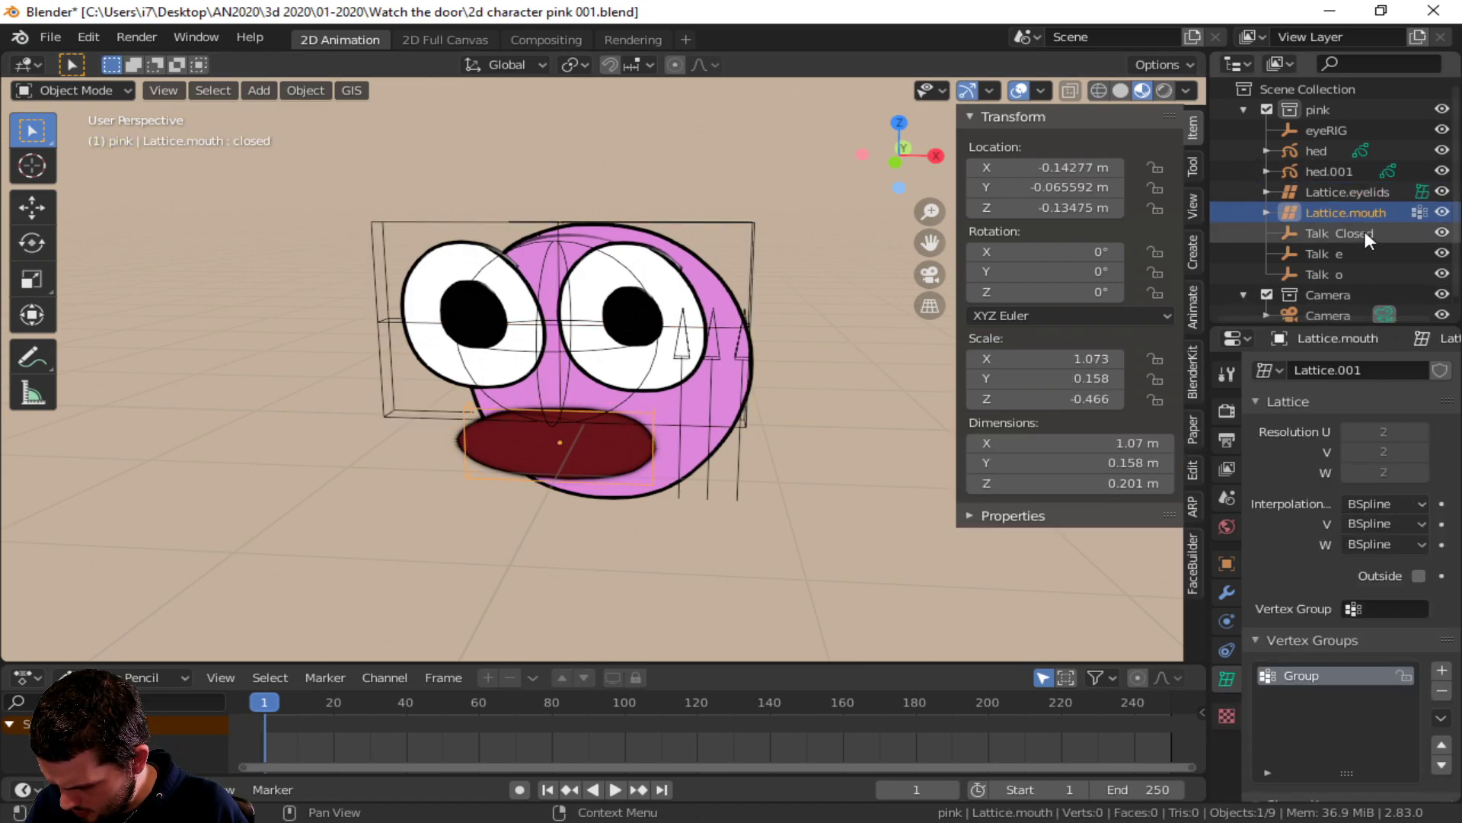
{"action": "scroll", "coordinate": [1332, 542], "scroll_direction": "down", "scroll_amount": 5}
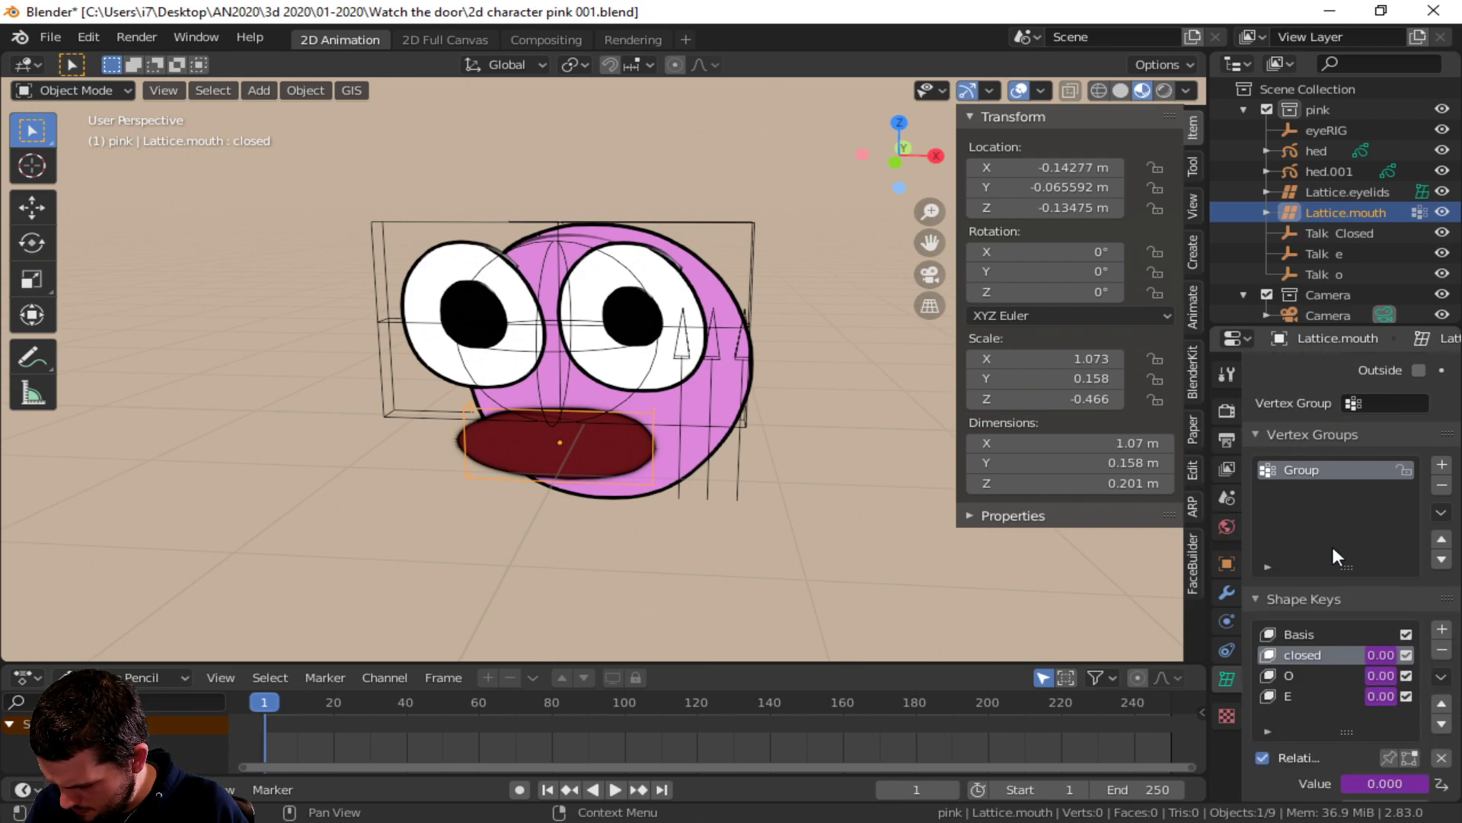
{"action": "scroll", "coordinate": [1318, 674], "scroll_direction": "down", "scroll_amount": 4}
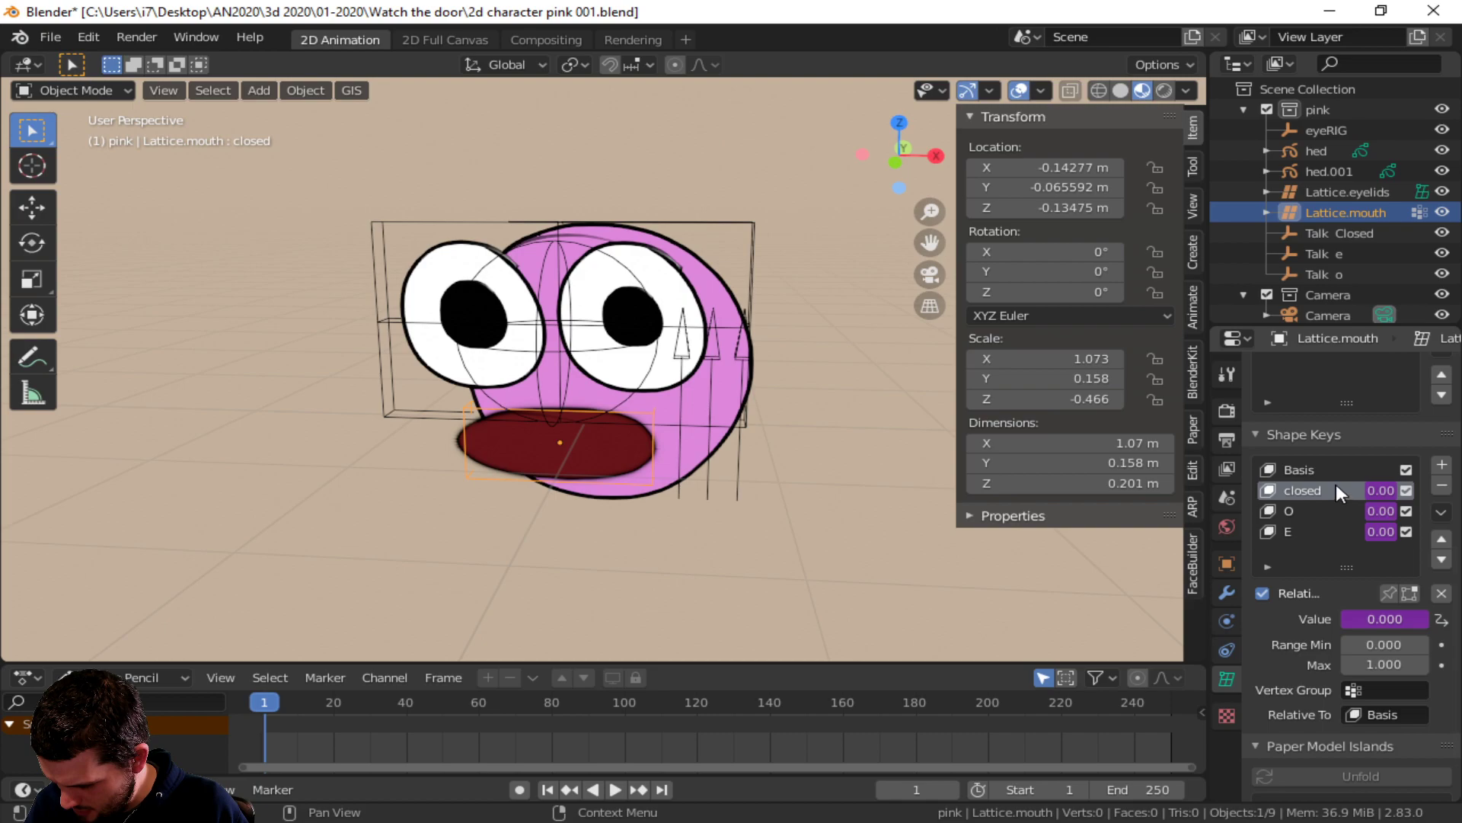
{"action": "left_click", "coordinate": [1304, 528]}
{"action": "right_click", "coordinate": [1370, 617]}
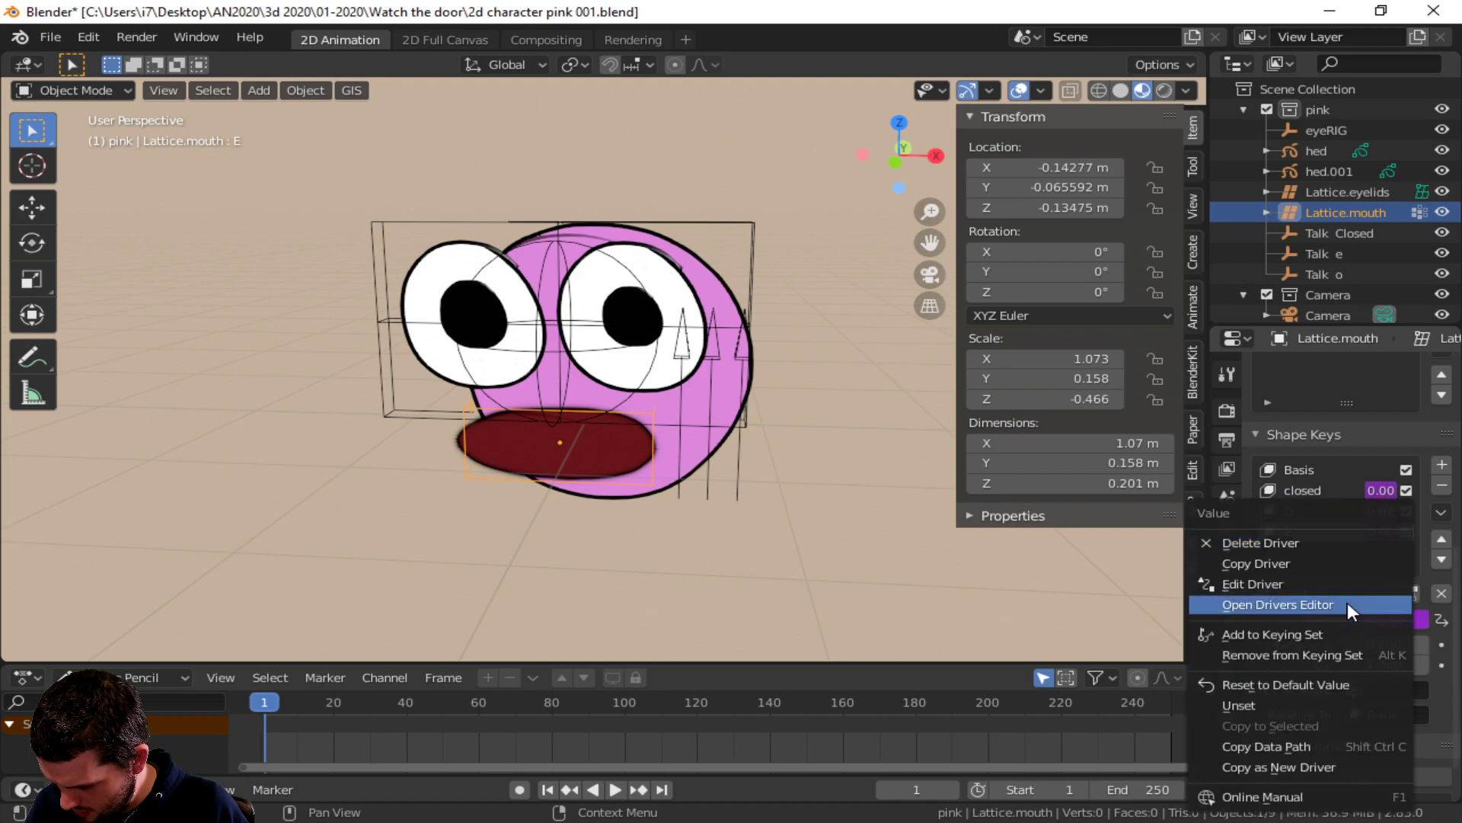
{"action": "left_click", "coordinate": [1275, 576]}
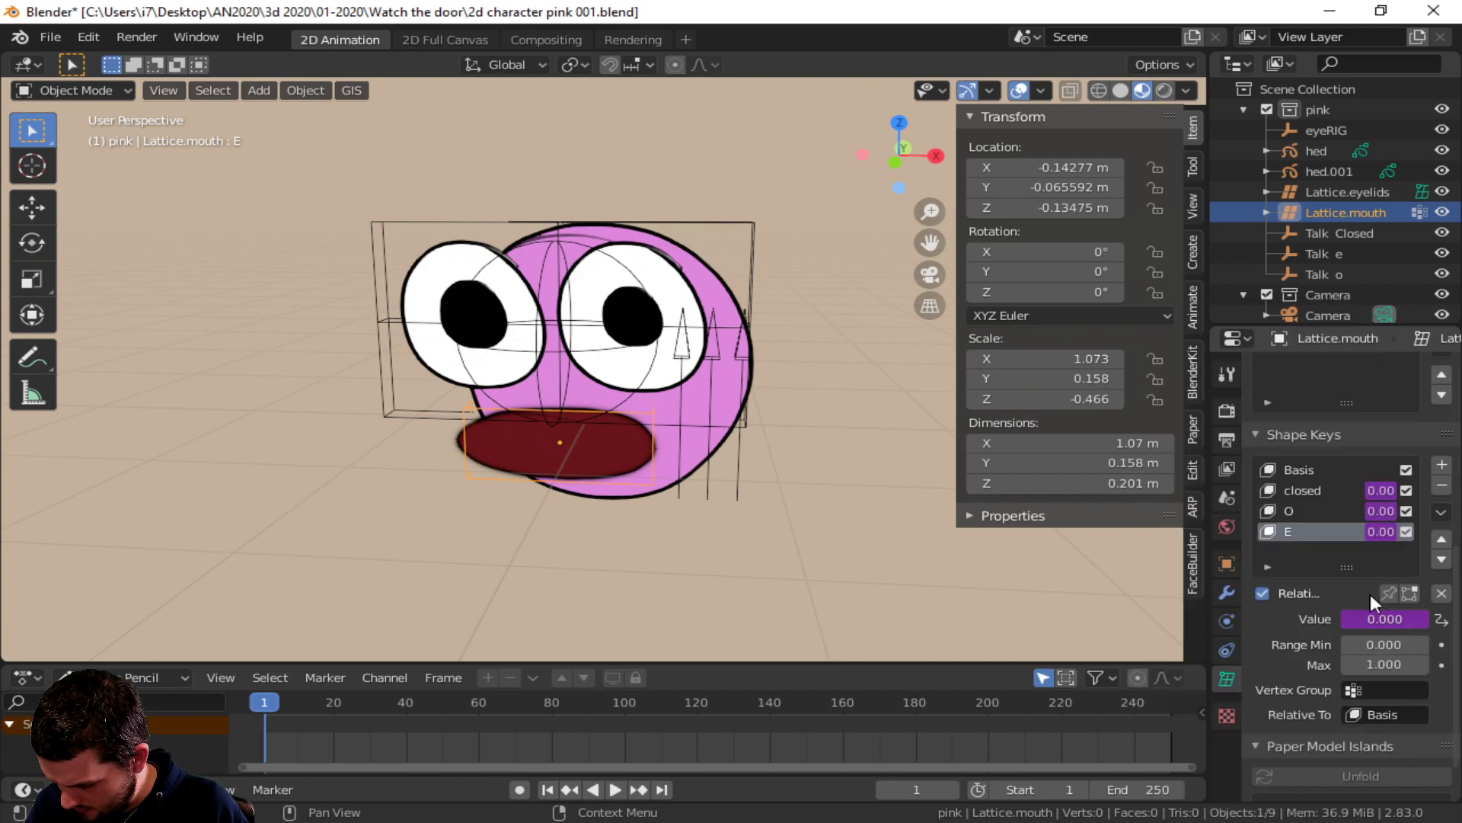
- Open the closed shape key's driver settings and enable Use Self
{"action": "left_click", "coordinate": [1304, 491]}
{"action": "right_click", "coordinate": [1375, 615]}
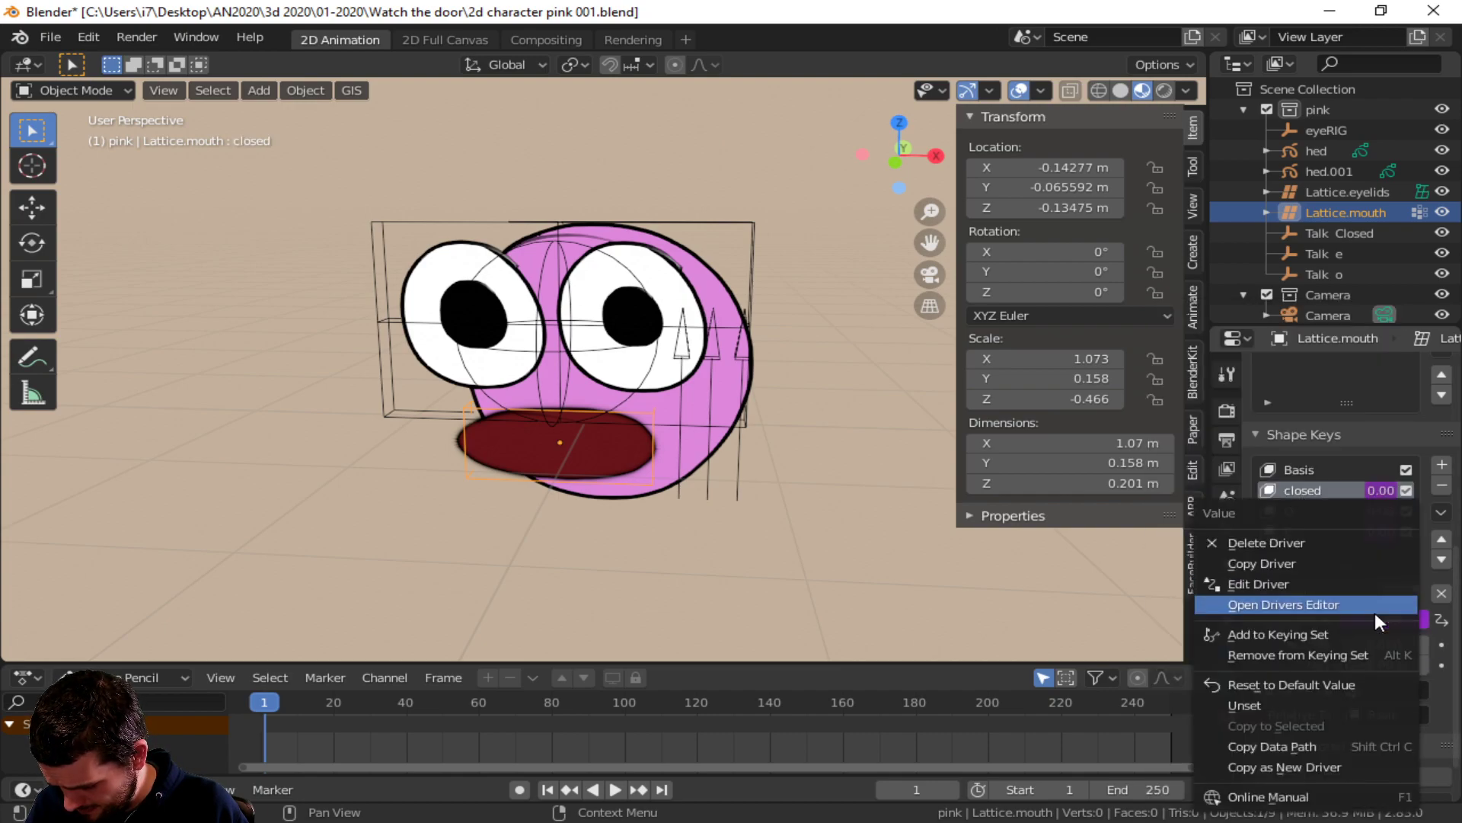
{"action": "left_click", "coordinate": [1284, 585]}
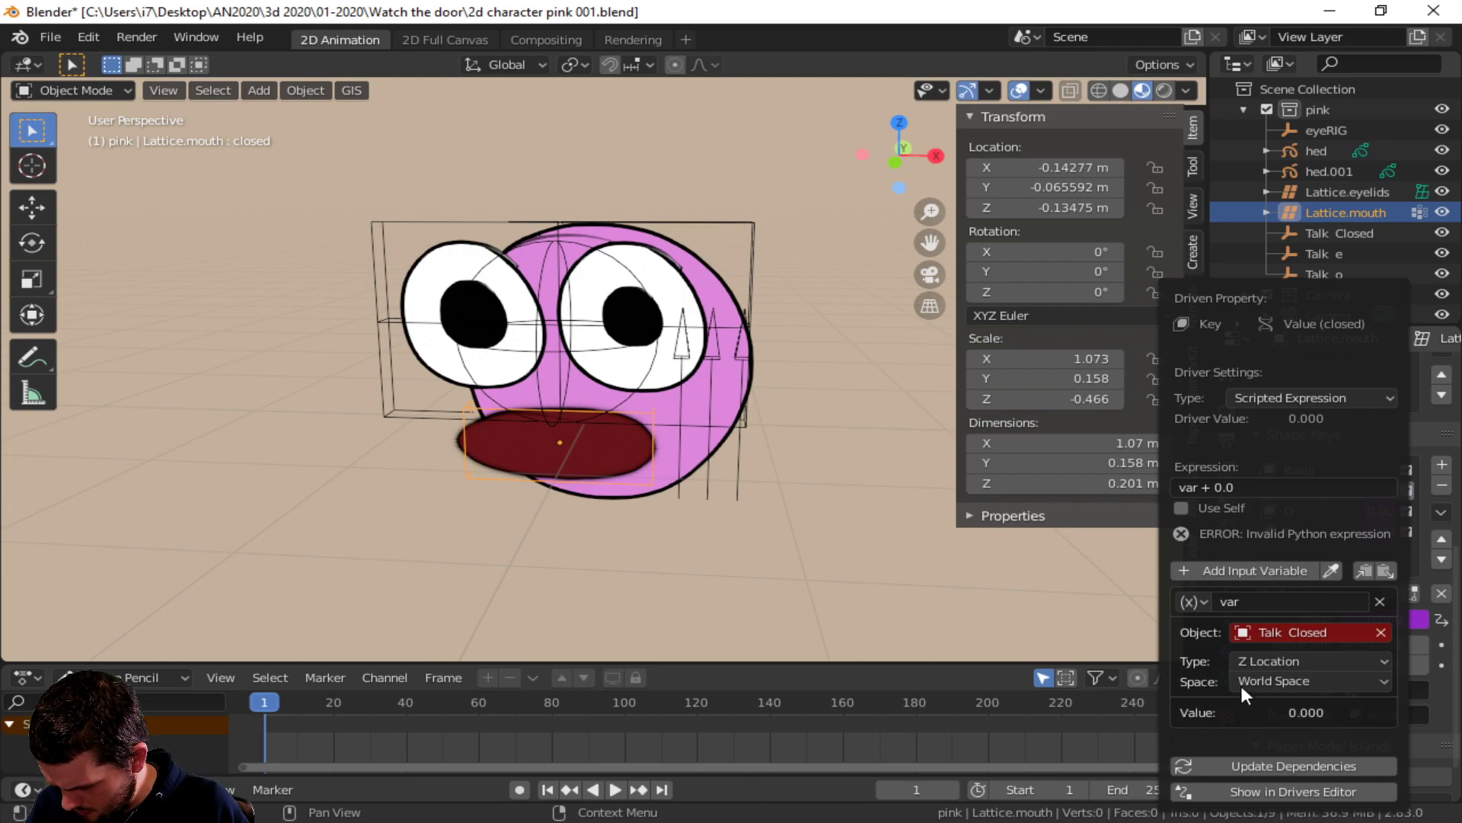
{"action": "left_click", "coordinate": [1181, 507]}
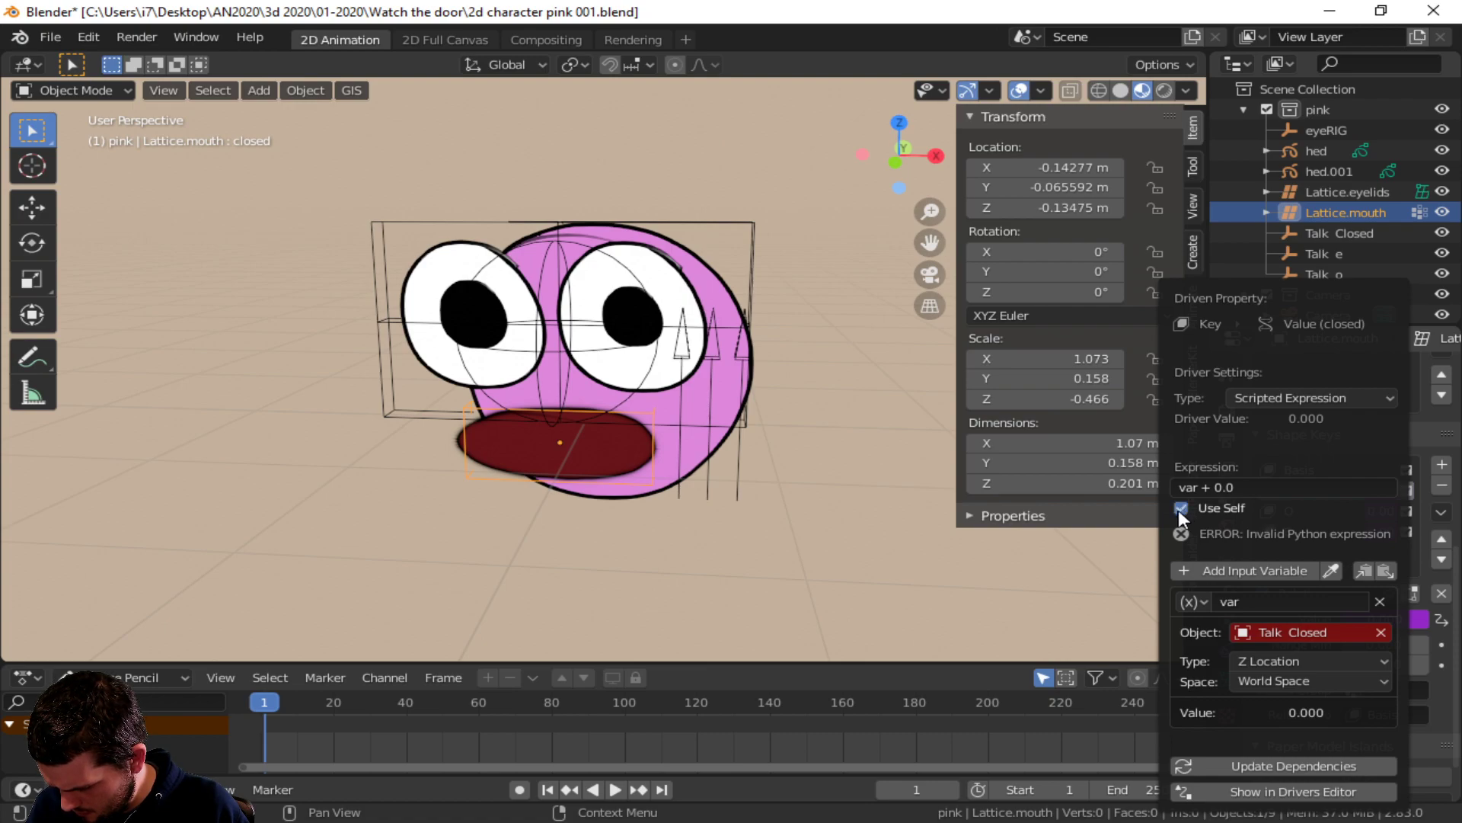
- Test the closed key's driver by moving the Talk Closed arrow along Z twice, cancelling both moves
{"action": "left_click", "coordinate": [739, 455]}
{"action": "key", "text": "g"}
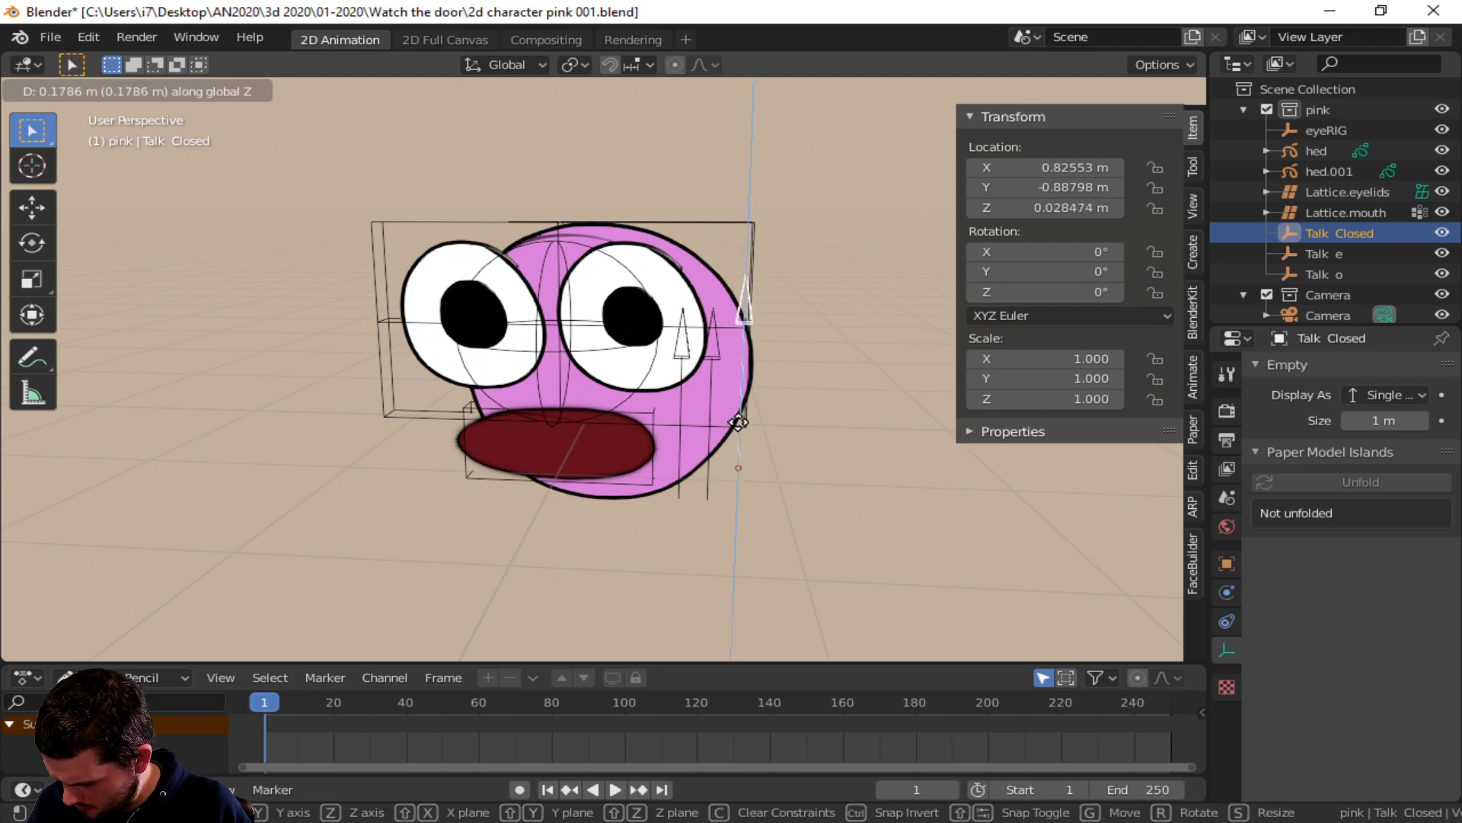
{"action": "key", "text": "Escape"}
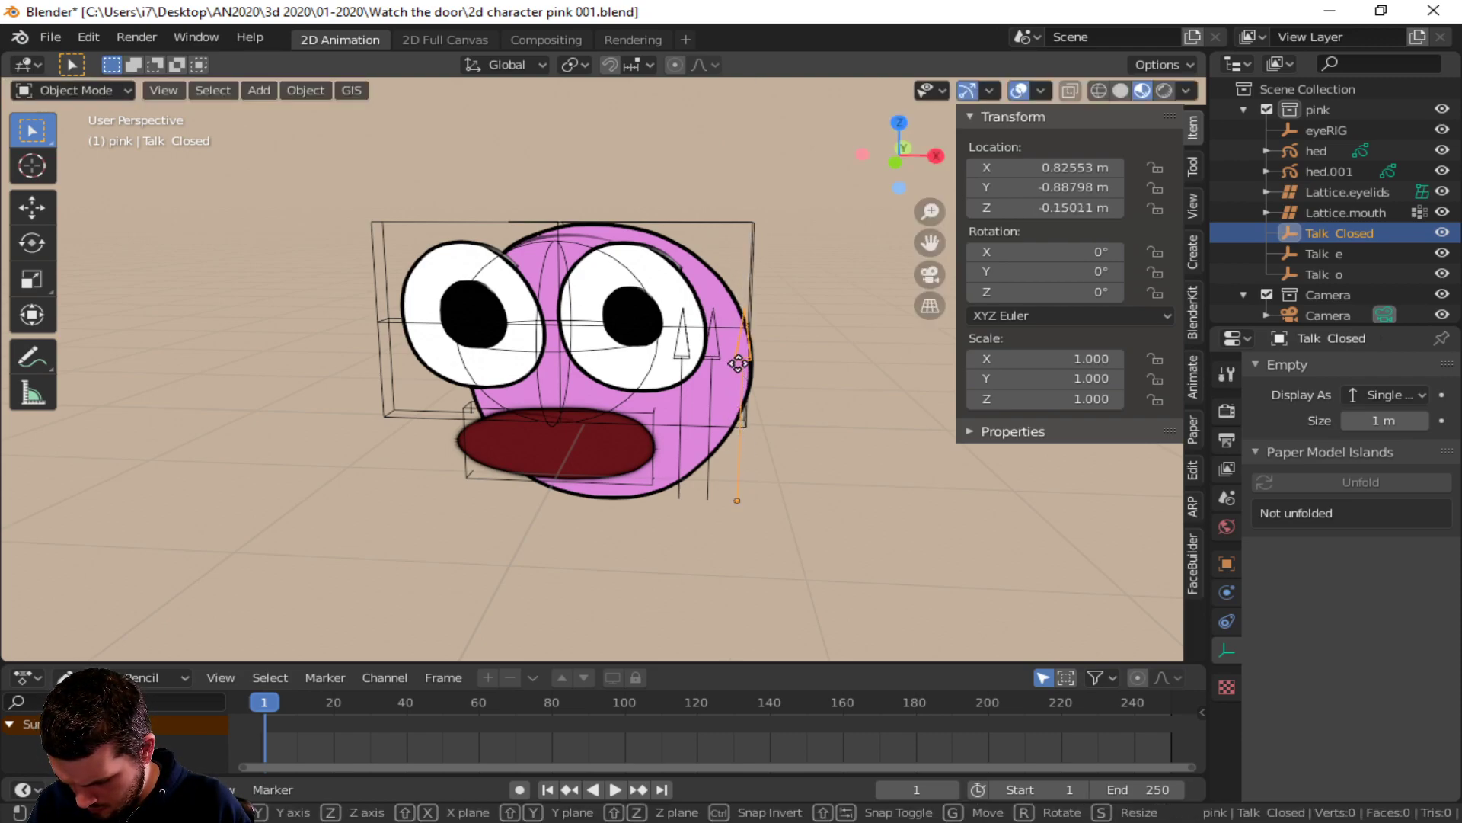
{"action": "key", "text": "g"}
{"action": "key", "text": "z"}
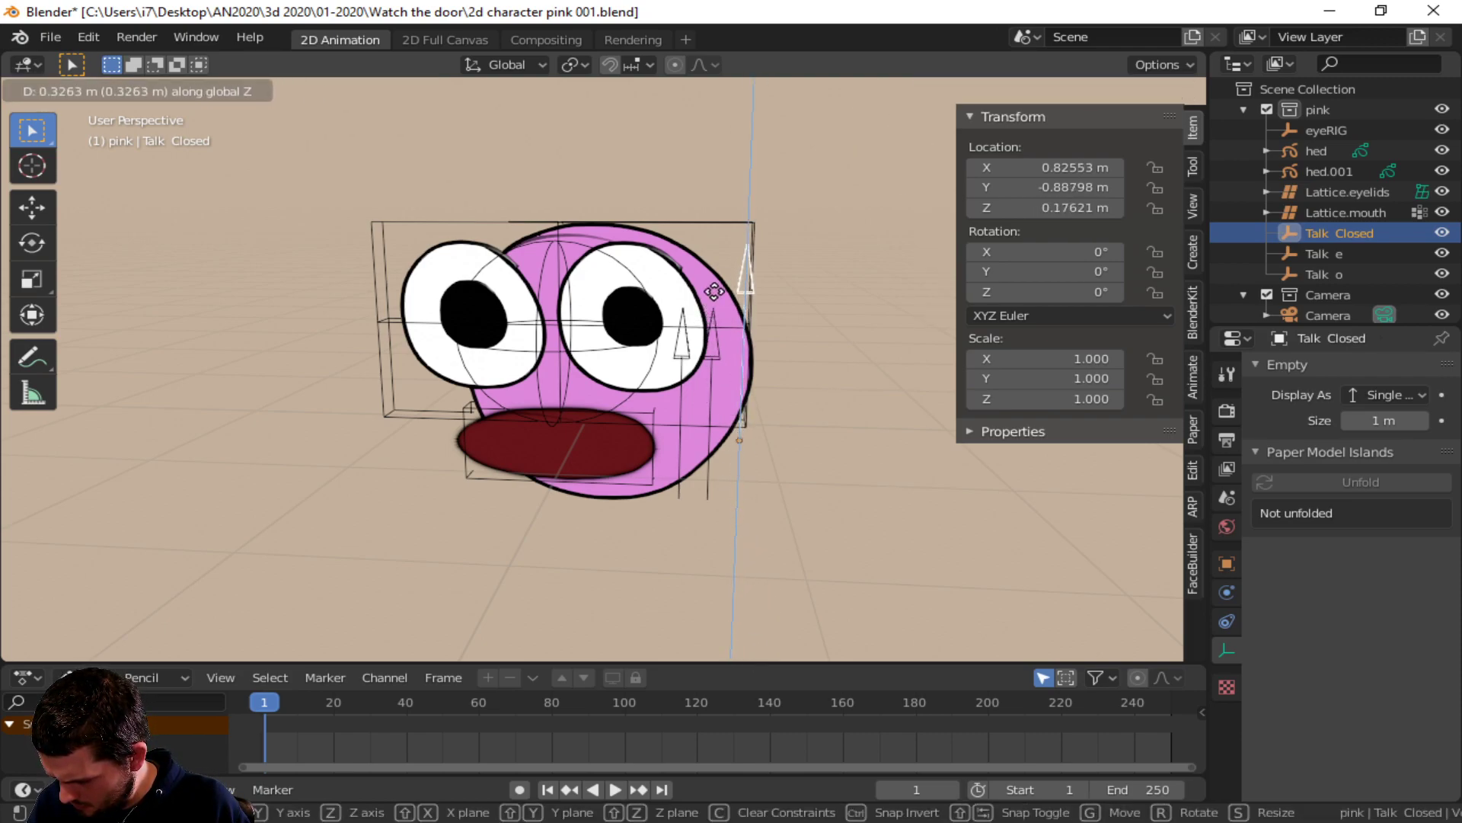
{"action": "key", "text": "Escape"}
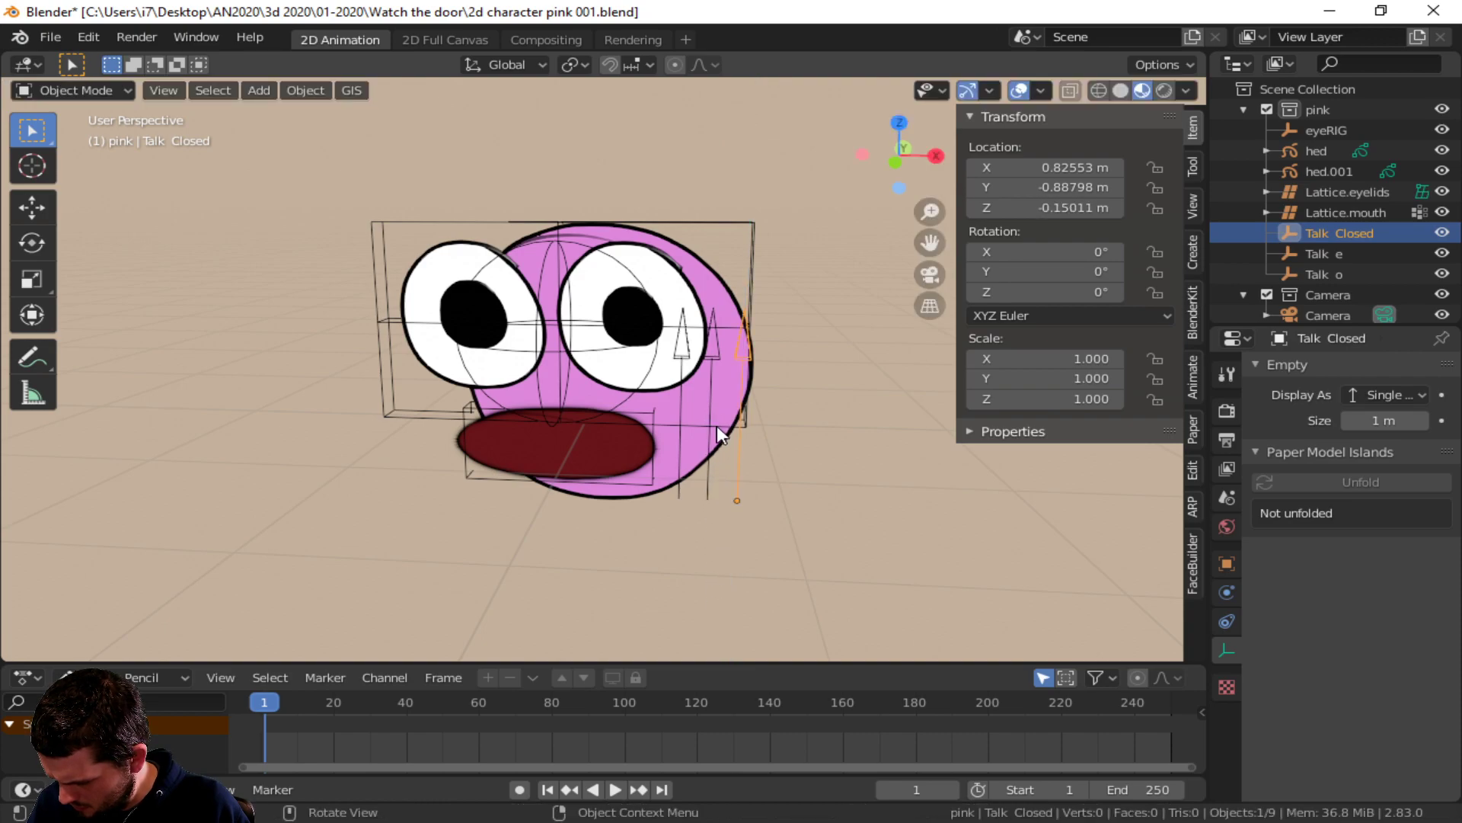
- Reselect the mouth lattice and check its shape key list
{"action": "left_click", "coordinate": [584, 481]}
{"action": "left_click", "coordinate": [591, 457]}
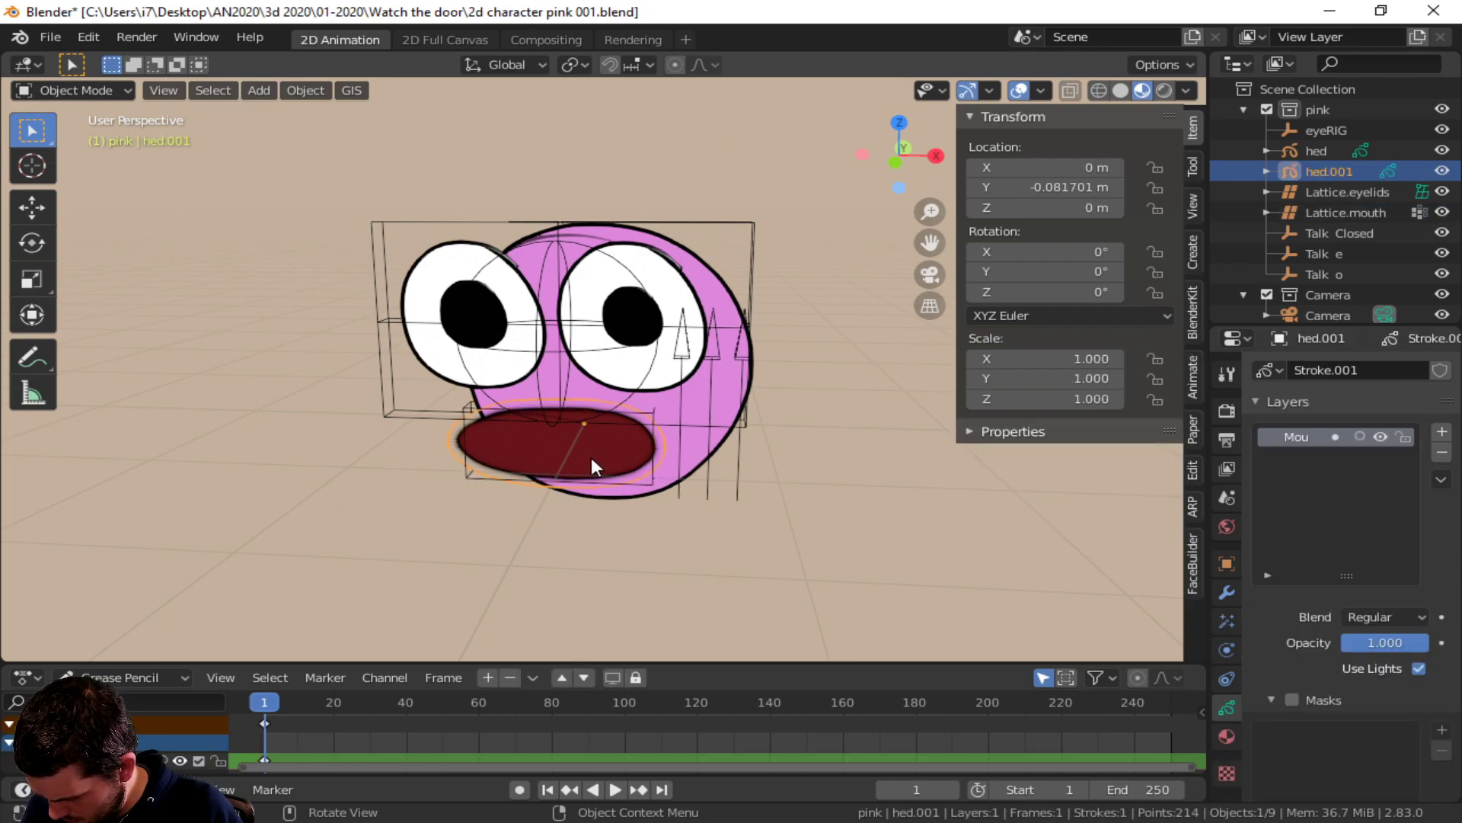
{"action": "left_click", "coordinate": [591, 457]}
{"action": "scroll", "coordinate": [1318, 693], "scroll_direction": "down", "scroll_amount": 5}
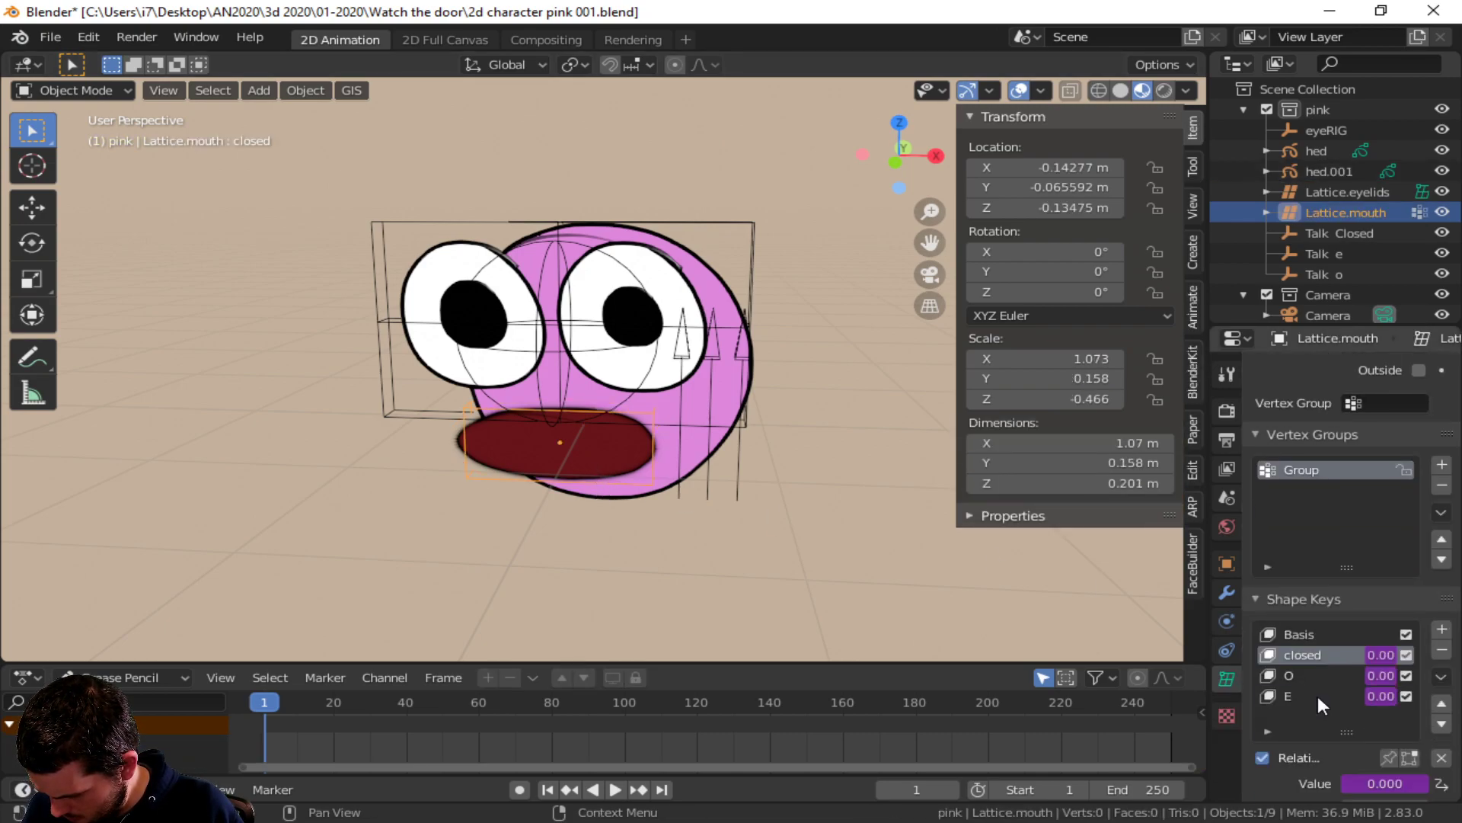
{"action": "scroll", "coordinate": [1313, 681], "scroll_direction": "down", "scroll_amount": 3}
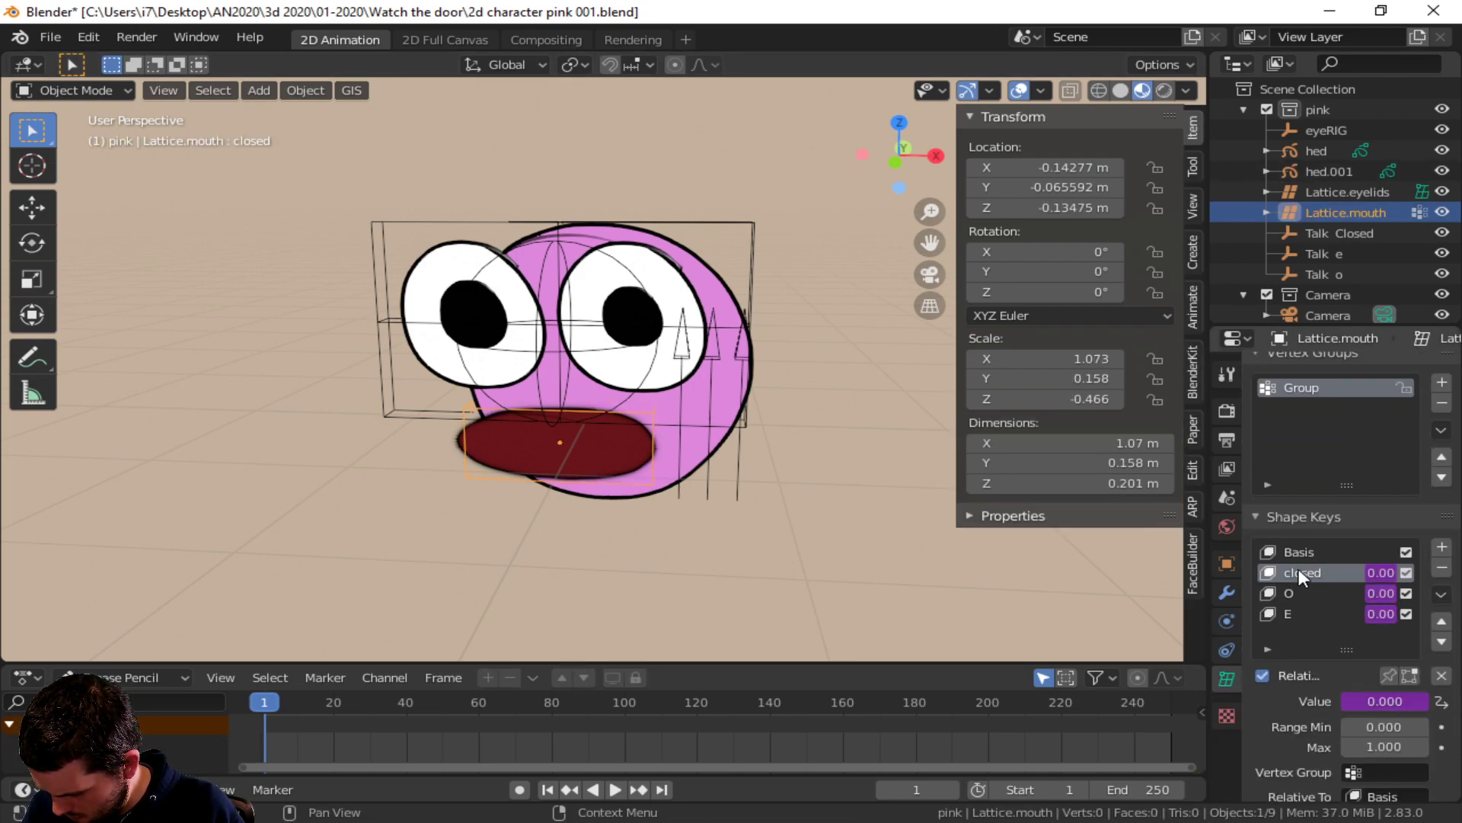
- Delete the Talk Closed arrow and duplicate the Talk o arrow, placing the copy about 0.13 m further along X
{"action": "left_click", "coordinate": [738, 354]}
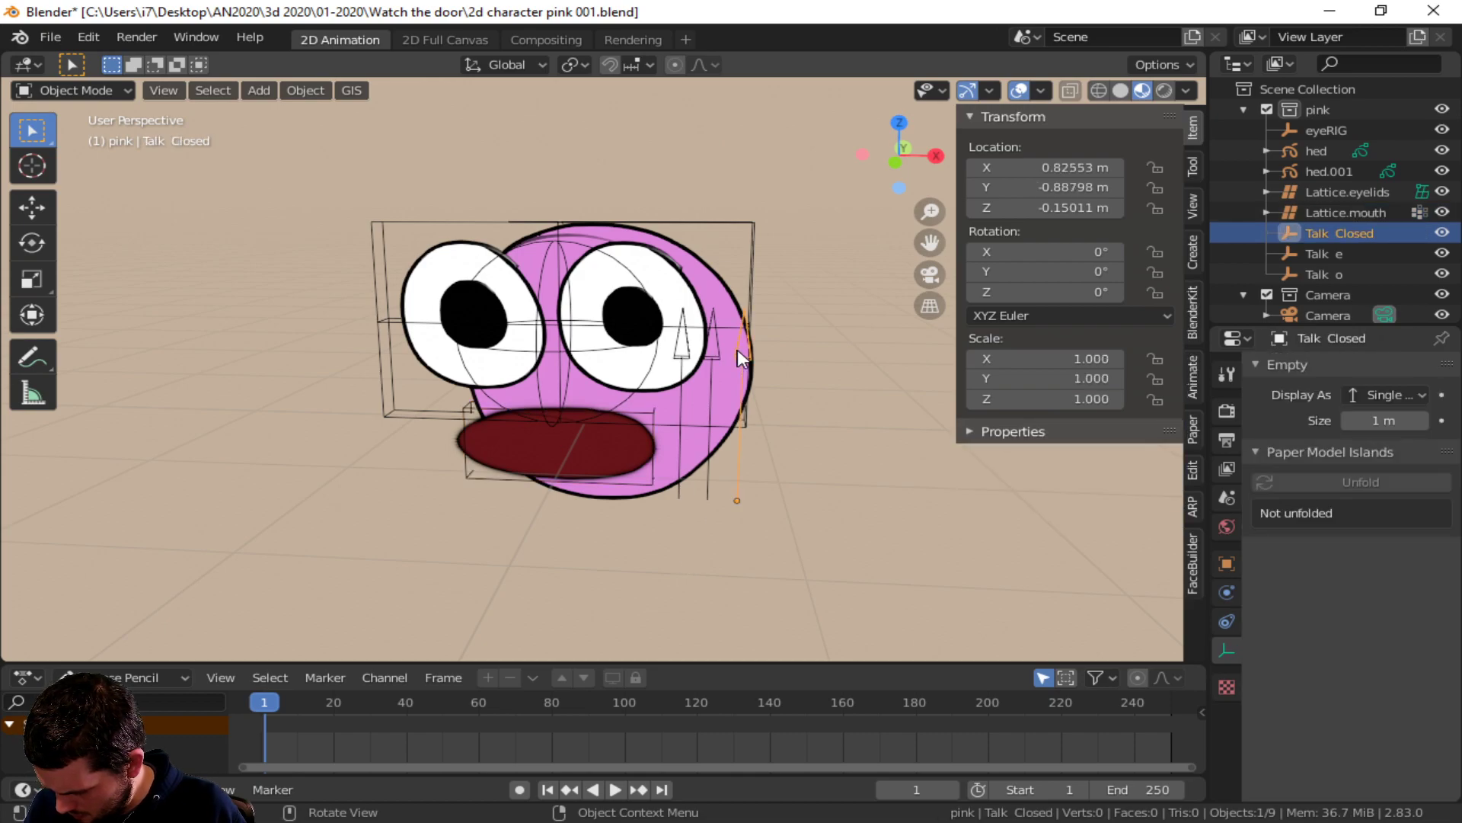
{"action": "key", "text": "Delete"}
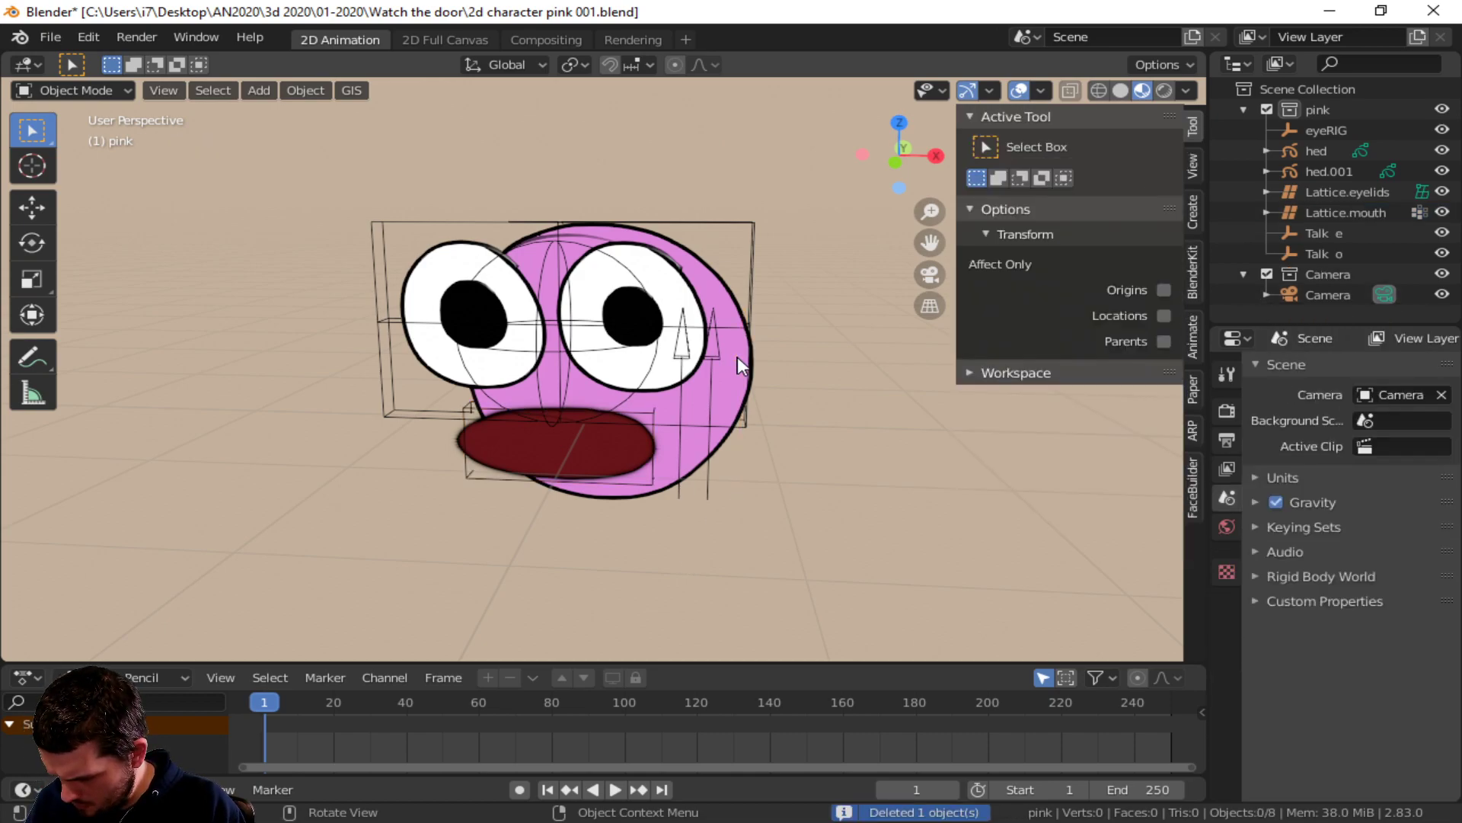
{"action": "left_click", "coordinate": [712, 349]}
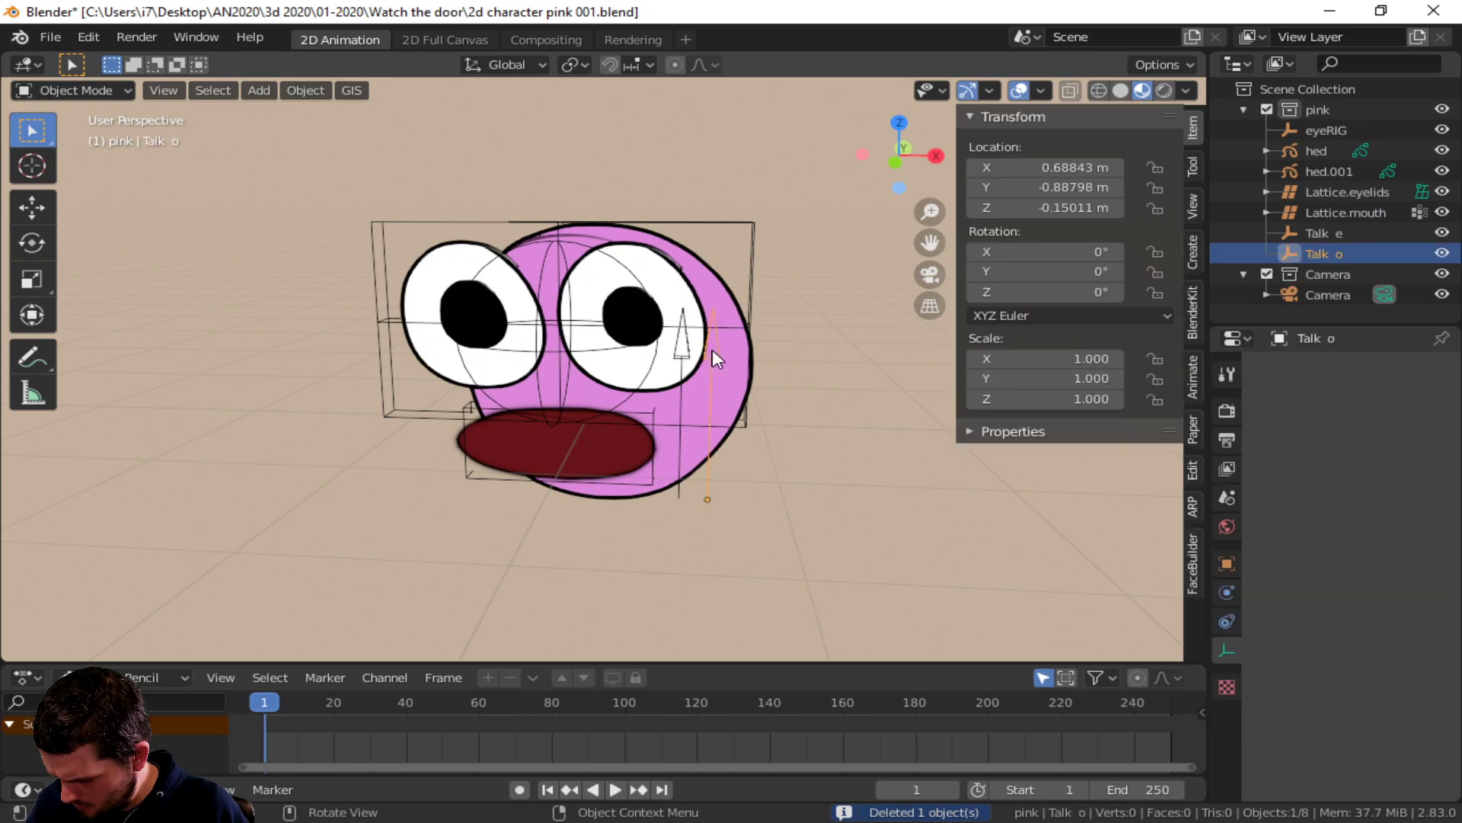
{"action": "key", "text": "shift+d"}
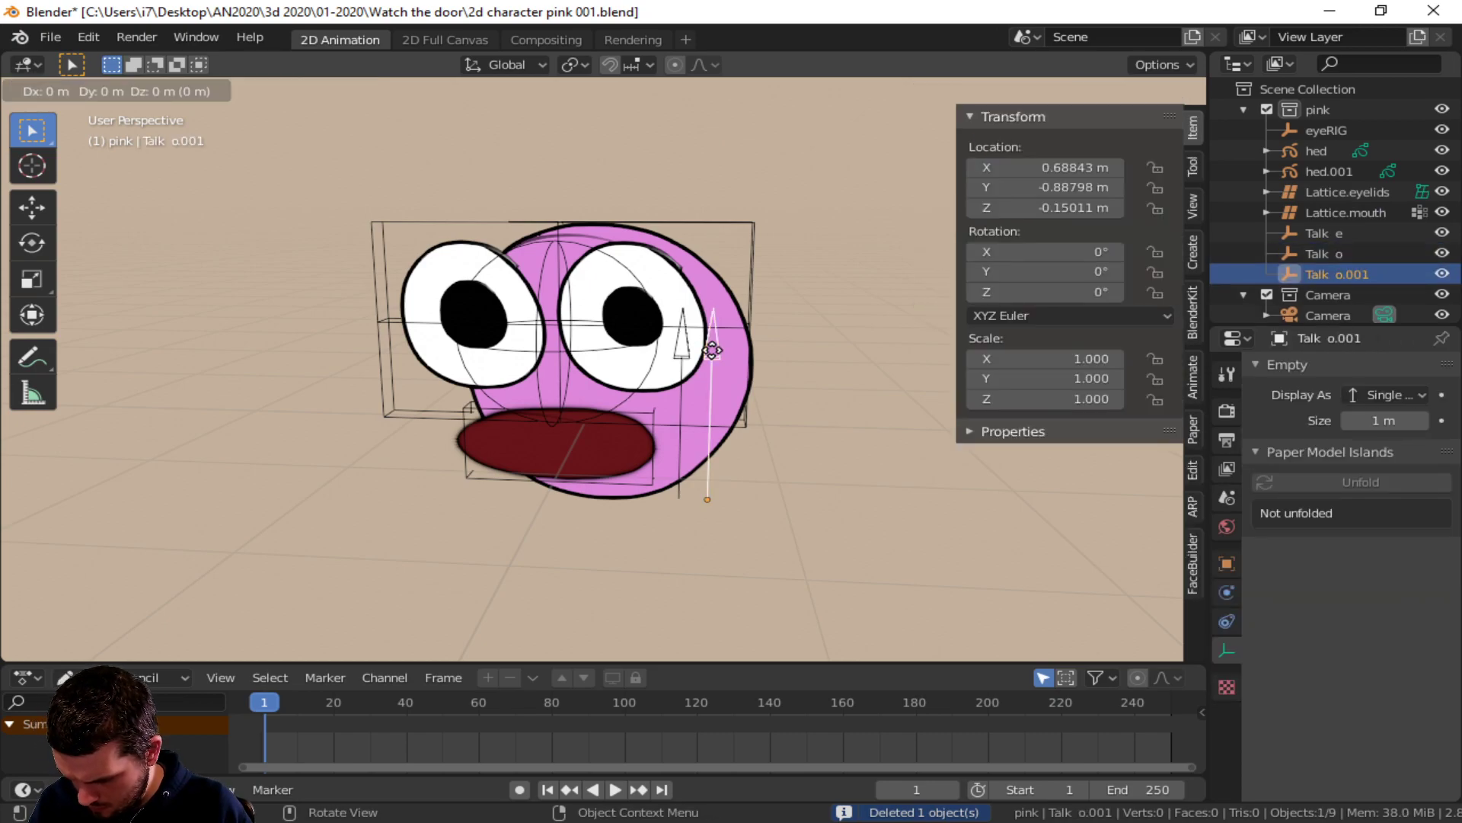
{"action": "key", "text": "x"}
{"action": "left_click", "coordinate": [739, 350]}
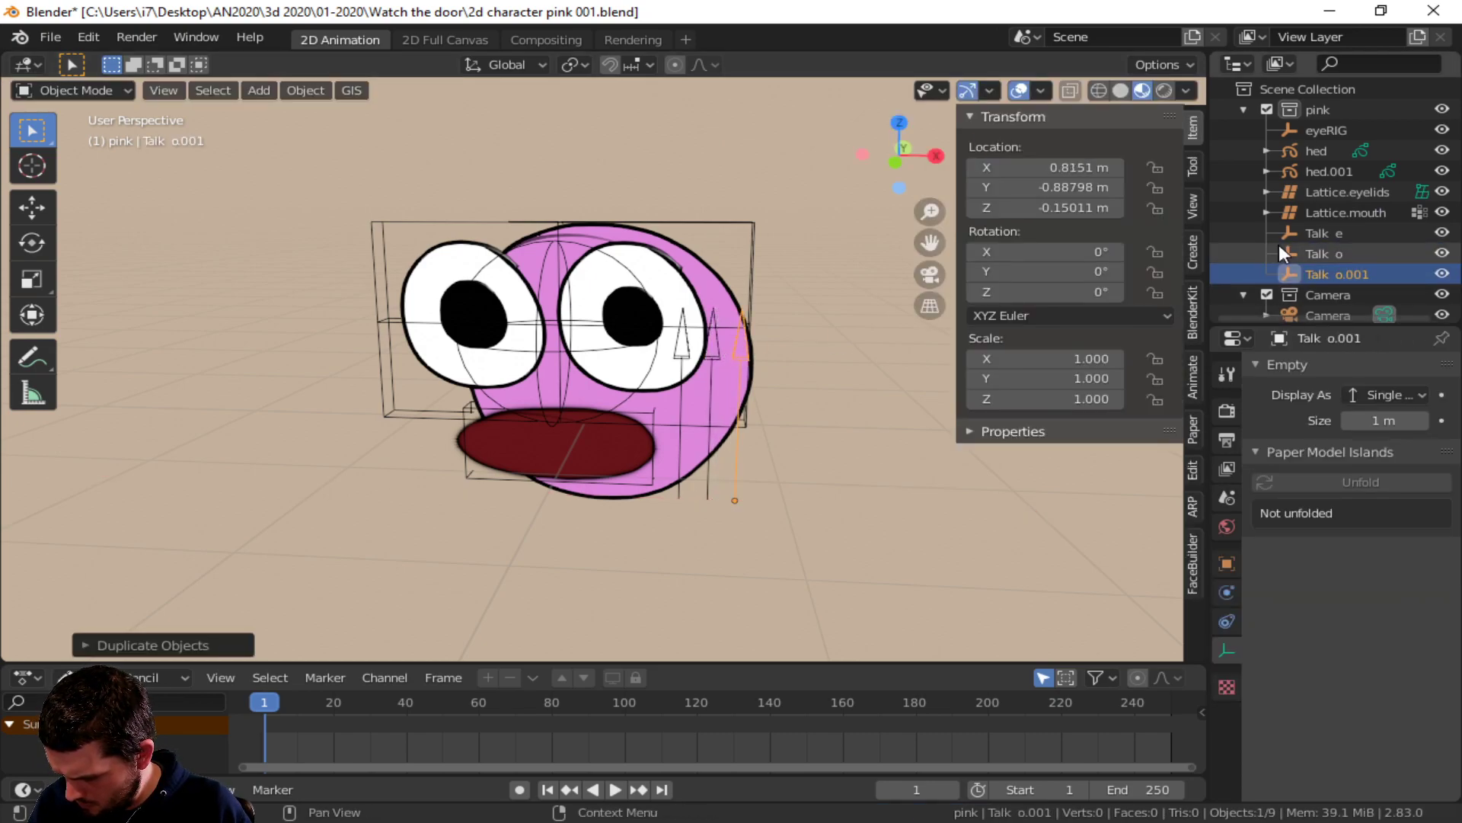
- Rename the duplicated arrow empty as Talk Clo
{"action": "double_click", "coordinate": [1333, 274]}
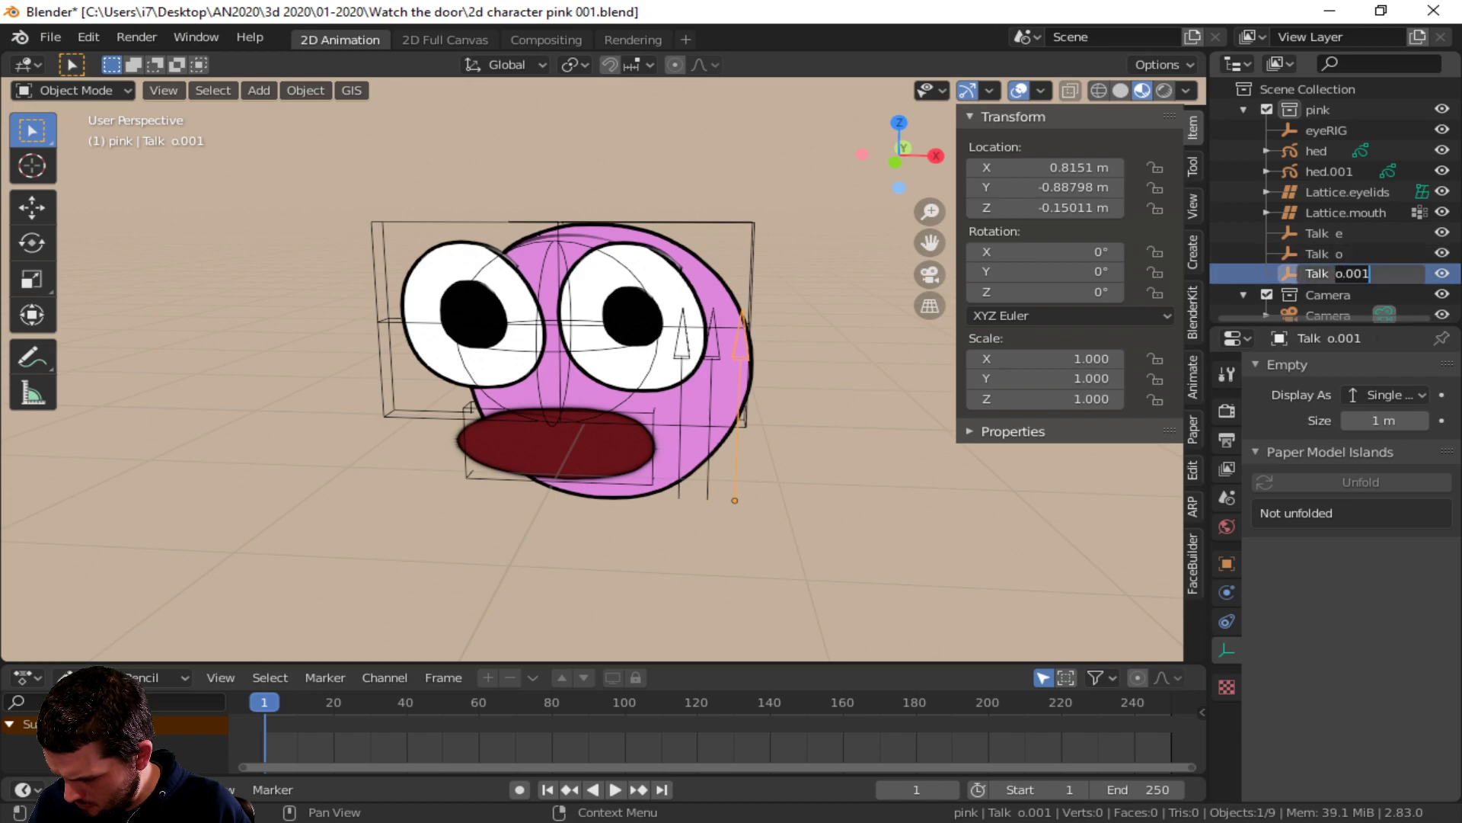
{"action": "type", "text": "Clo"}
{"action": "key", "text": "Return"}
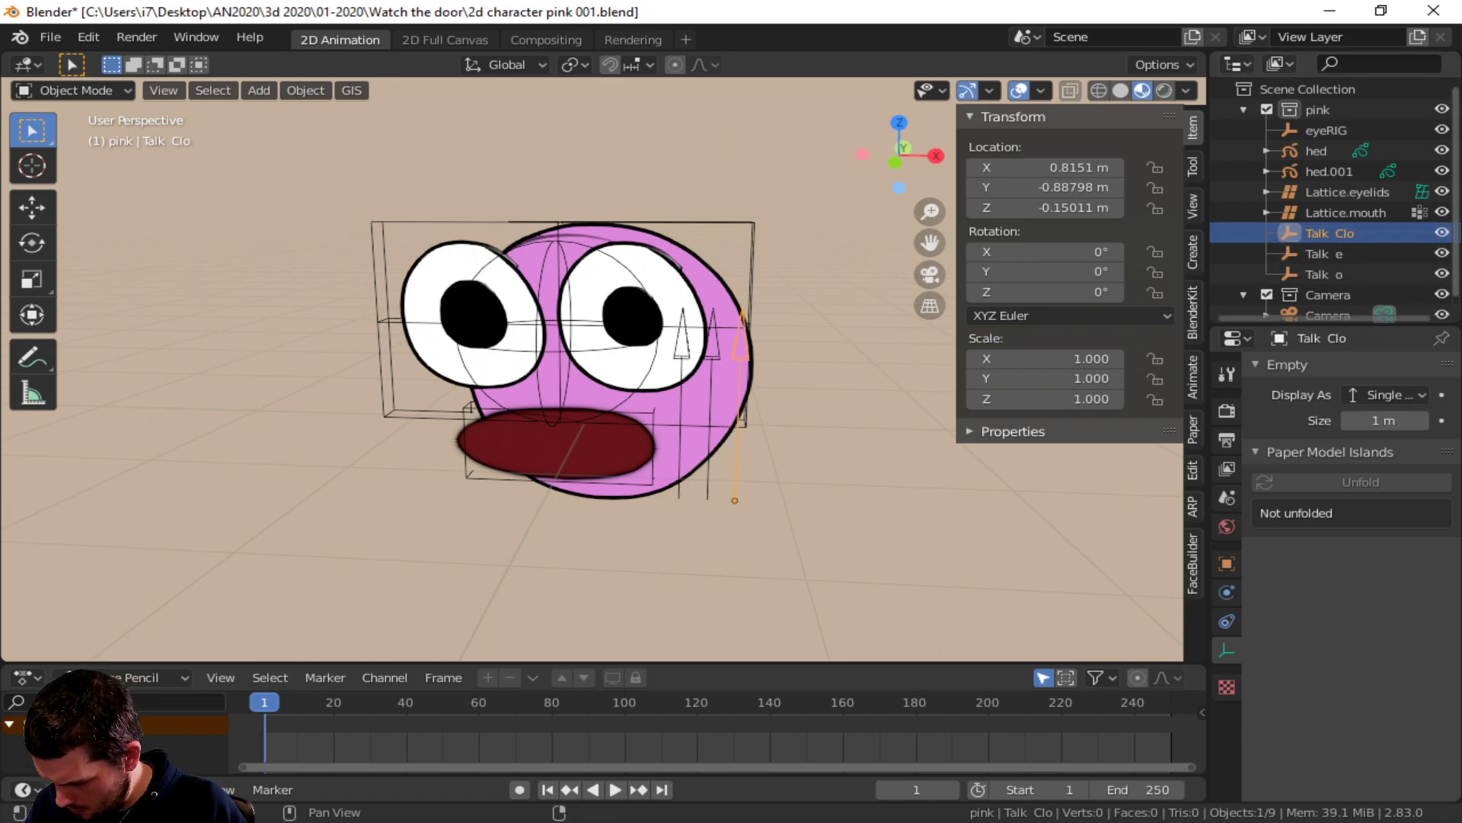
- Set the driver variable of the mouth lattice's closed shape key to the Talk Clo object in Local Space
{"action": "left_click", "coordinate": [660, 486]}
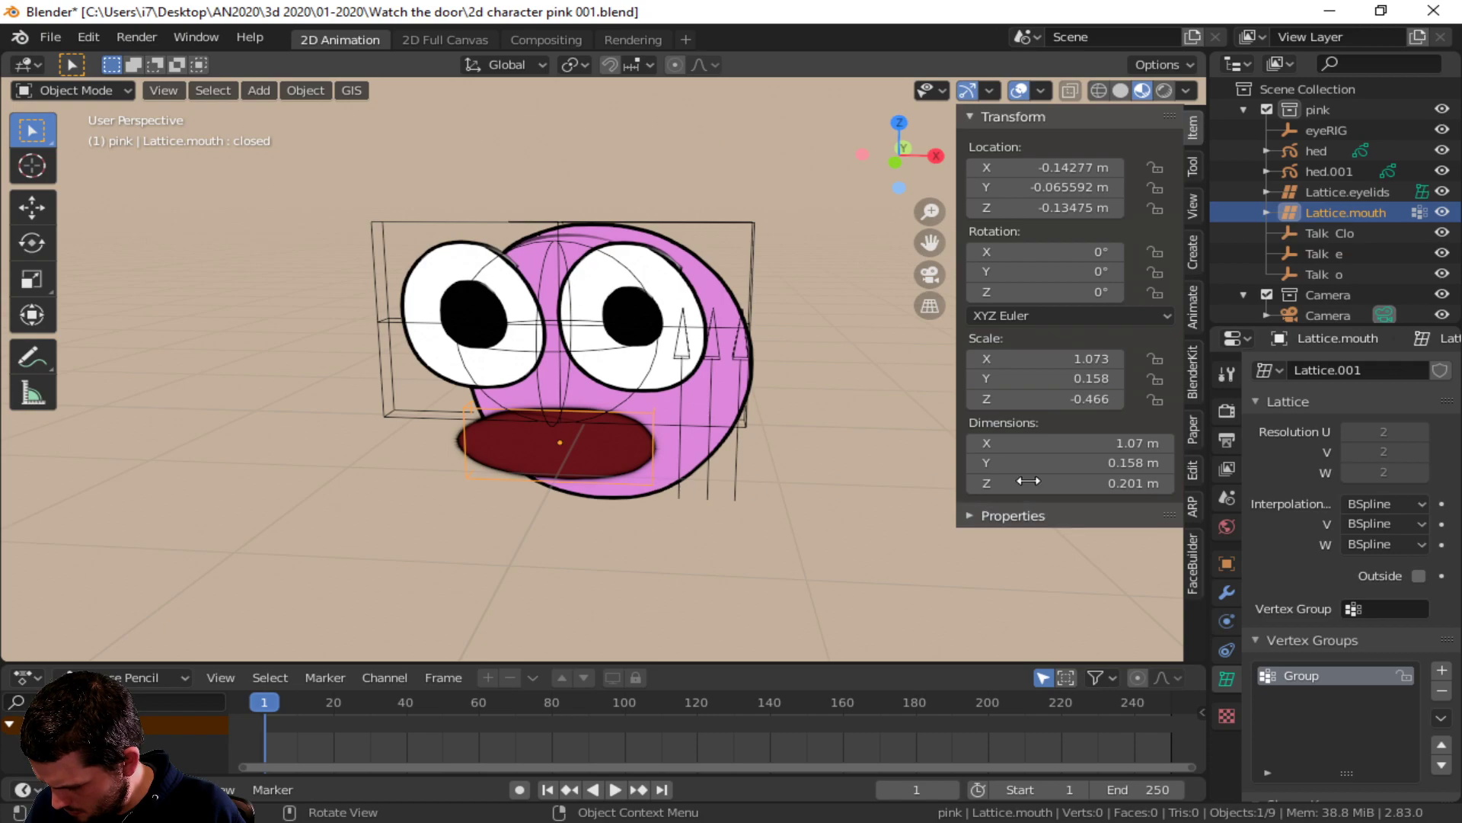
{"action": "scroll", "coordinate": [1297, 630], "scroll_direction": "down", "scroll_amount": 8}
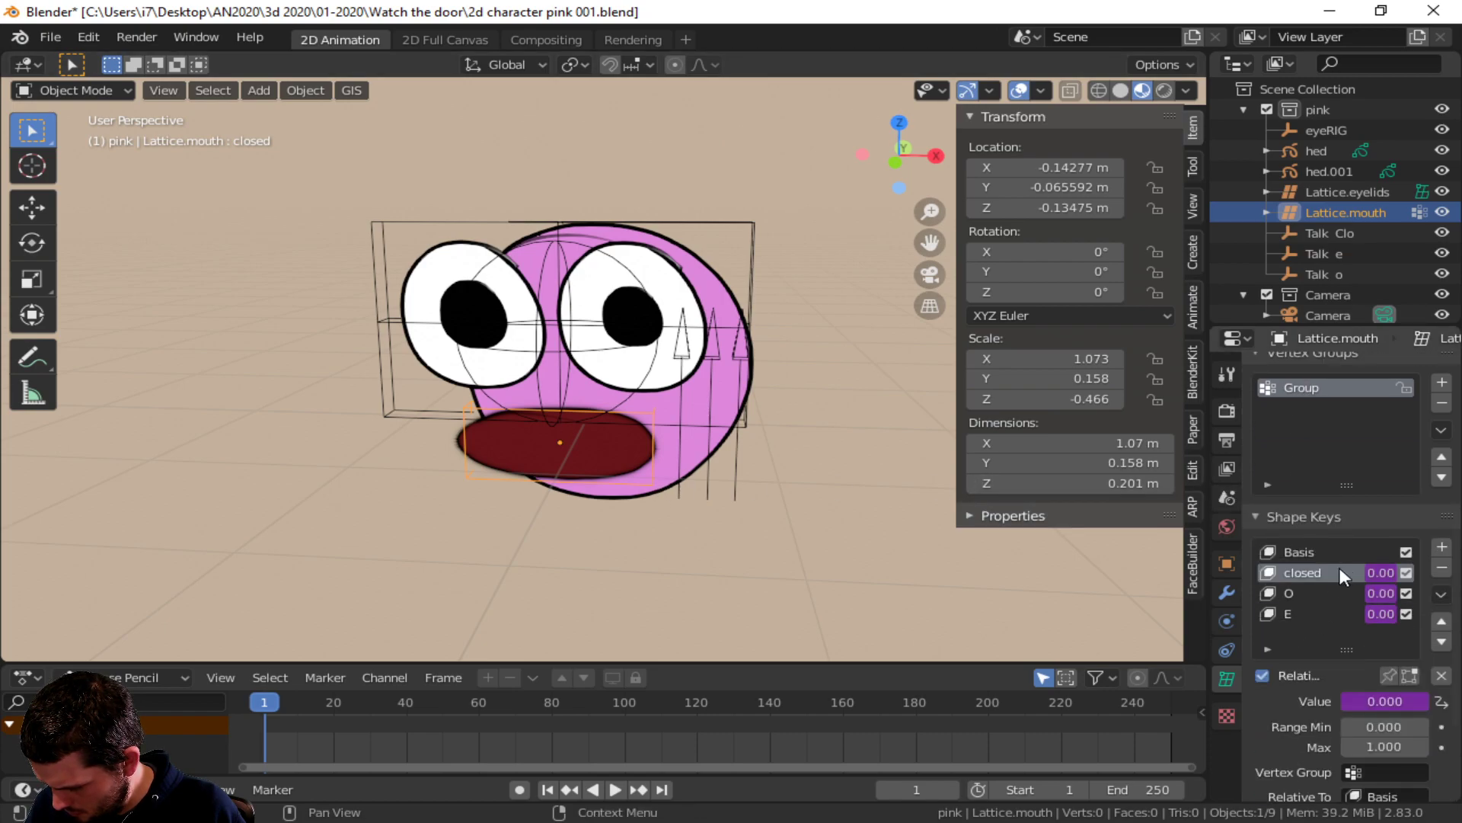
{"action": "scroll", "coordinate": [1347, 653], "scroll_direction": "down", "scroll_amount": 3}
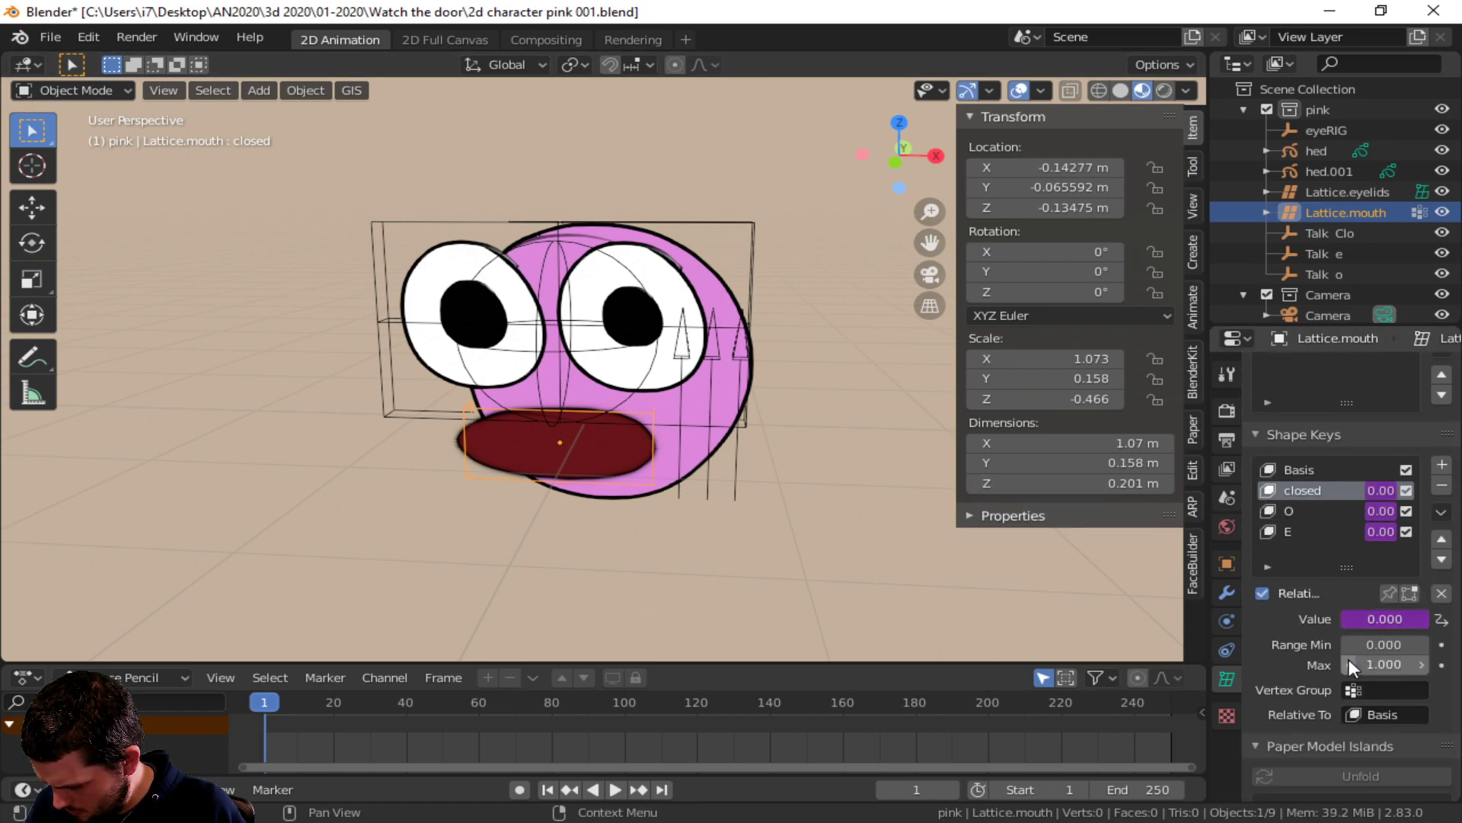
{"action": "right_click", "coordinate": [1382, 619]}
{"action": "left_click", "coordinate": [1347, 578]}
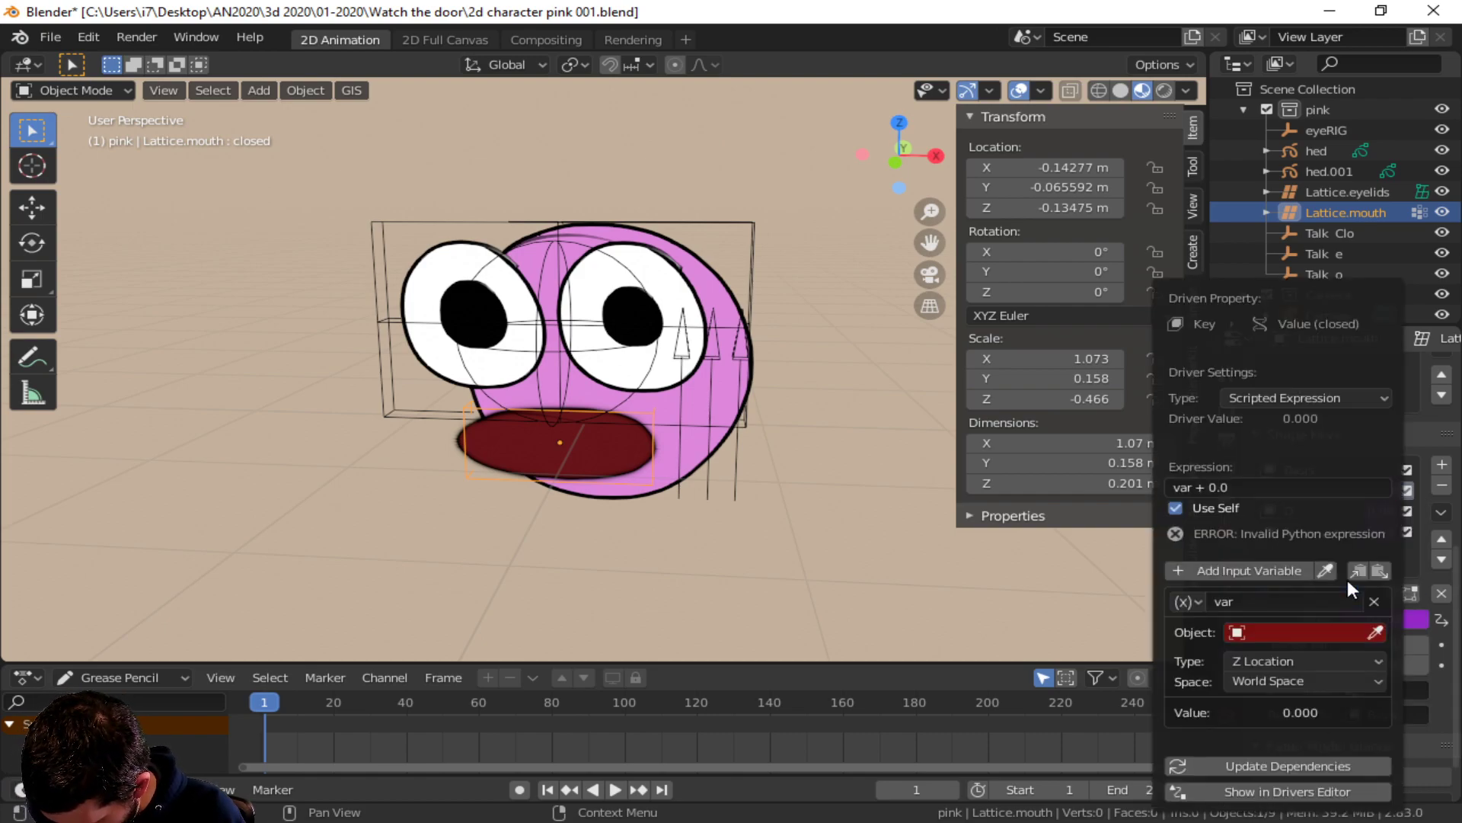
{"action": "left_click", "coordinate": [1315, 628]}
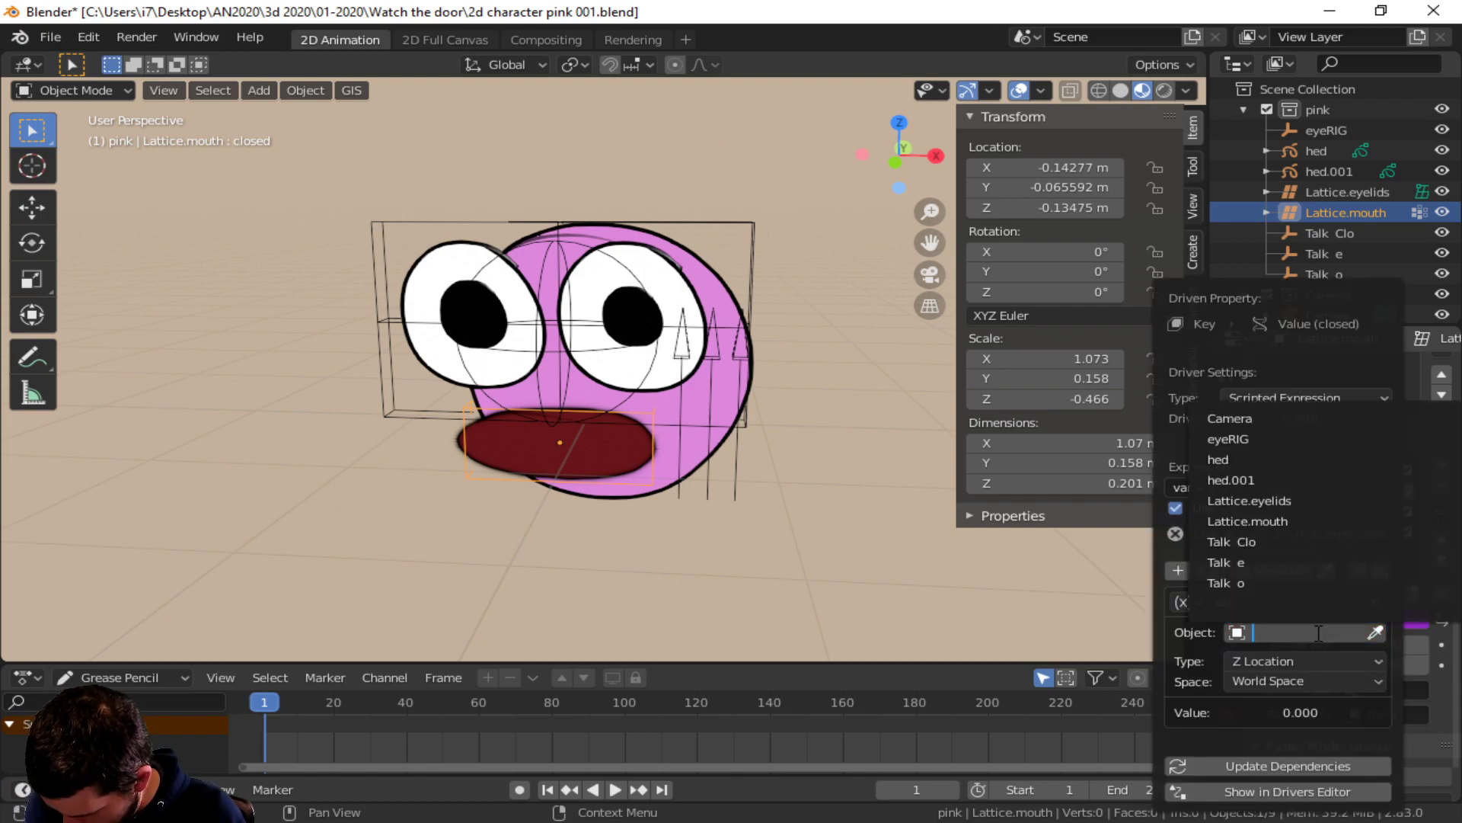
{"action": "left_click", "coordinate": [1269, 542]}
{"action": "left_click", "coordinate": [1301, 680]}
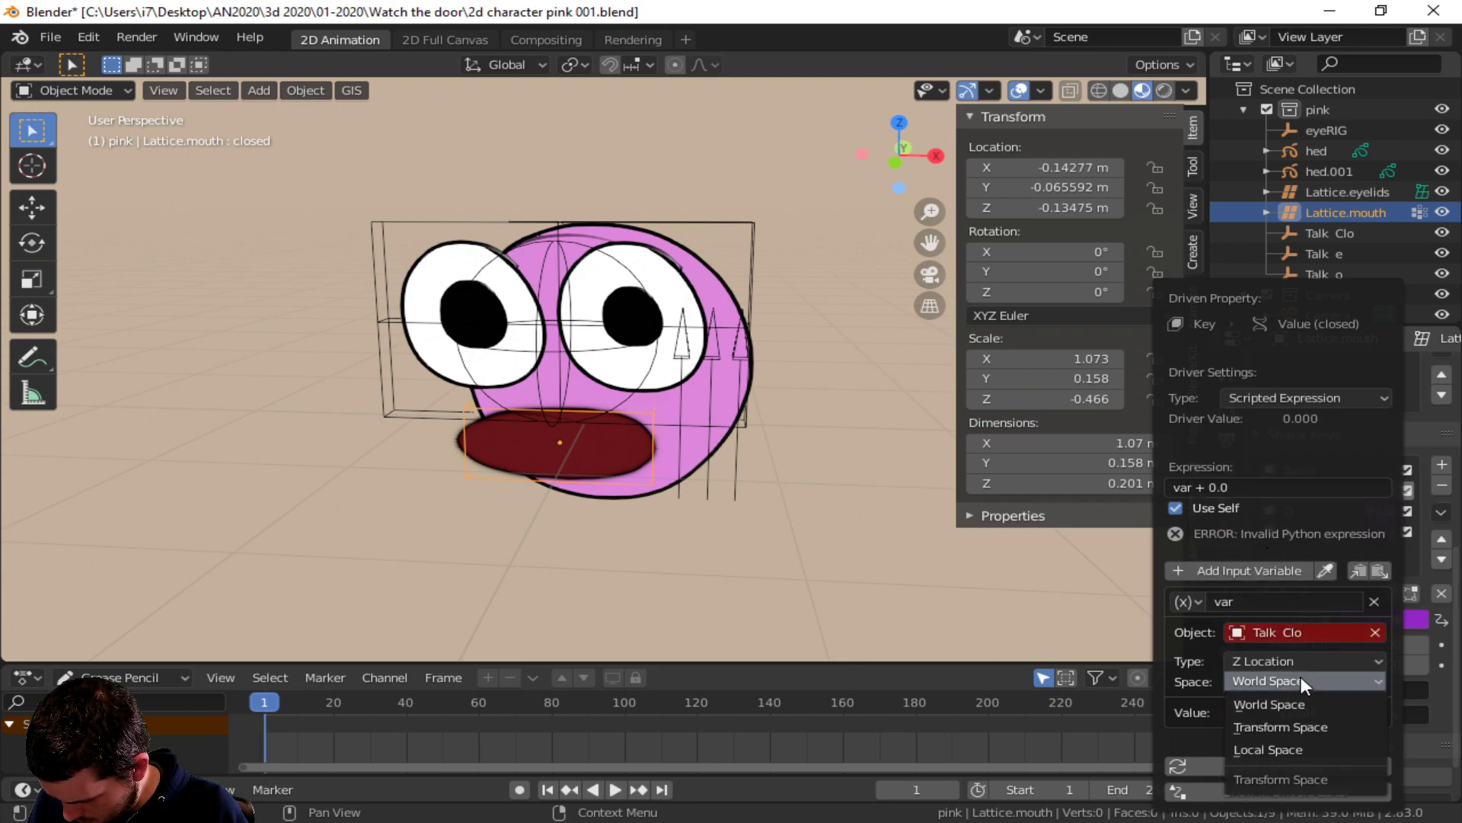
{"action": "left_click", "coordinate": [1296, 747]}
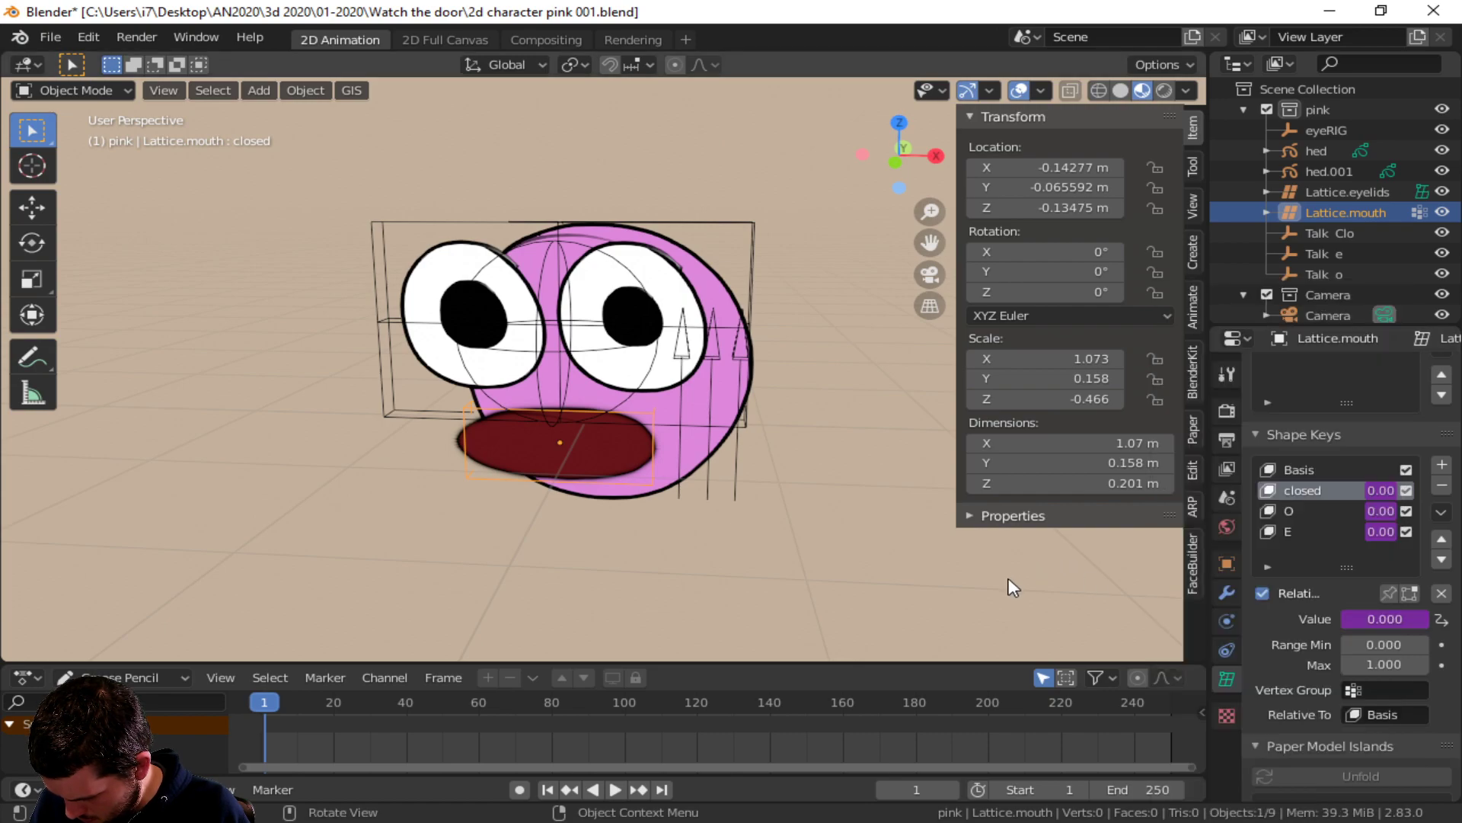
- Test the closed key's driver by moving the Talk Clo arrow freely, cancelling the move
{"action": "left_click", "coordinate": [734, 420]}
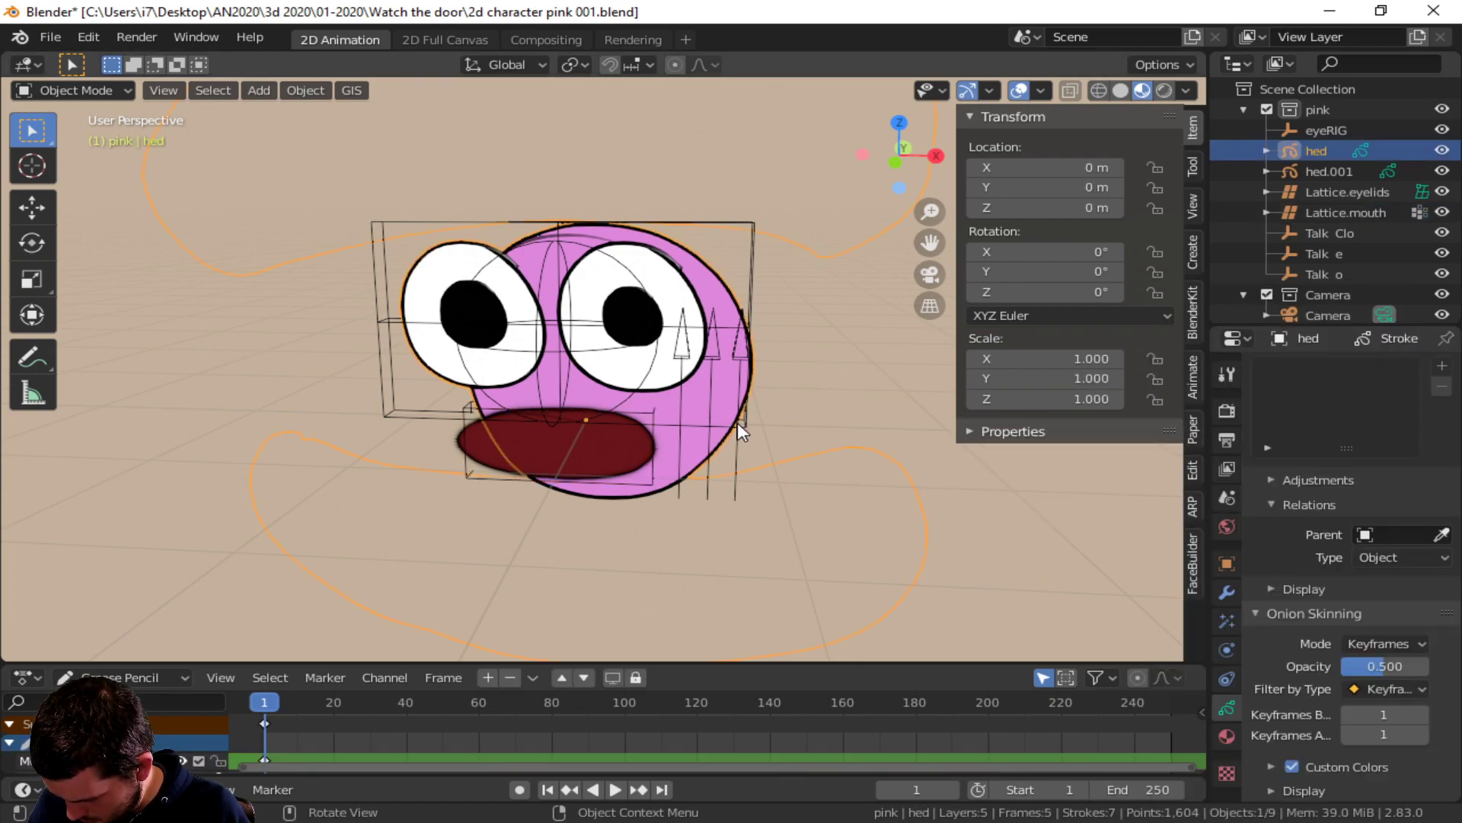
{"action": "key", "text": "g"}
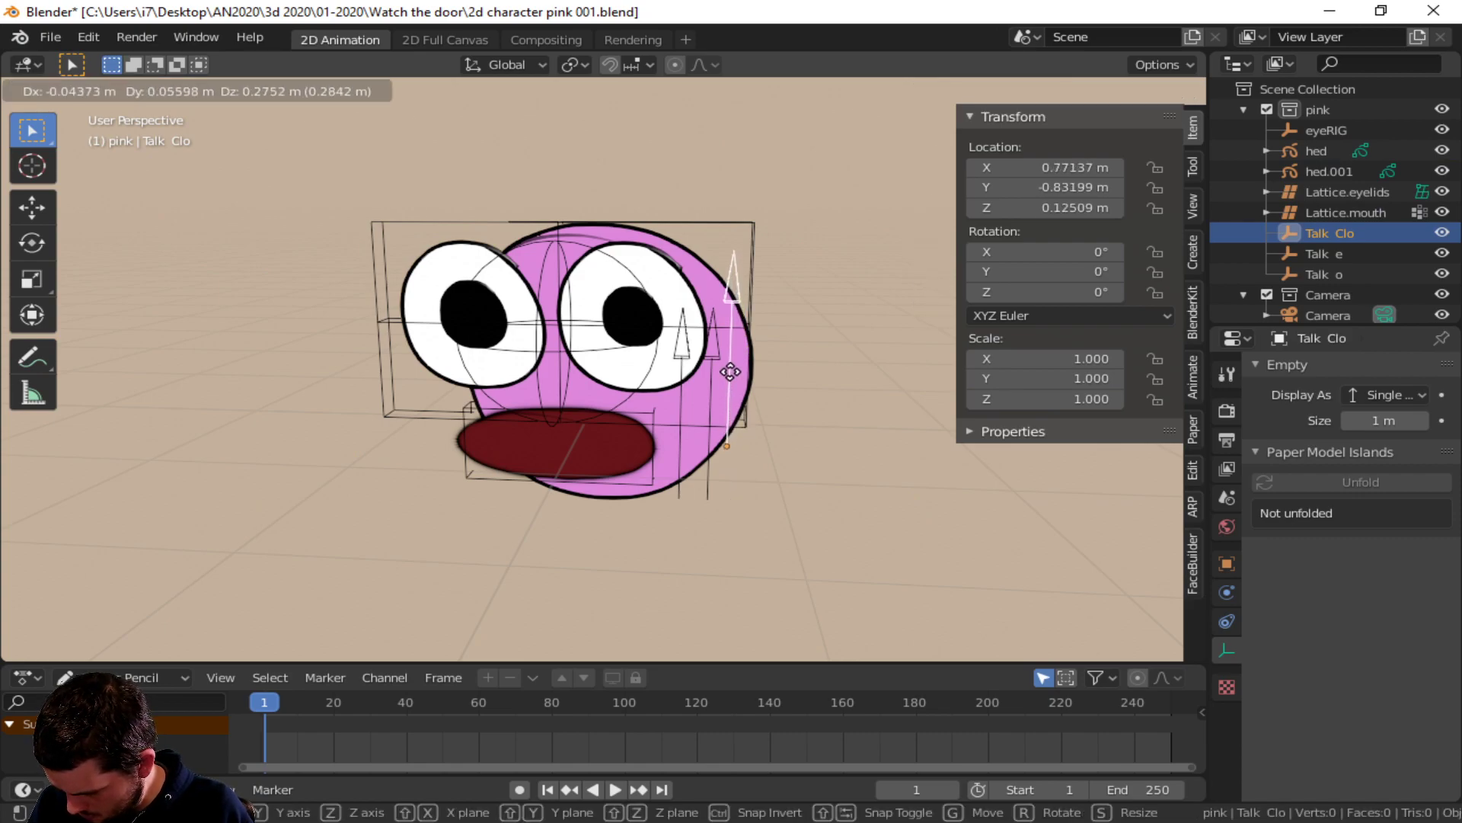
{"action": "right_click", "coordinate": [737, 487]}
- Reselect the mouth lattice and switch the closed key's driver variable to World Space
{"action": "left_click", "coordinate": [591, 478]}
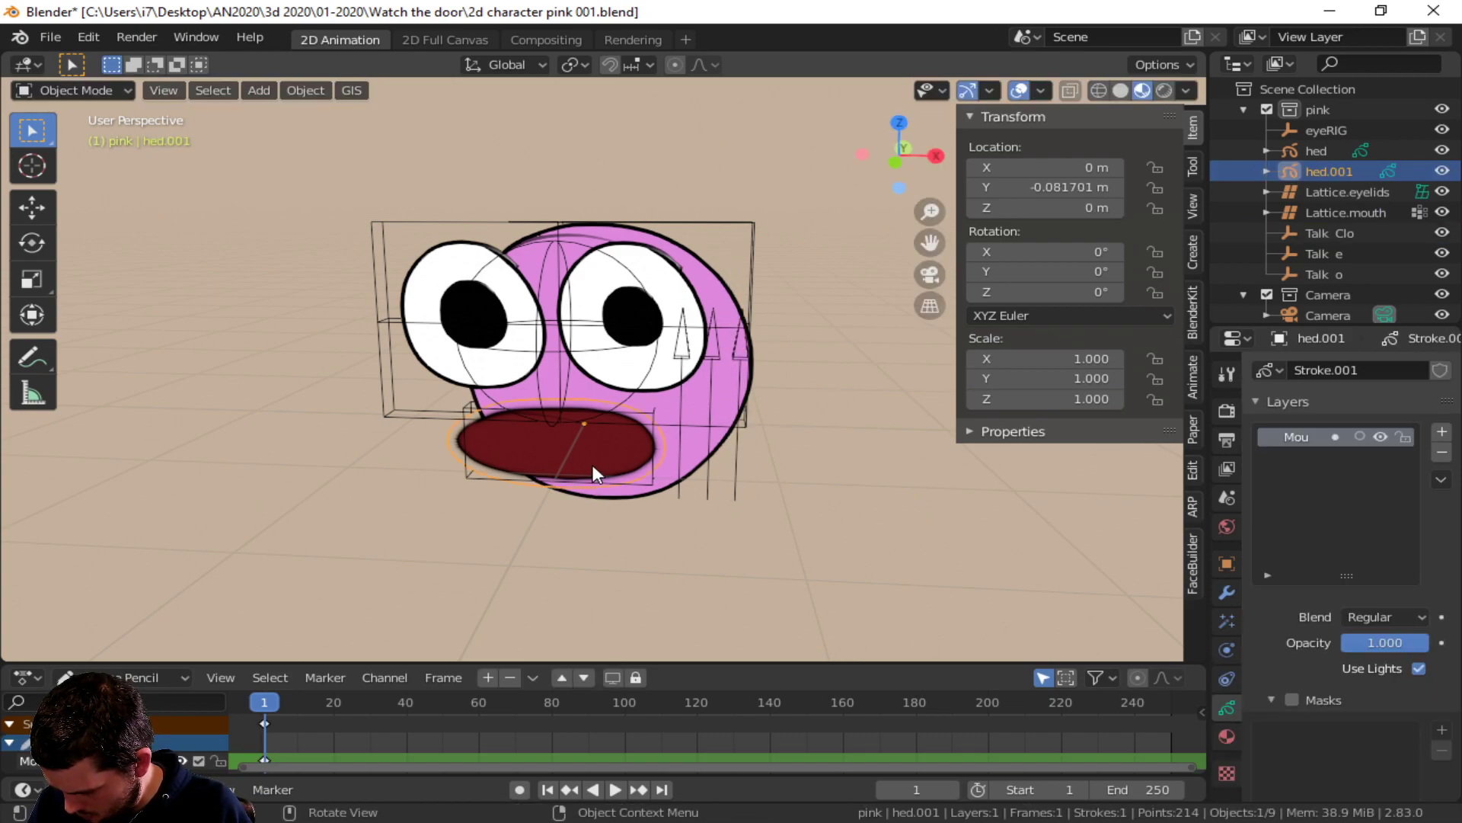
{"action": "left_click", "coordinate": [598, 480]}
{"action": "scroll", "coordinate": [1257, 587], "scroll_direction": "down", "scroll_amount": 9}
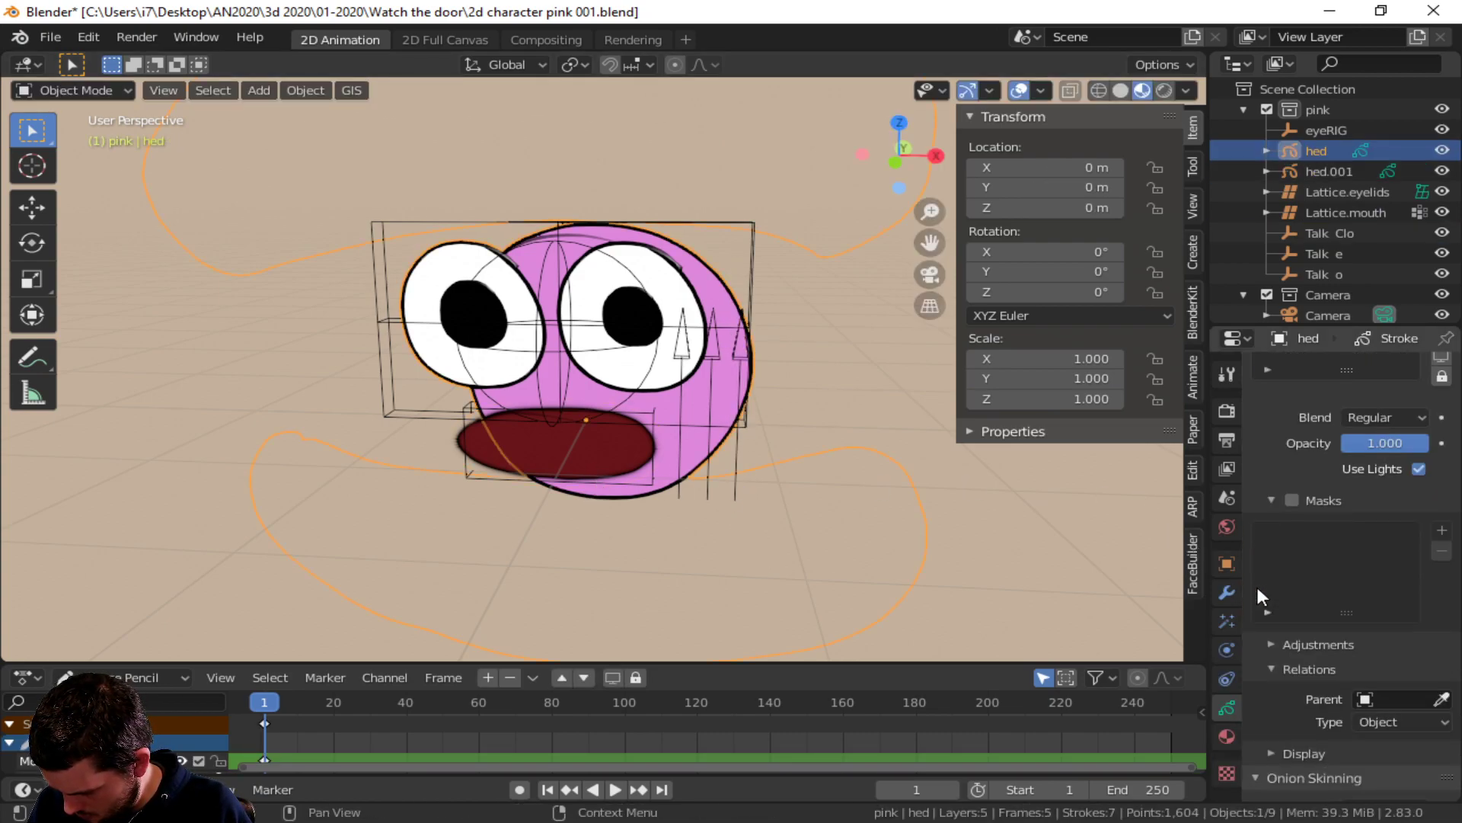
{"action": "left_click", "coordinate": [652, 480]}
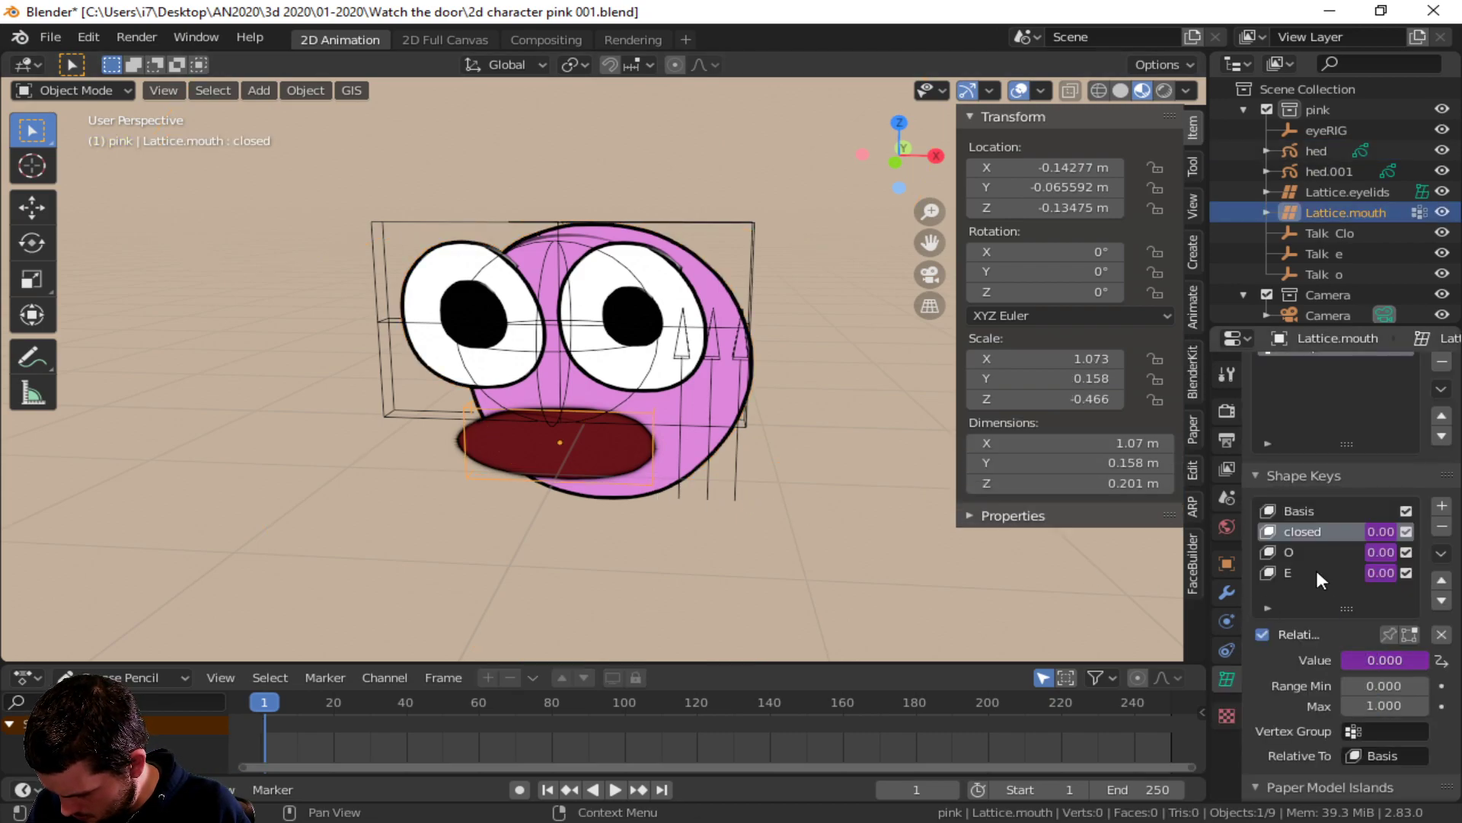
{"action": "right_click", "coordinate": [1361, 656]}
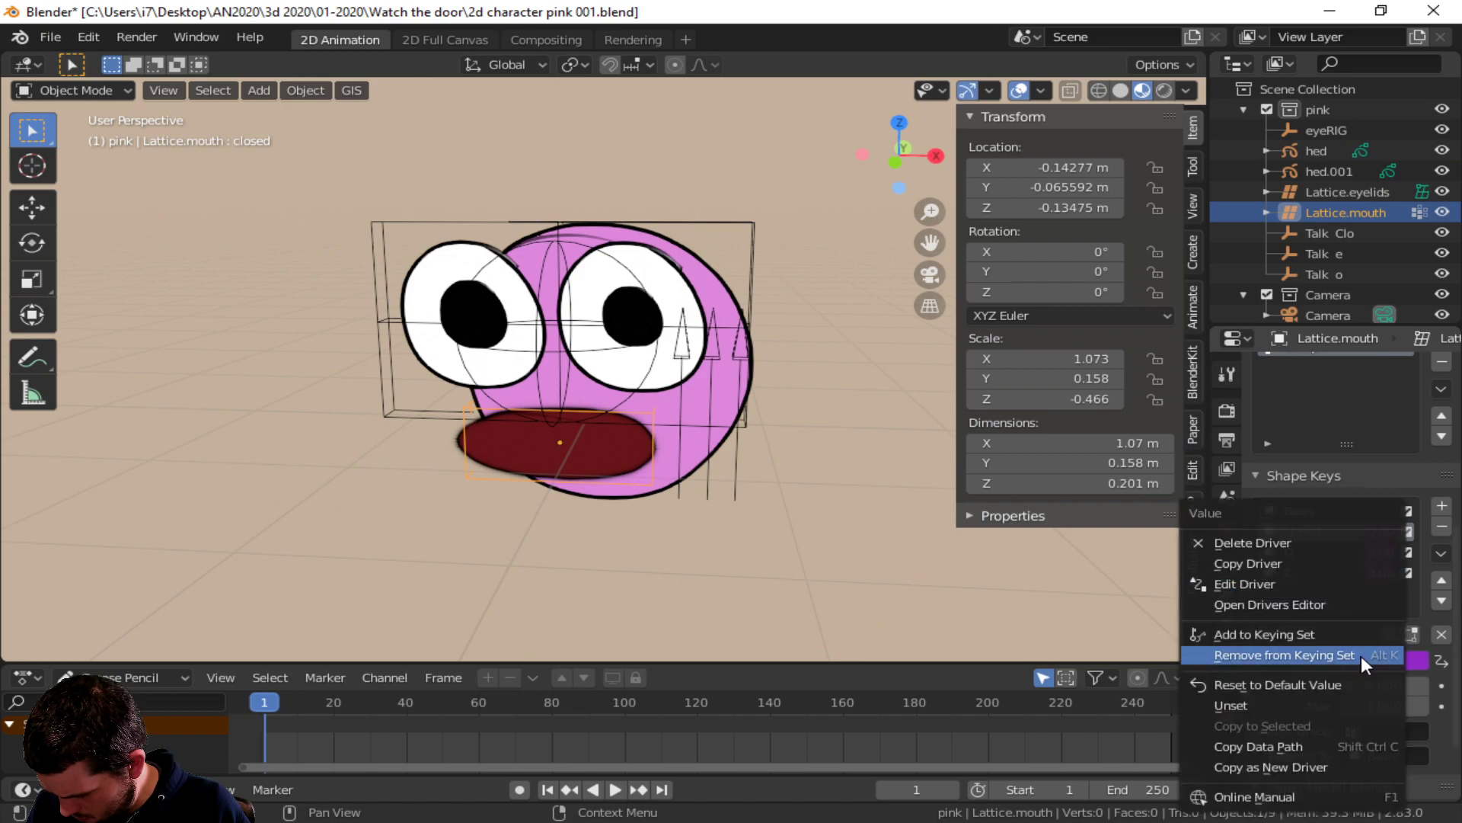
{"action": "left_click", "coordinate": [1286, 586]}
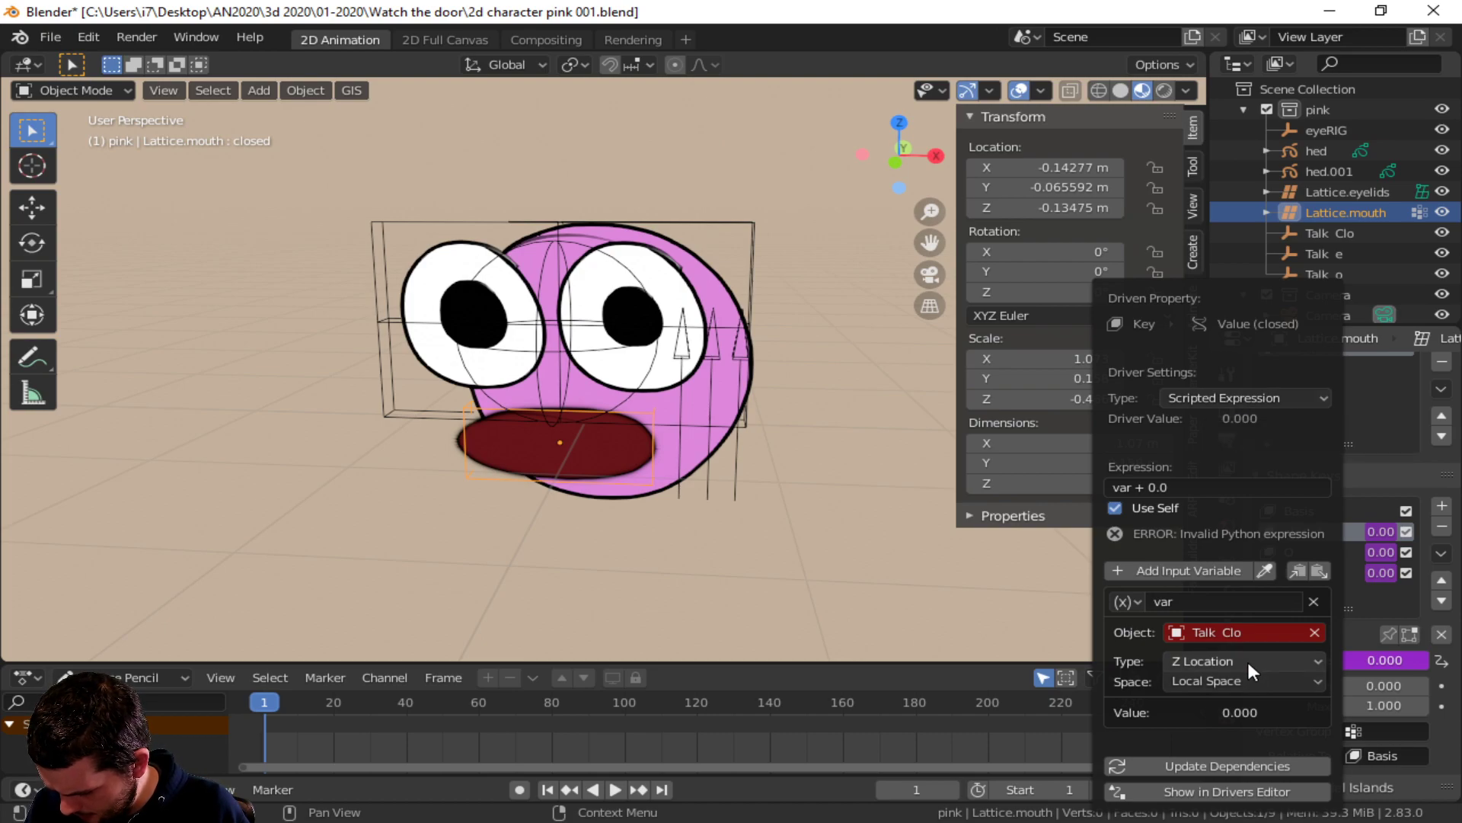
{"action": "left_click", "coordinate": [1254, 681]}
{"action": "left_click", "coordinate": [1251, 702]}
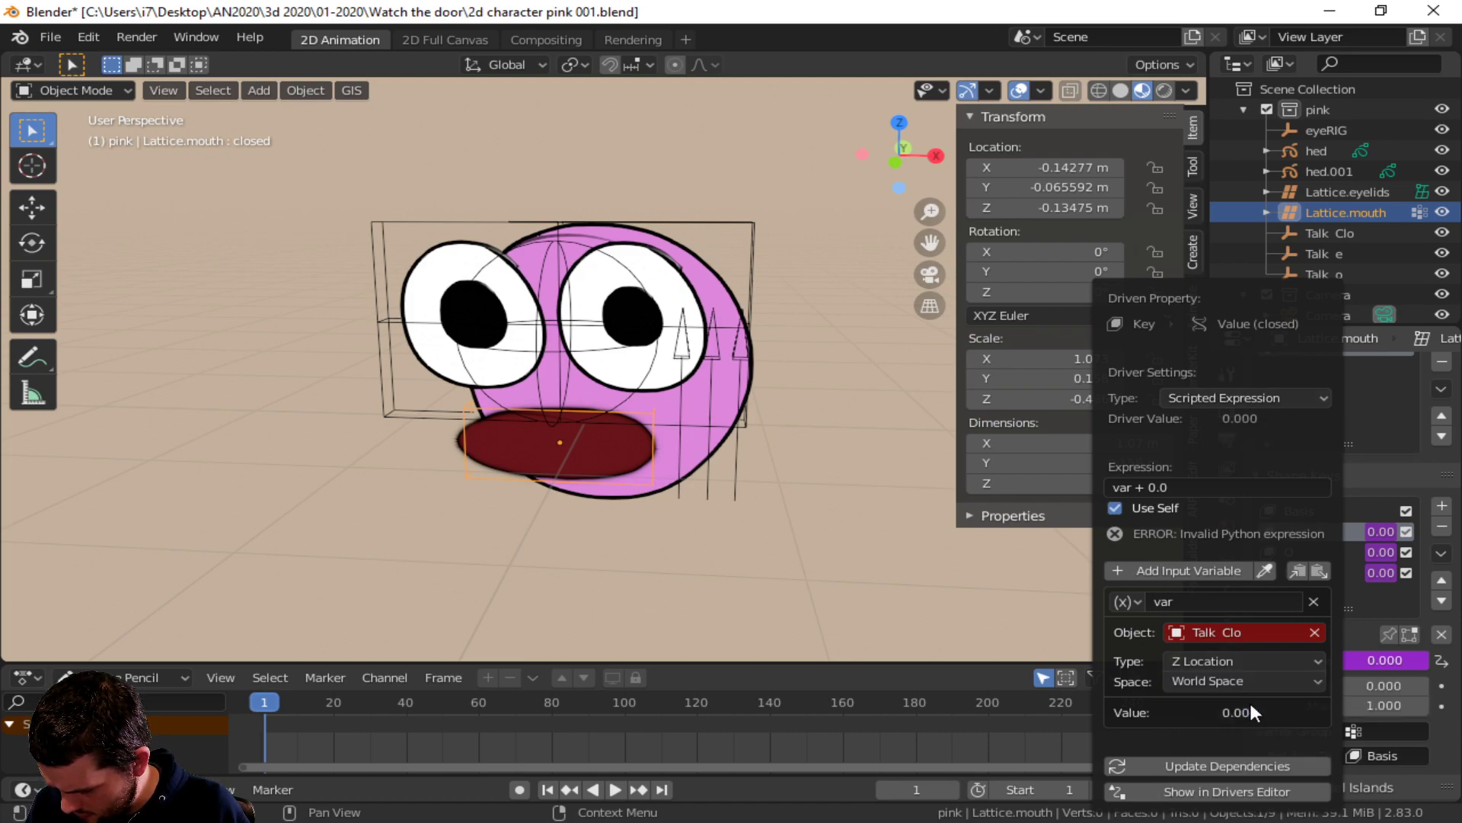
- Select the Talk Clo arrow and save the file
{"action": "left_click", "coordinate": [728, 465]}
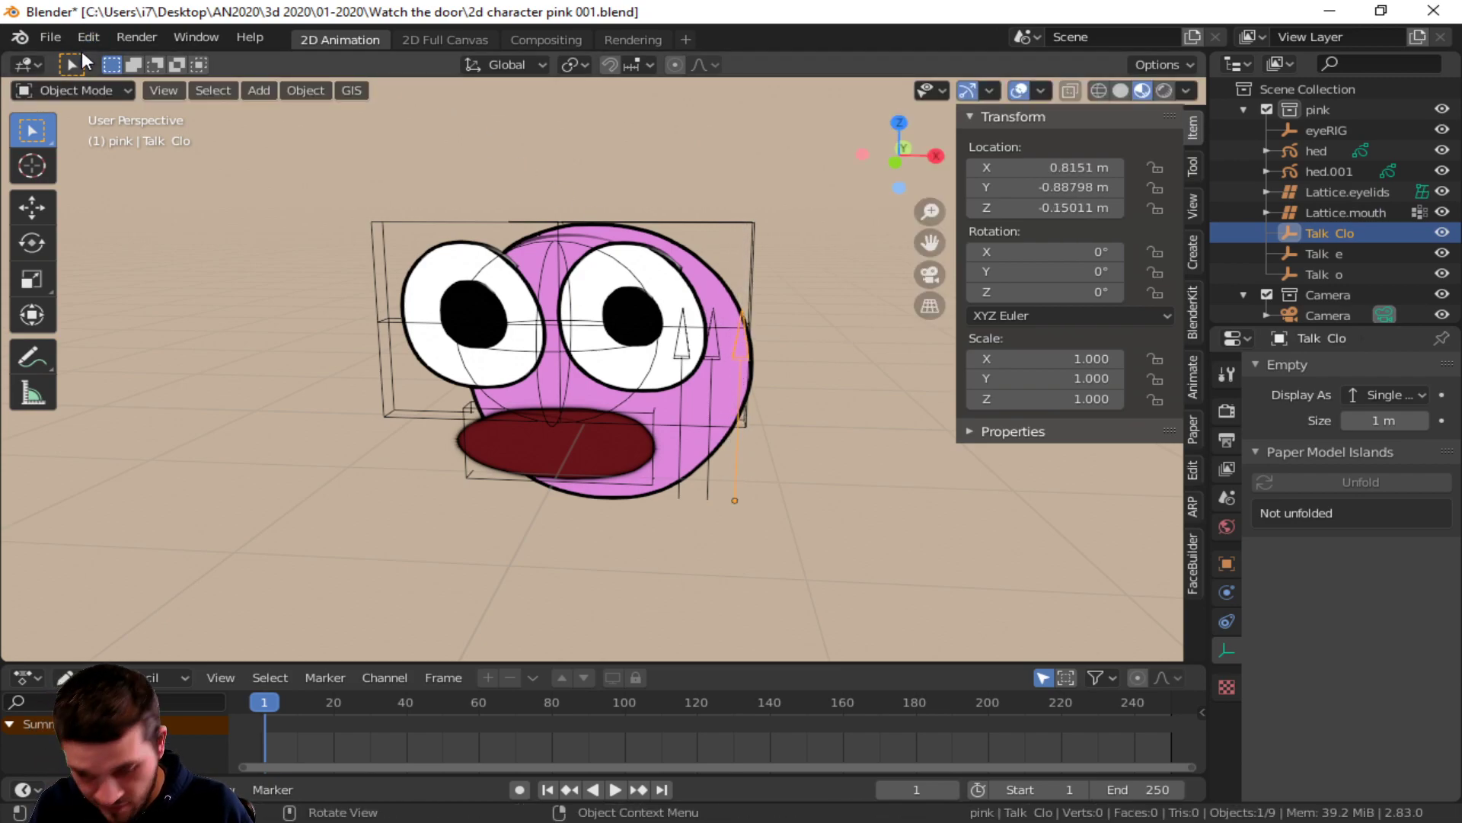
{"action": "key", "text": "ctrl+s"}
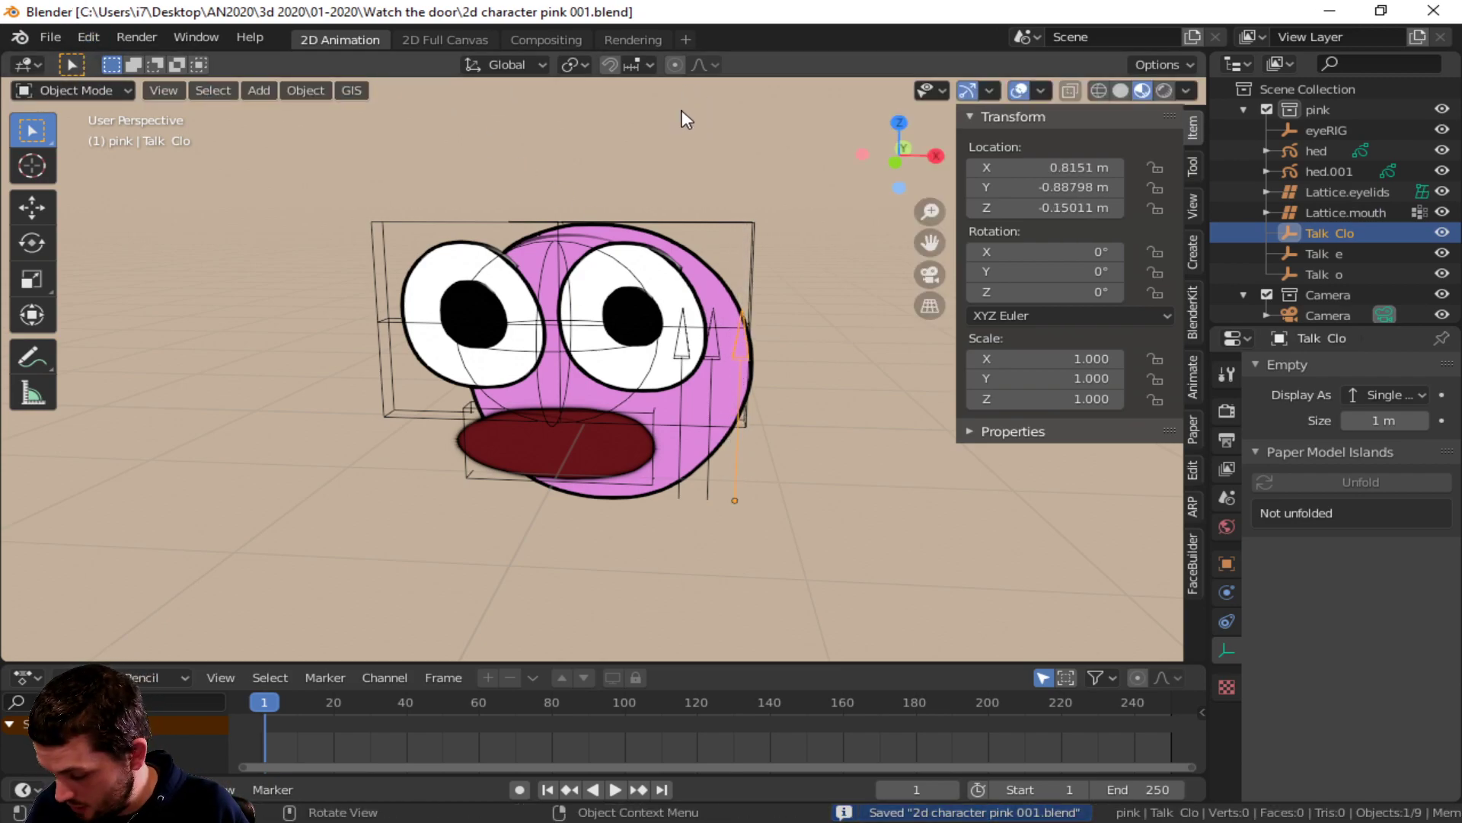
- Select the Talk o arrow for a check, then reselect the mouth lattice
{"action": "left_click", "coordinate": [701, 432]}
{"action": "left_click", "coordinate": [705, 433]}
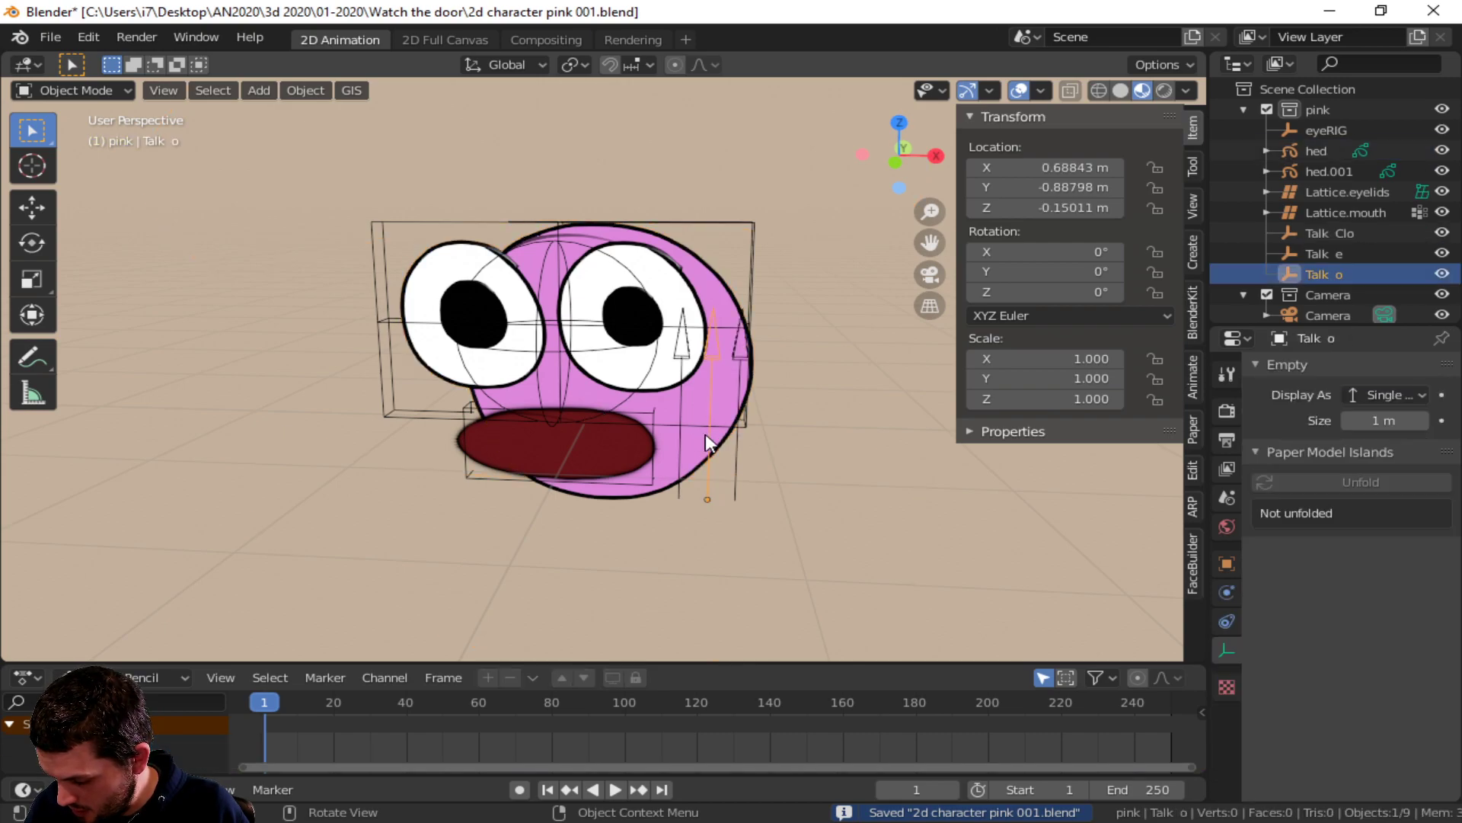
{"action": "left_click", "coordinate": [548, 460]}
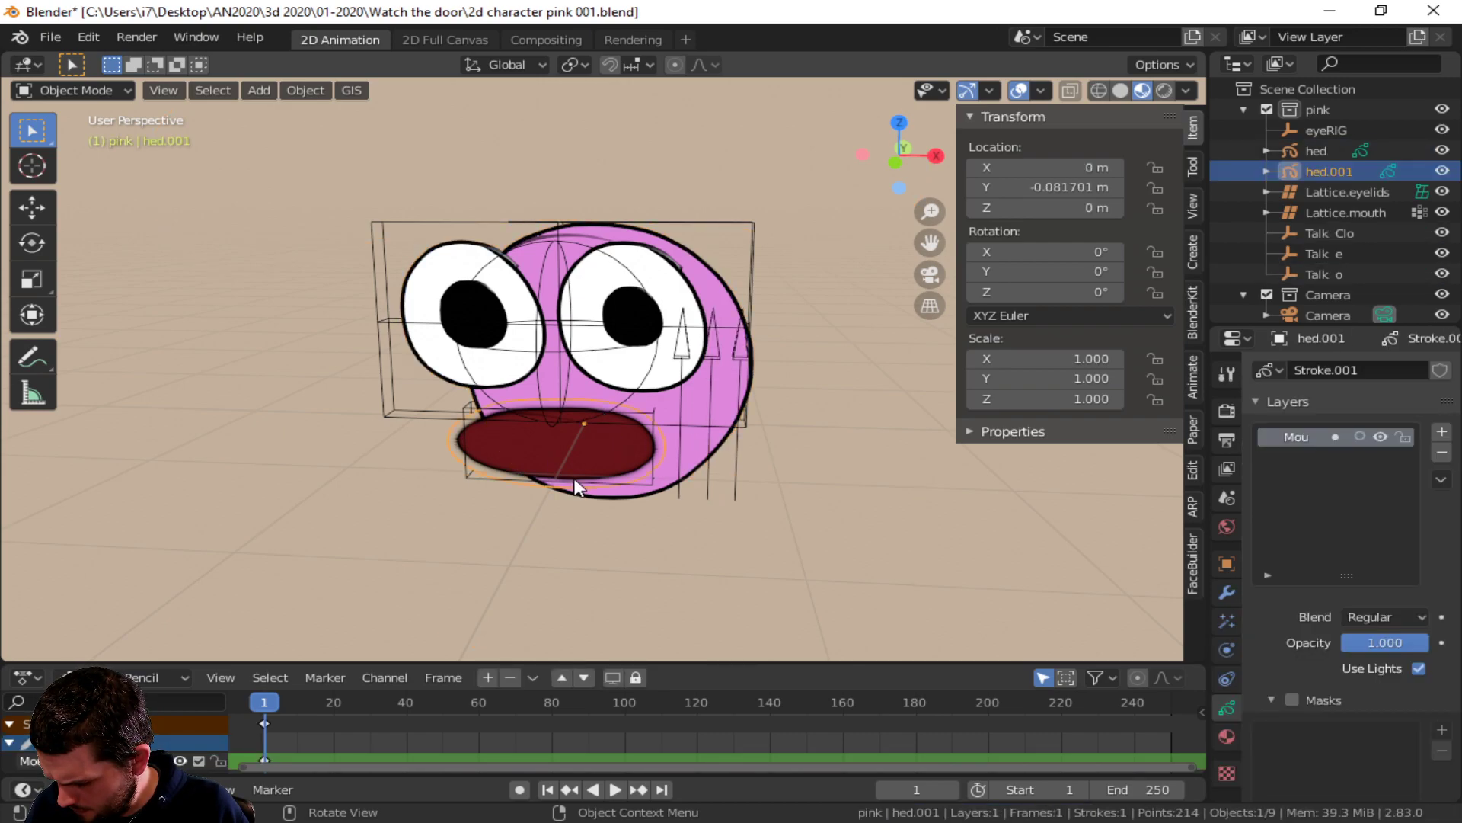
{"action": "left_click", "coordinate": [576, 487]}
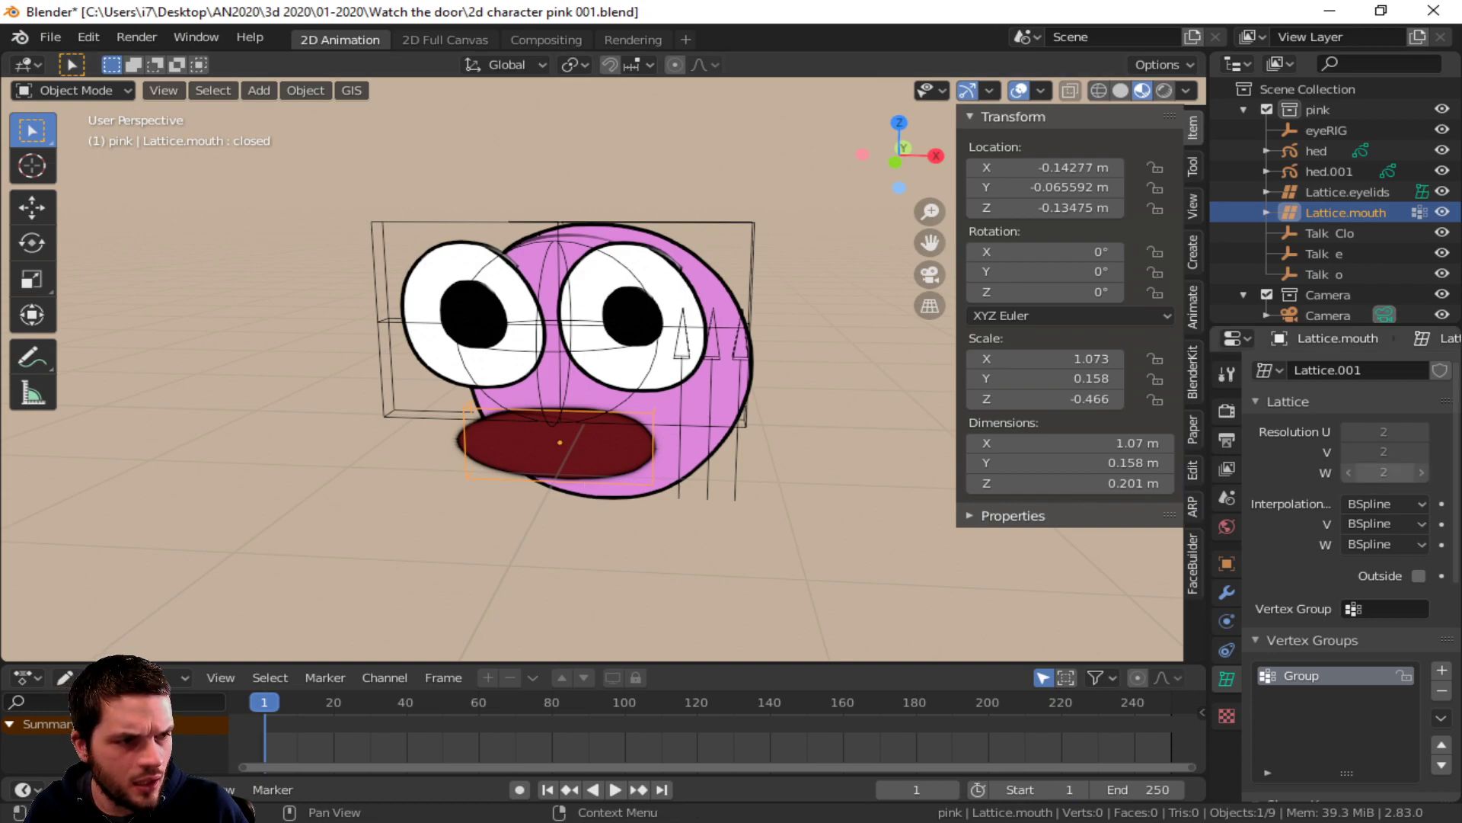